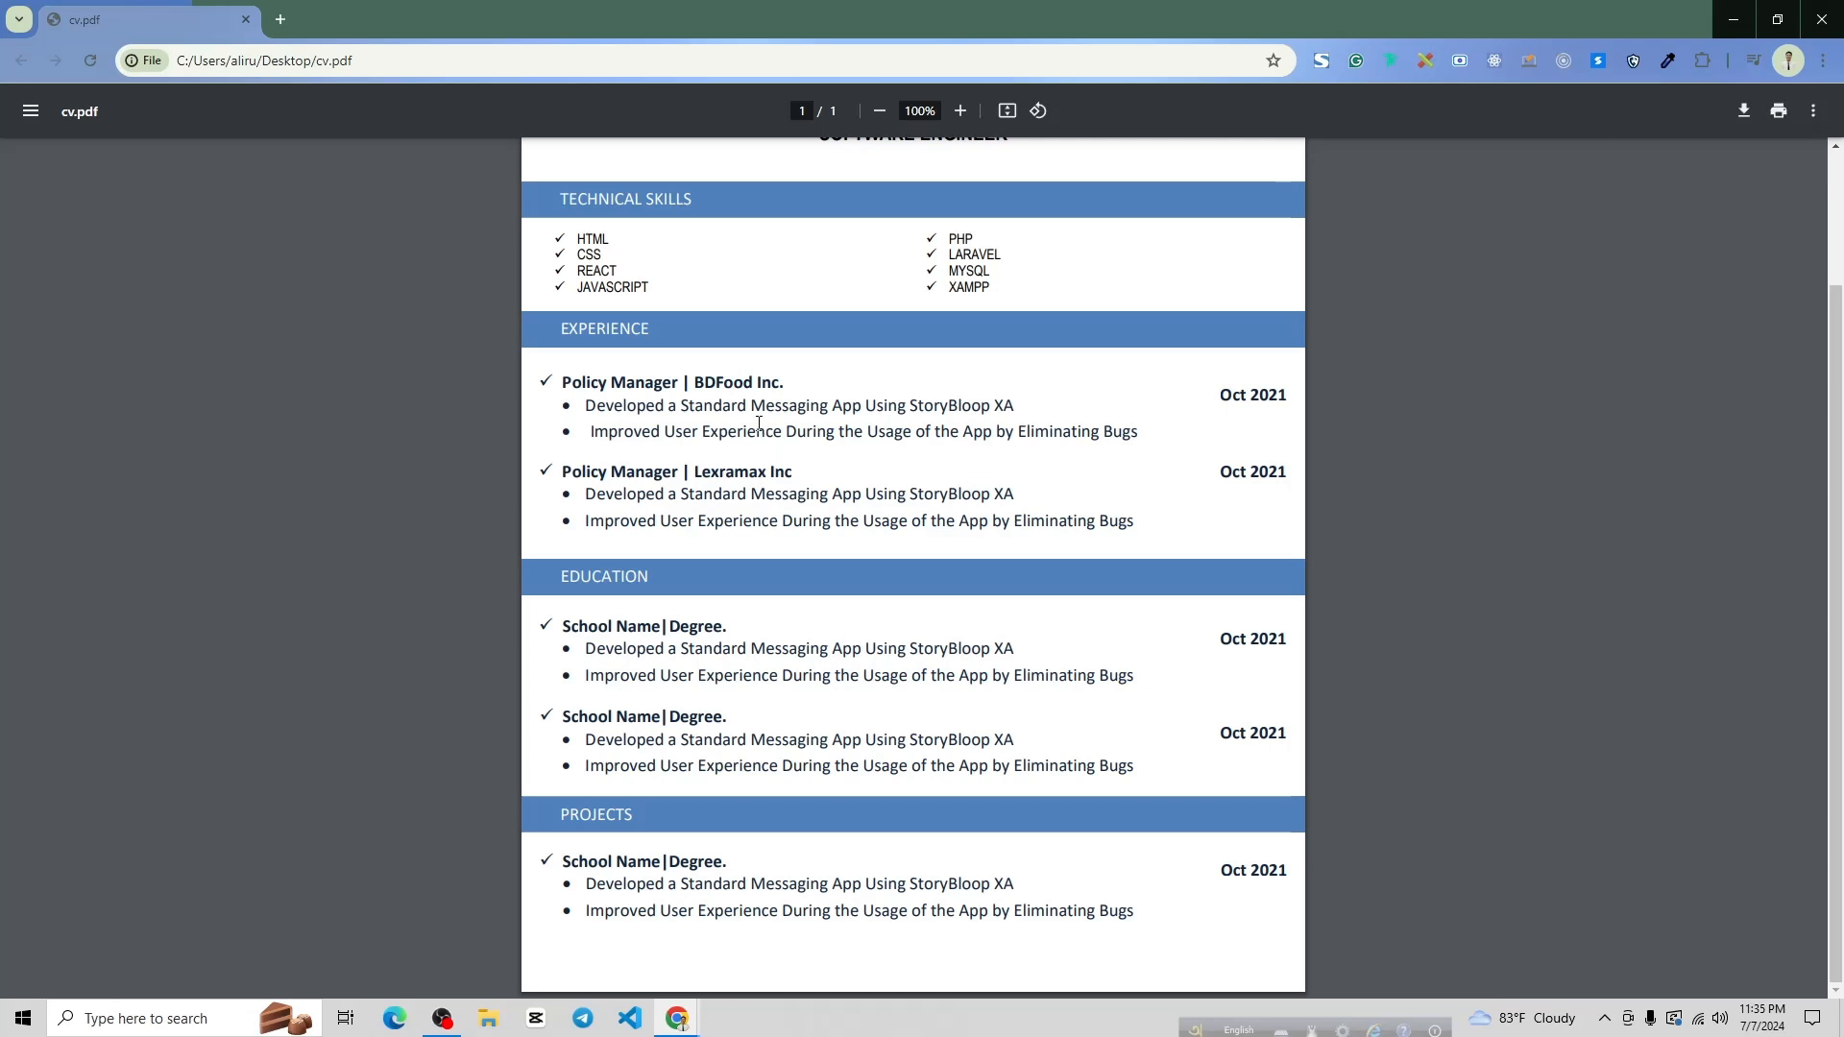
Scroll through the cv.pdf reference in Chrome, then minimize the browser to reveal the desktop
scroll(876, 397, up, 2)
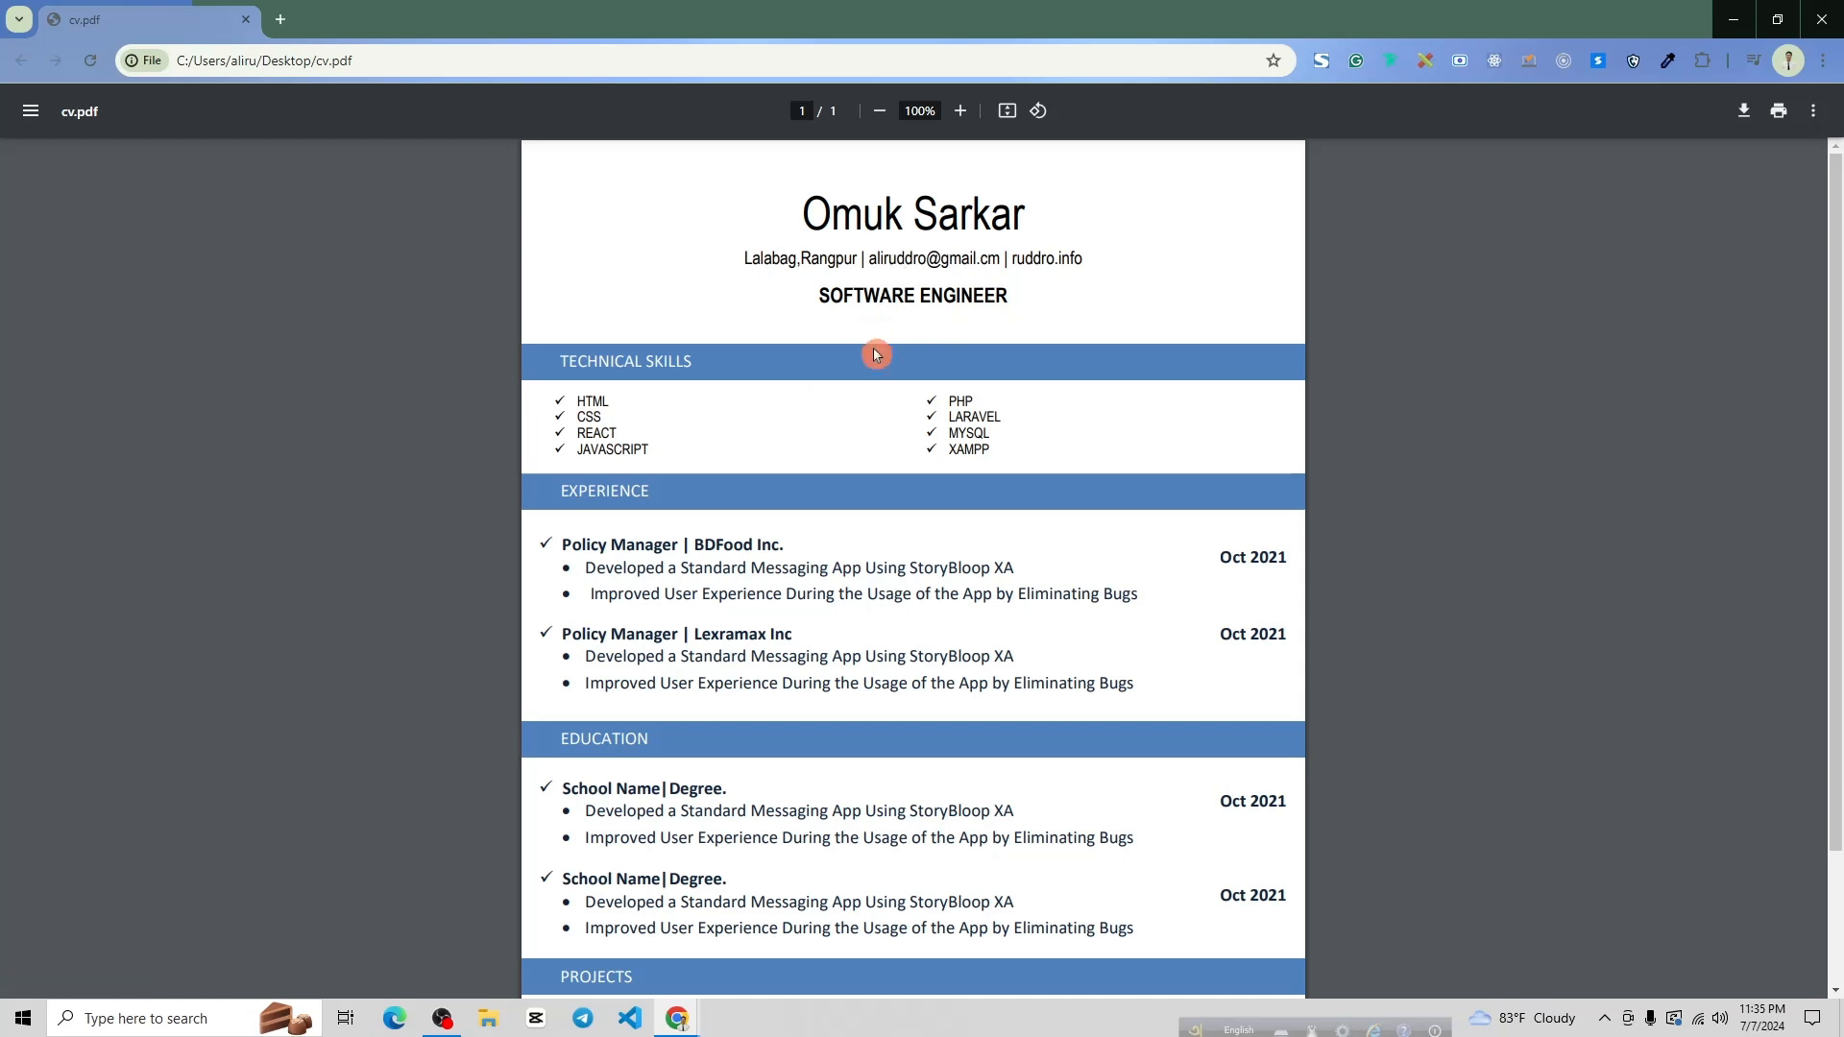
scroll(893, 336, down, 1)
scroll(922, 307, up, 1)
click(1741, 25)
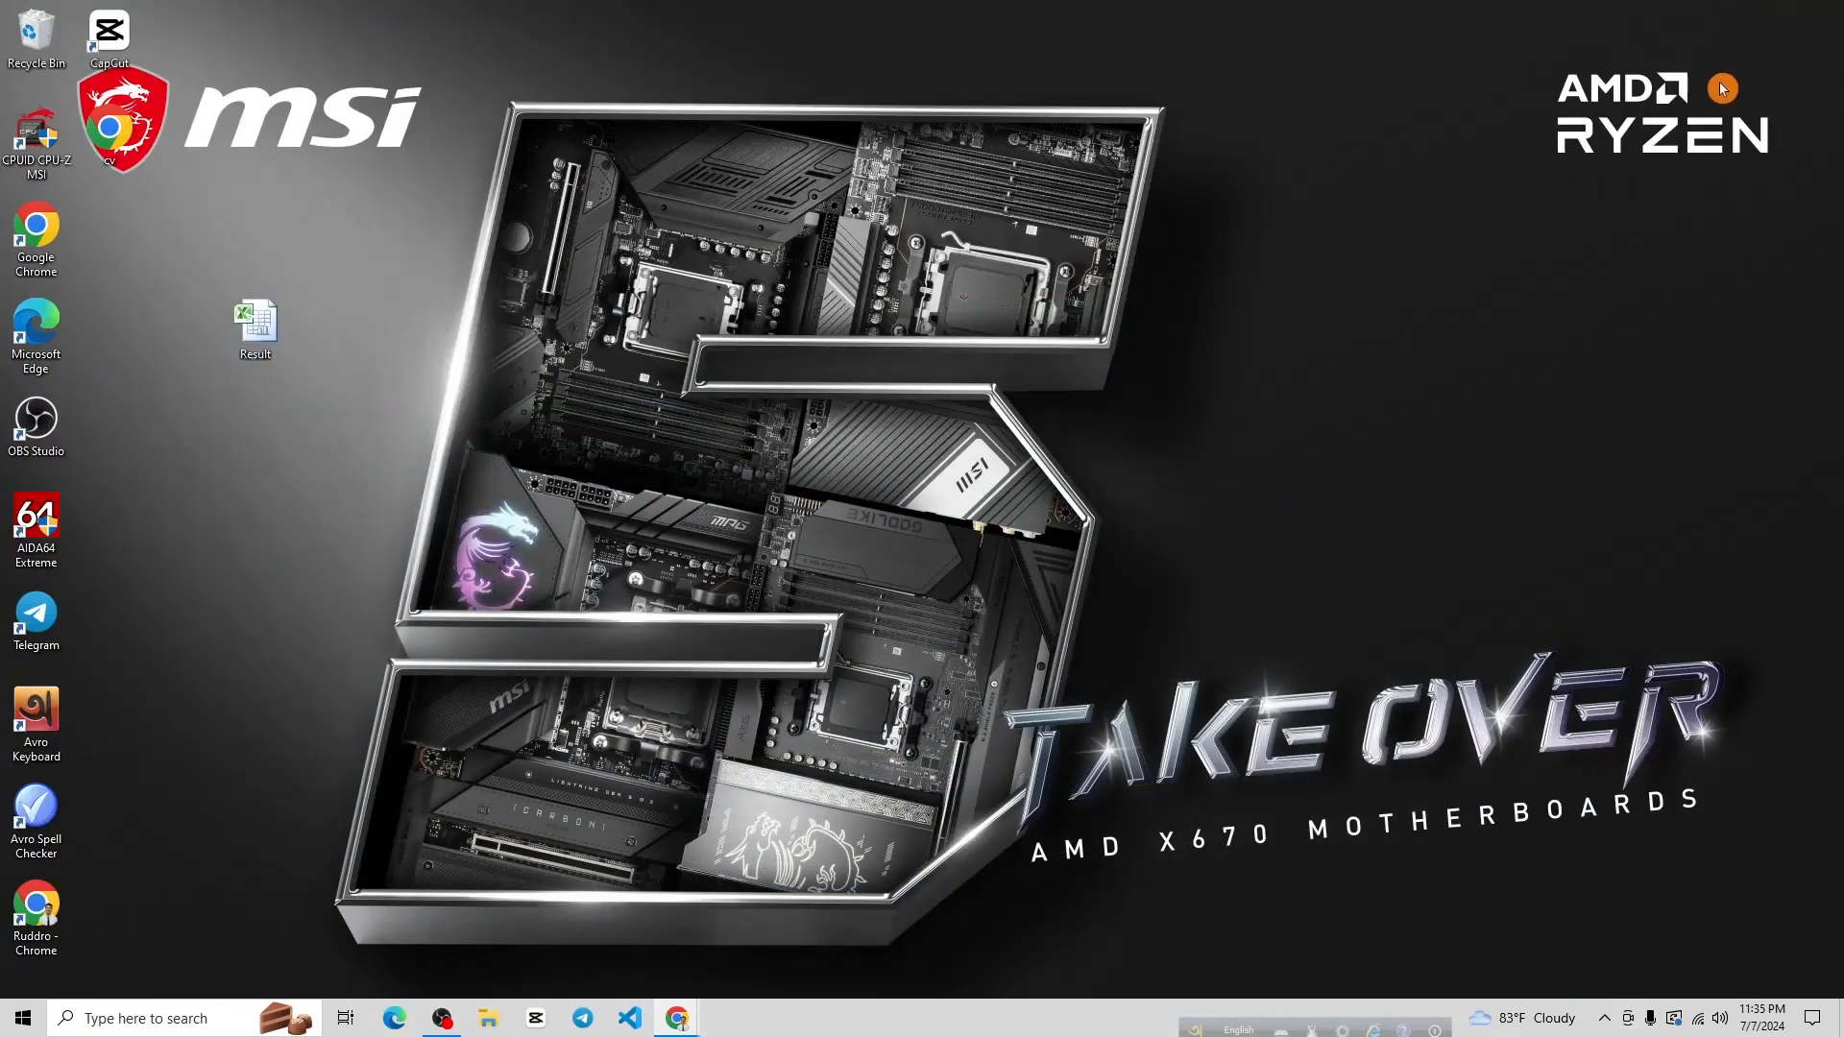
Create a new Microsoft Word Document on the desktop, rename it to cv (2), and open it
right_click(1011, 231)
mouse_move(1091, 367)
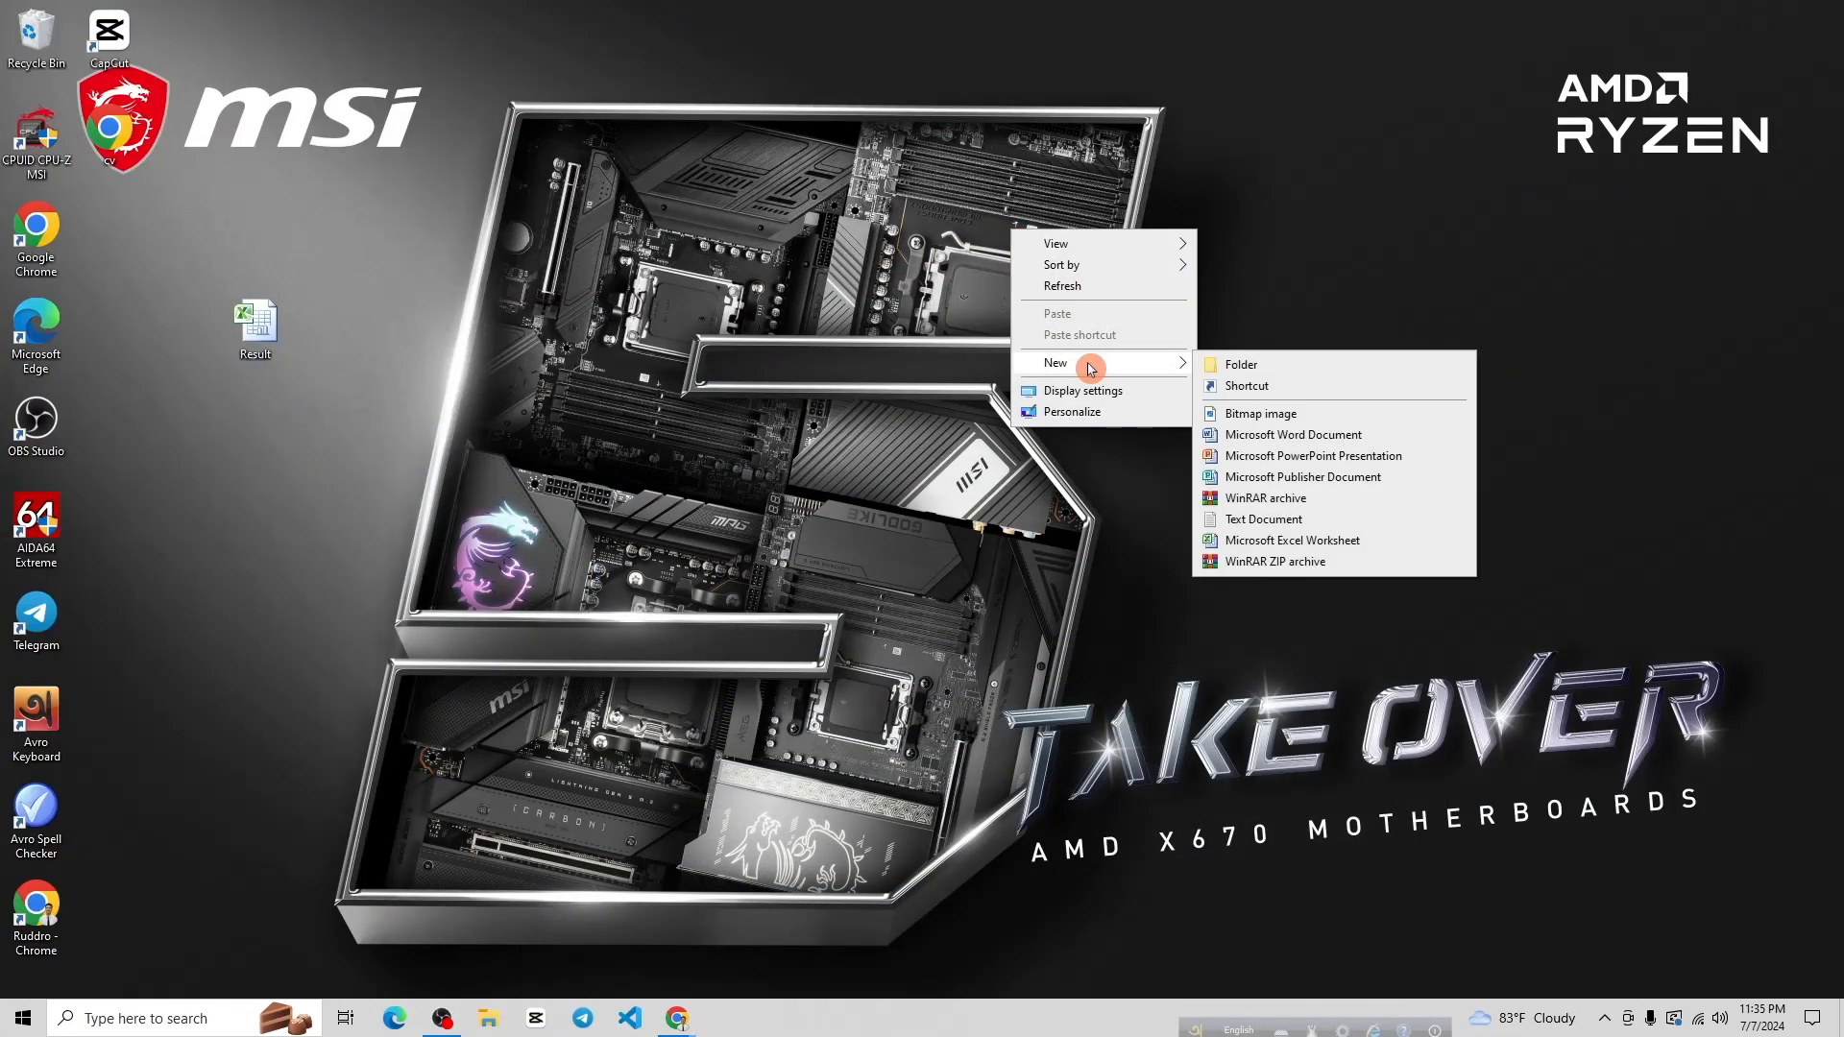
click(1275, 437)
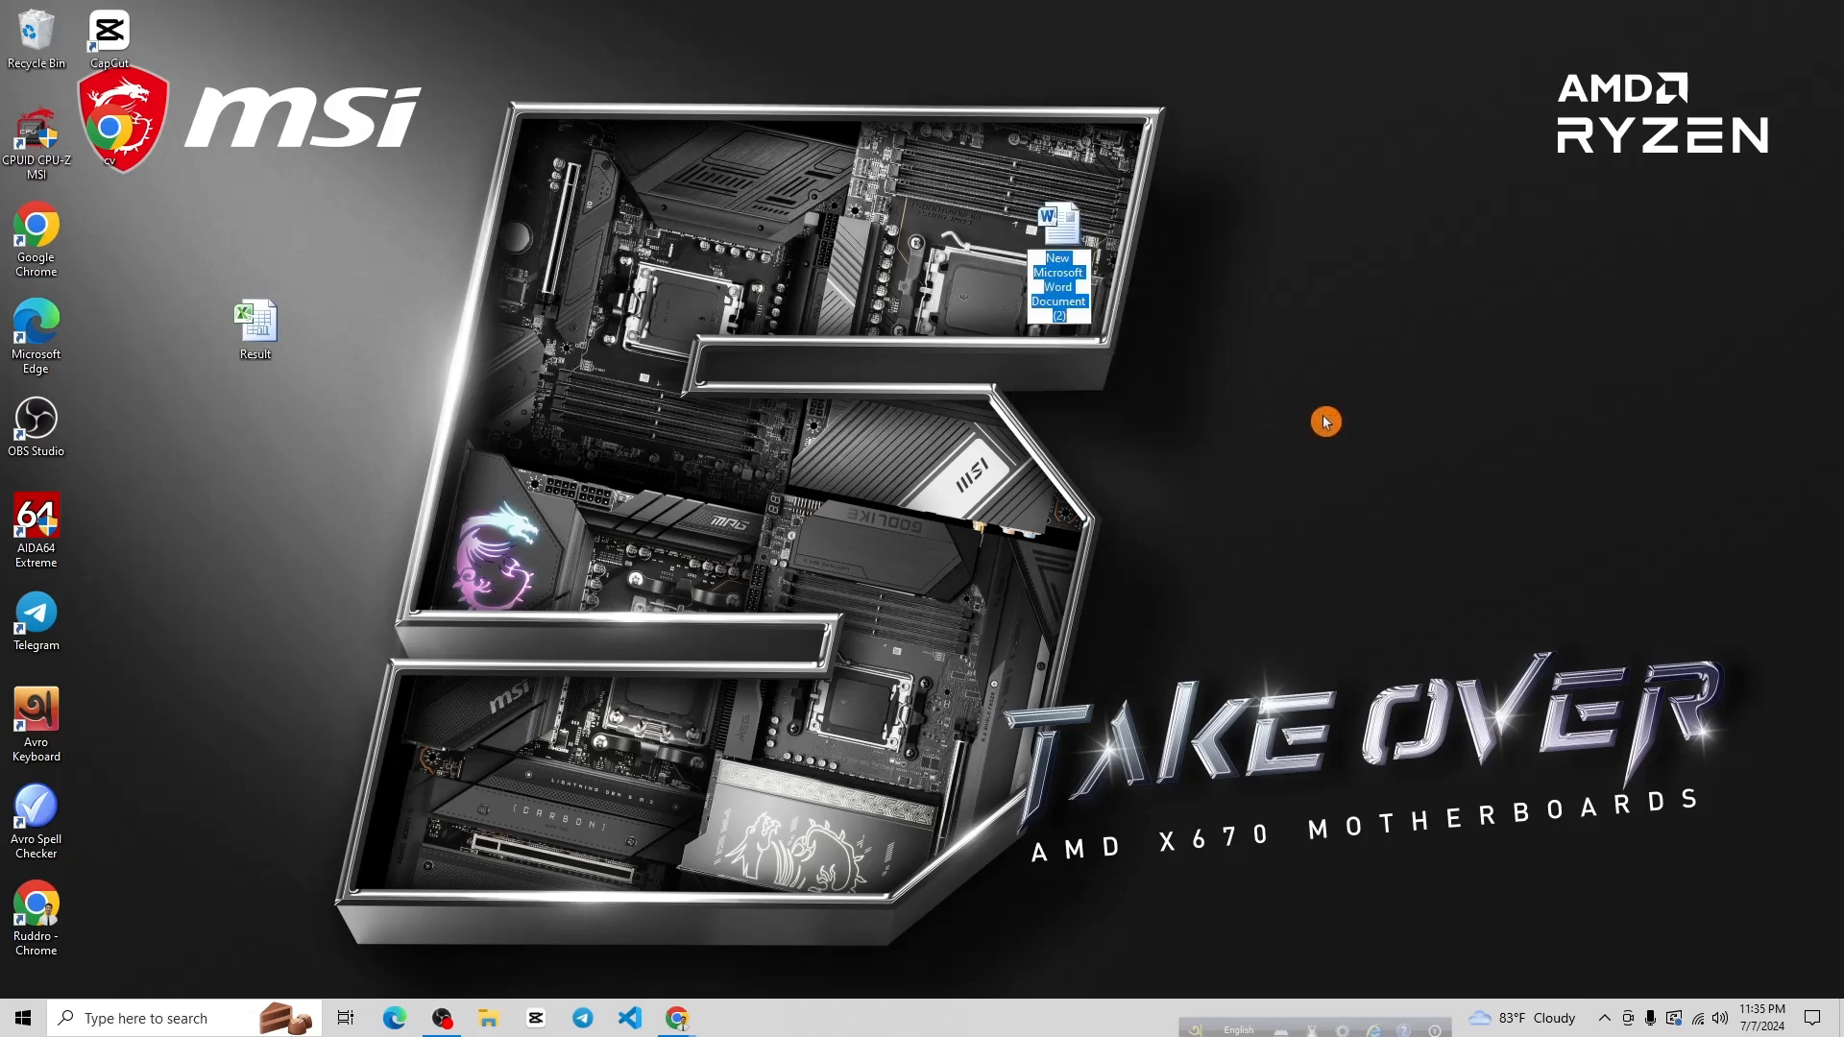
key(BackSpace)
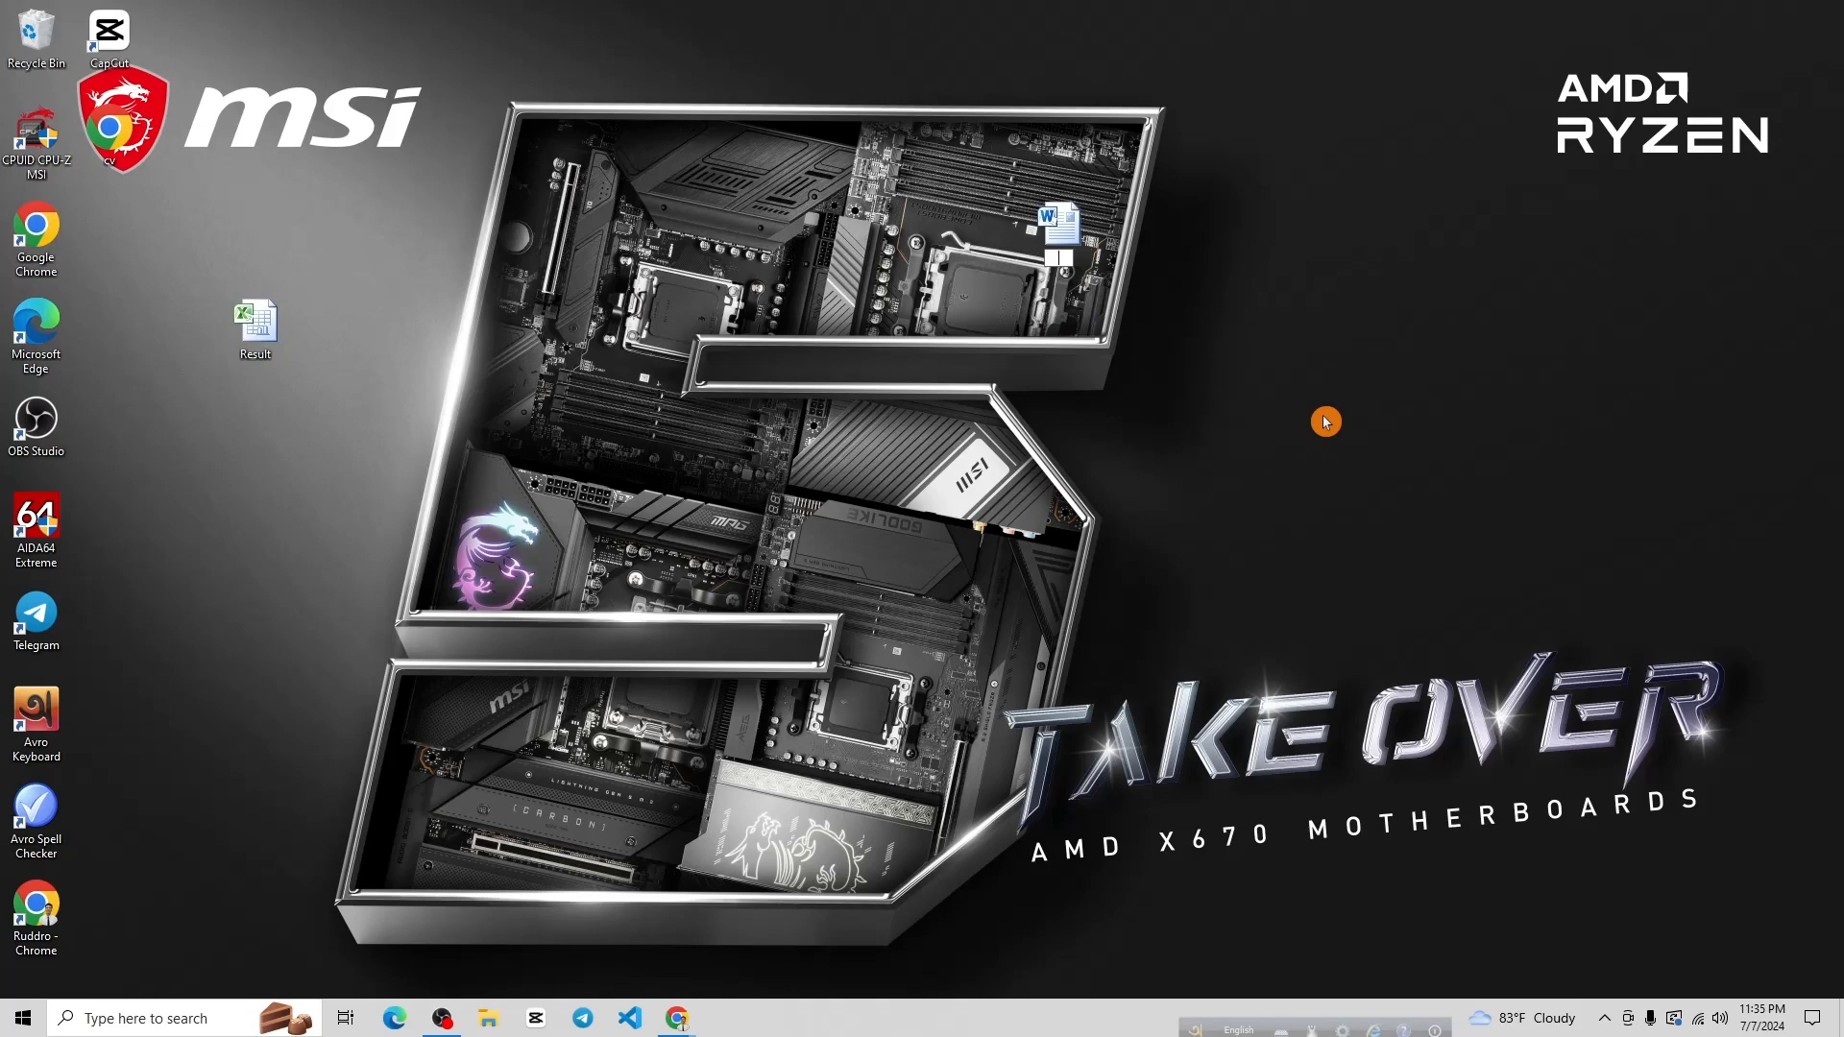
text(cv)
click(1325, 421)
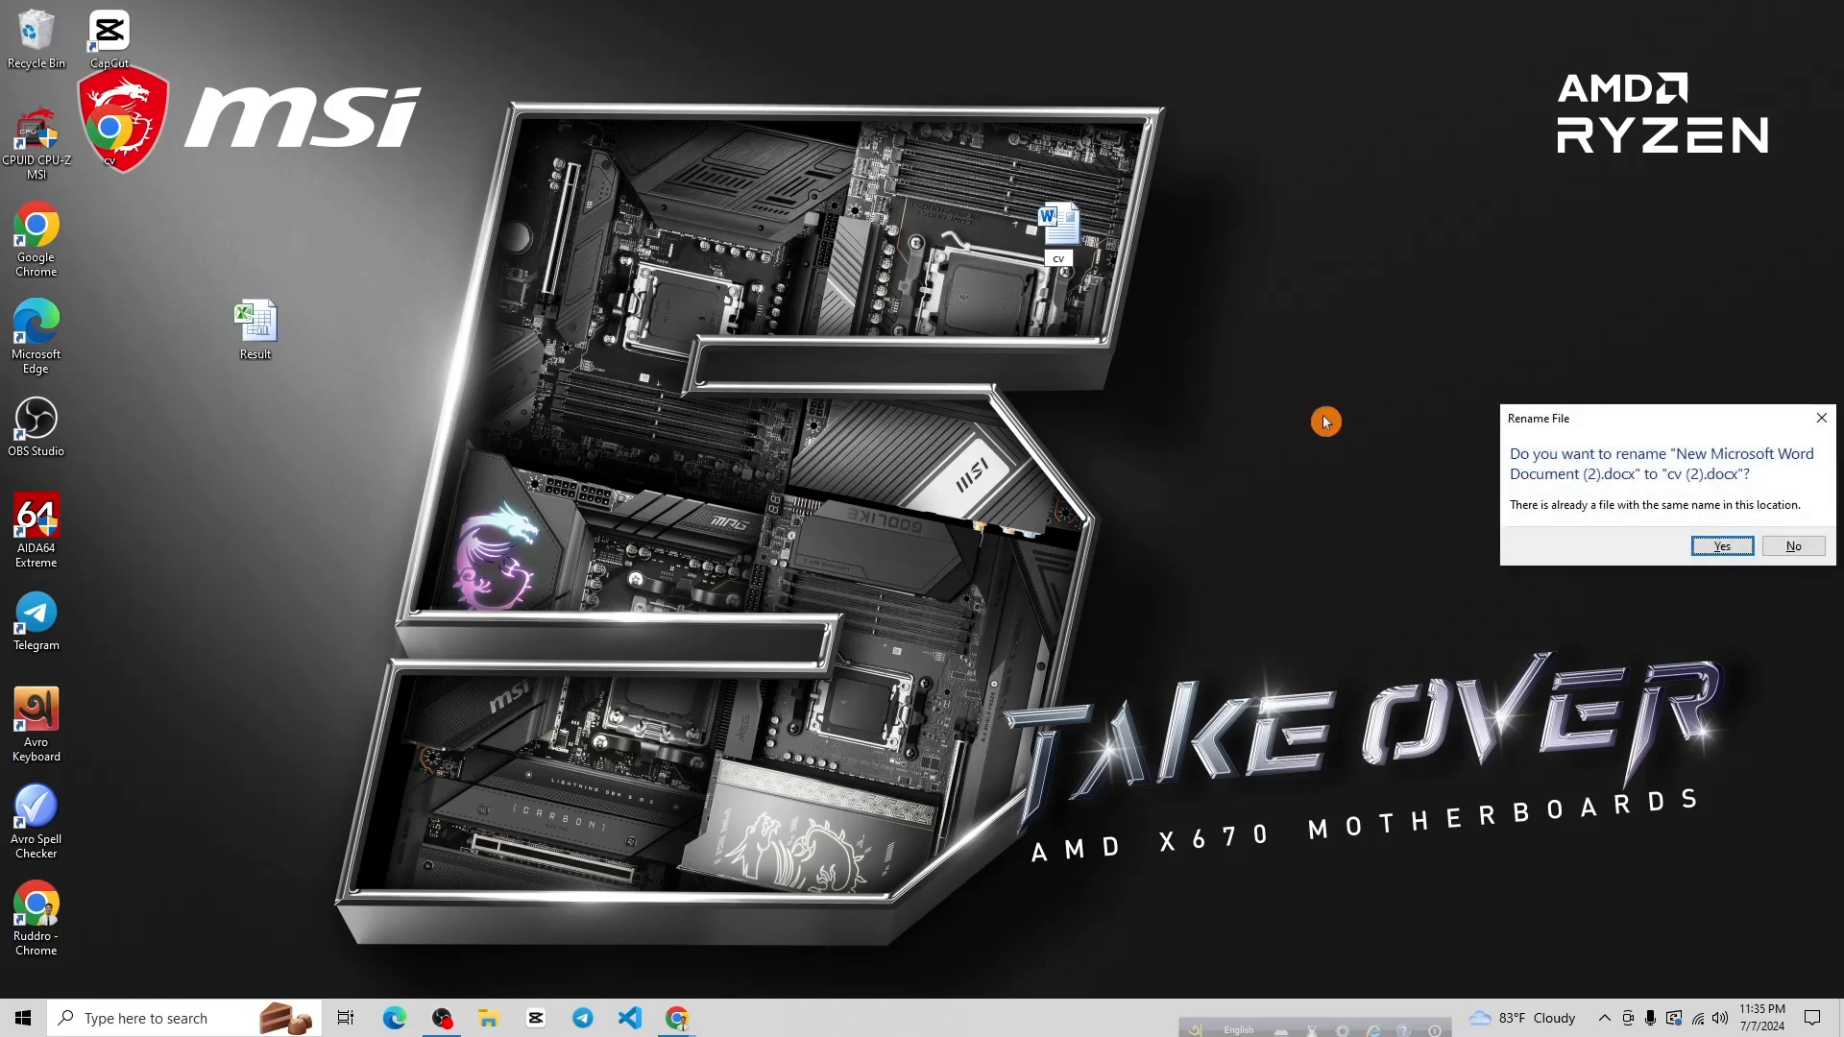
click(1722, 548)
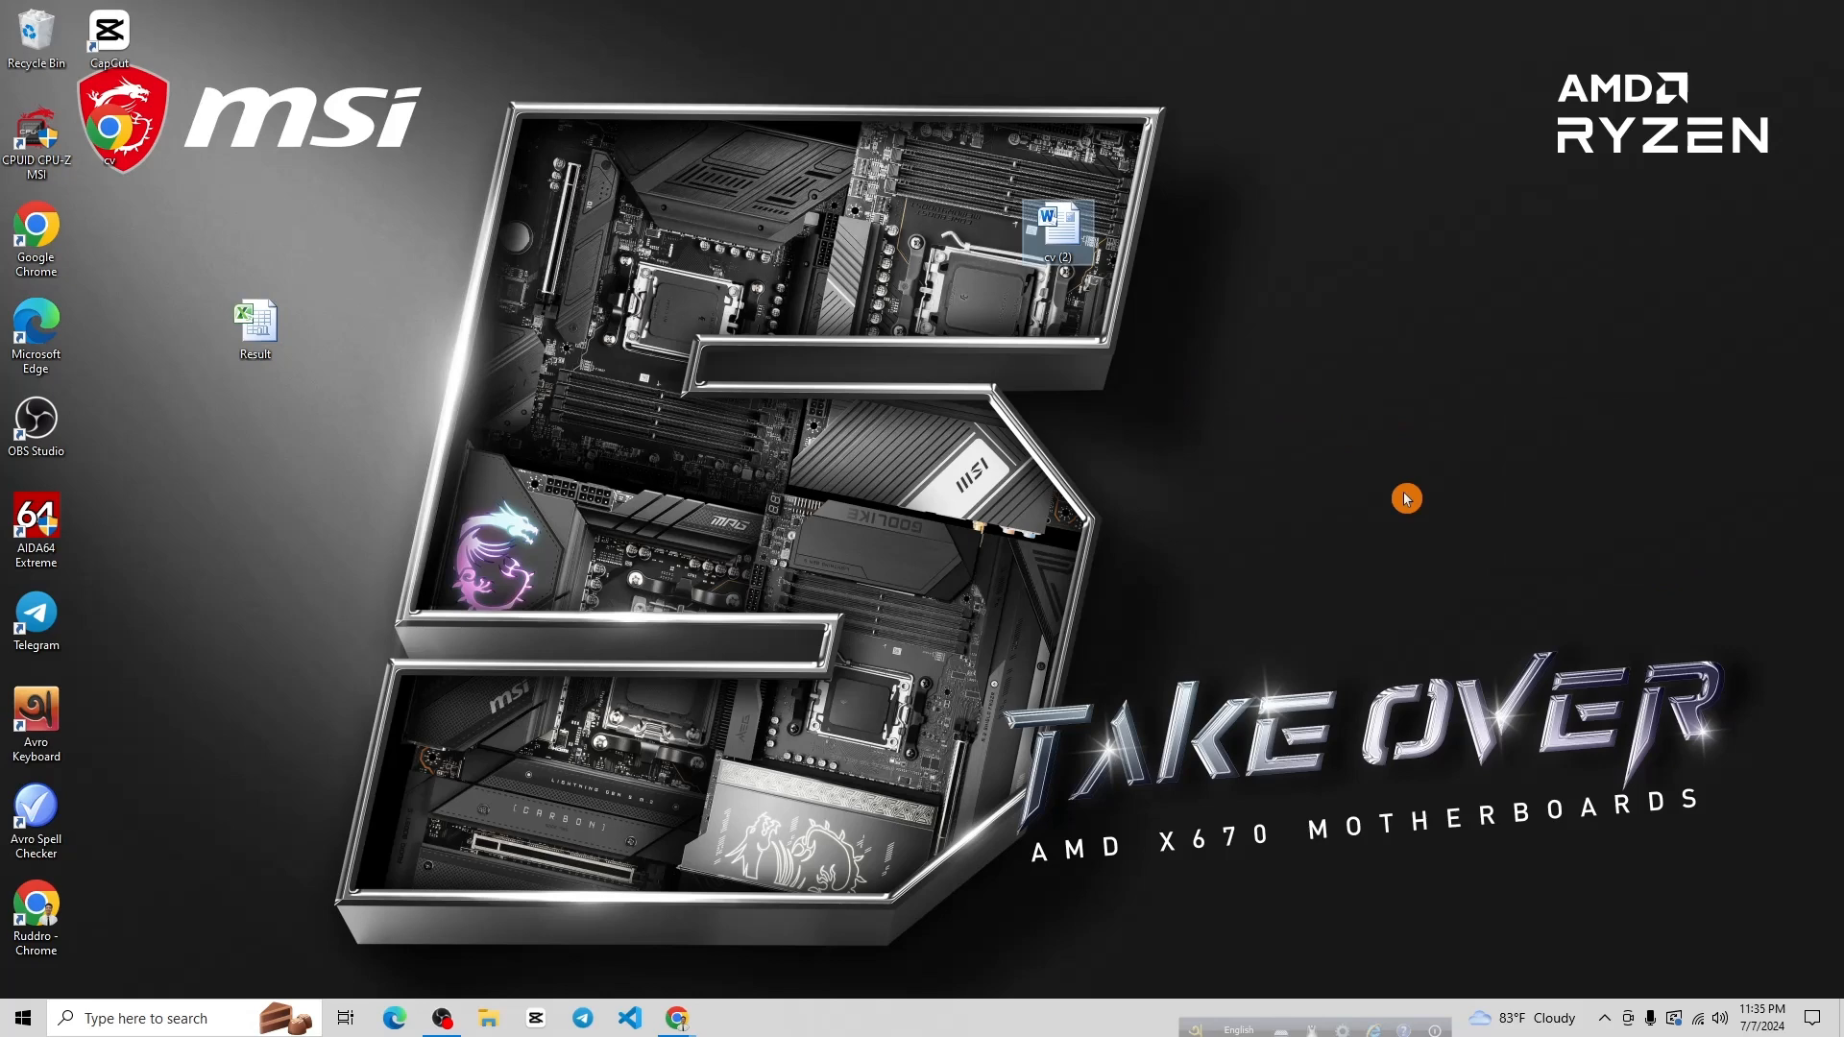
double_click(1061, 258)
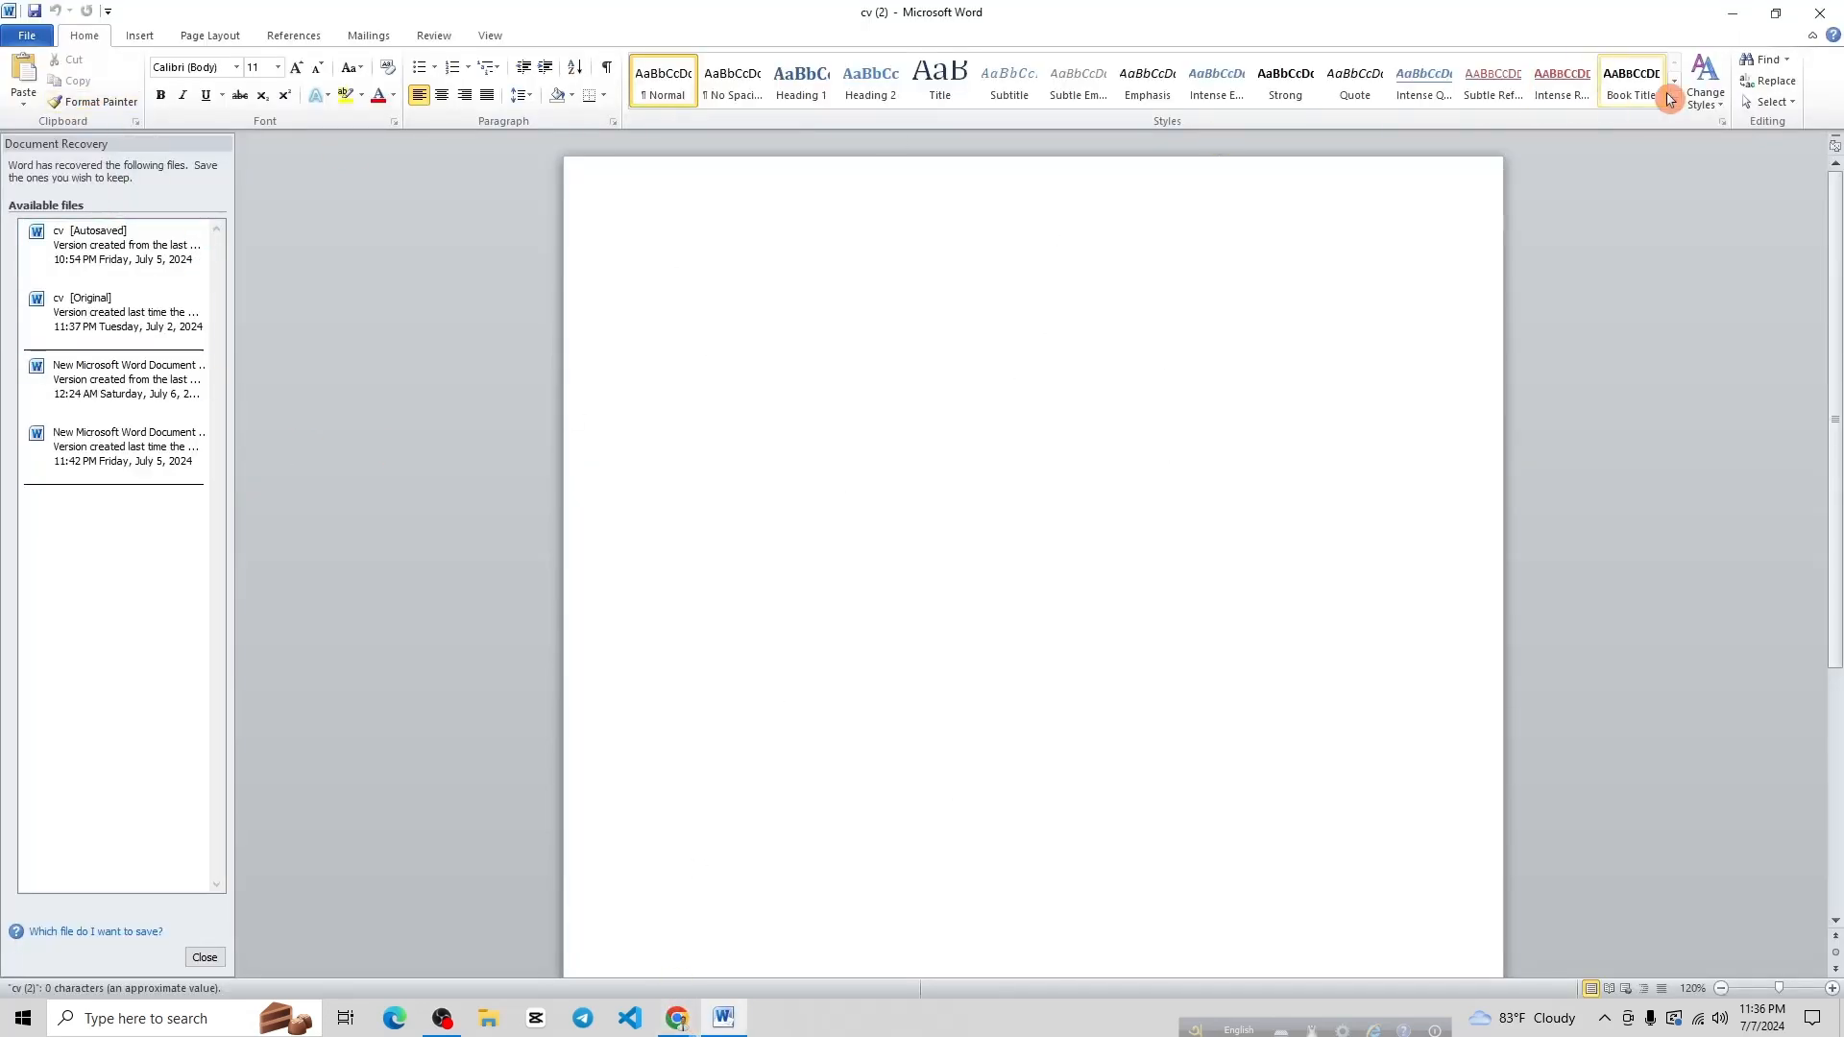
Restore and narrow the Word window, close the Document Recovery pane, and move Word left
click(1774, 13)
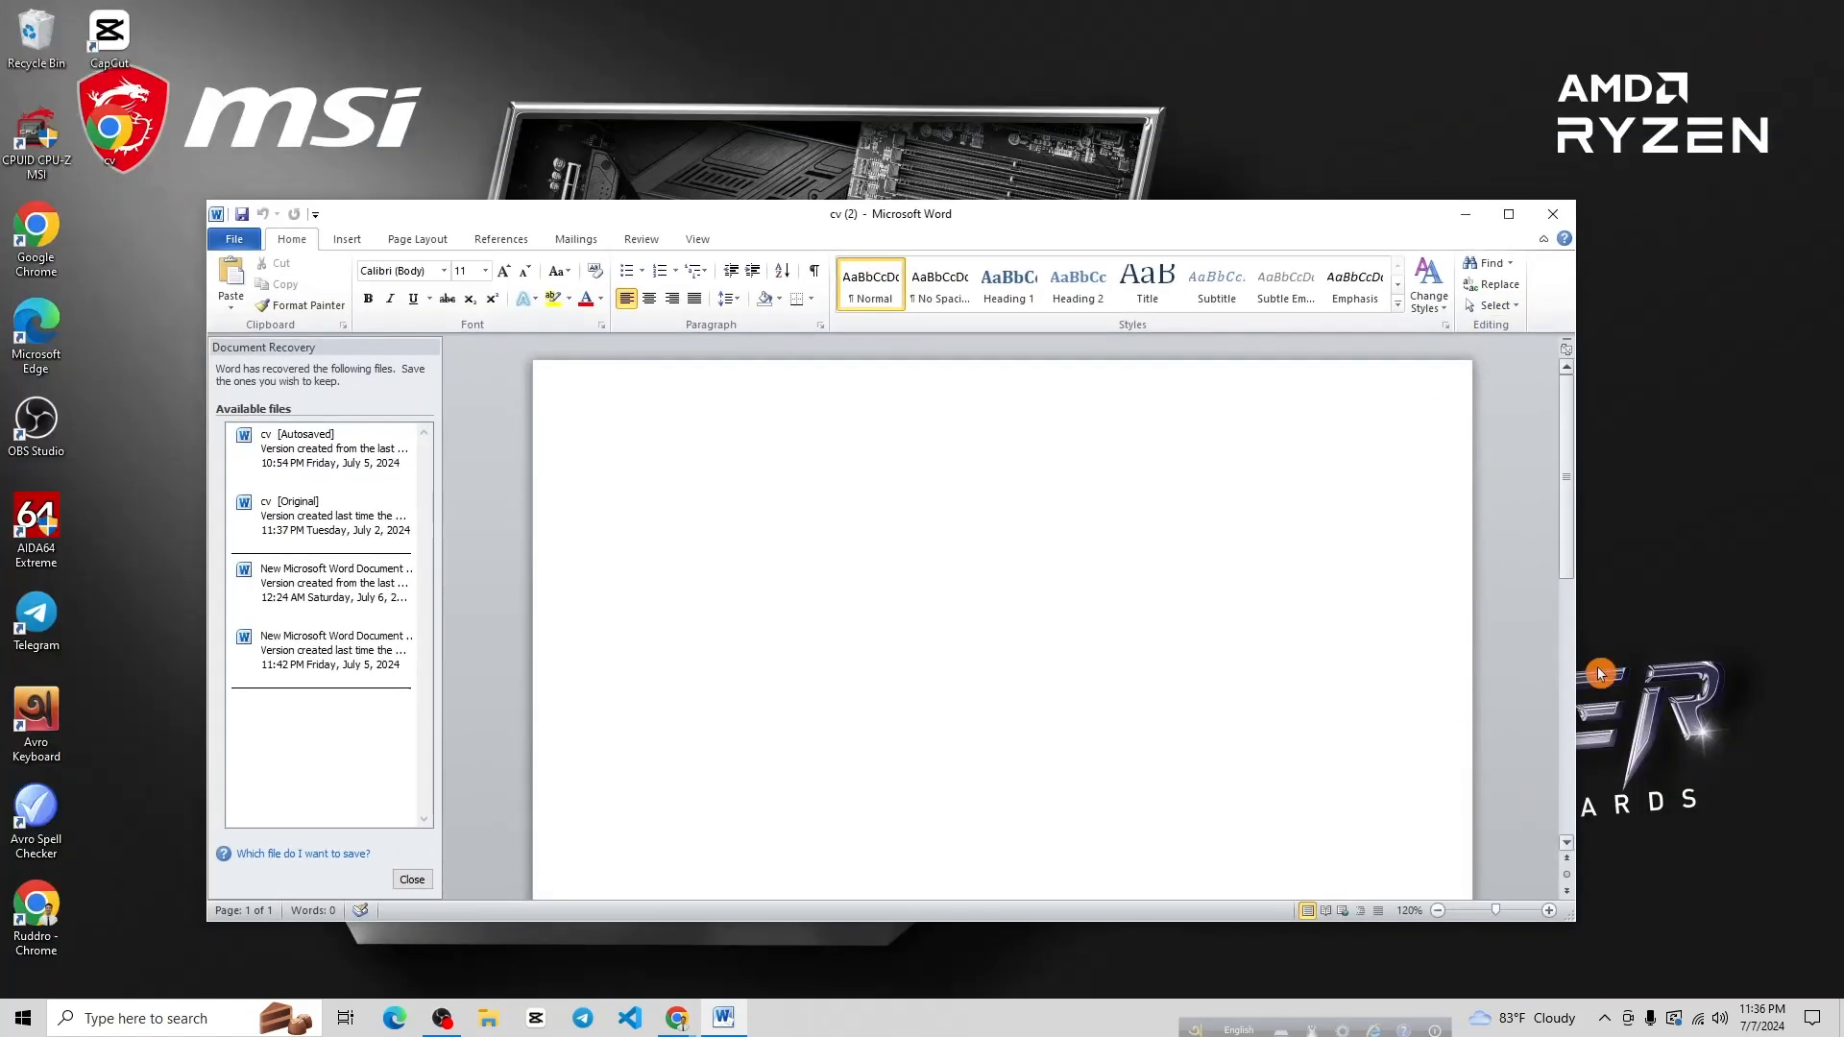
drag(1580, 334, 1052, 336)
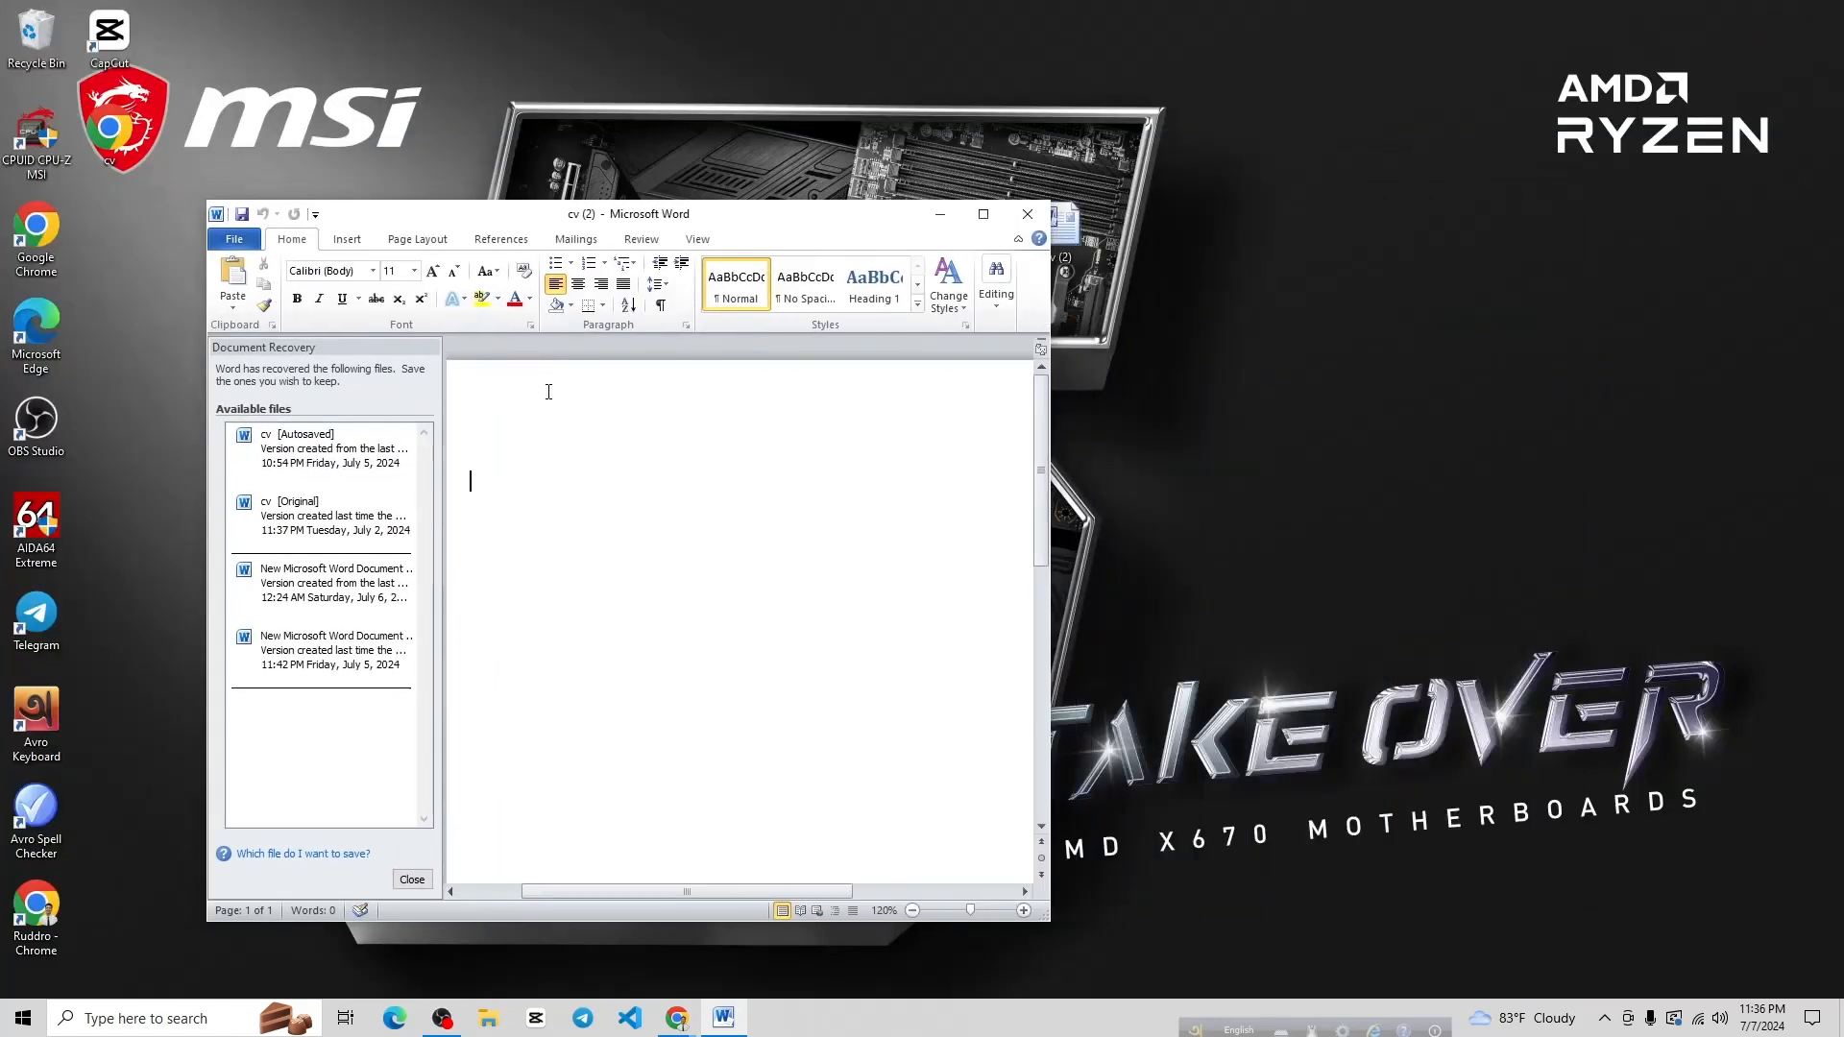
click(413, 880)
click(700, 499)
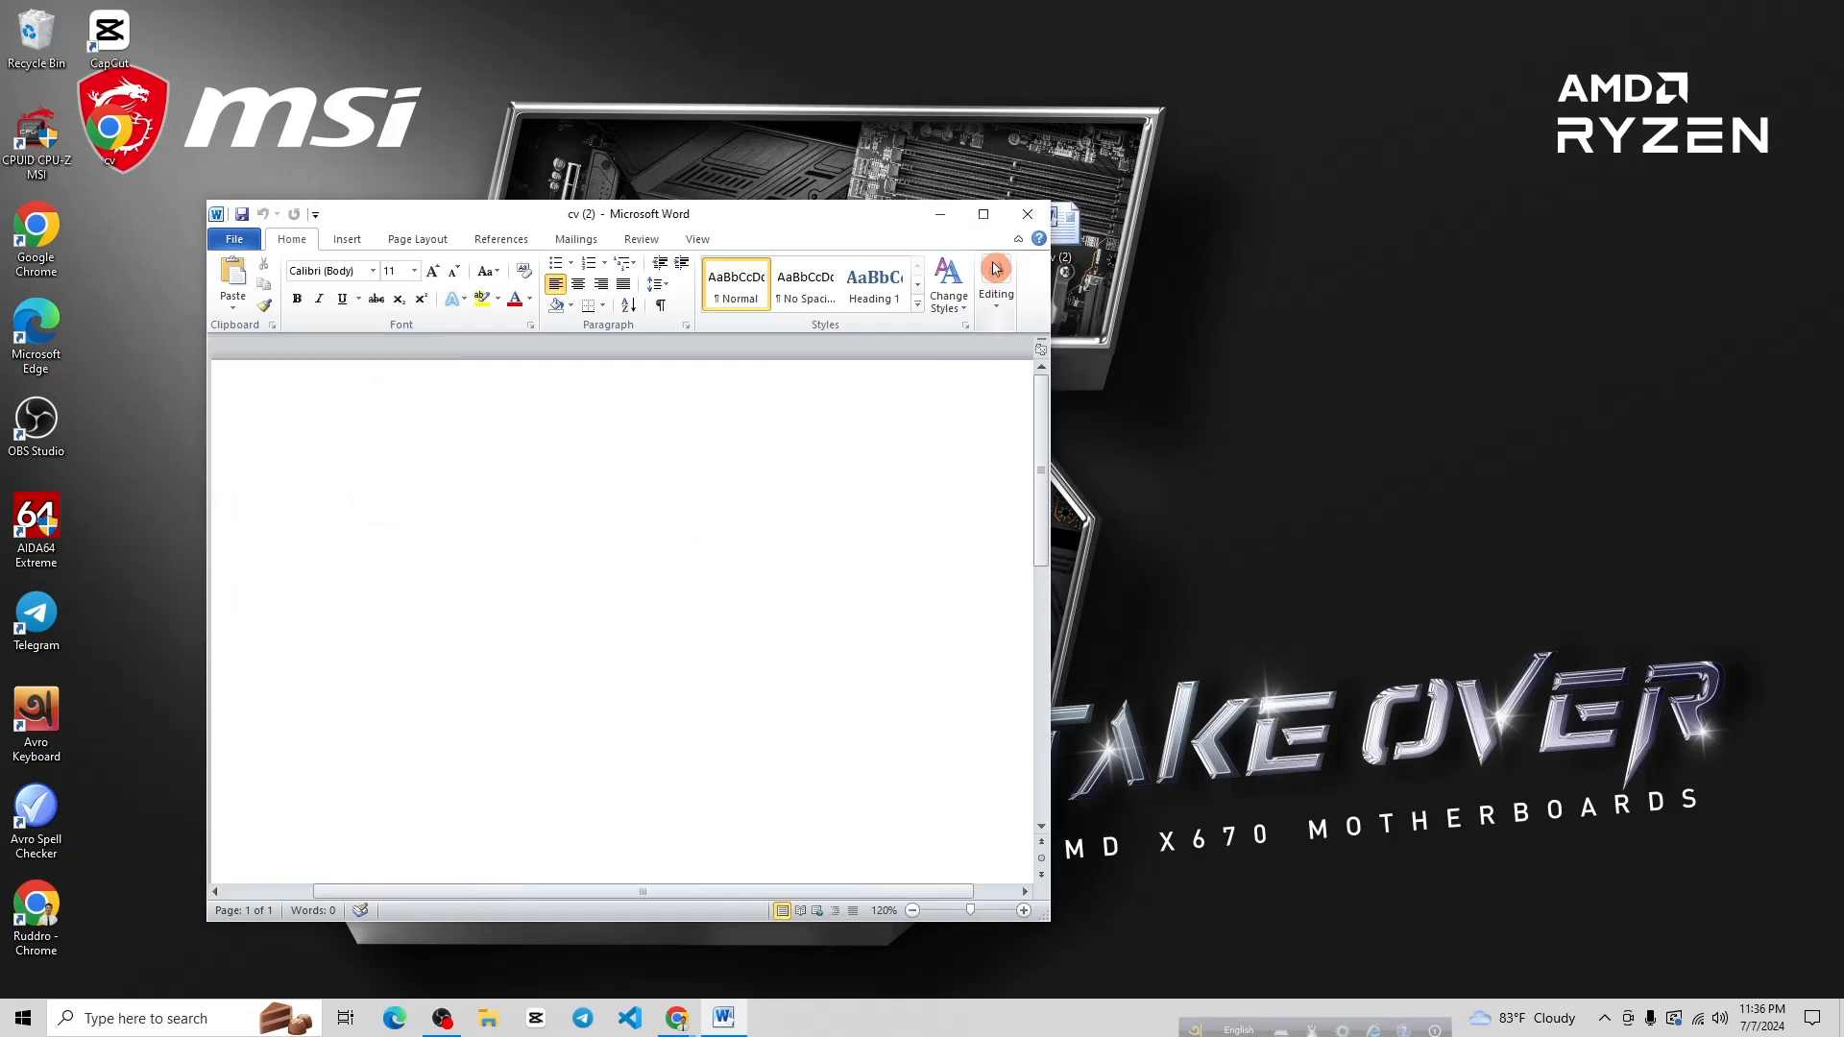
drag(826, 217, 676, 113)
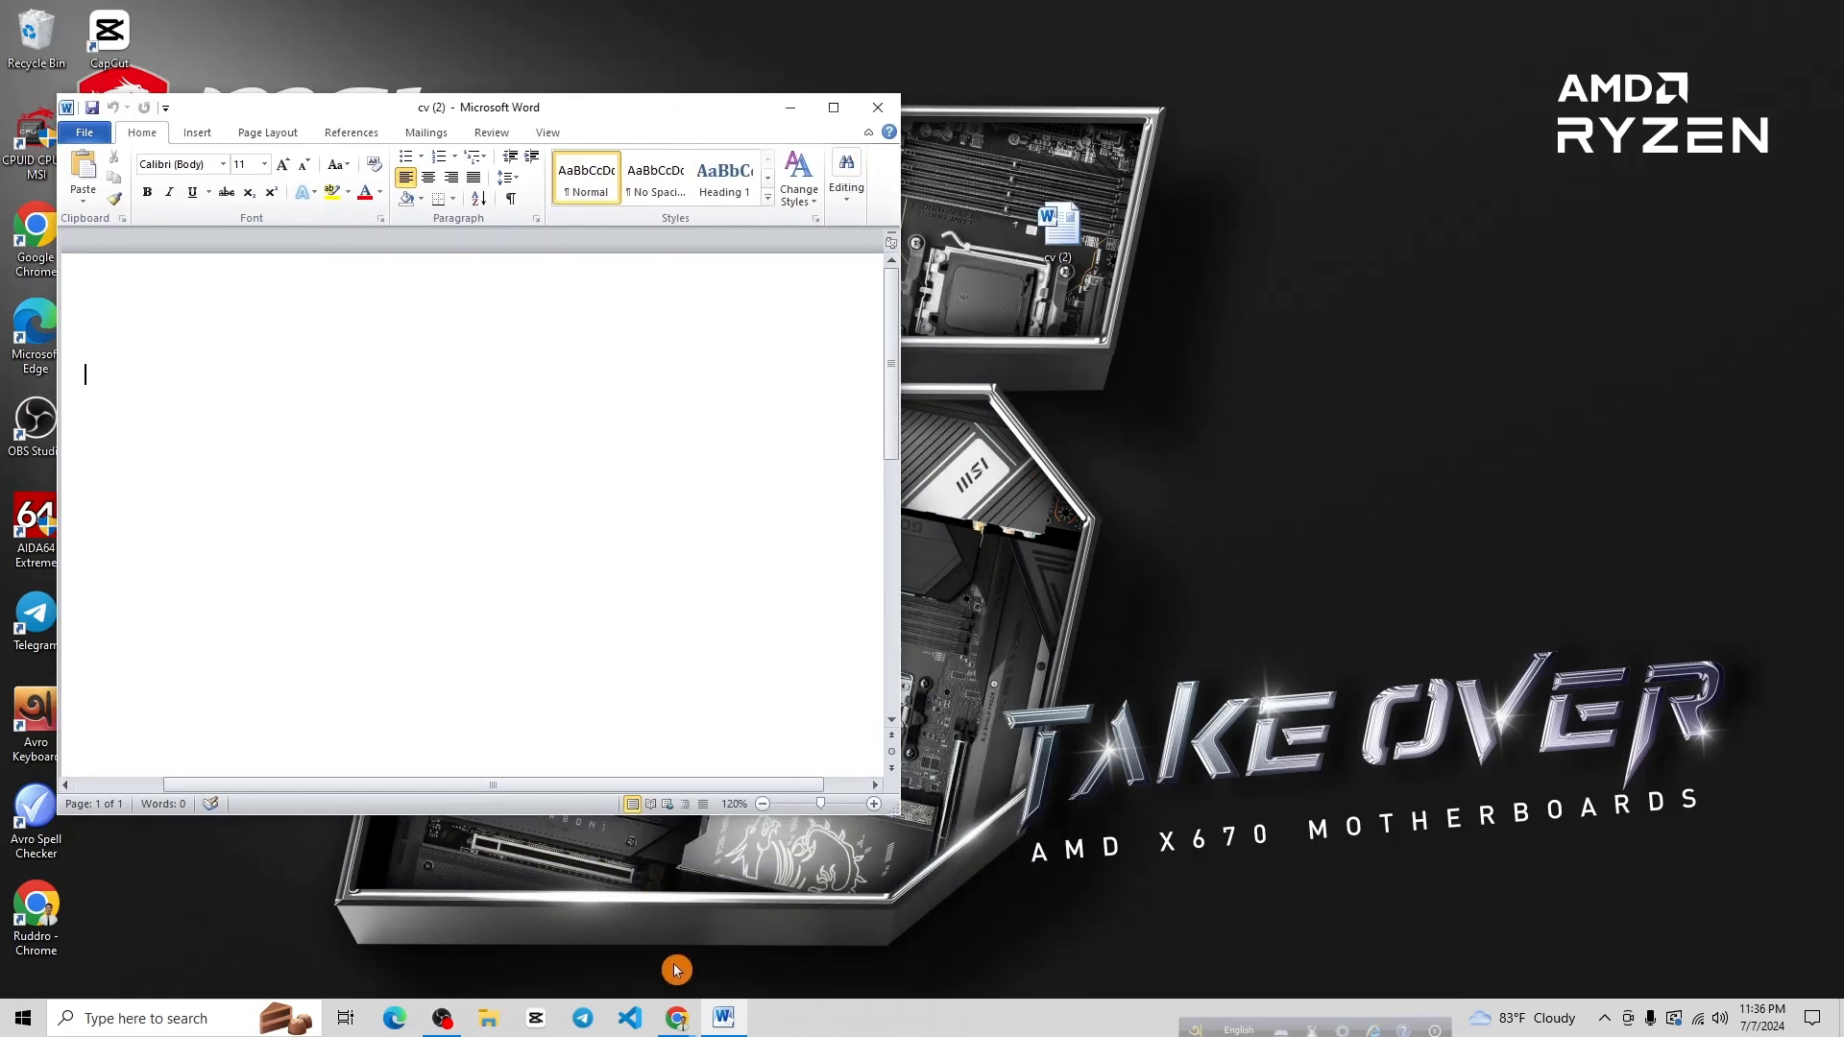
Restore the Chrome PDF window on the right side and make the Word window taller
mouse_move(677, 1013)
click(637, 965)
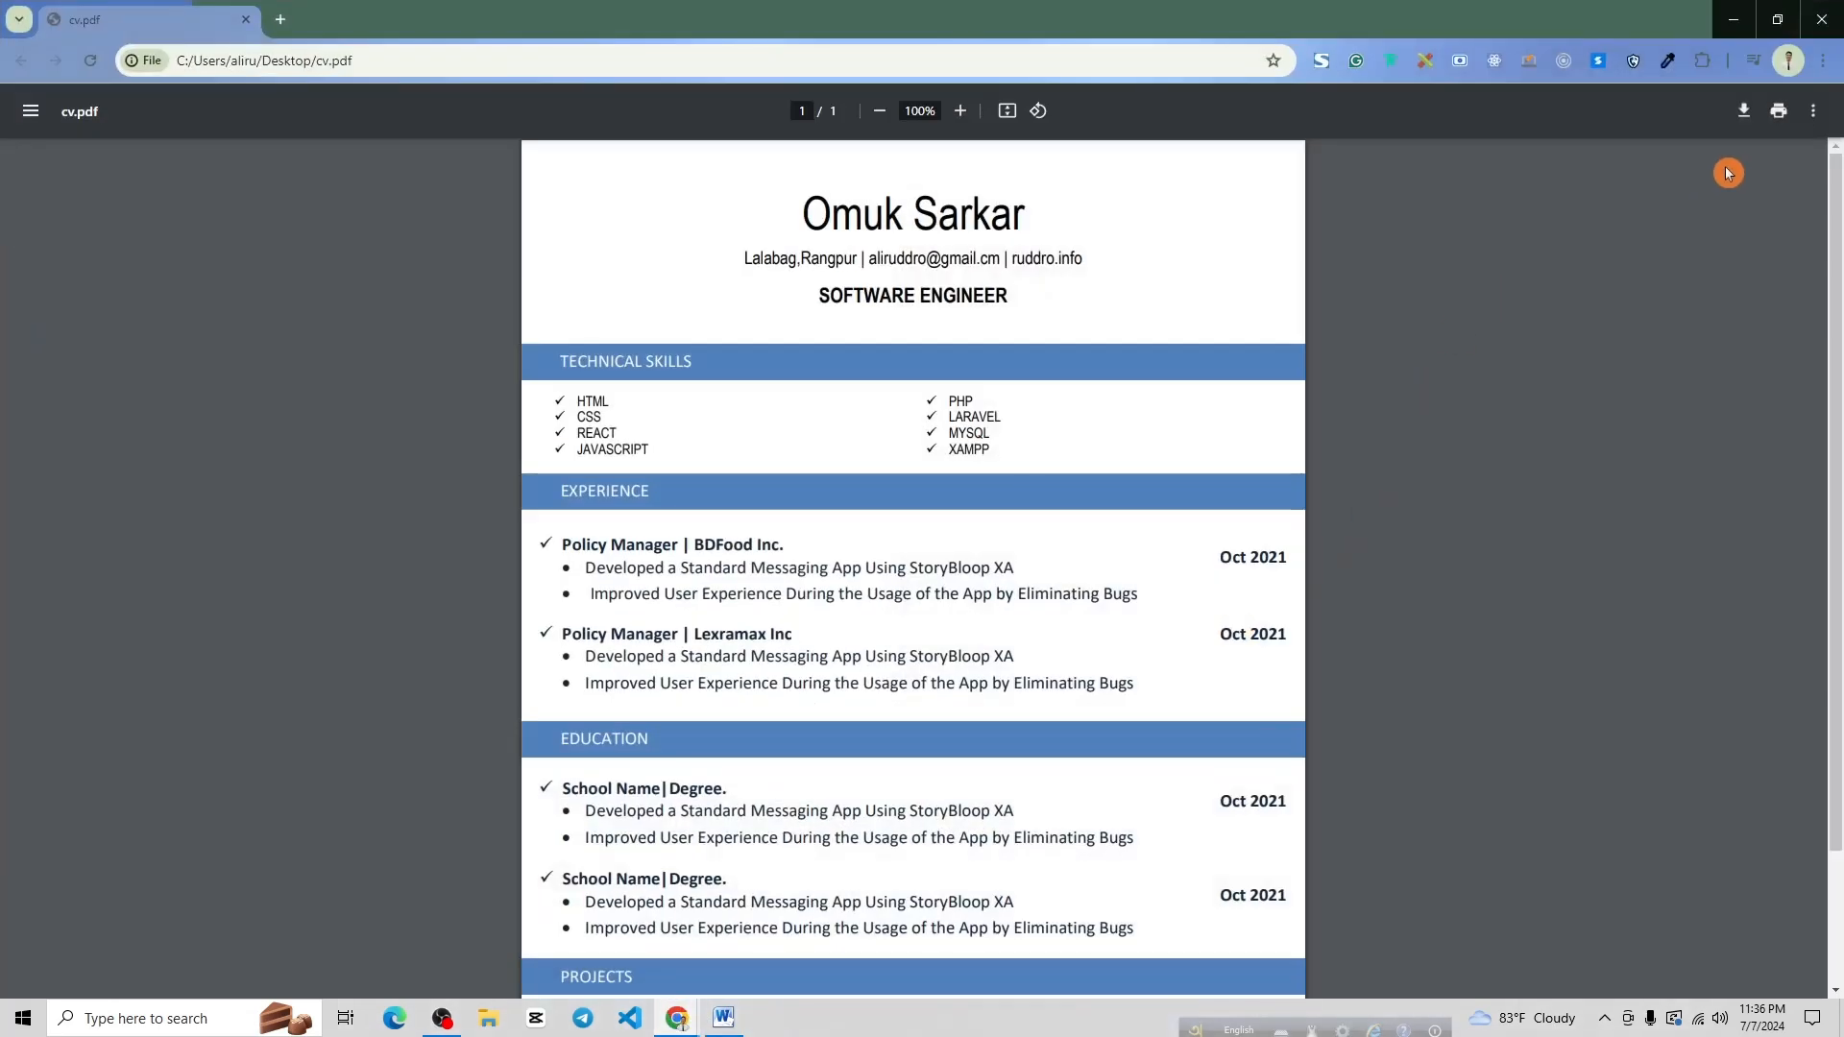
click(1778, 19)
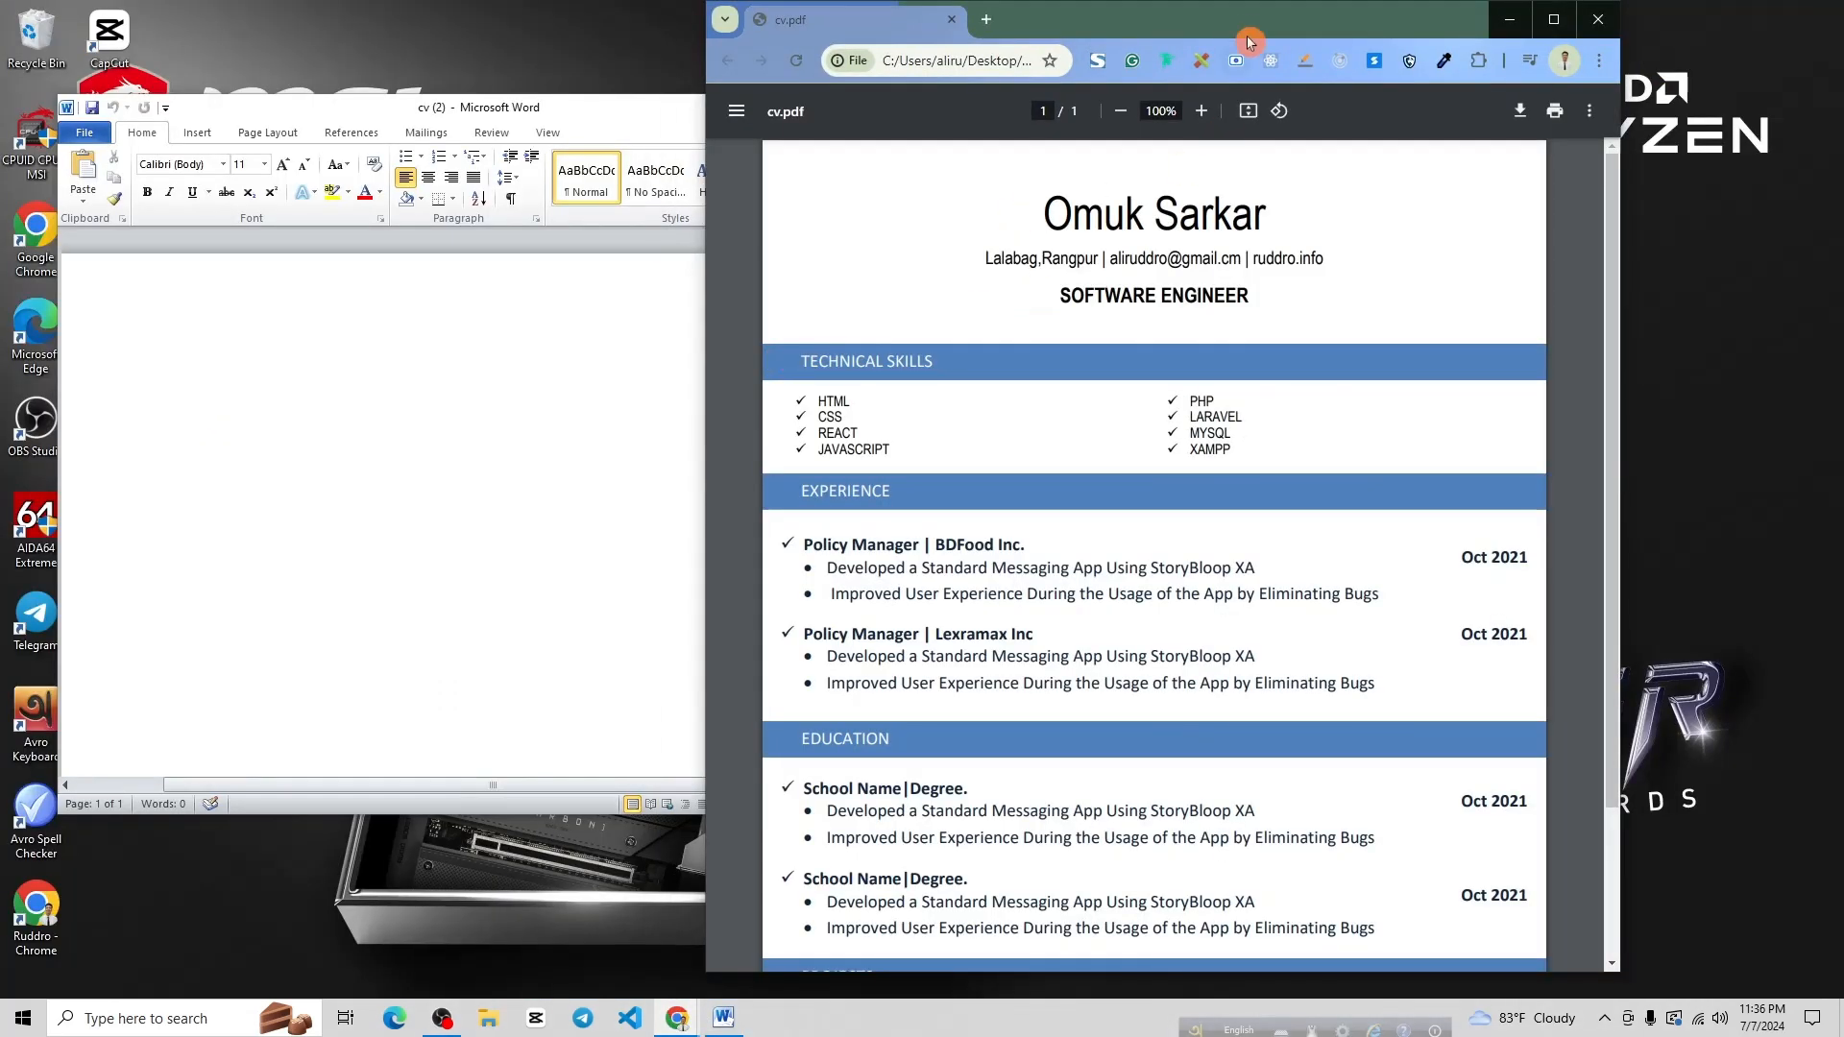
drag(1247, 41, 1451, 42)
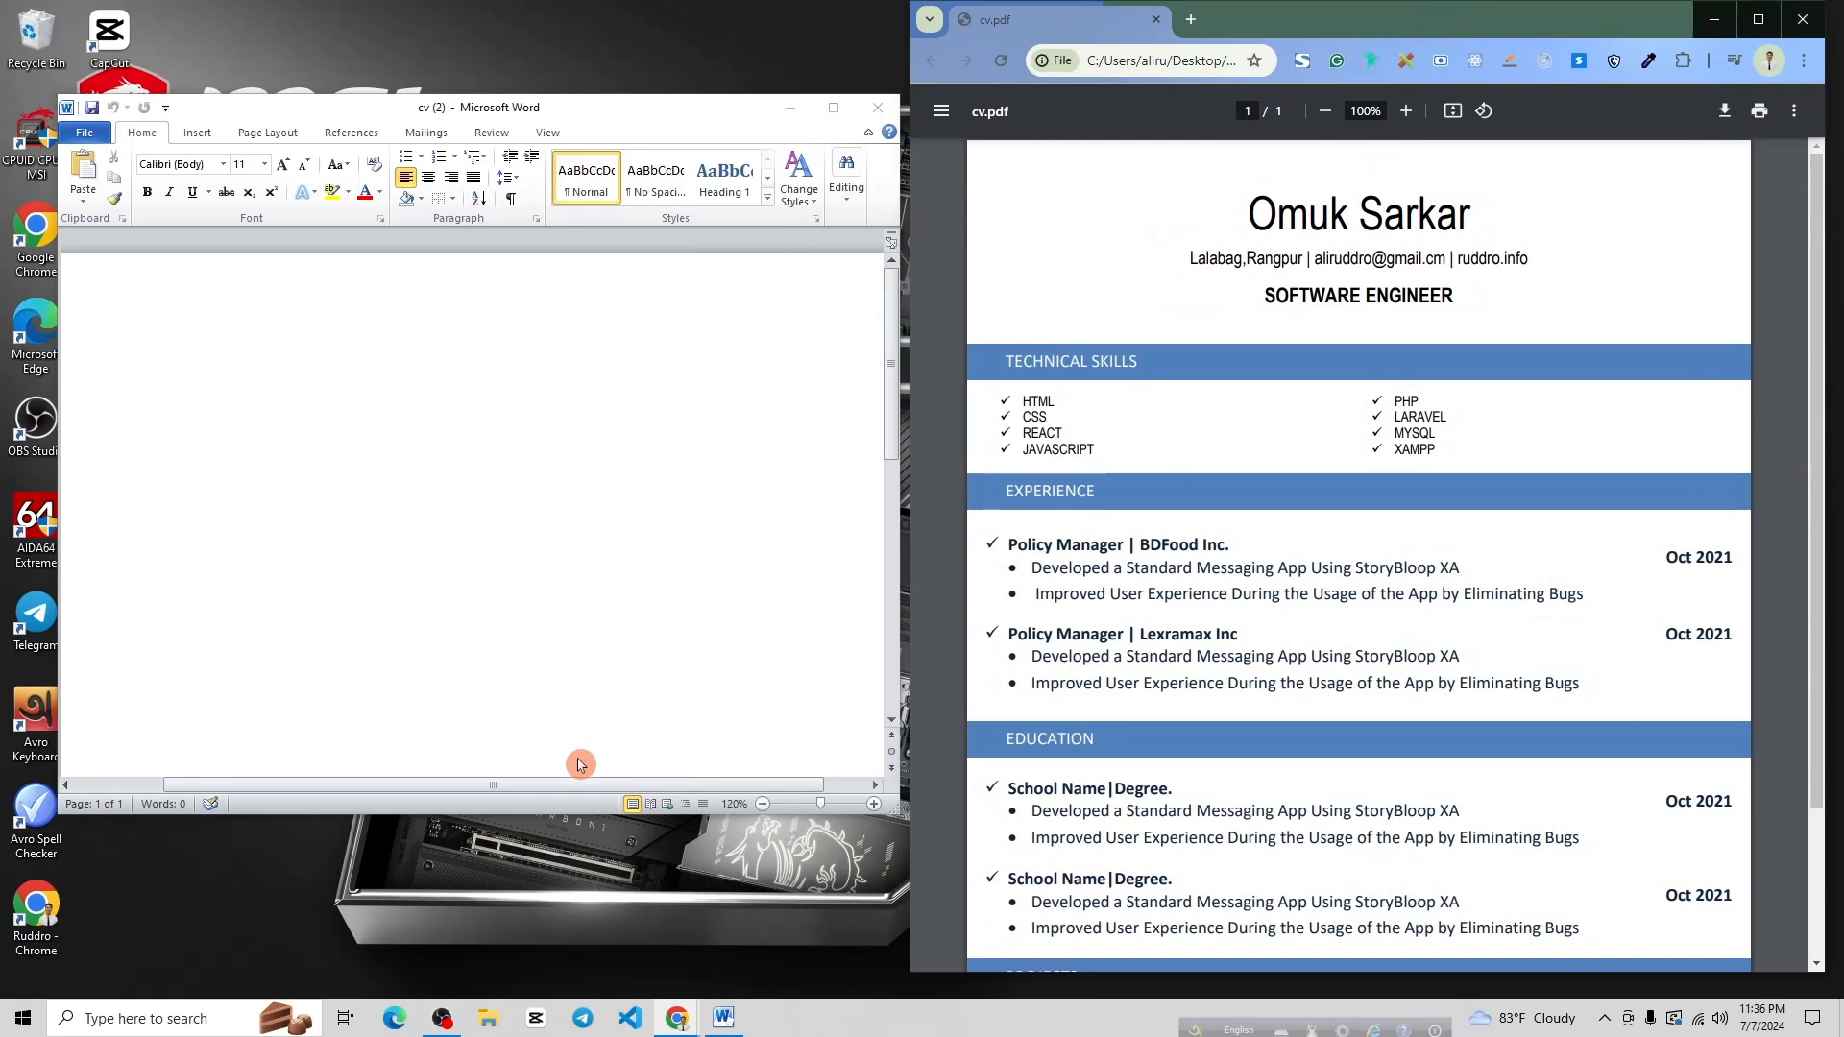
drag(447, 814, 447, 977)
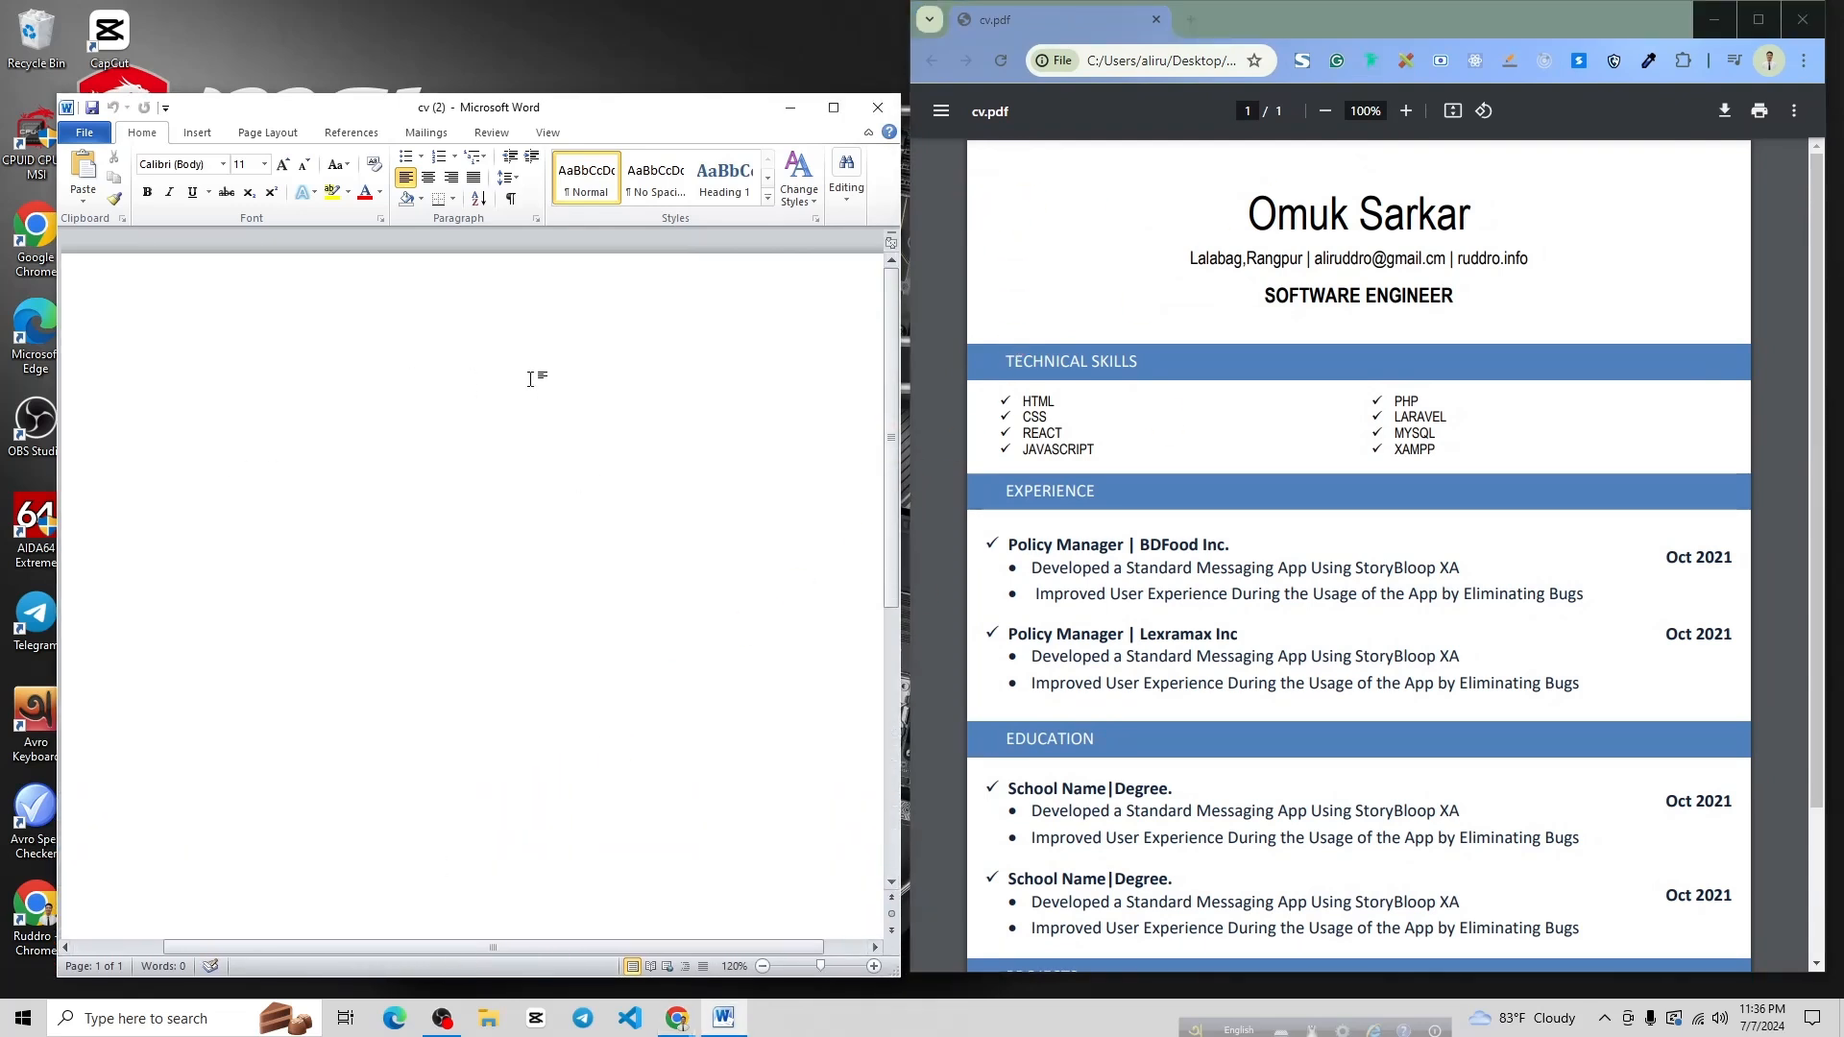
Apply Narrow 0.5" margins to the page
click(255, 140)
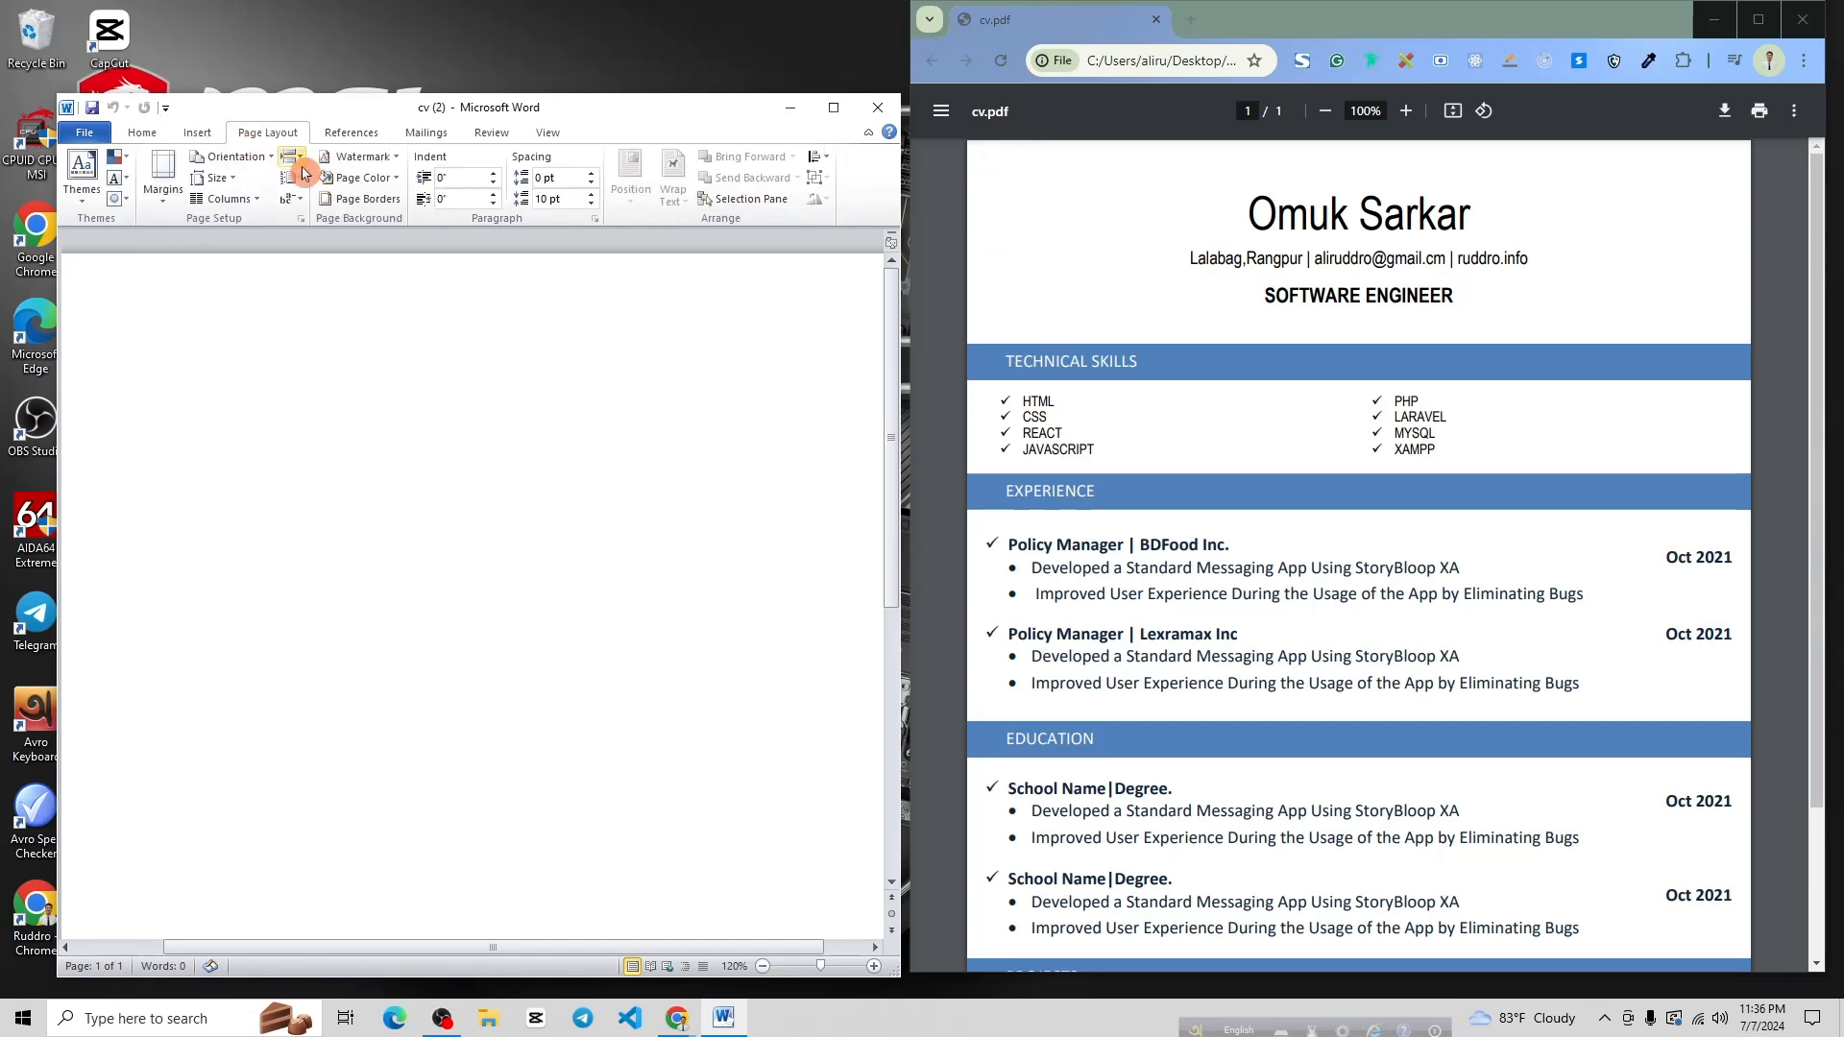
click(163, 174)
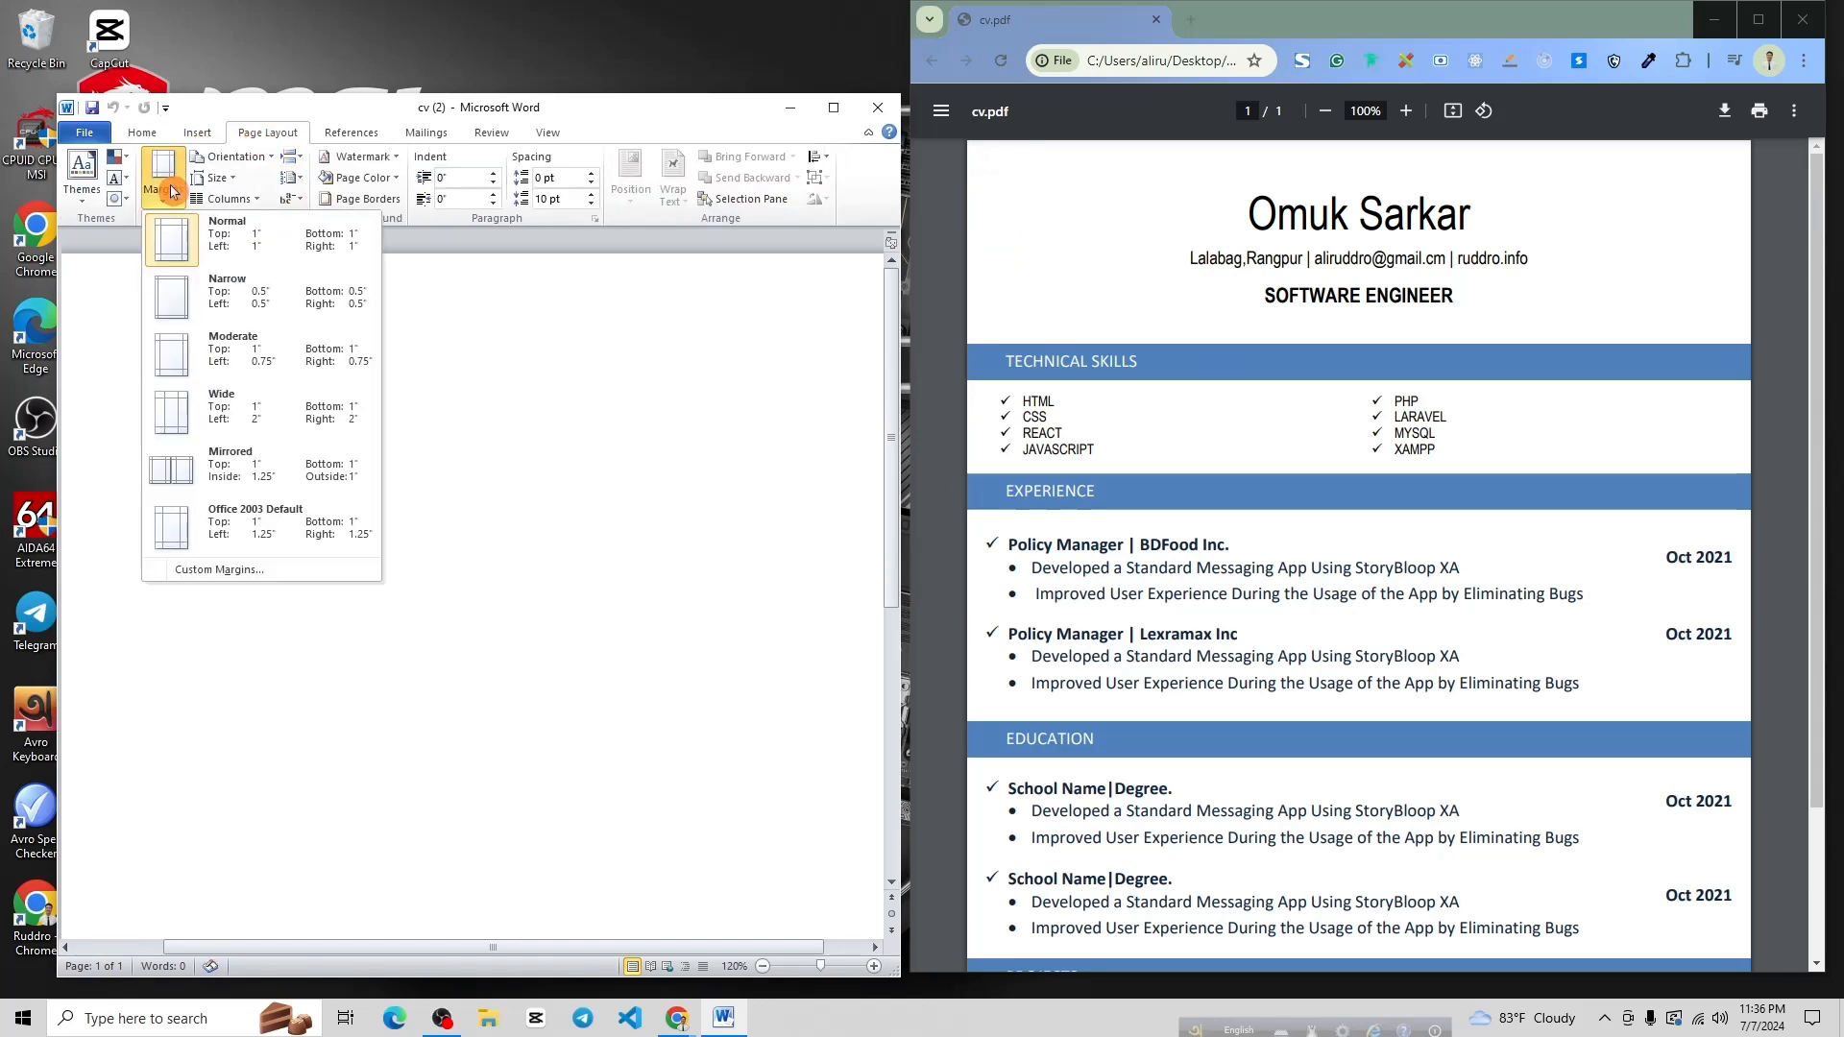
click(241, 304)
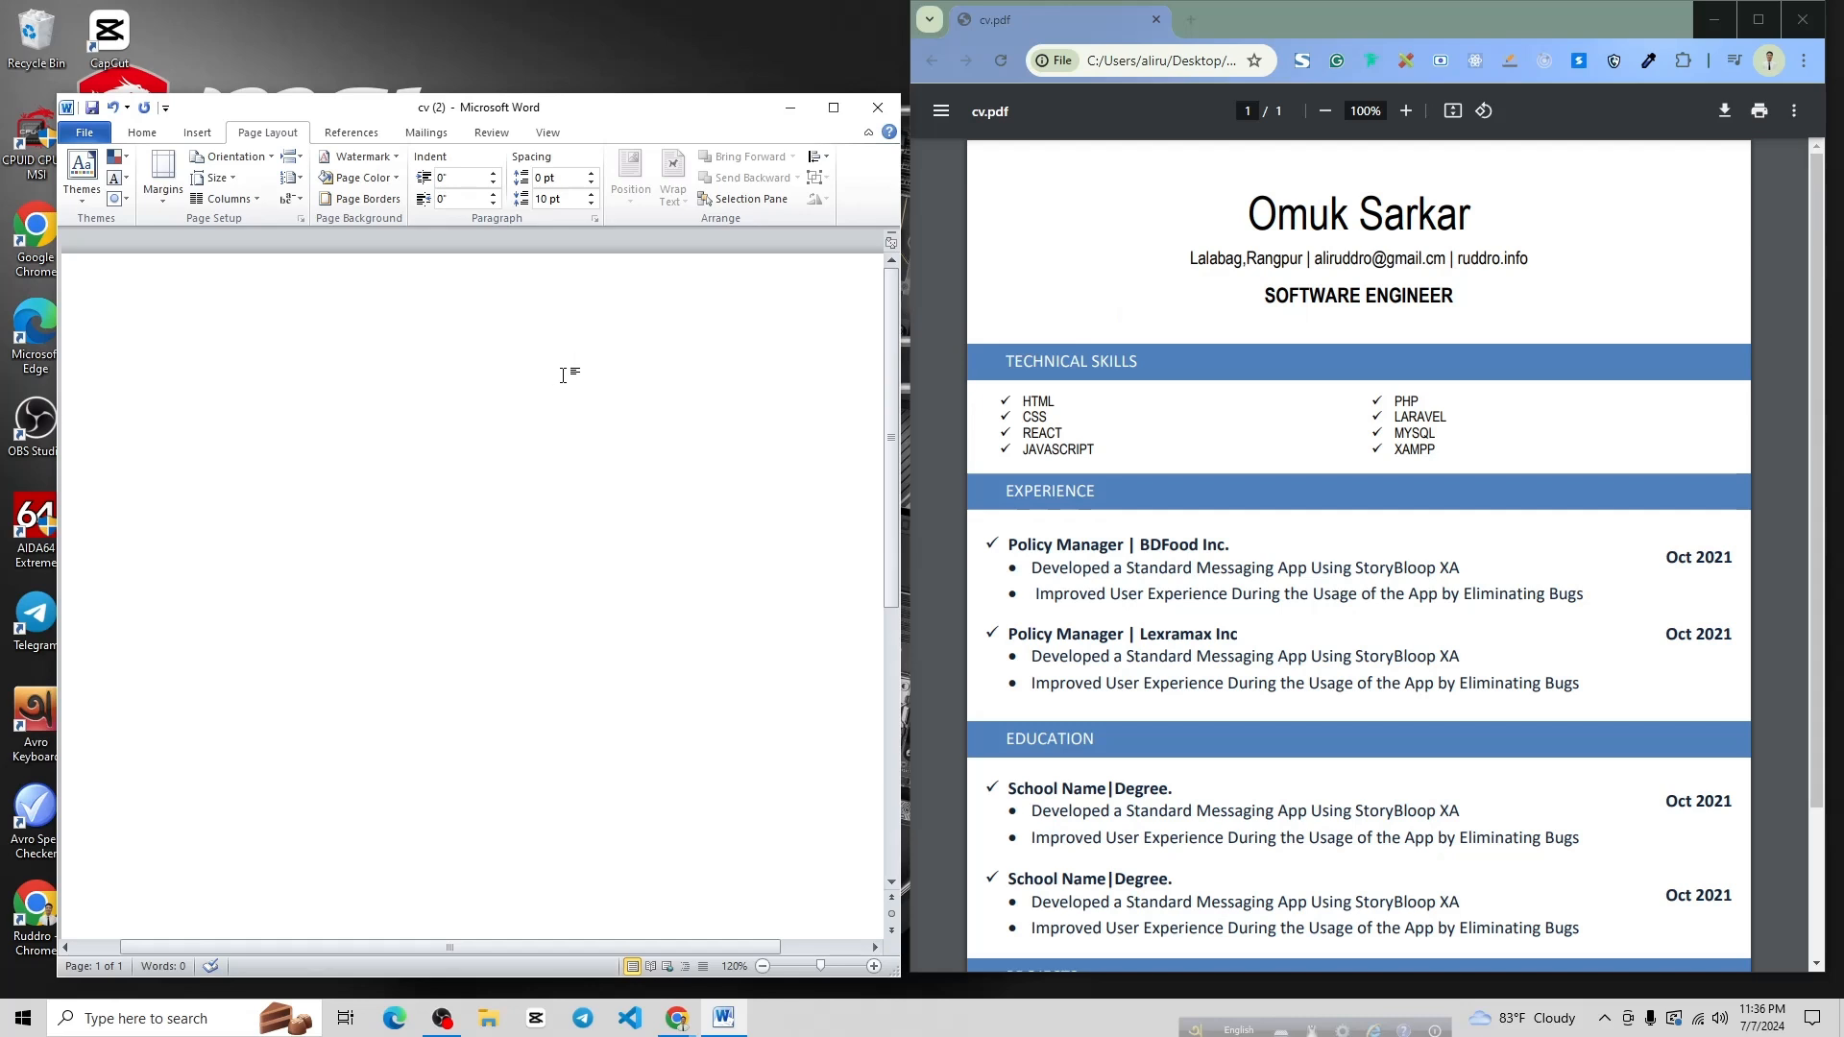
Draw a wide text box near the top of the page and give it No Outline
click(195, 132)
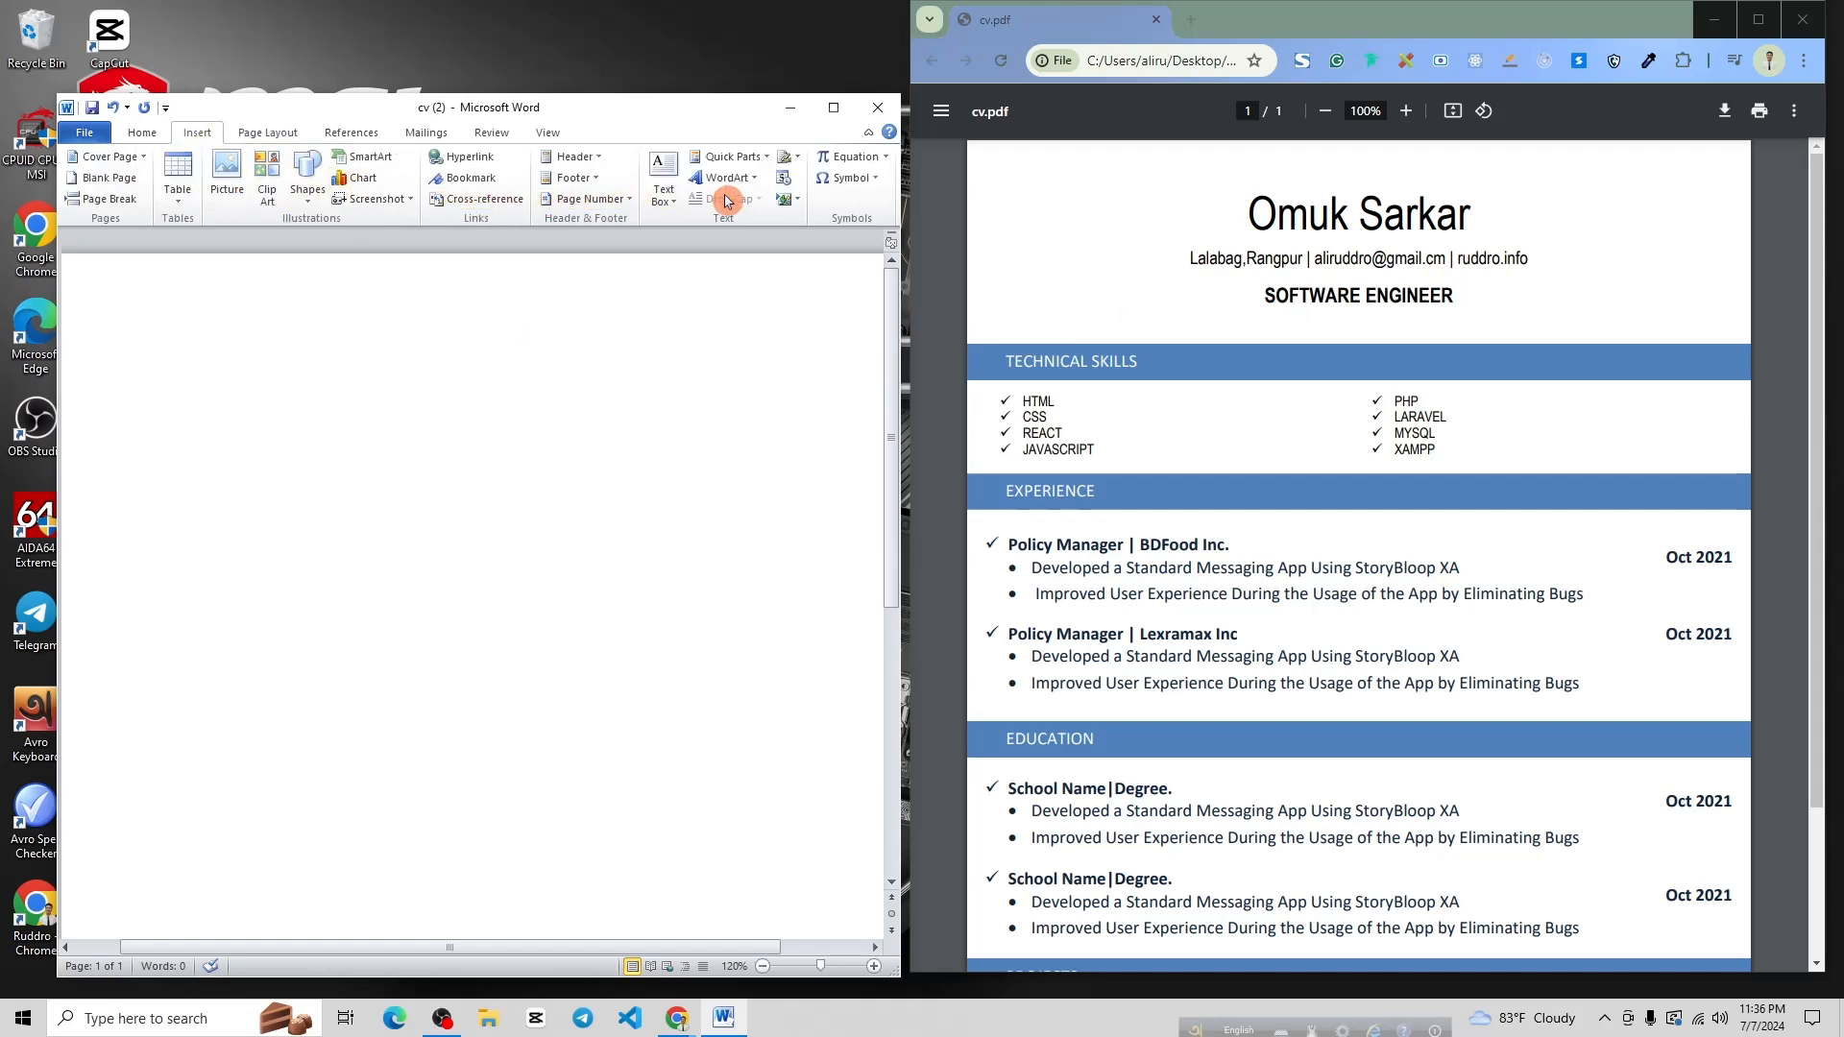
click(669, 199)
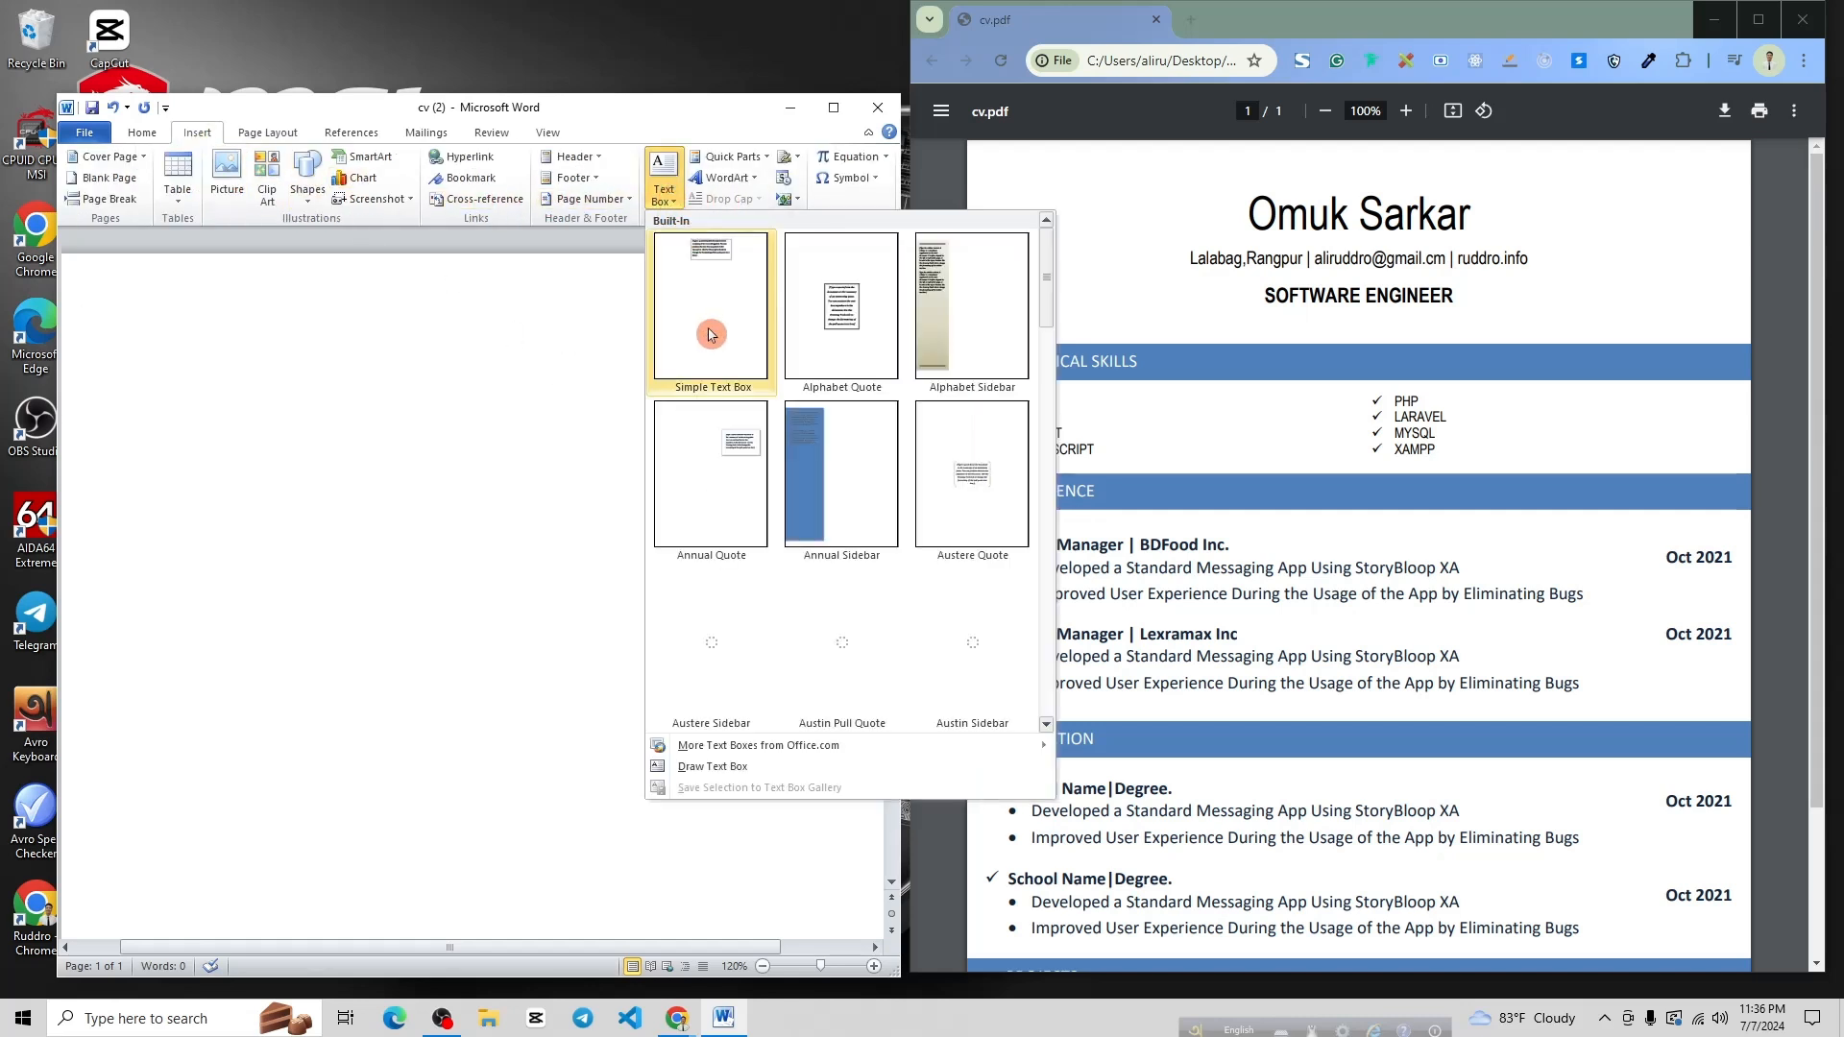
click(726, 766)
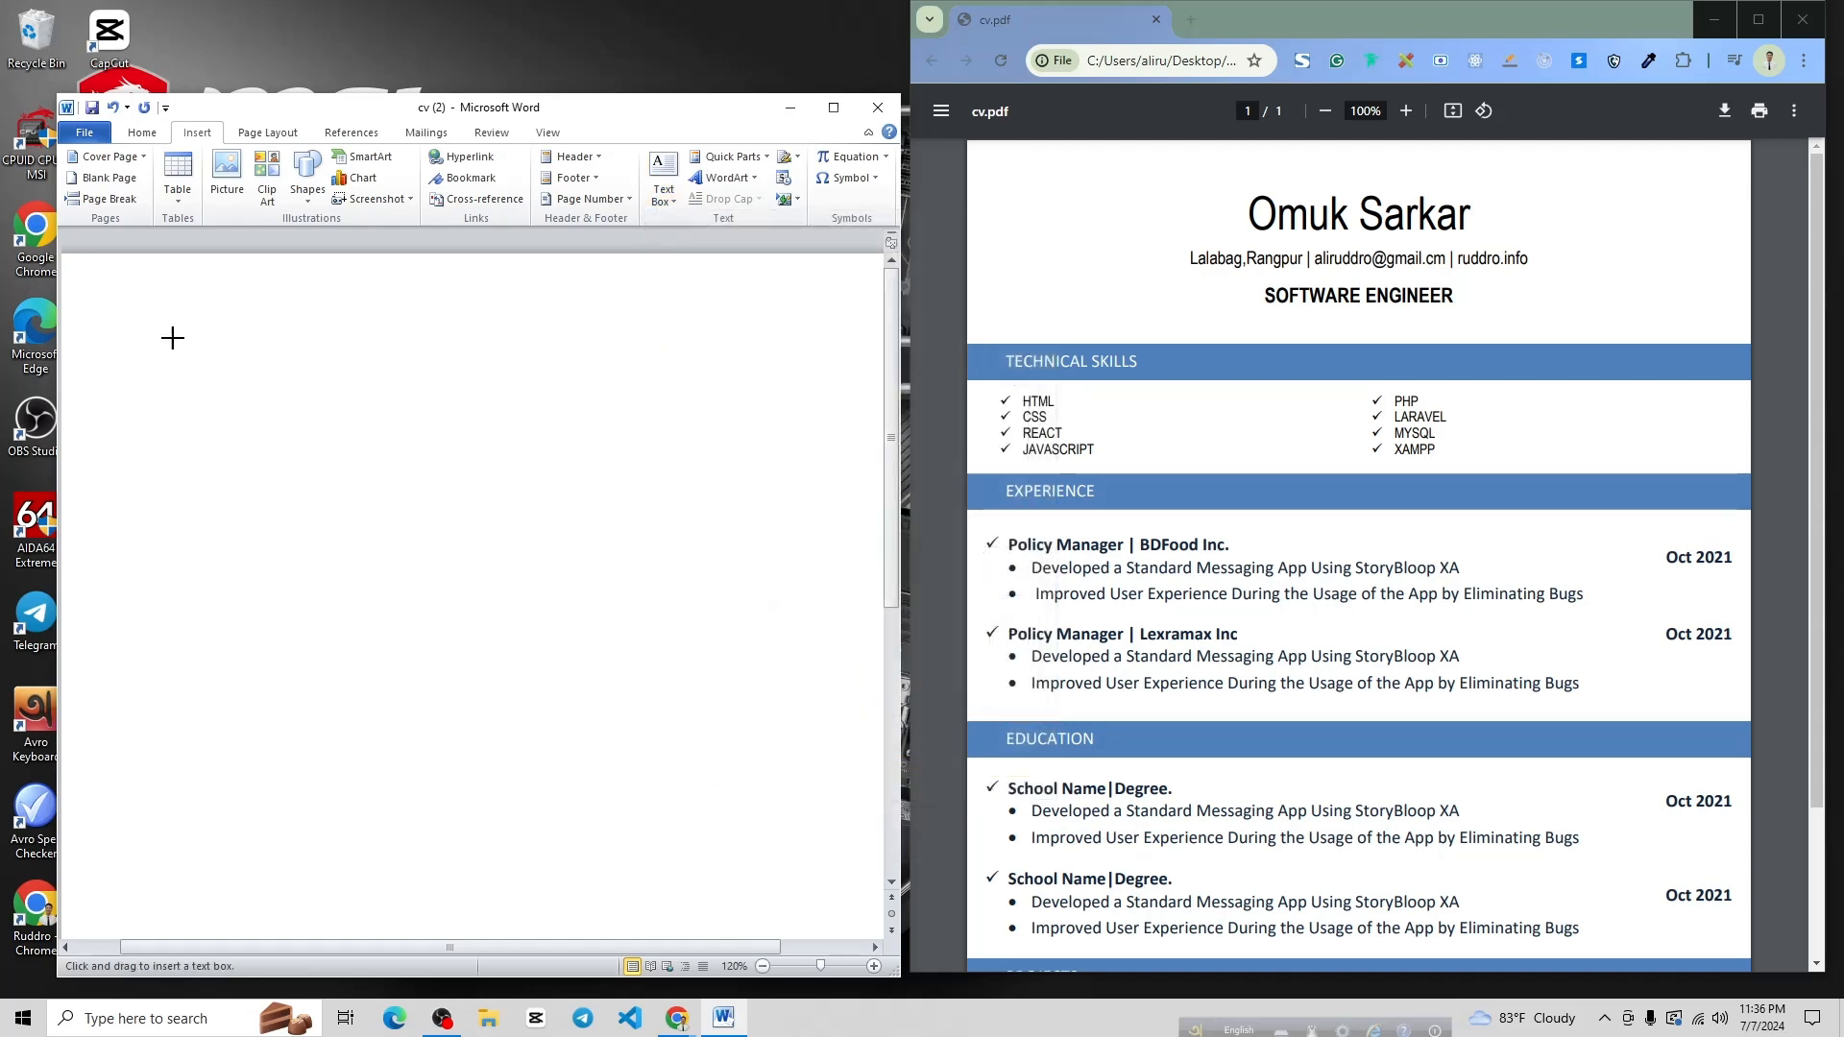
mouse_move(160, 287)
mouse_down()
mouse_move(778, 378)
mouse_move(778, 404)
mouse_up()
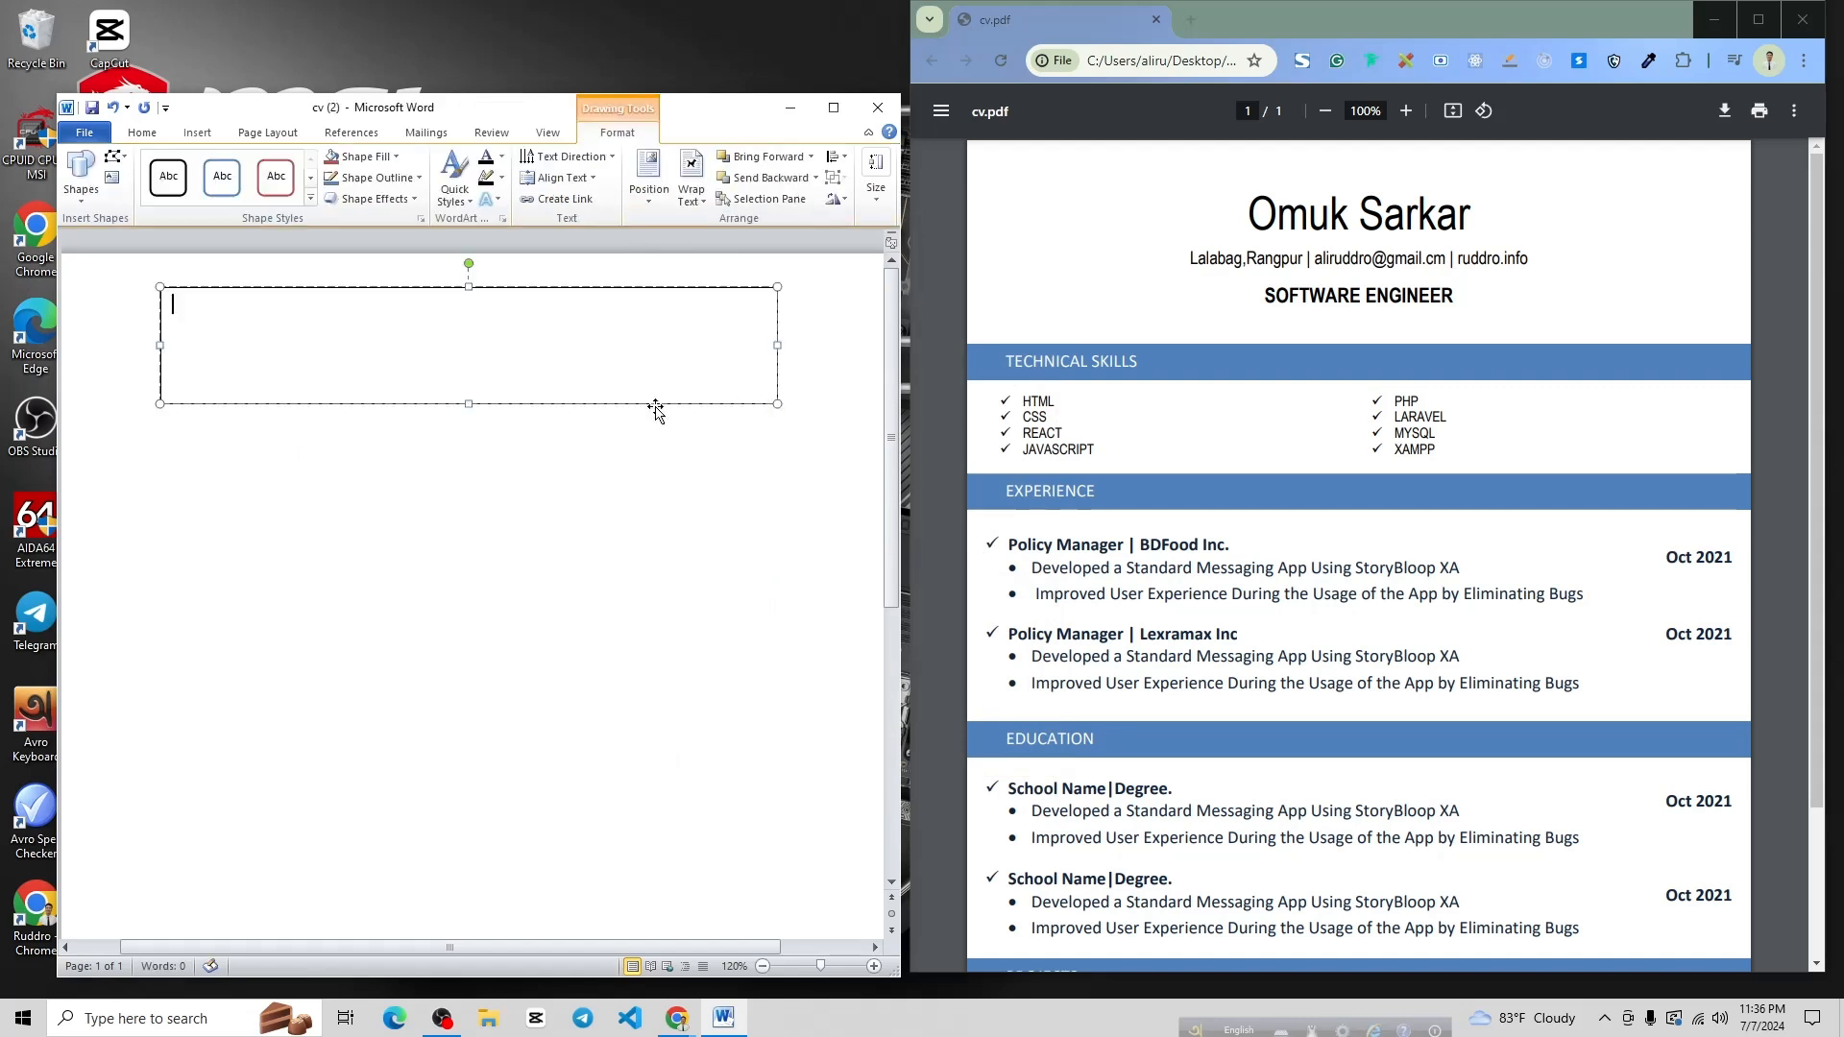
click(420, 178)
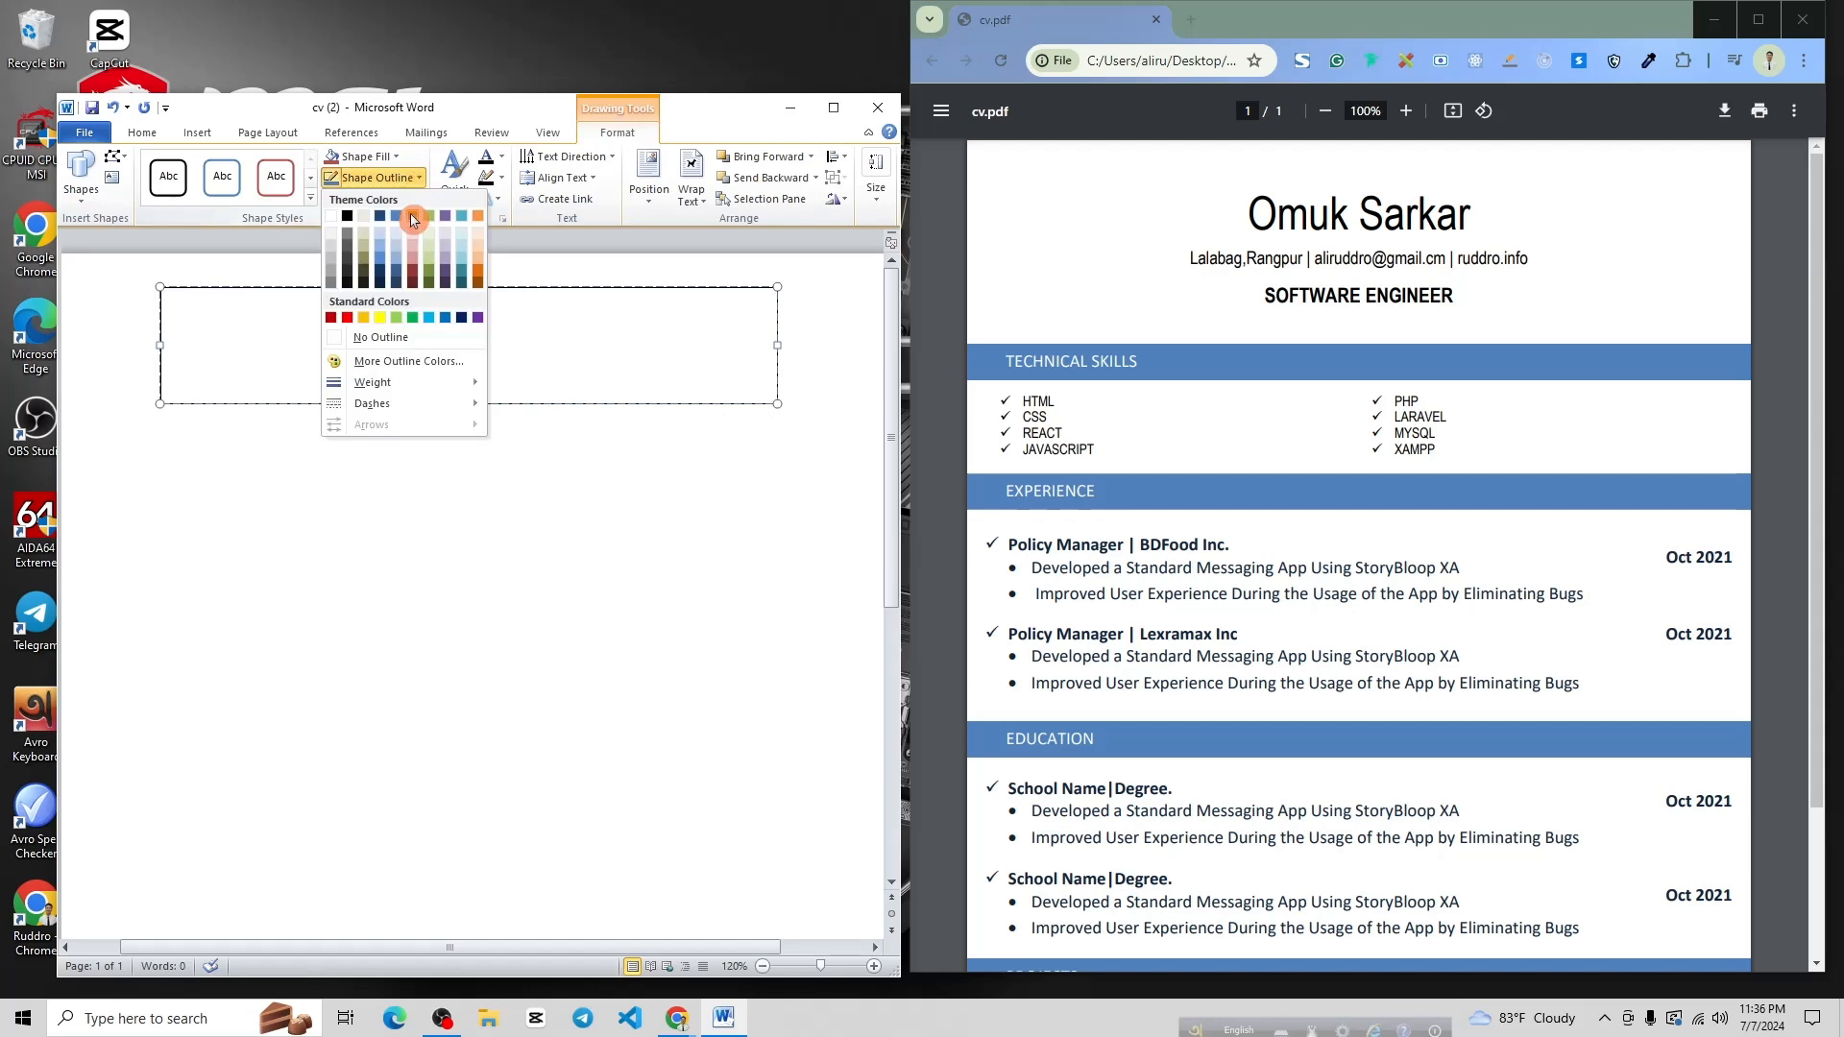
click(387, 341)
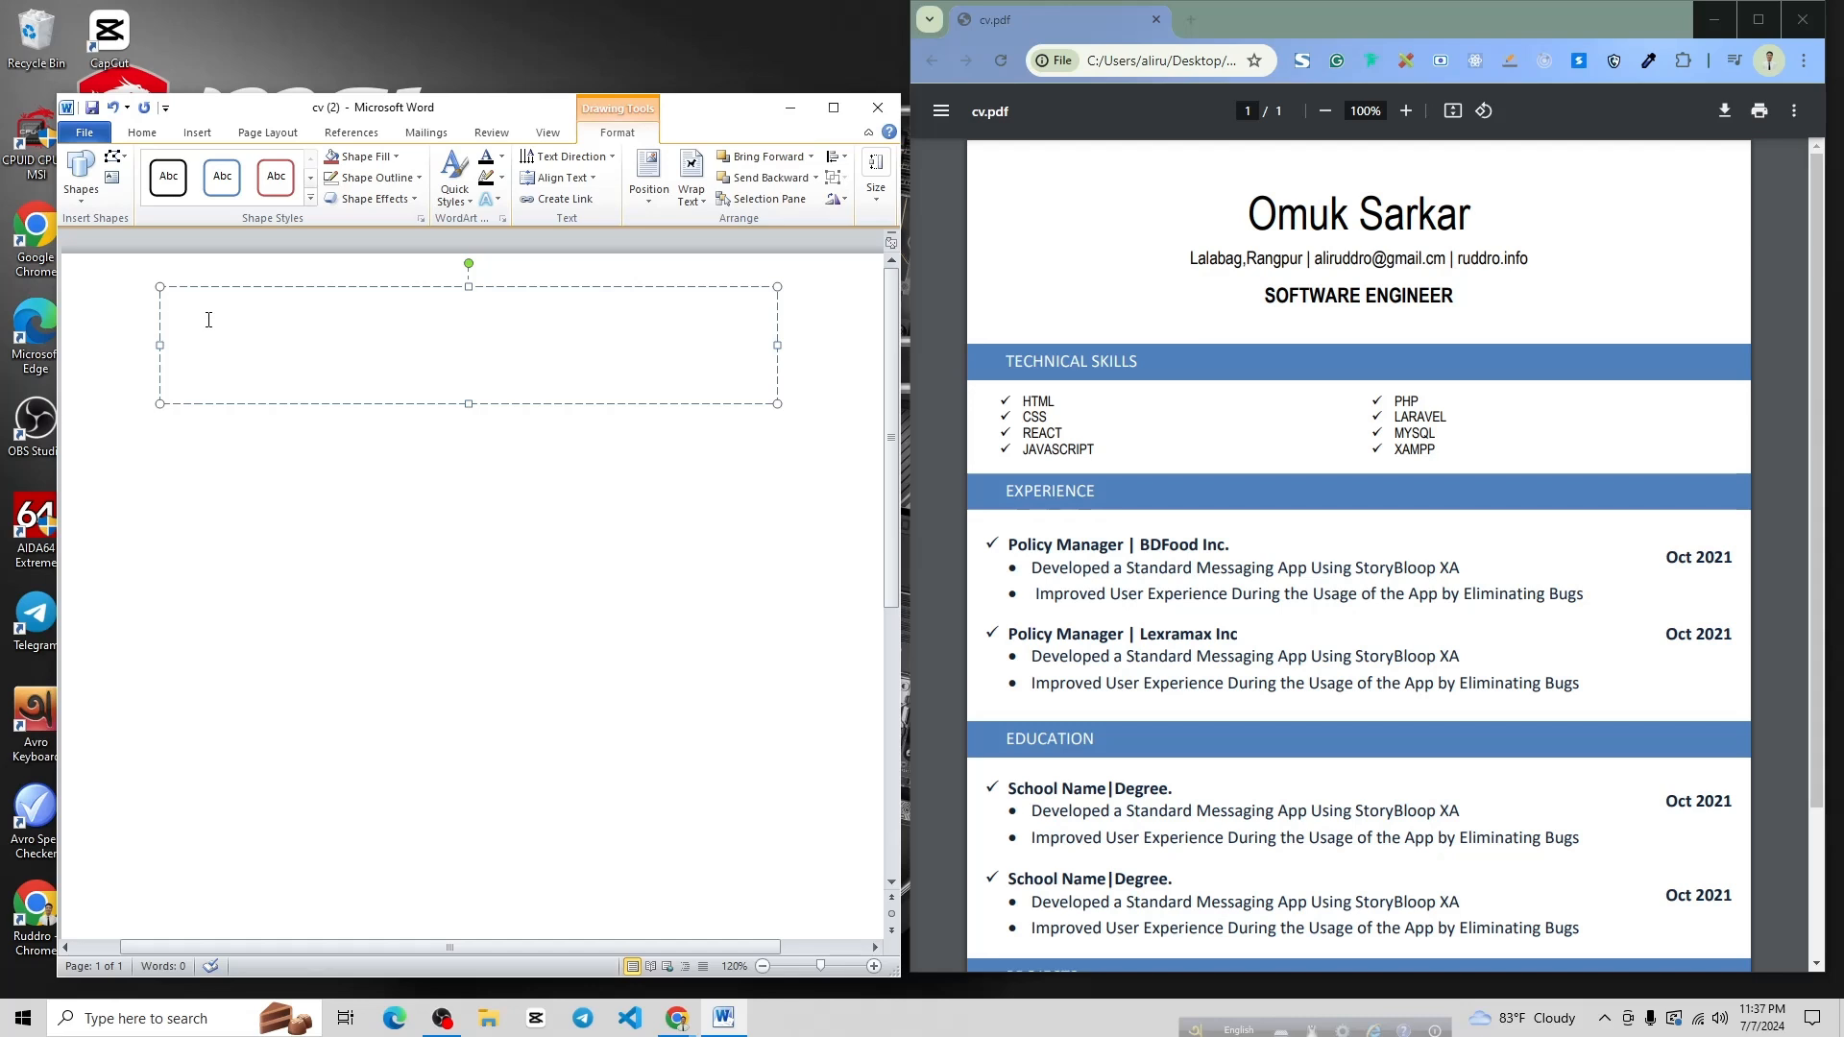
Type the person's name, a contact line with location, e-mail and website, then 'Software Enginner'
key(Return)
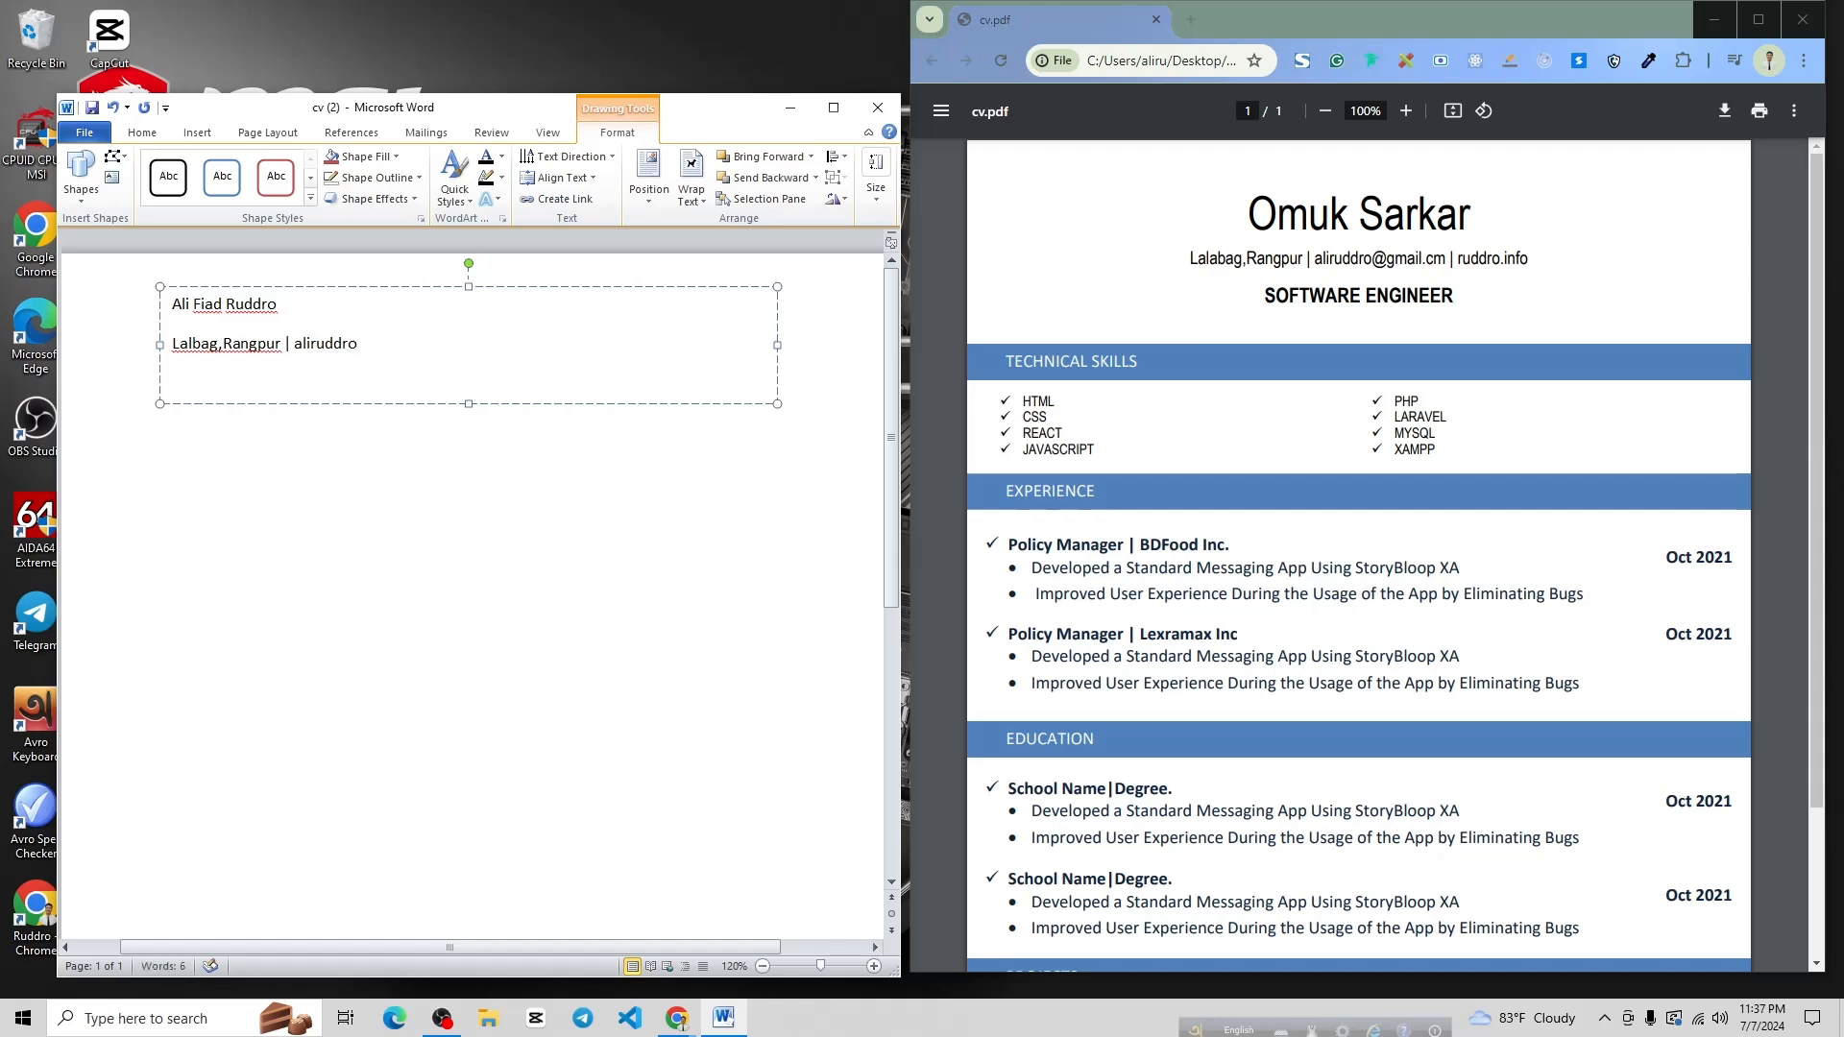
key(ctrl+z)
text(| ruddro.info)
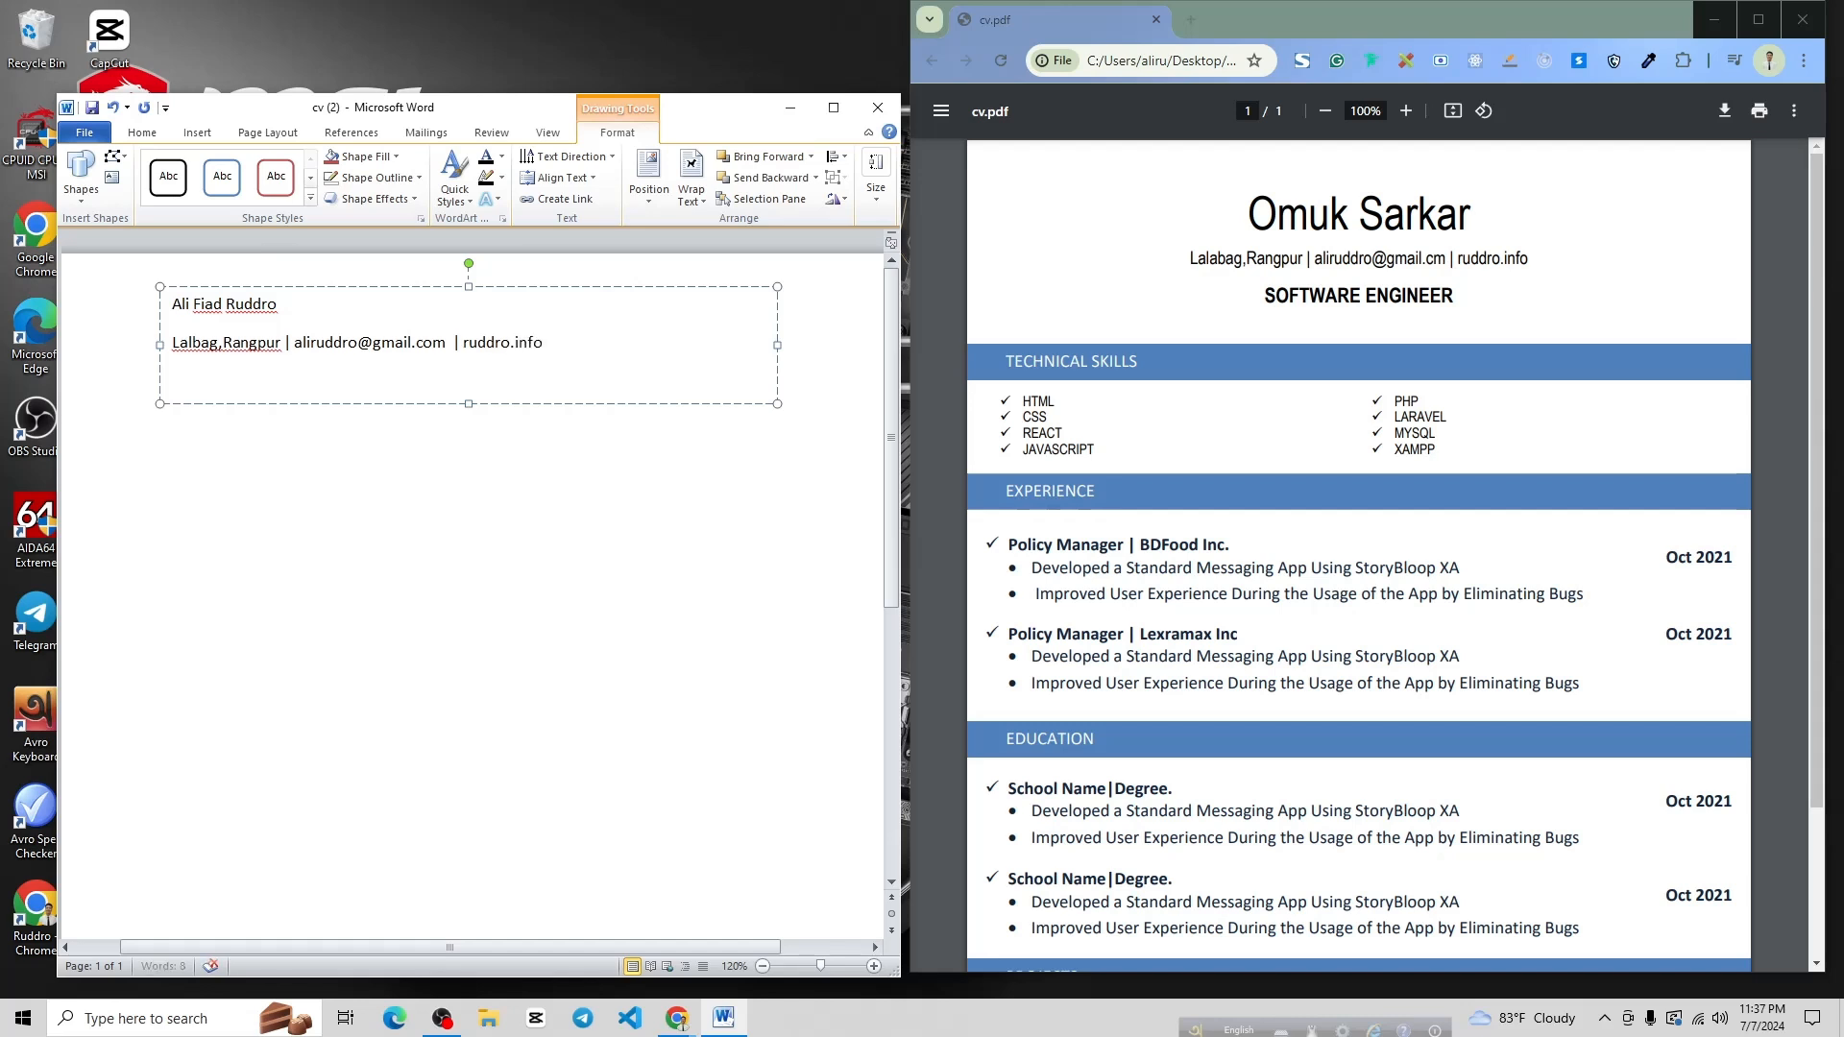
text(Software Enginner)
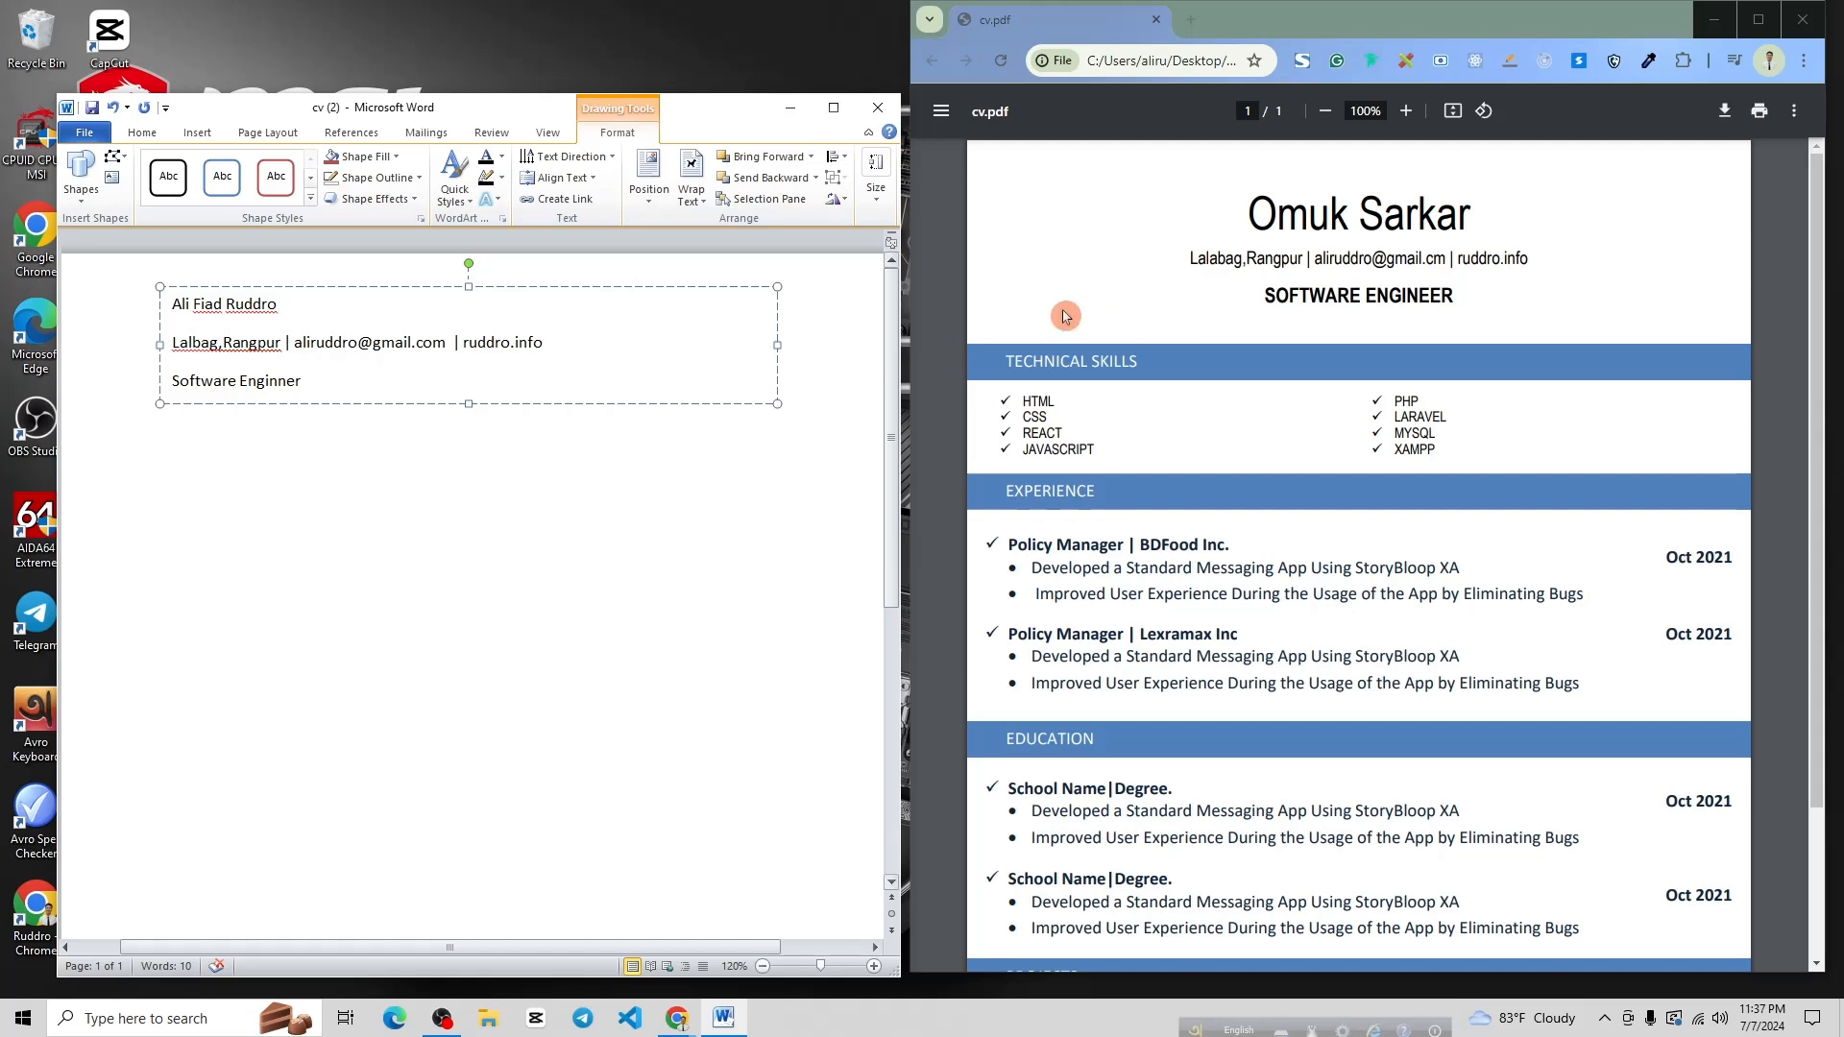
Centre all three header lines in the text box
drag(342, 382, 171, 303)
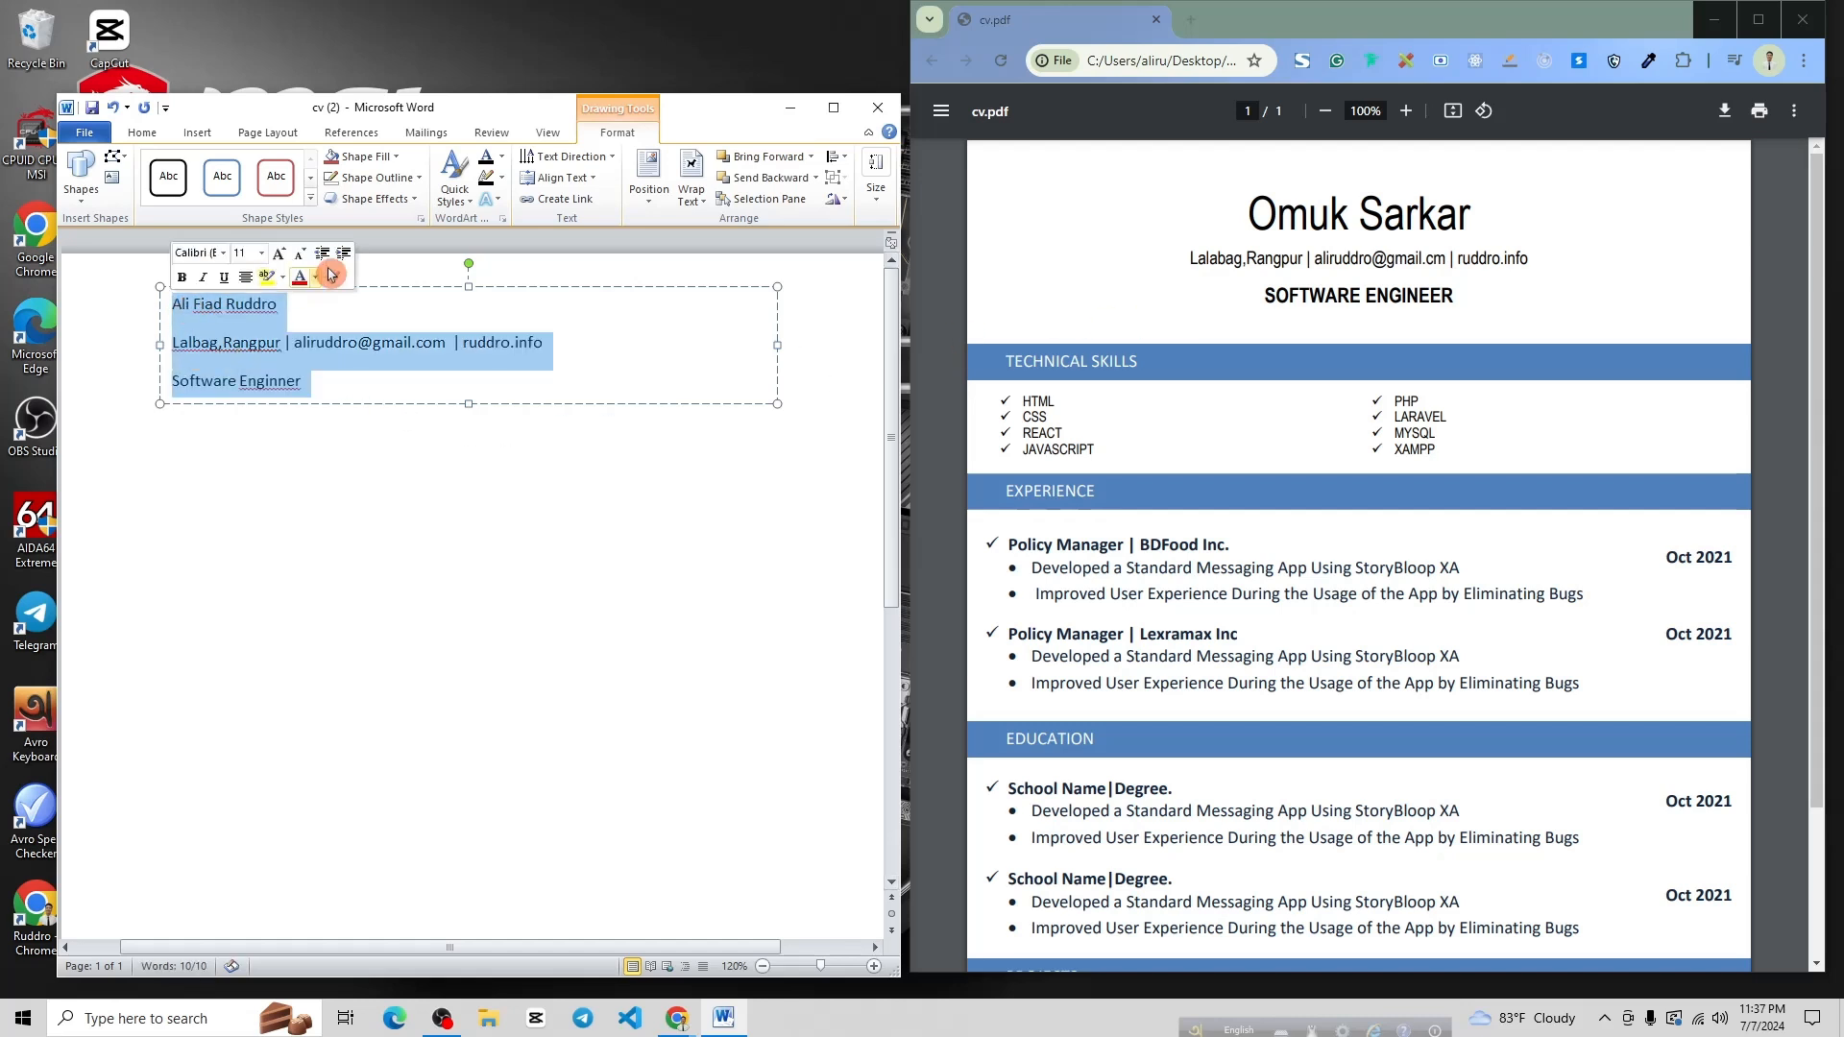
click(143, 132)
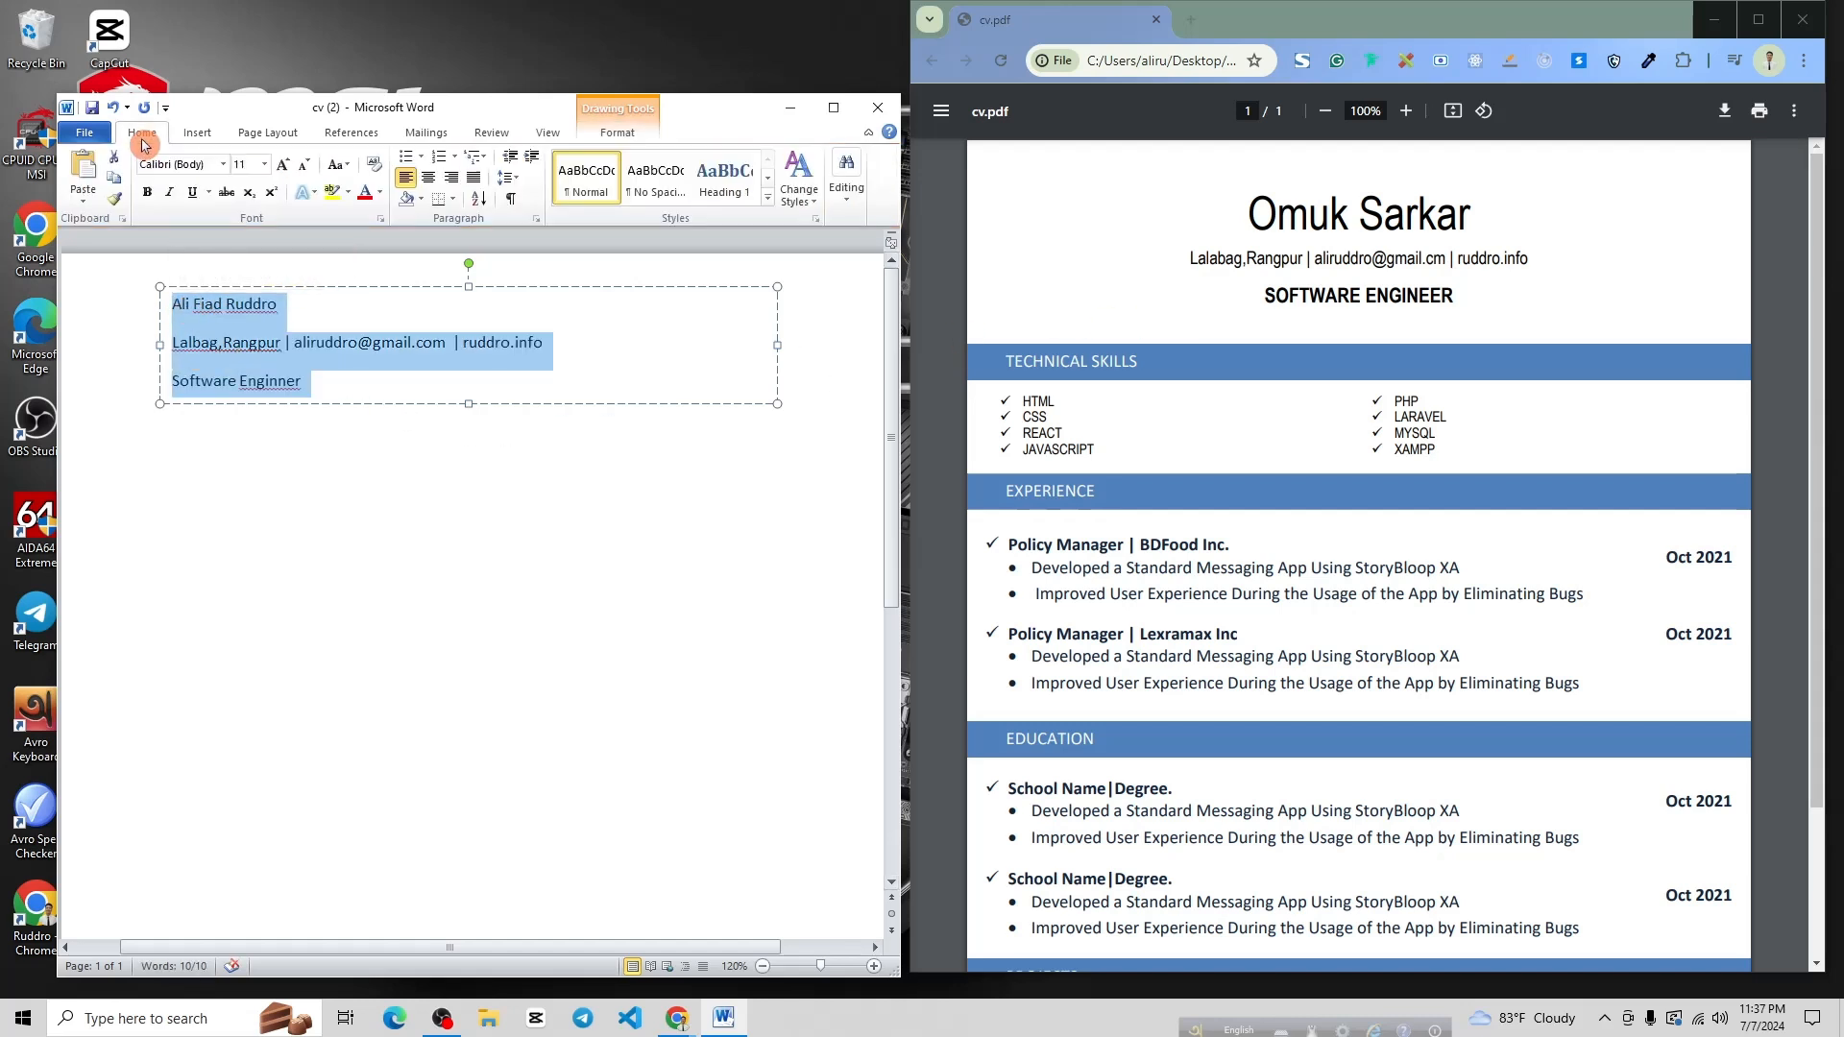
click(428, 177)
click(581, 308)
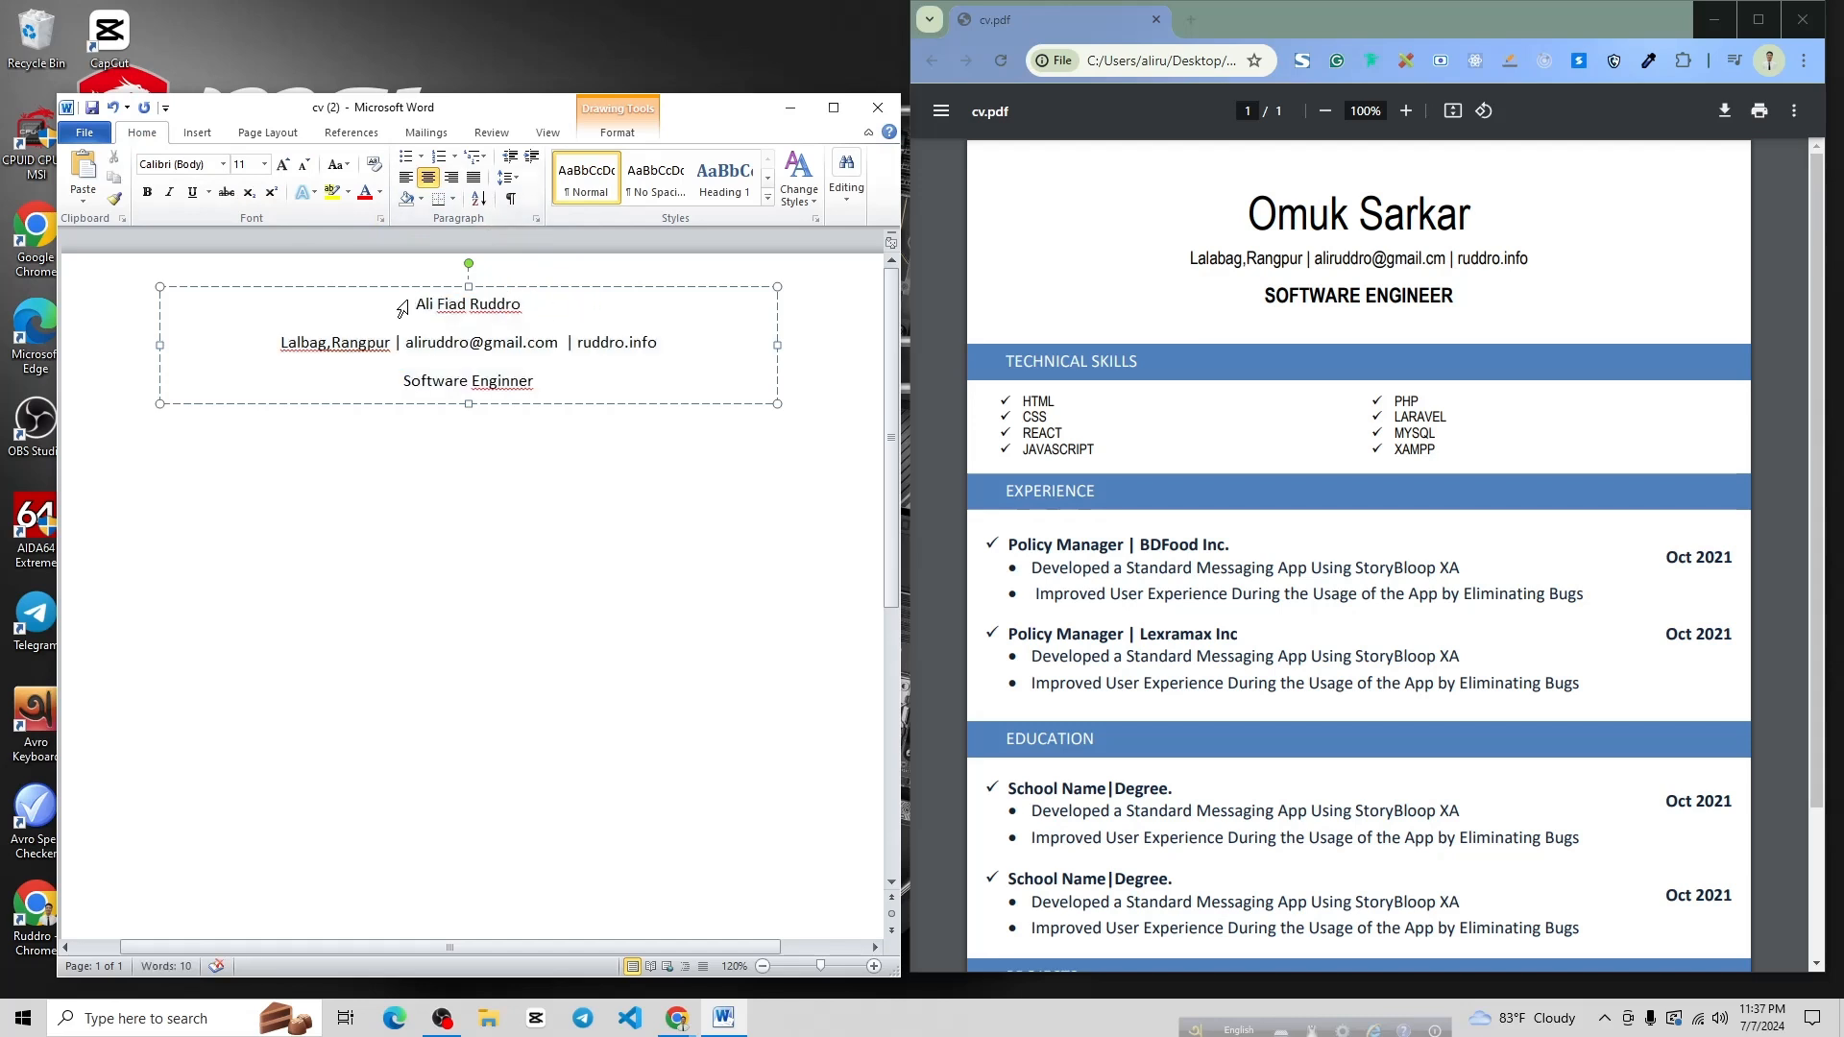
Grow the name line to 22 pt and make it bold
drag(399, 309, 501, 314)
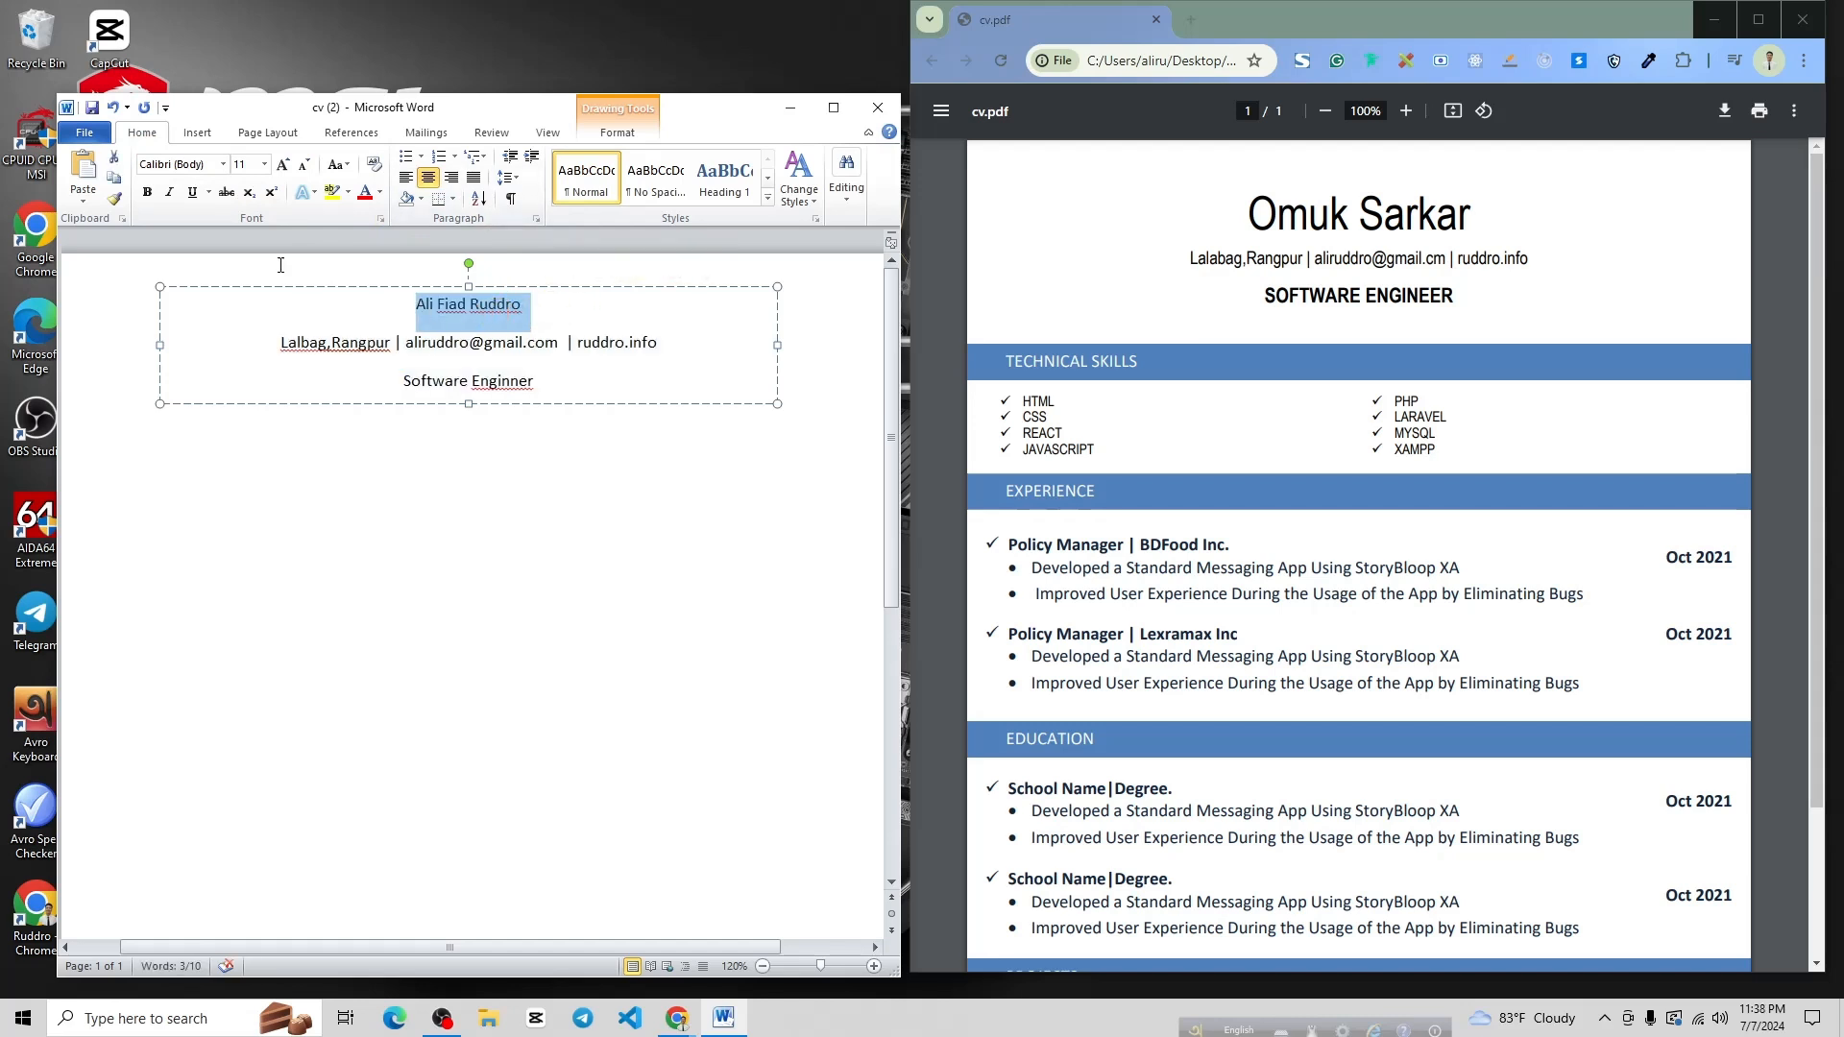
click(285, 166)
click(285, 167)
click(288, 168)
click(290, 170)
click(290, 169)
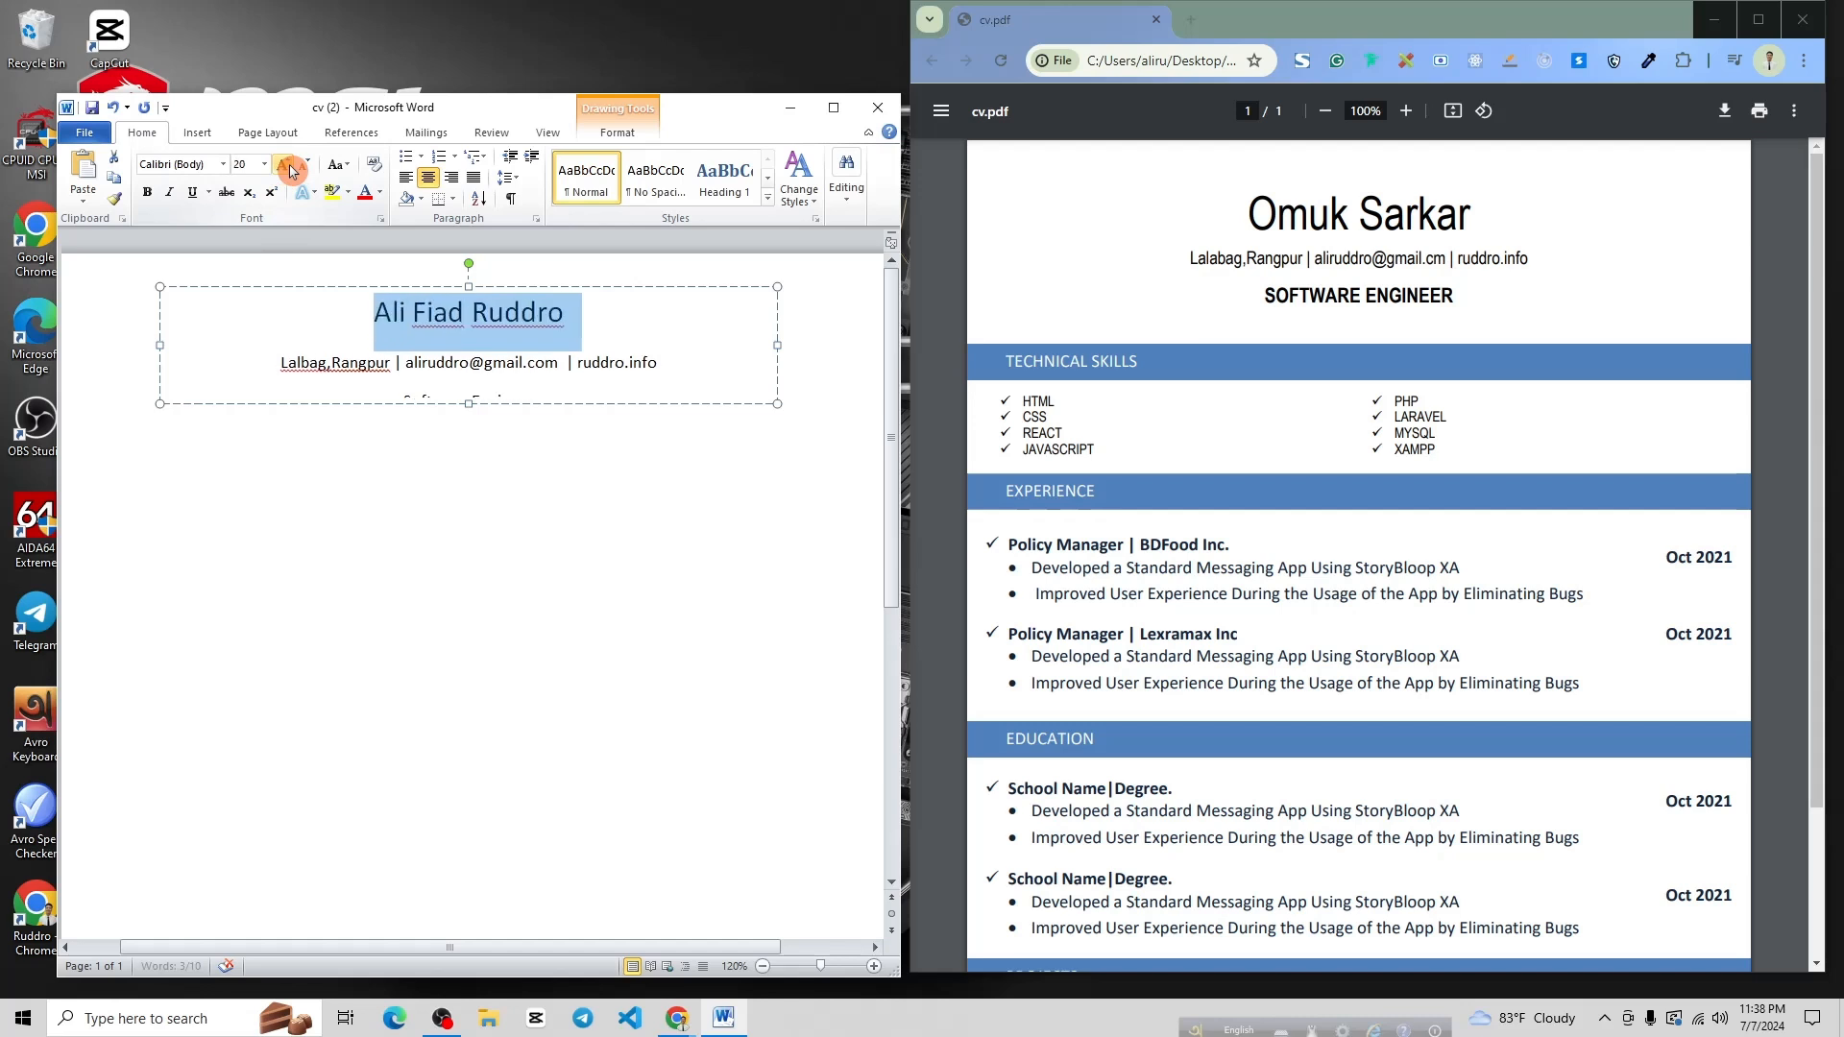
click(290, 169)
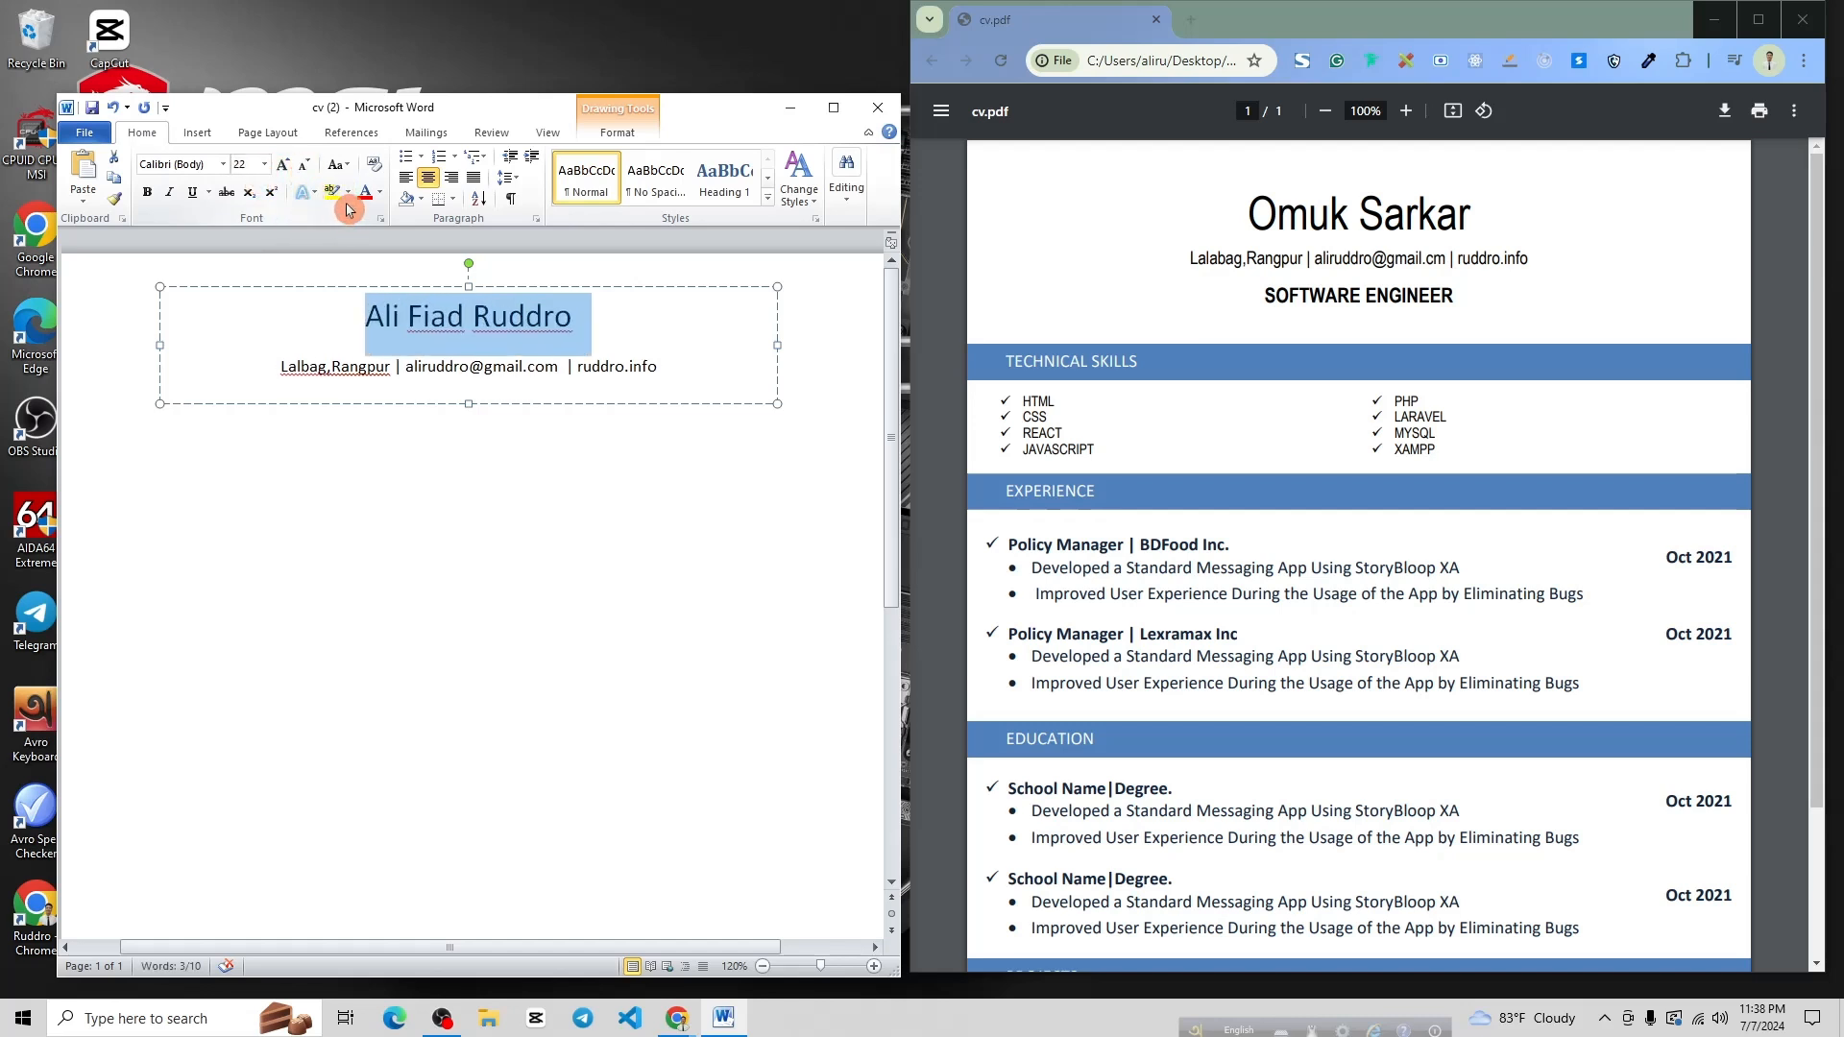
click(147, 191)
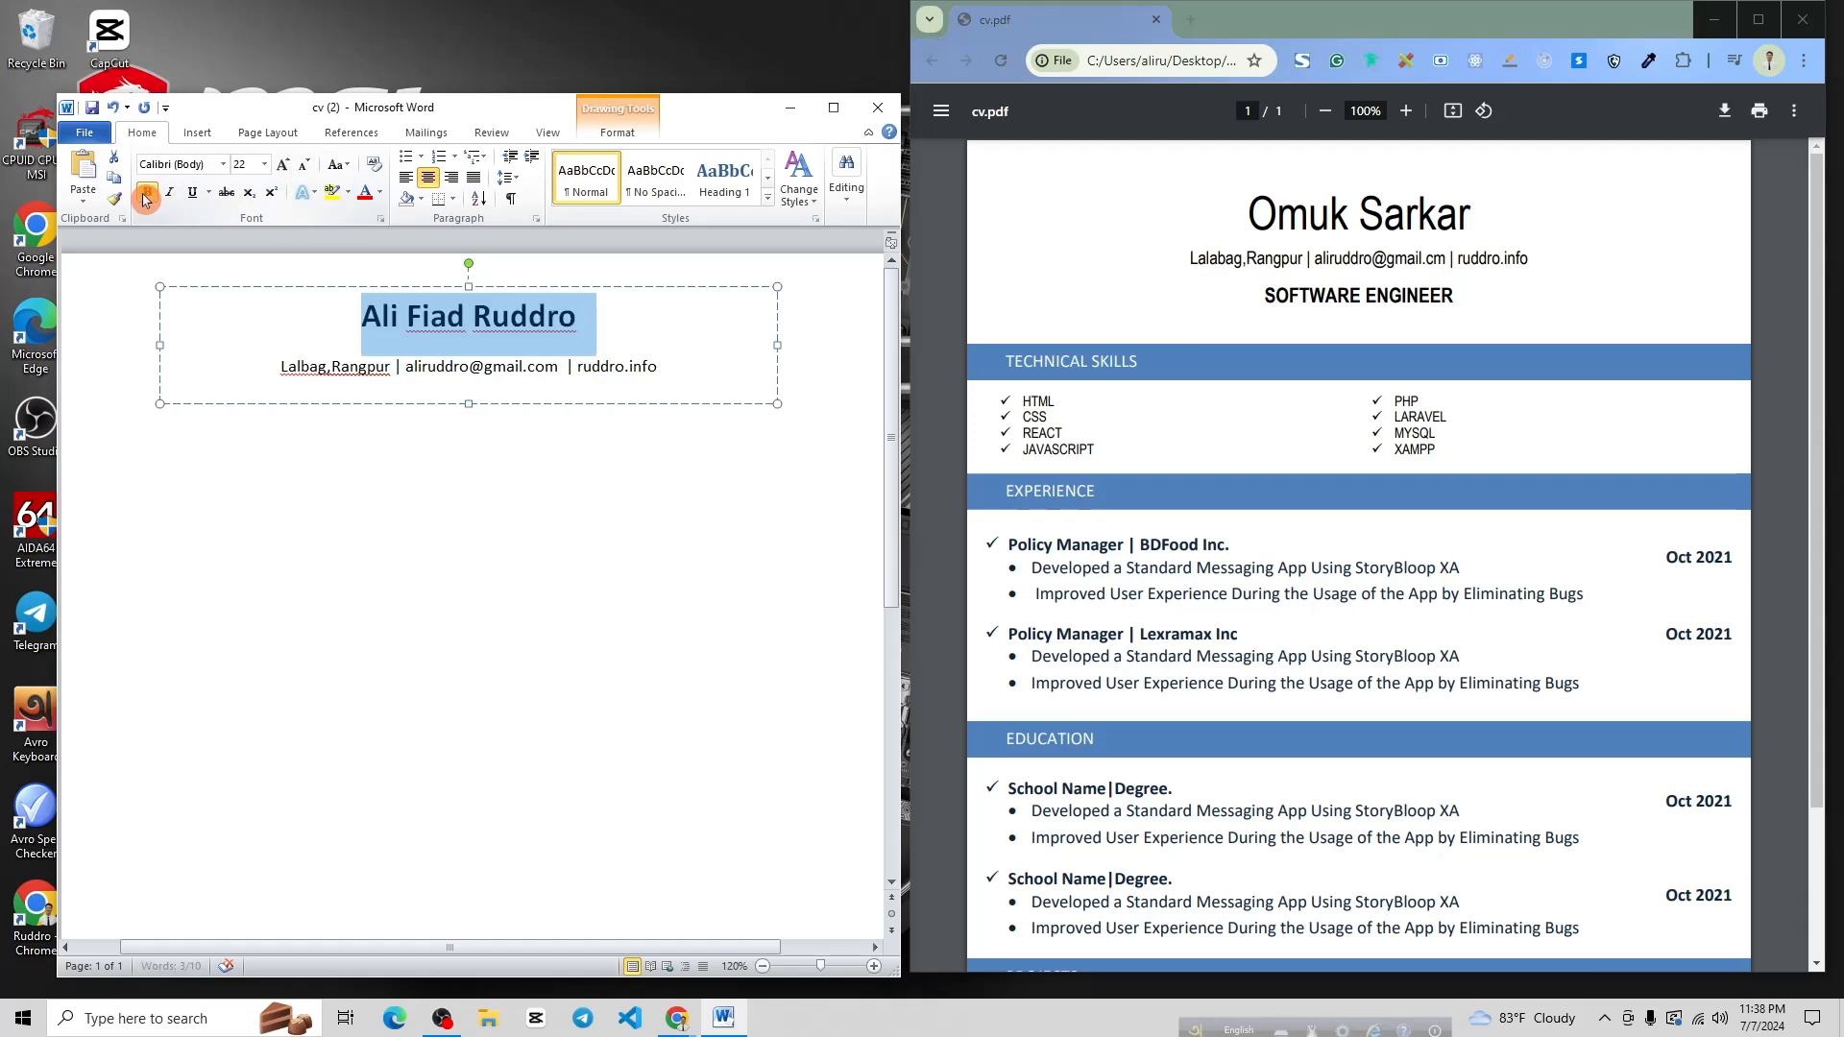
click(637, 333)
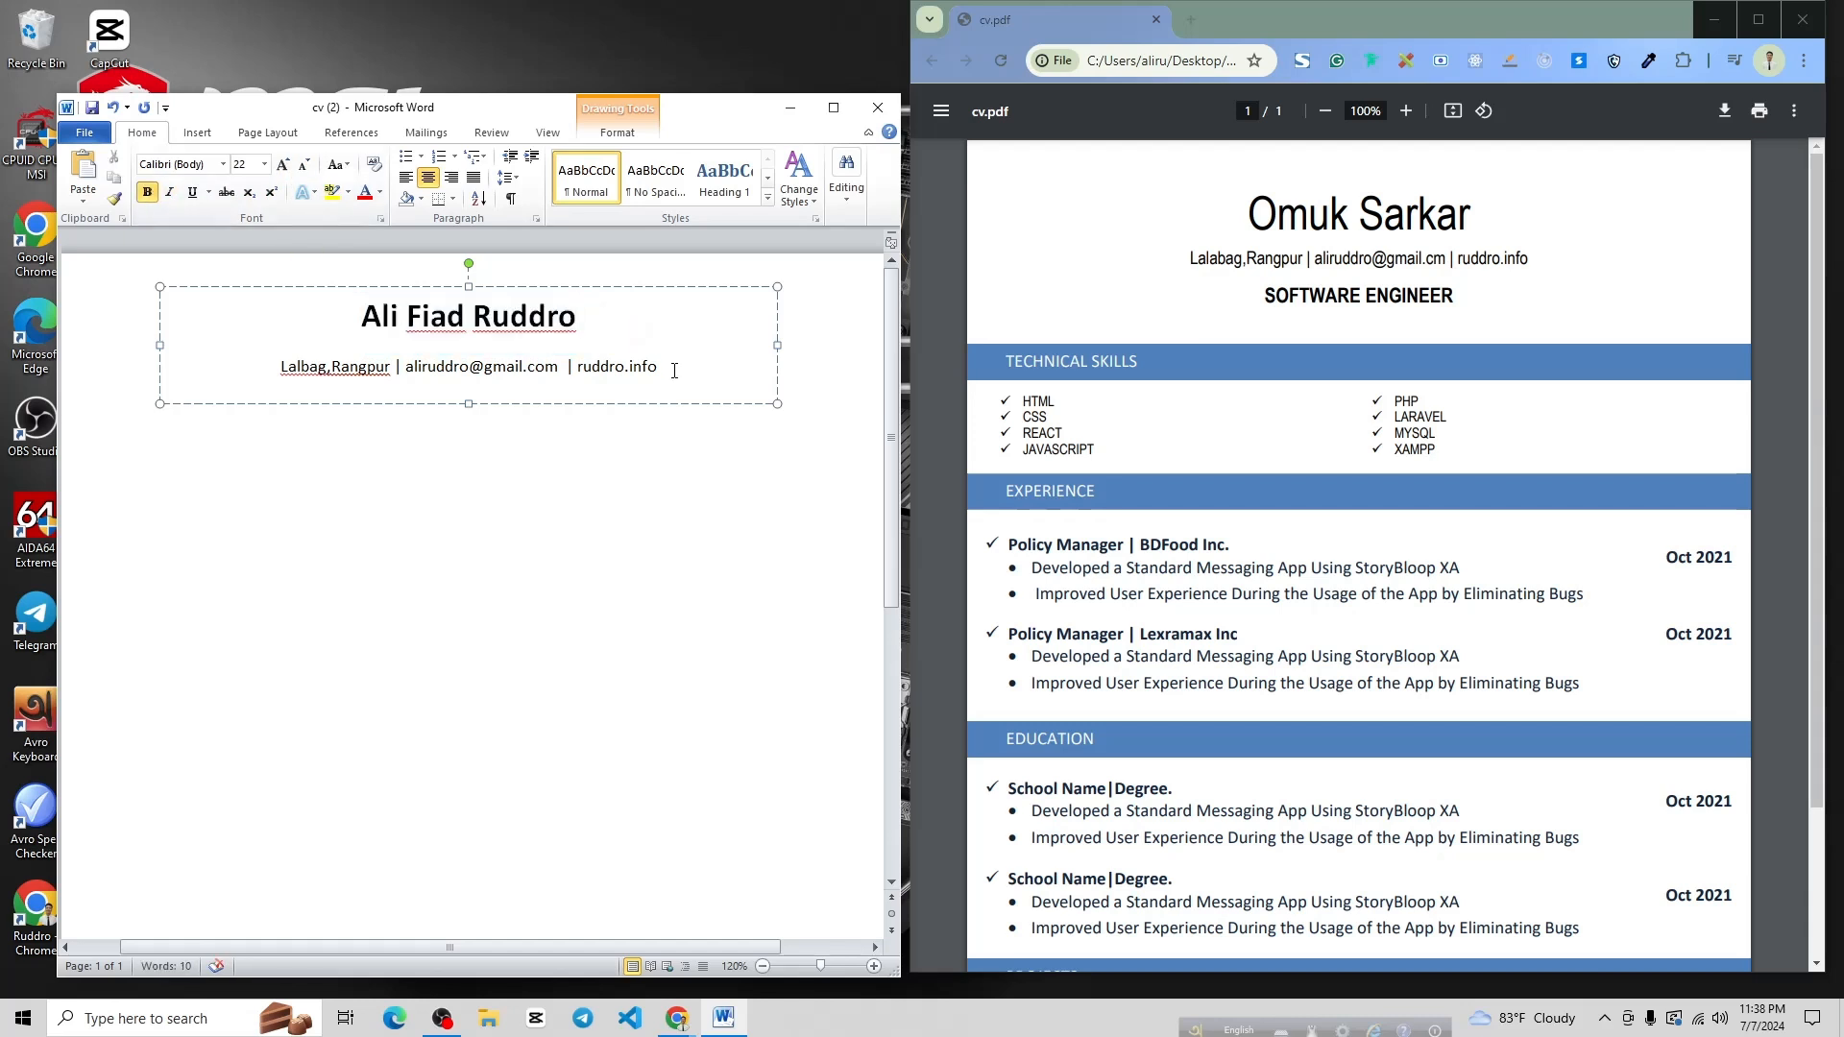
Enlarge the text box and make the 'Software Enginner' line 16 pt bold
click(674, 370)
mouse_move(468, 403)
mouse_down()
mouse_move(470, 459)
mouse_move(468, 432)
mouse_up()
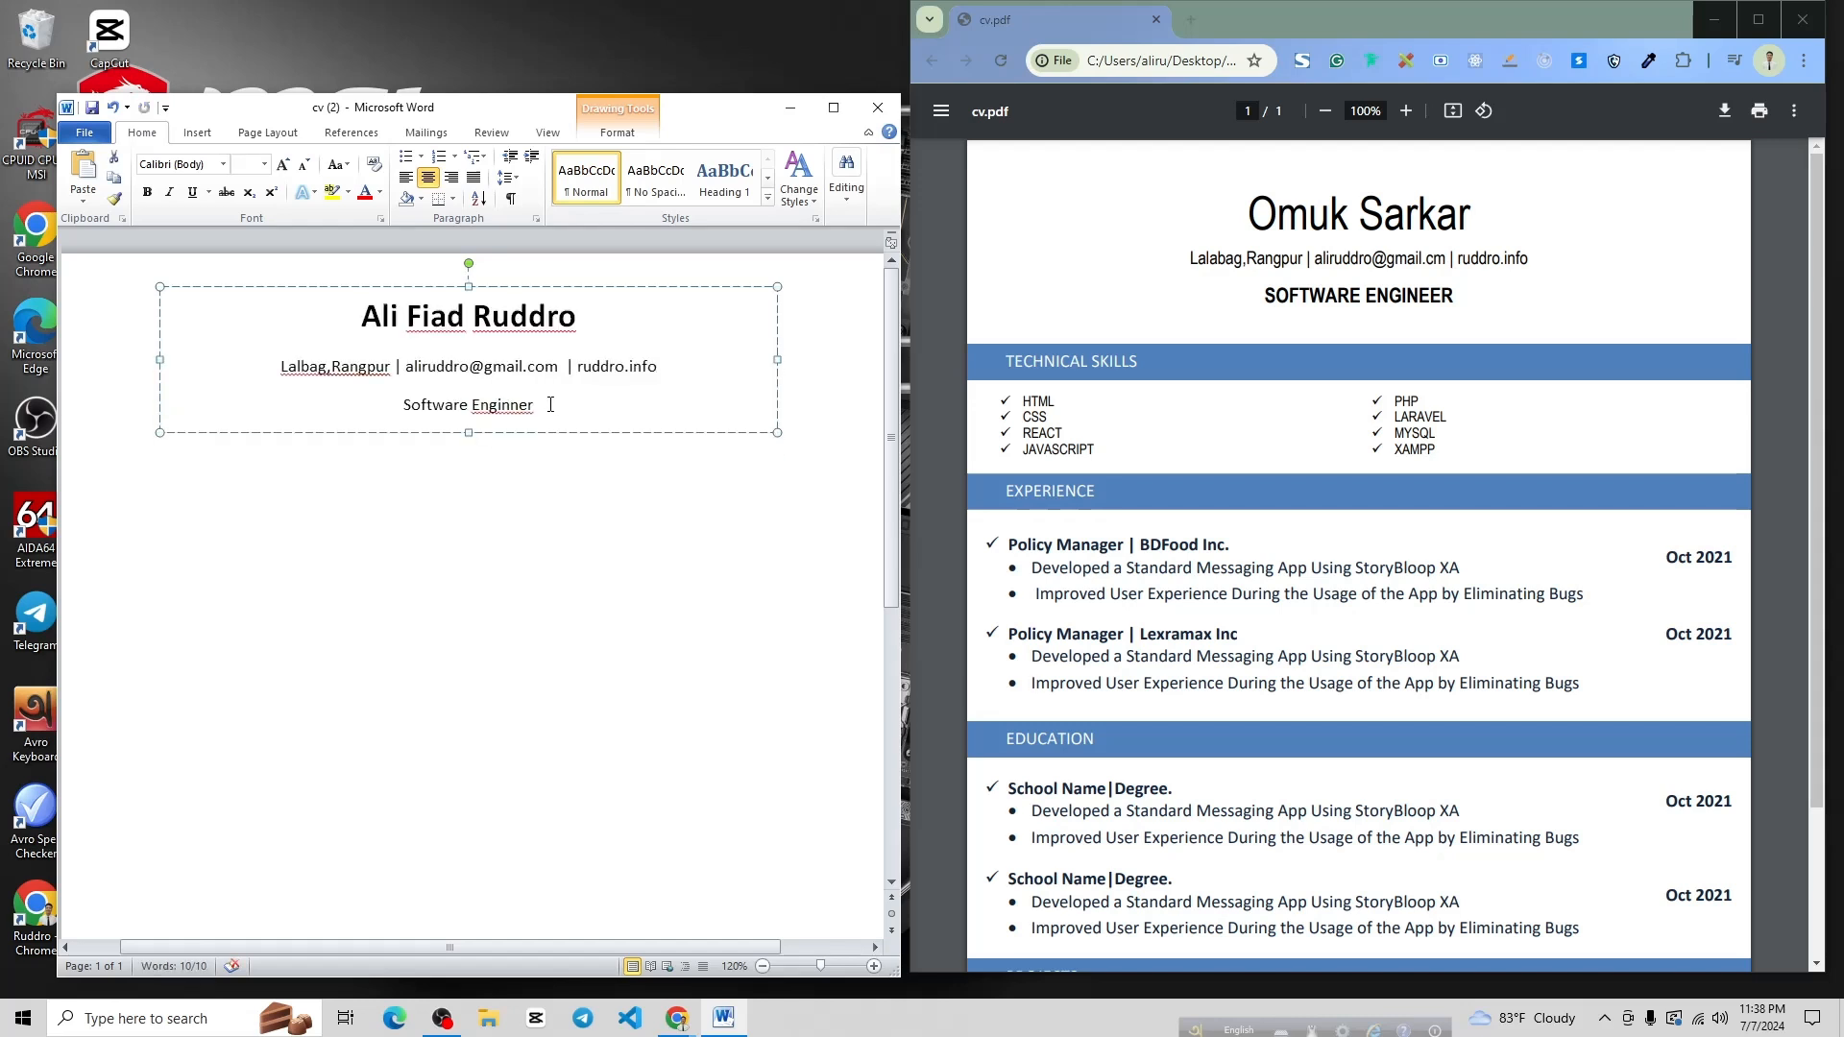
triple_click(550, 405)
click(285, 169)
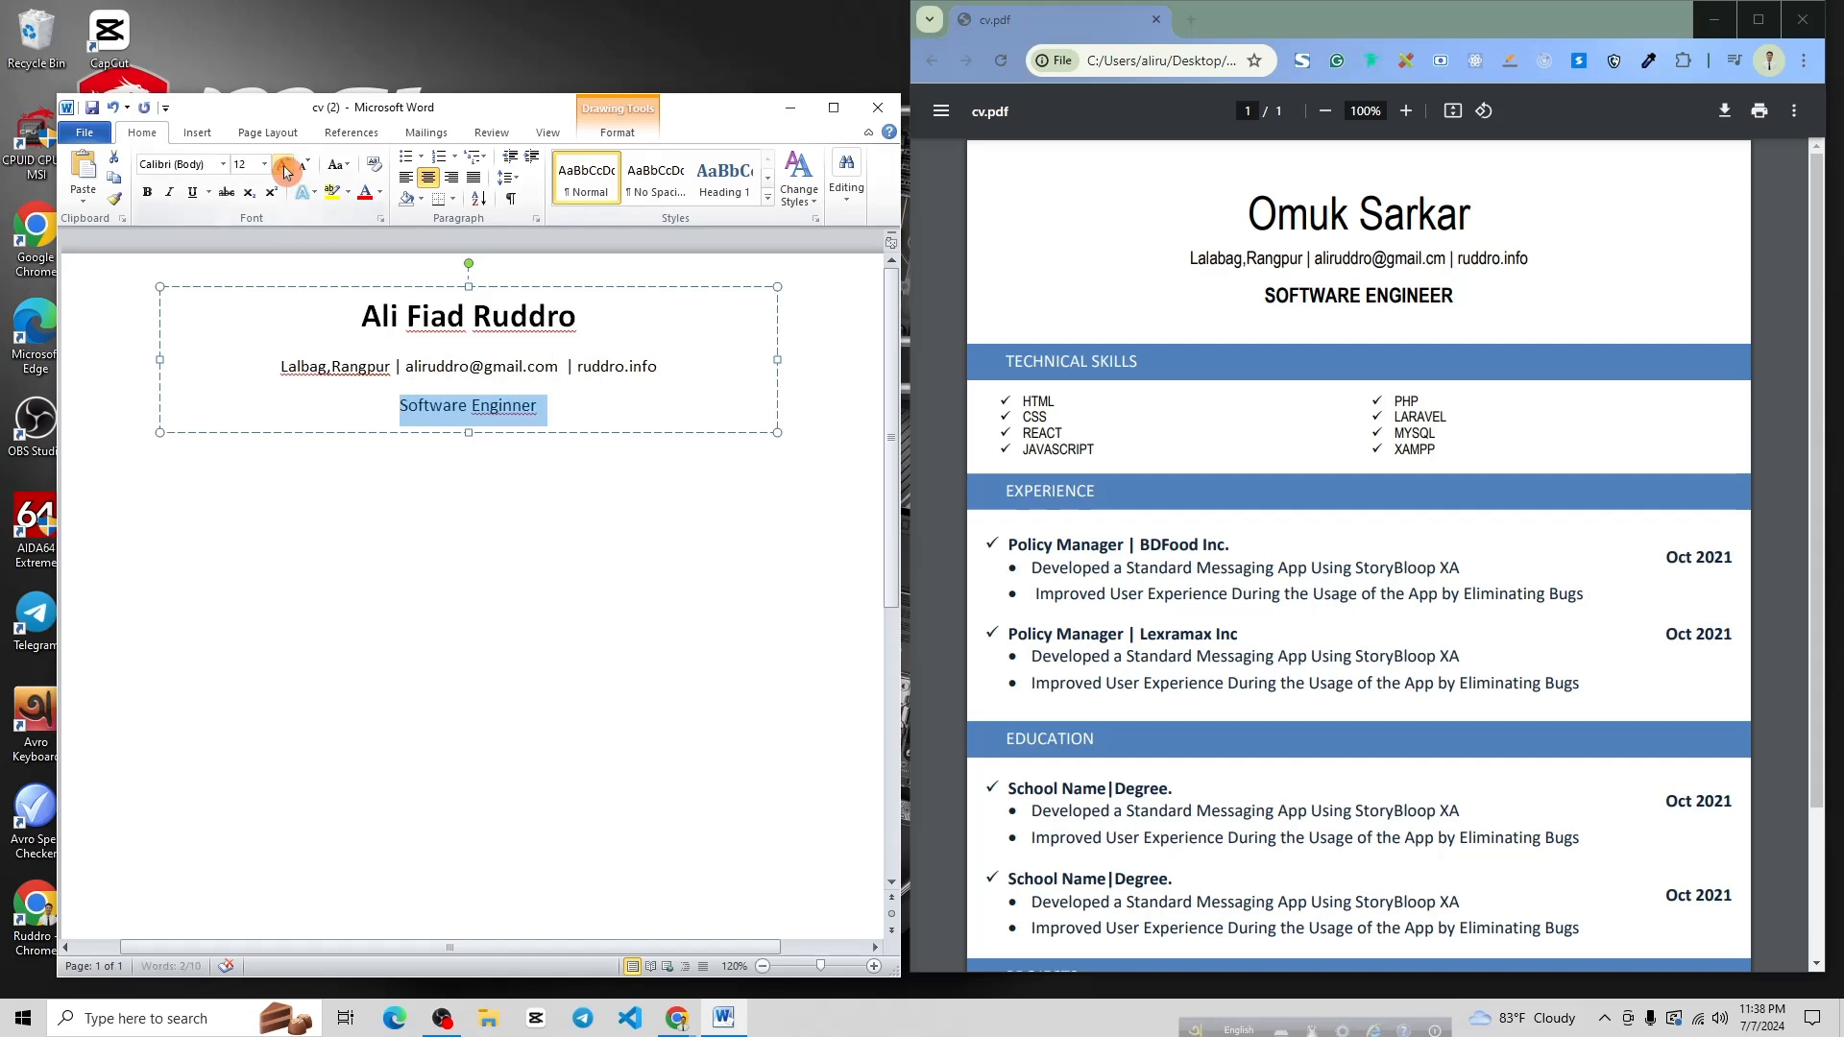
click(284, 169)
click(285, 169)
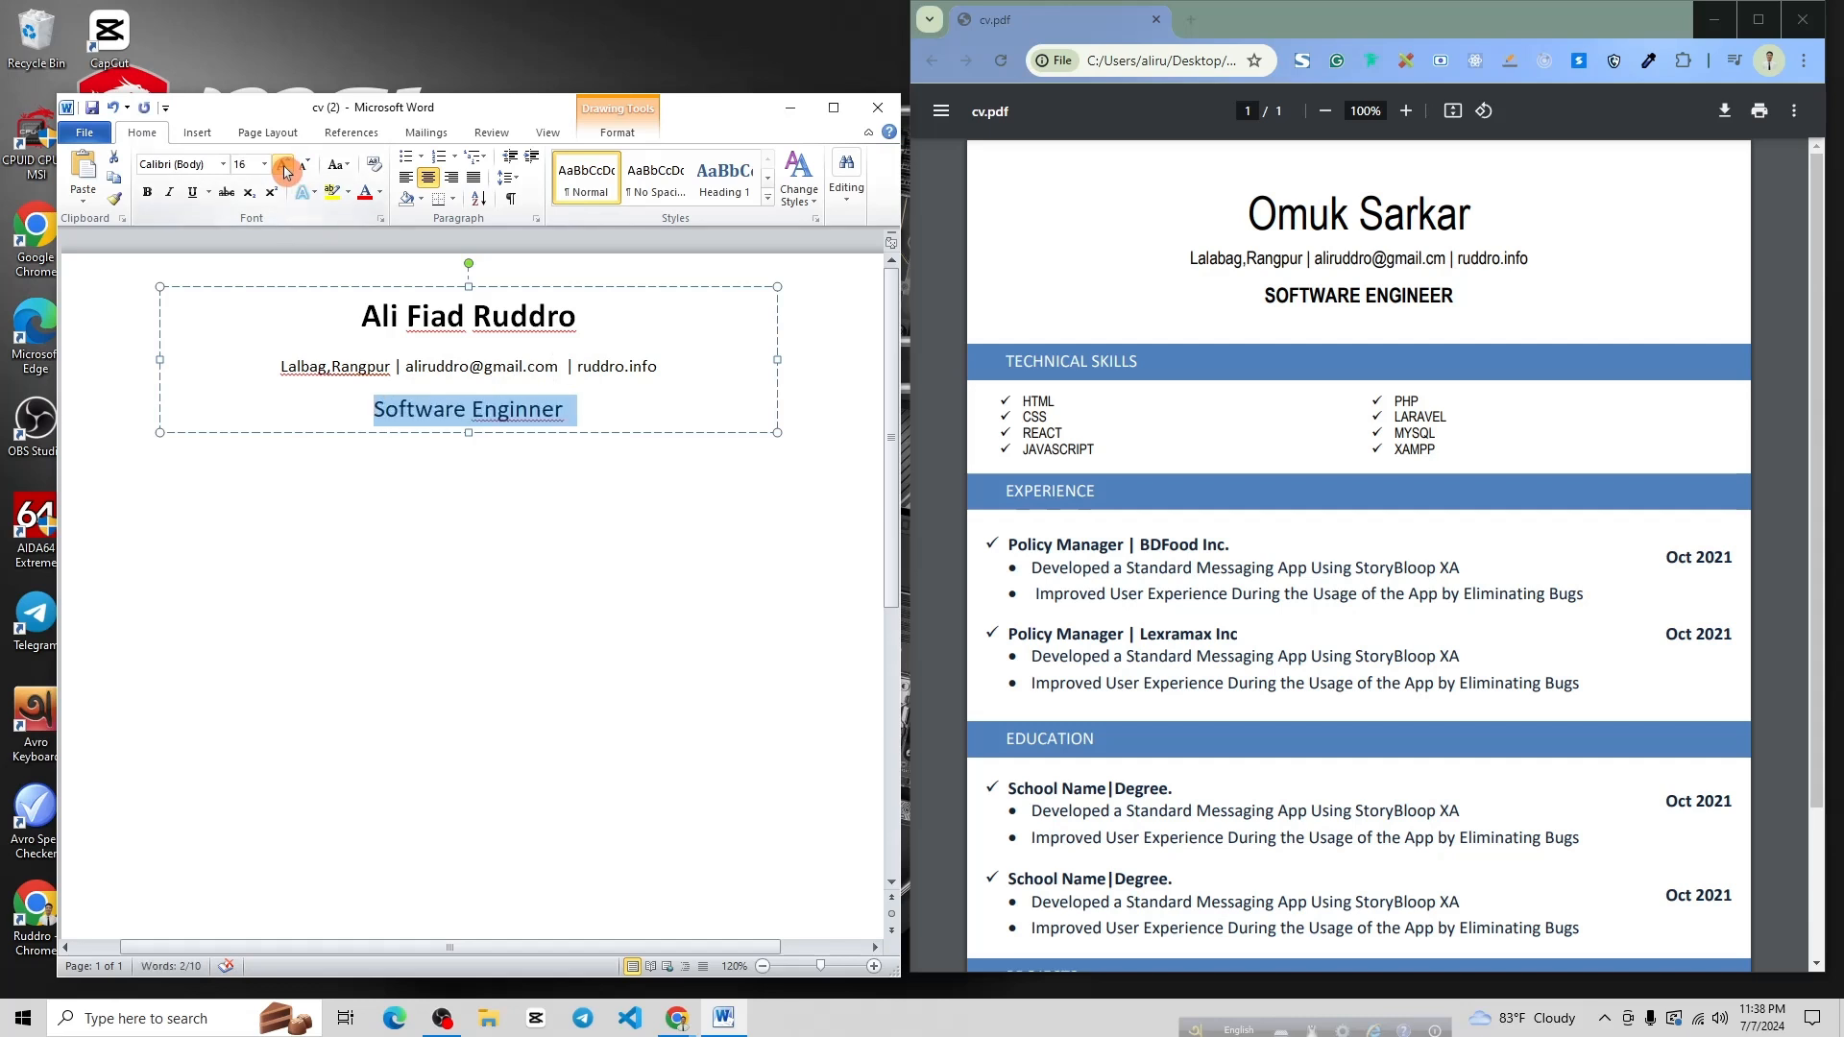
click(147, 193)
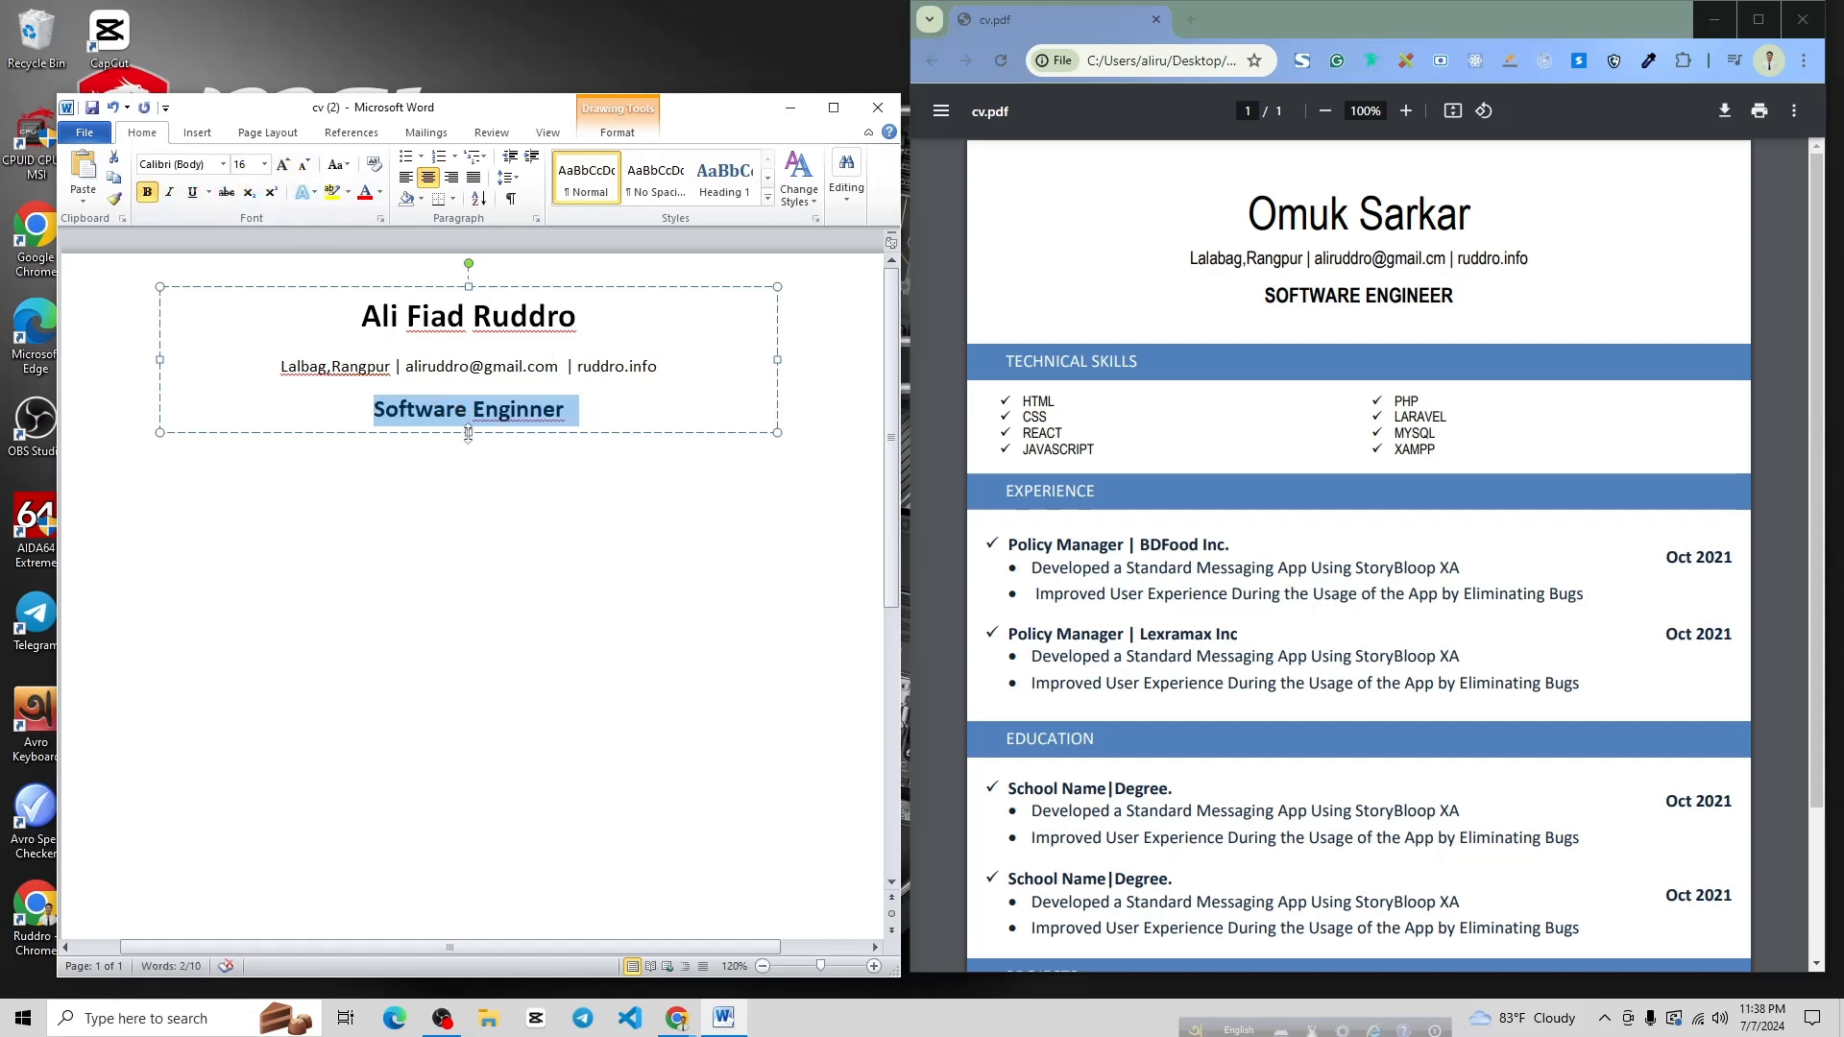
drag(469, 434, 470, 442)
click(573, 479)
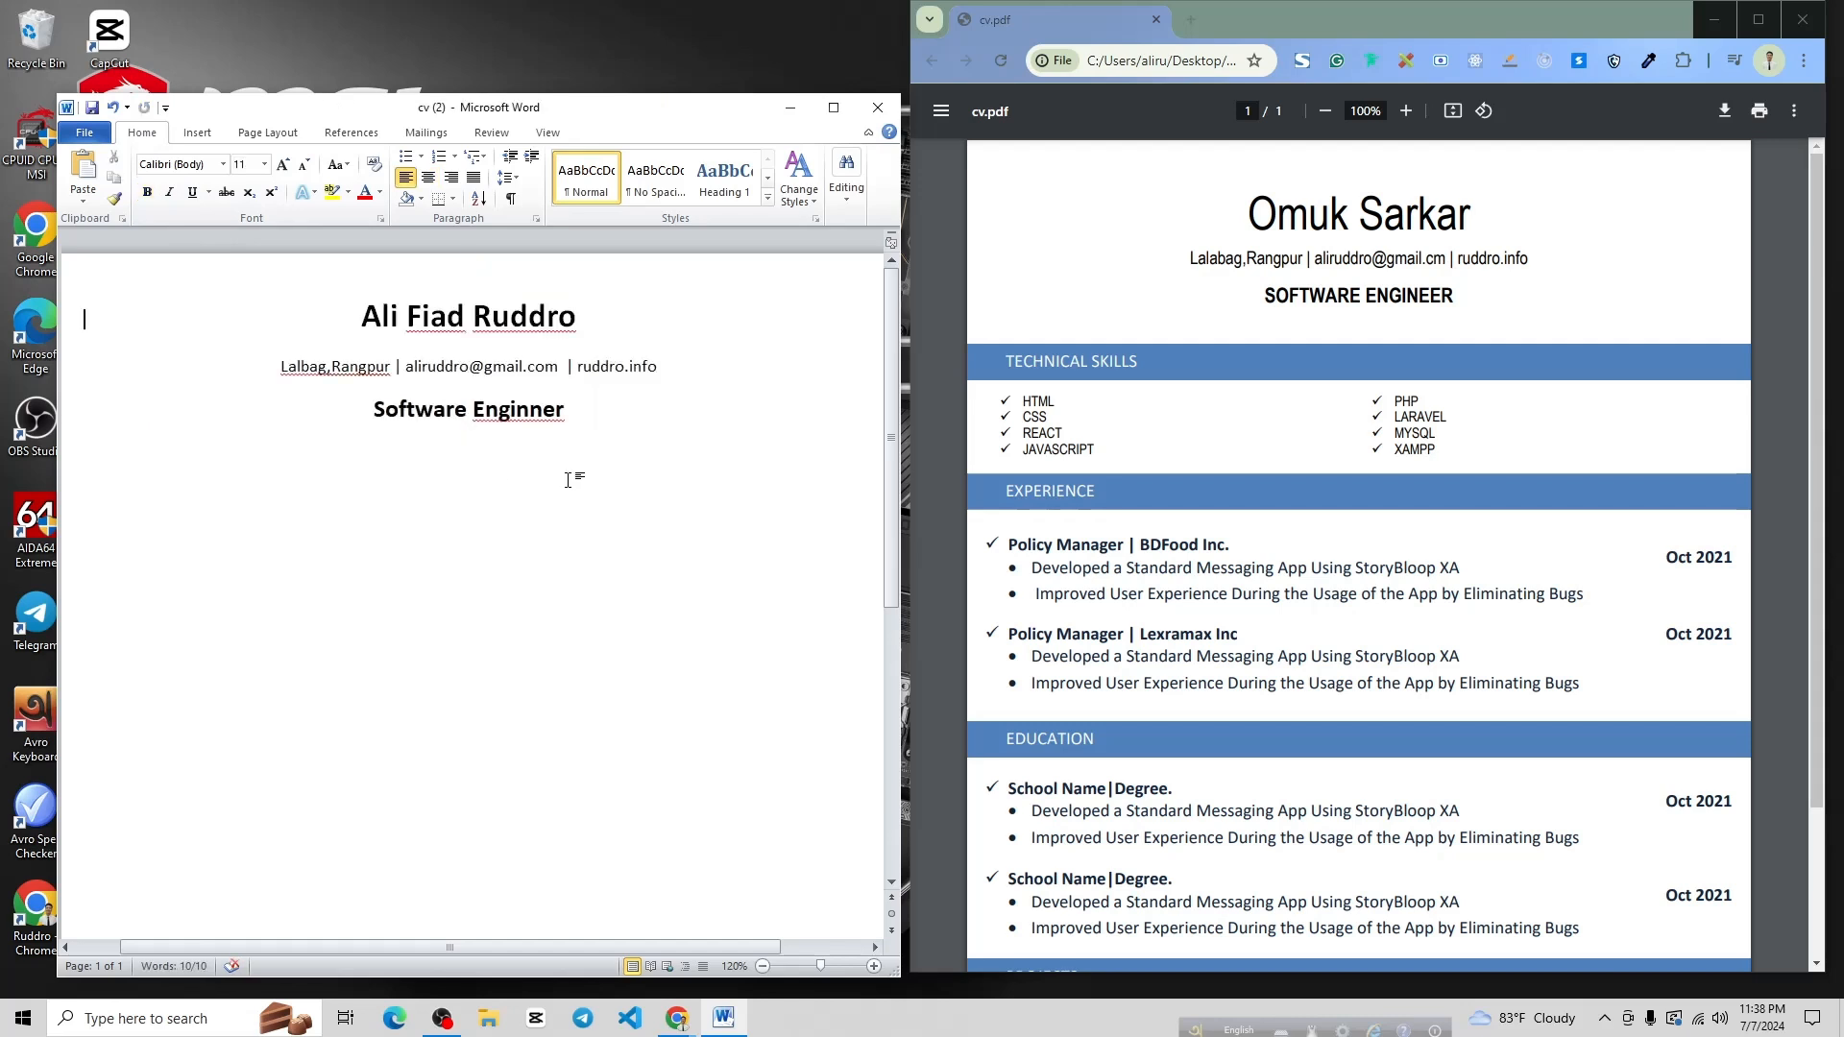
click(632, 411)
click(518, 416)
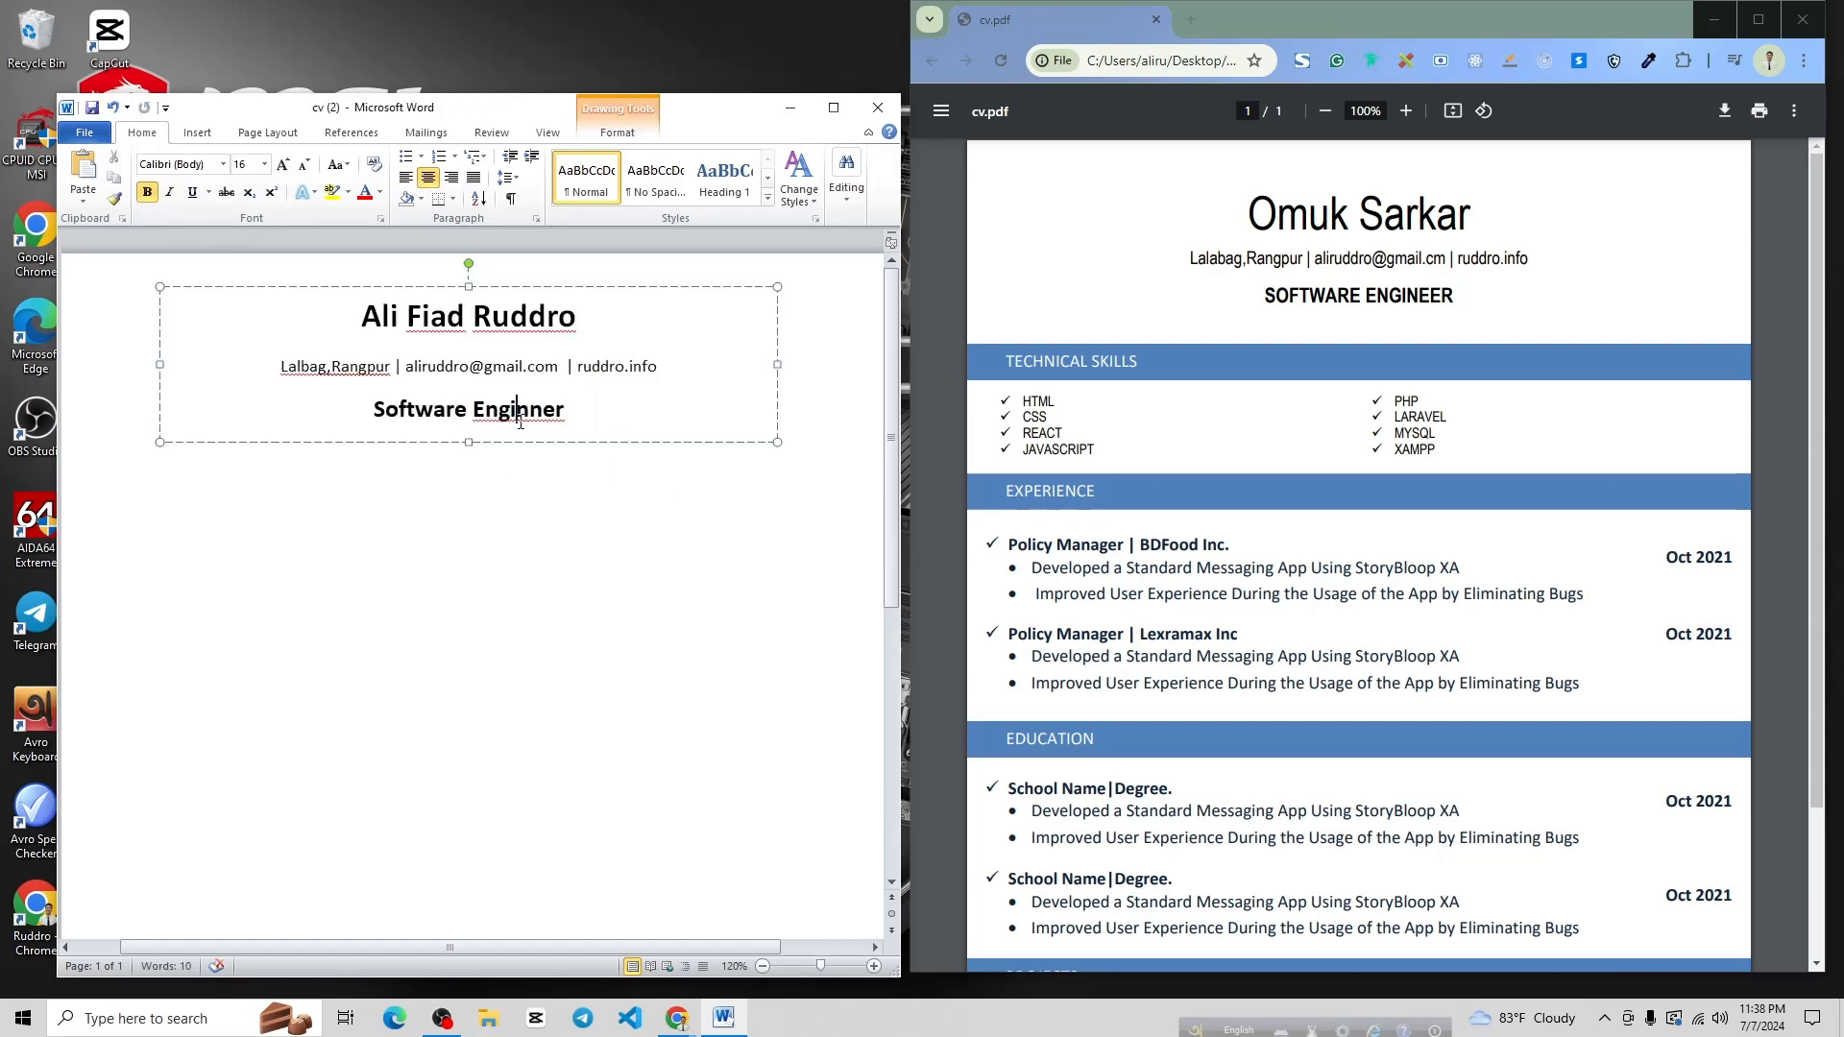
Correct the misspelled 'Enginner' to 'Engineer'
double_click(548, 415)
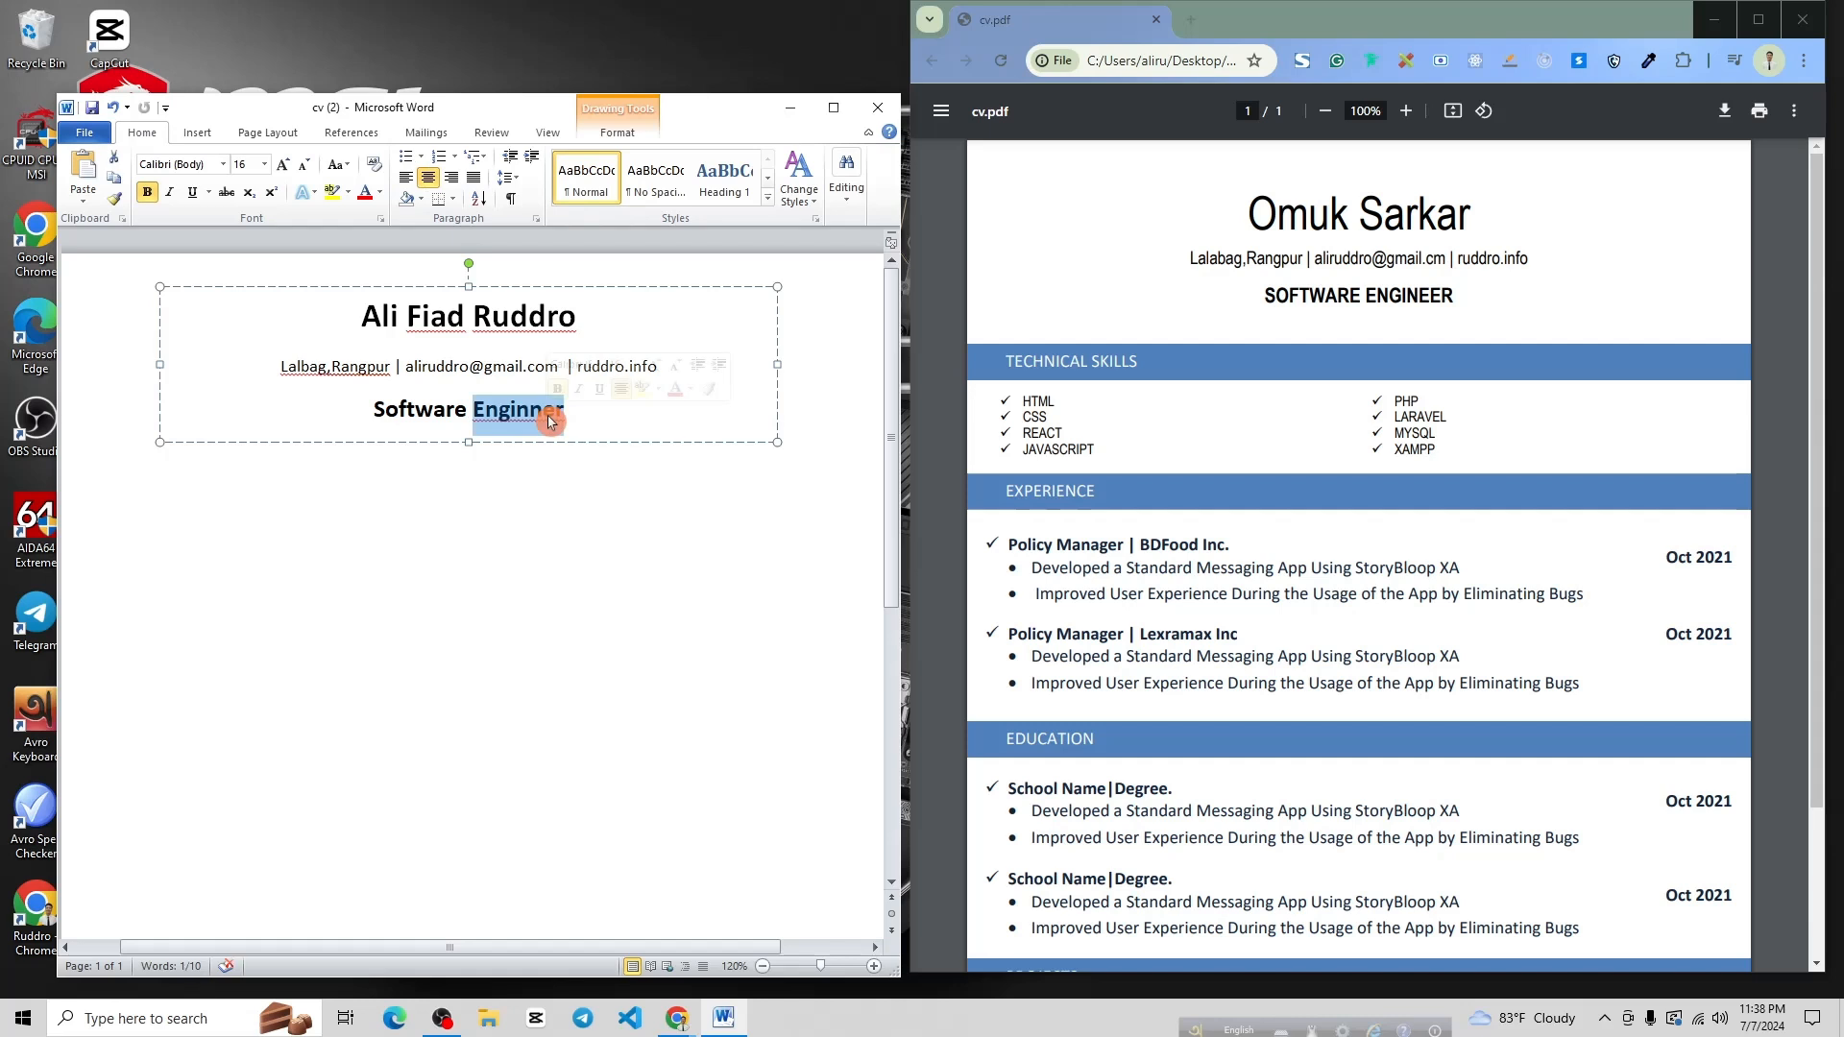
key(BackSpace)
text(Eng)
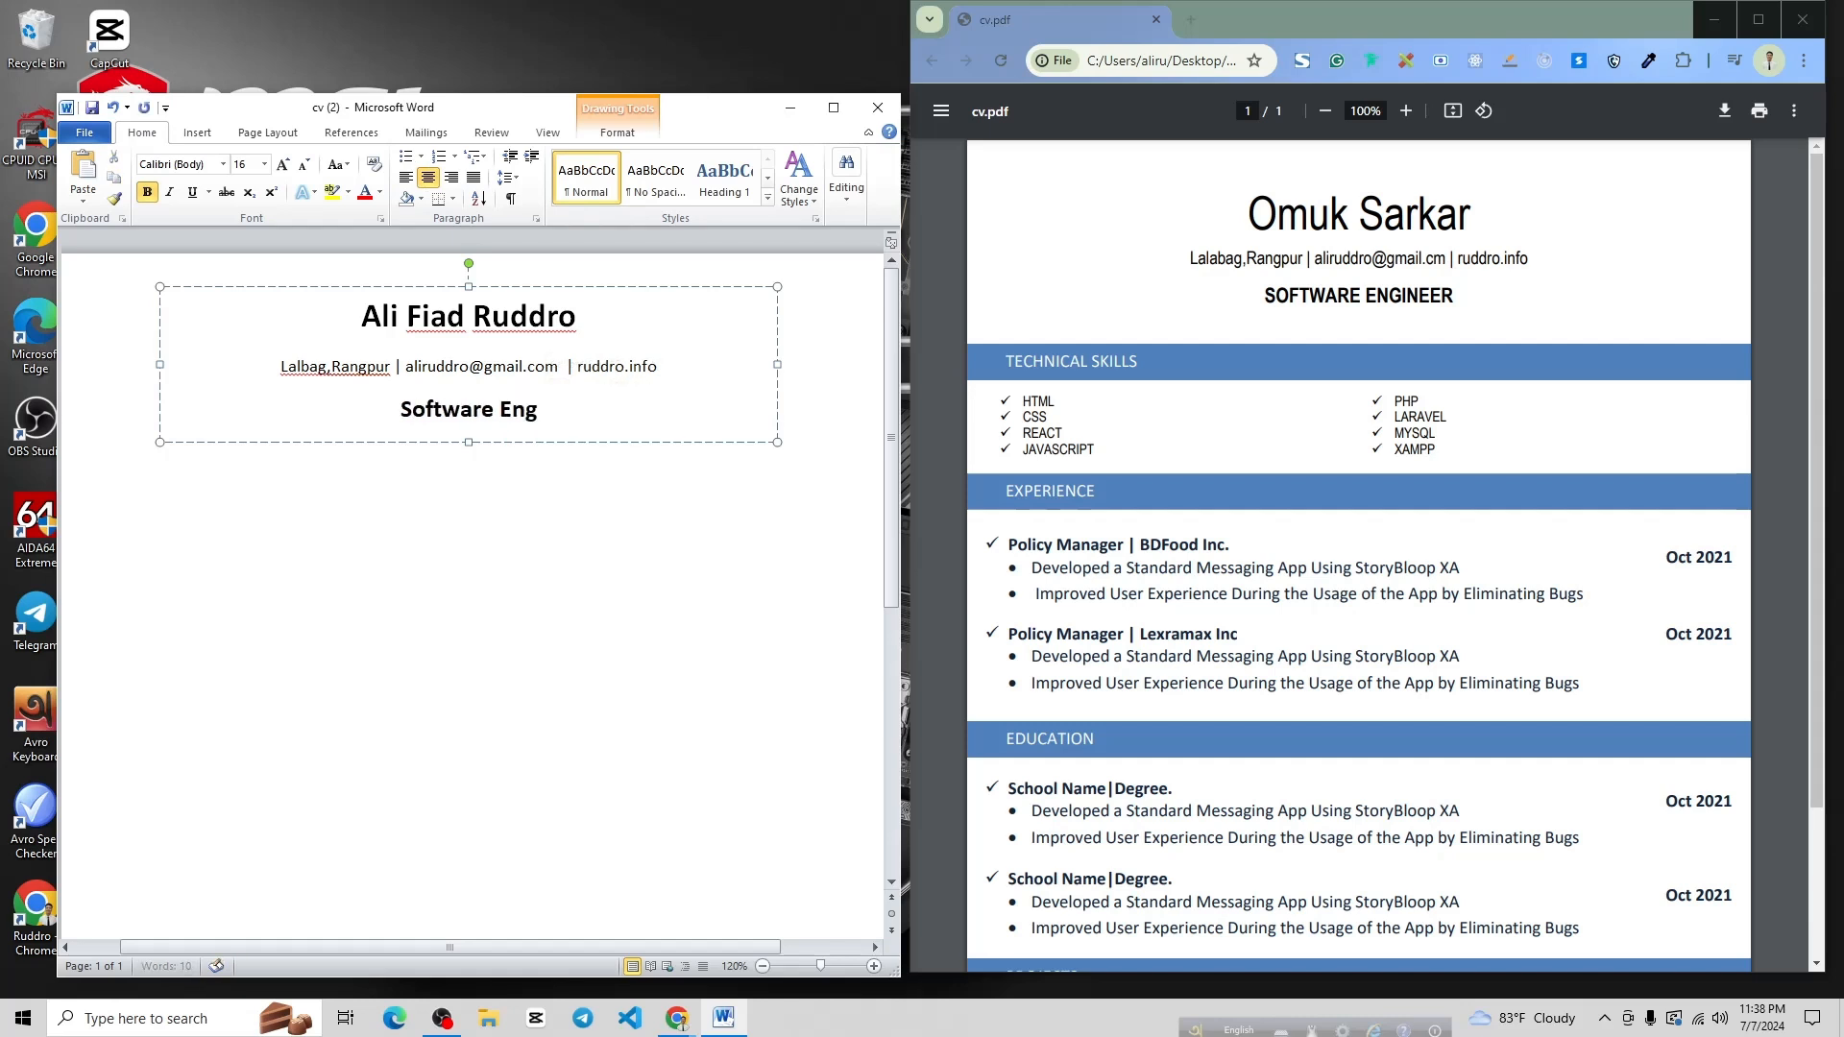
text(ineer)
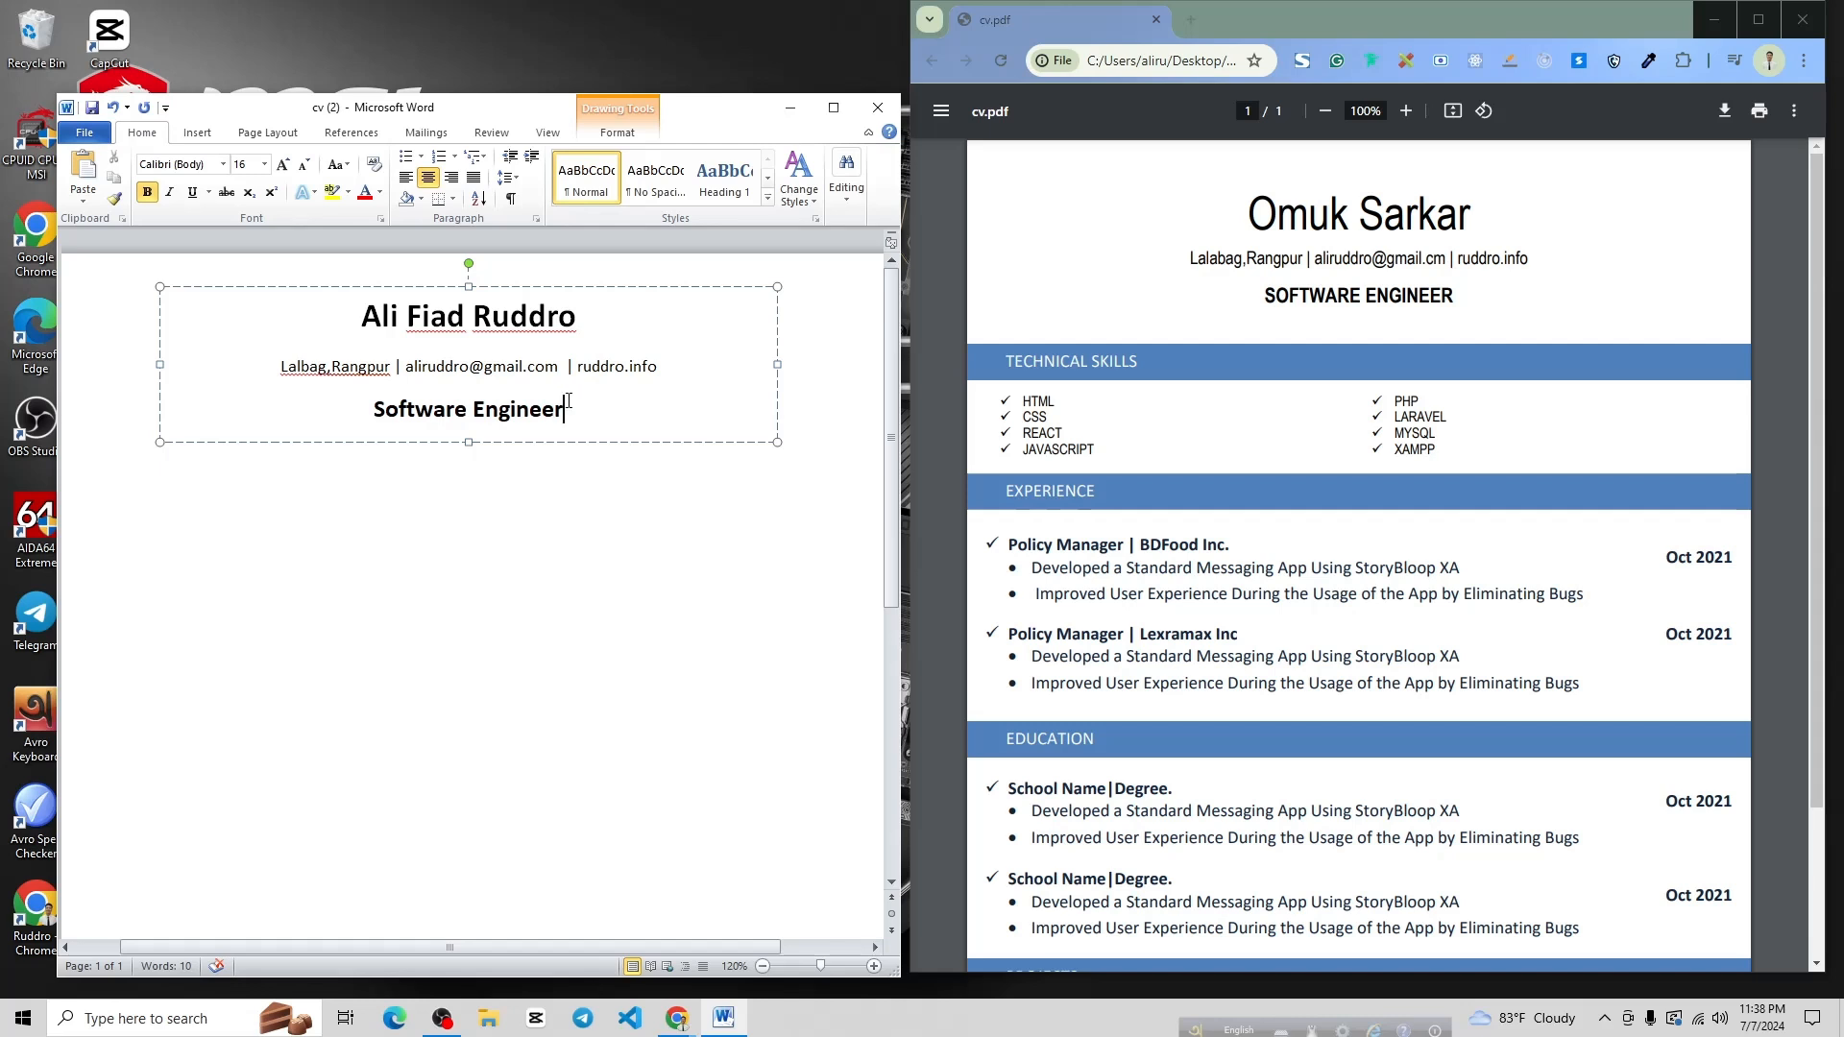
Change the title and name lines to UPPERCASE, so the title reads 'SOFTWARE ENGINEER'
drag(584, 415, 374, 413)
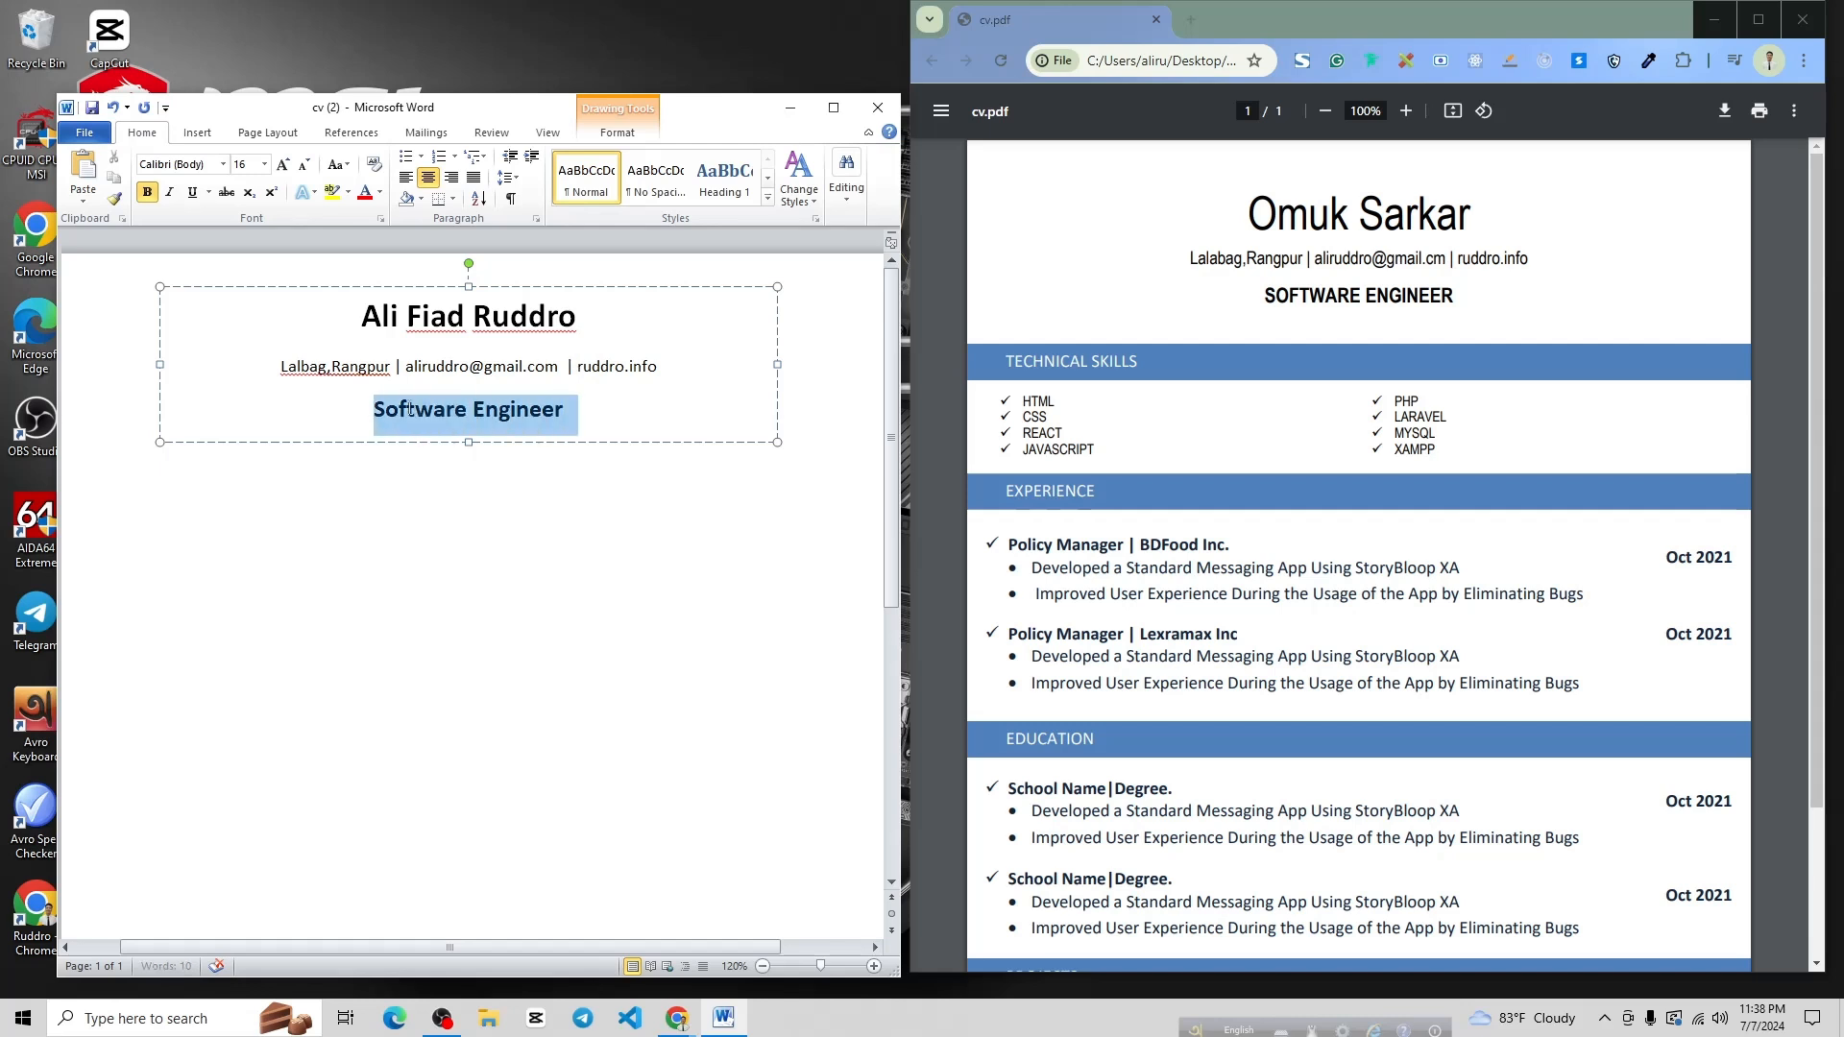
click(347, 170)
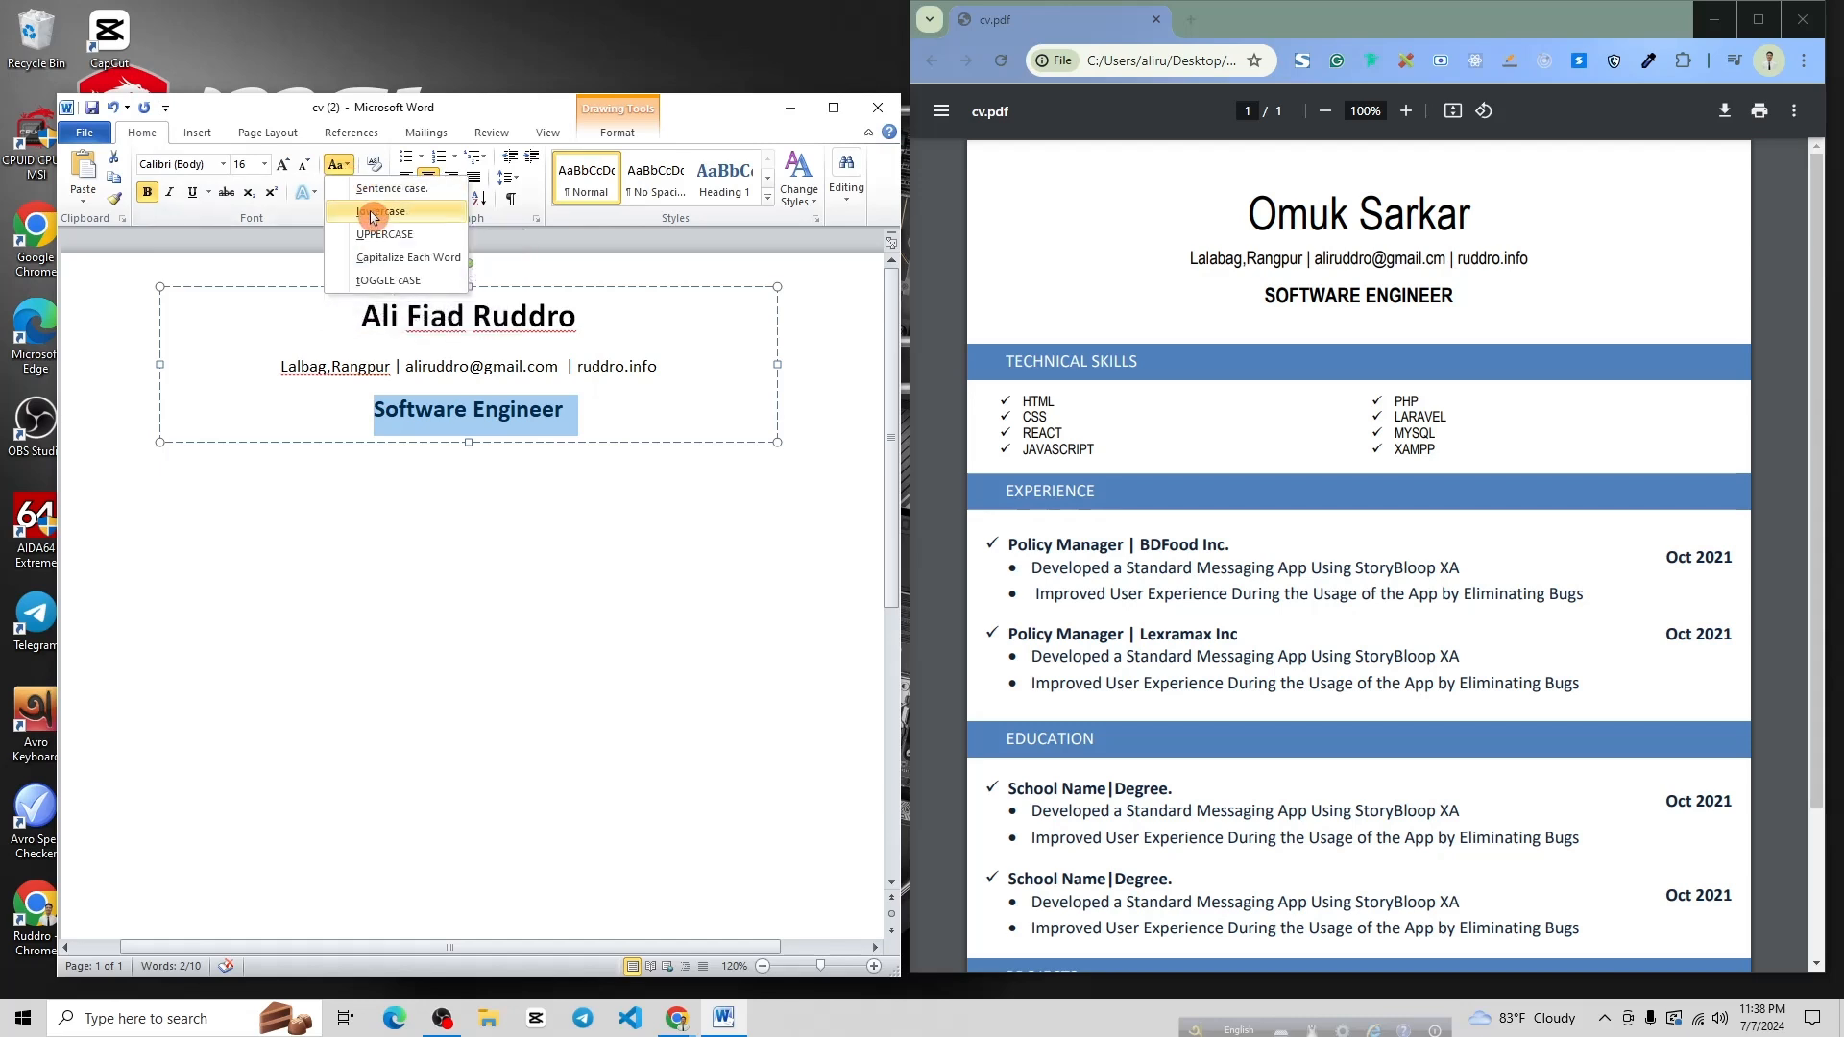
click(384, 235)
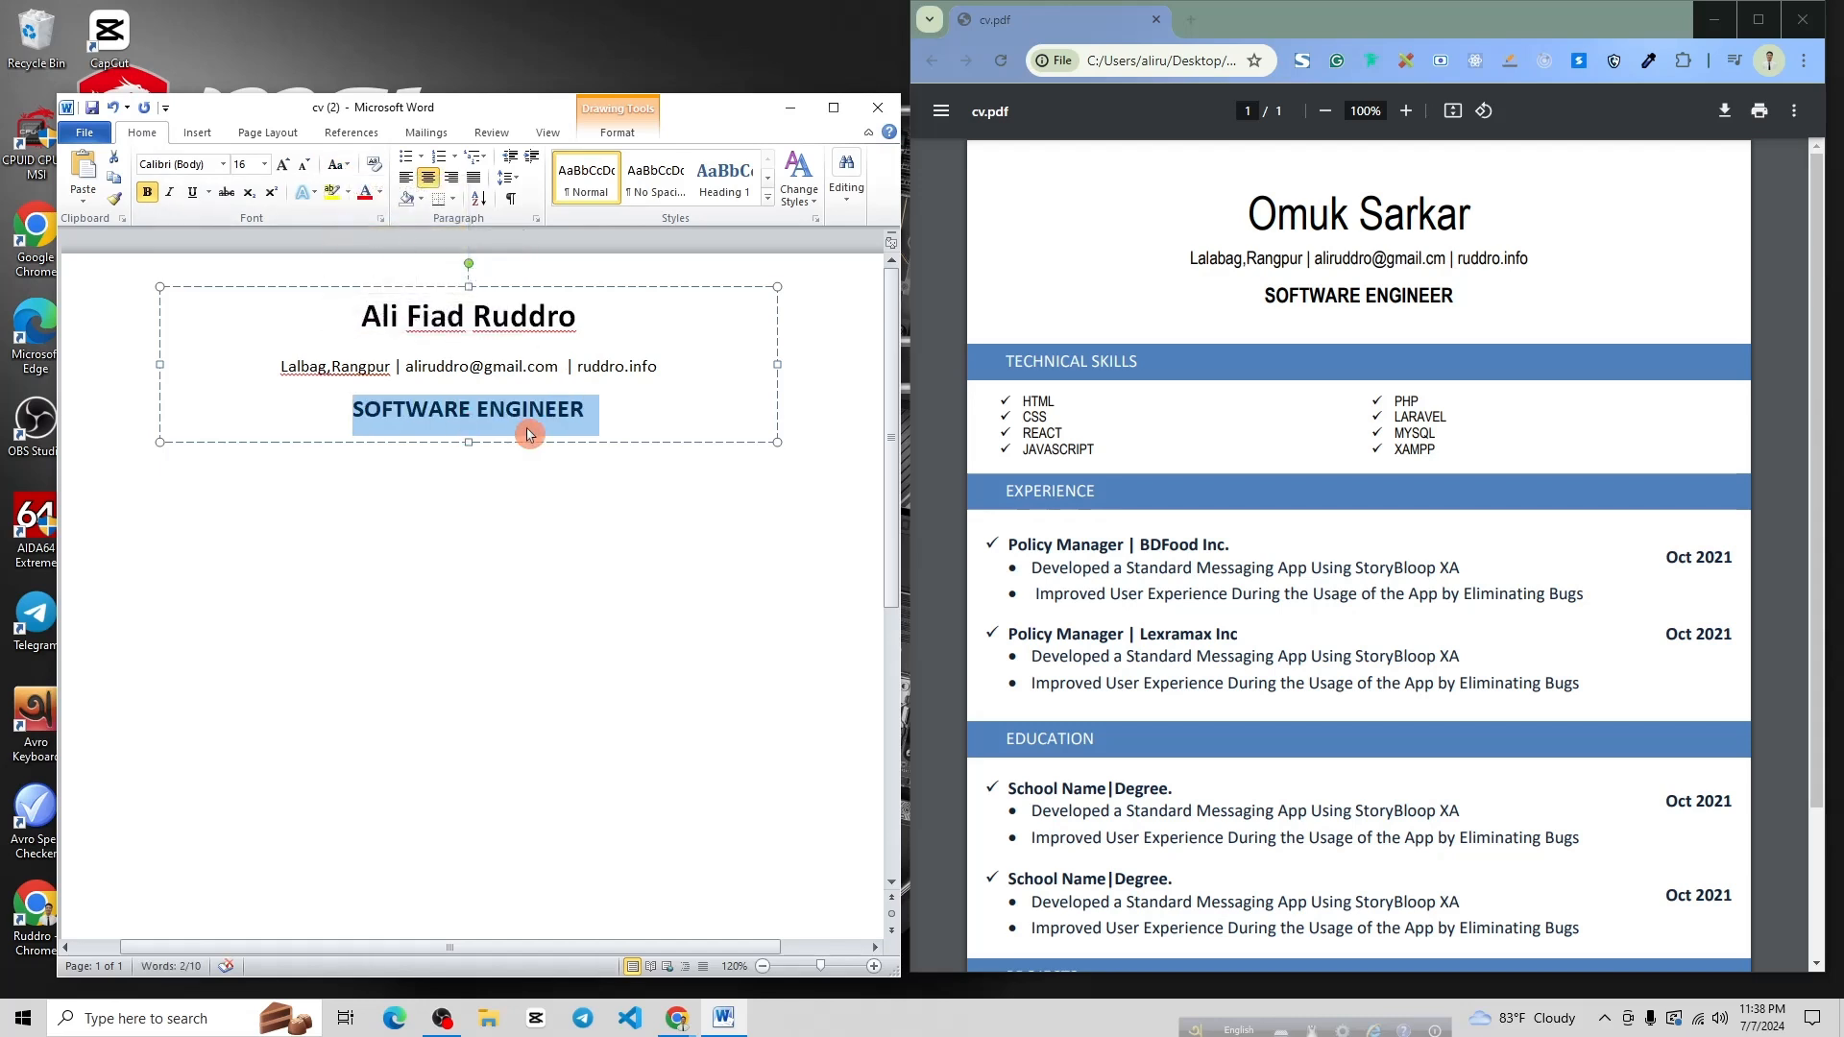
drag(602, 315, 363, 317)
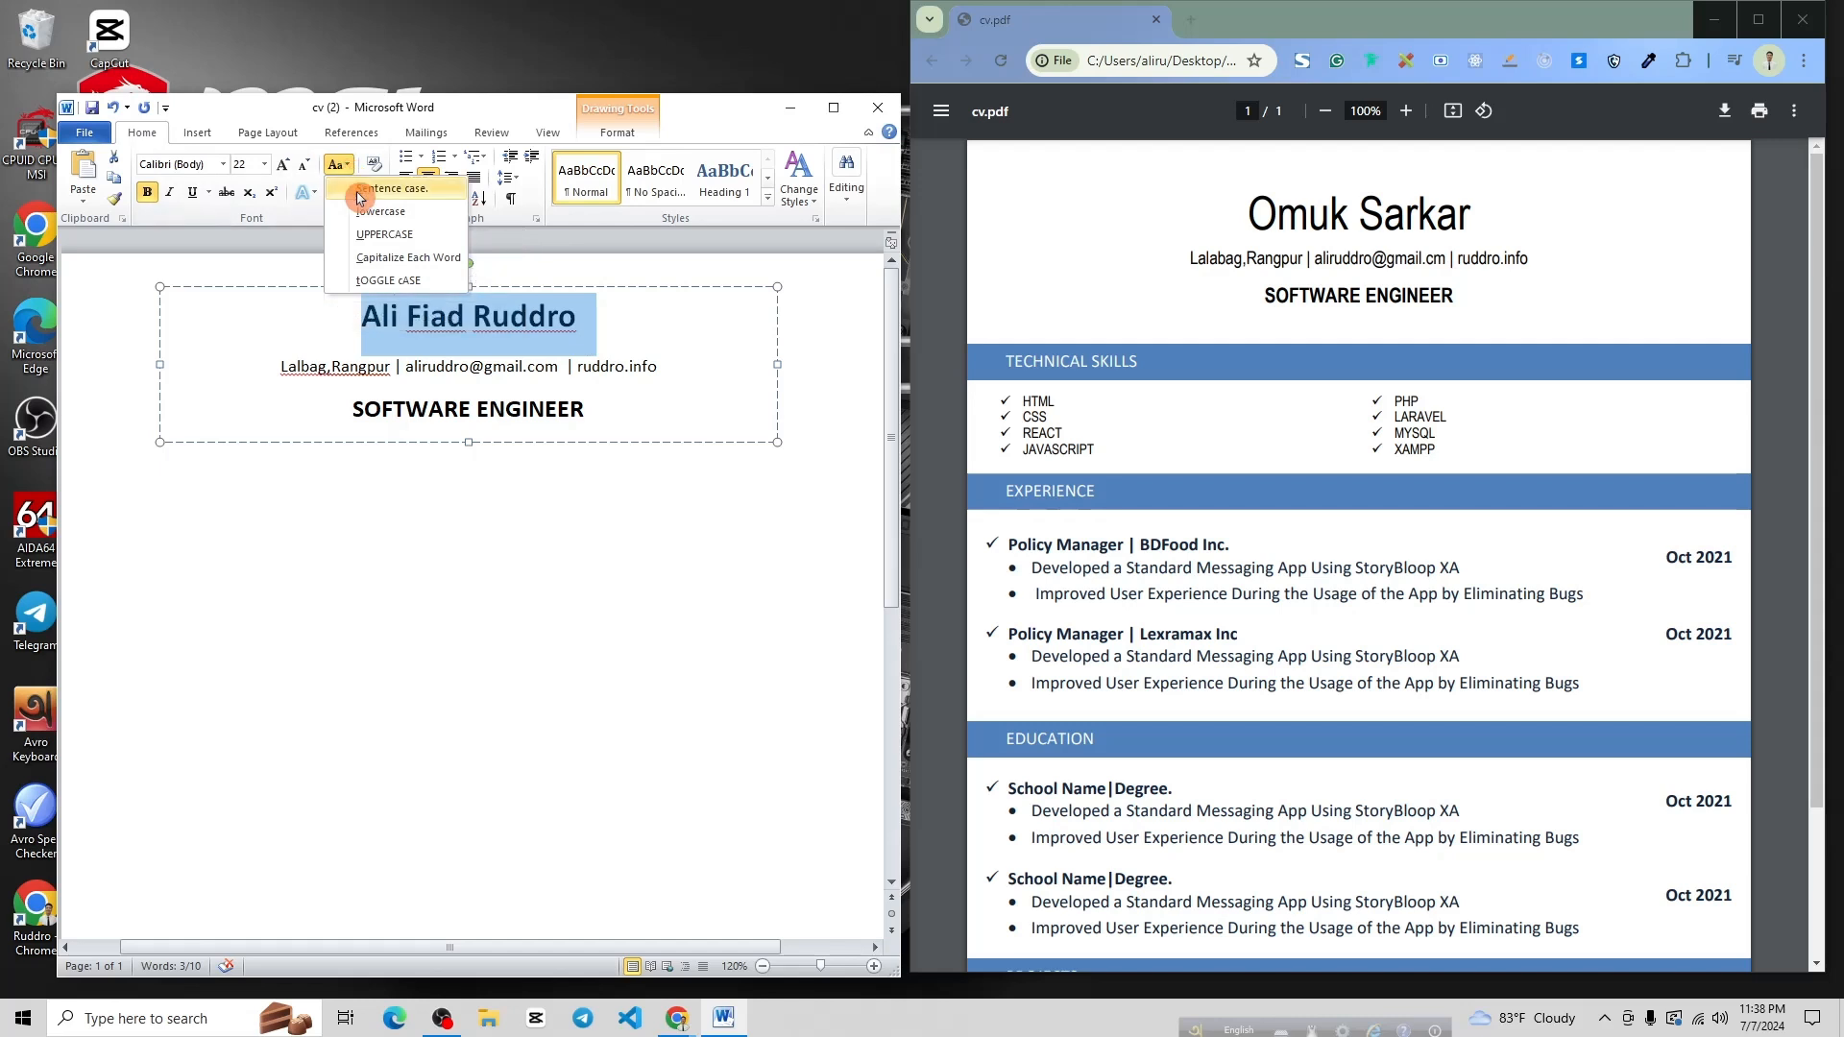
click(383, 234)
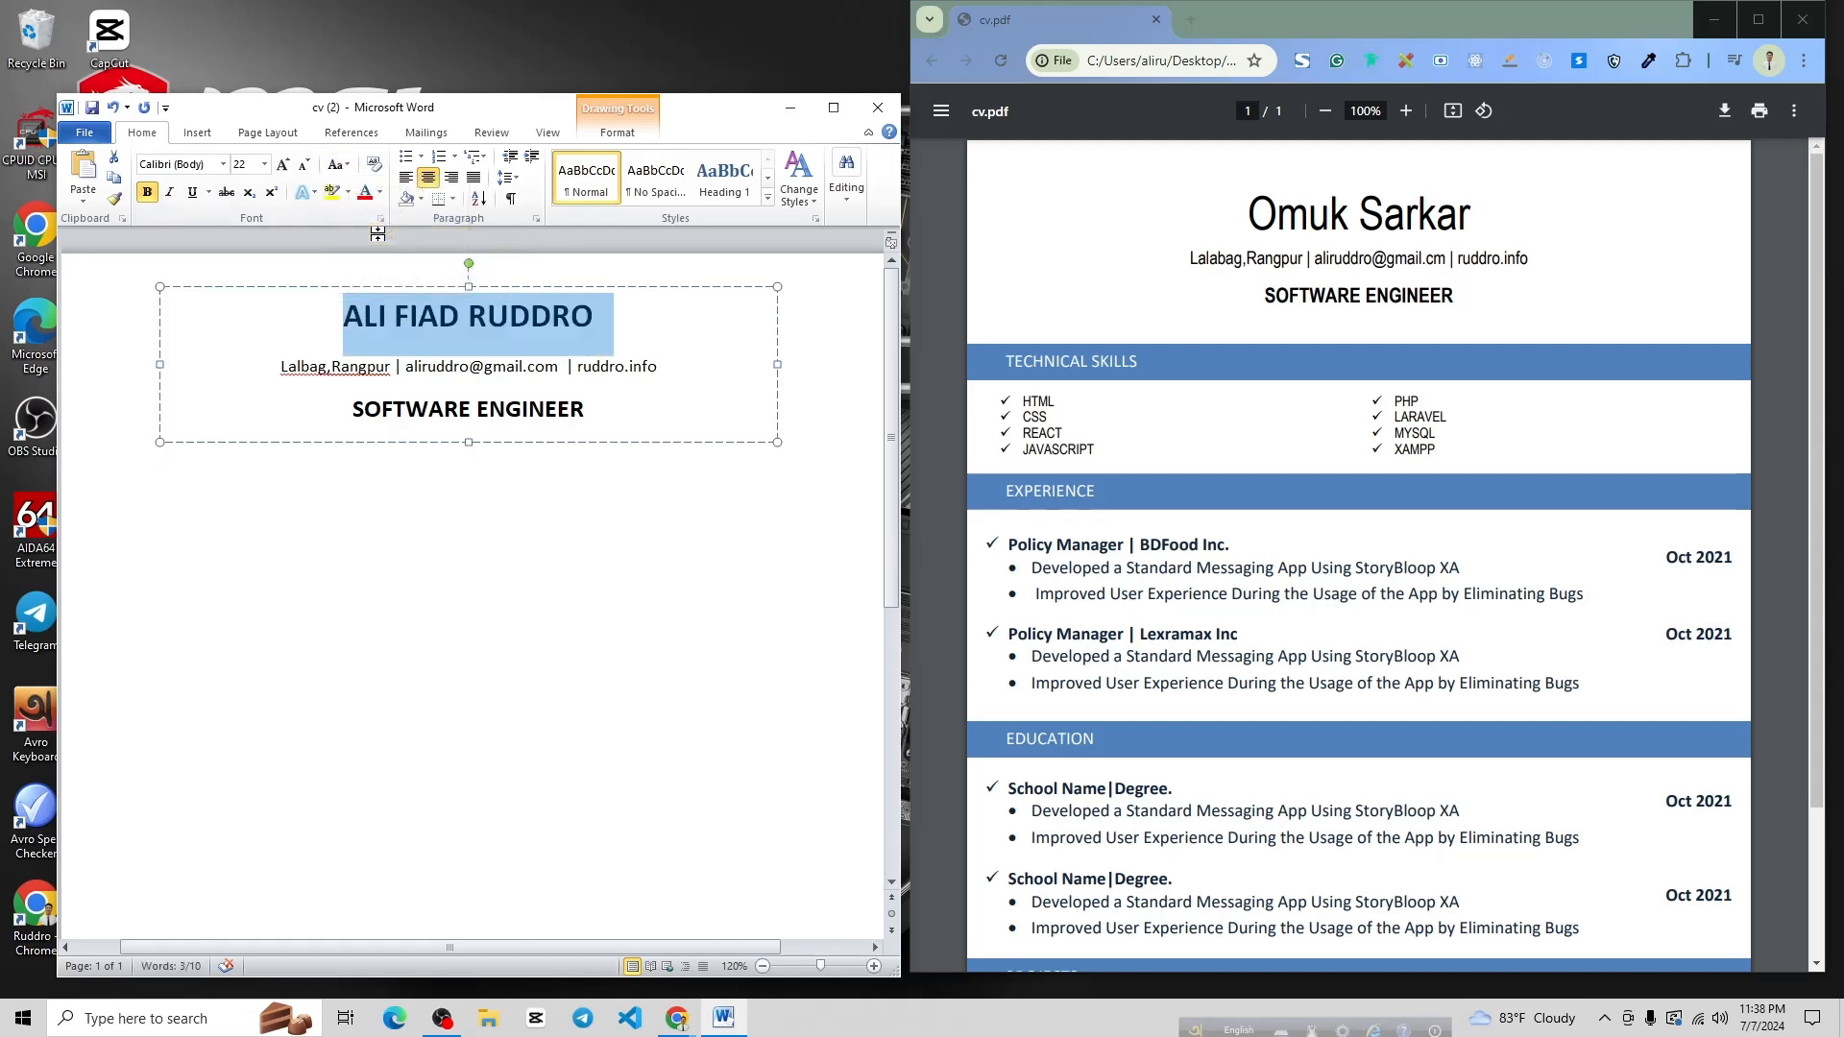
click(643, 318)
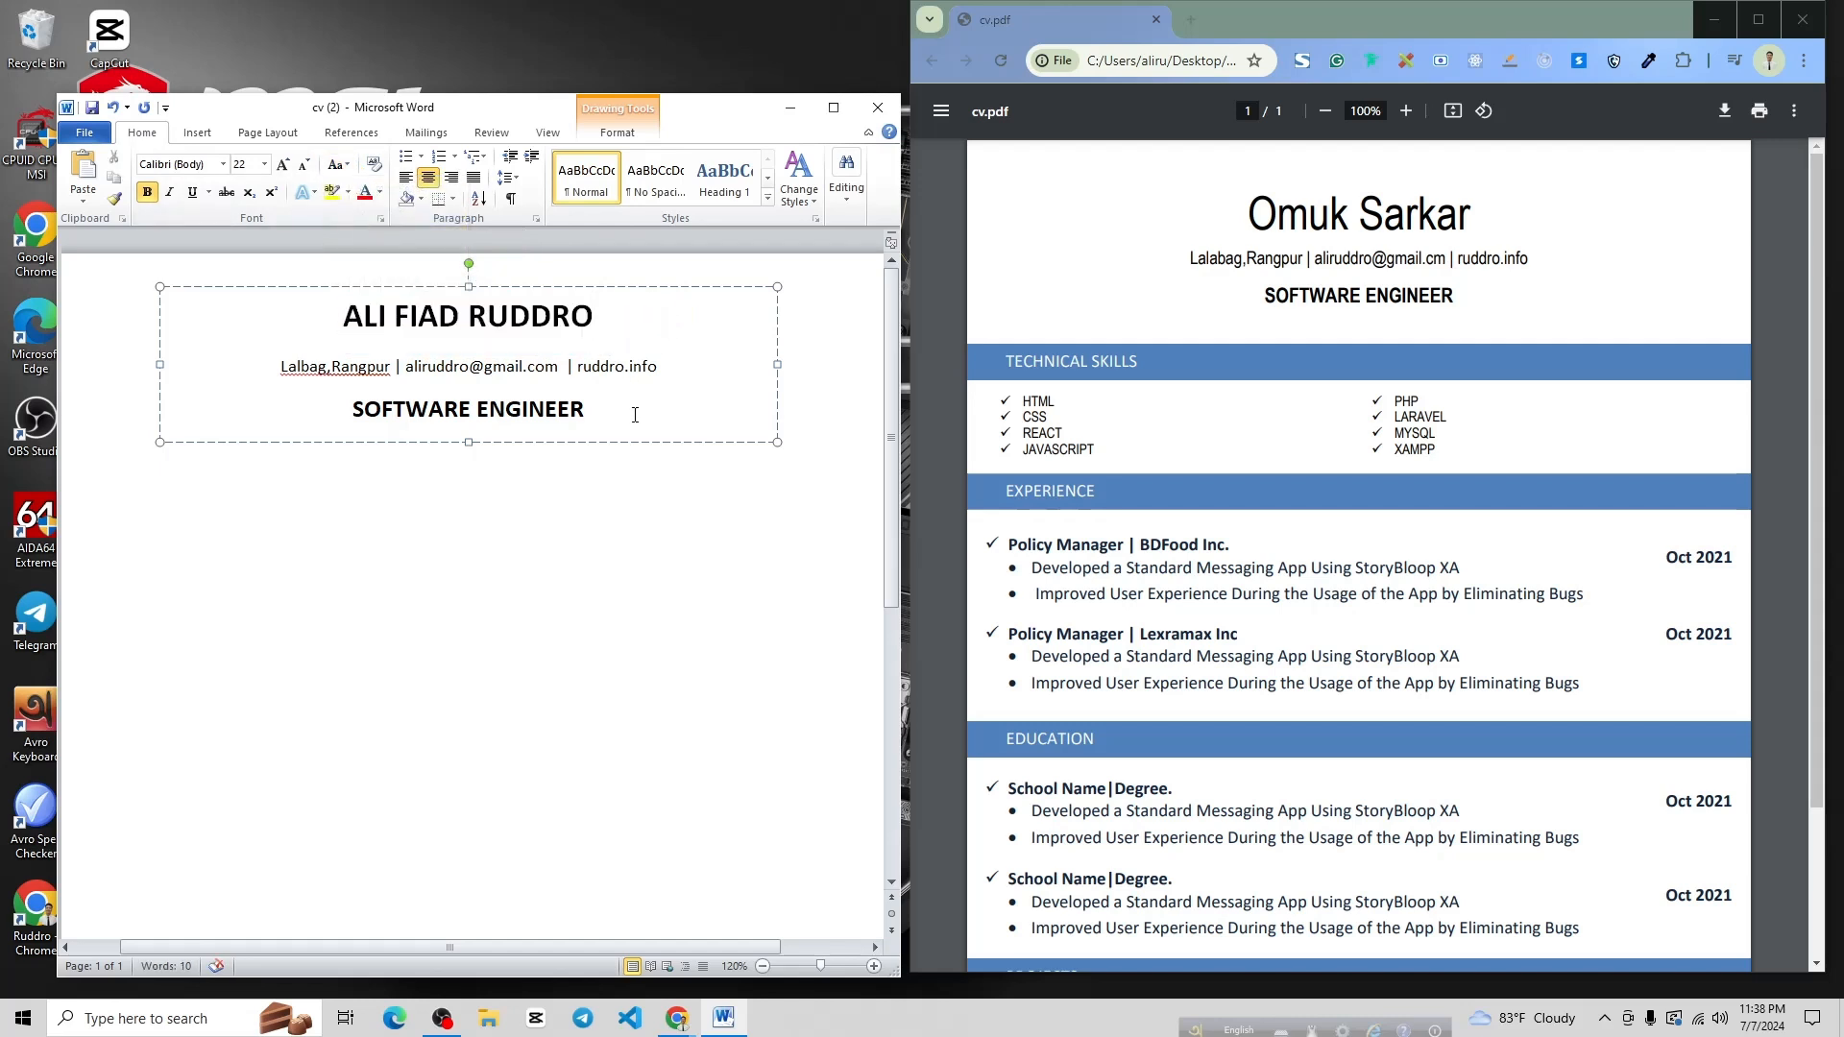
drag(583, 413, 225, 182)
Apply Franklin Gothic Medium Cond to the name, contact and SOFTWARE ENGINEER lines
click(223, 165)
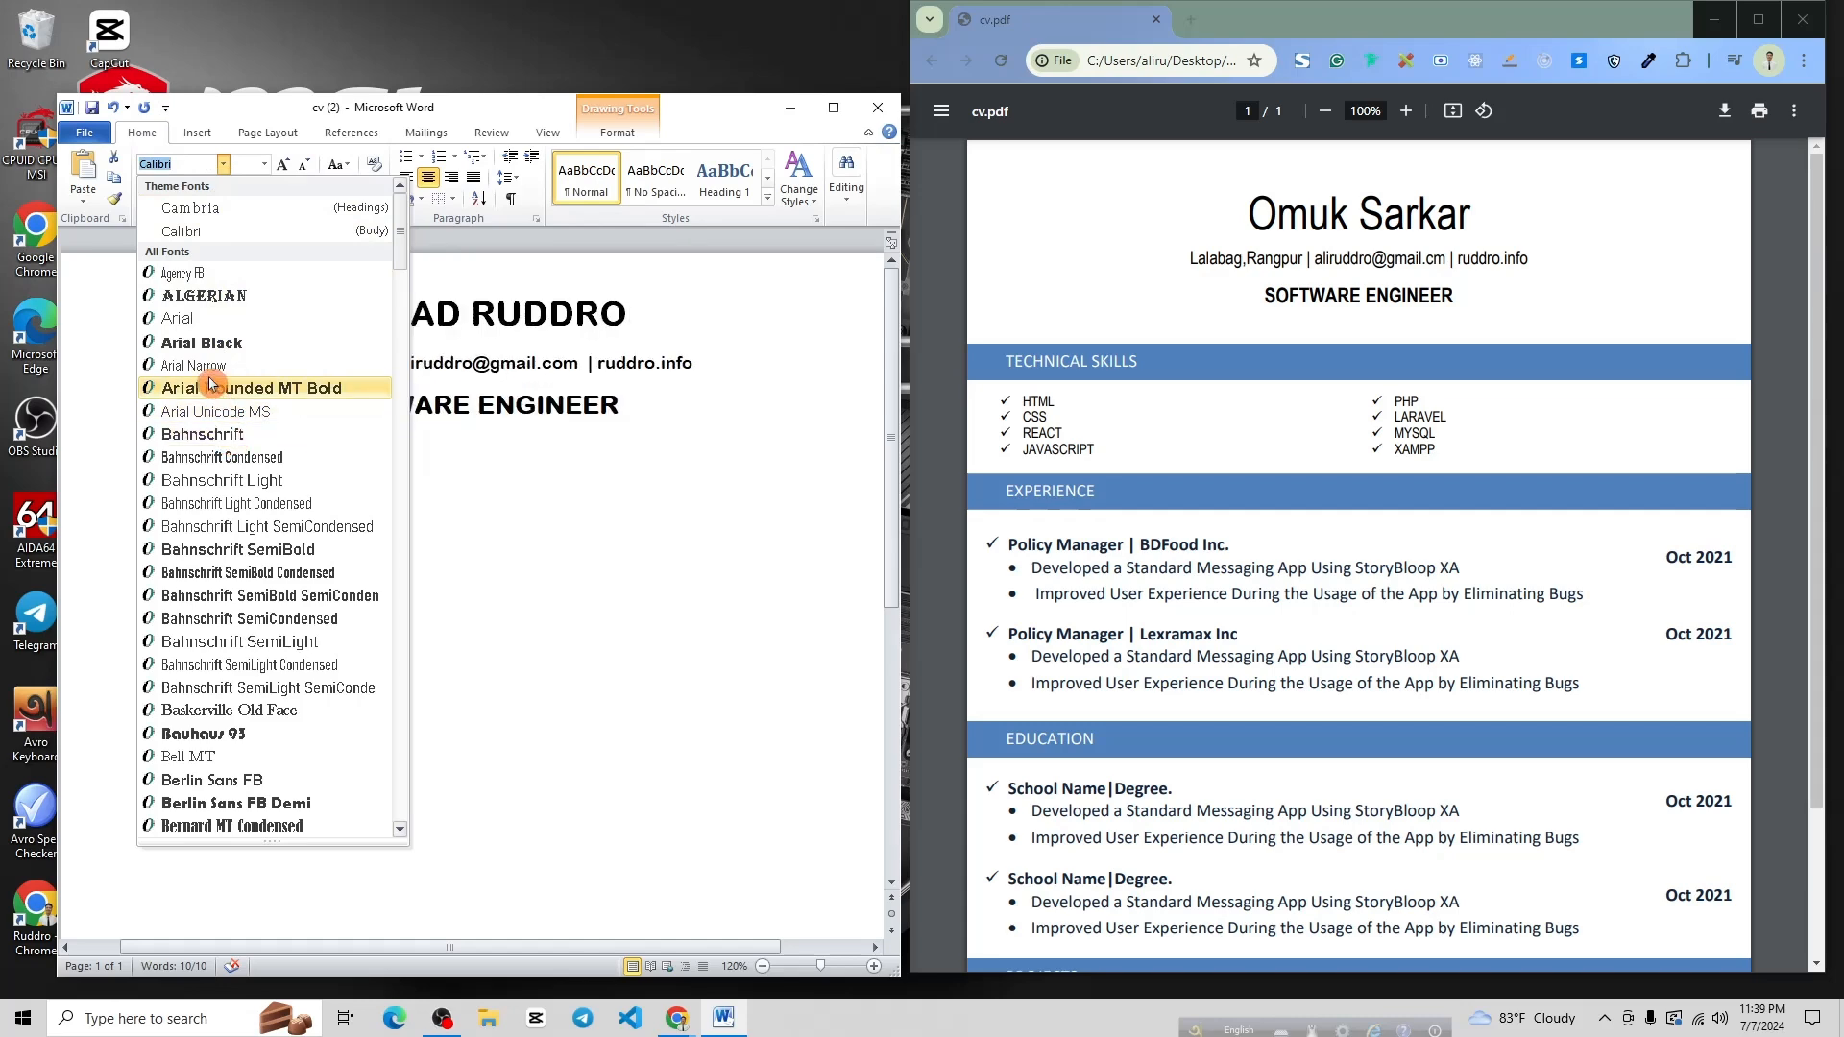
scroll(212, 383, down, 4)
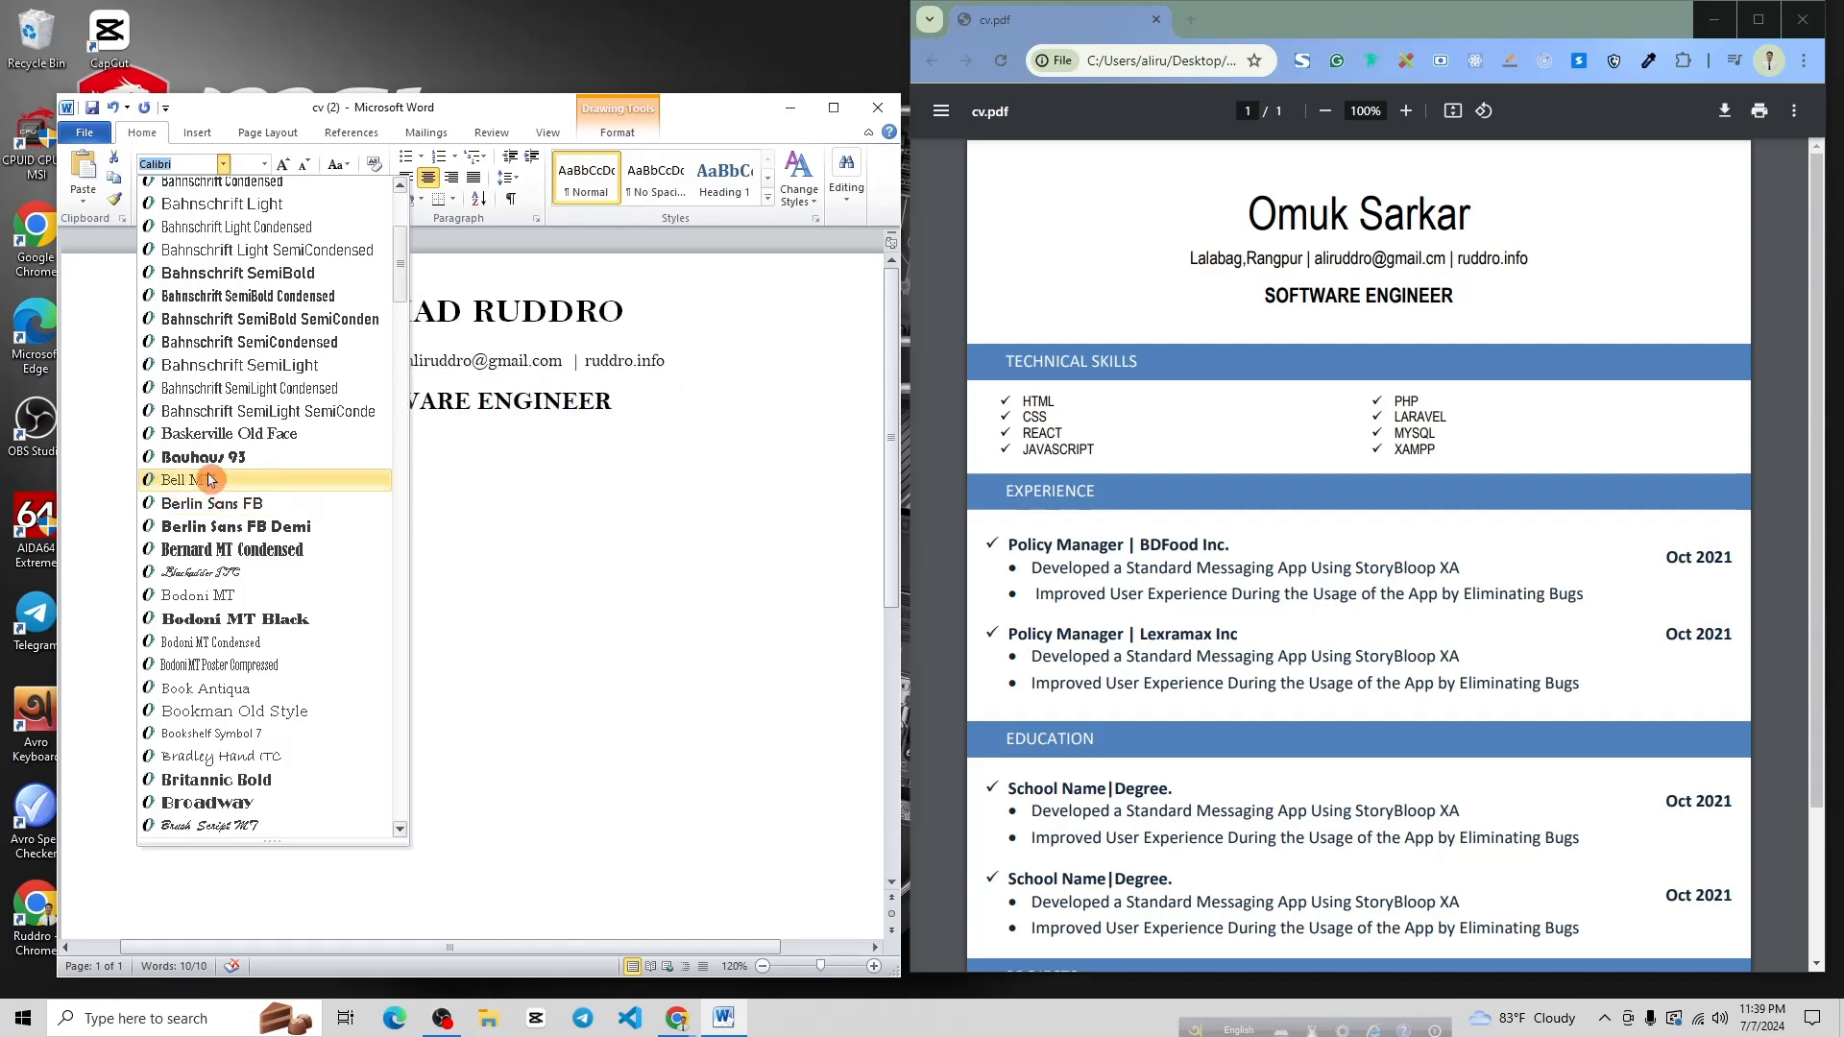
scroll(211, 479, down, 1)
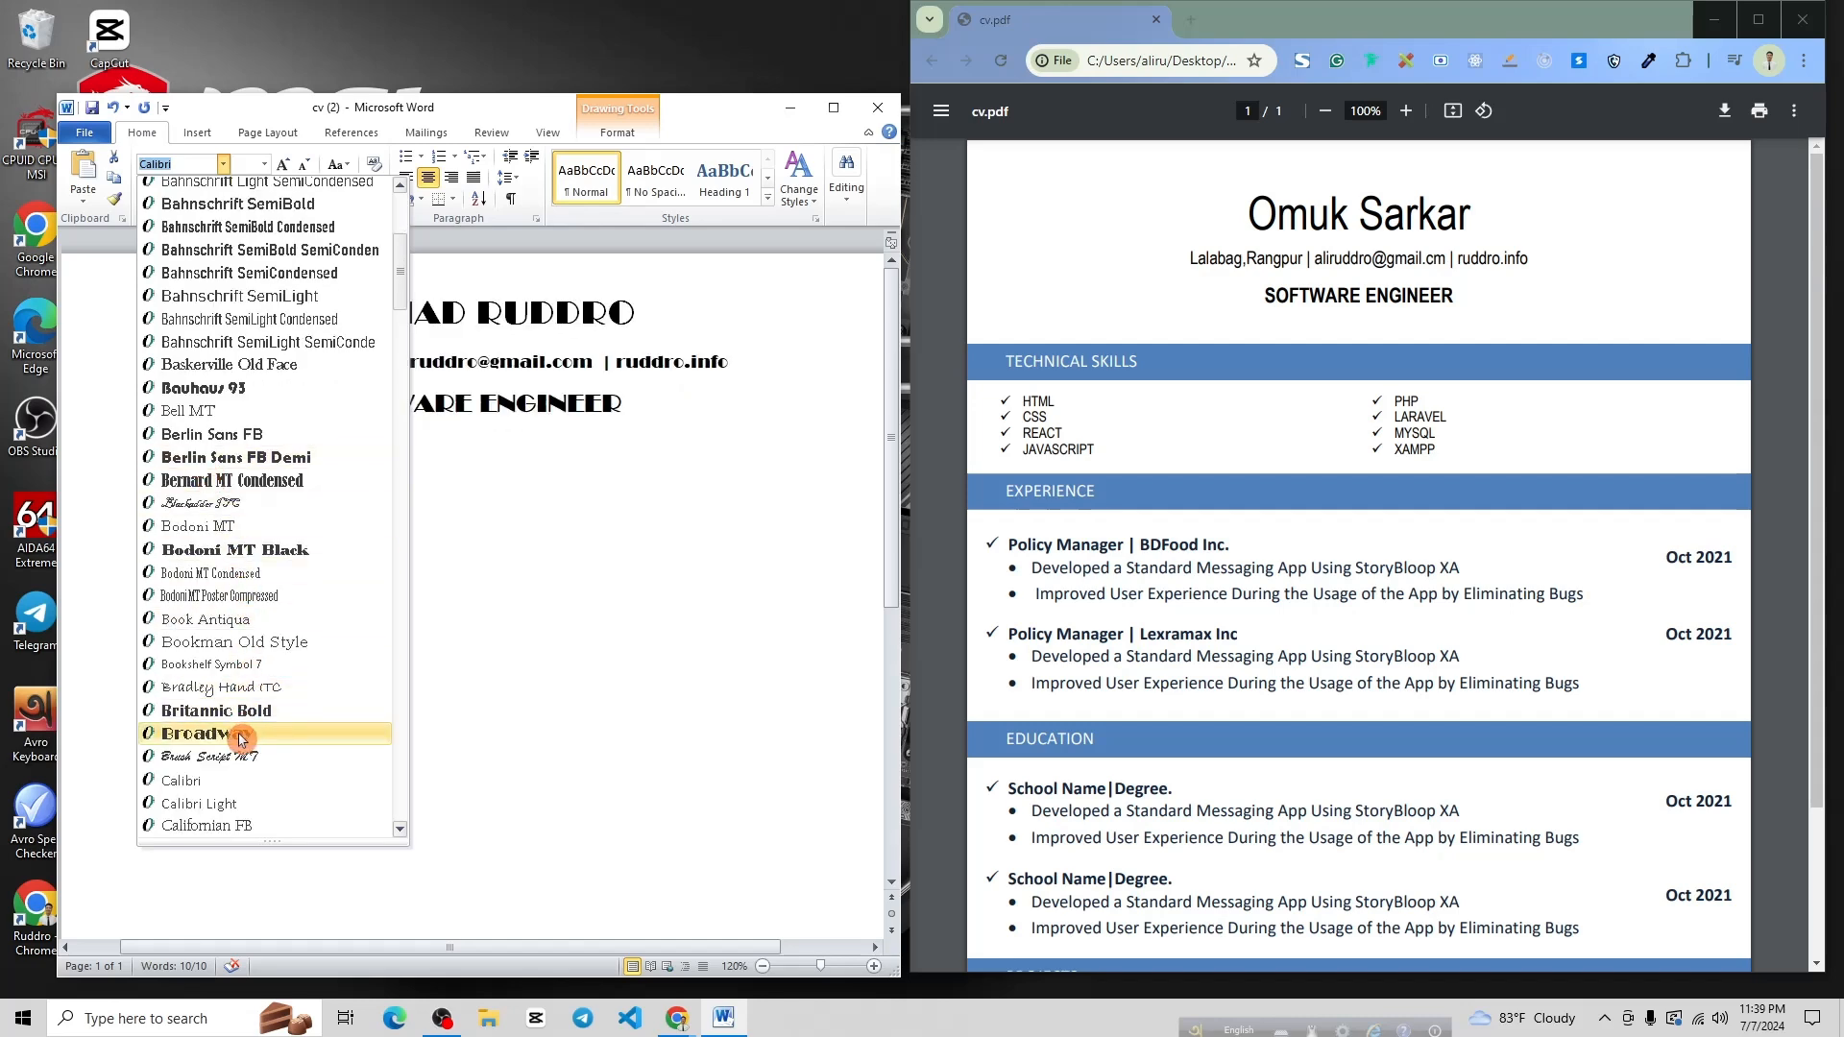
scroll(221, 468, down, 8)
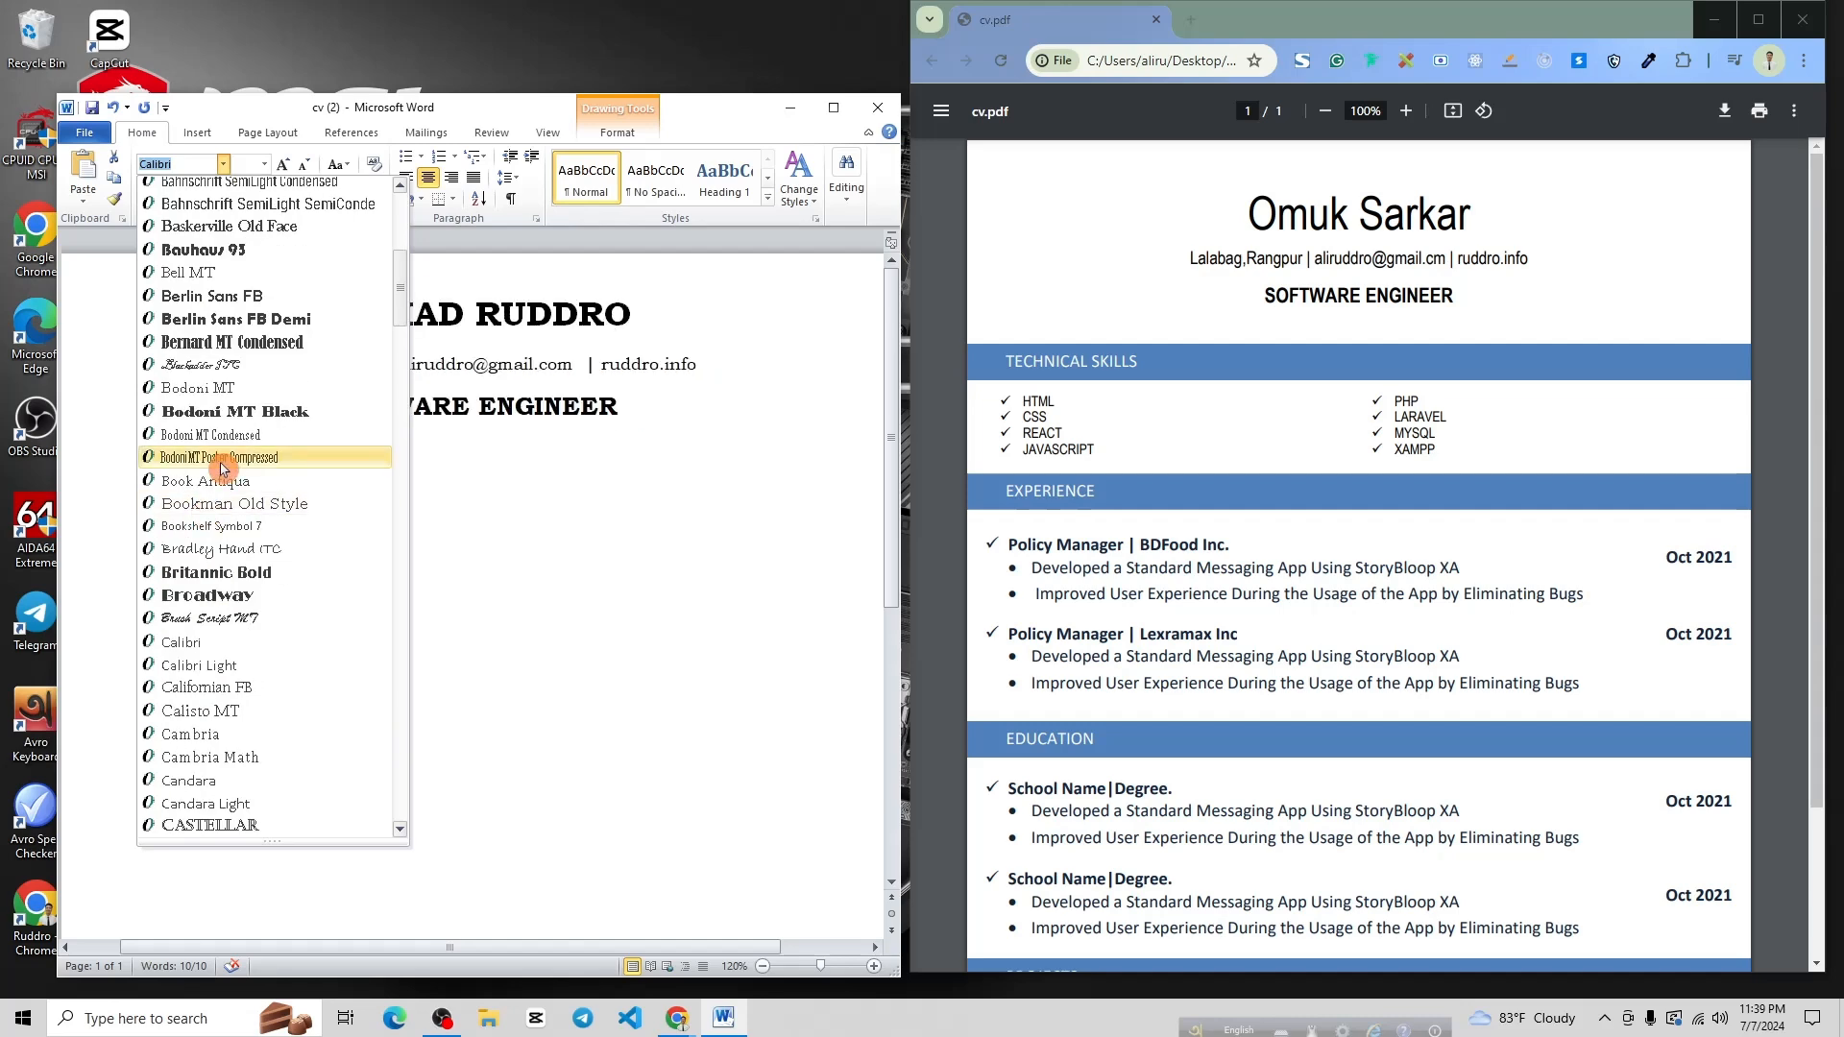
scroll(226, 480, down, 5)
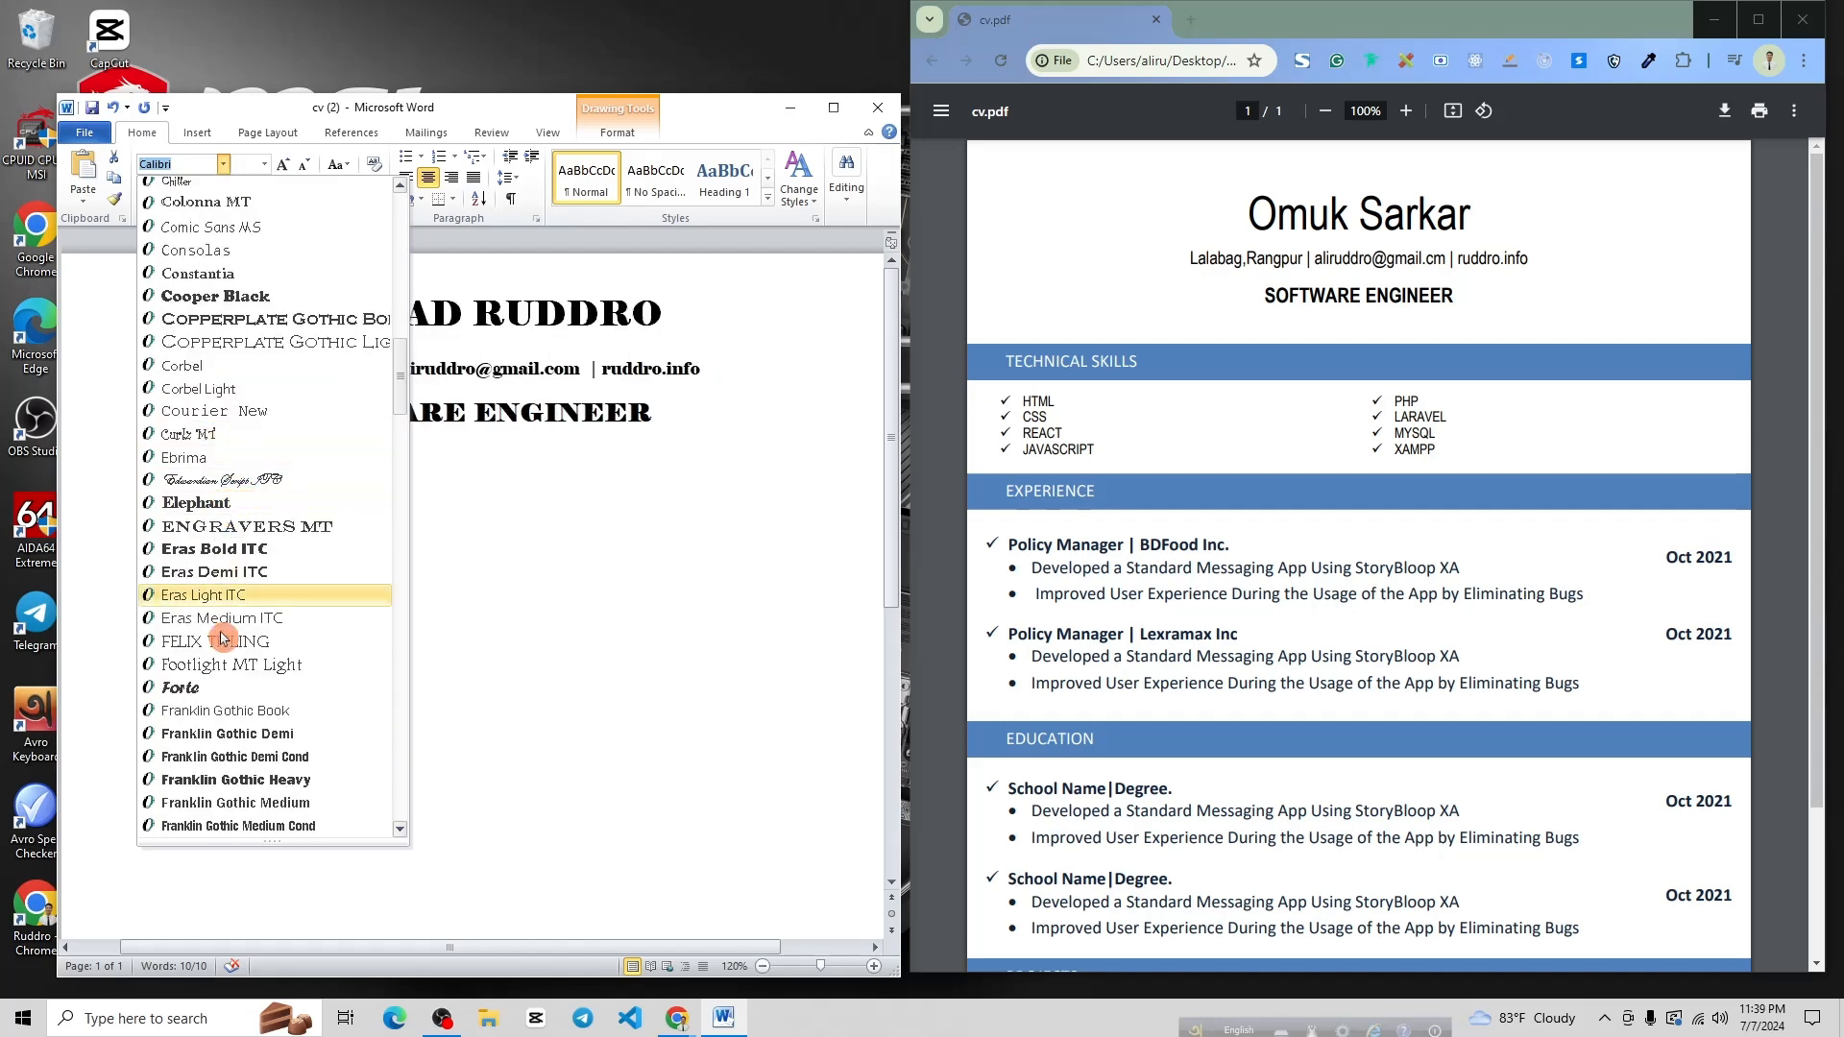
scroll(216, 595, down, 2)
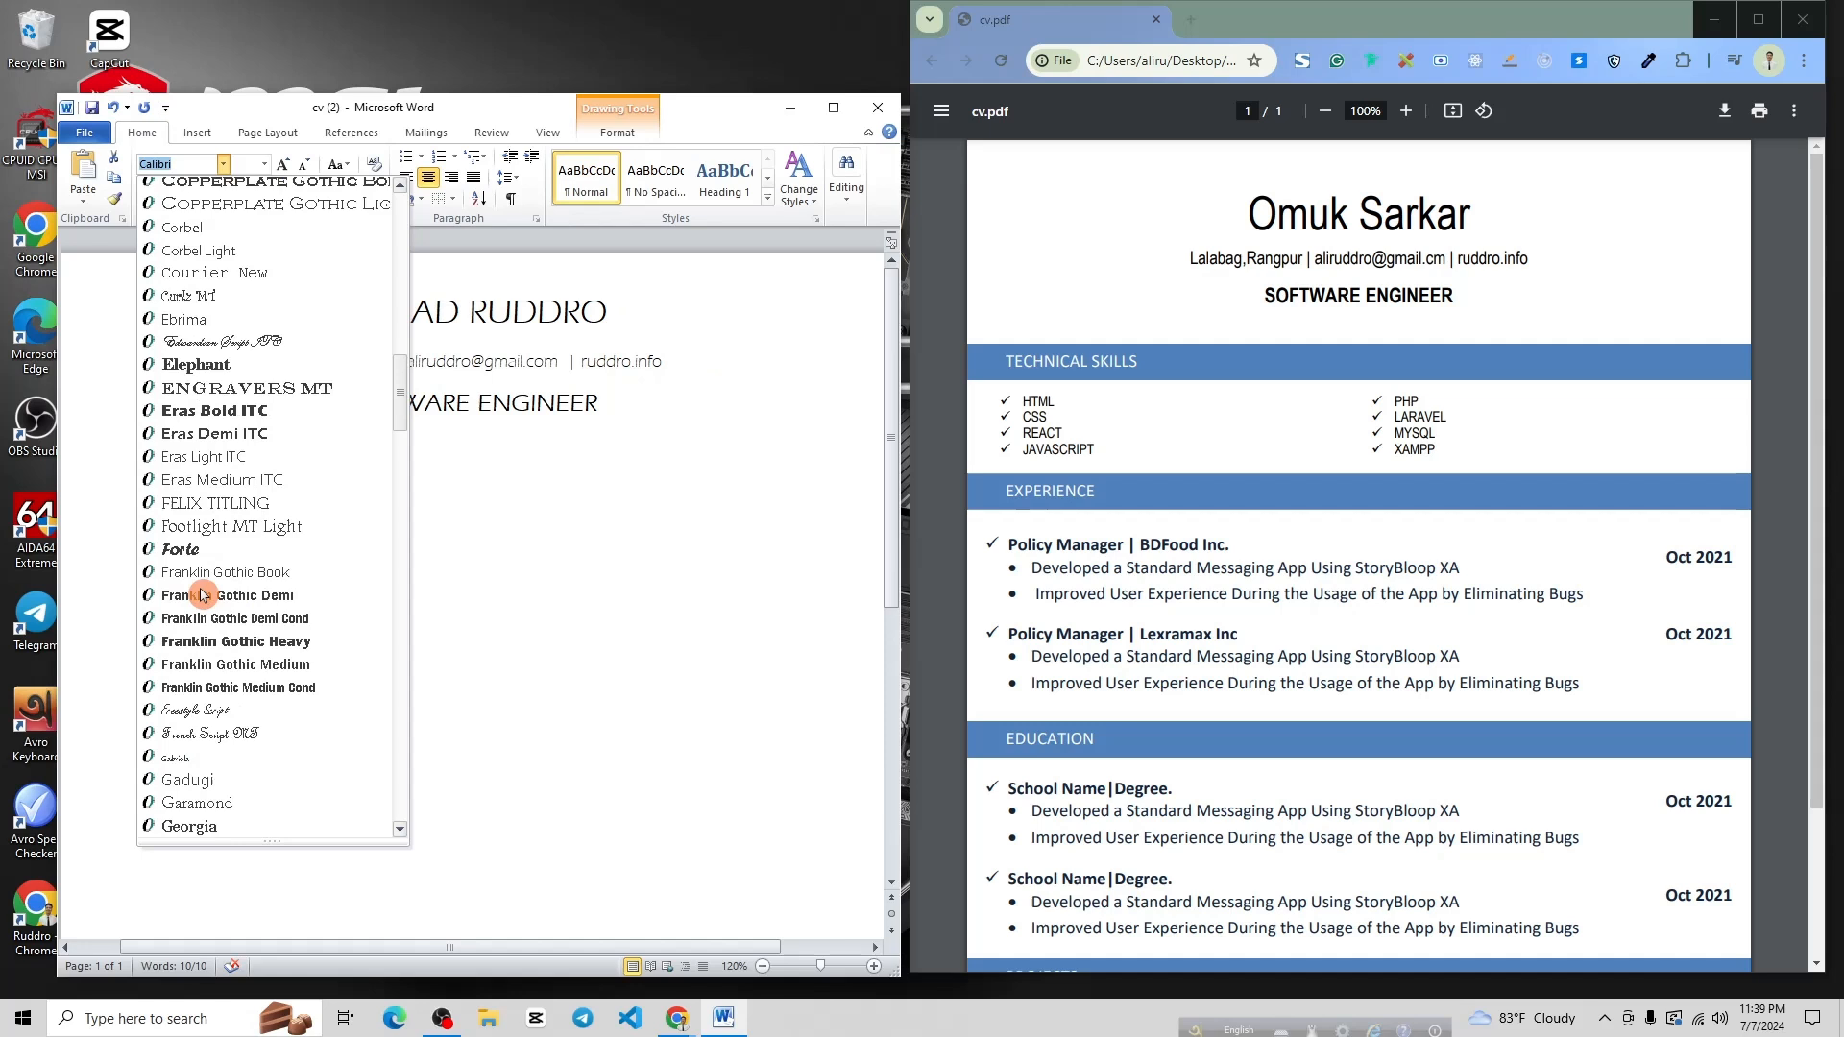
click(219, 688)
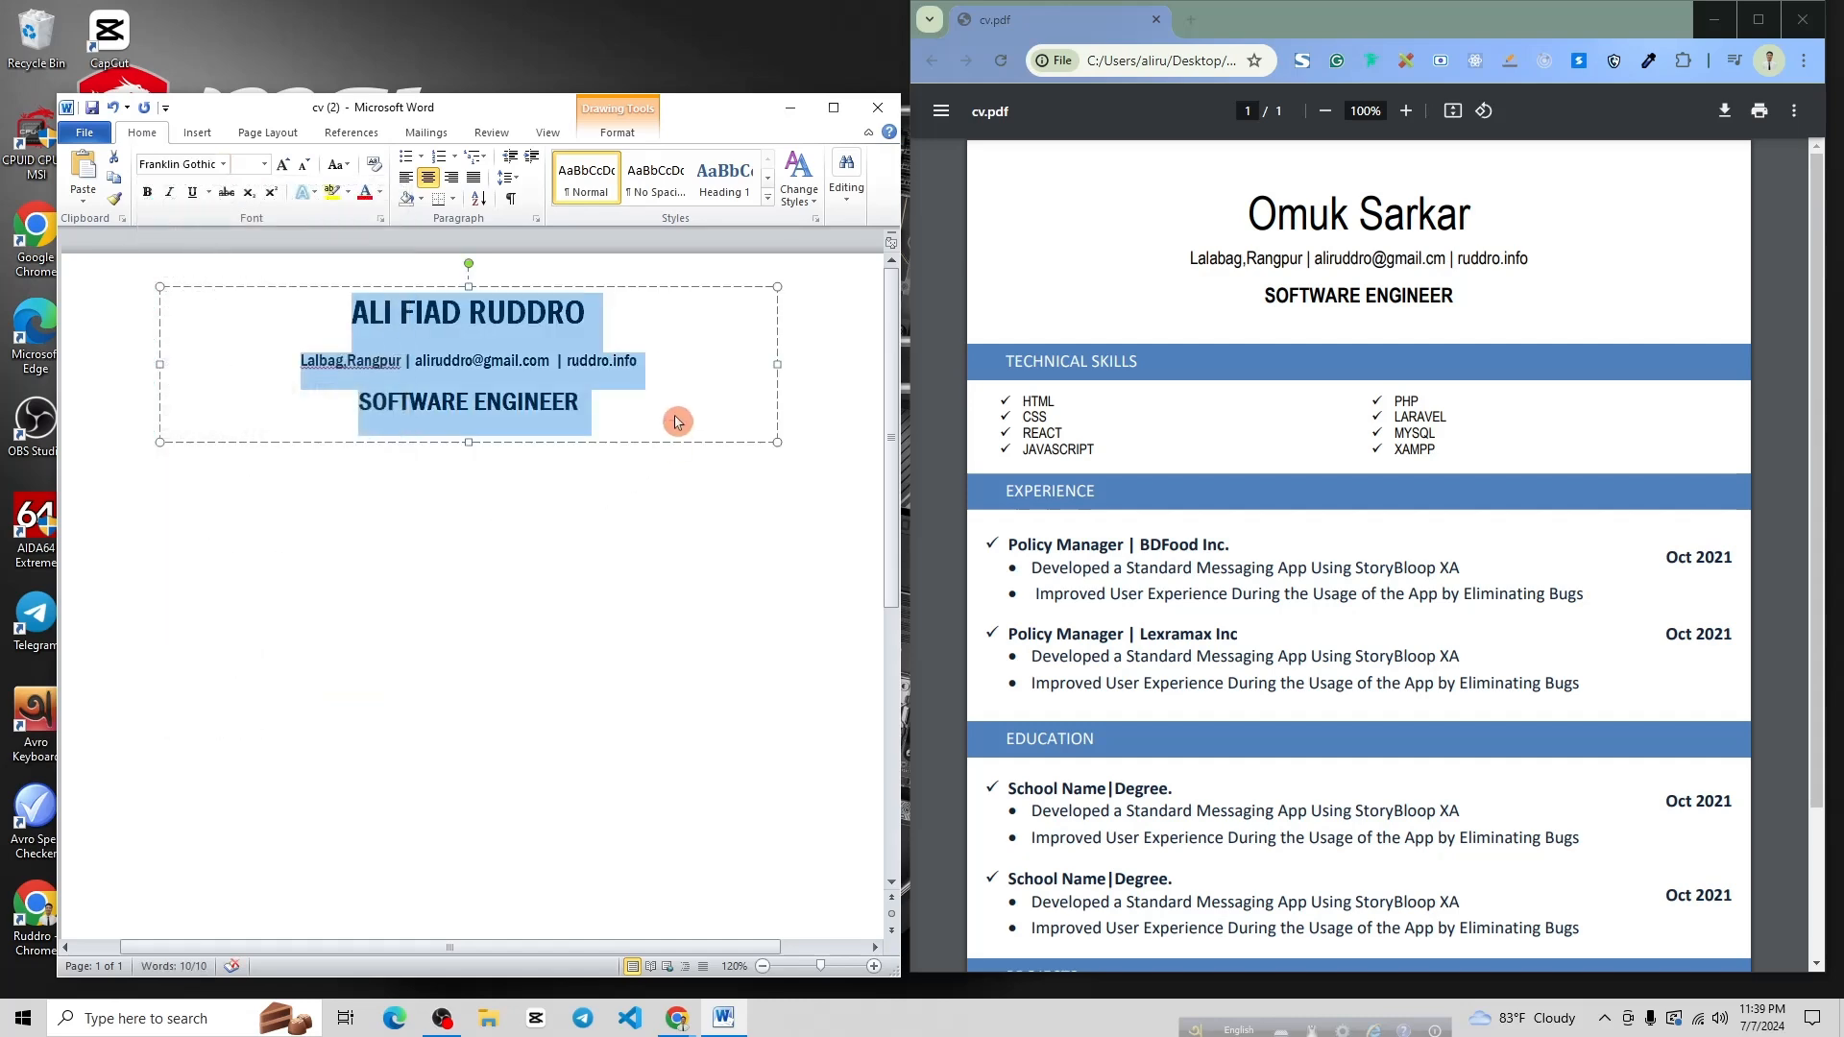
click(613, 395)
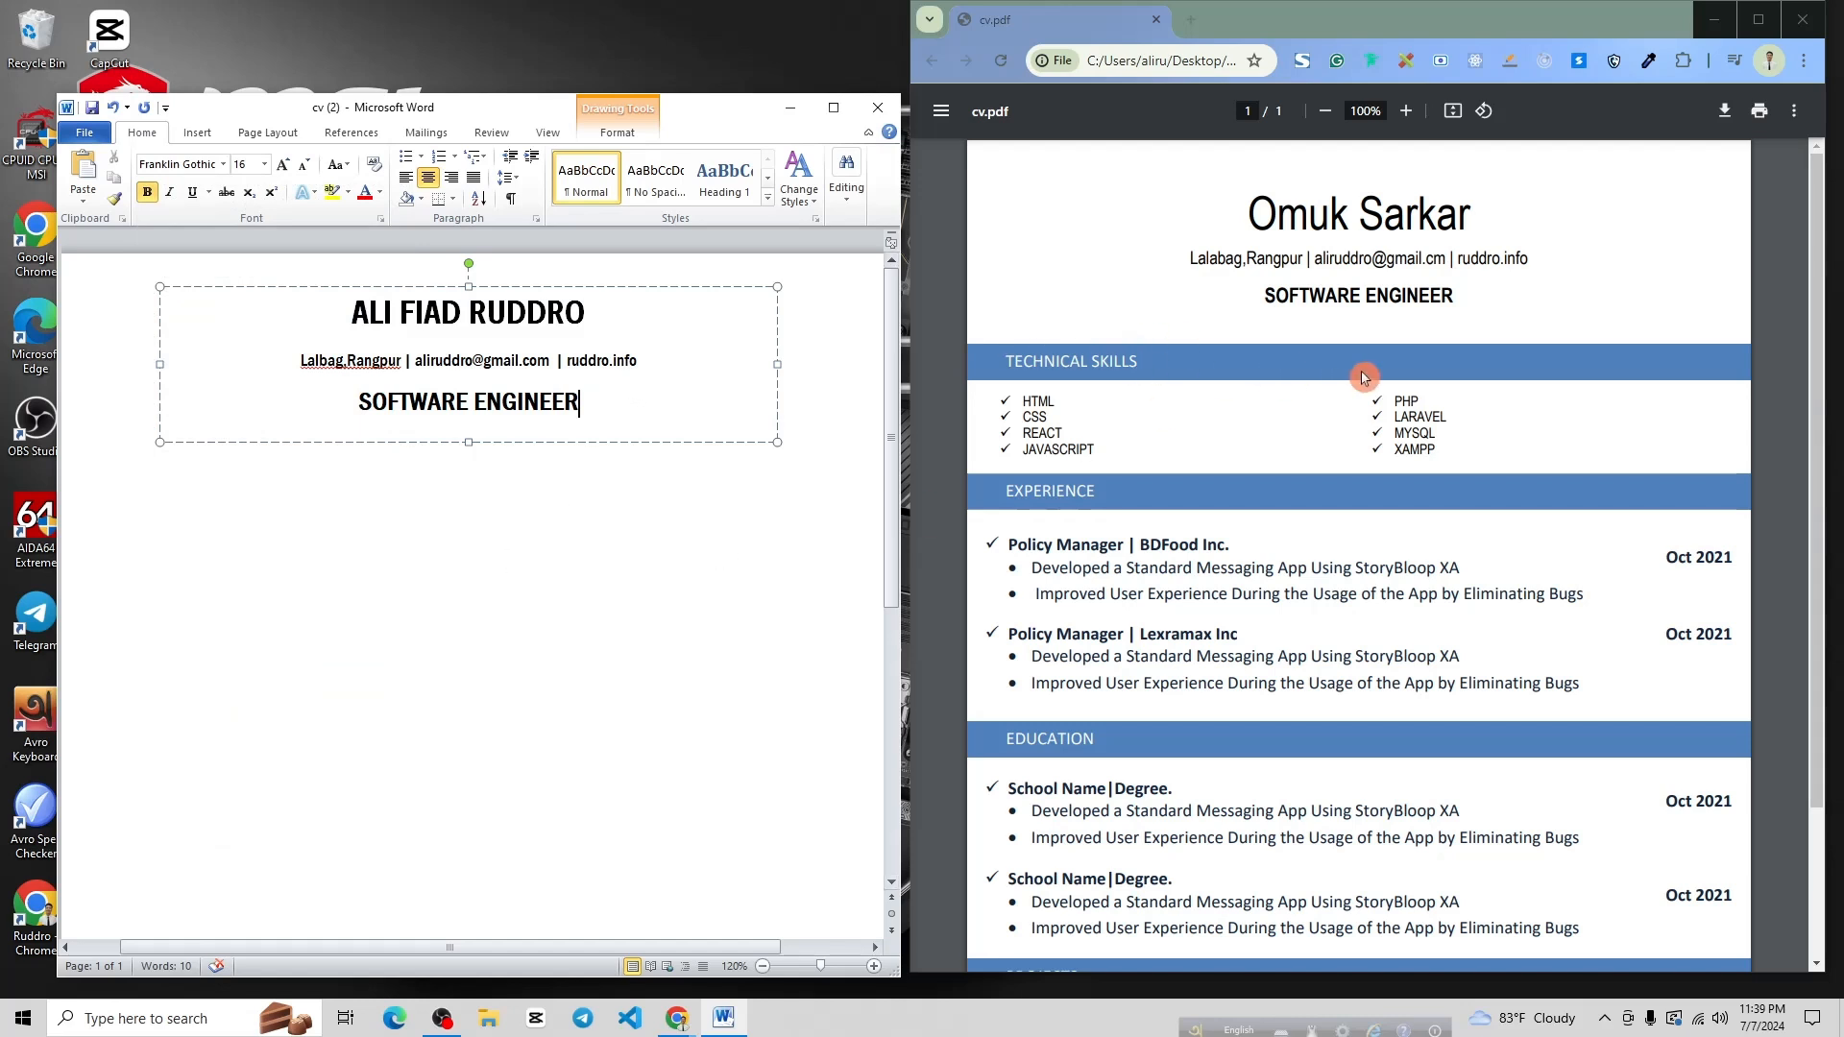
Pick the Rectangle shape, then undo the stray blue square it inserted
click(517, 543)
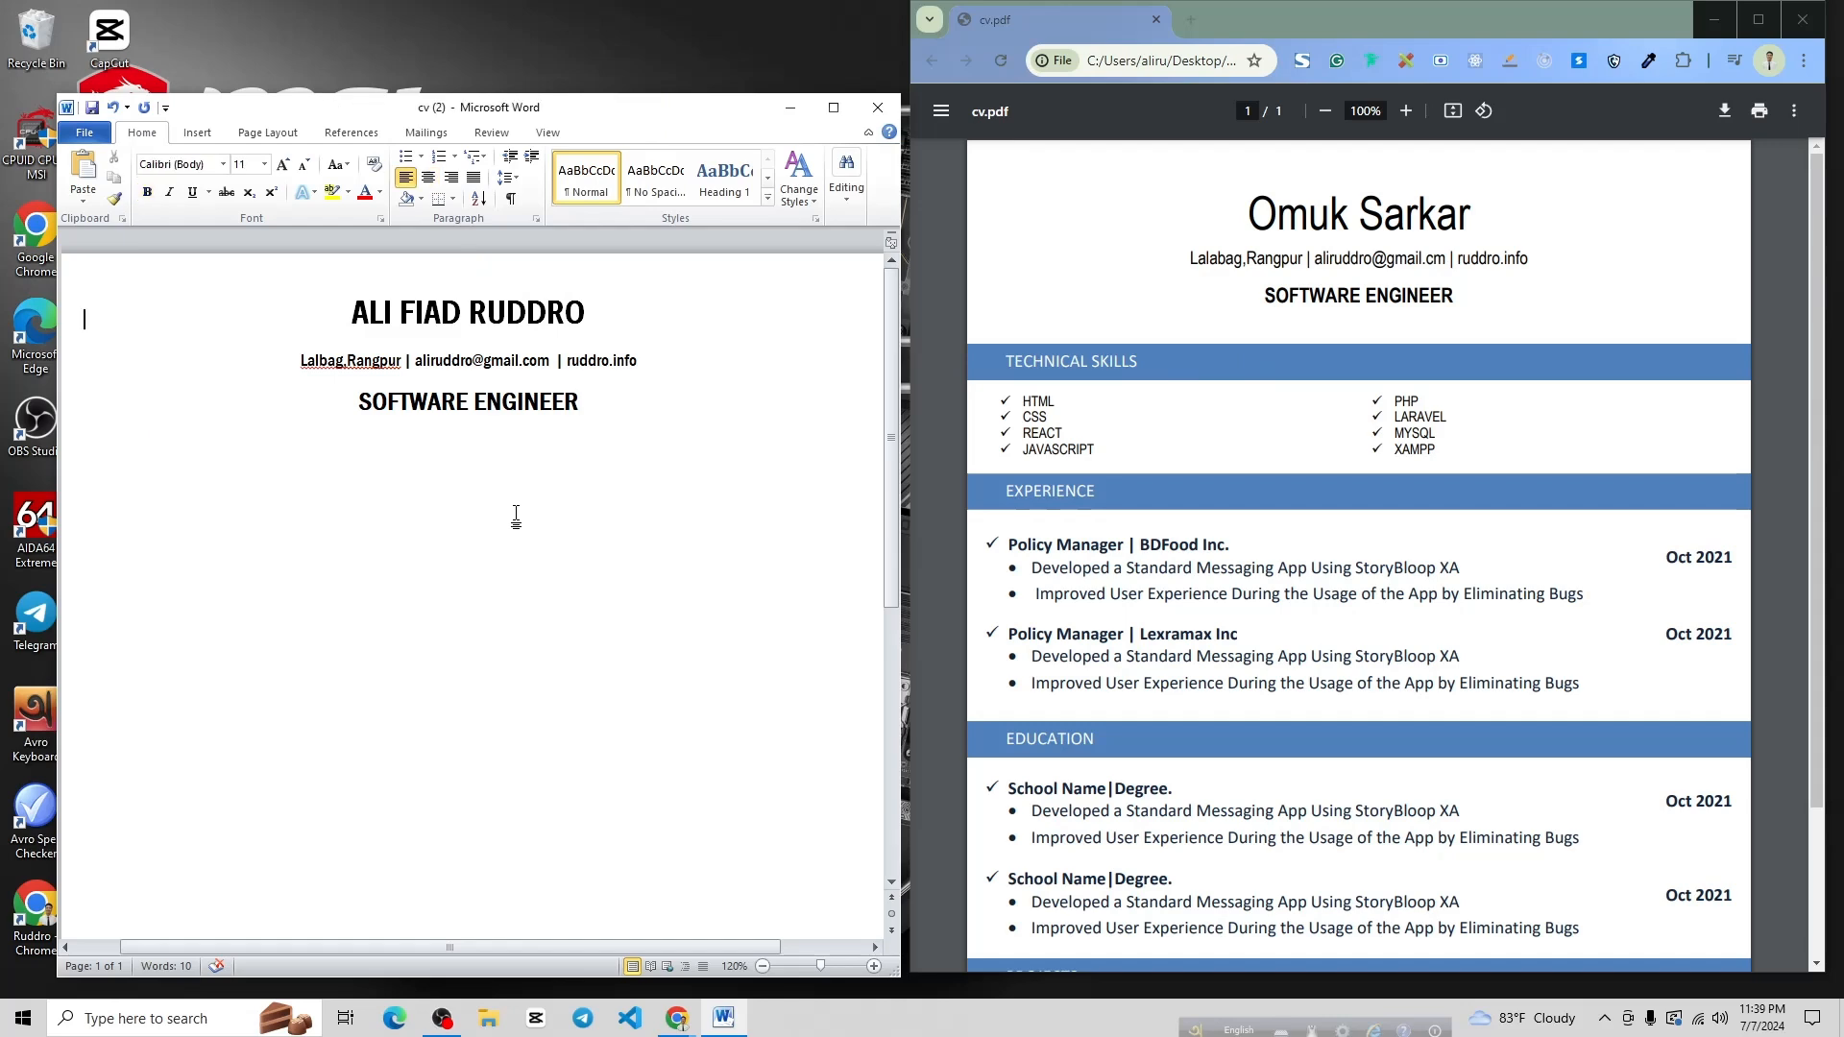
click(198, 135)
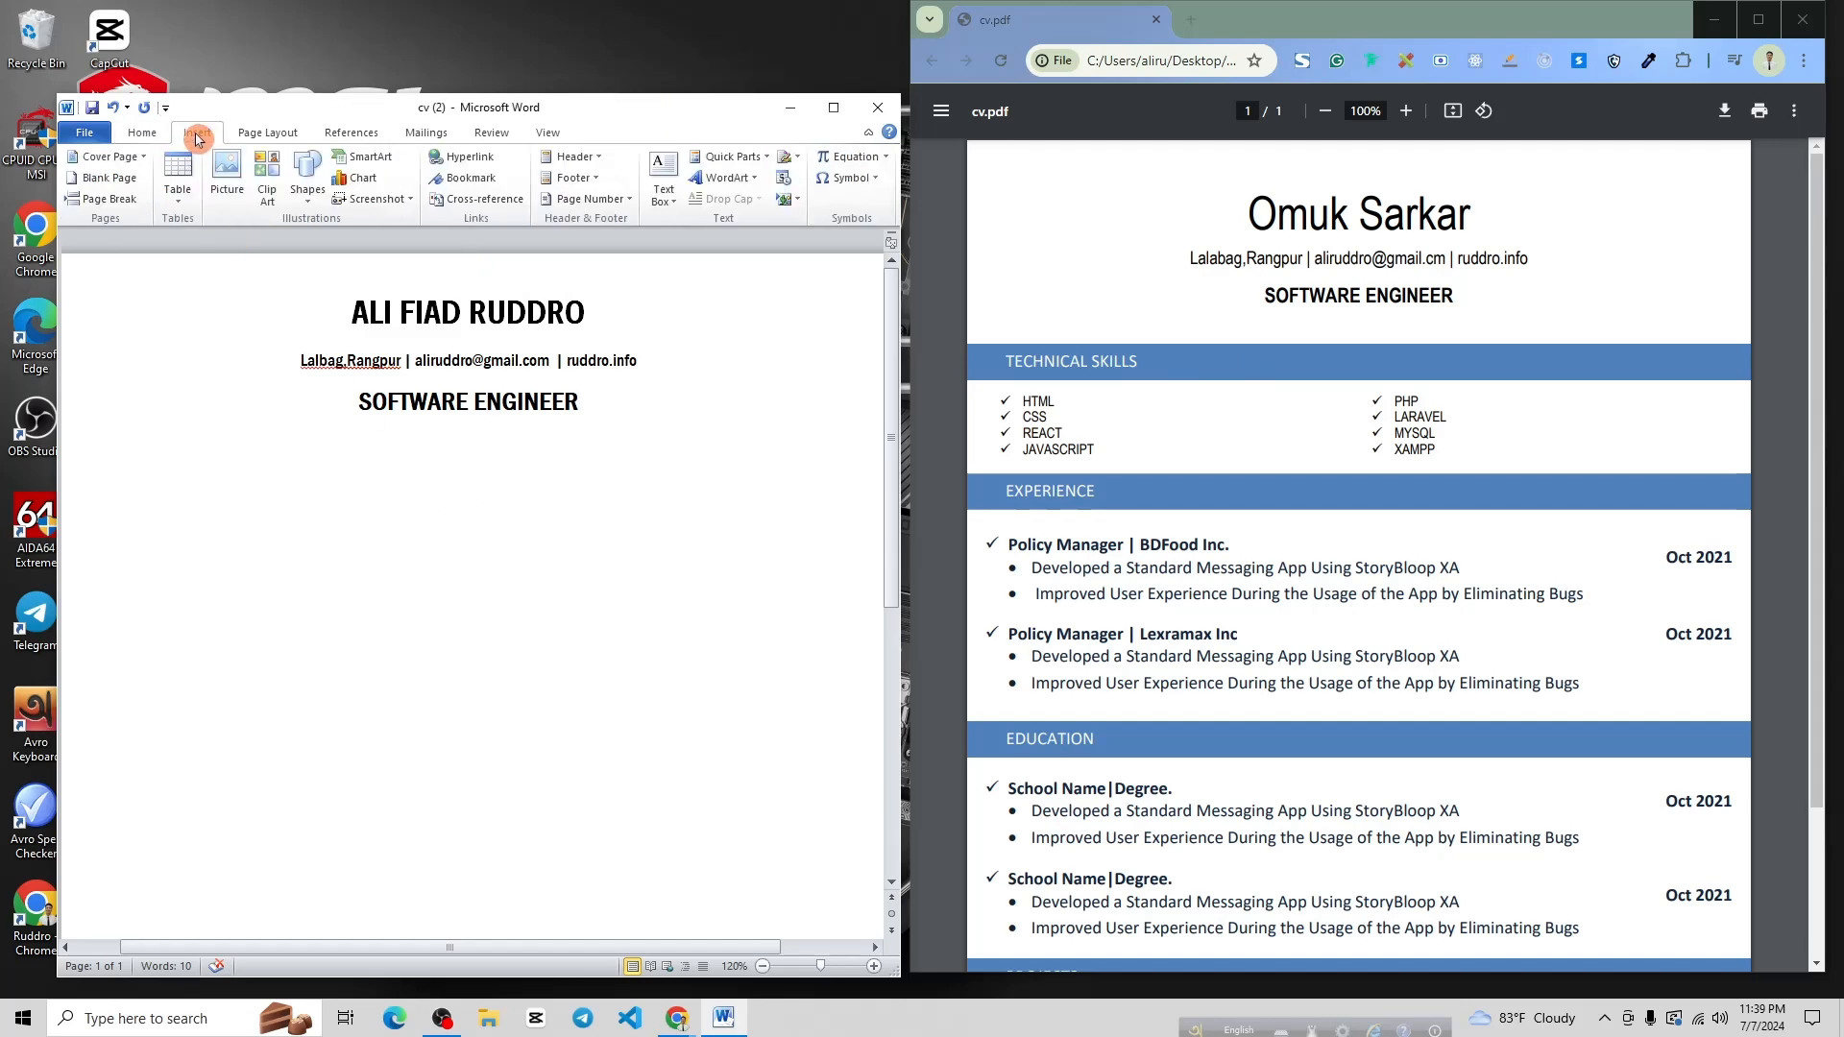
click(307, 178)
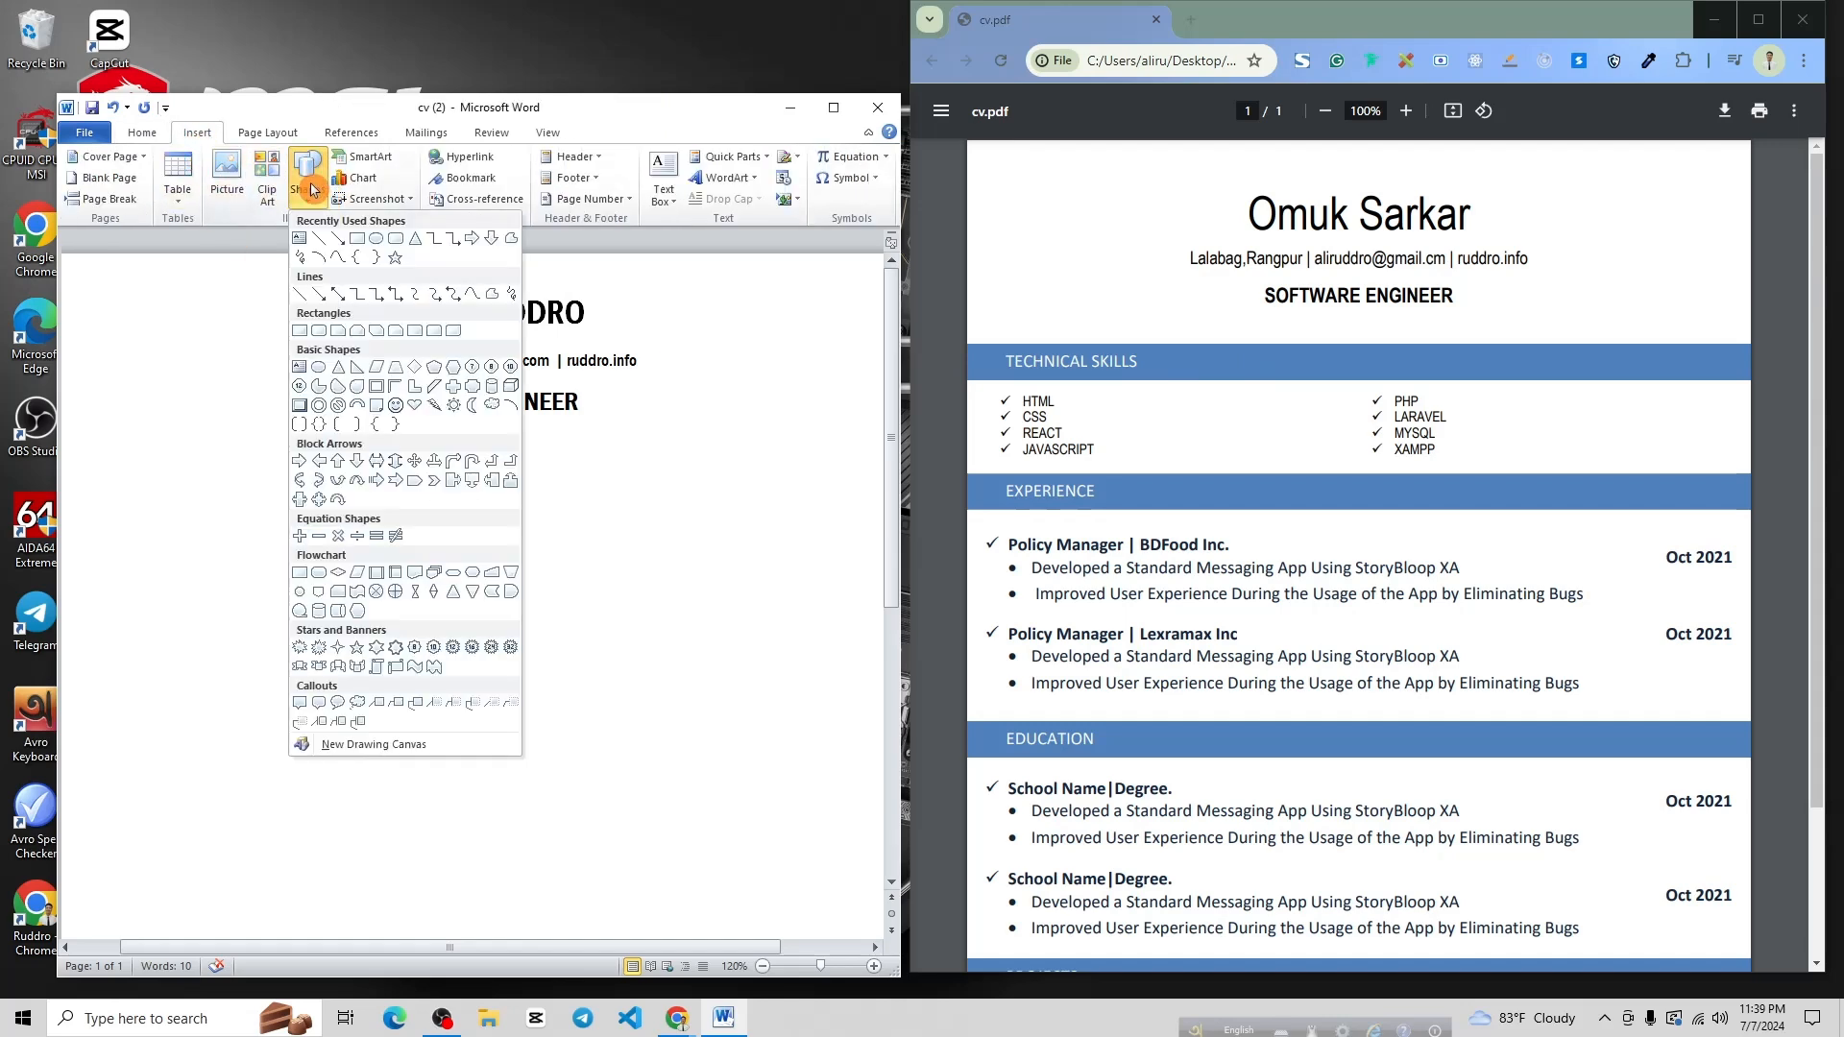
click(358, 242)
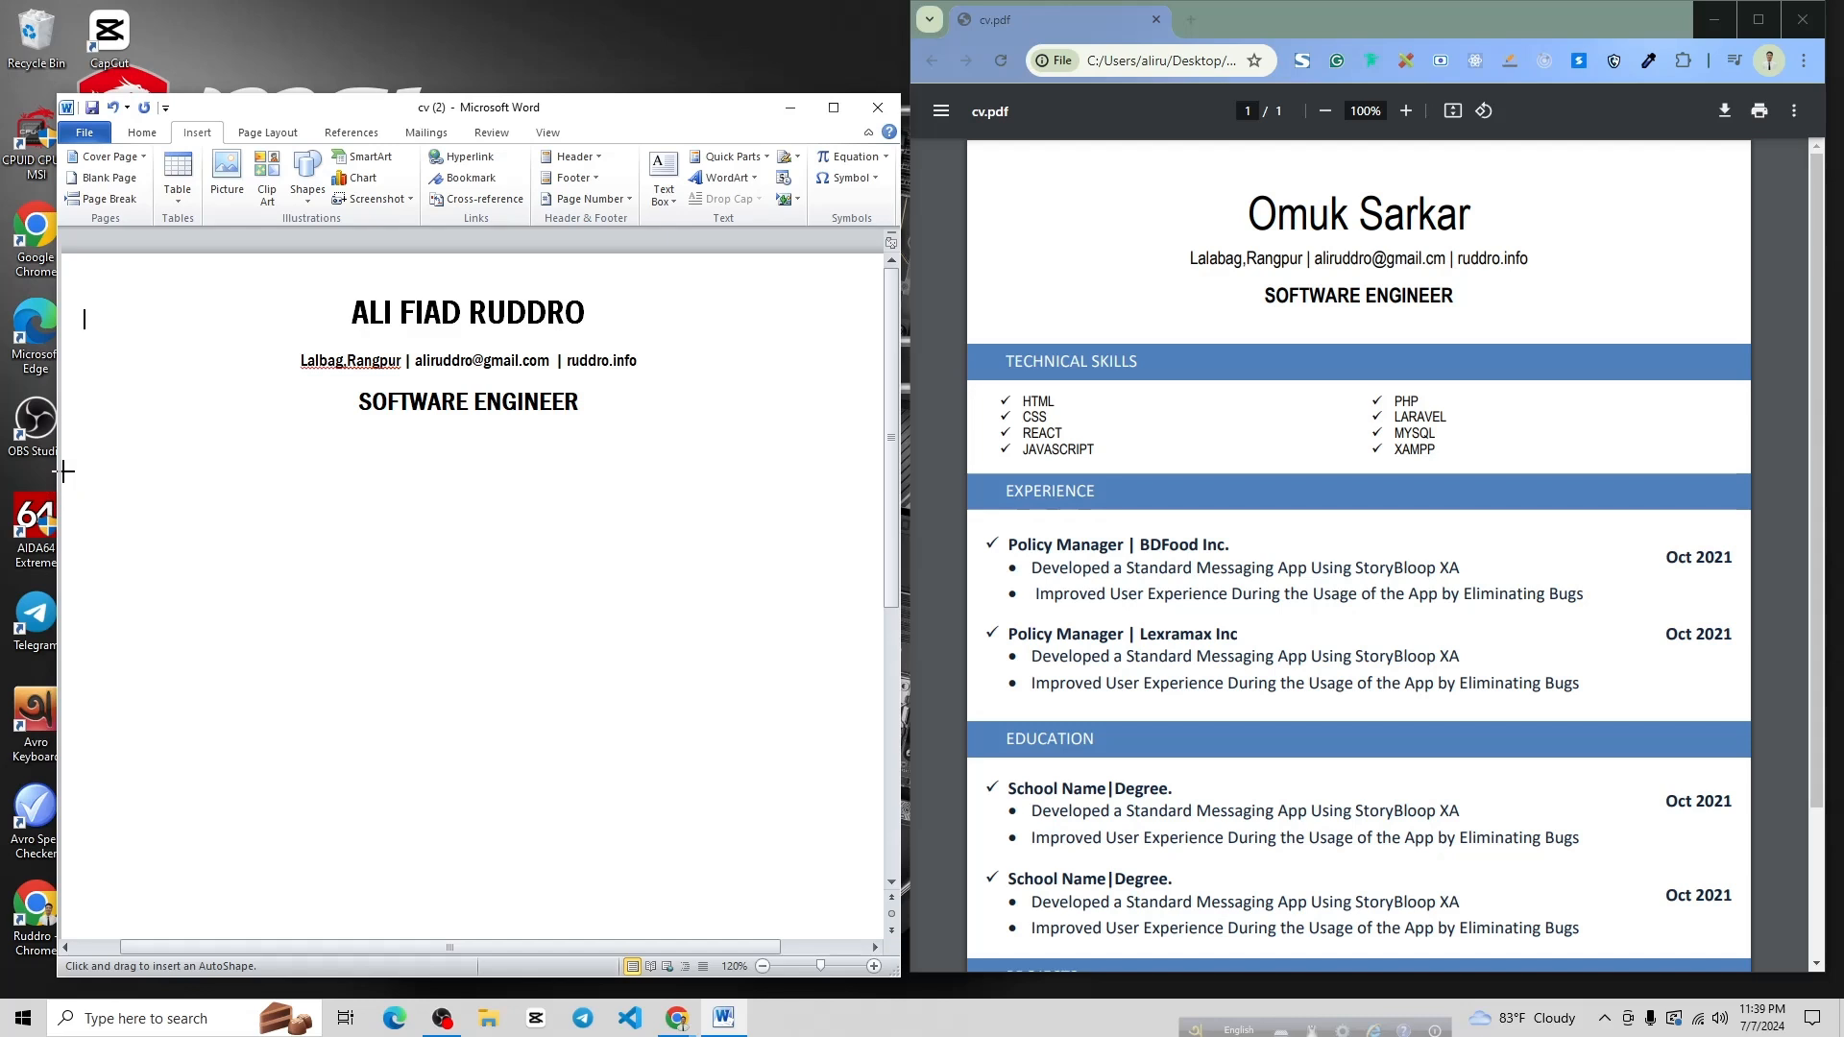
click(74, 474)
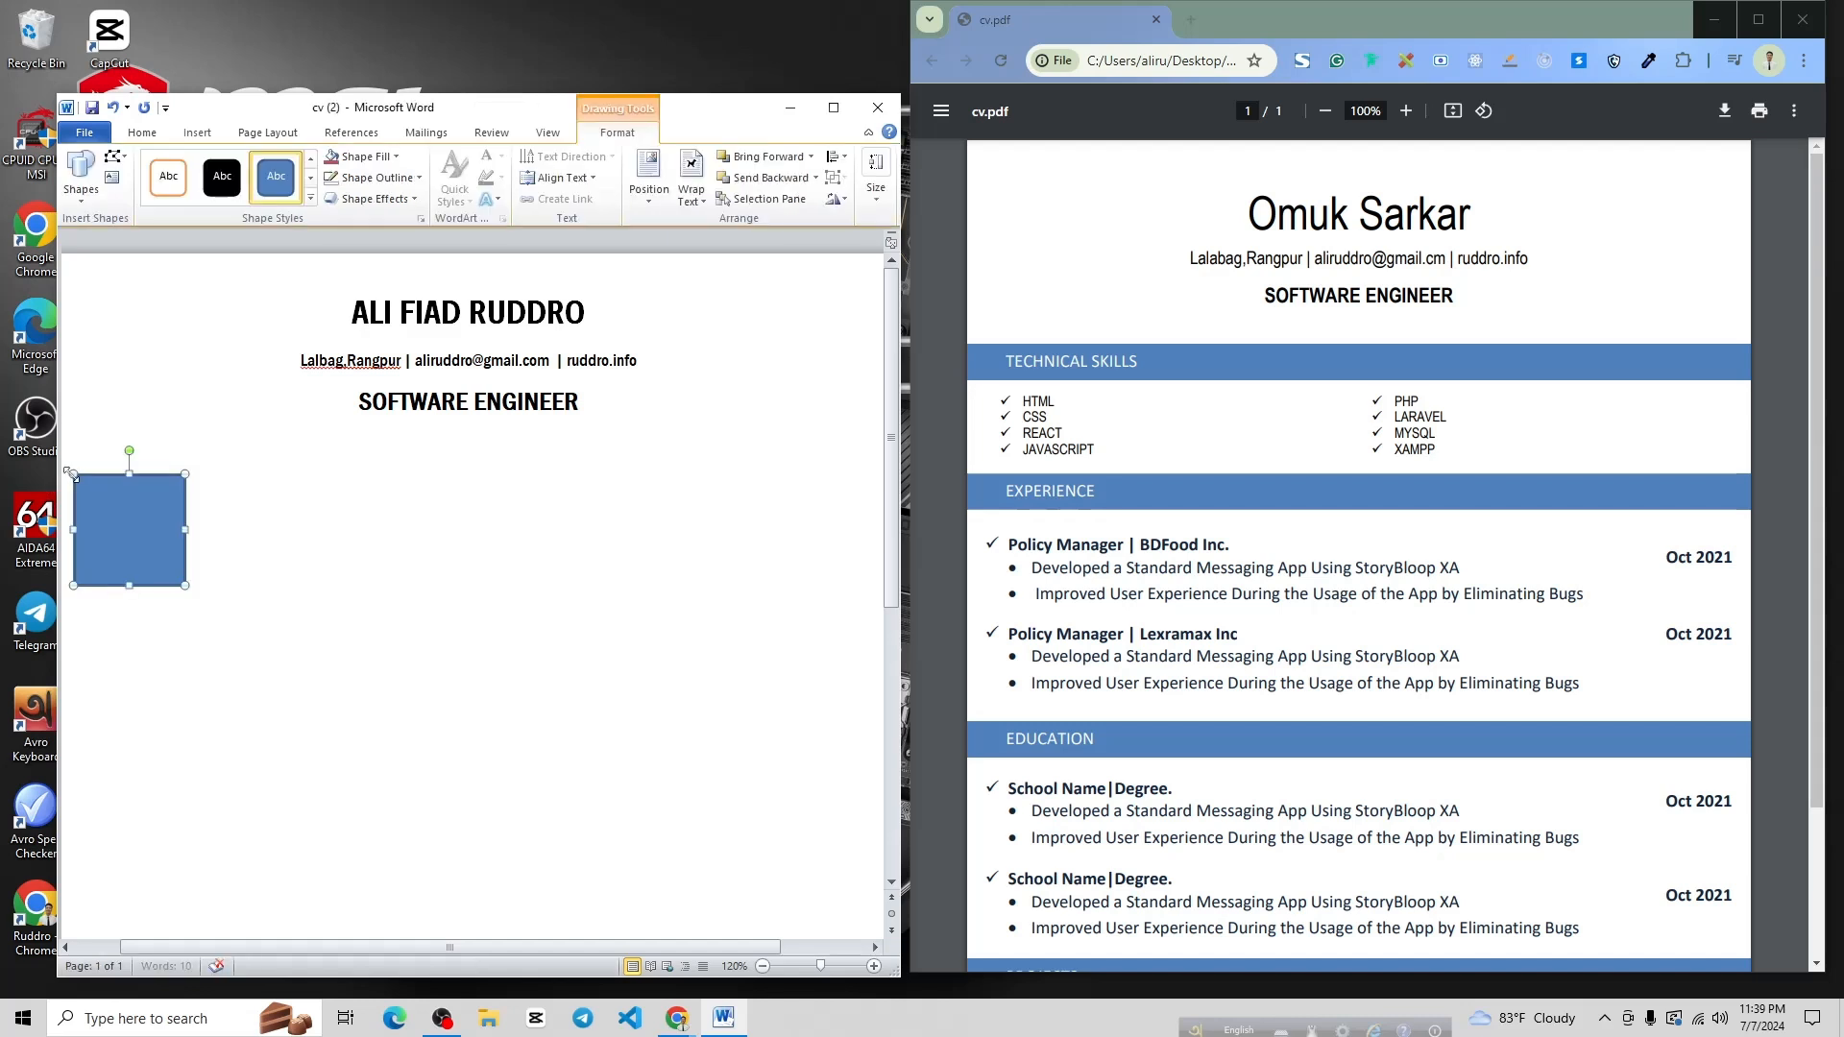
key(ctrl+z)
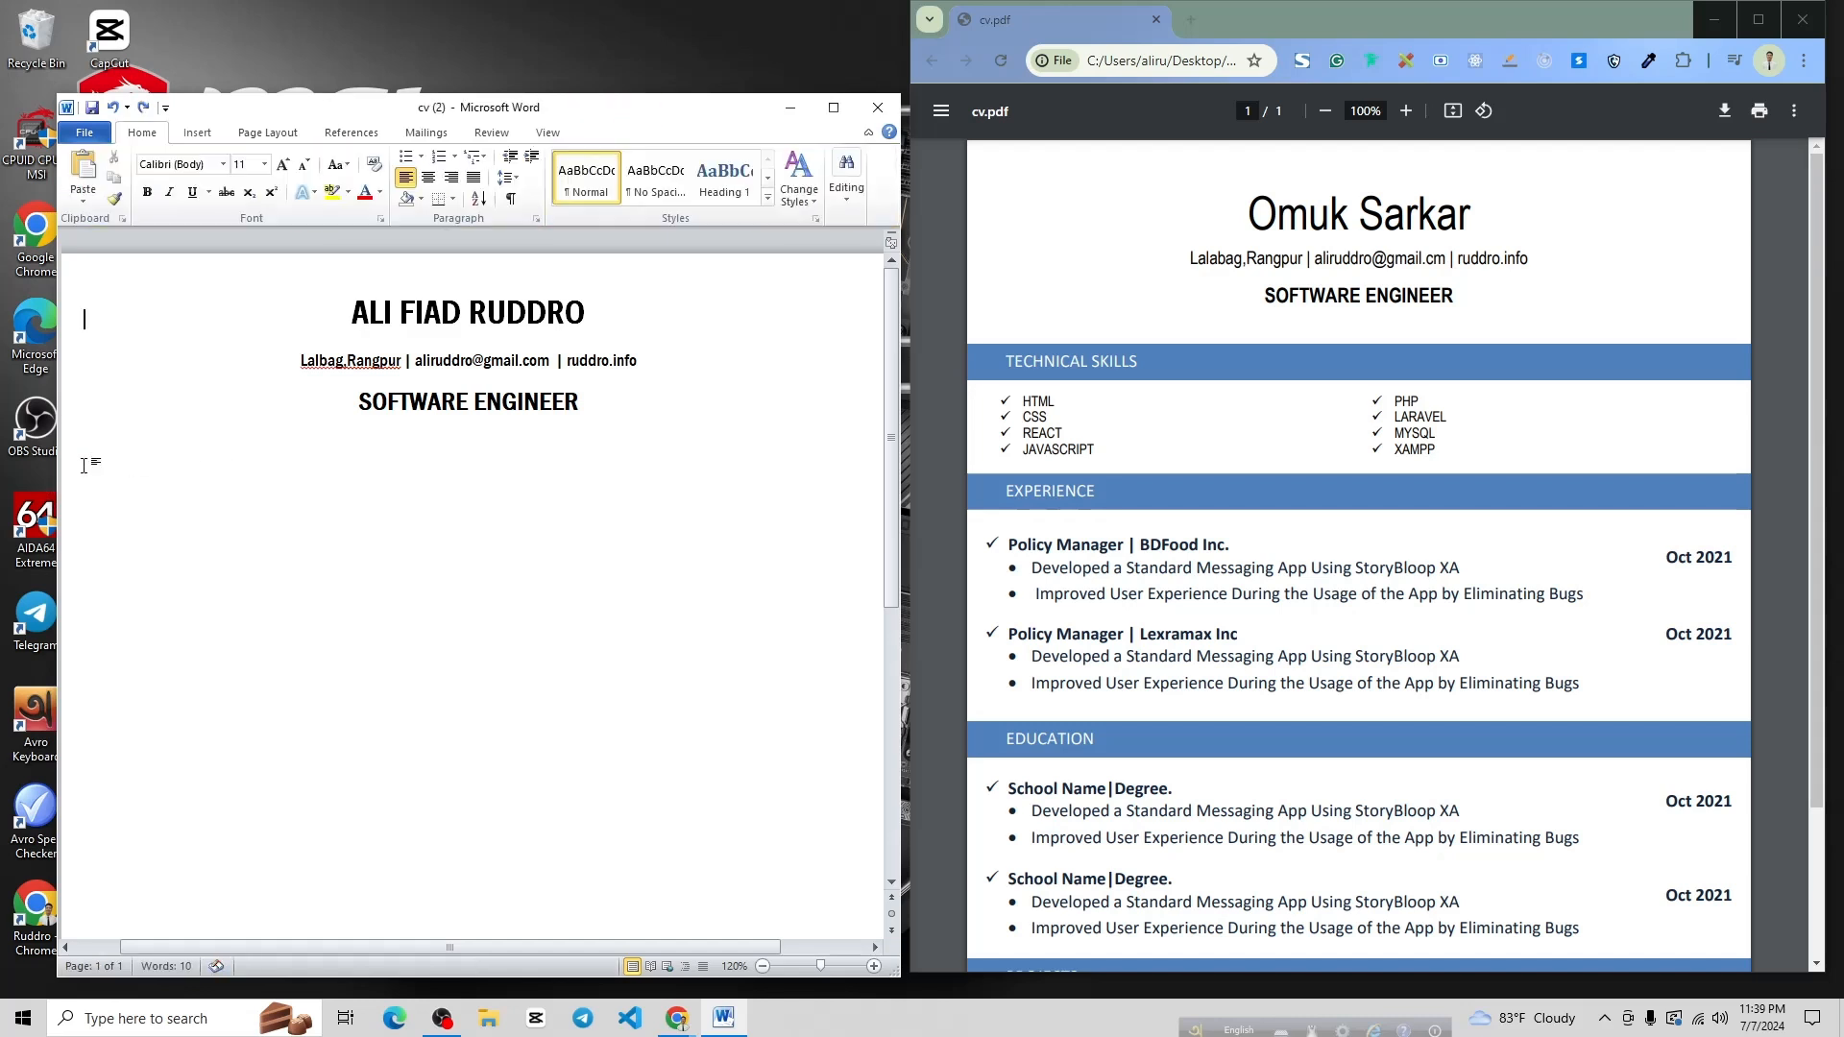
Draw a 0.37"-tall rectangle under SOFTWARE ENGINEER and stretch it to 8.56" page width
click(204, 133)
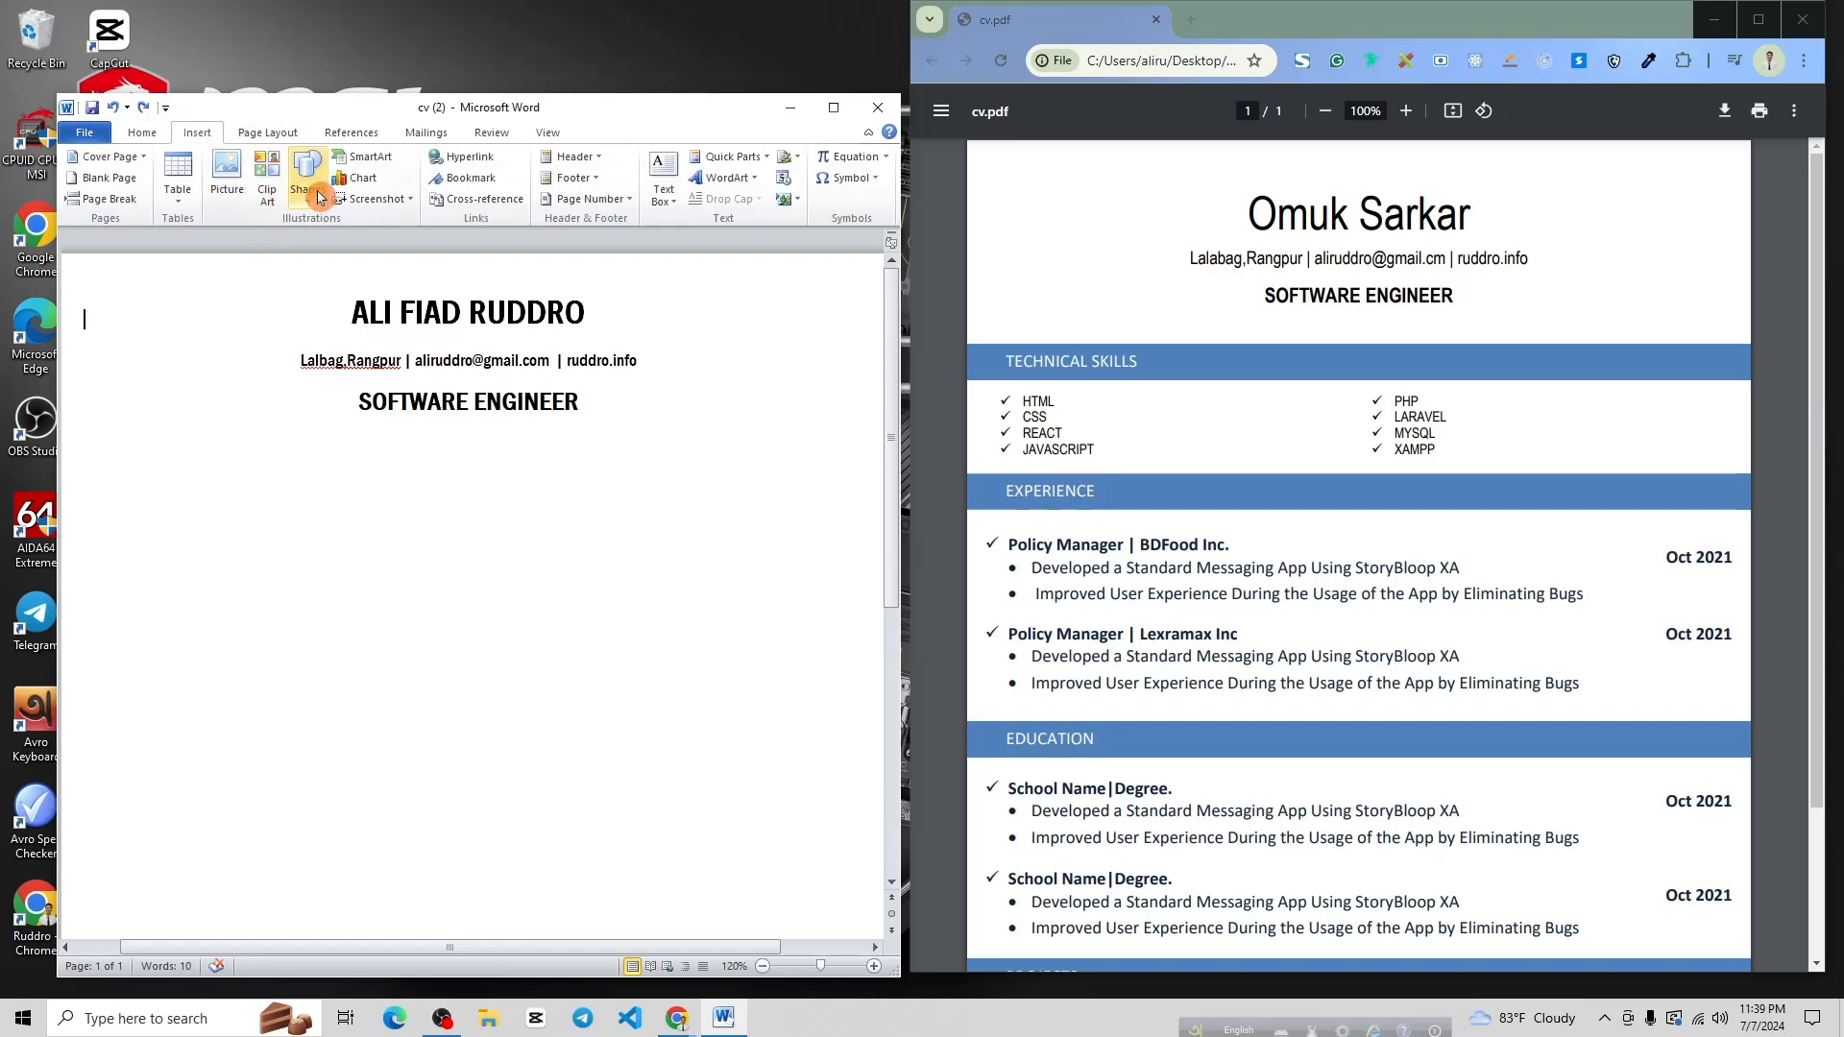
click(307, 182)
click(358, 240)
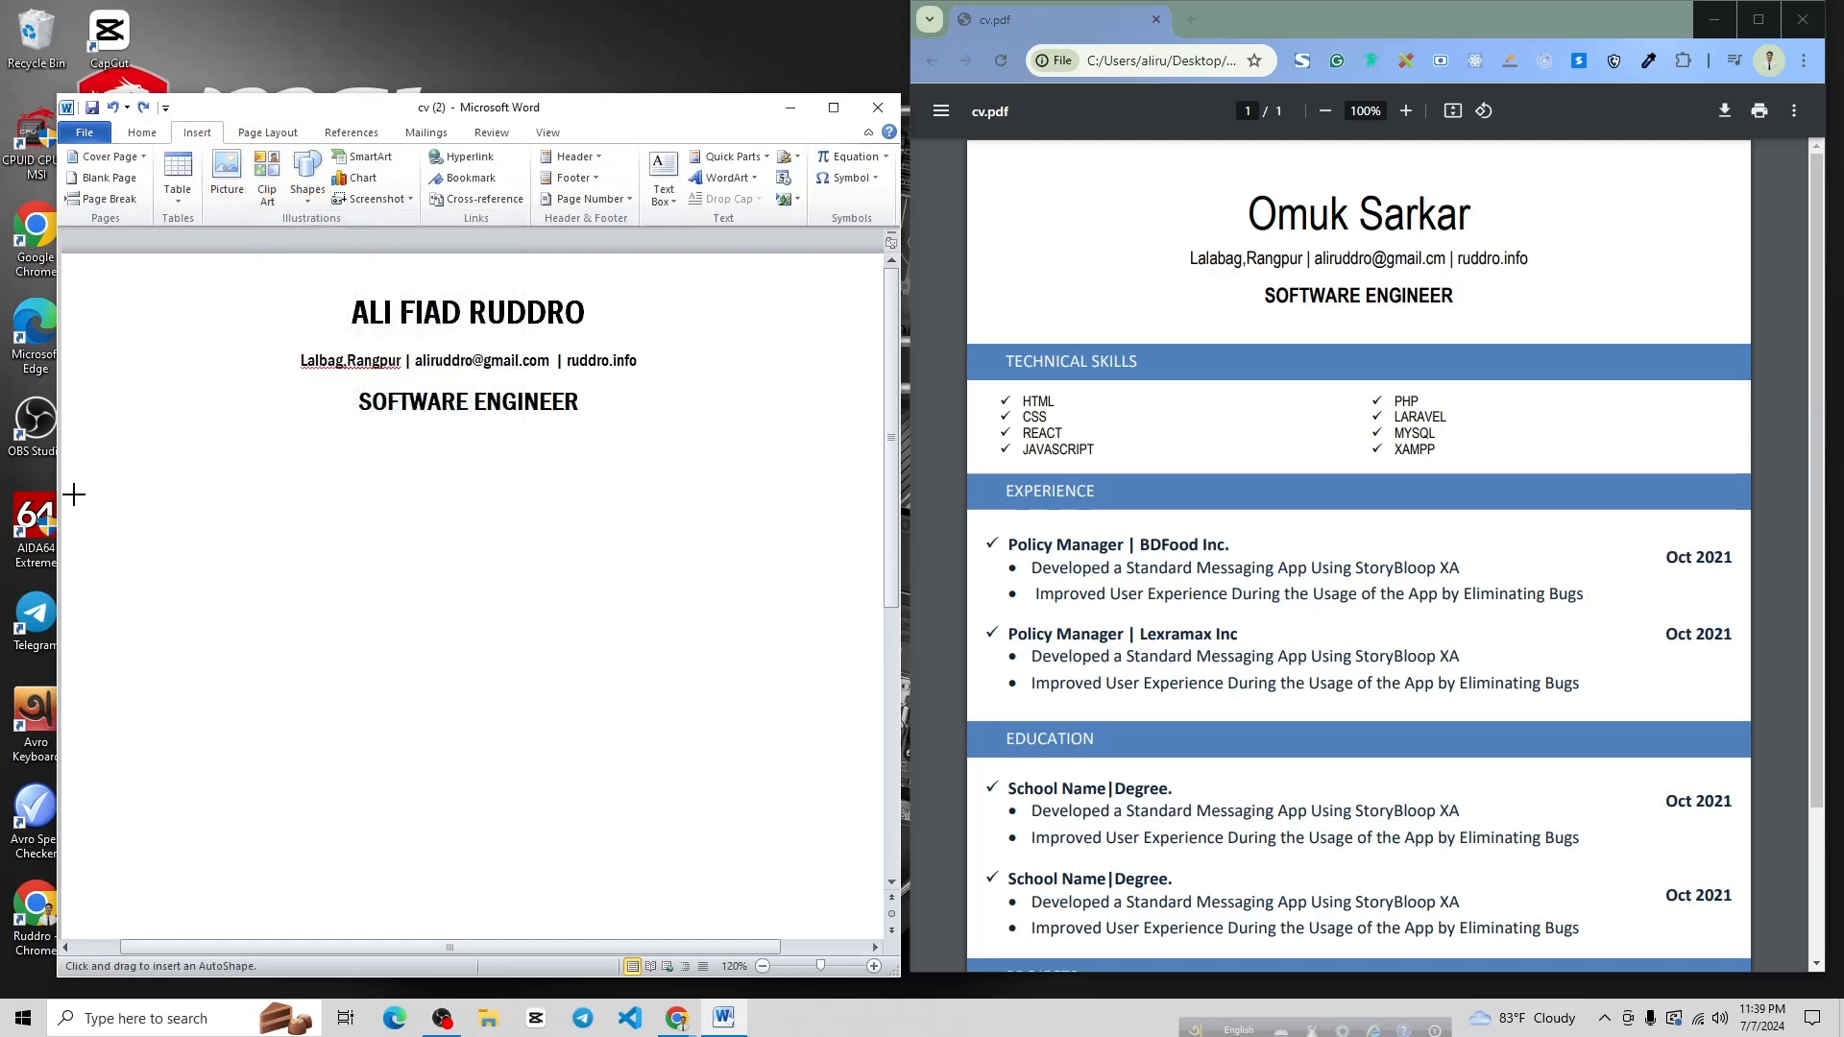
mouse_move(116, 480)
mouse_down()
mouse_move(872, 502)
mouse_move(857, 526)
mouse_up()
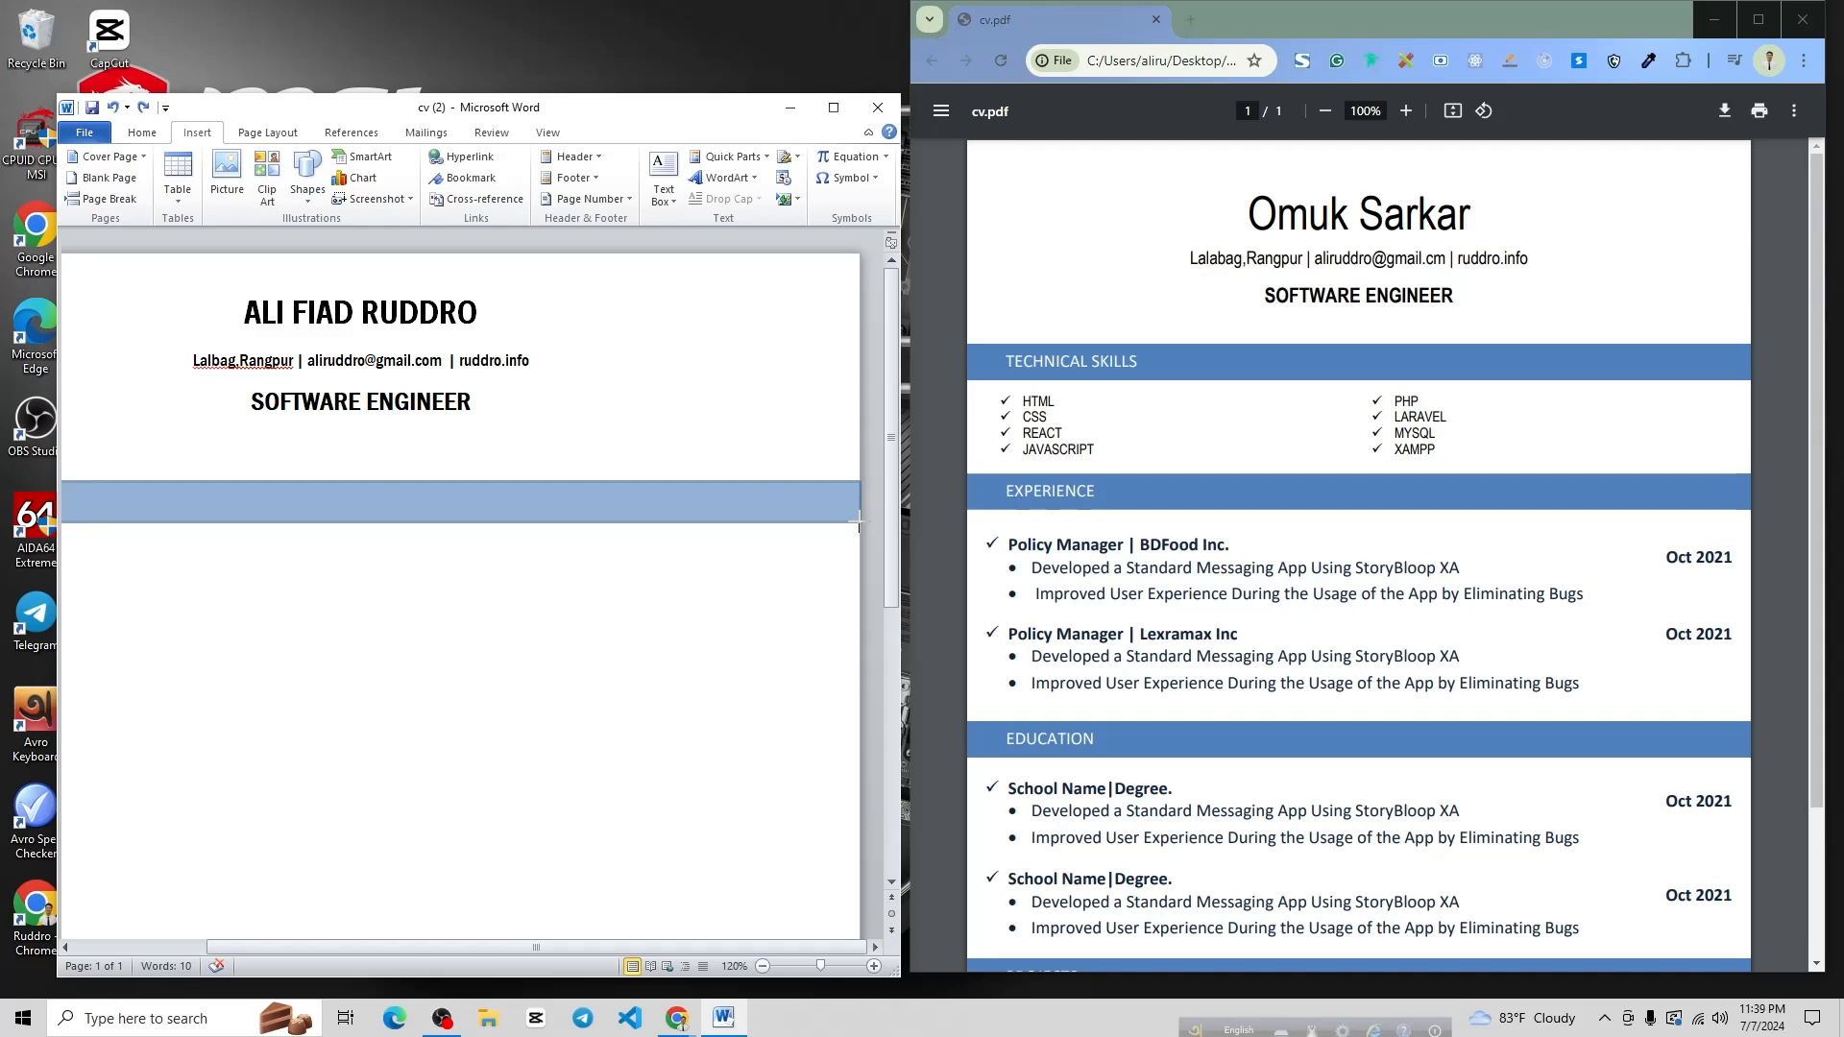
drag(857, 527, 857, 523)
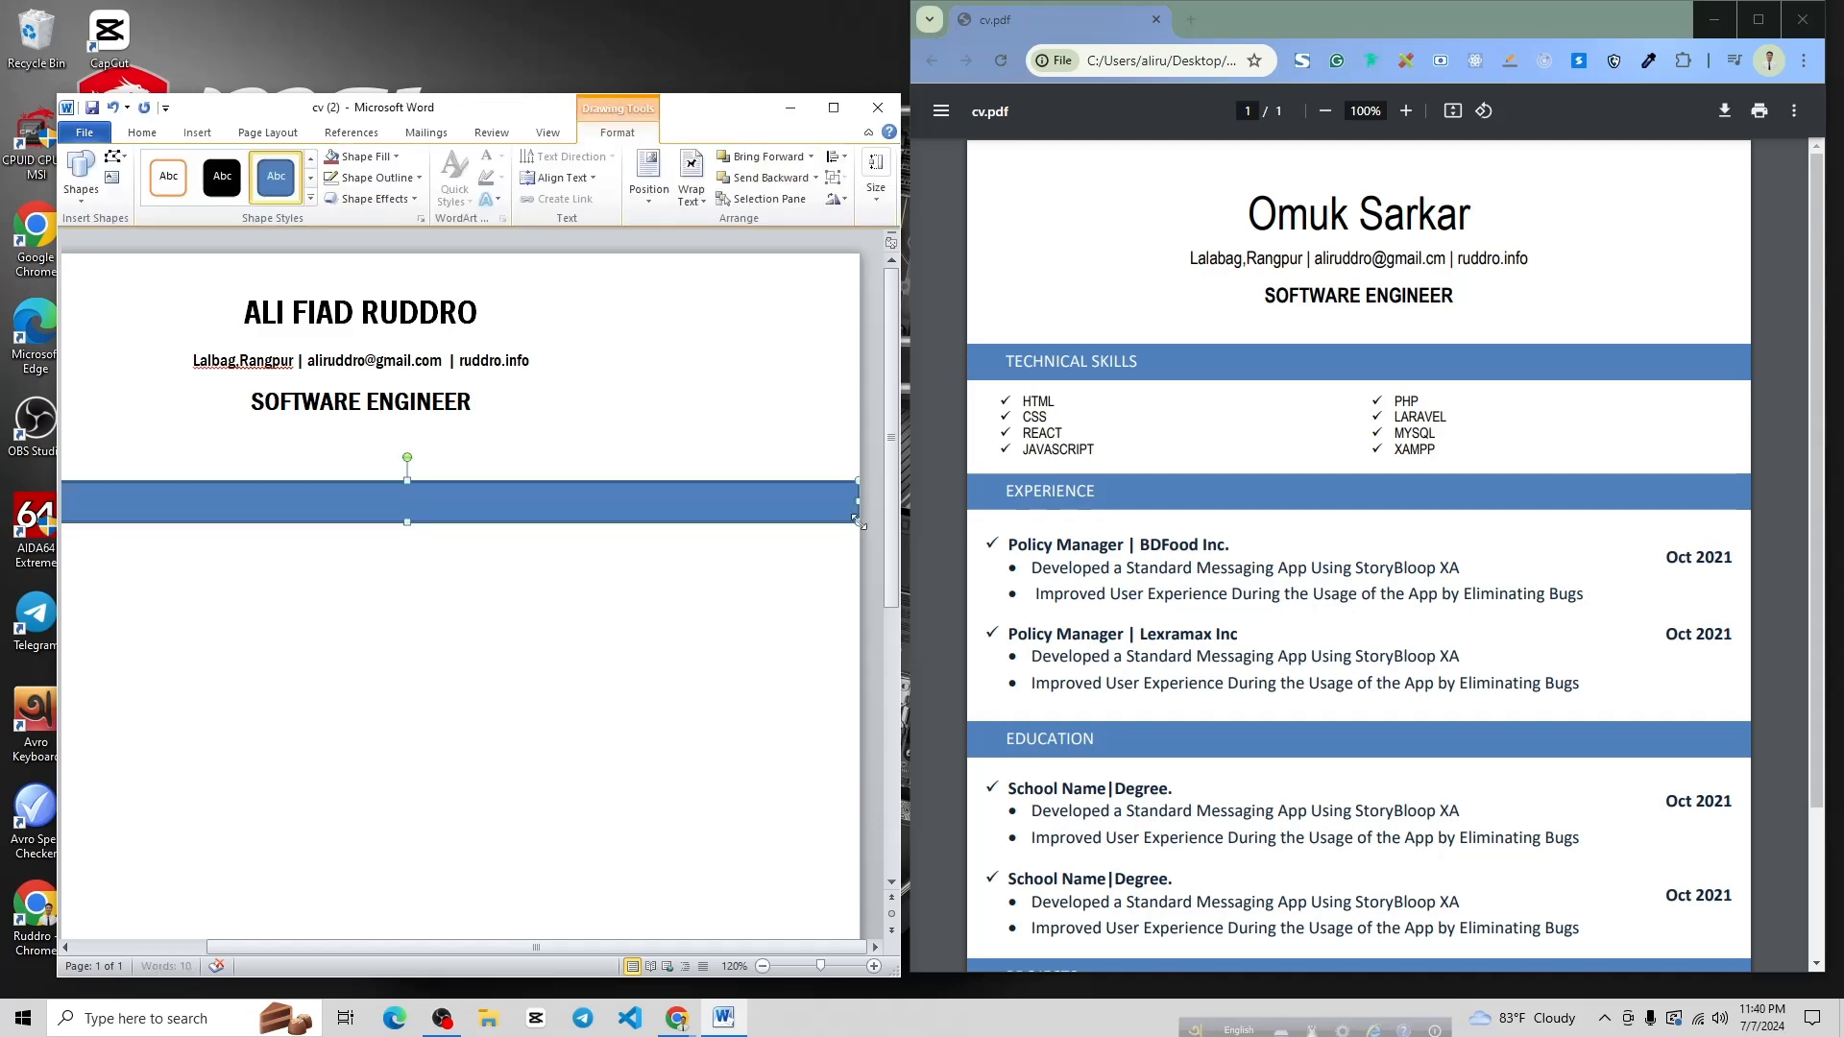
click(832, 114)
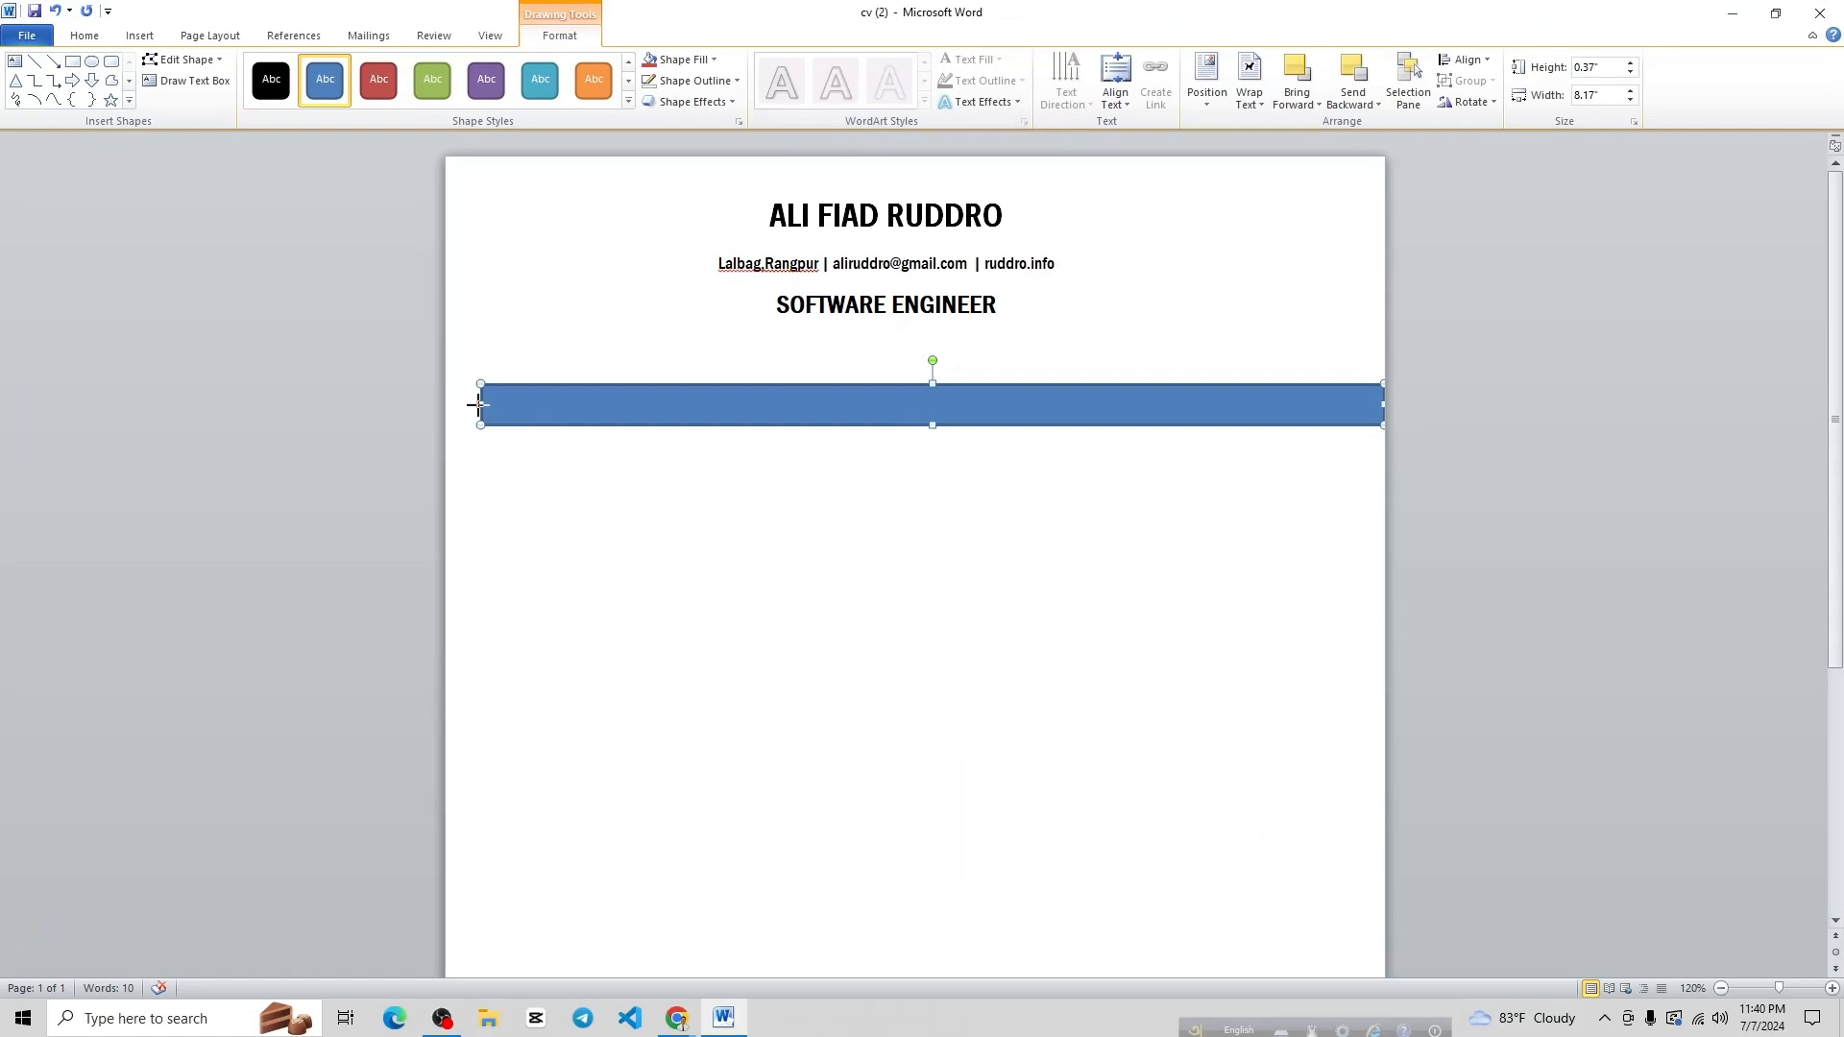
drag(480, 404, 445, 405)
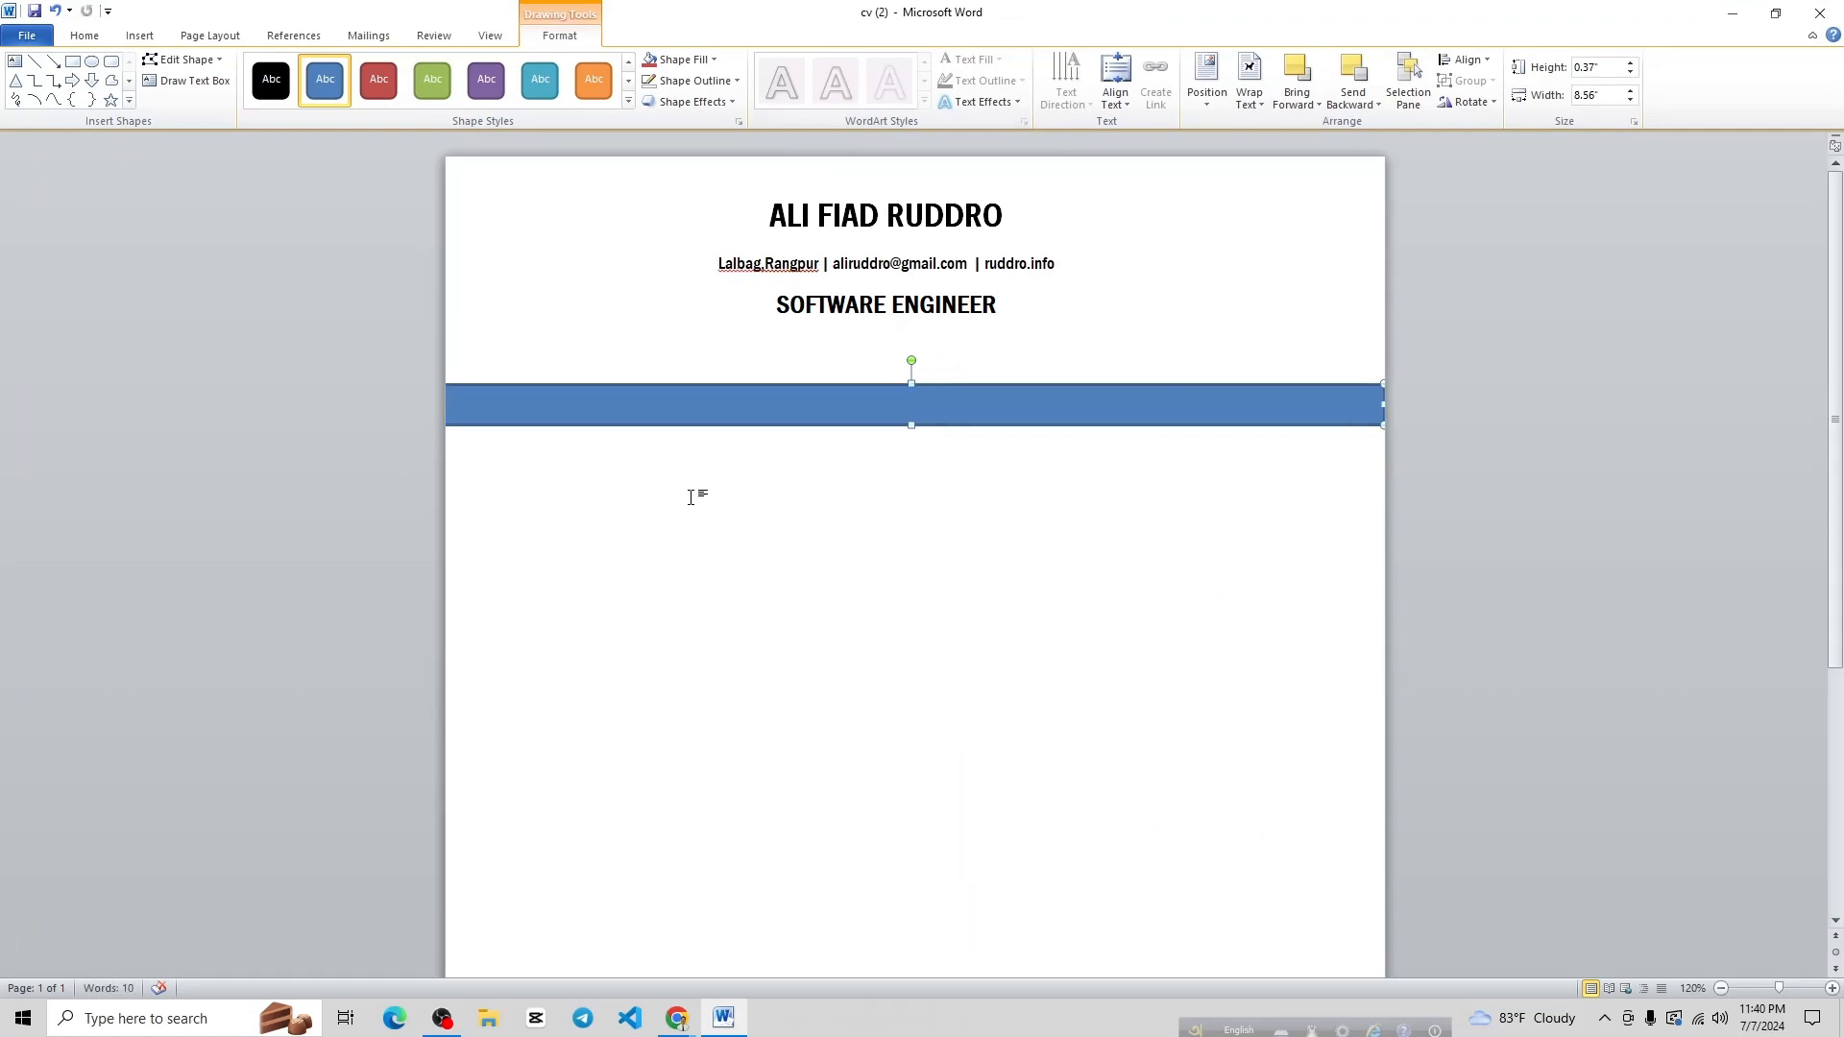
Nudge the bar's horizontal position with the arrow keys
click(614, 522)
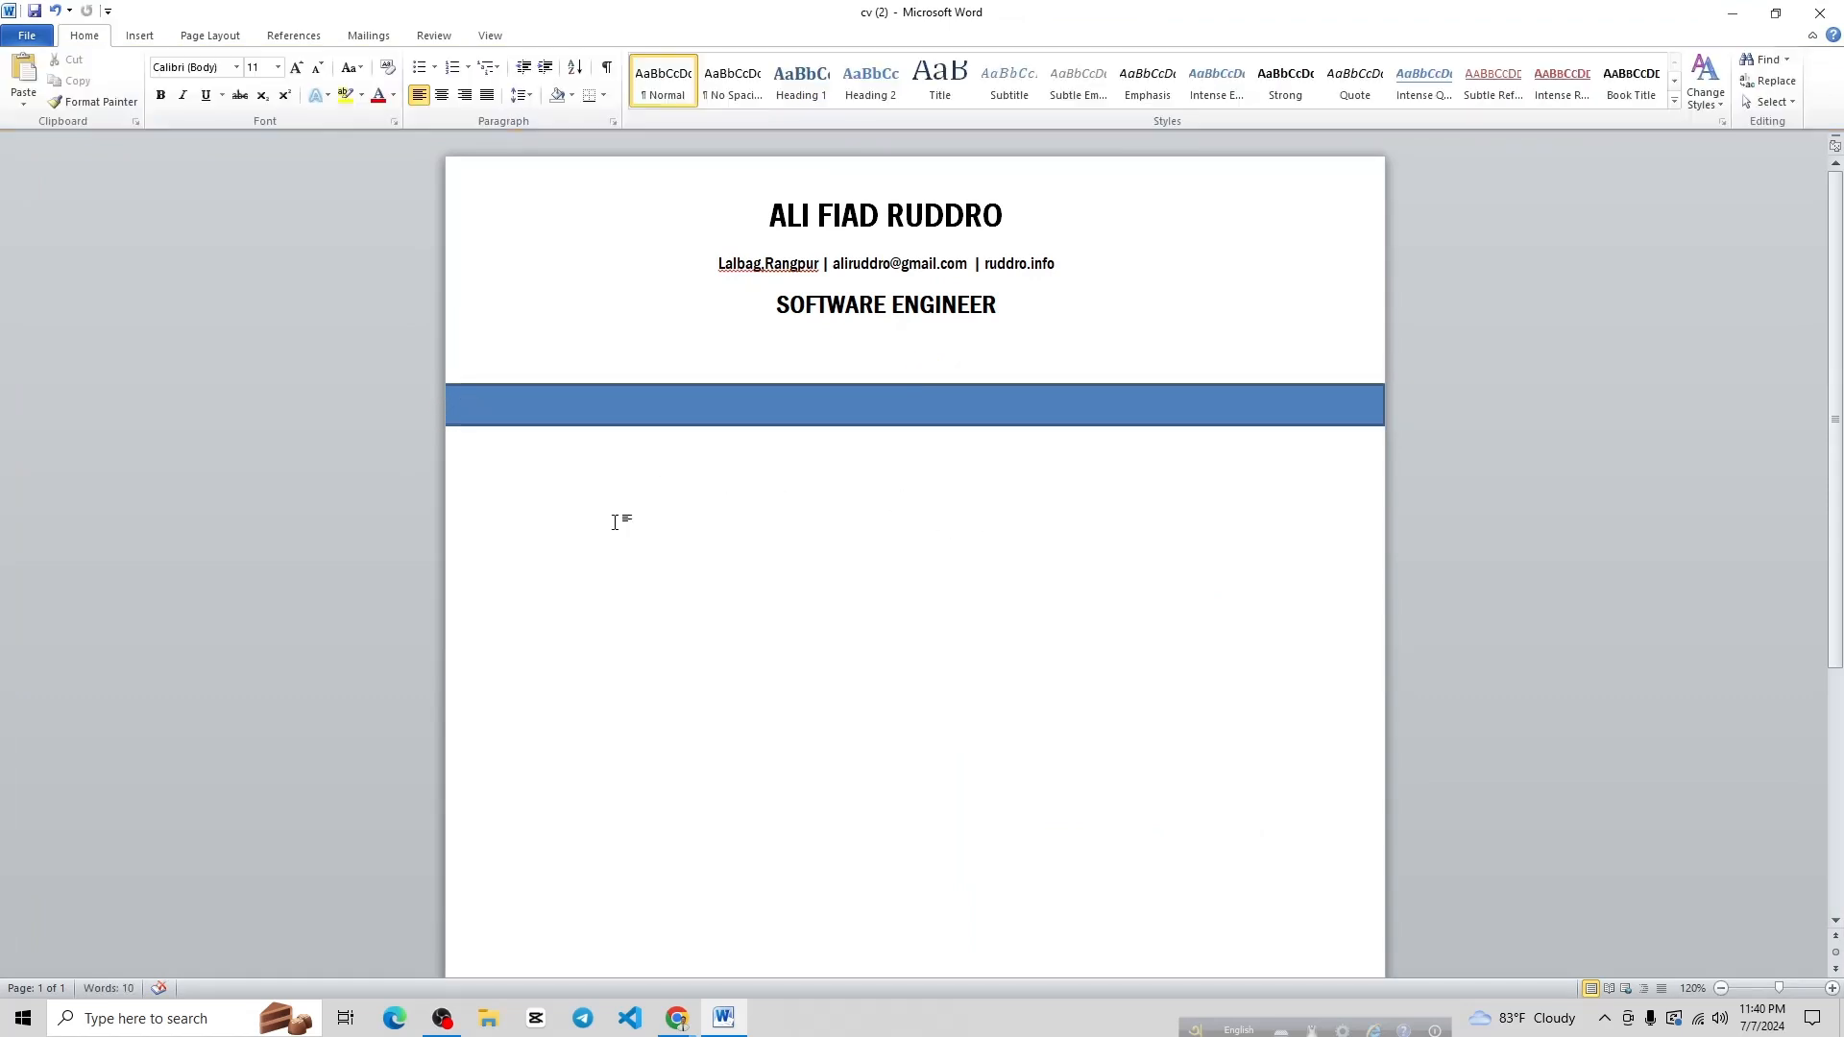
click(920, 405)
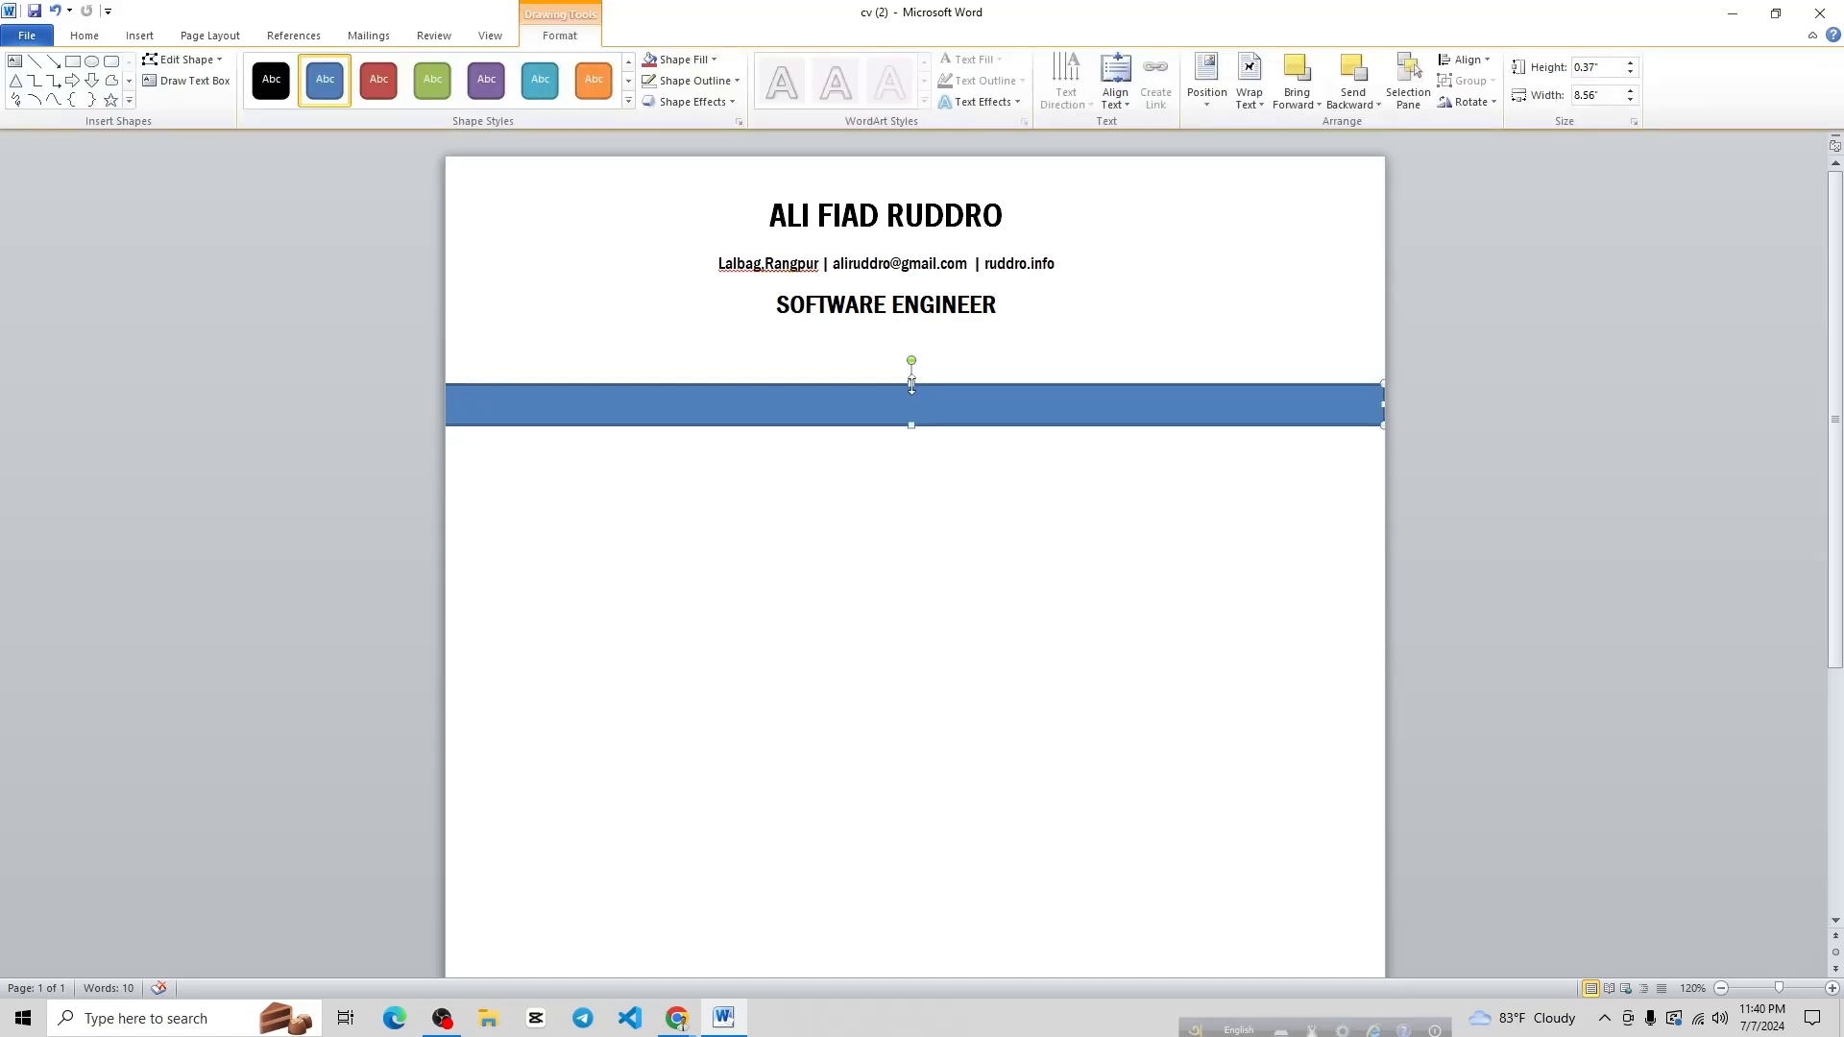
key(Left)
key(Left)
key(Left)
key(Left)
key(Left)
key(Left)
key(Left)
key(Left)
key(Right)
key(Right)
key(Right)
key(Right)
key(Left)
click(947, 514)
click(915, 398)
Fill the bar with Light Blue, keeping its existing dark outline
click(721, 61)
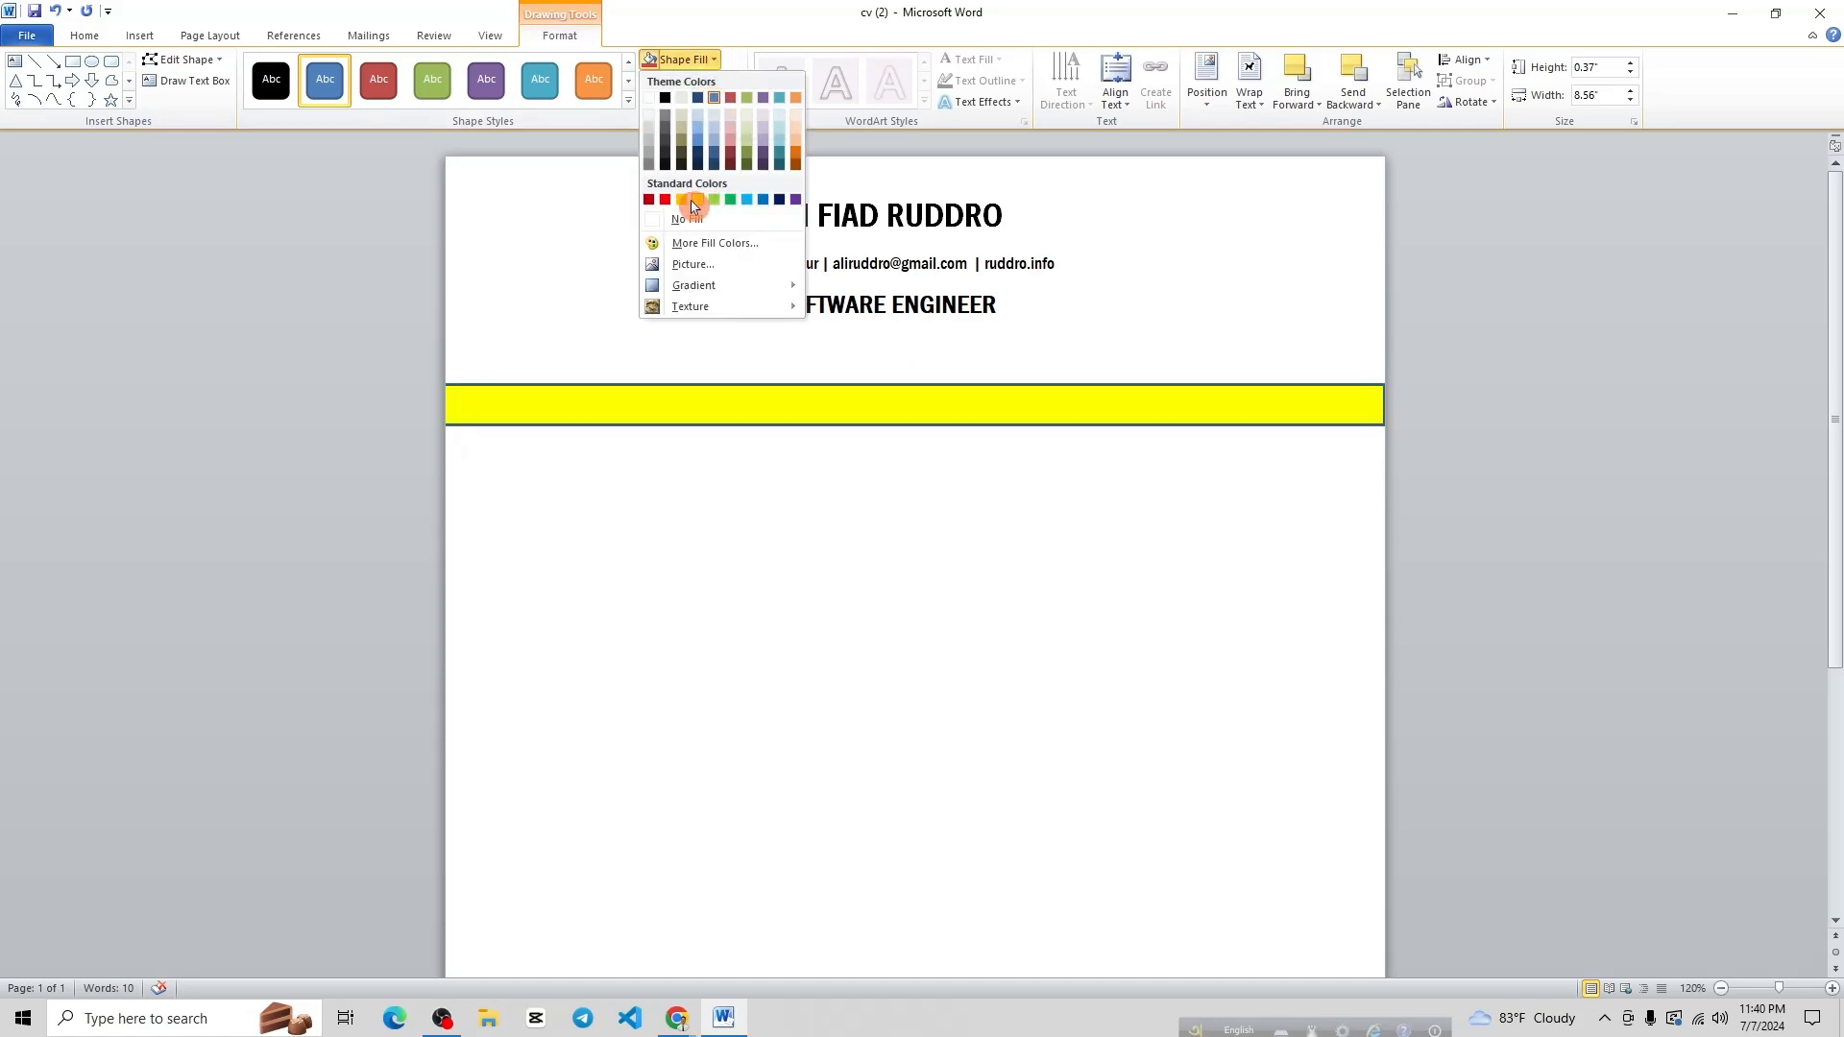
click(747, 202)
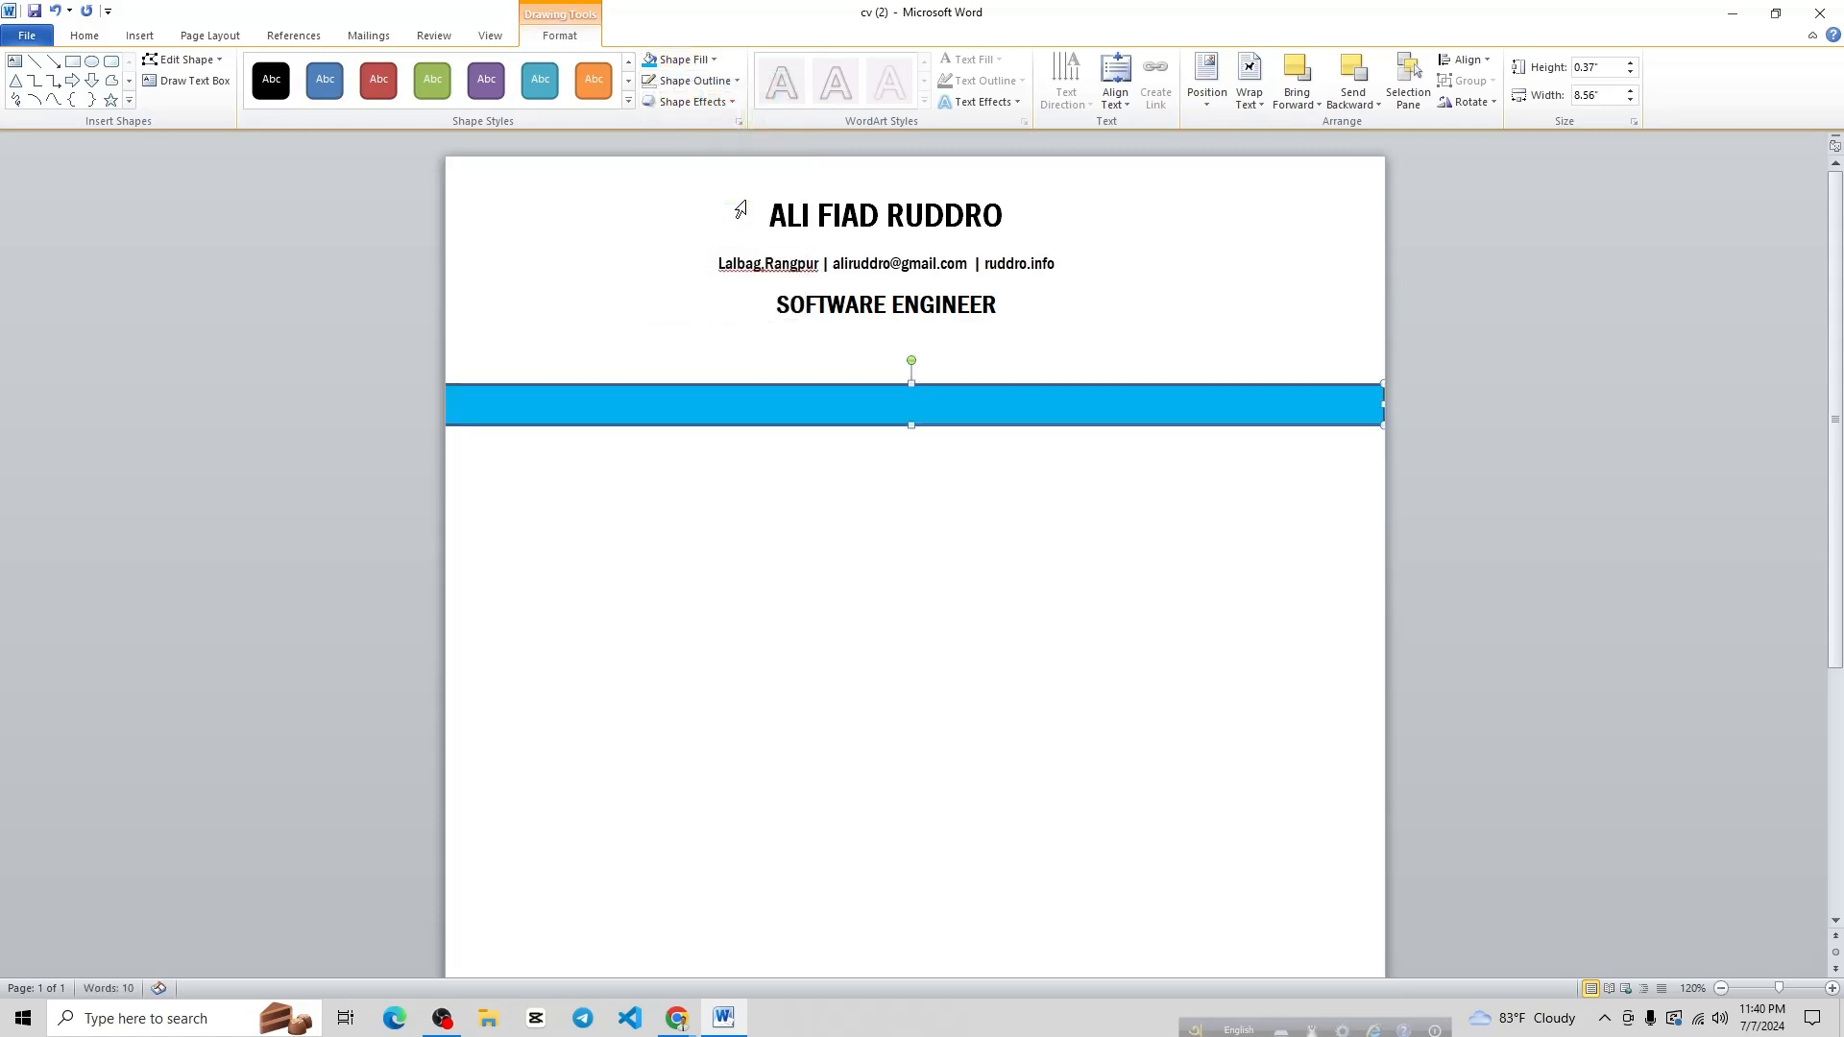
click(716, 81)
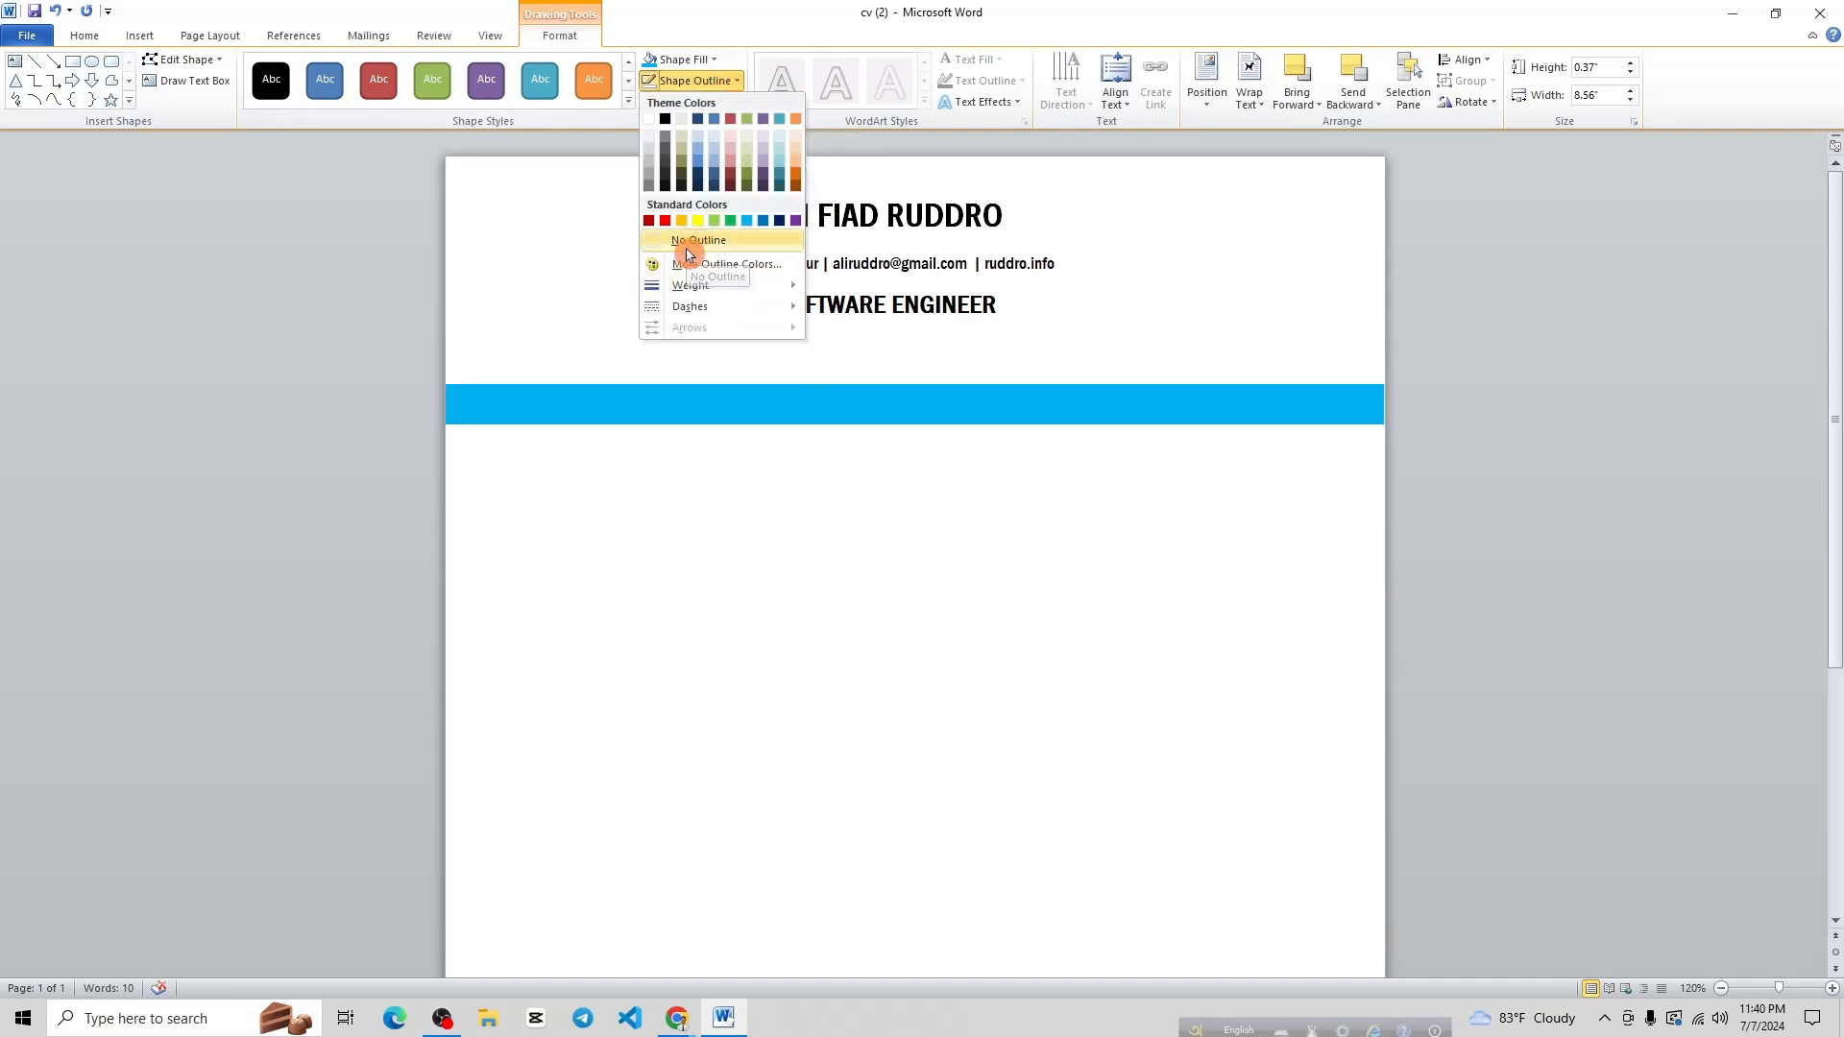
click(698, 193)
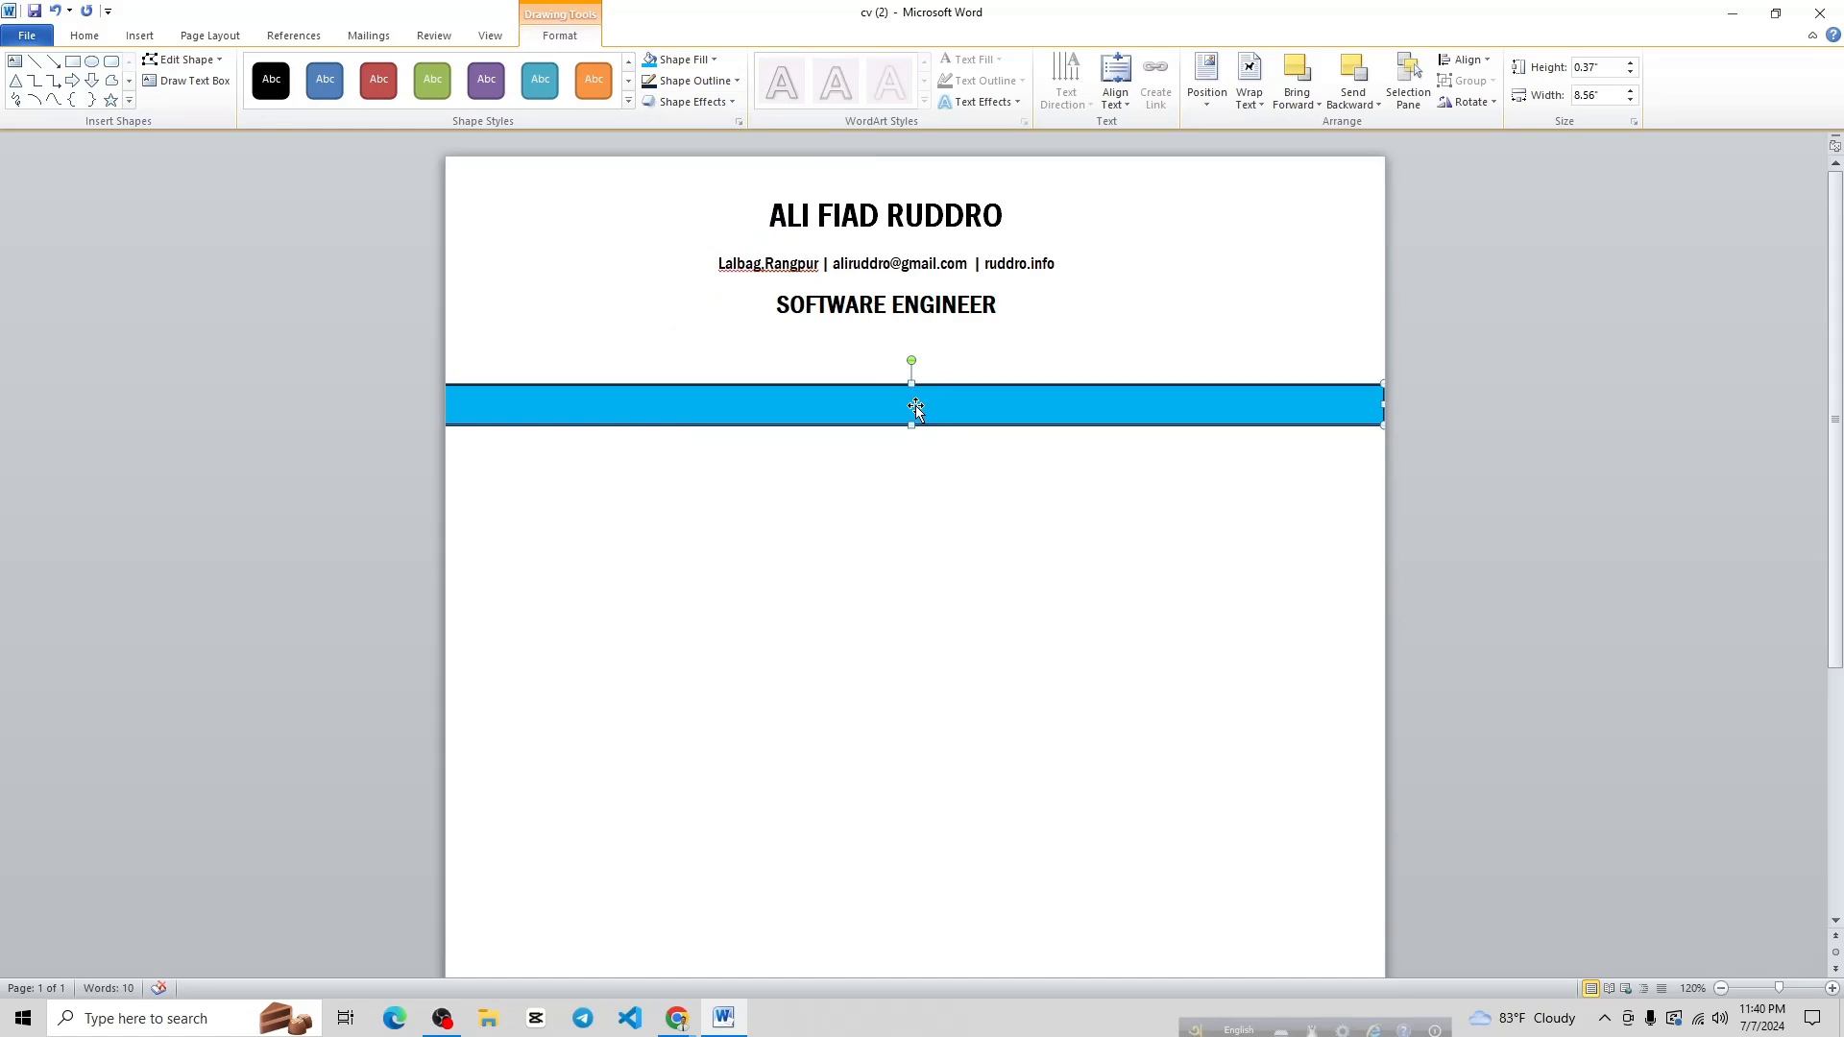
Type the label 'My Skills' into the light blue bar
text(Skills)
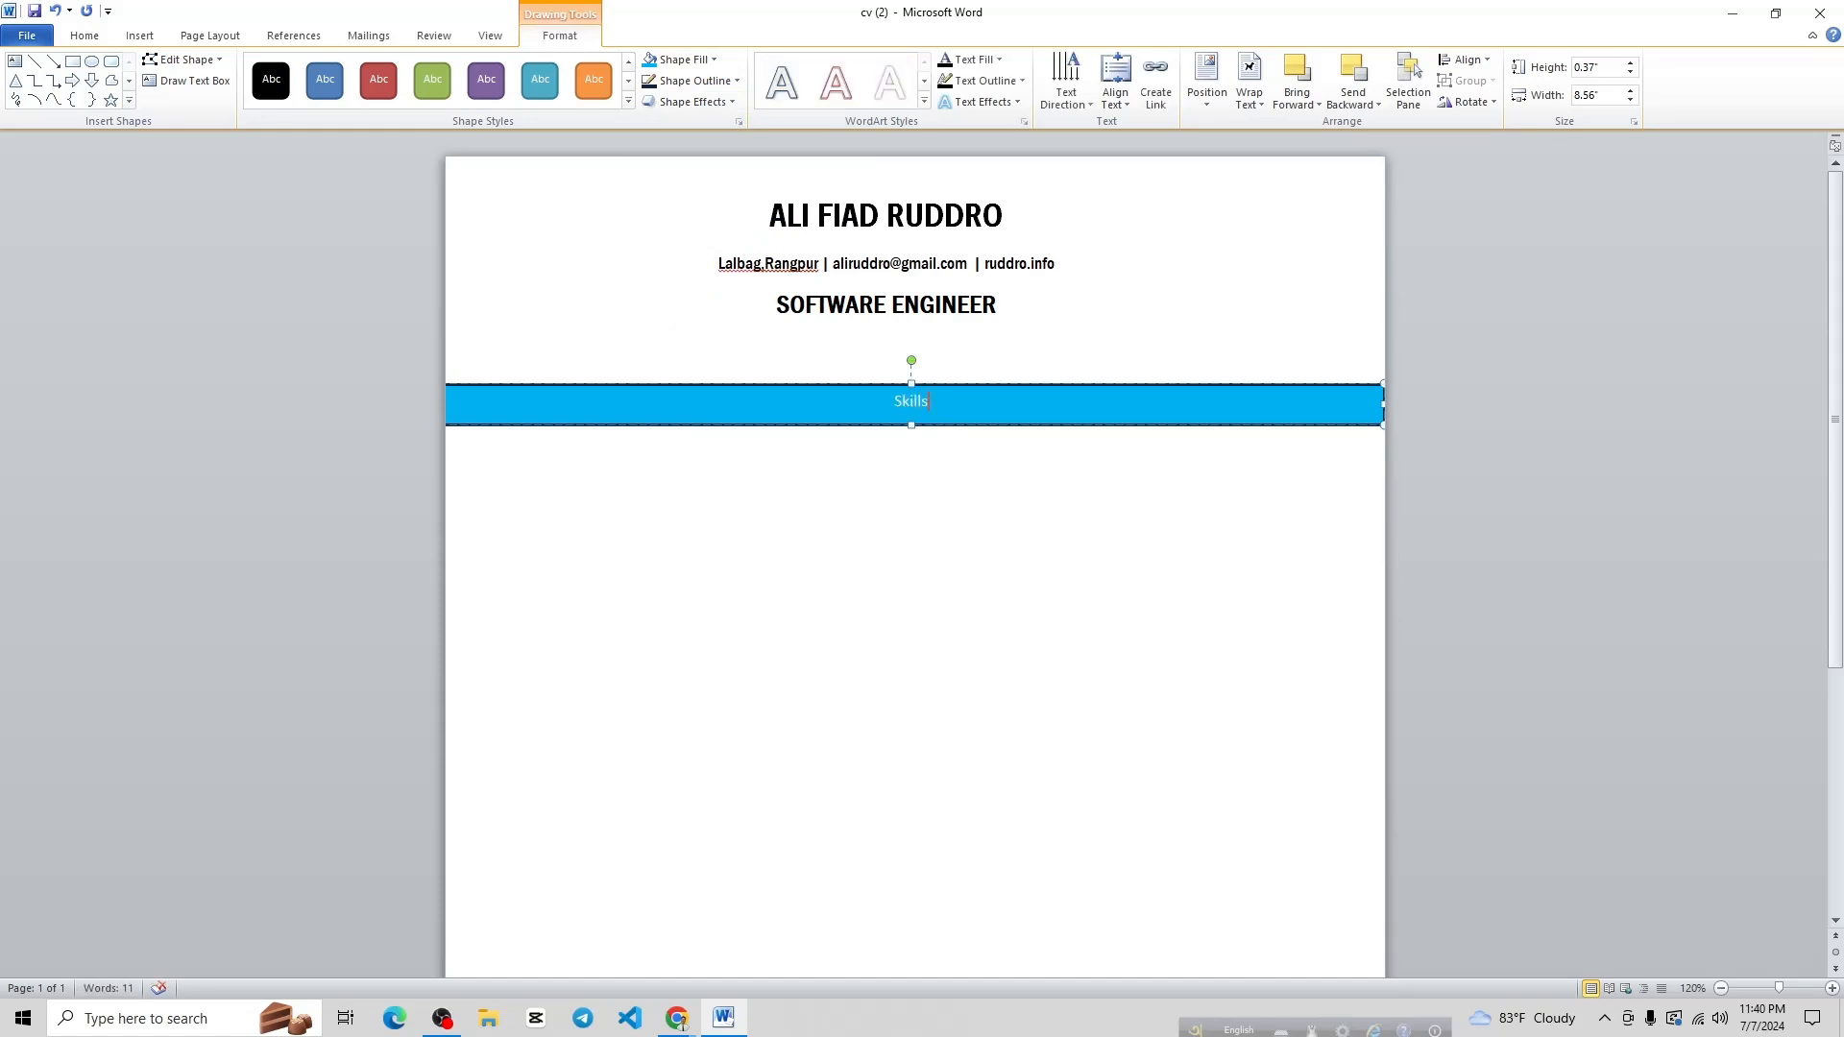
key(BackSpace)
key(BackSpace)
key(BackSpace)
key(BackSpace)
key(BackSpace)
text(My Skills)
Format My Skills at 14 pt, left-aligned, with no space after, indented one tab stop
drag(946, 402, 893, 399)
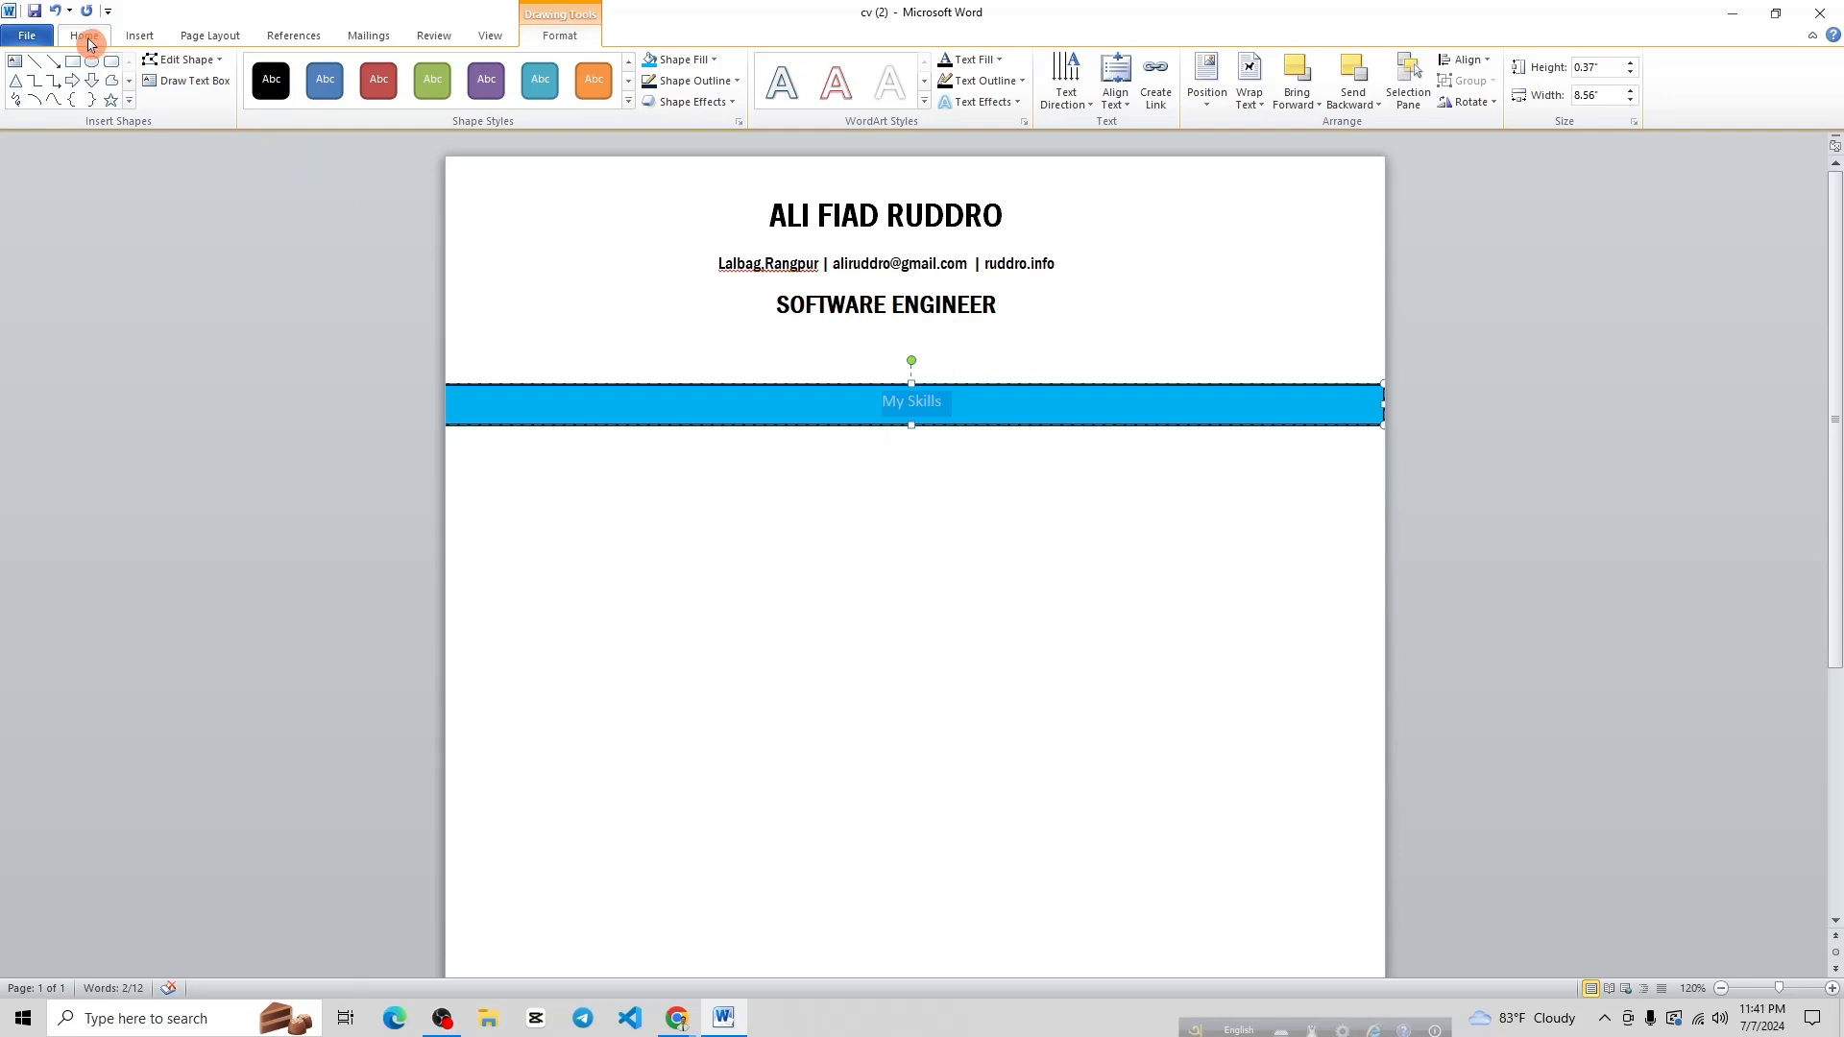
click(85, 36)
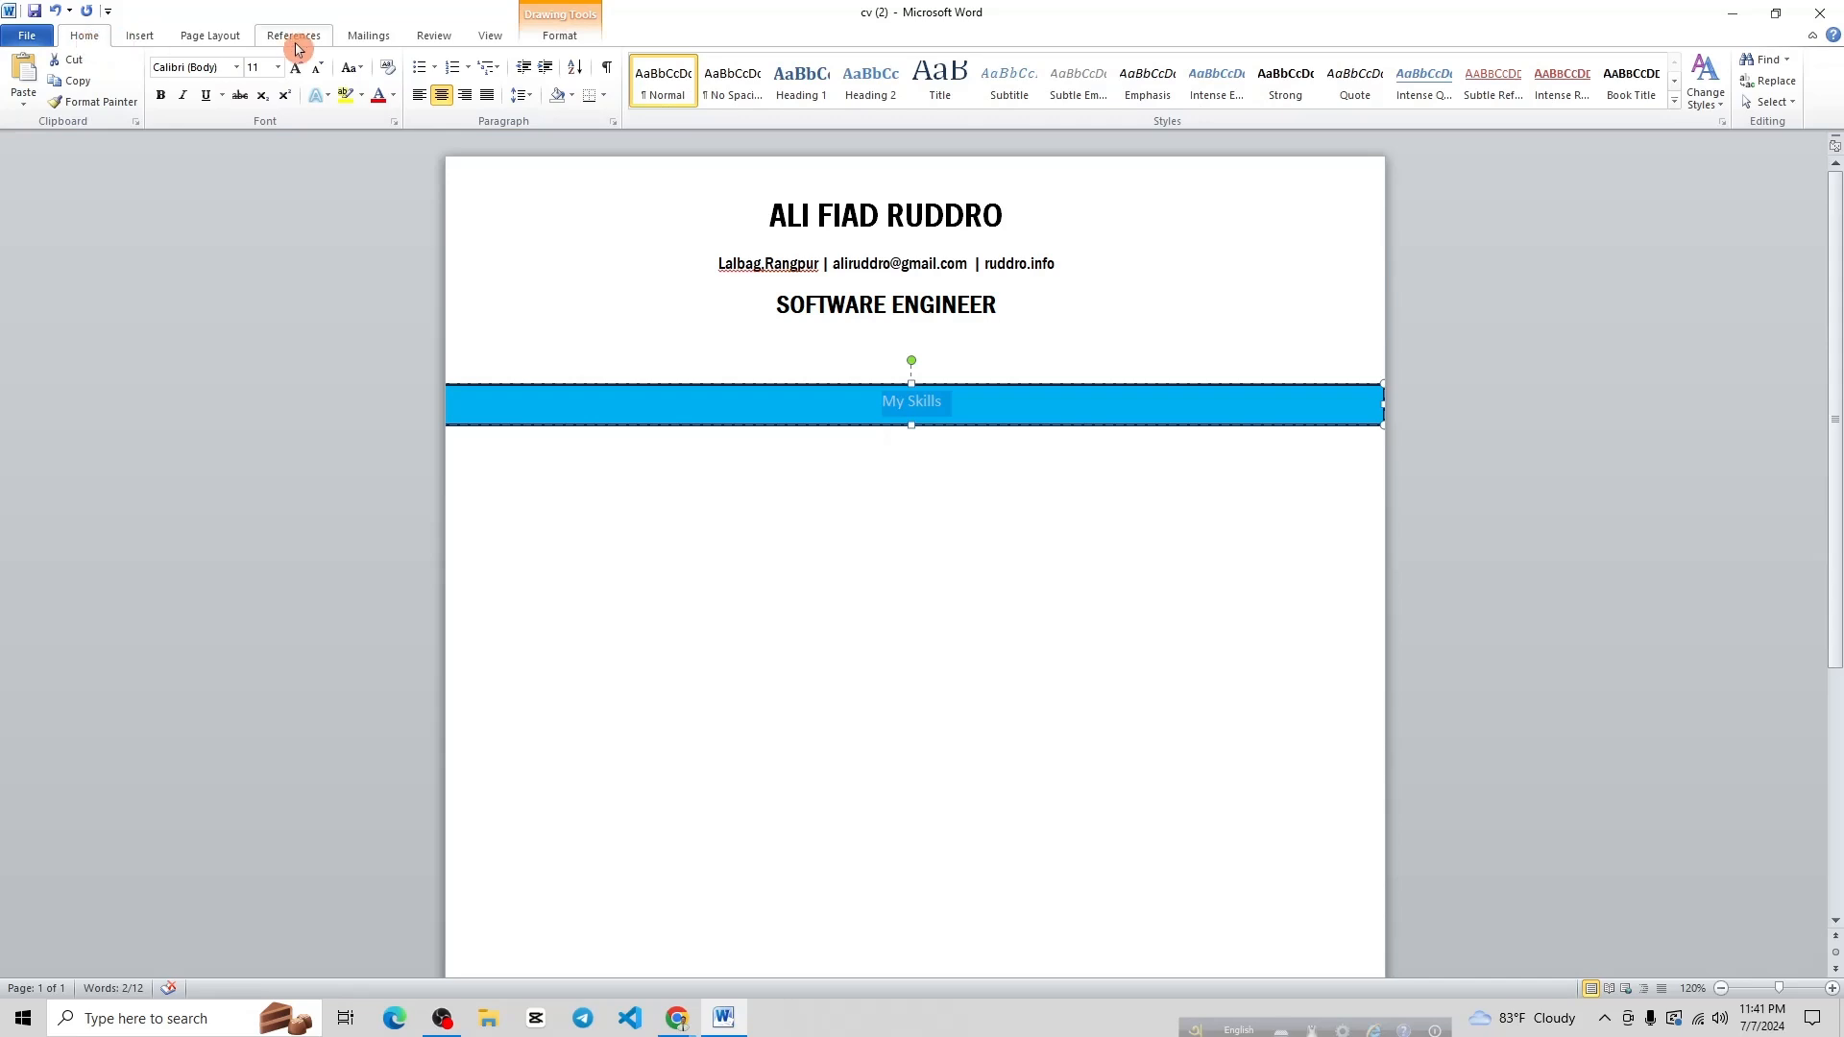
click(530, 98)
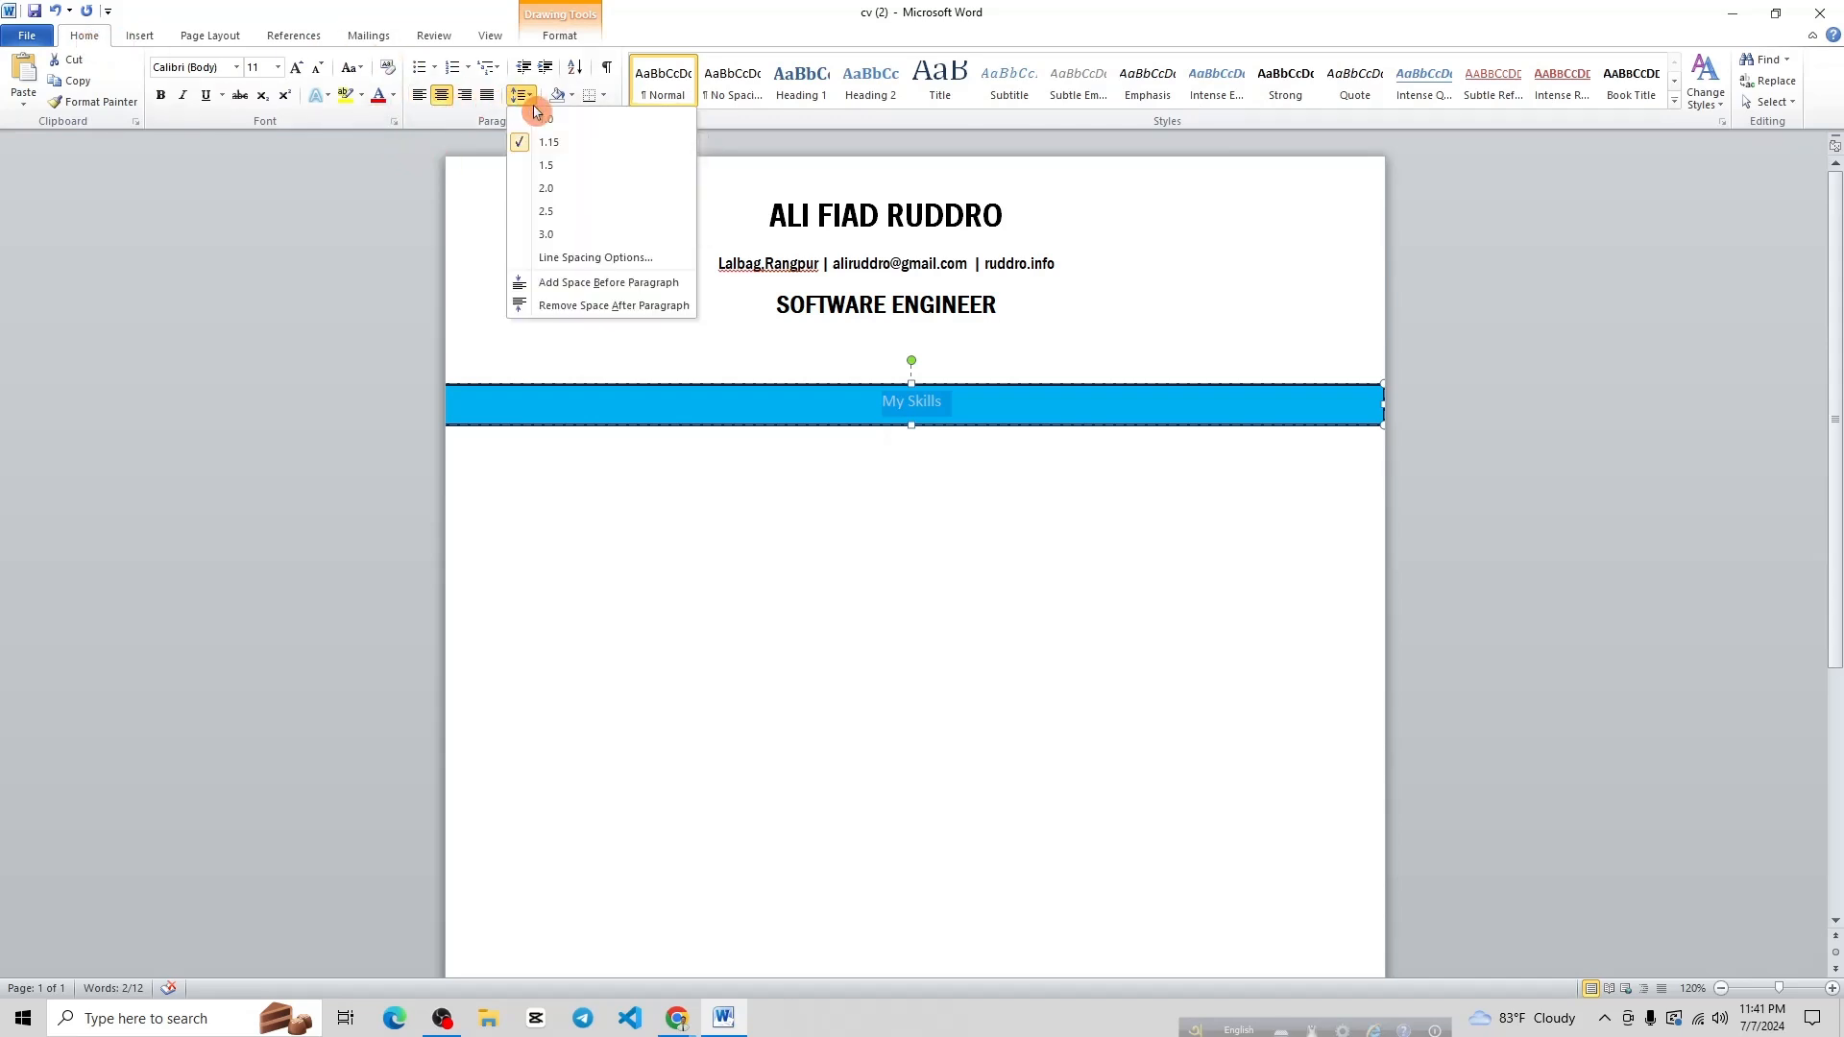
click(578, 308)
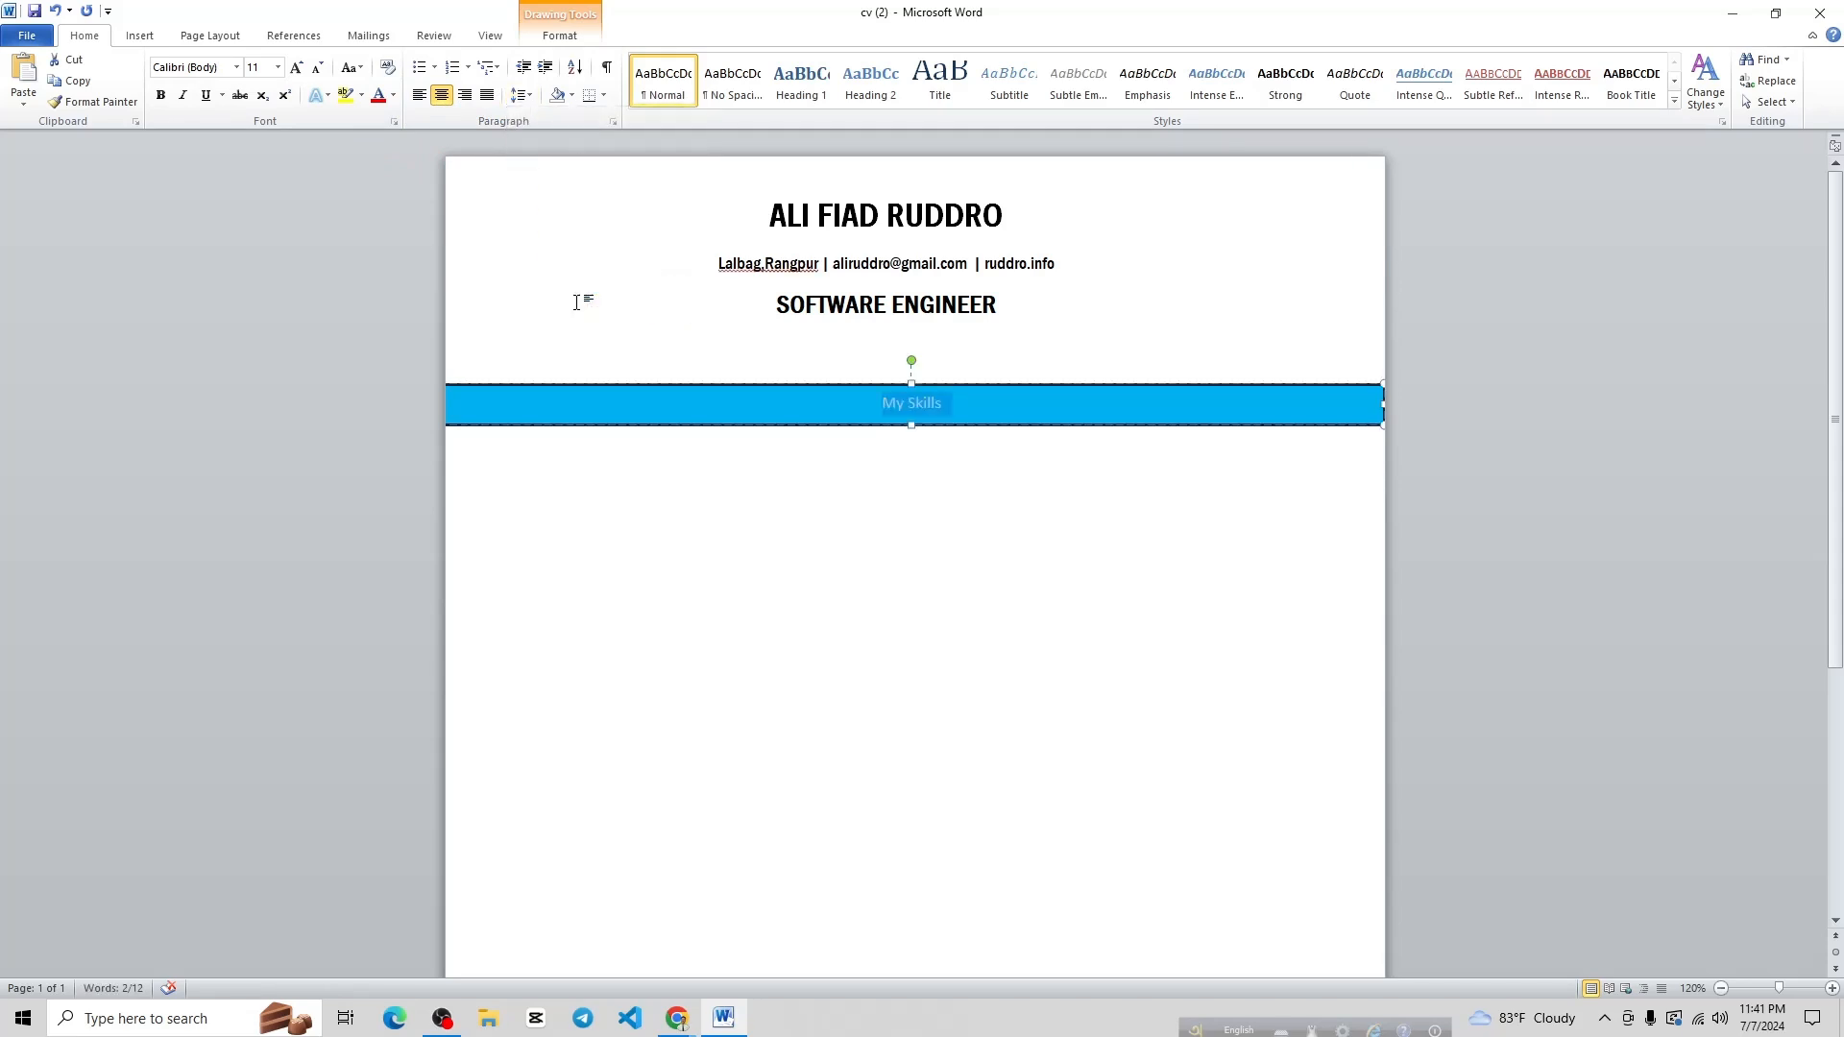
click(299, 69)
click(299, 69)
click(299, 70)
click(318, 68)
click(425, 94)
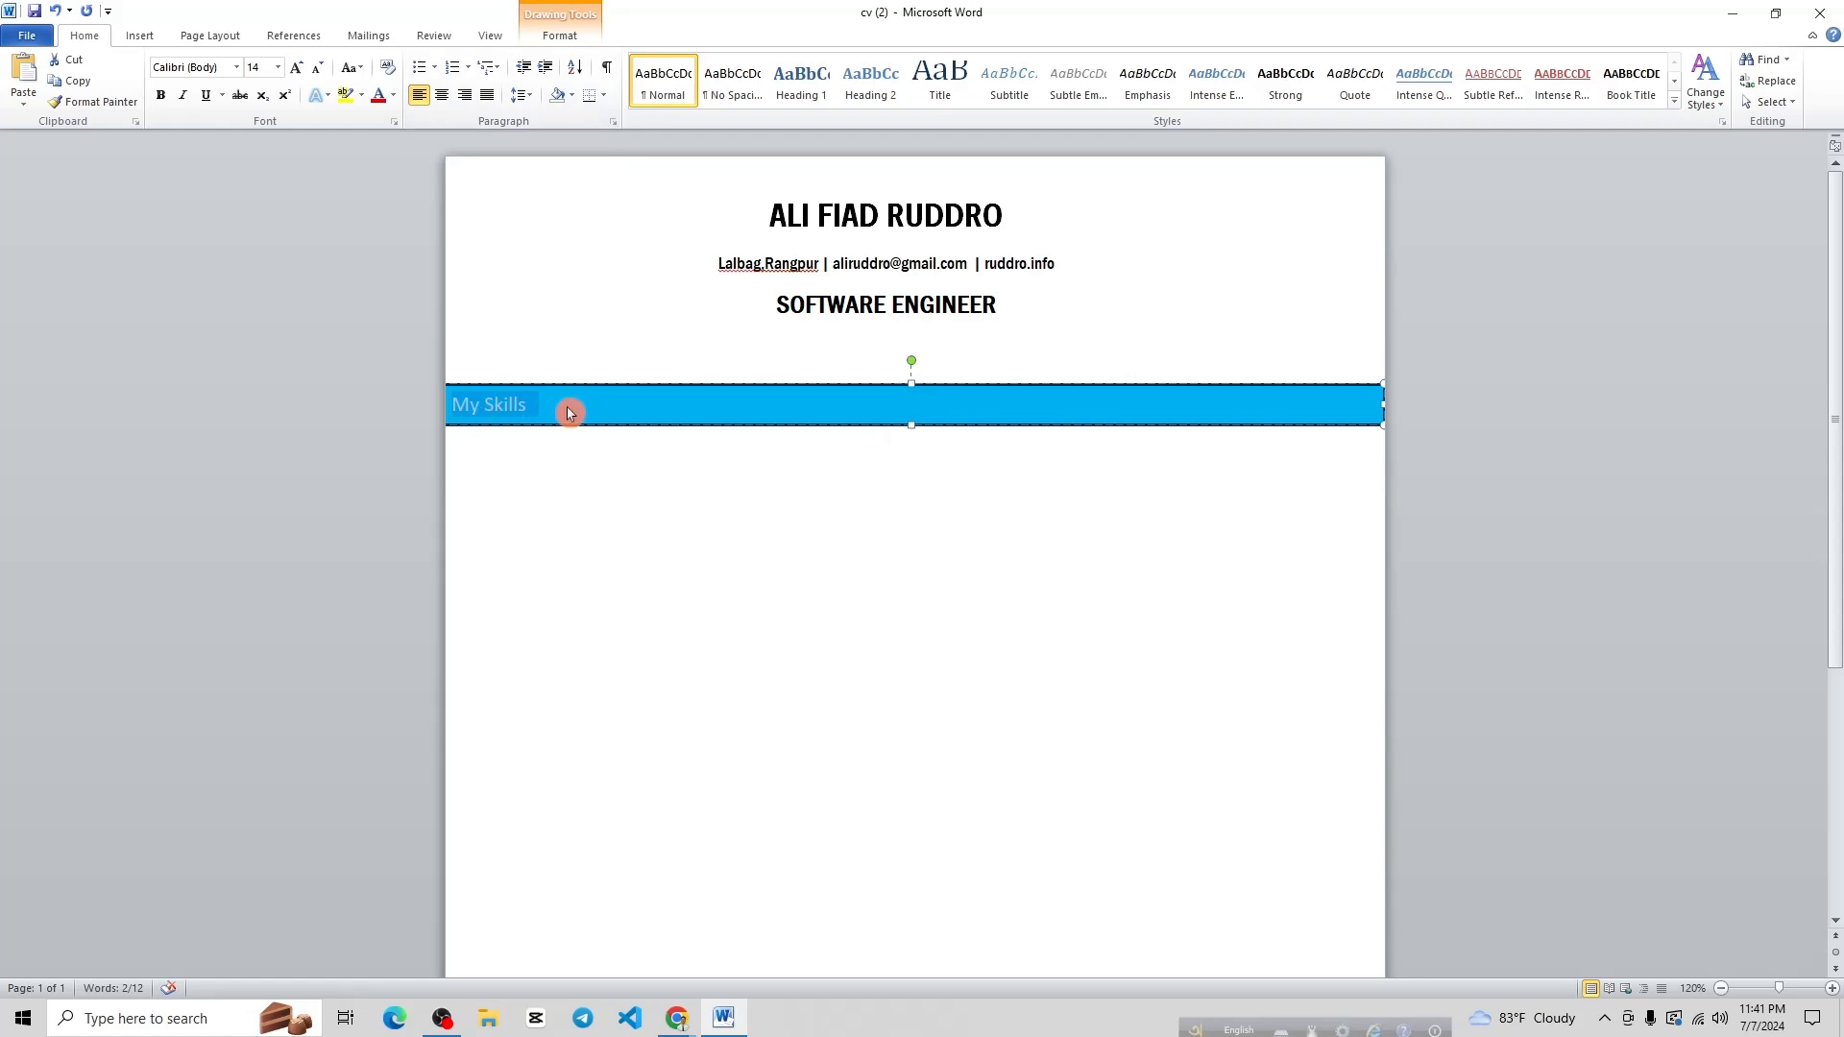
key(Tab)
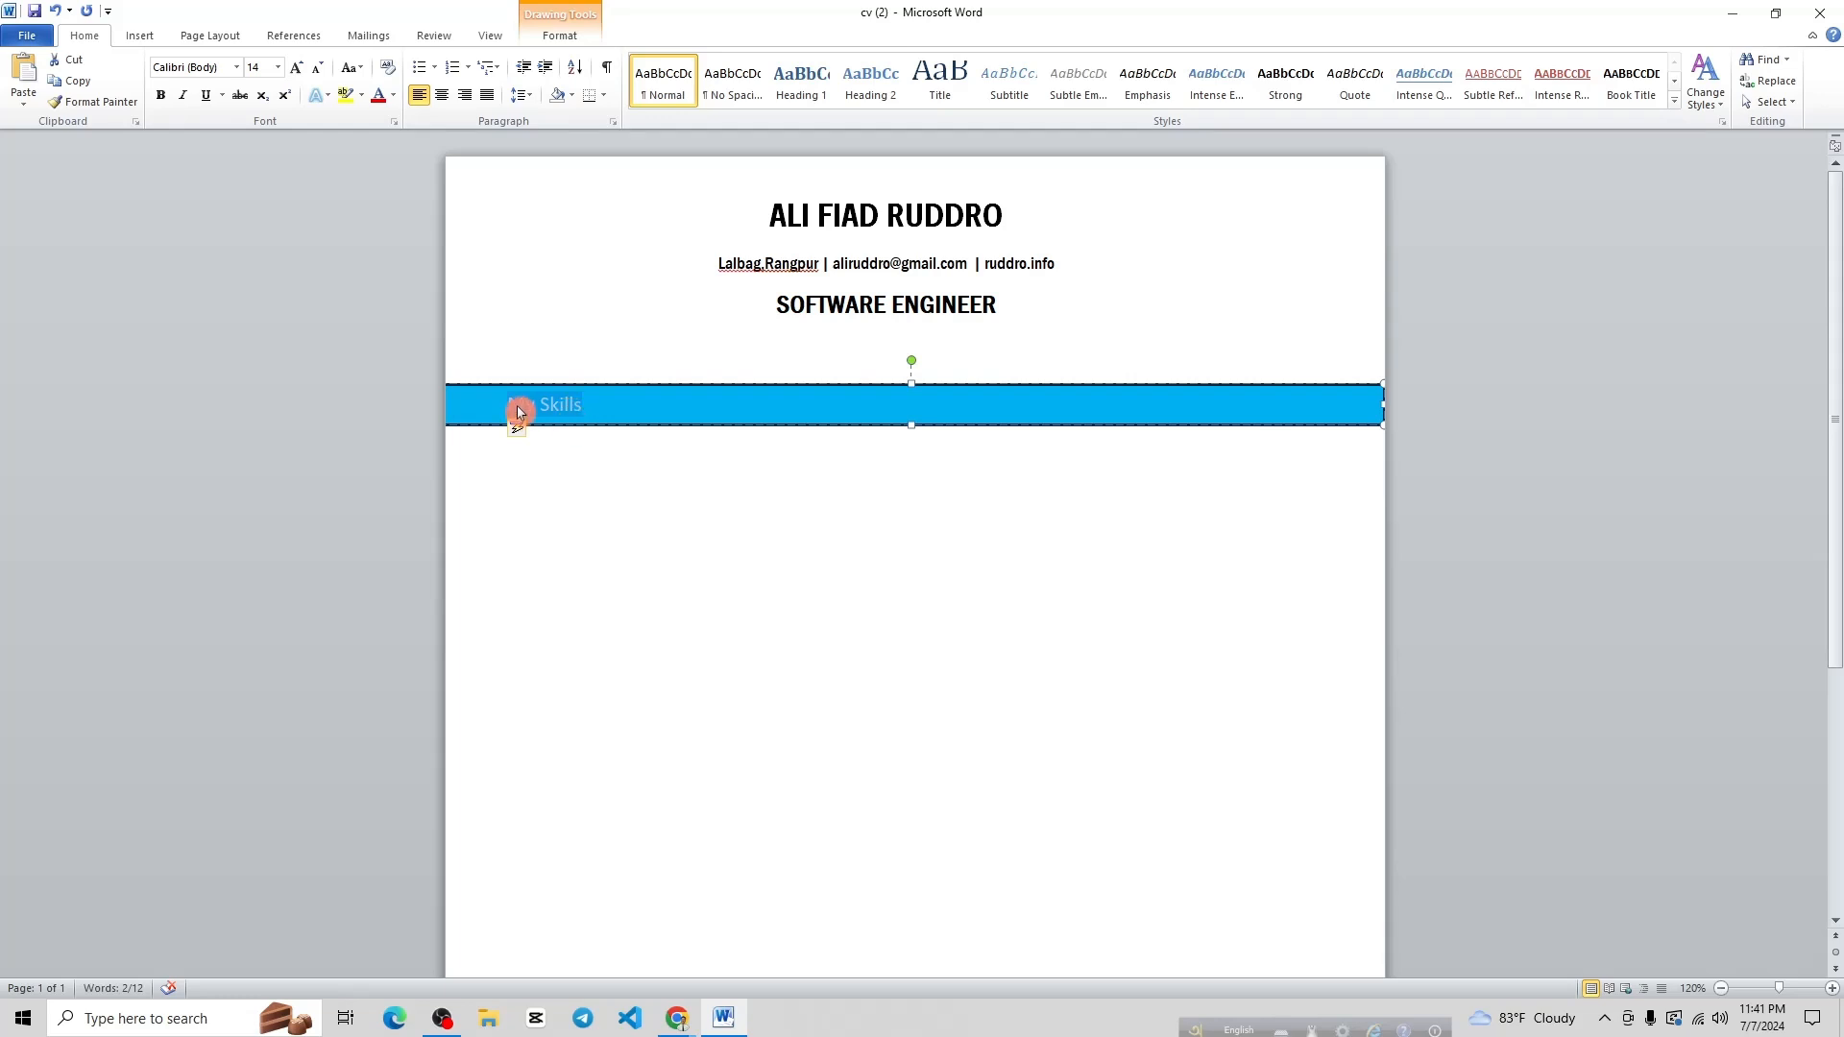
click(596, 470)
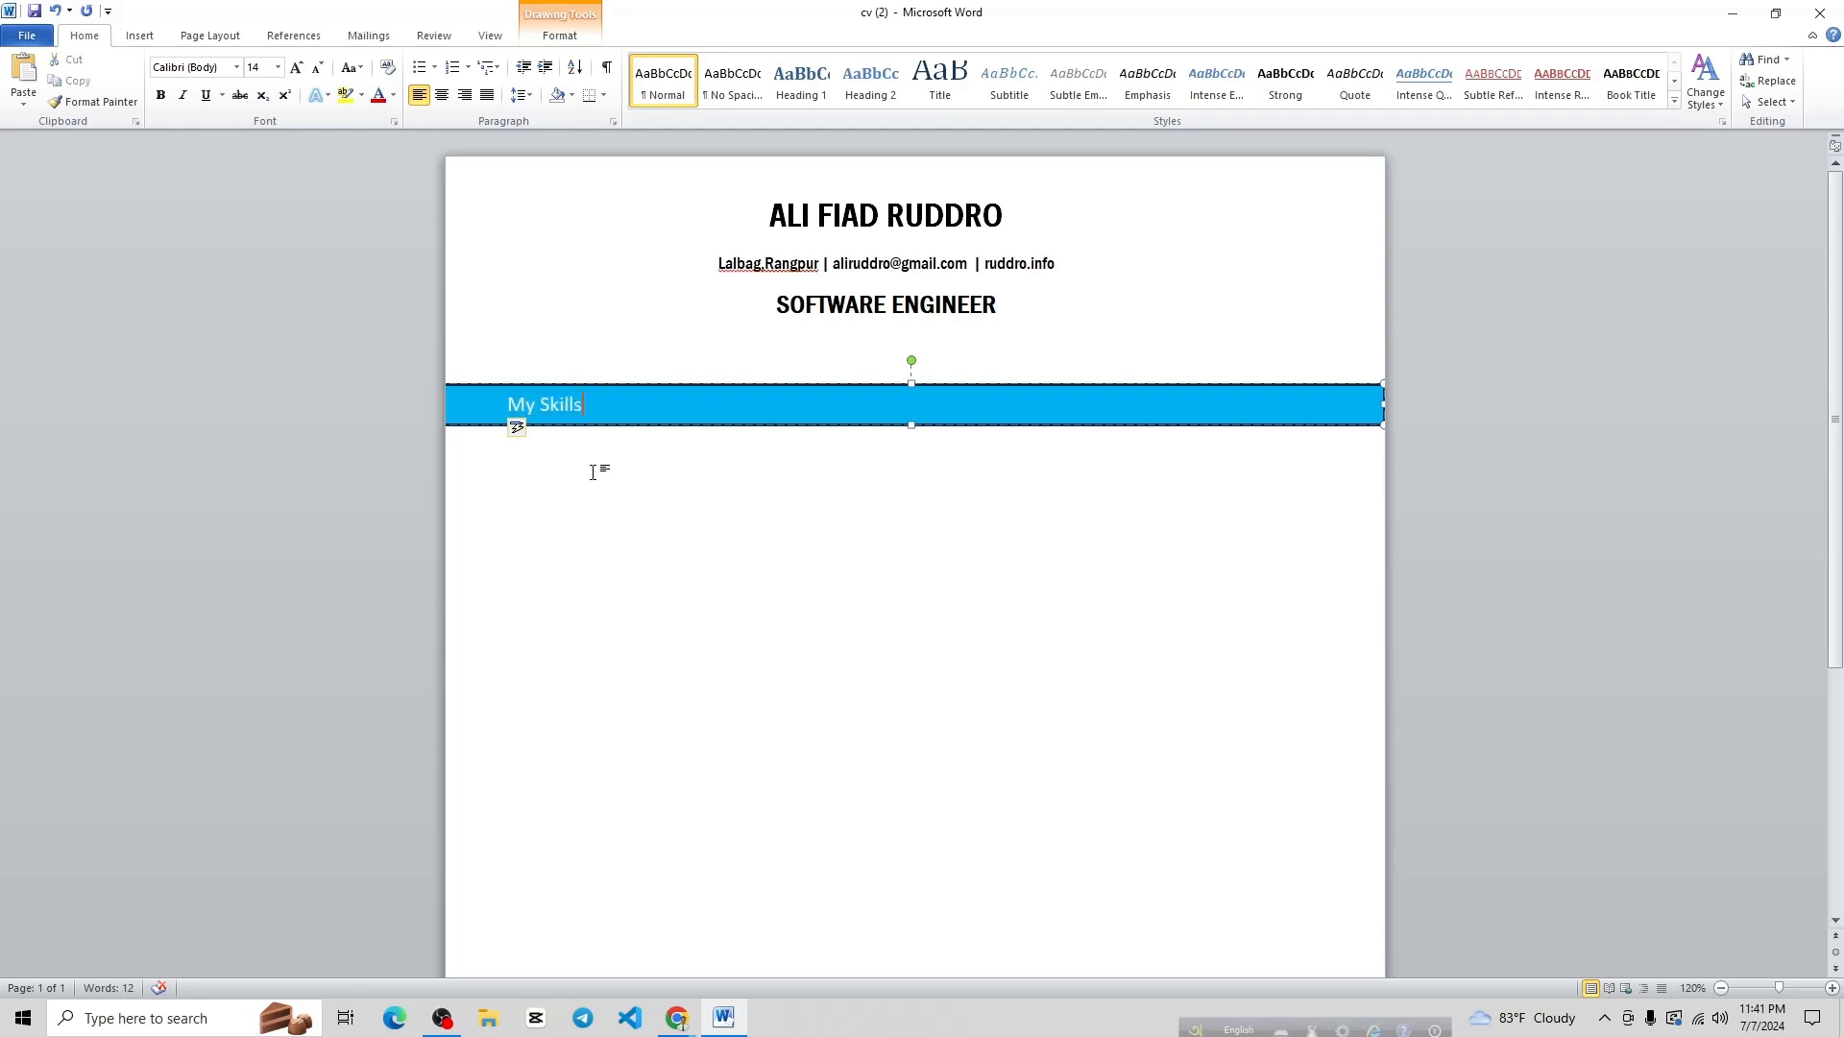
scroll(644, 423, down, 1)
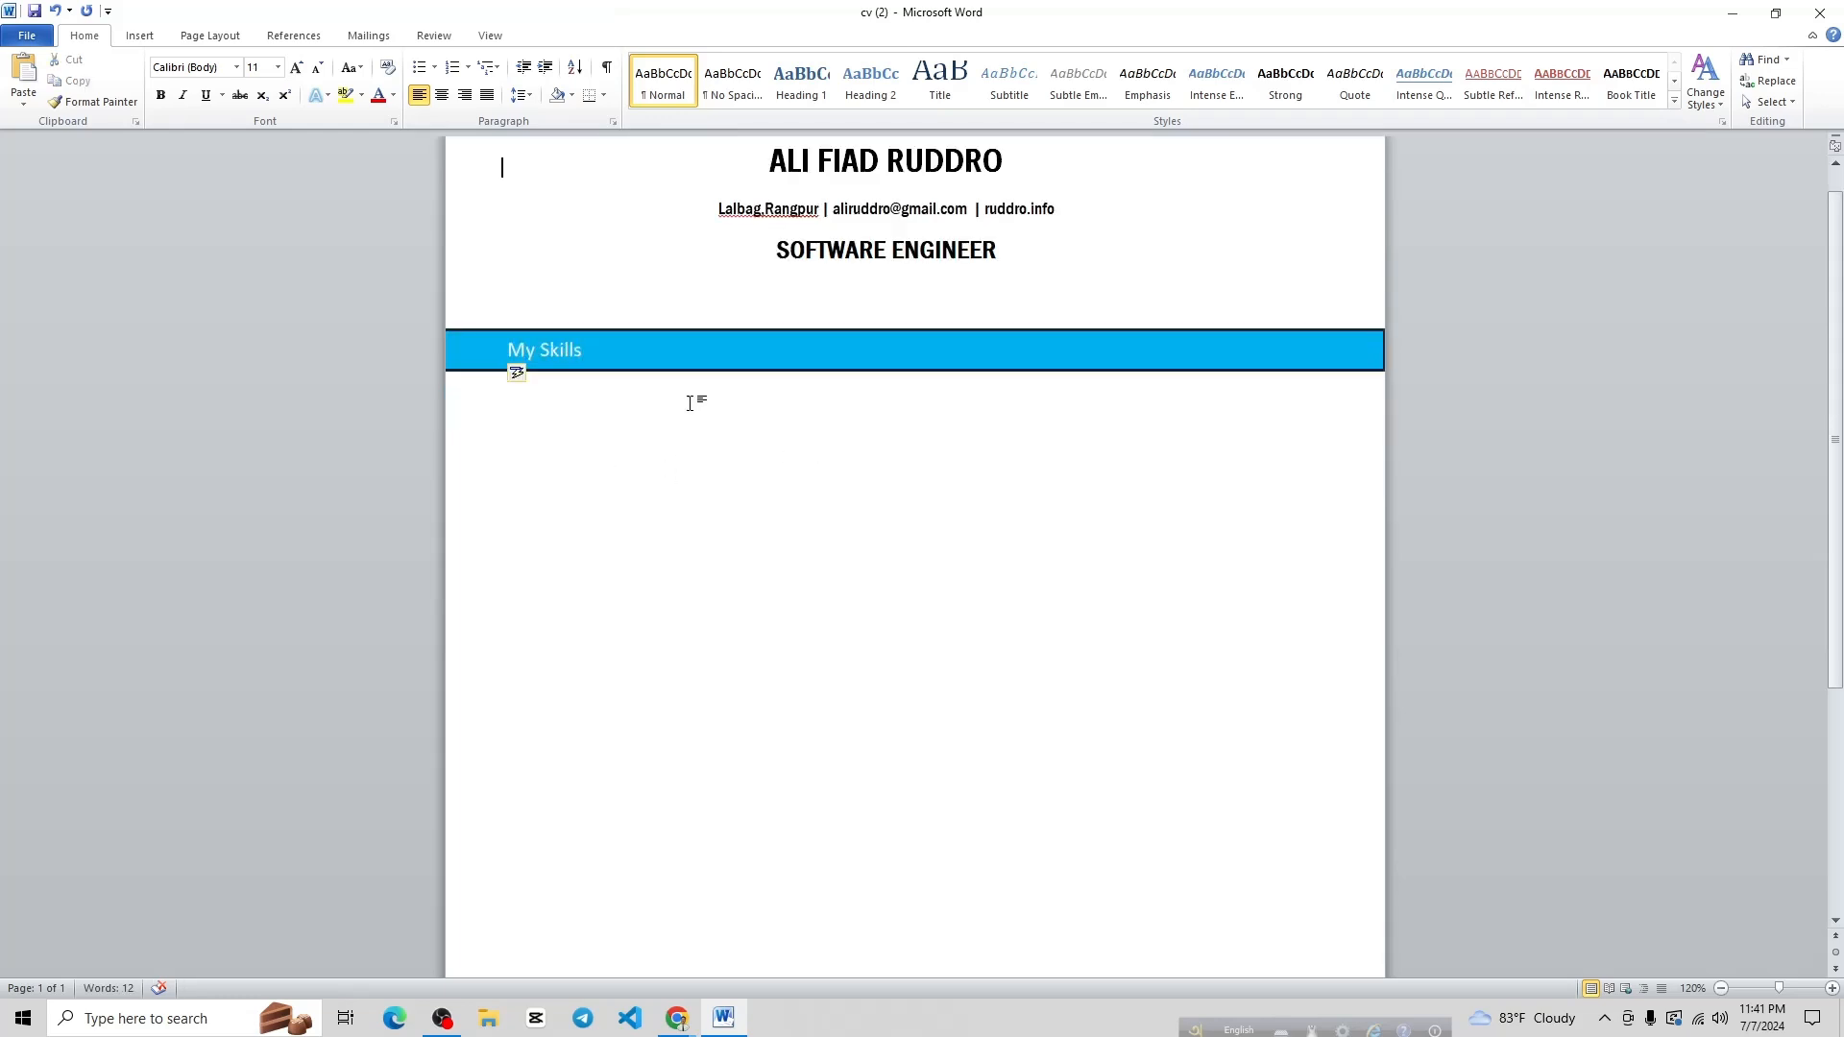
mouse_move(677, 1016)
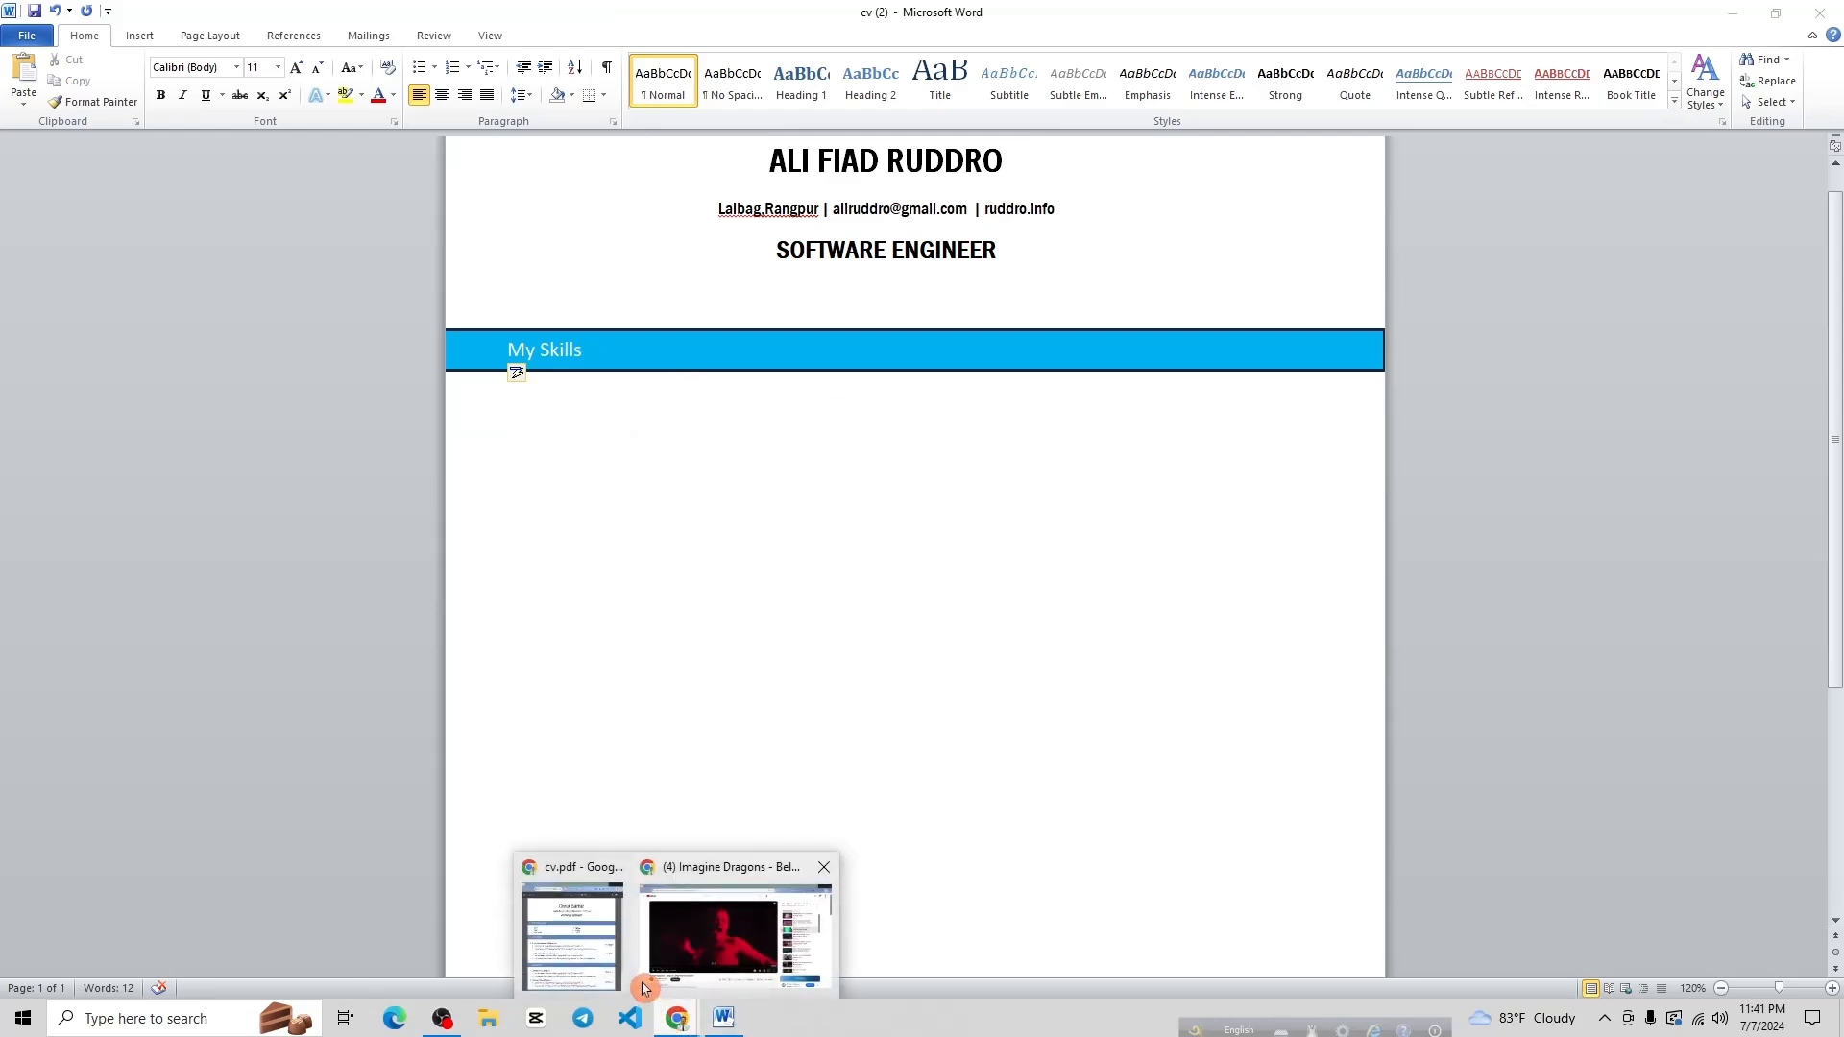
click(625, 869)
scroll(1053, 338, down, 1)
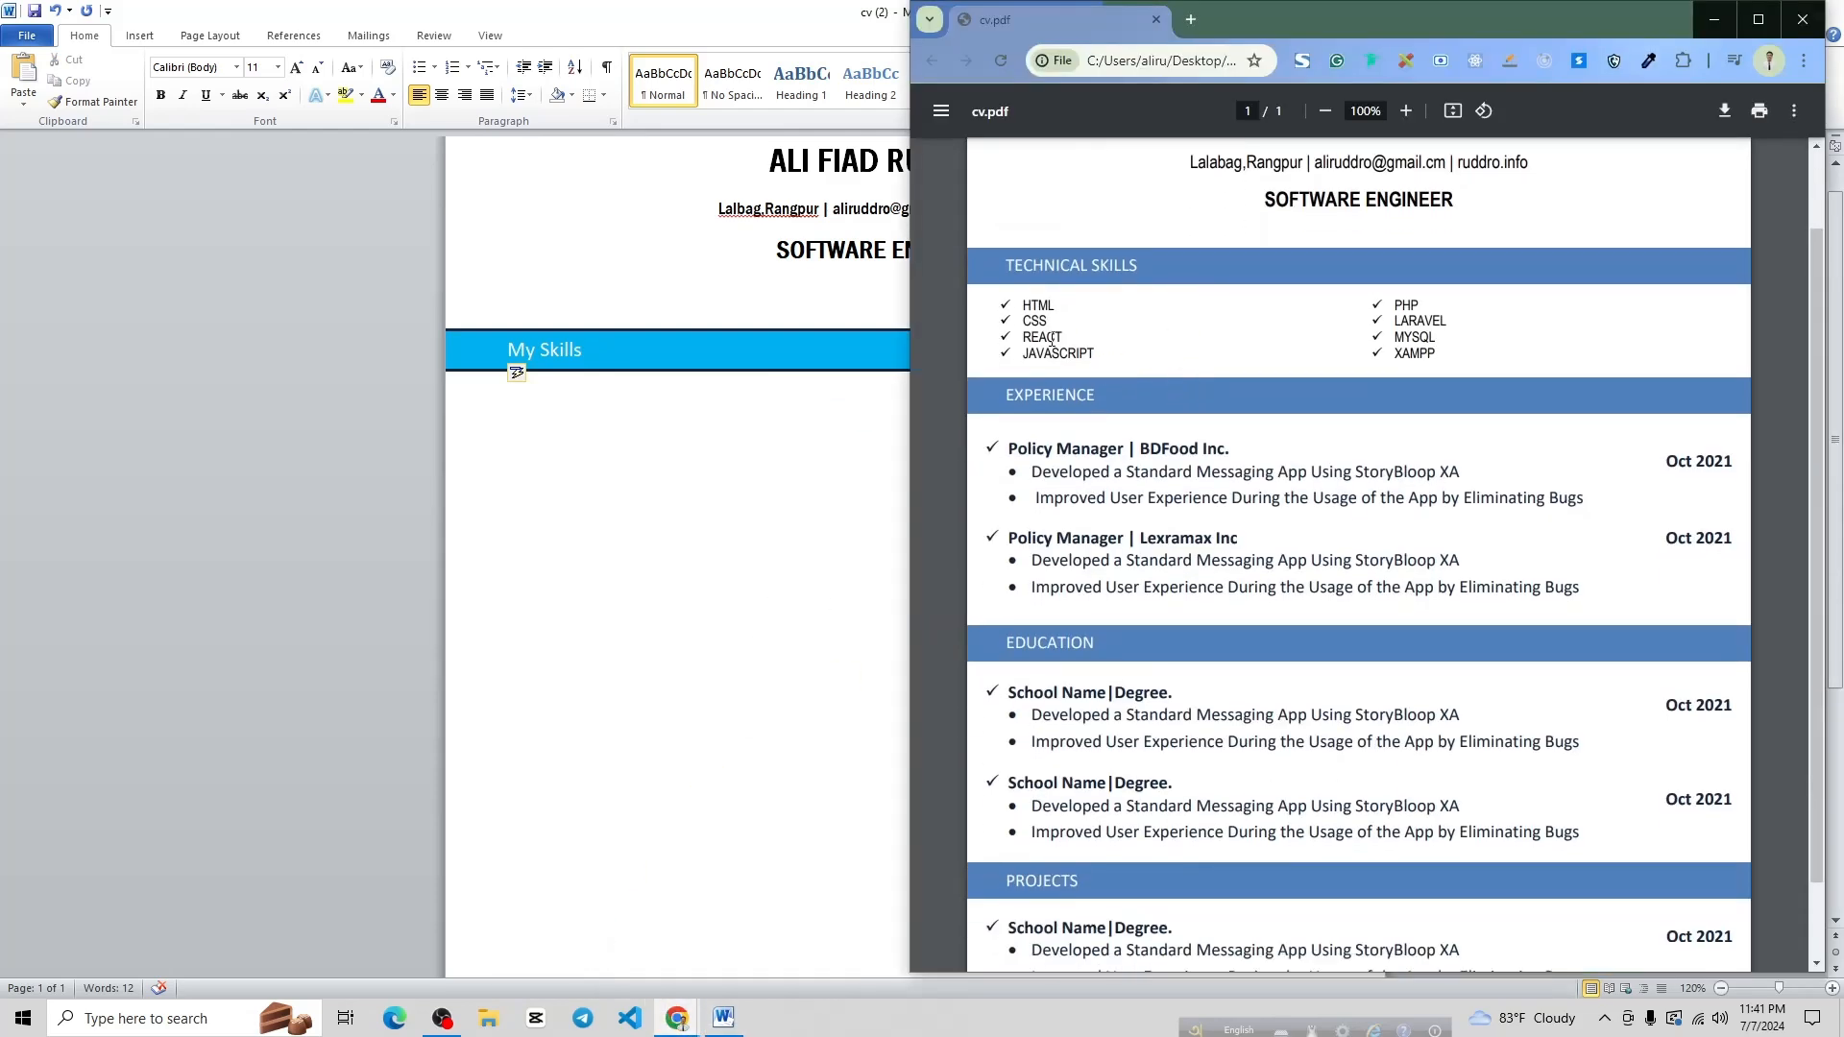
drag(995, 298, 1098, 351)
drag(1379, 298, 1475, 349)
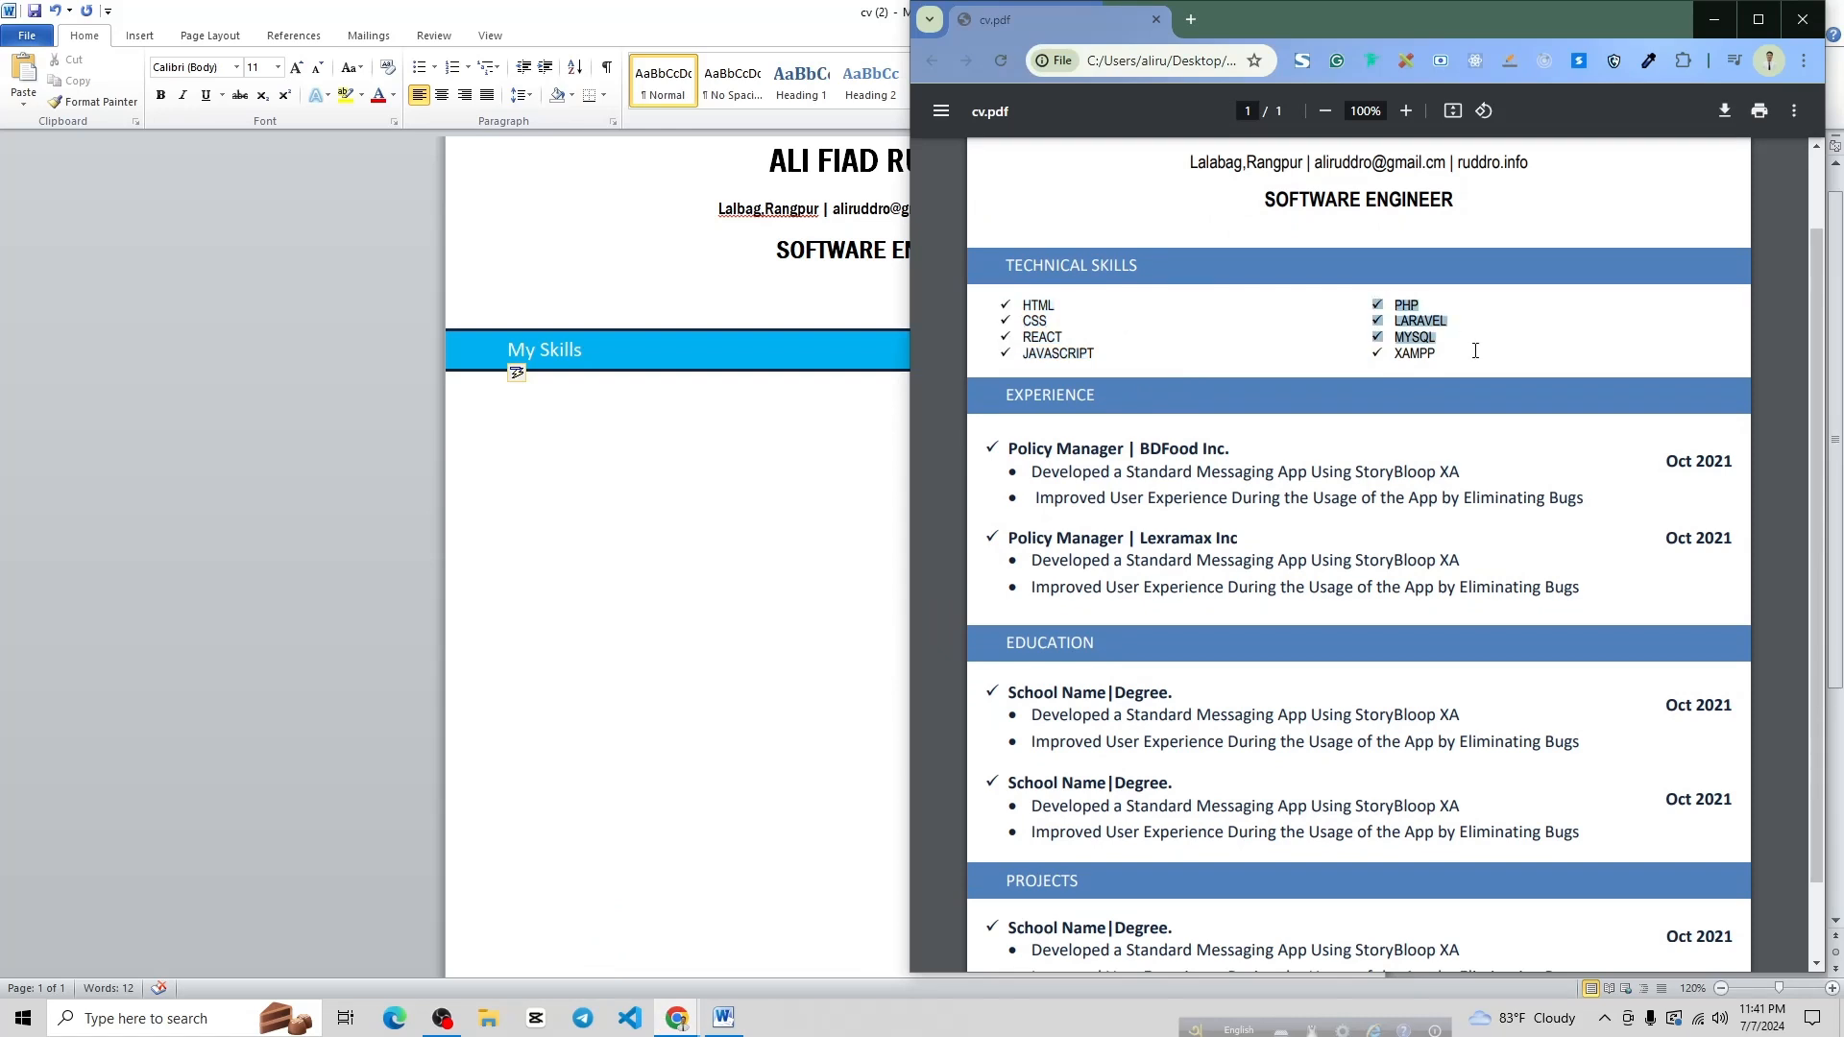
click(1460, 355)
click(708, 435)
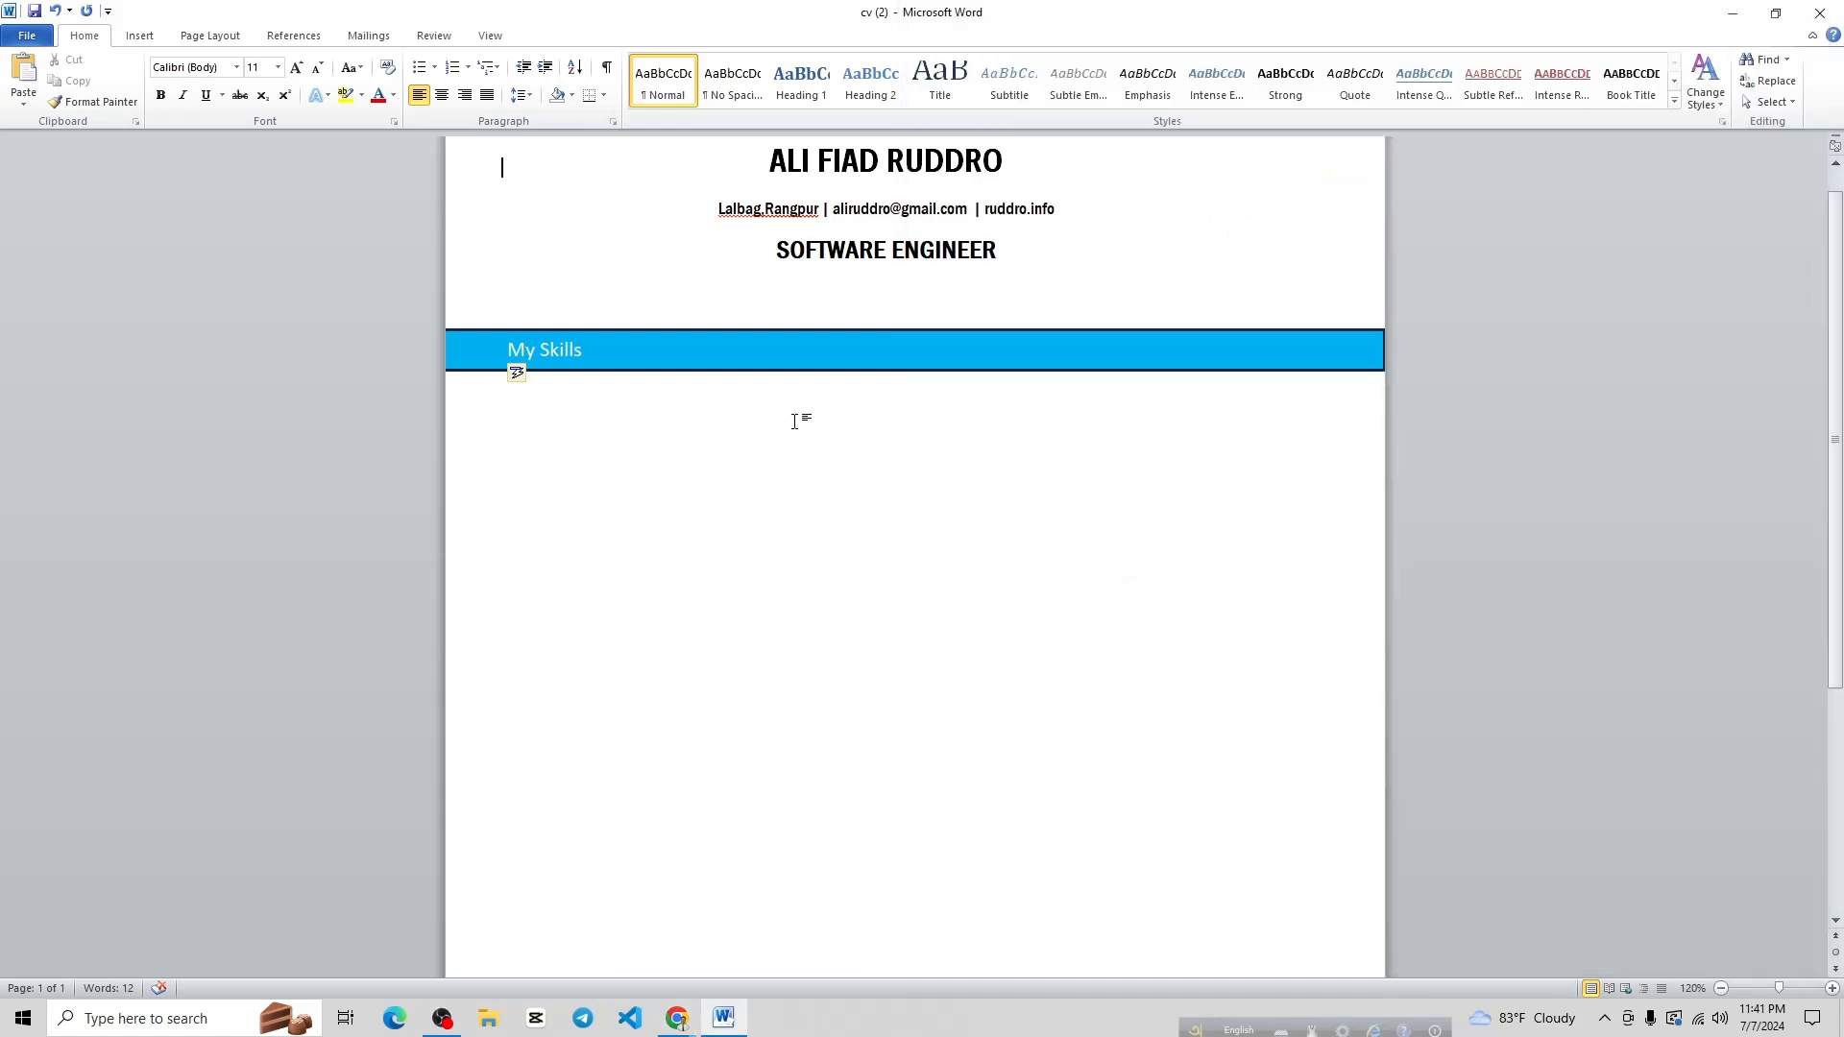
Draw a text box across the page below the My Skills bar
click(324, 154)
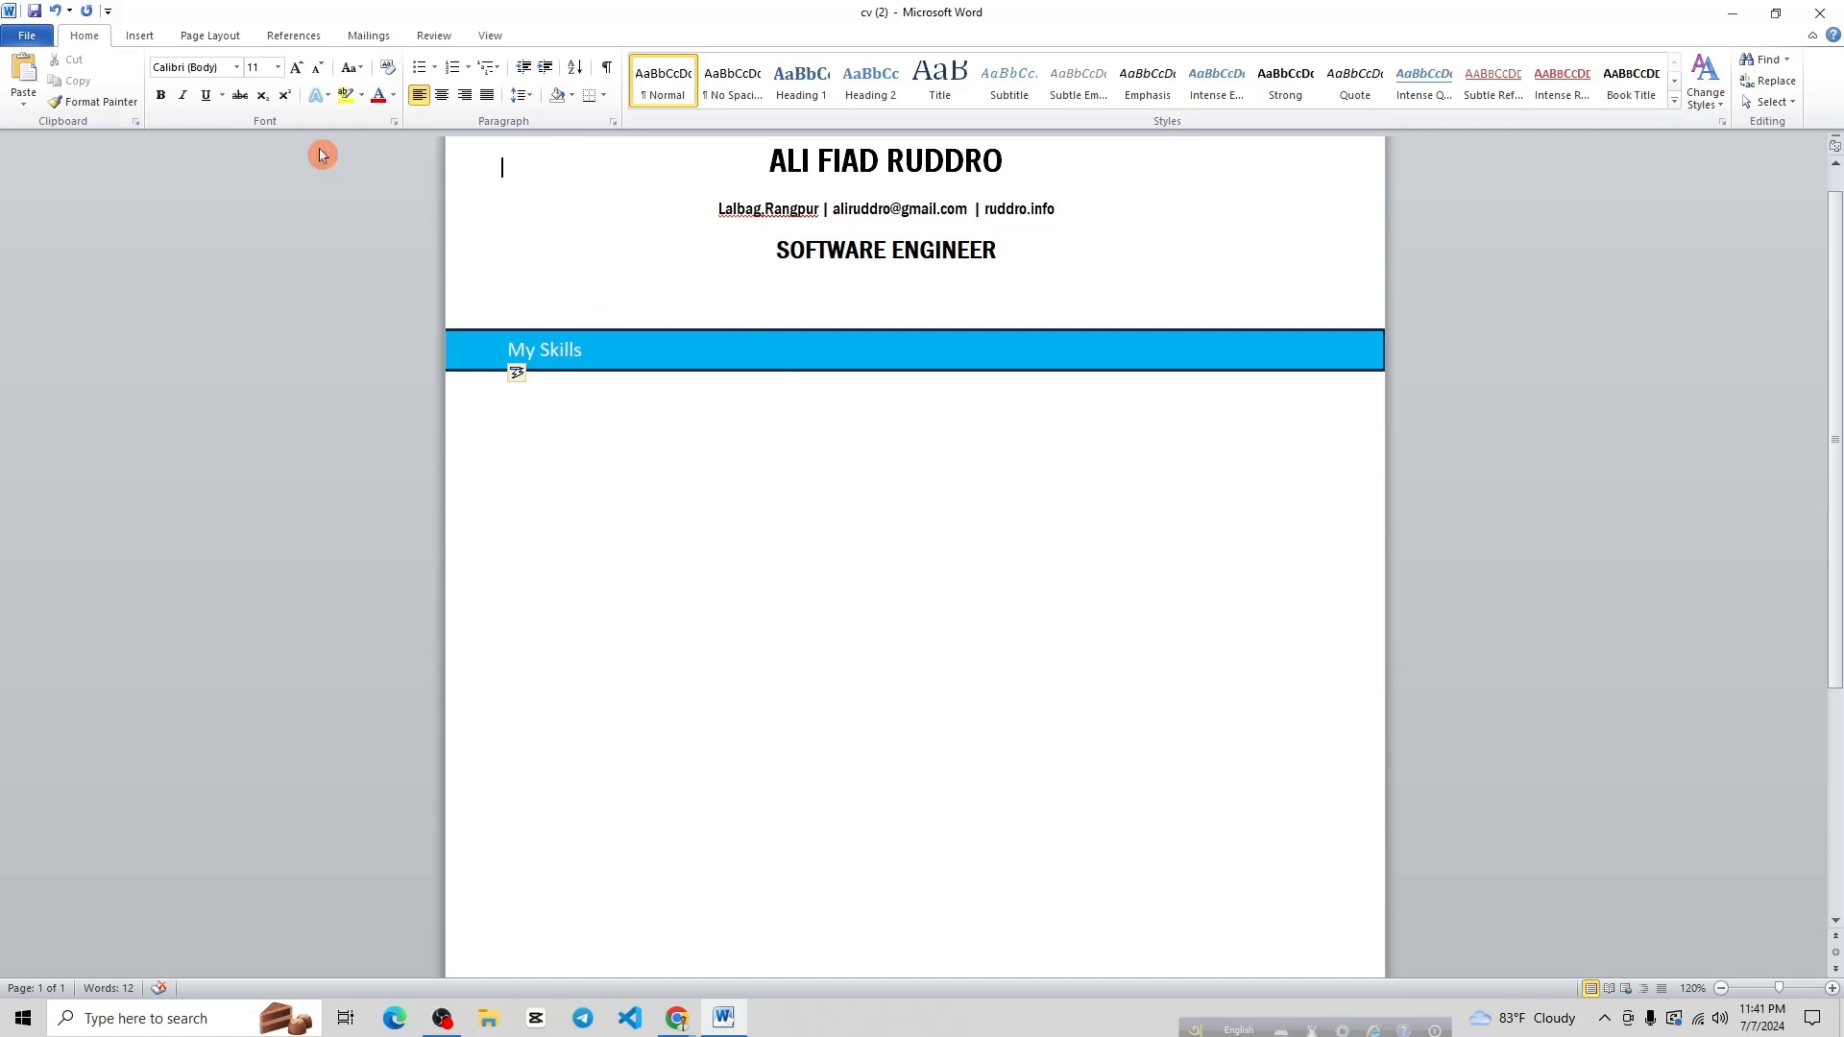
click(144, 36)
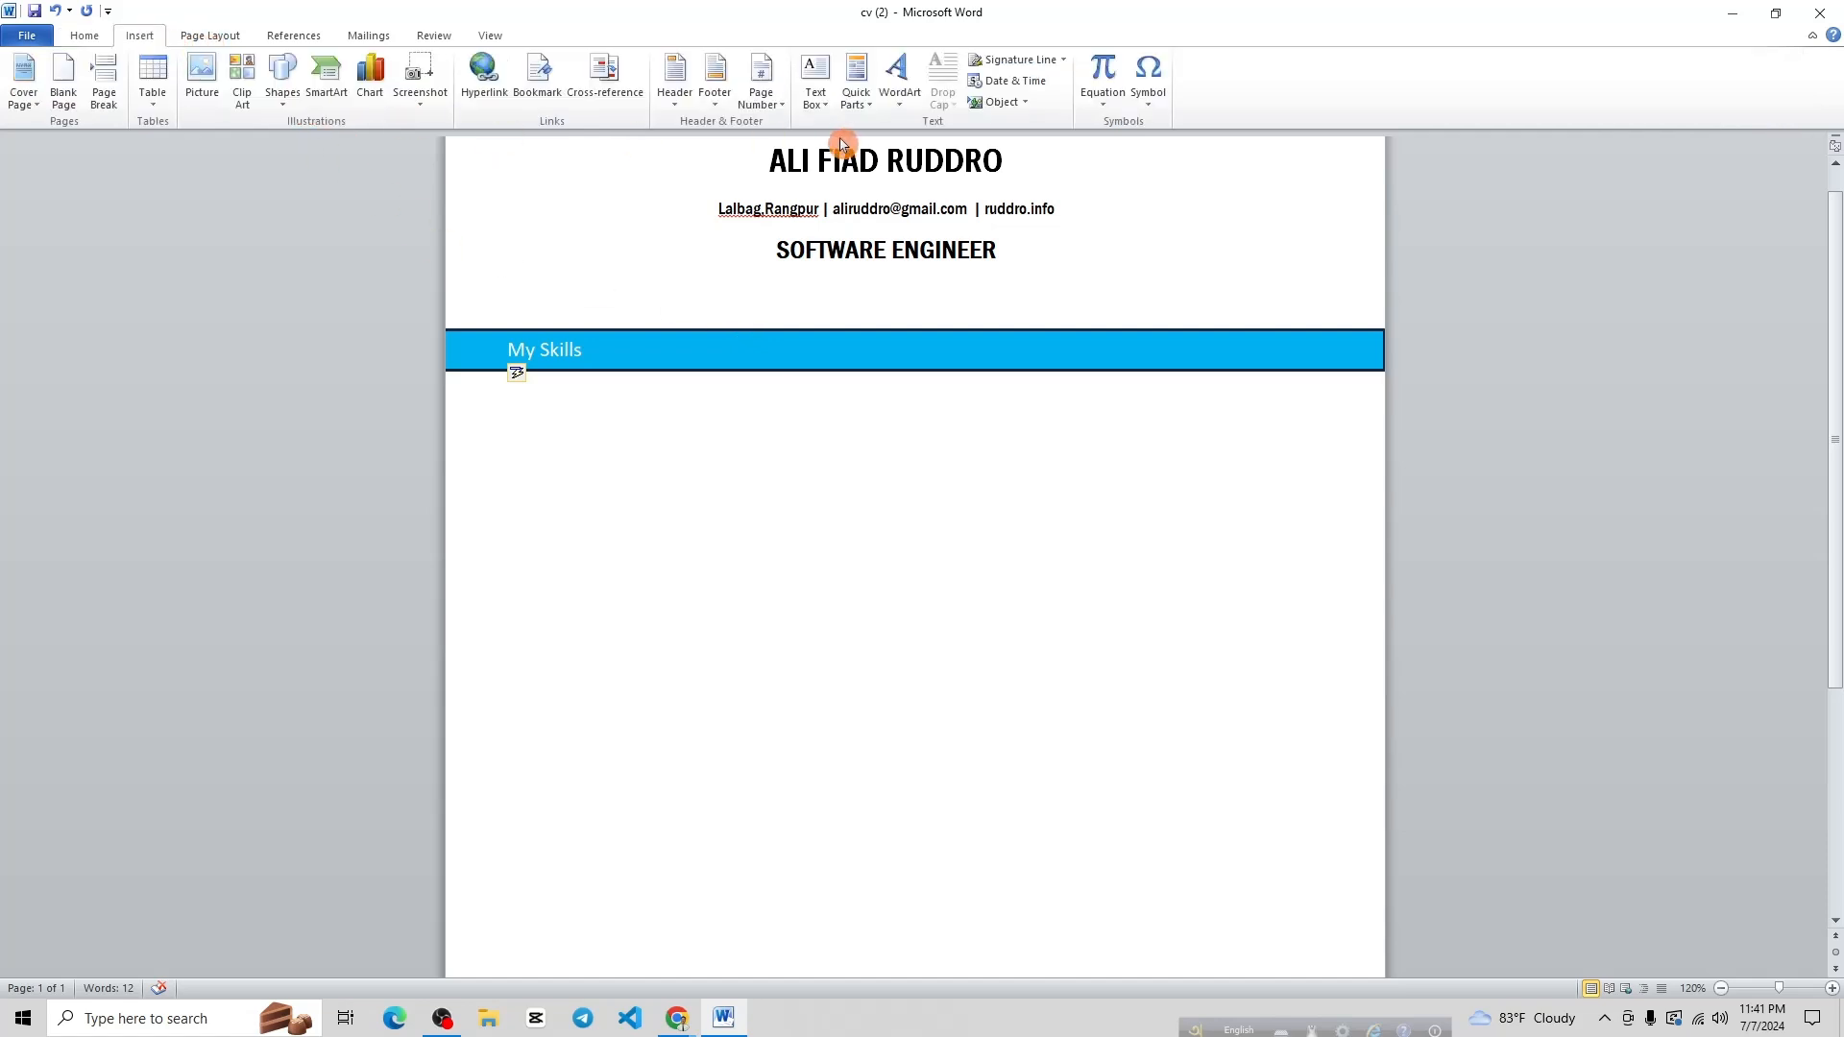
click(819, 101)
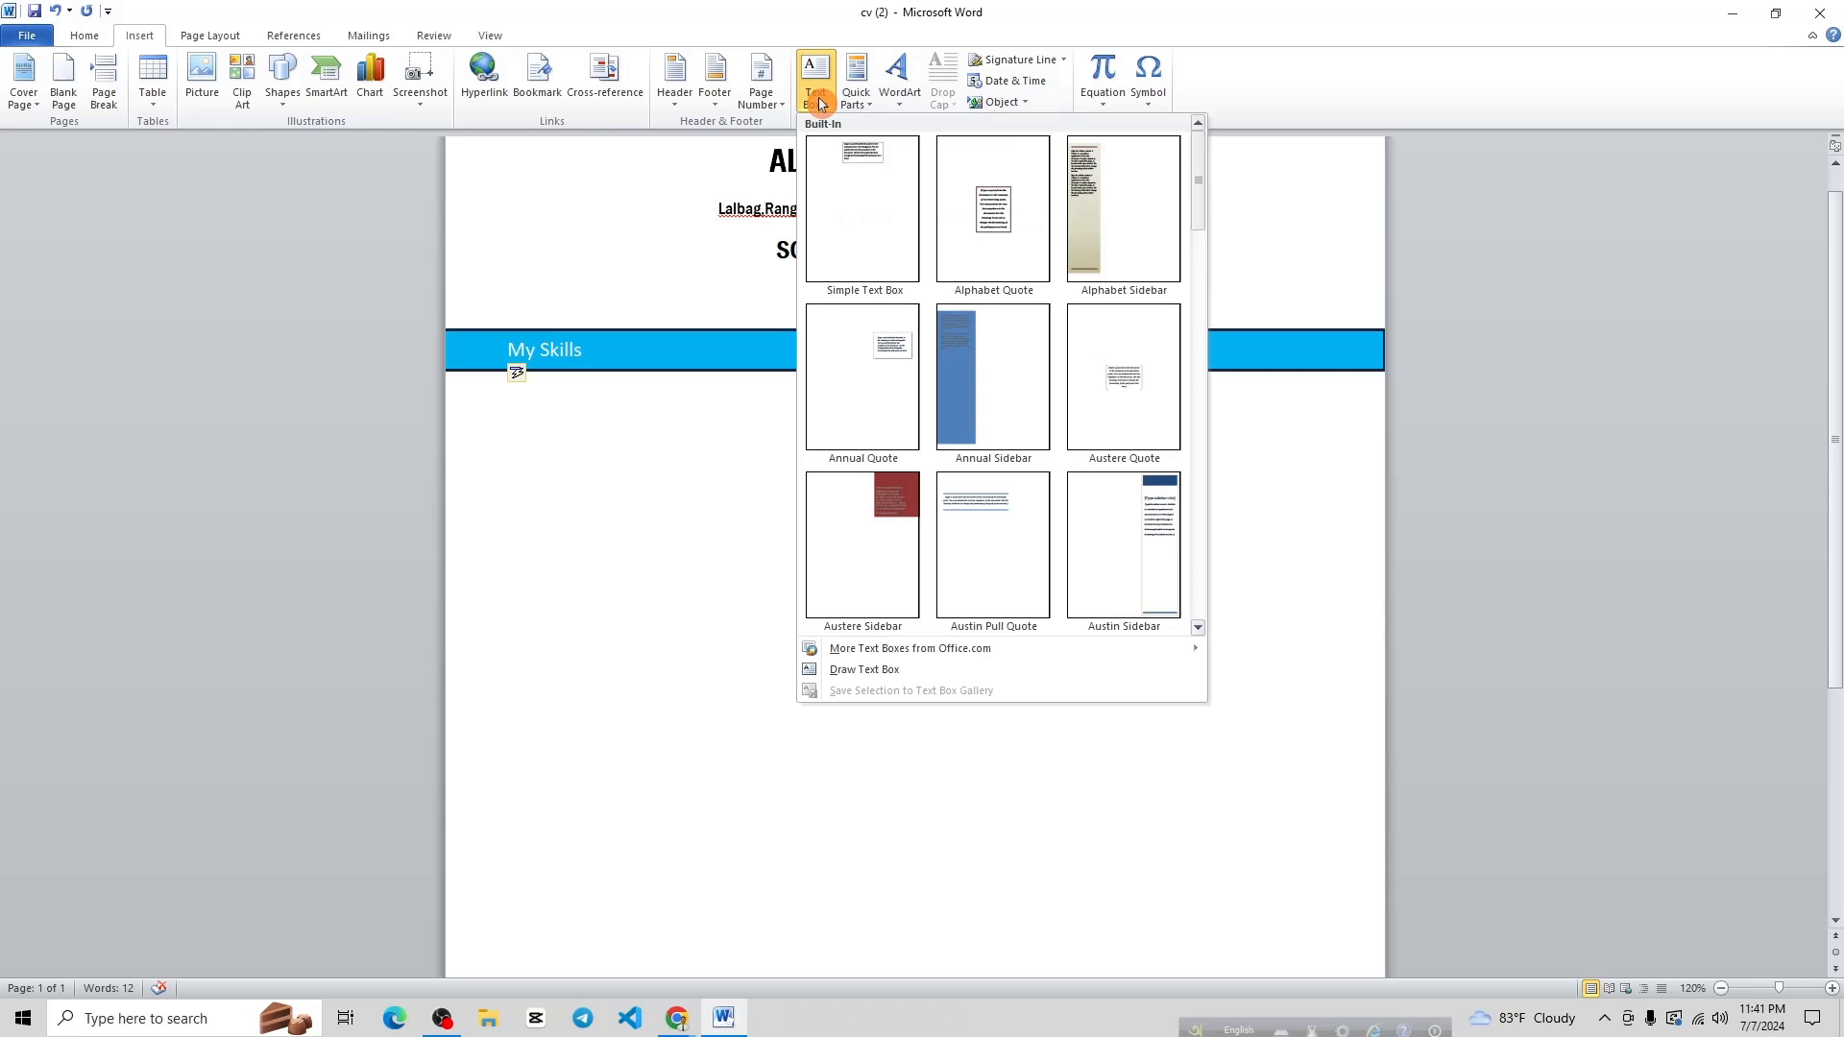
click(868, 669)
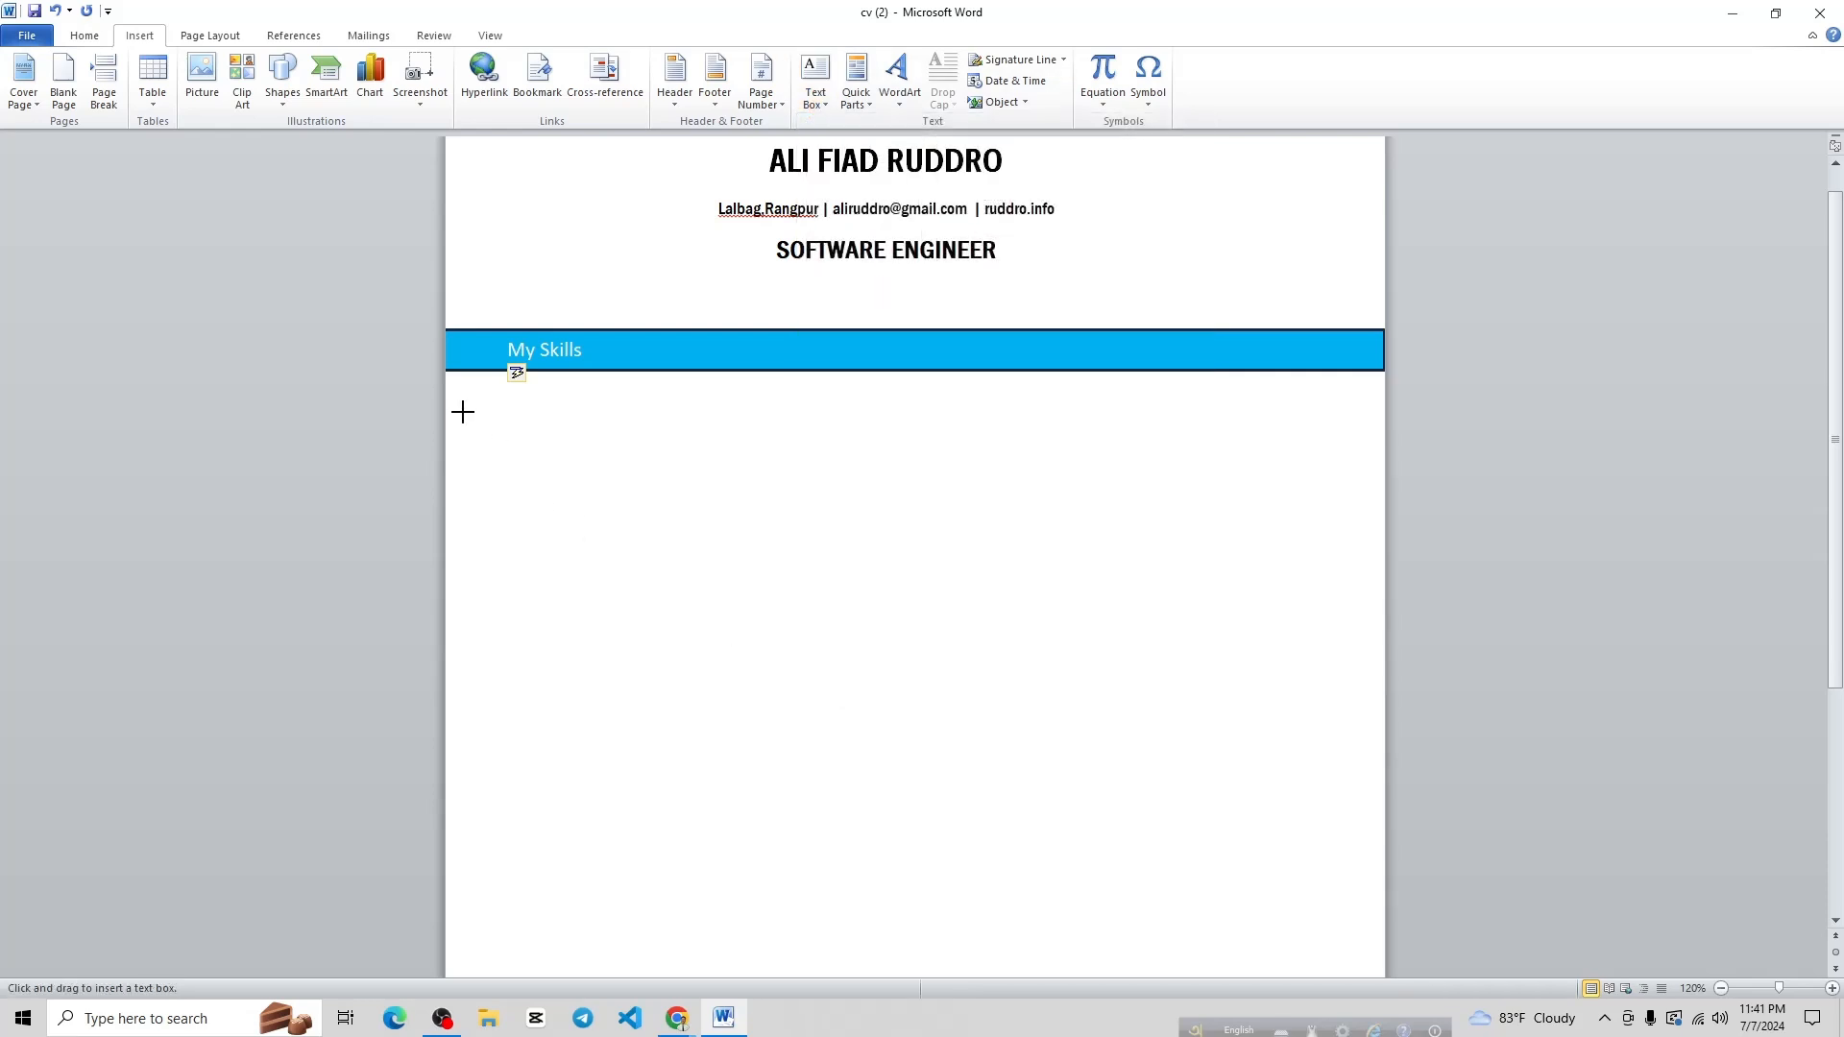
mouse_move(449, 402)
mouse_down()
mouse_move(1370, 416)
mouse_move(1383, 530)
mouse_up()
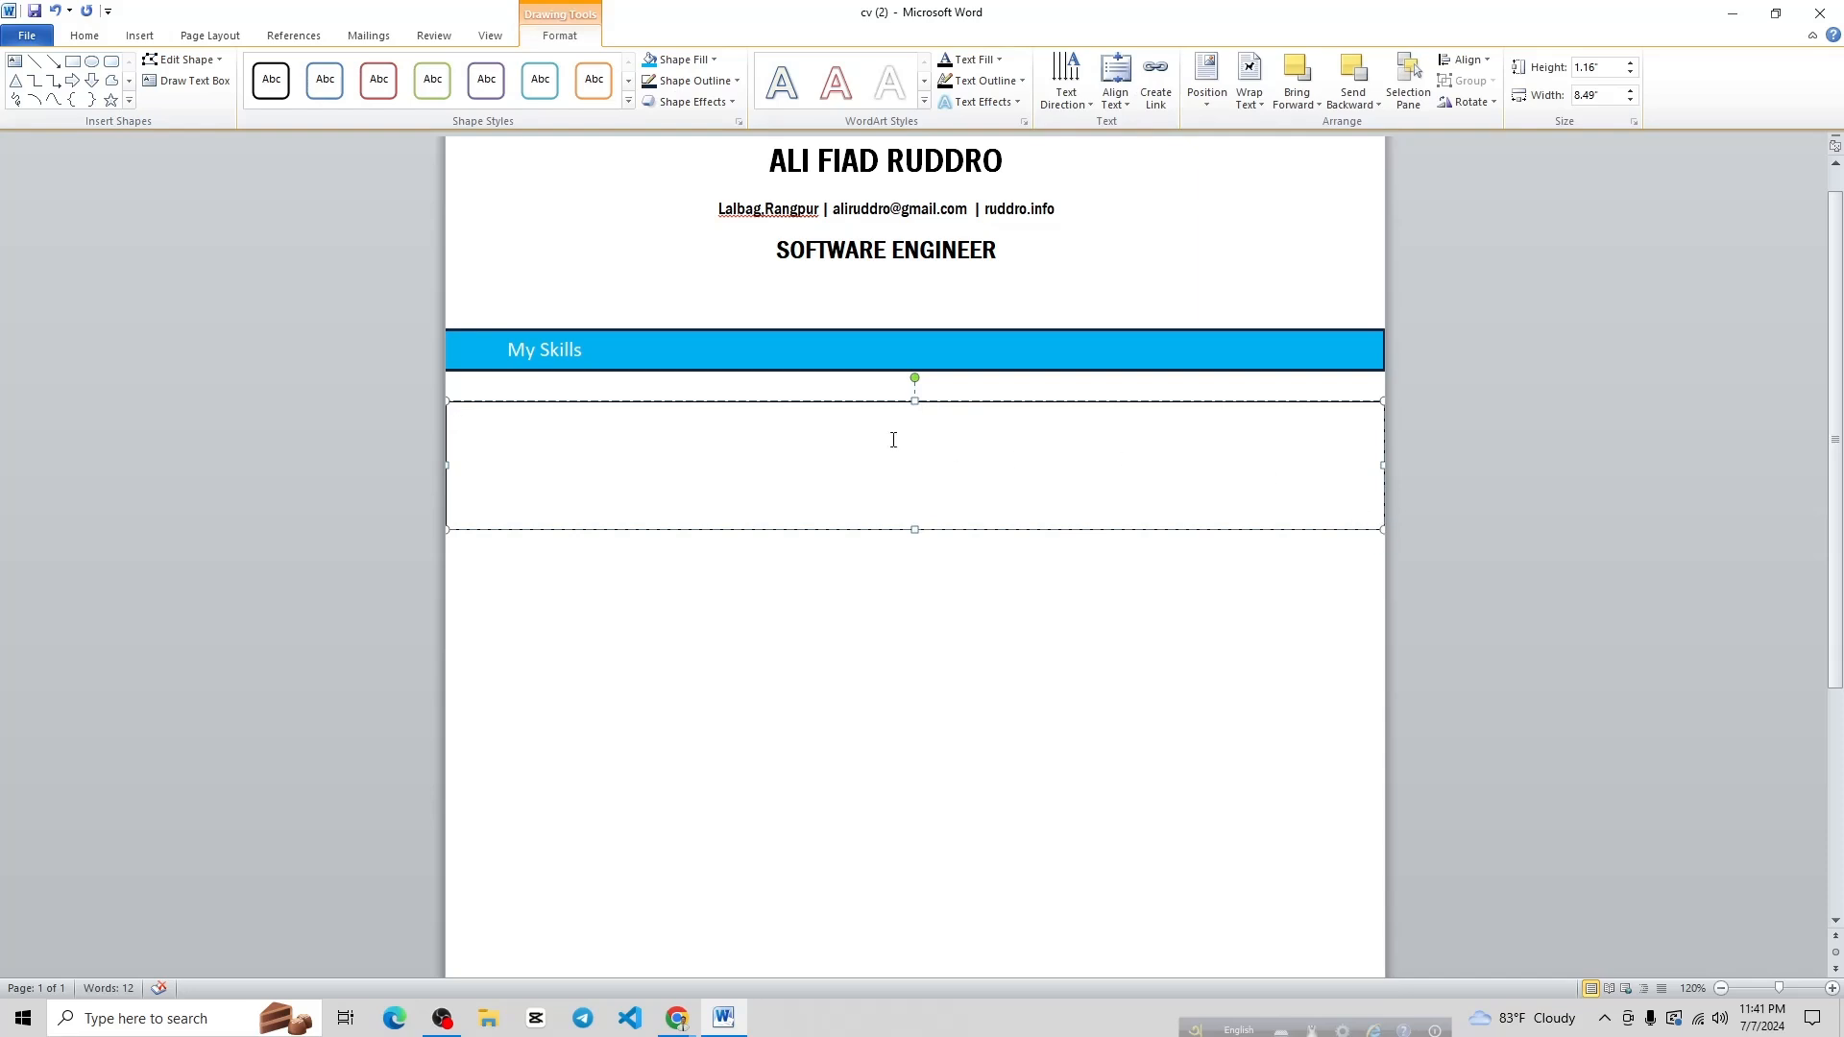
Remove the text box's outline and bring up the Table size grid
click(718, 81)
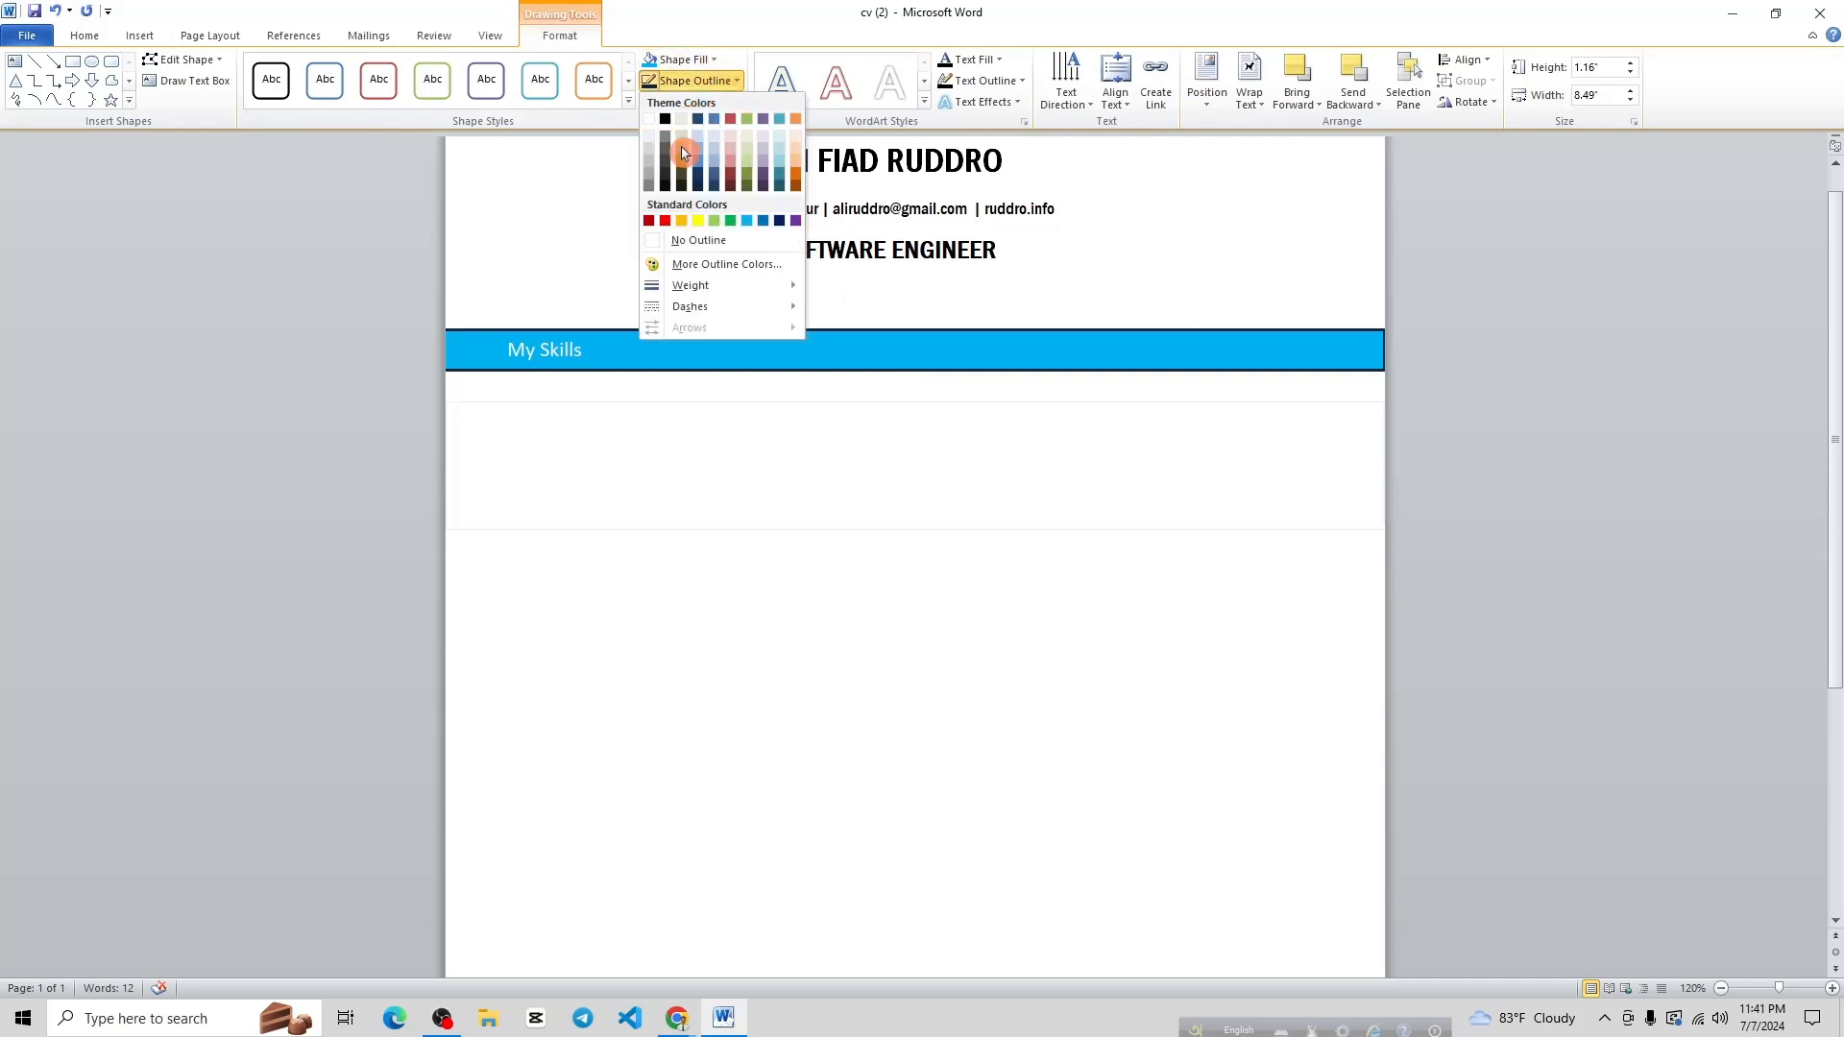
click(711, 246)
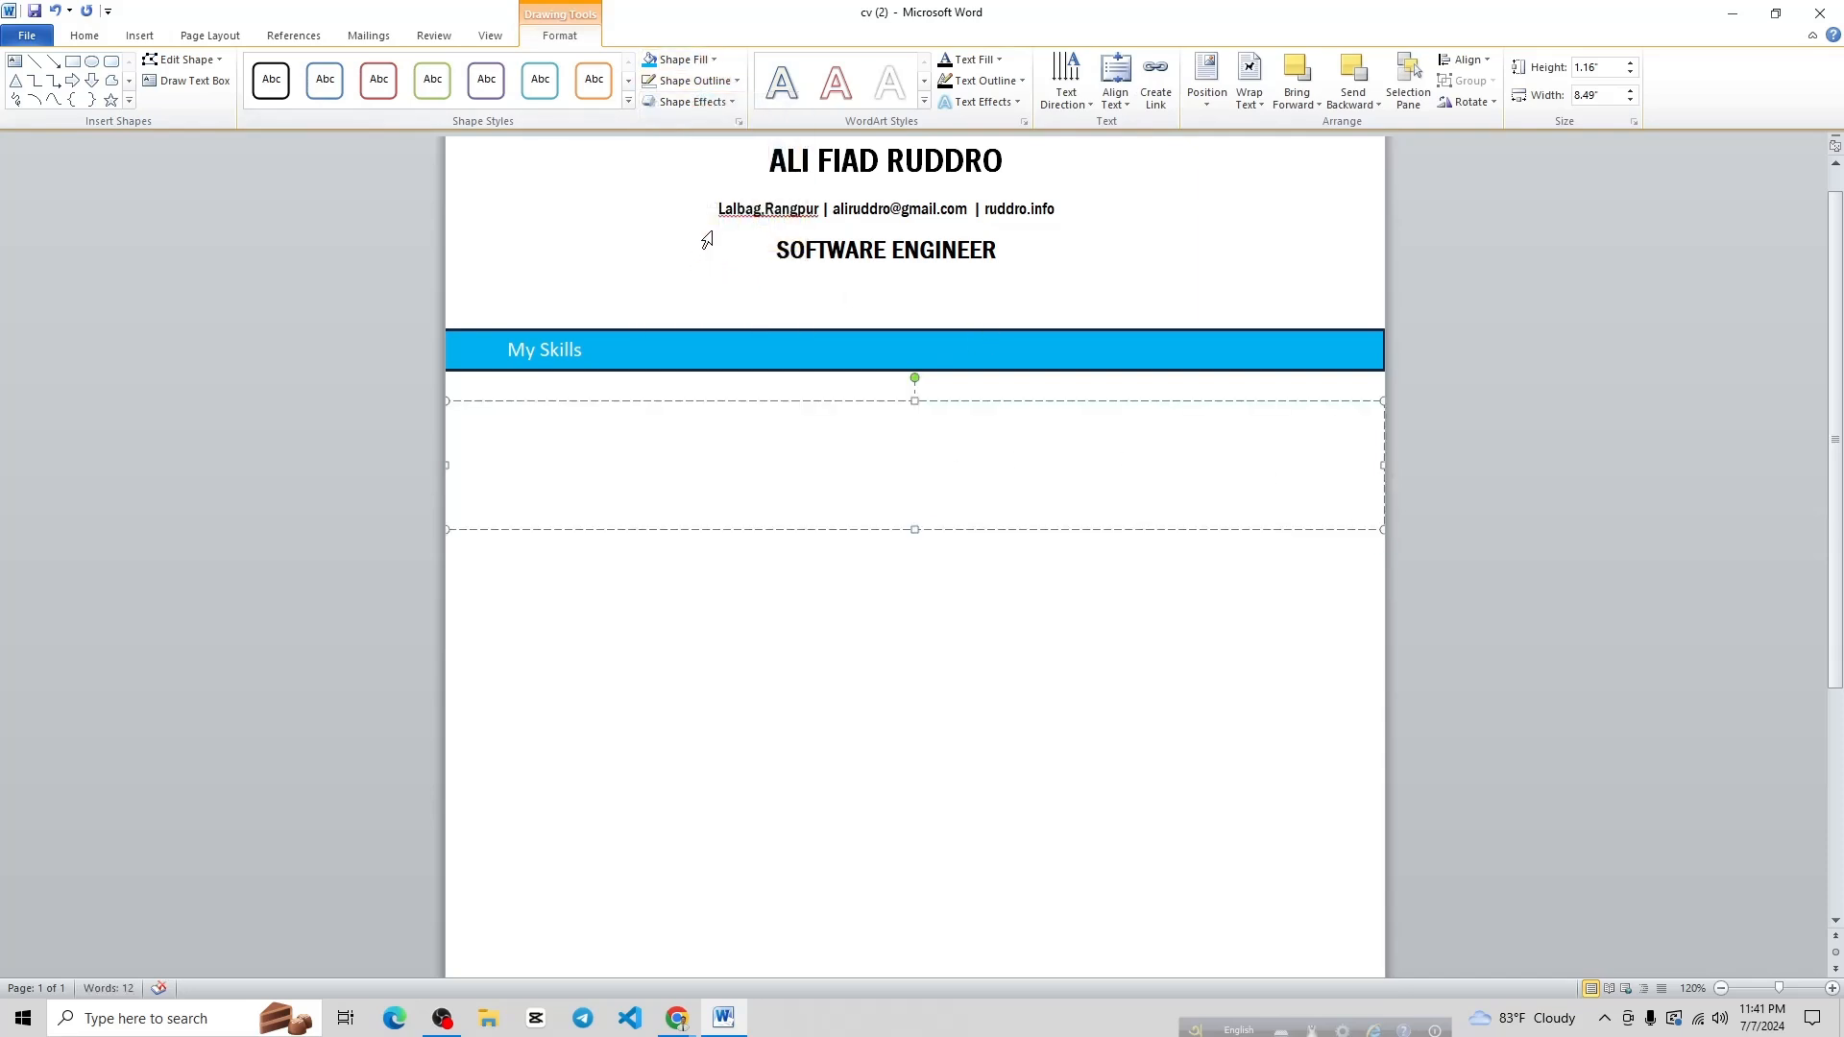
click(138, 39)
click(153, 76)
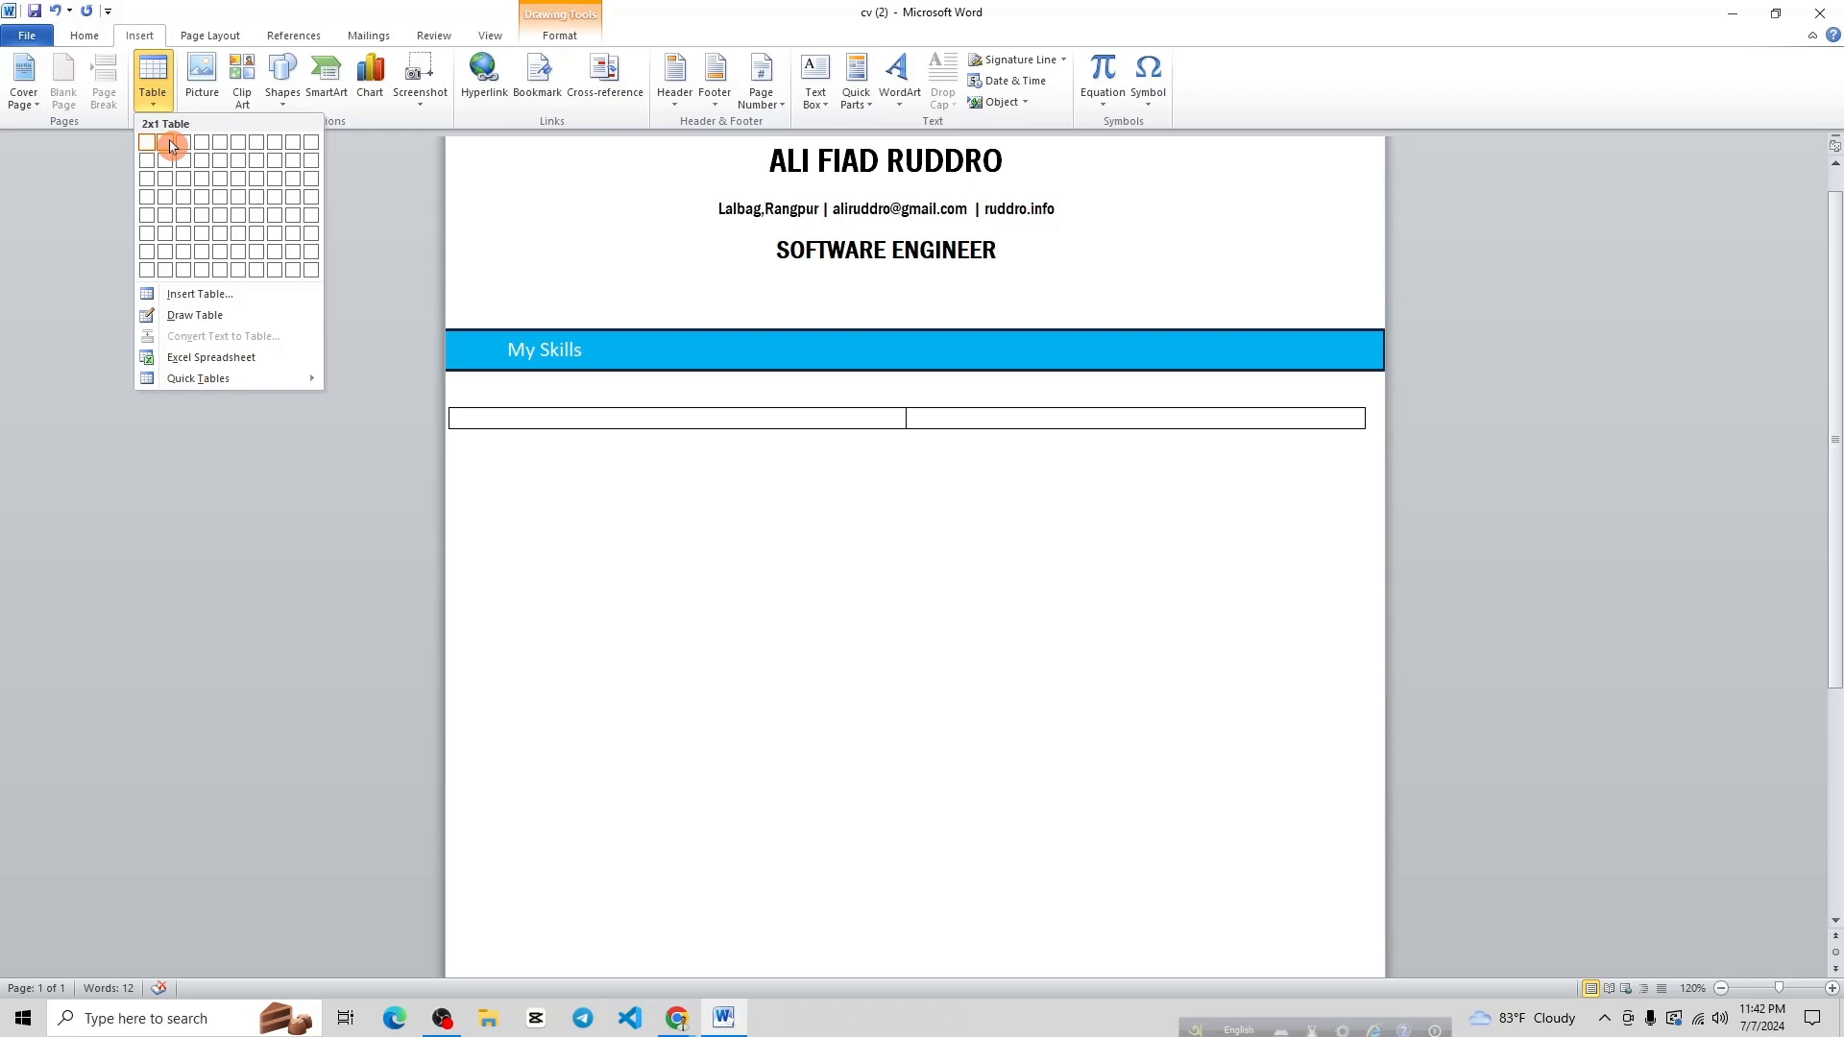
Insert a two-column, four-row table and type Html and Css in its first cell
click(172, 204)
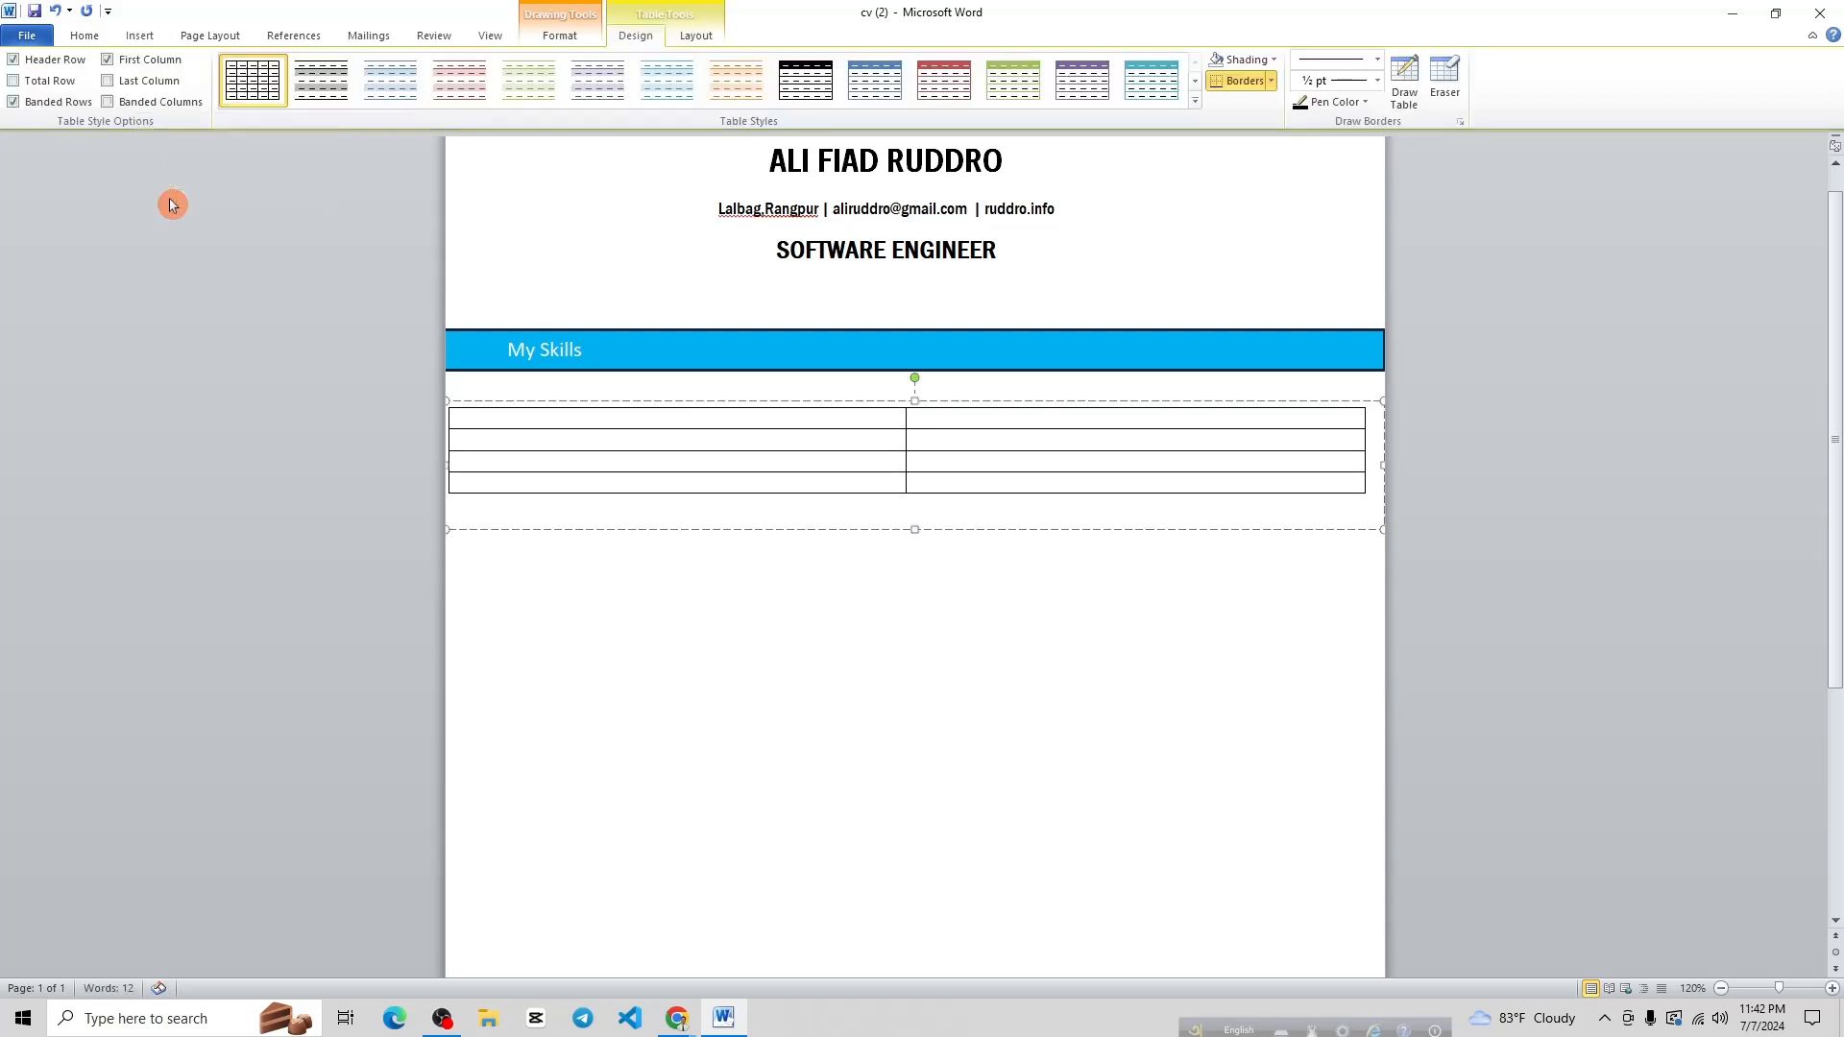
click(474, 412)
text(Html)
key(Return)
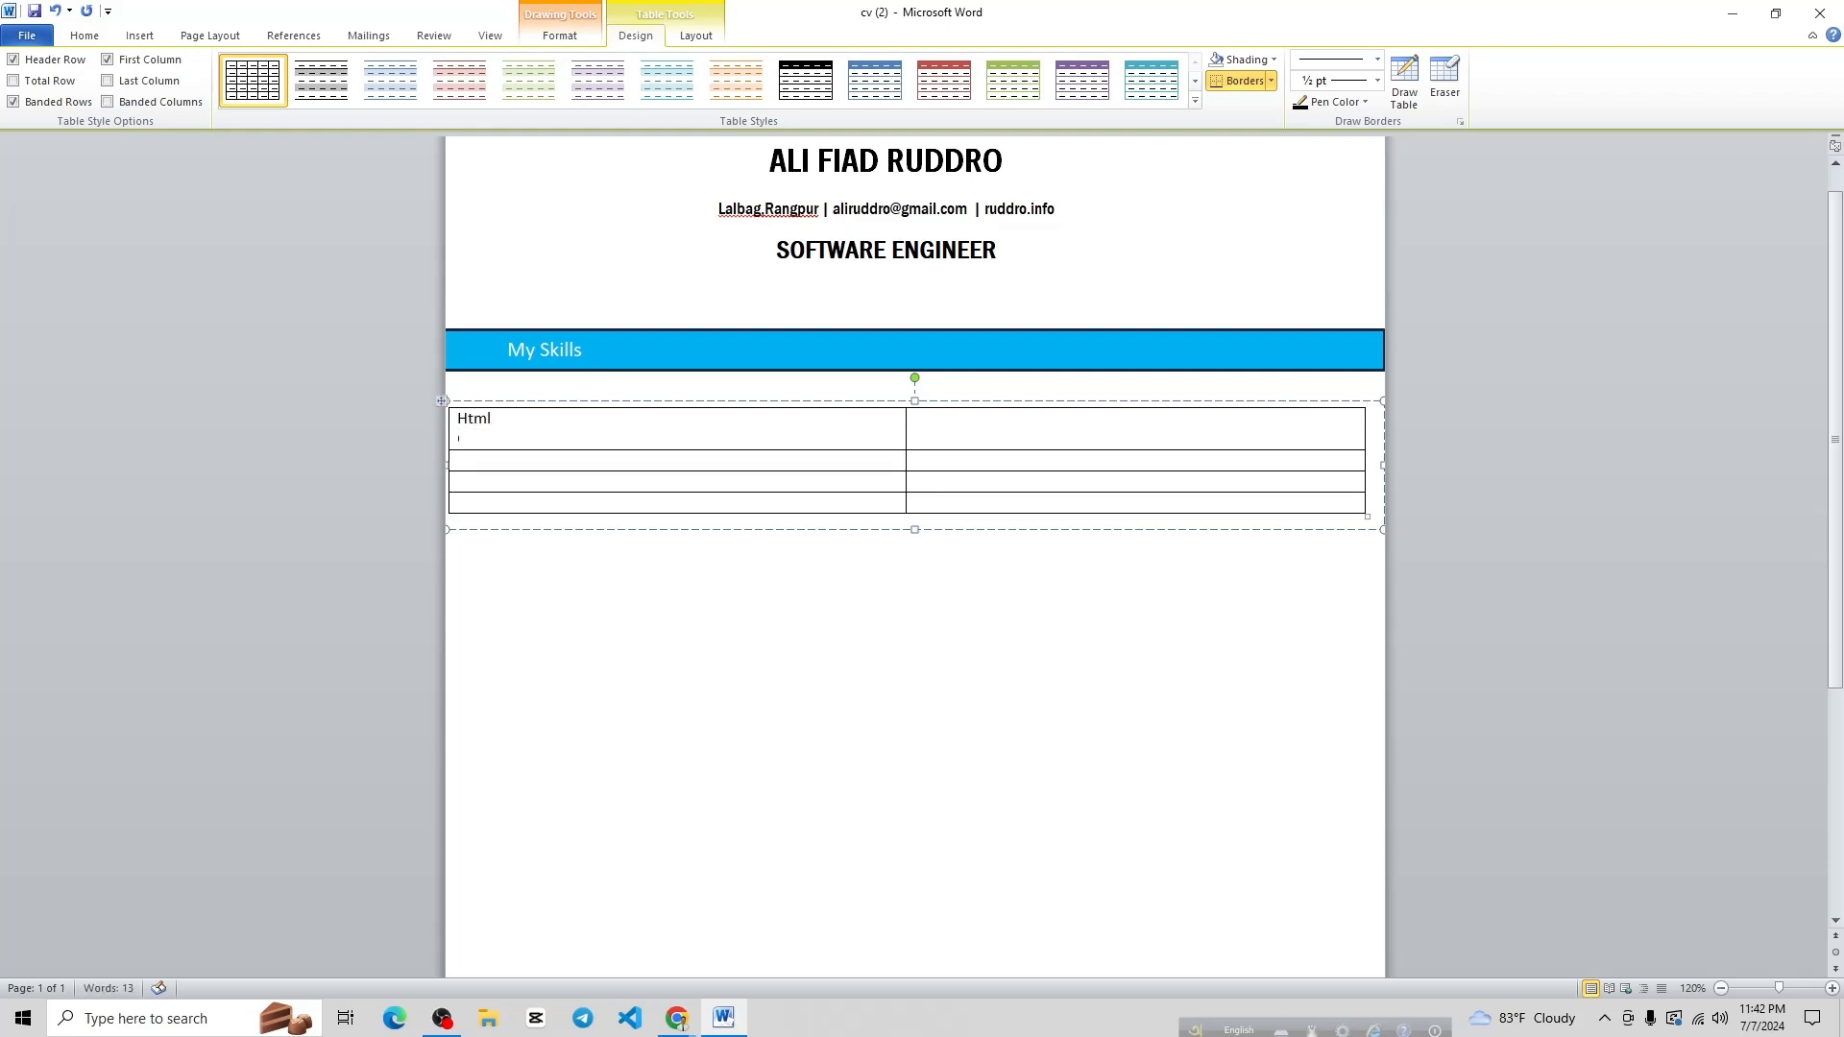
text(Css)
Undo the table and reopen the Table size grid inside the empty box
key(ctrl+z)
key(ctrl+z)
key(ctrl+z)
key(ctrl+z)
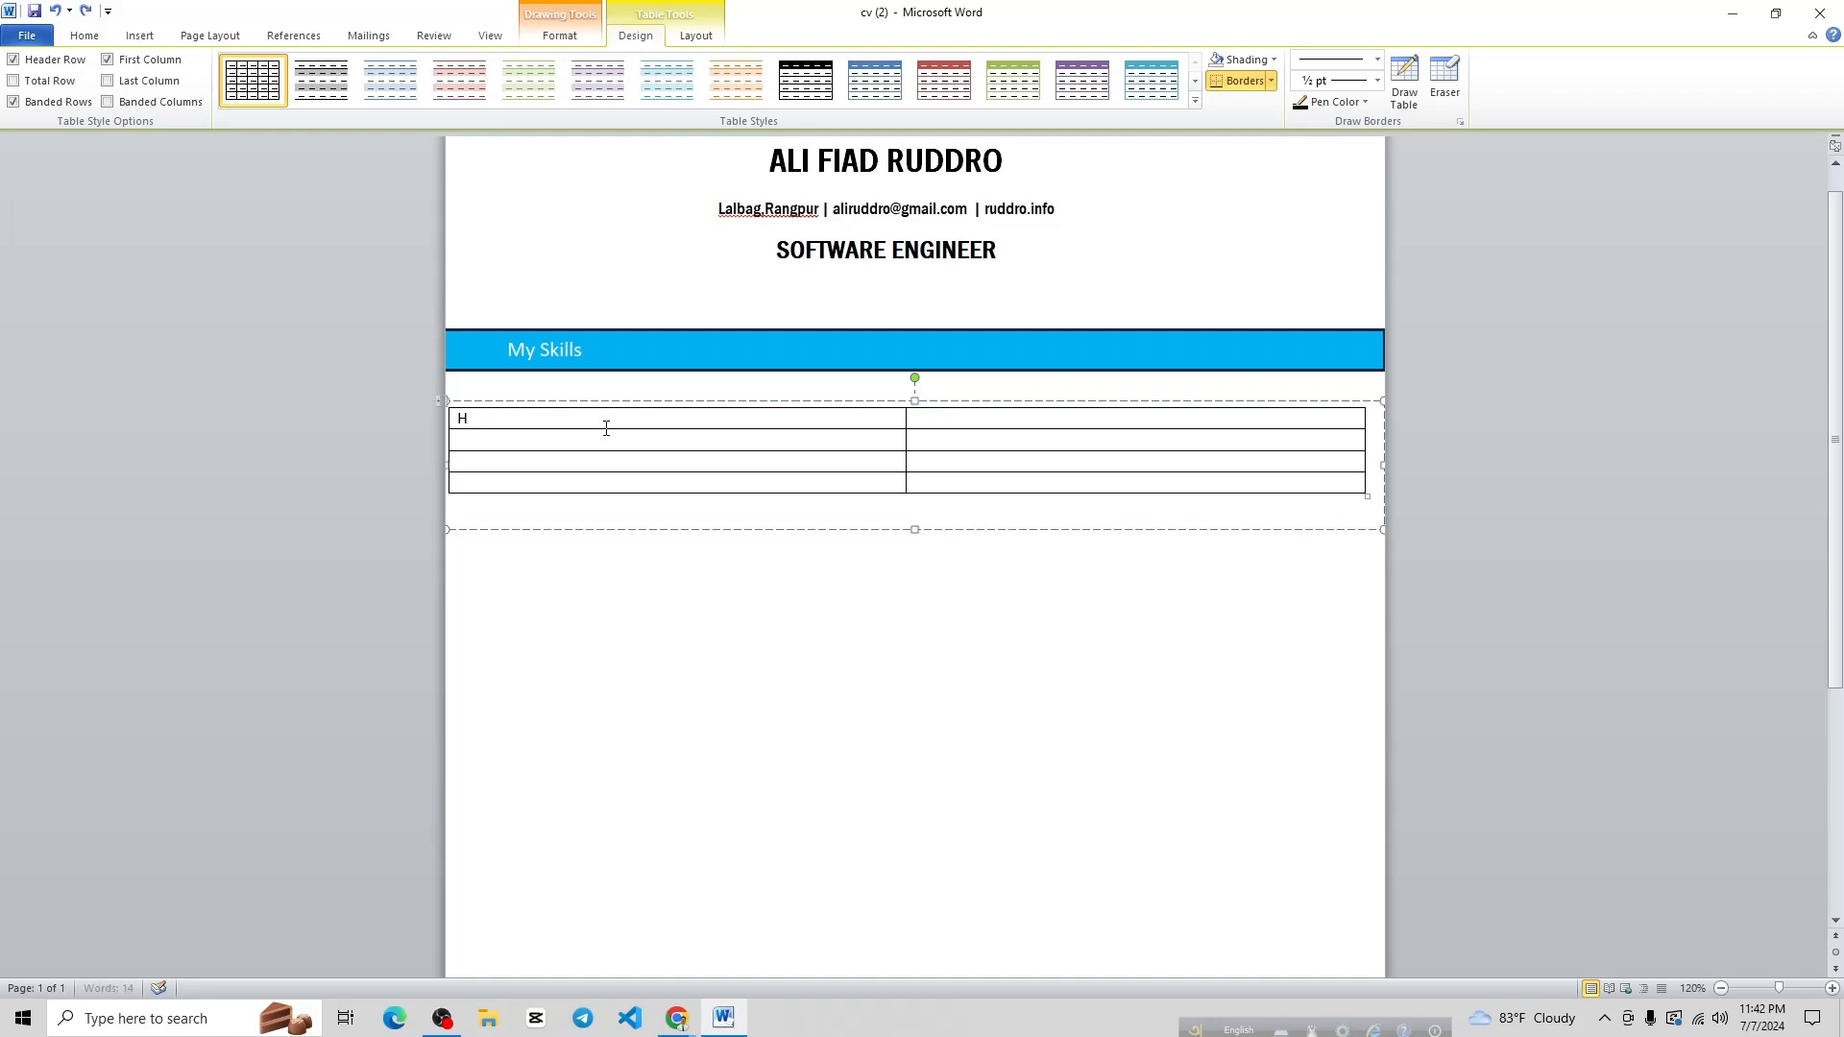
click(606, 429)
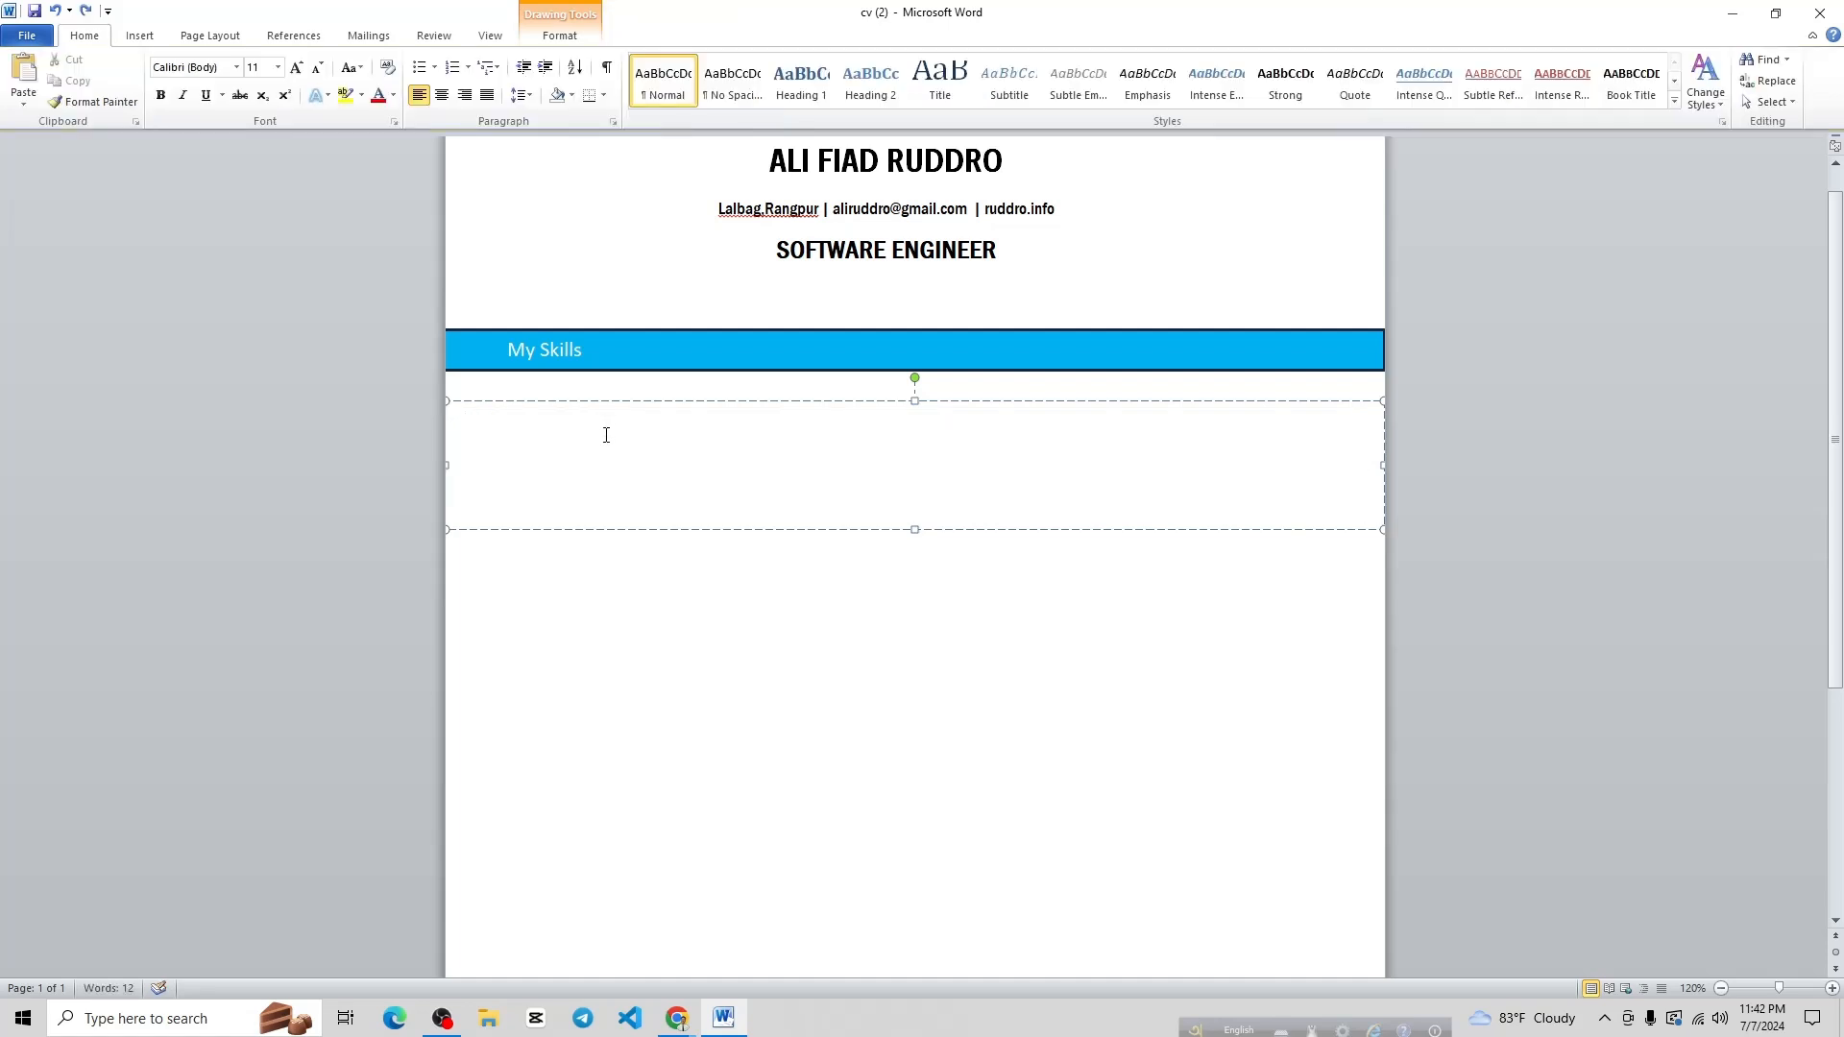
click(139, 38)
click(153, 75)
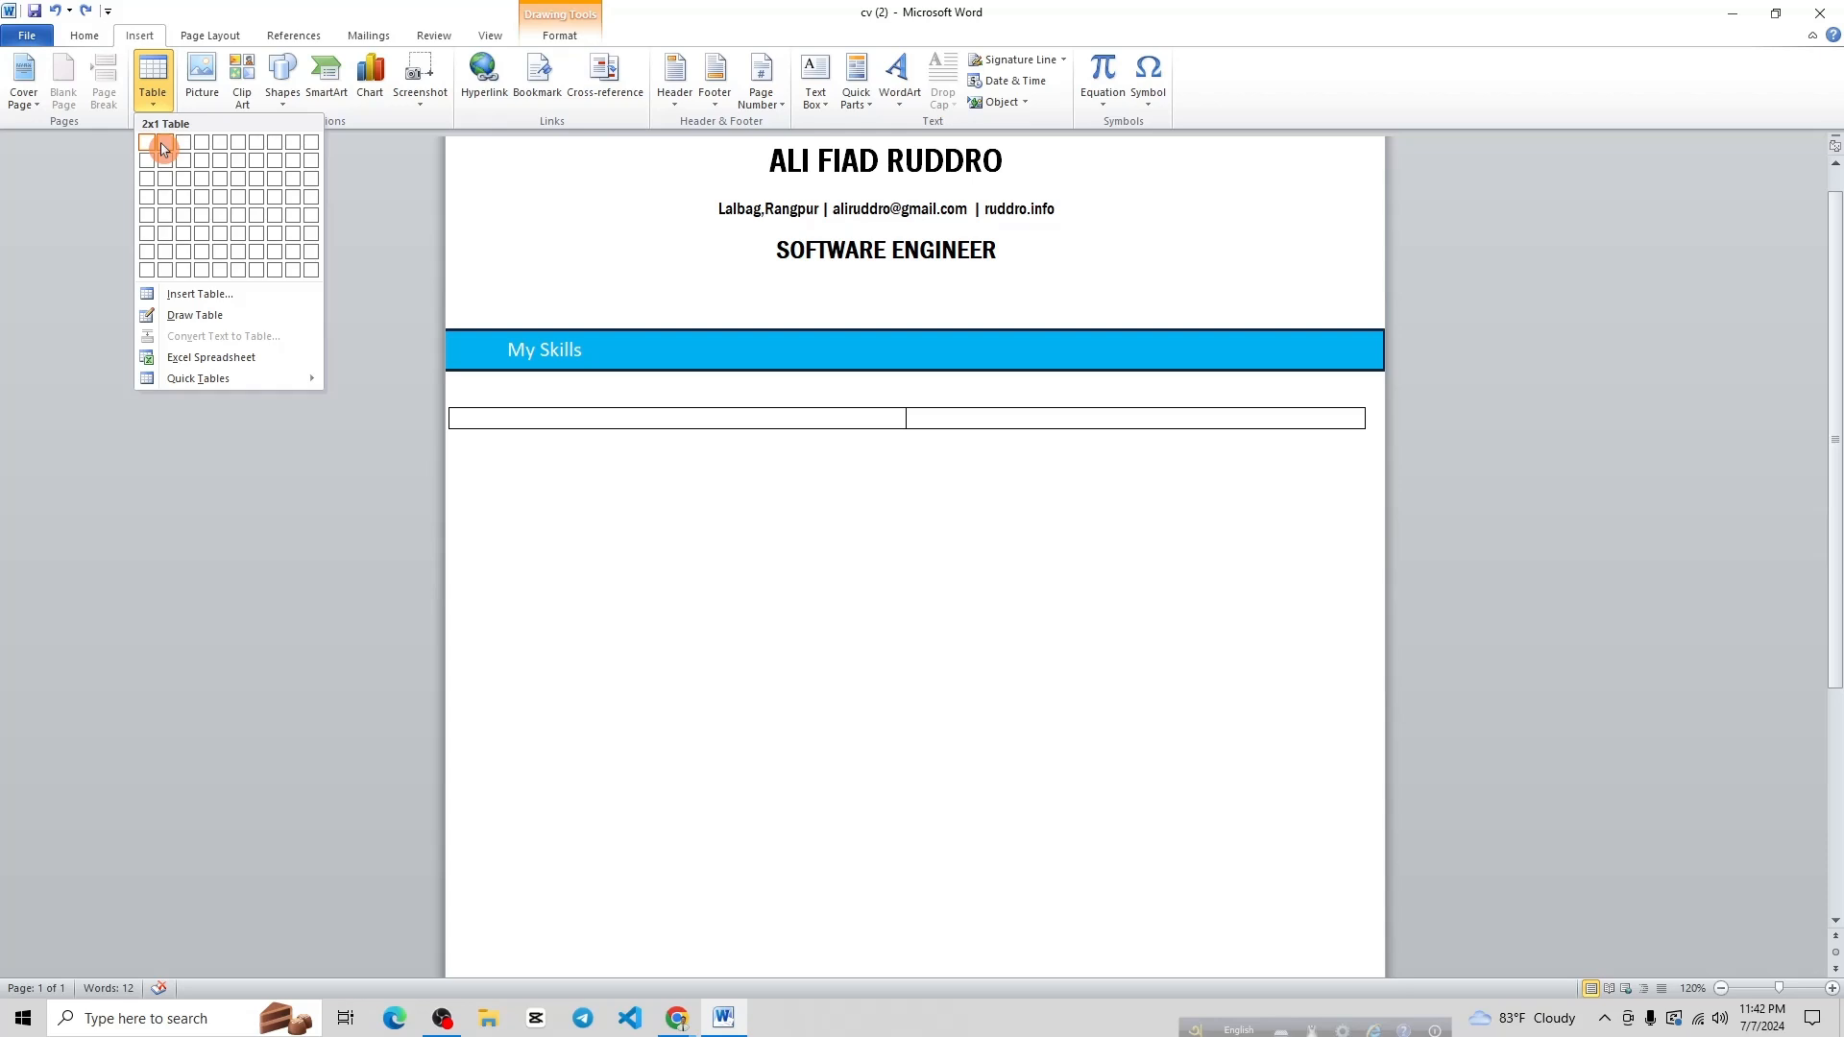
Insert a 2x1 table and list HTML, CSS, JAVASCRIPT and REACT JS in the left cell
click(161, 149)
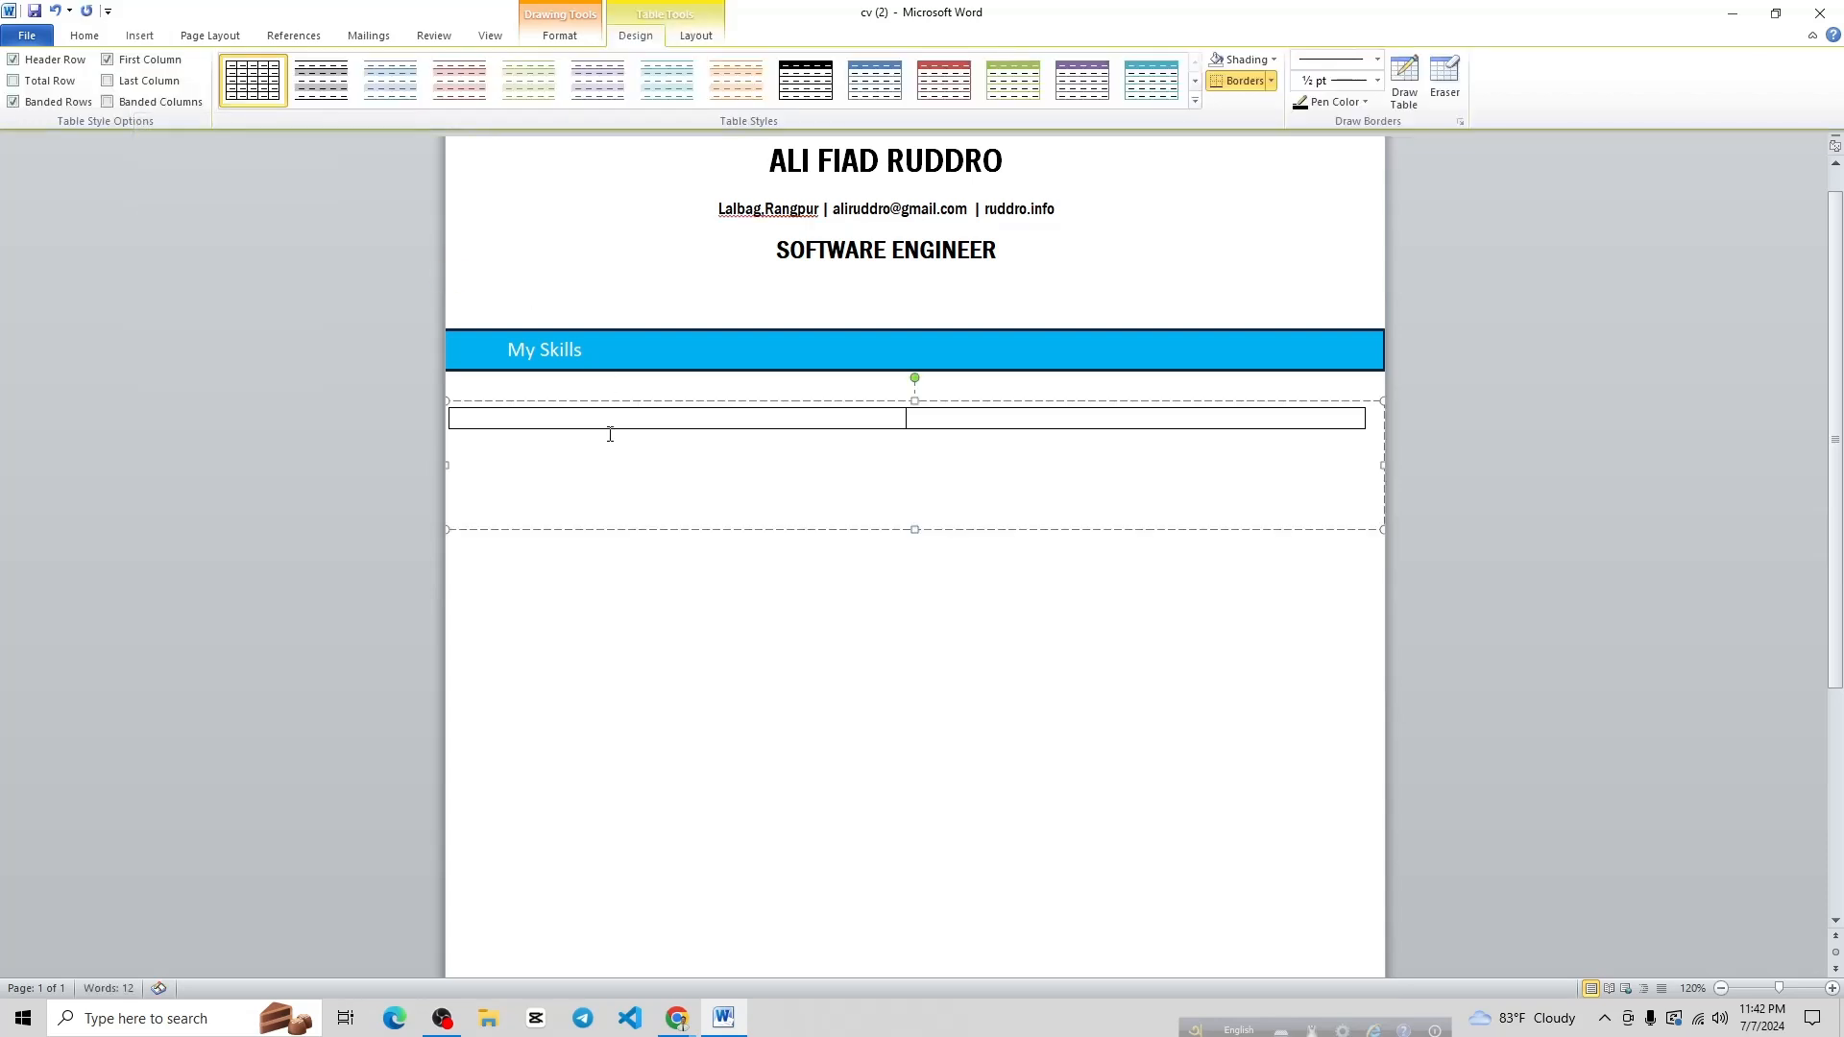
text(HTML)
key(Return)
text(C)
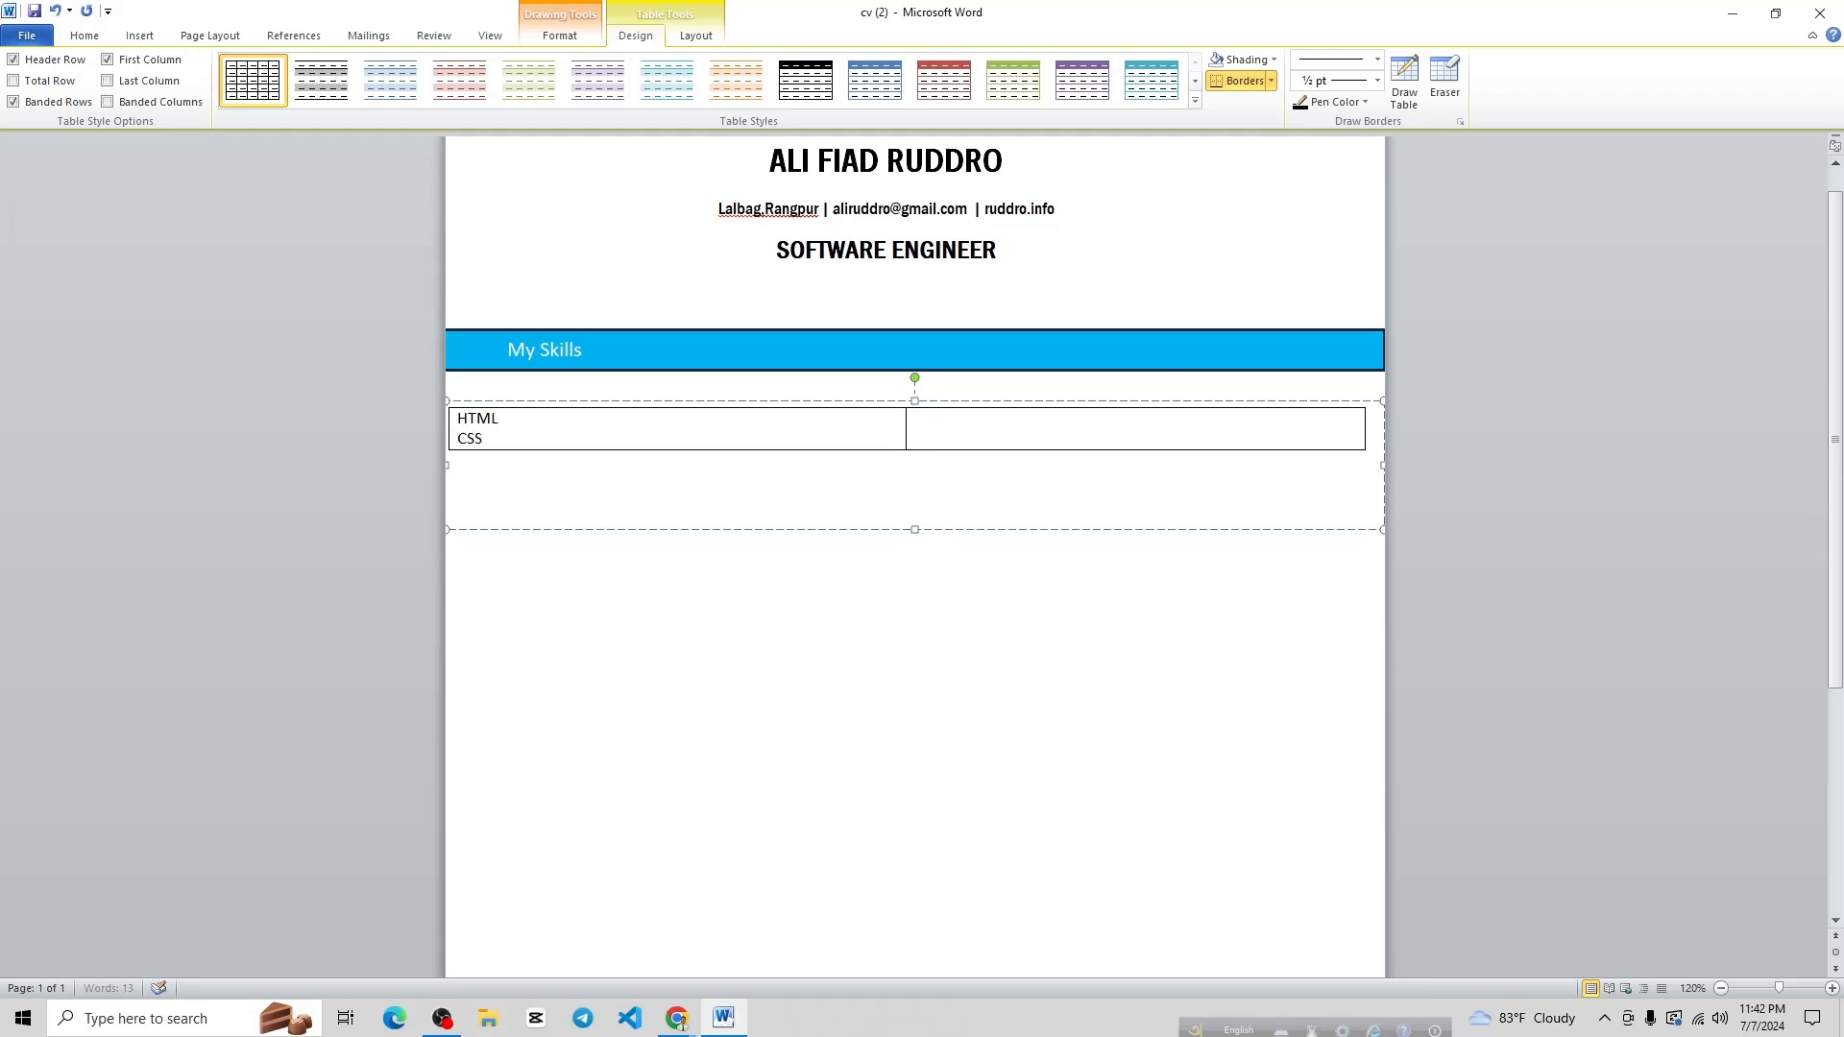
text(SS)
key(Return)
text(JAVA)
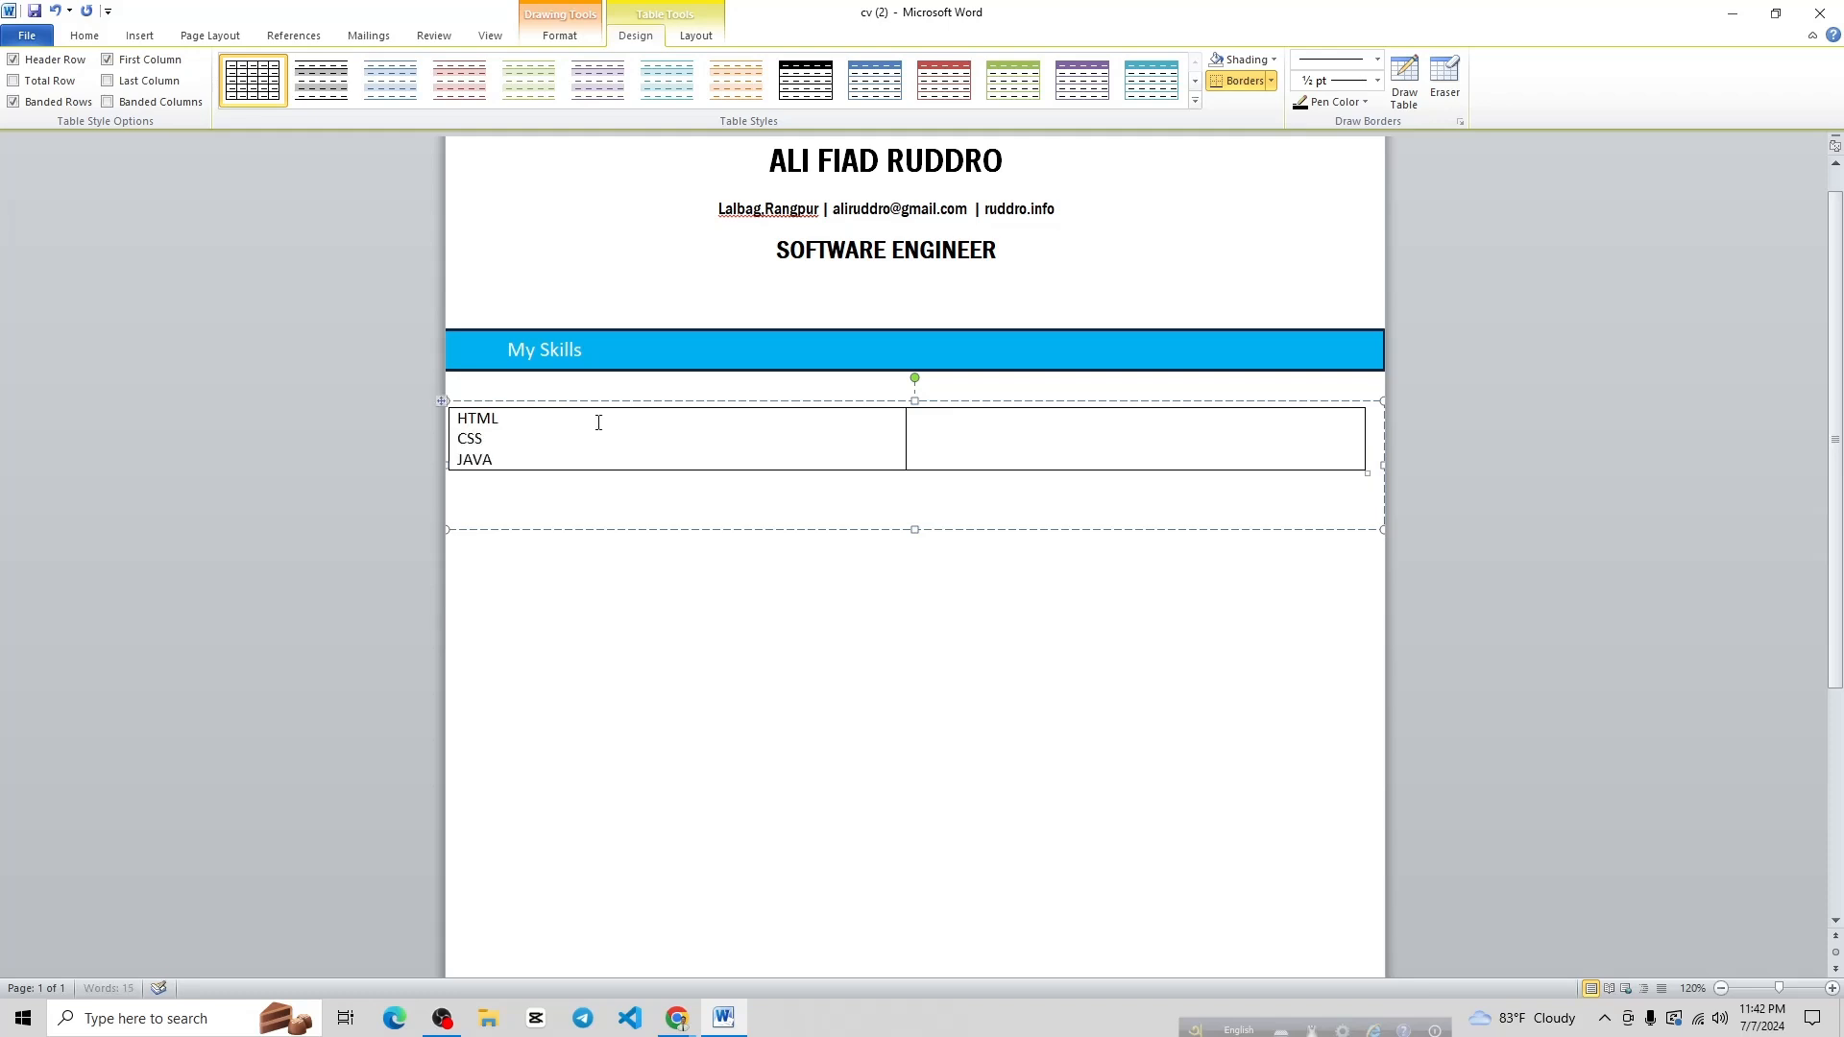
text(SCRIPT)
key(Return)
text(REACT JS)
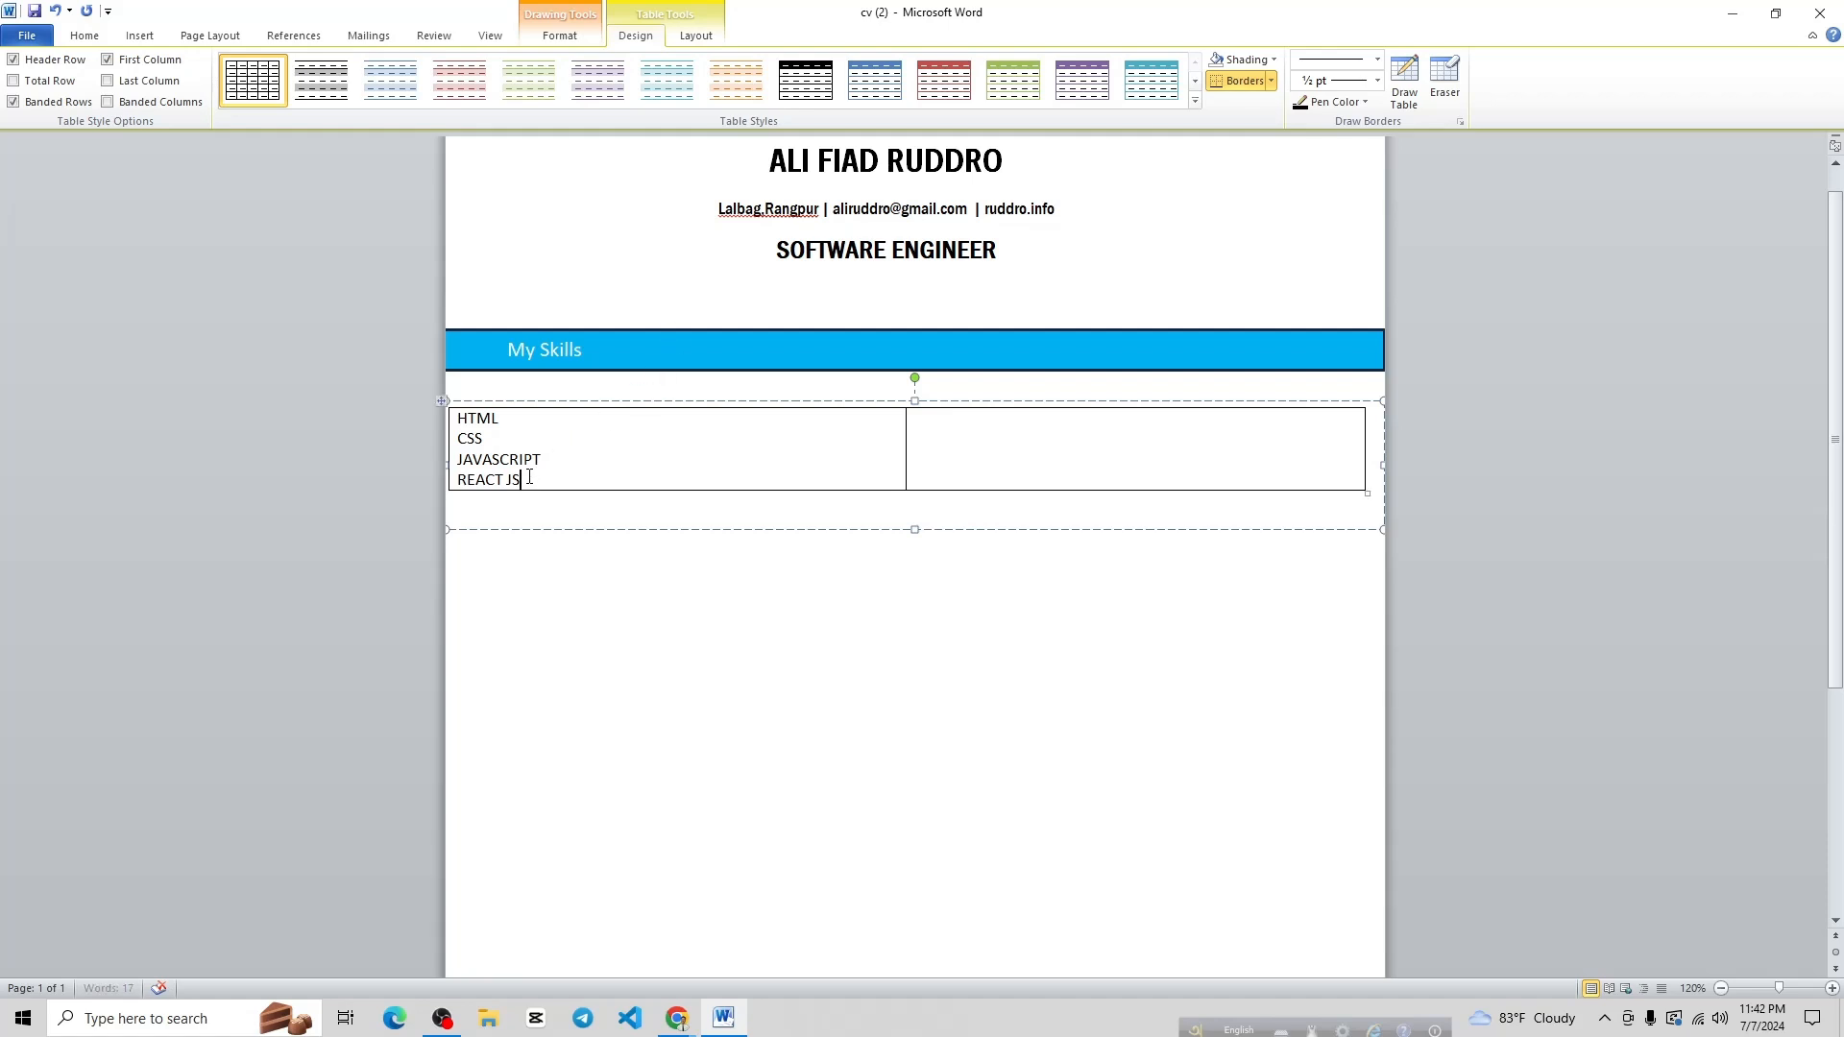
Give the four skill lines check-mark bullets
drag(529, 477, 453, 416)
click(92, 36)
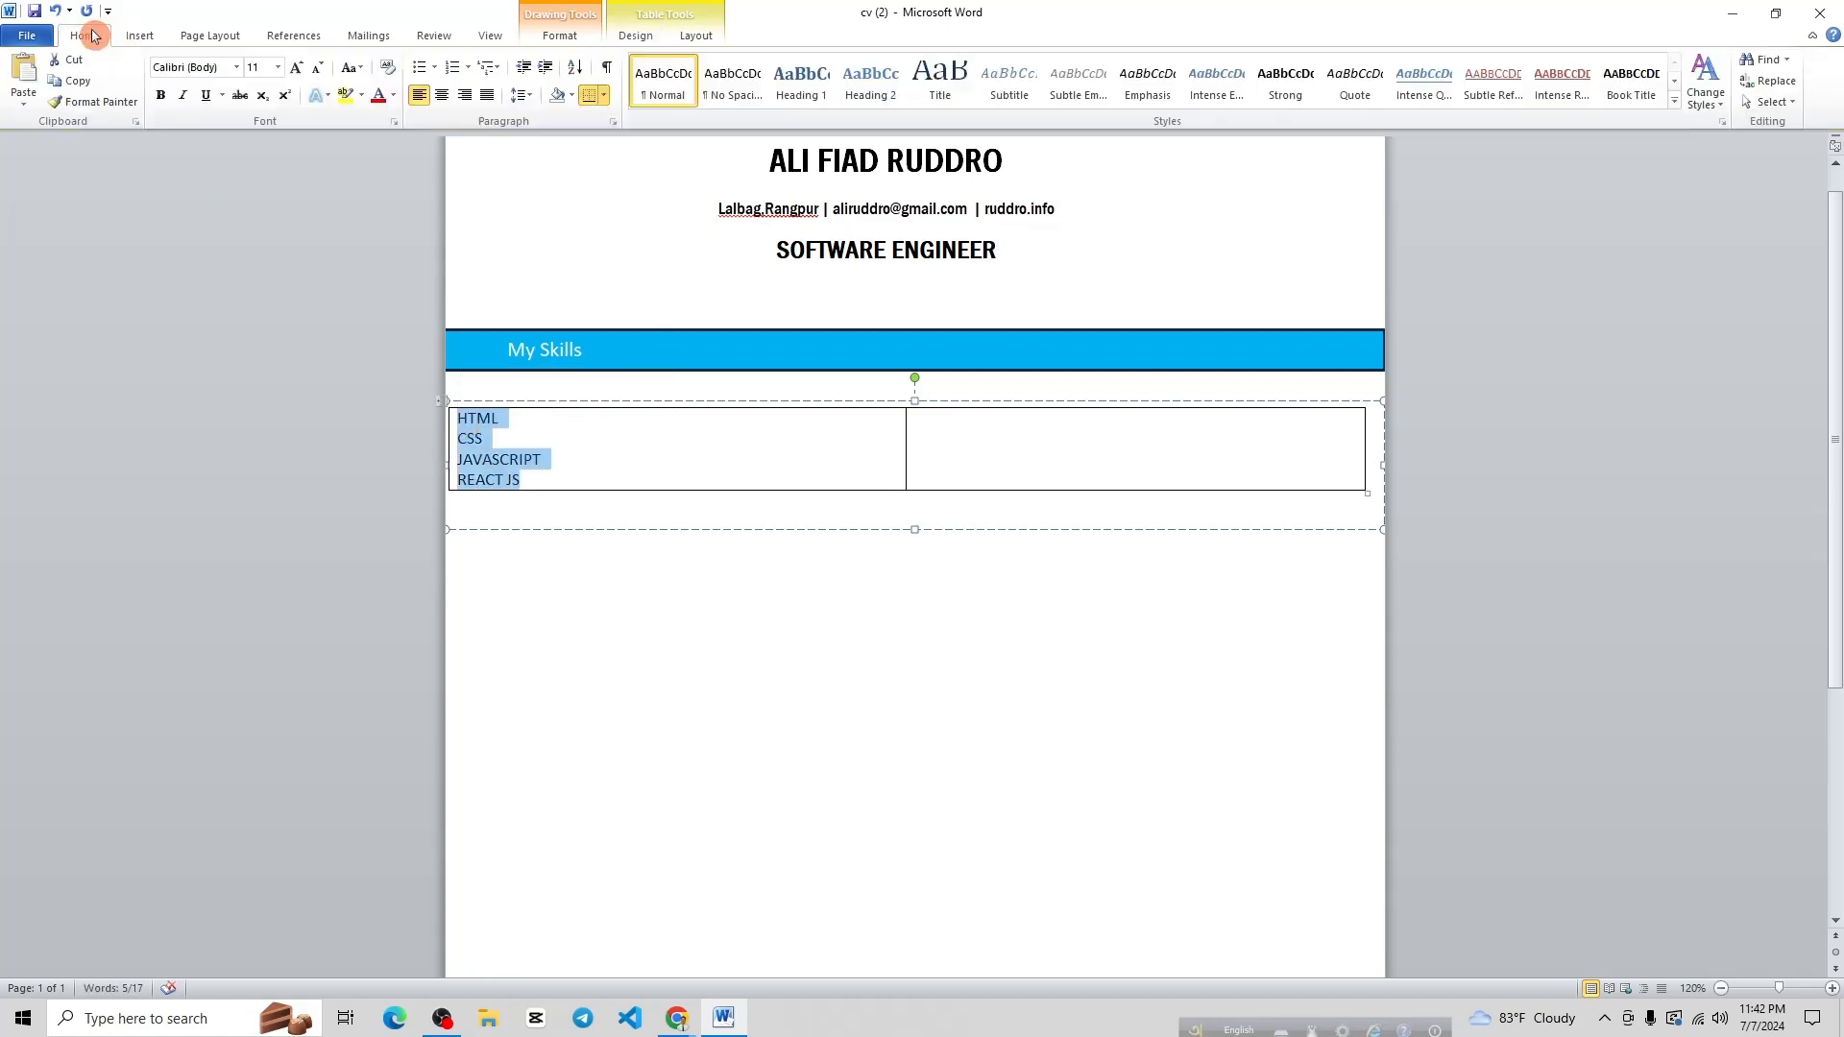
click(434, 67)
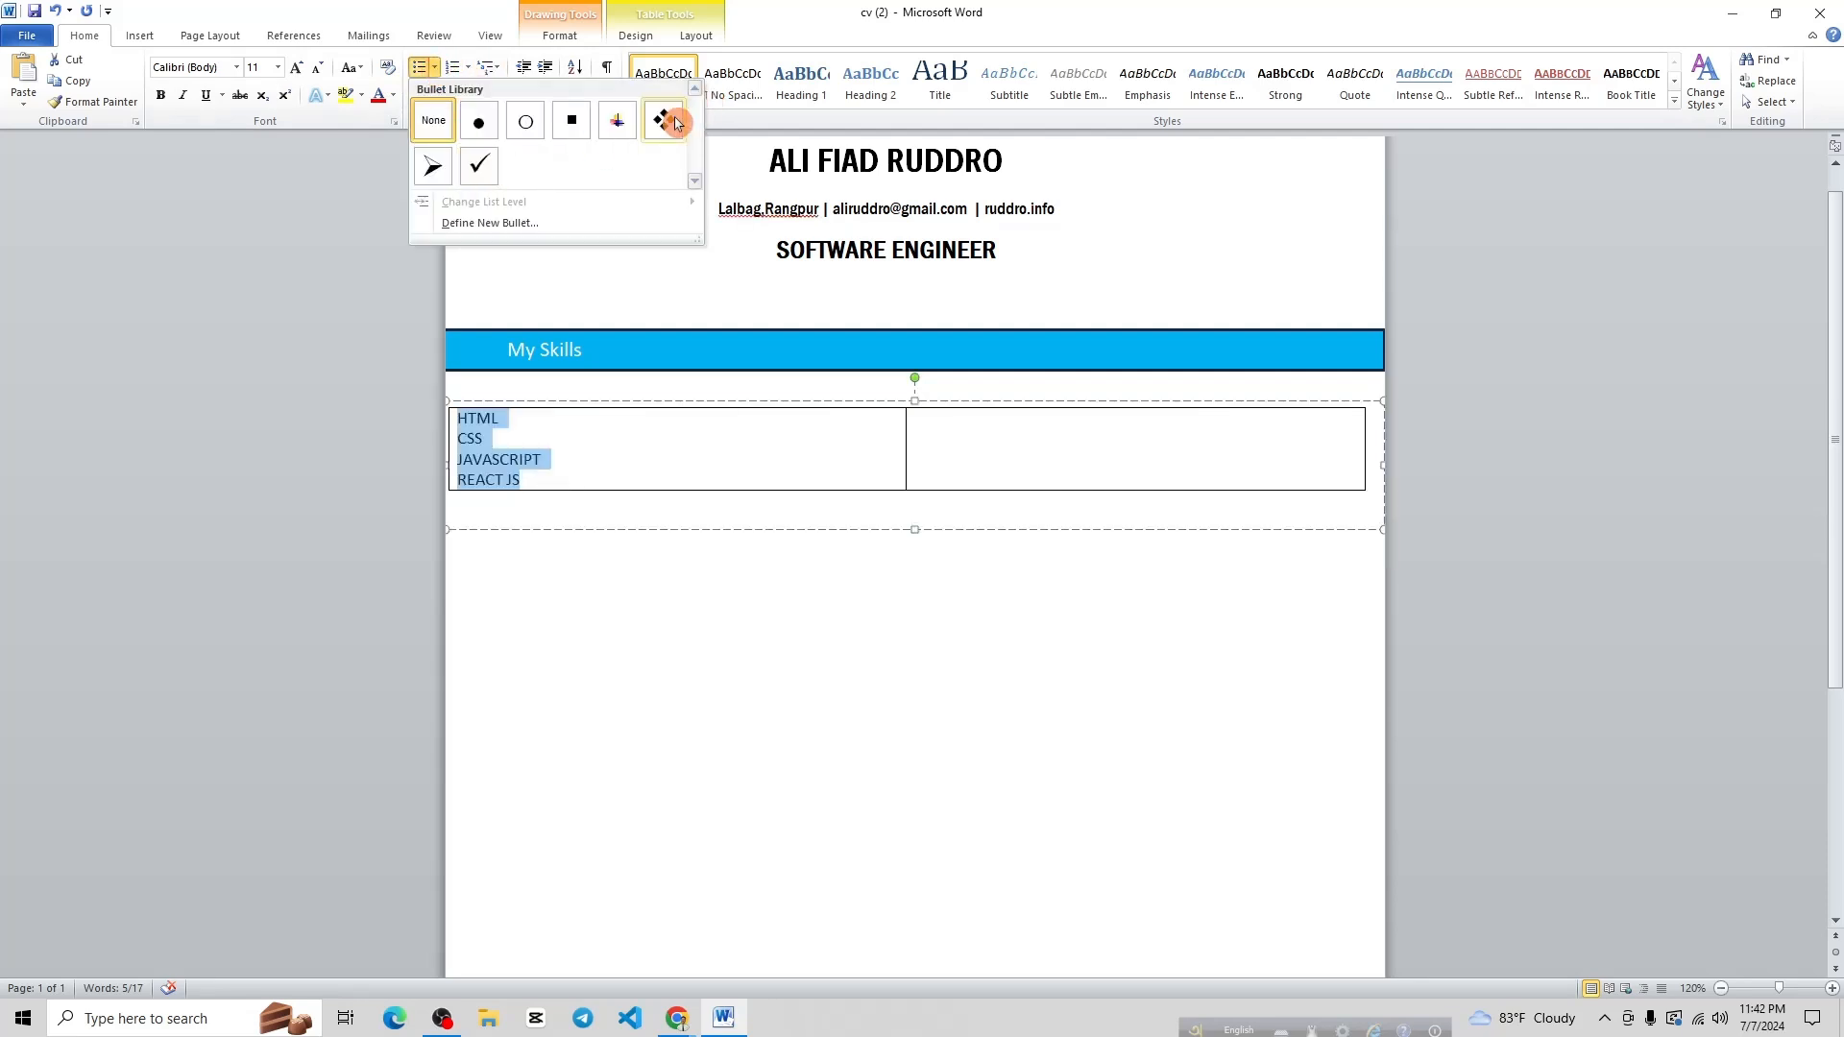
click(479, 165)
Copy the bulleted skill list into the right cell, keeping REACT JS on its own line
key(ctrl+c)
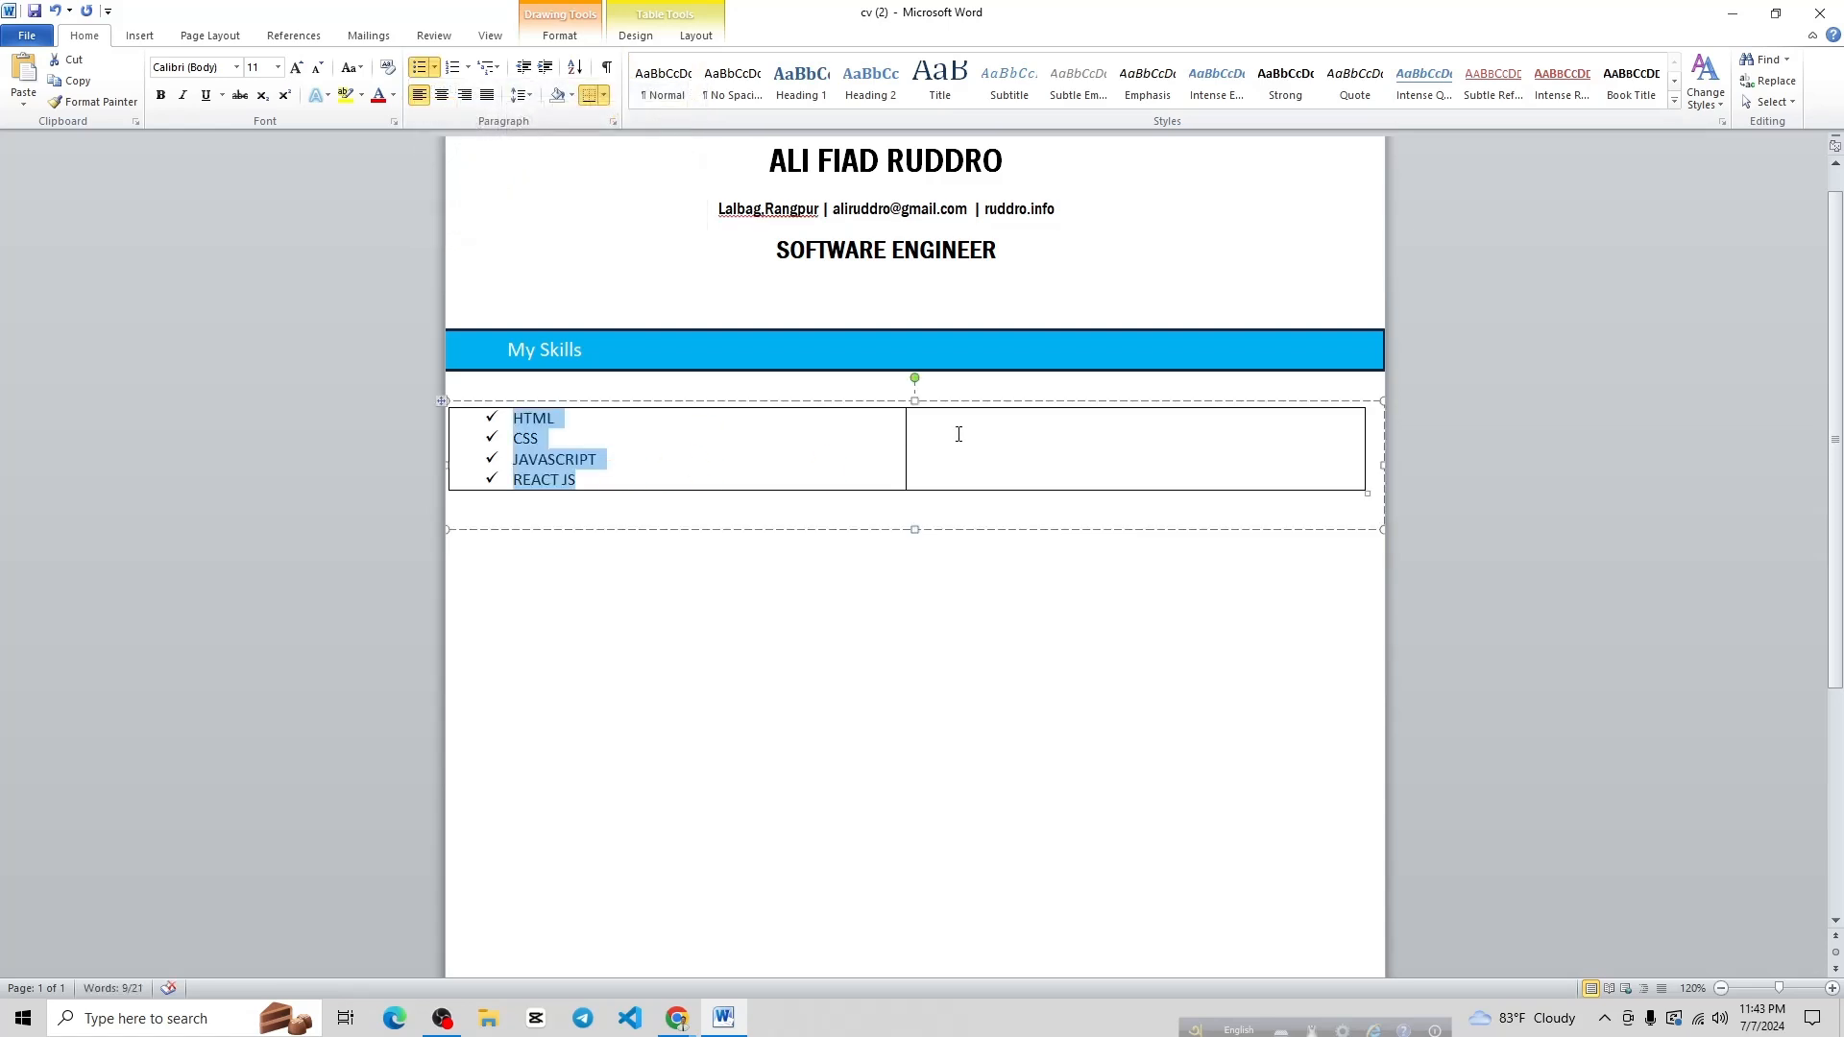
click(955, 428)
key(ctrl+v)
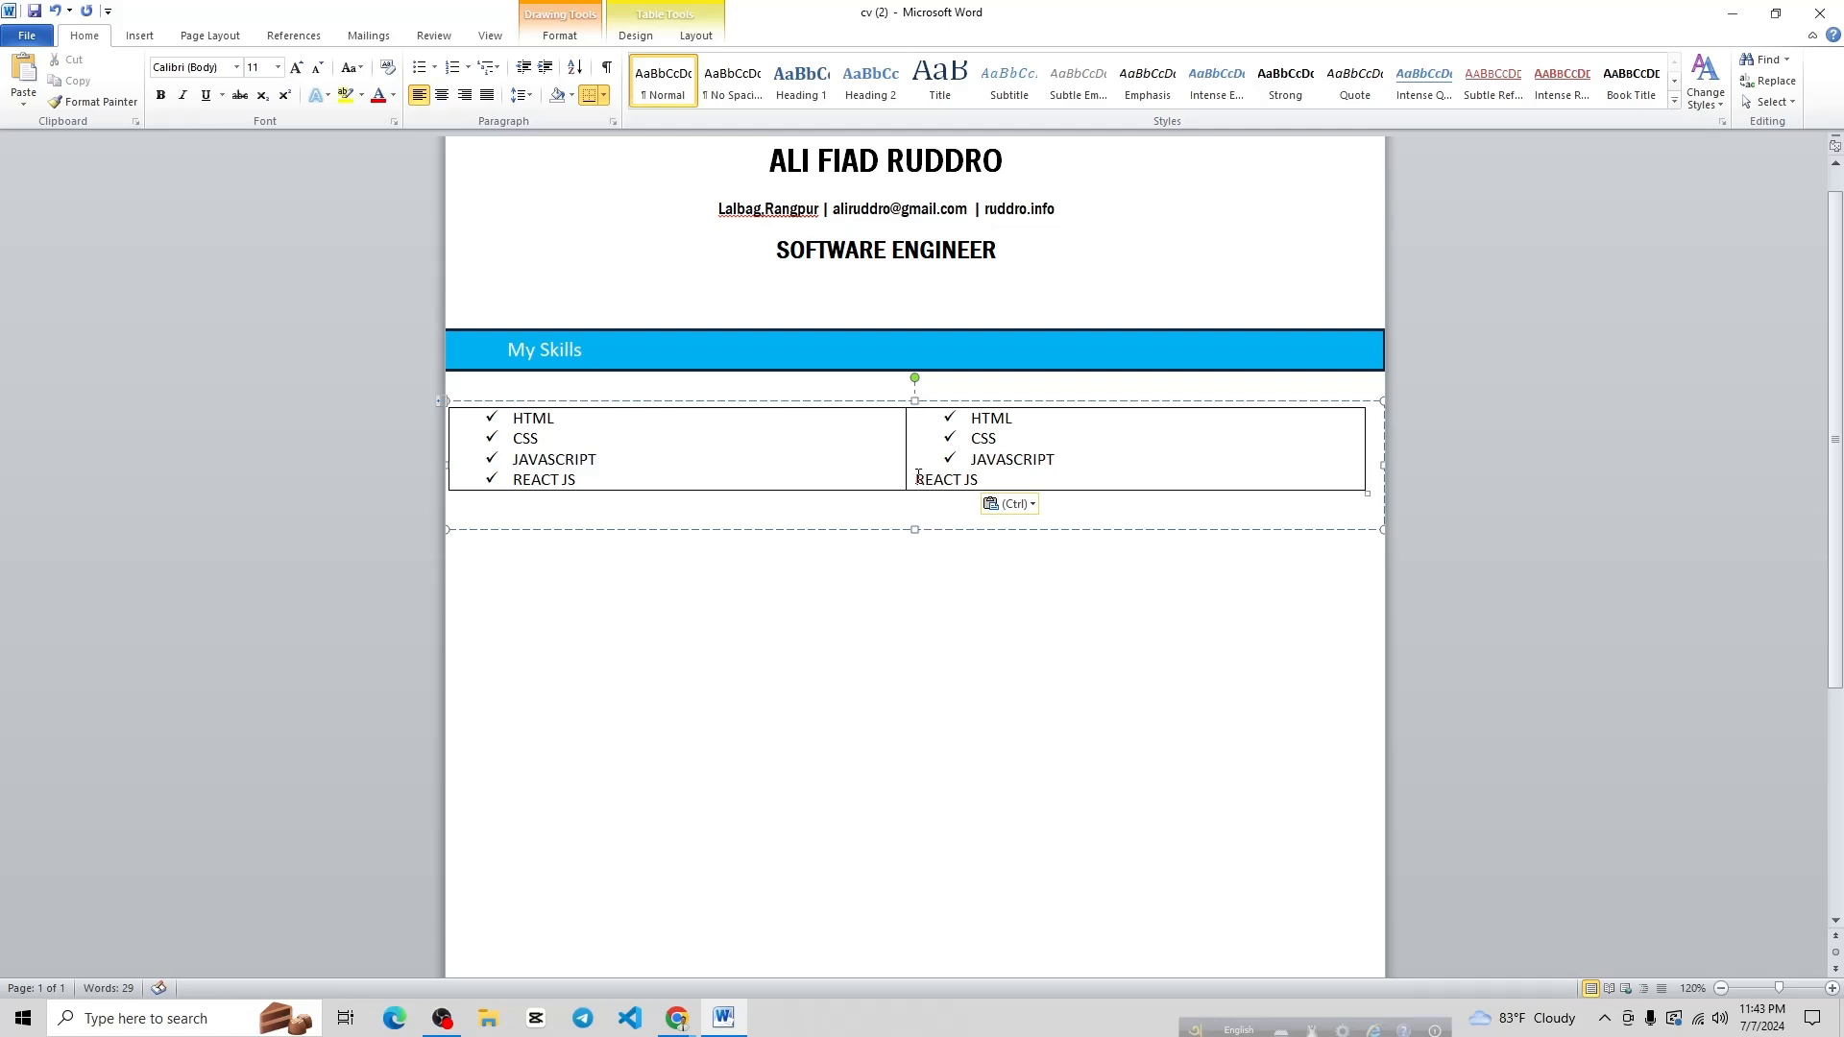
key(BackSpace)
key(Return)
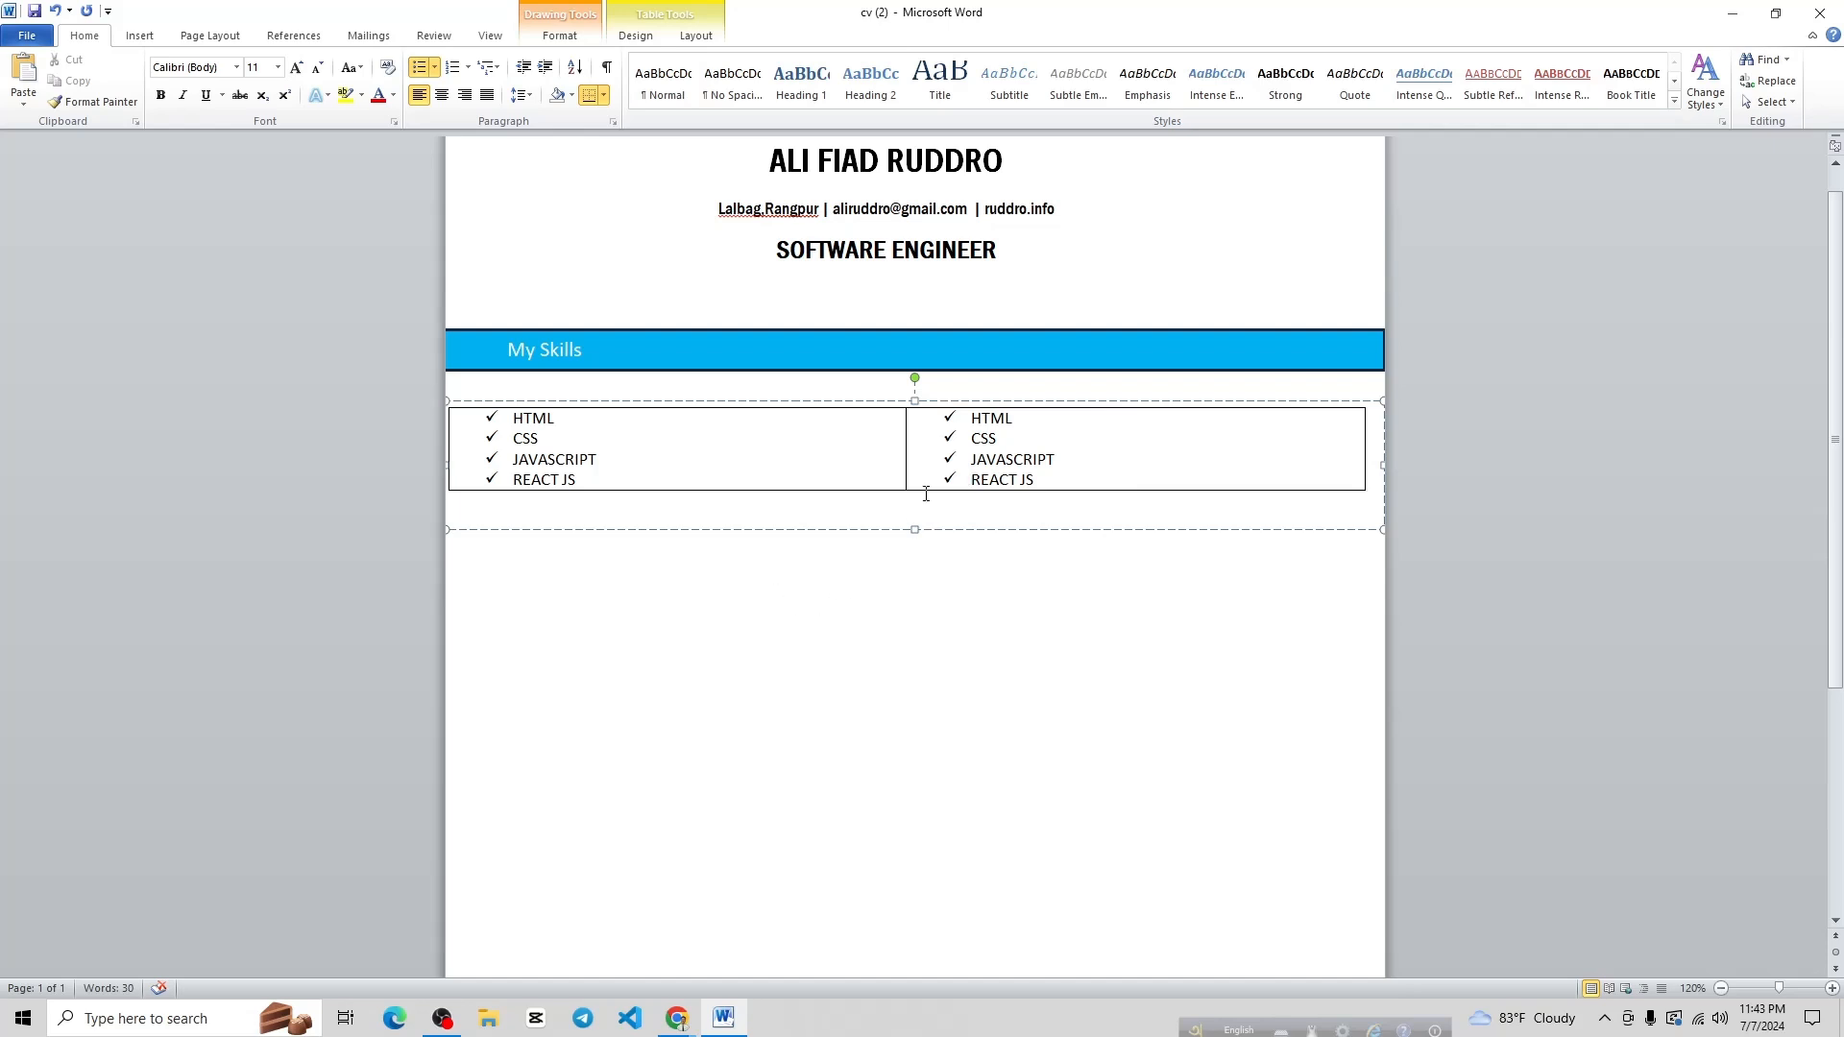
Nudge the skills box up under the My Skills bar and shrink its height to fit the table
click(823, 571)
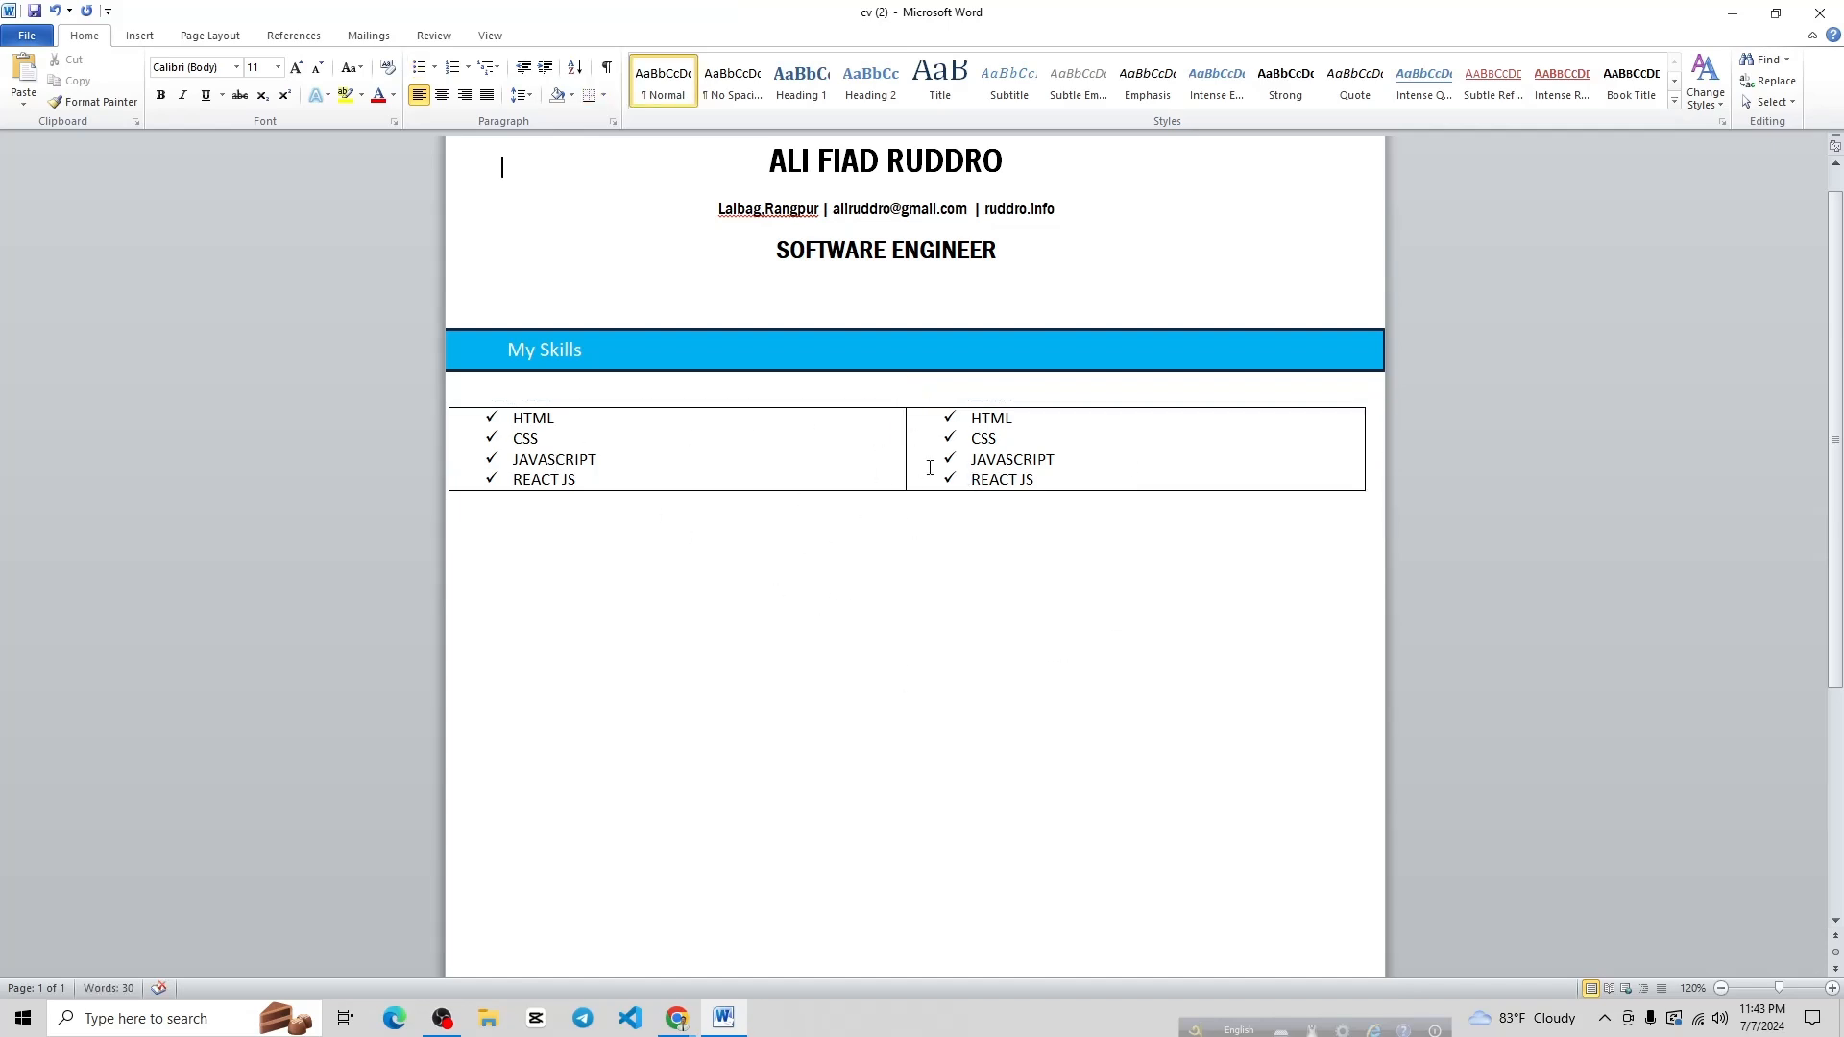
click(840, 439)
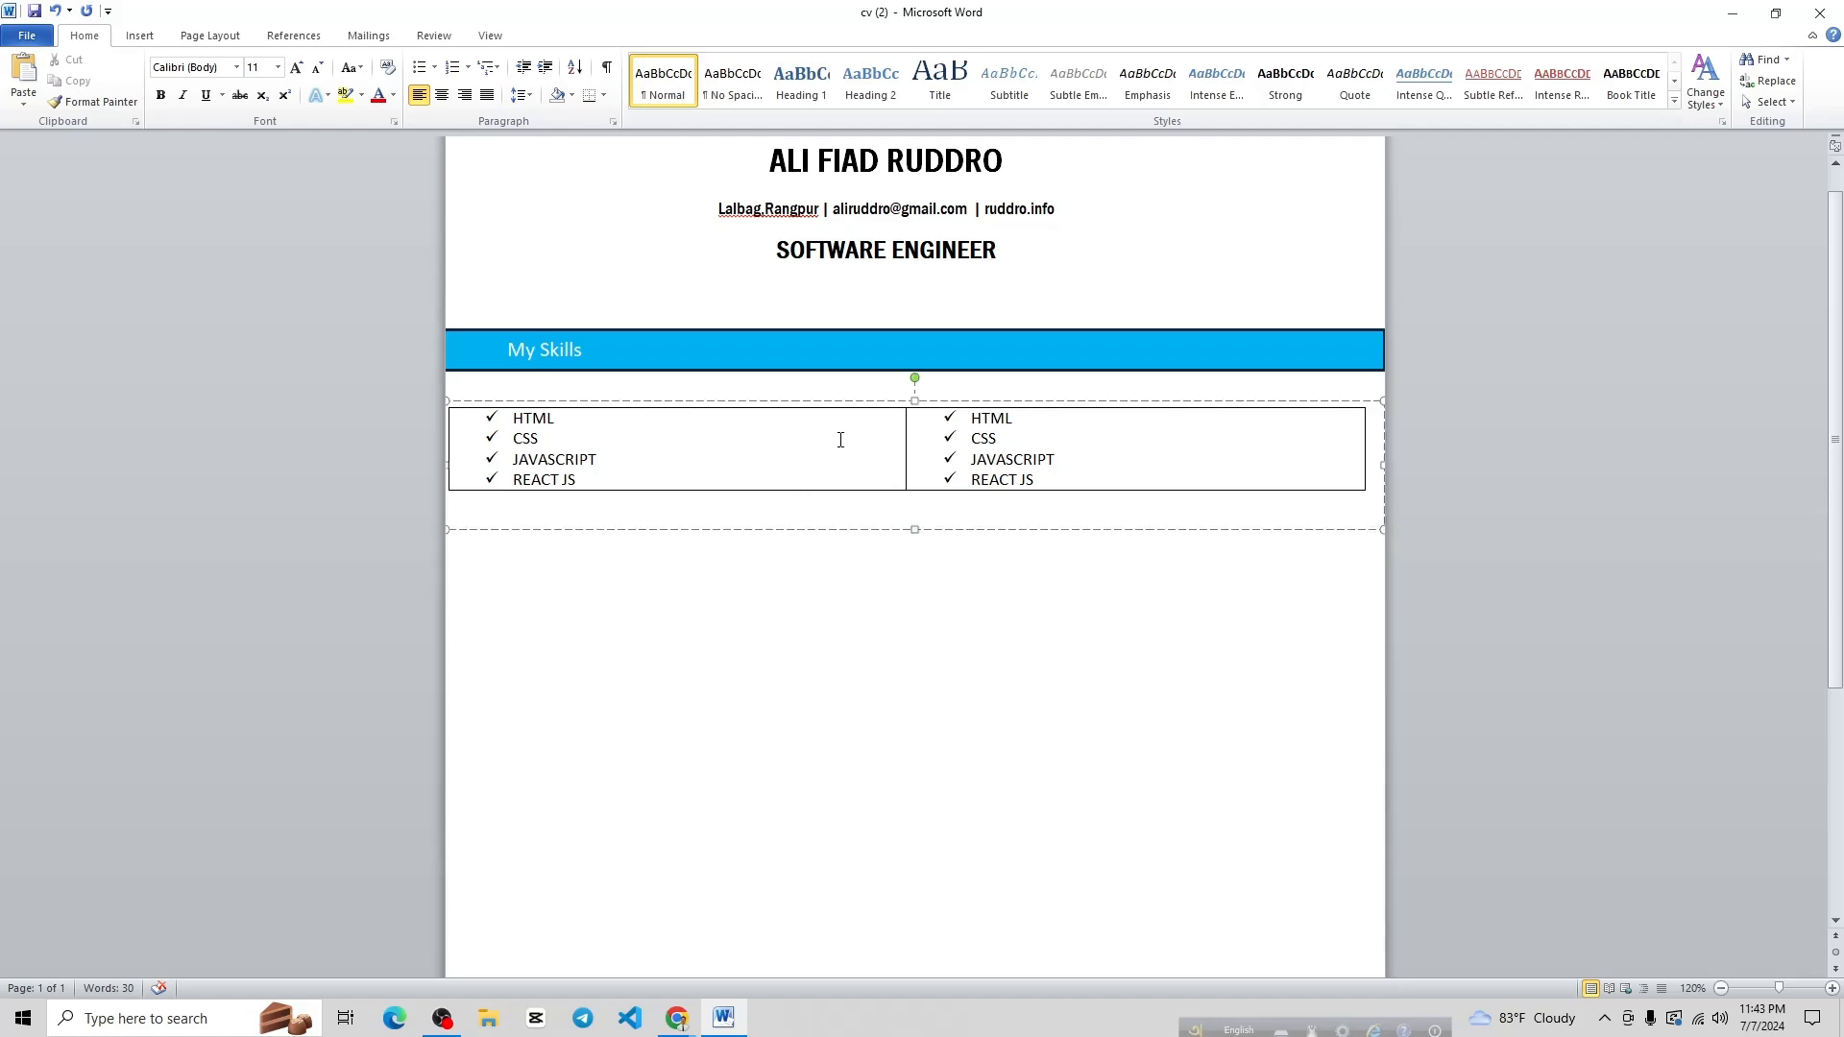
click(915, 400)
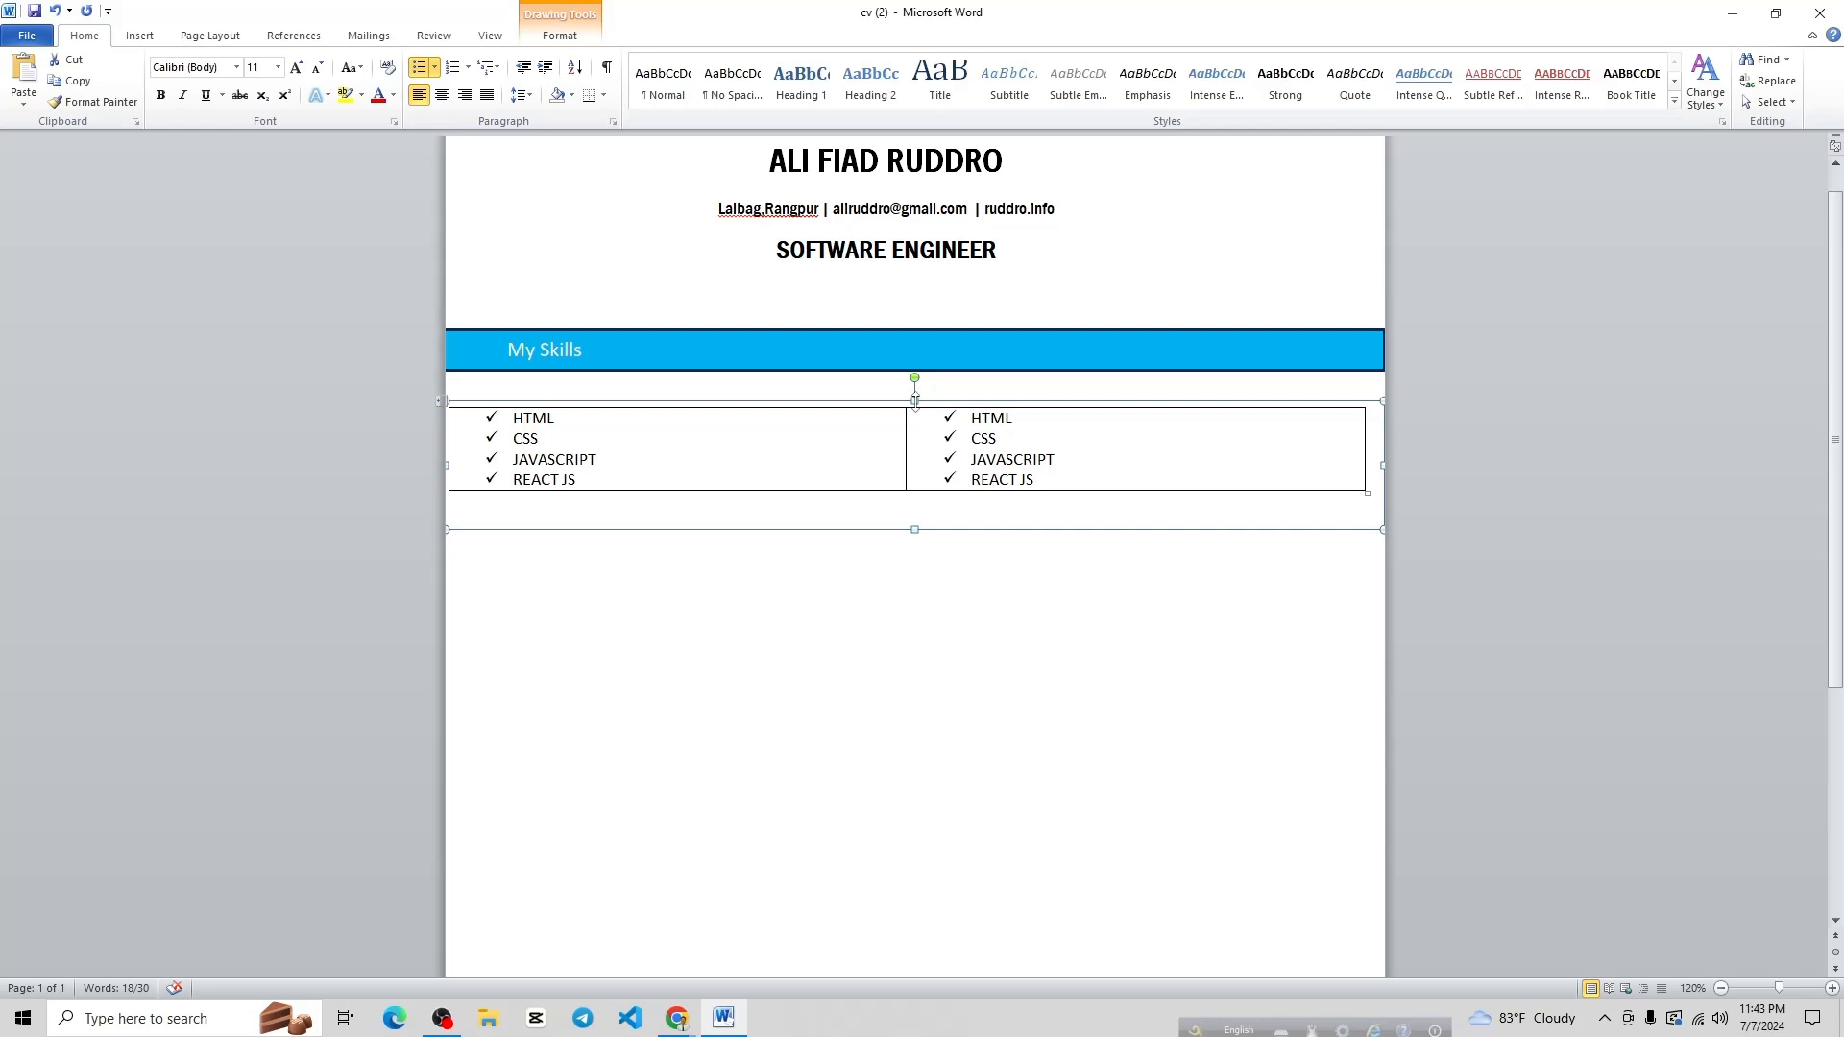
key(Up)
key(Up)
key(Up)
key(Up)
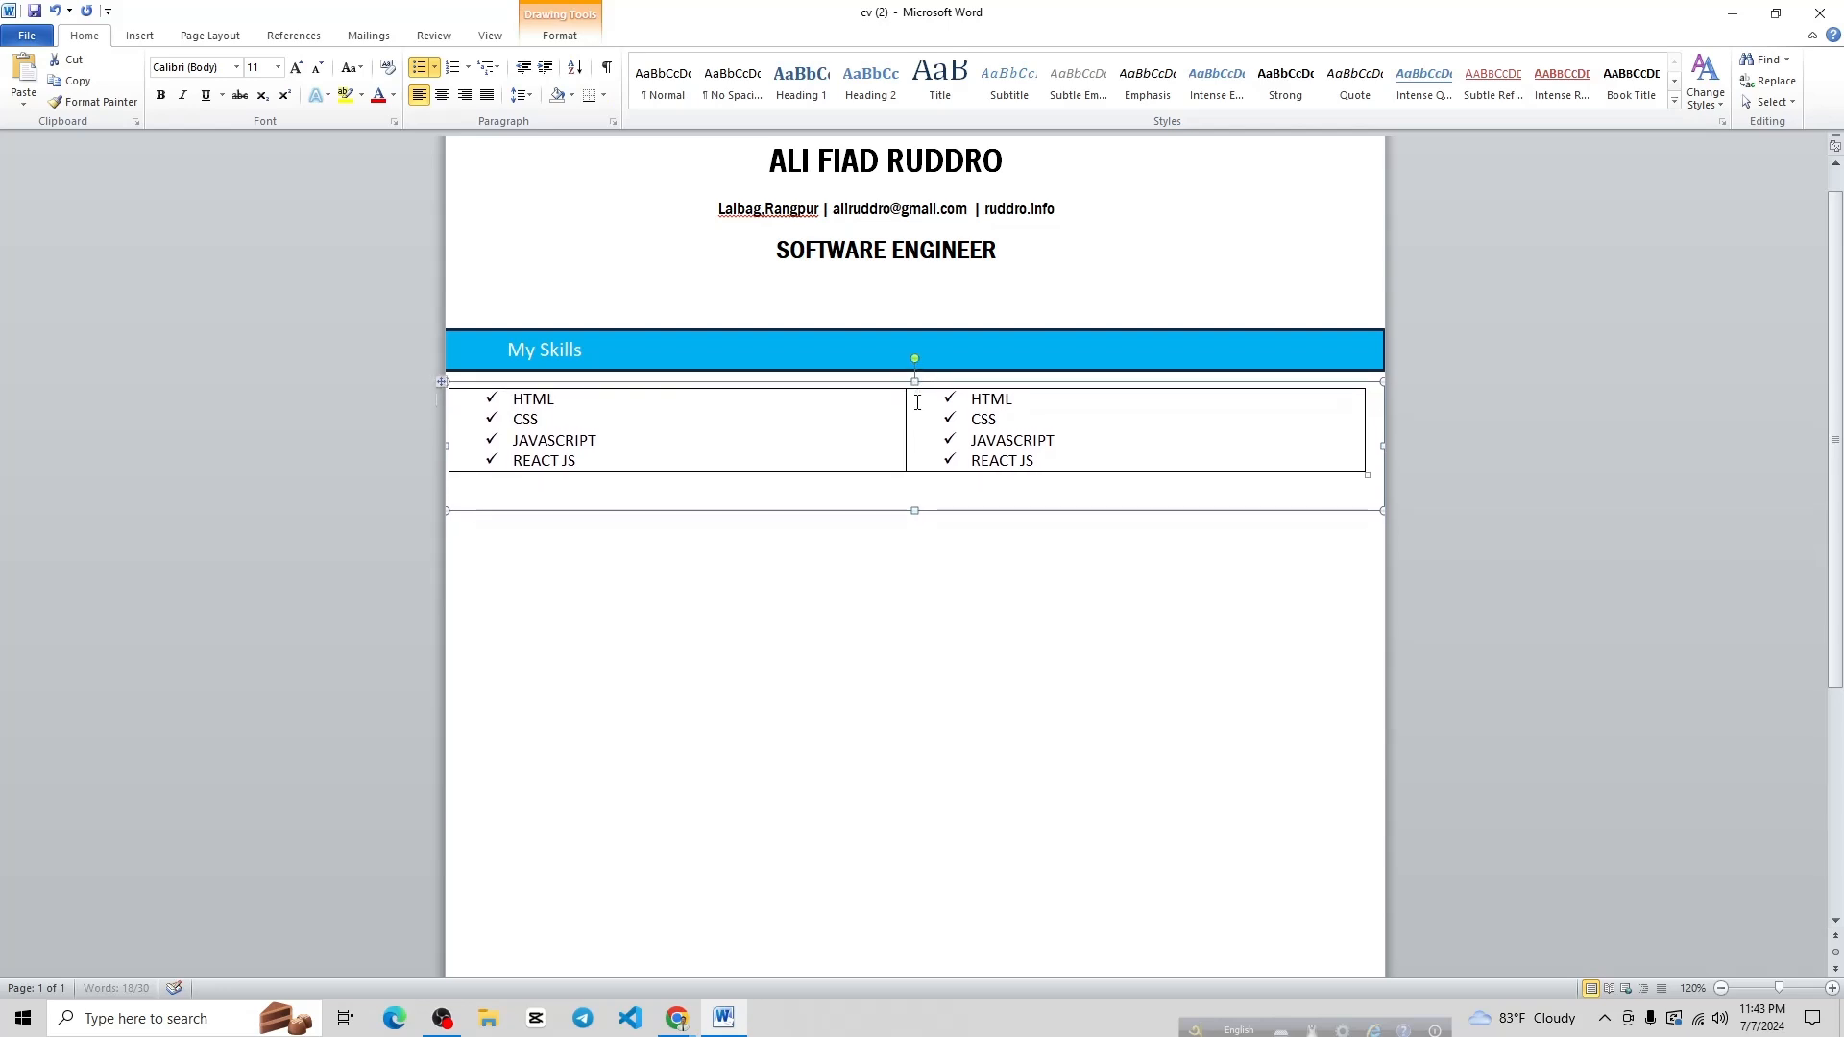
key(Up)
key(Up)
key(Up)
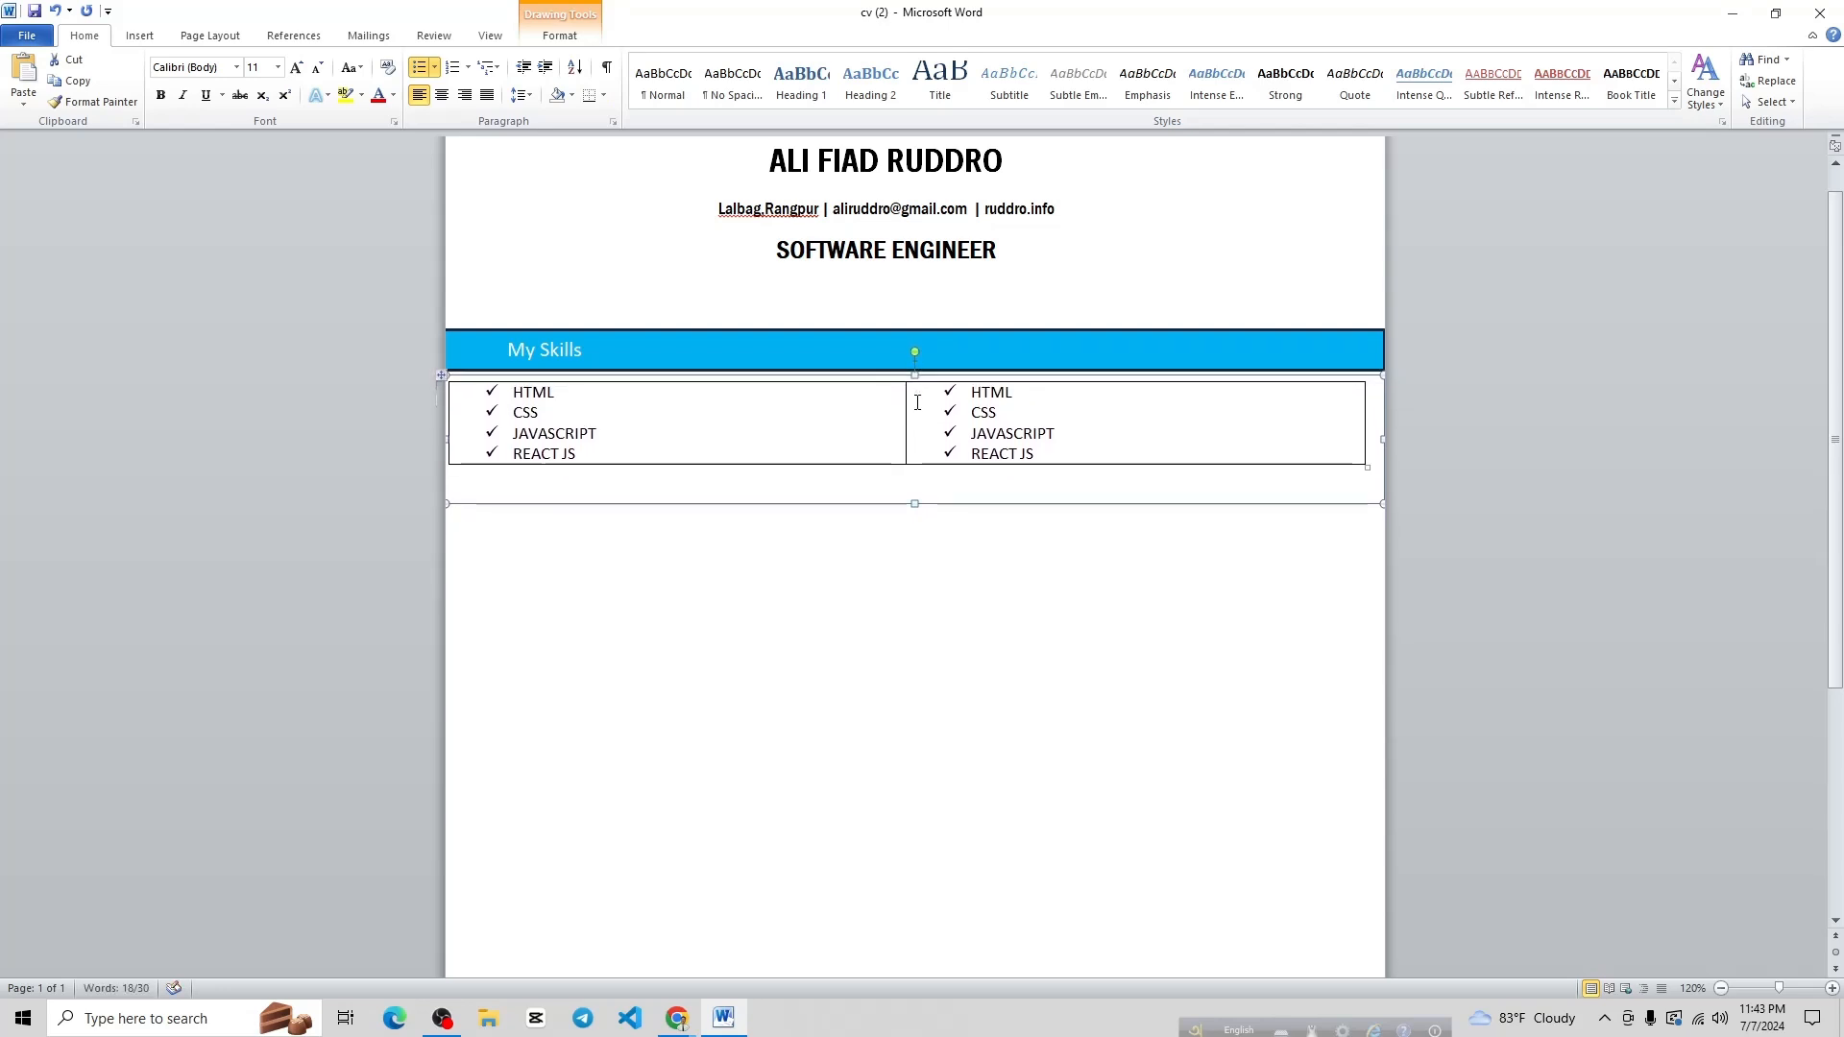
drag(916, 505, 914, 474)
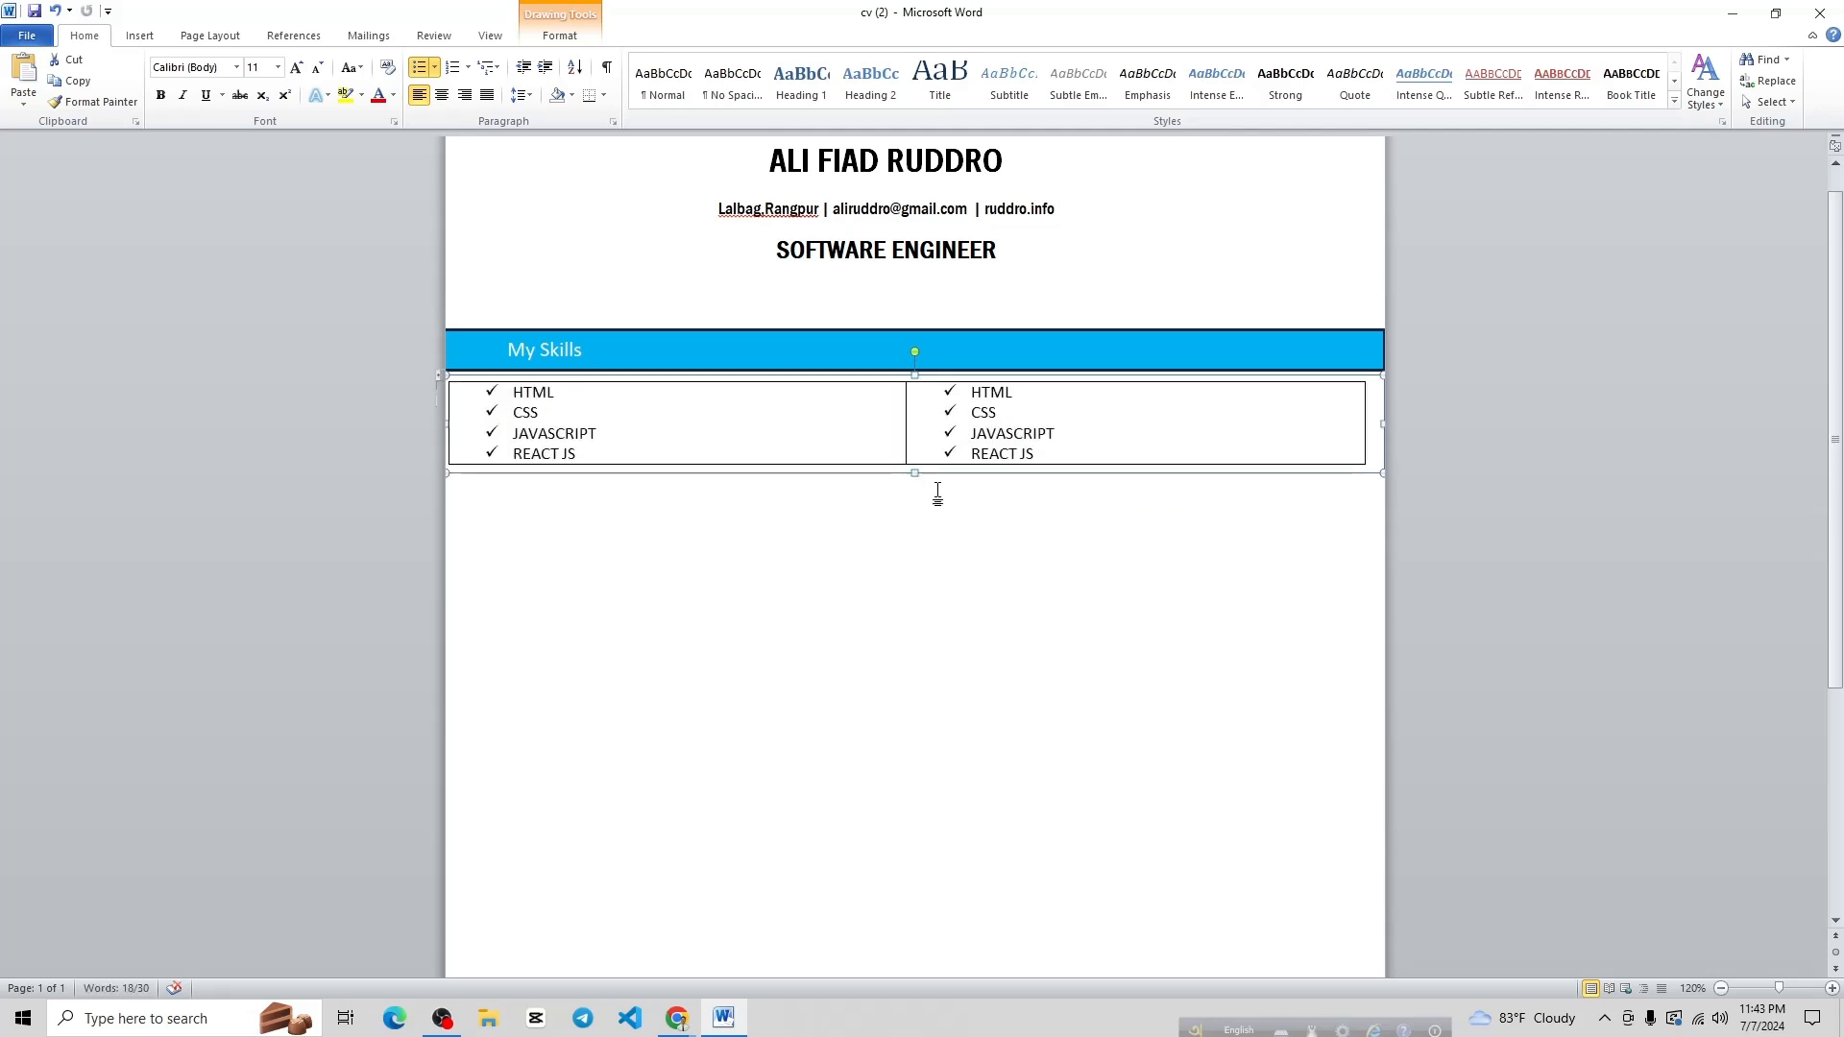
click(908, 536)
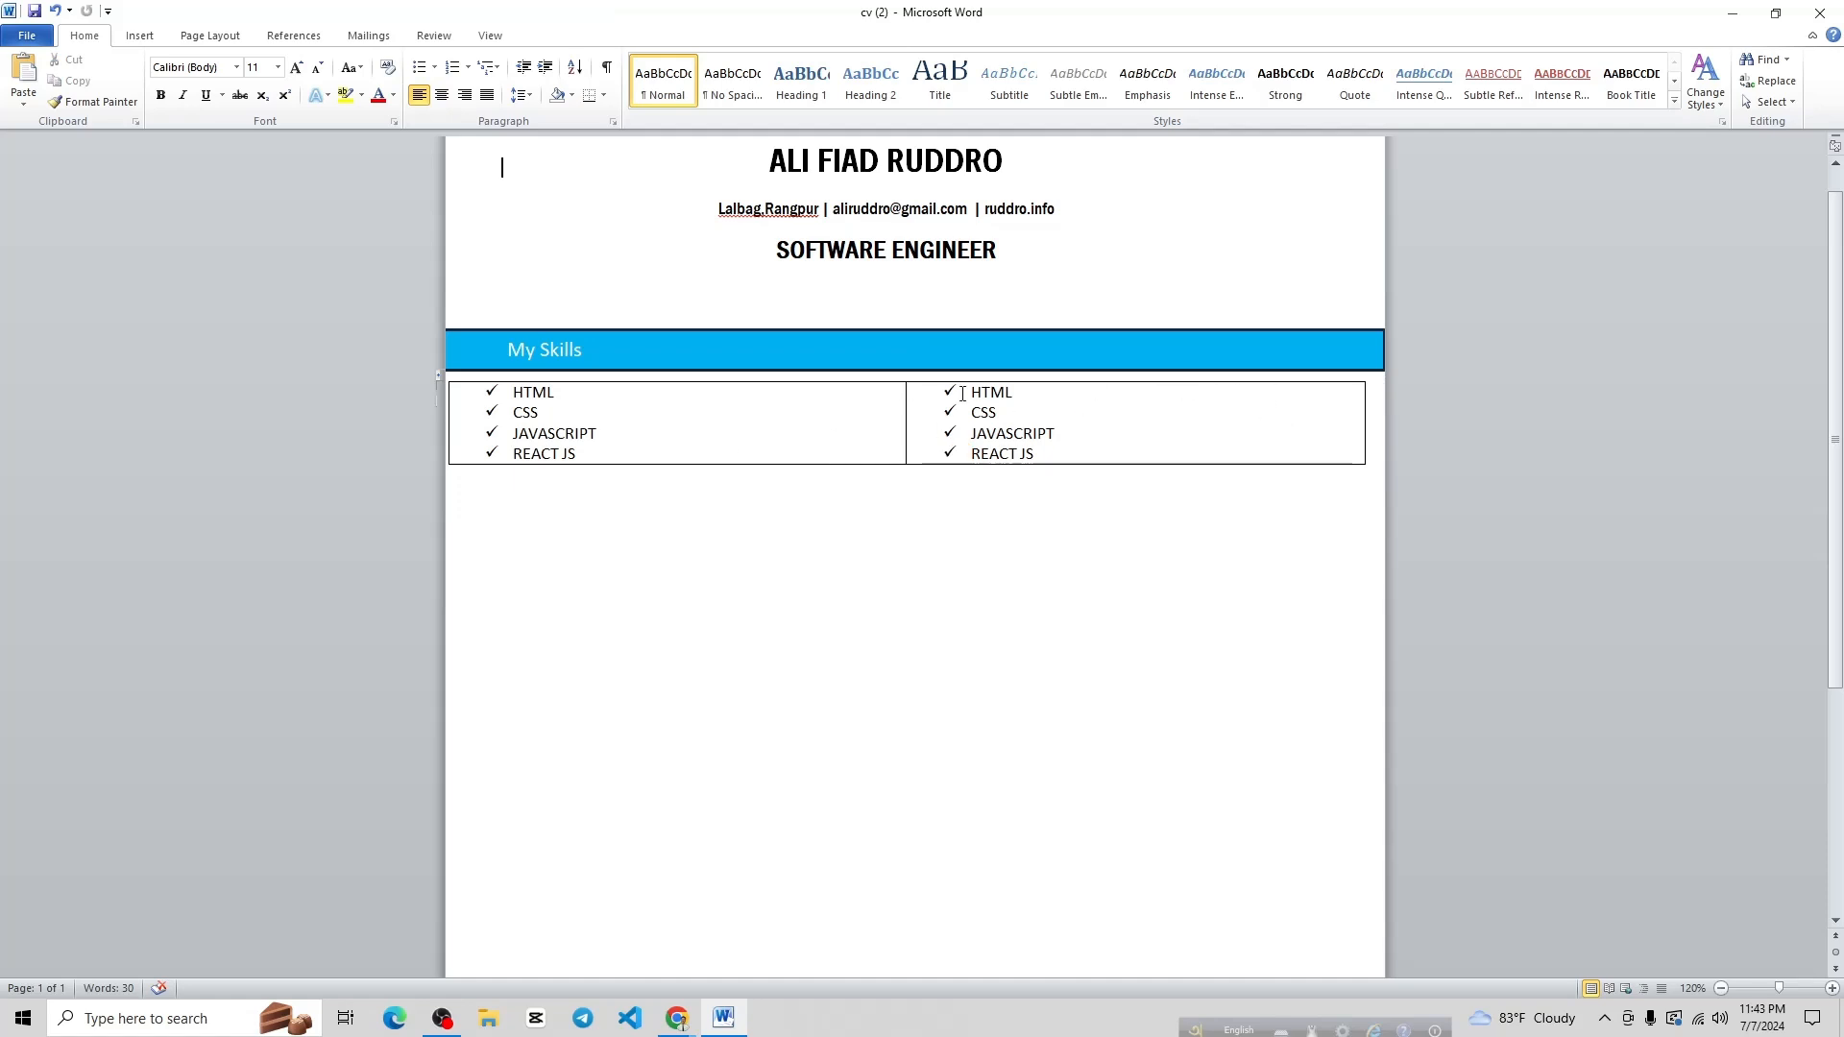
Remove the left skills cell's borders, then undo the change
click(906, 398)
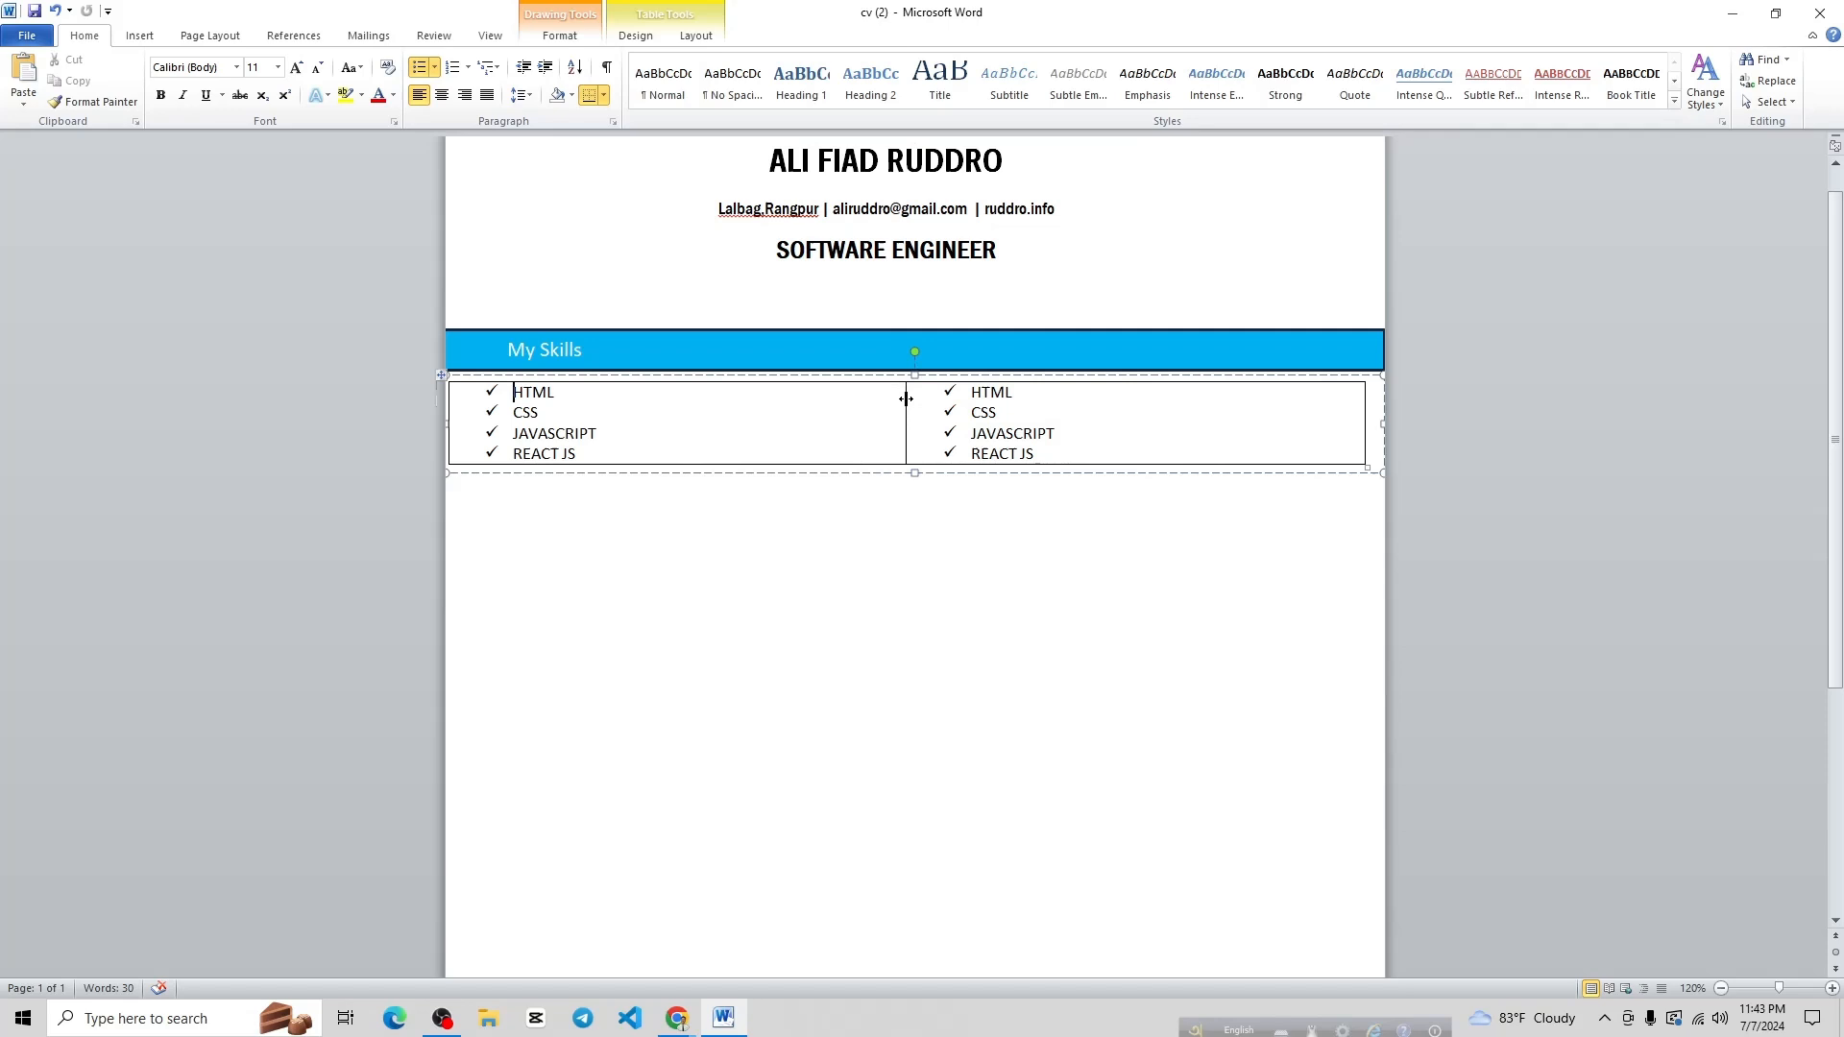
click(604, 97)
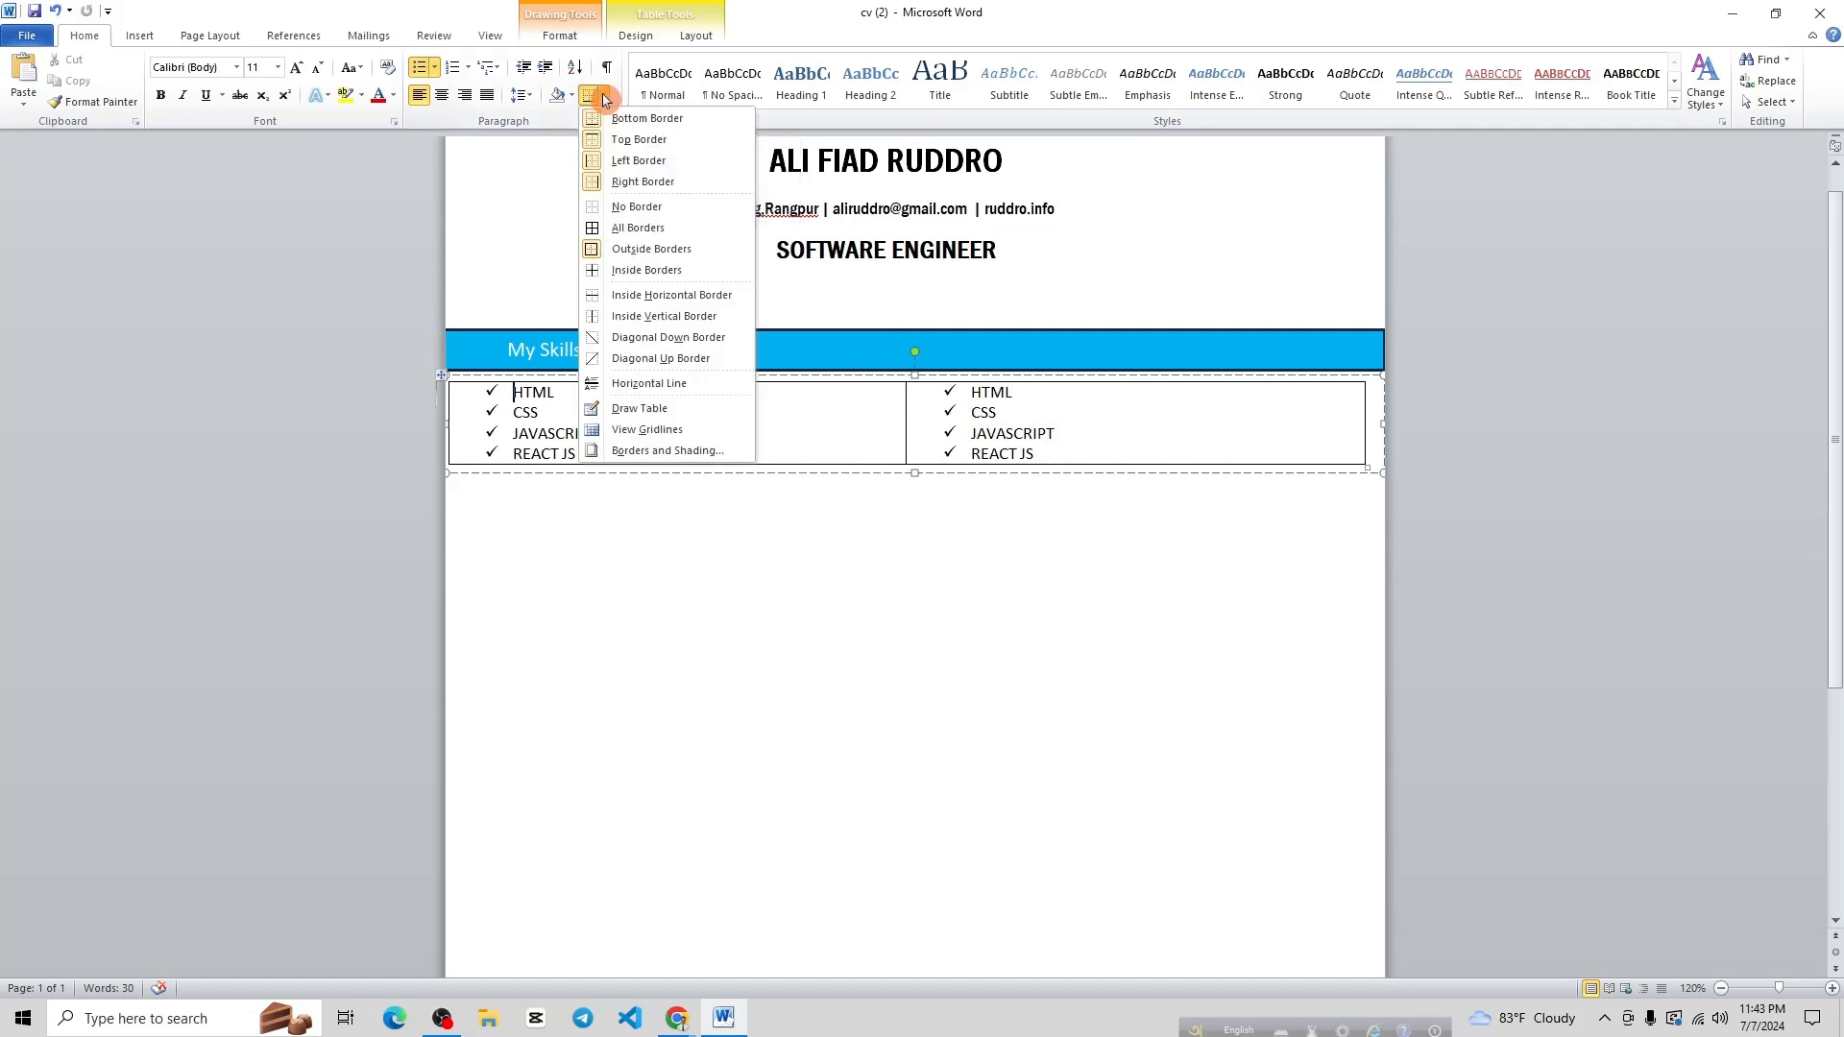
click(643, 210)
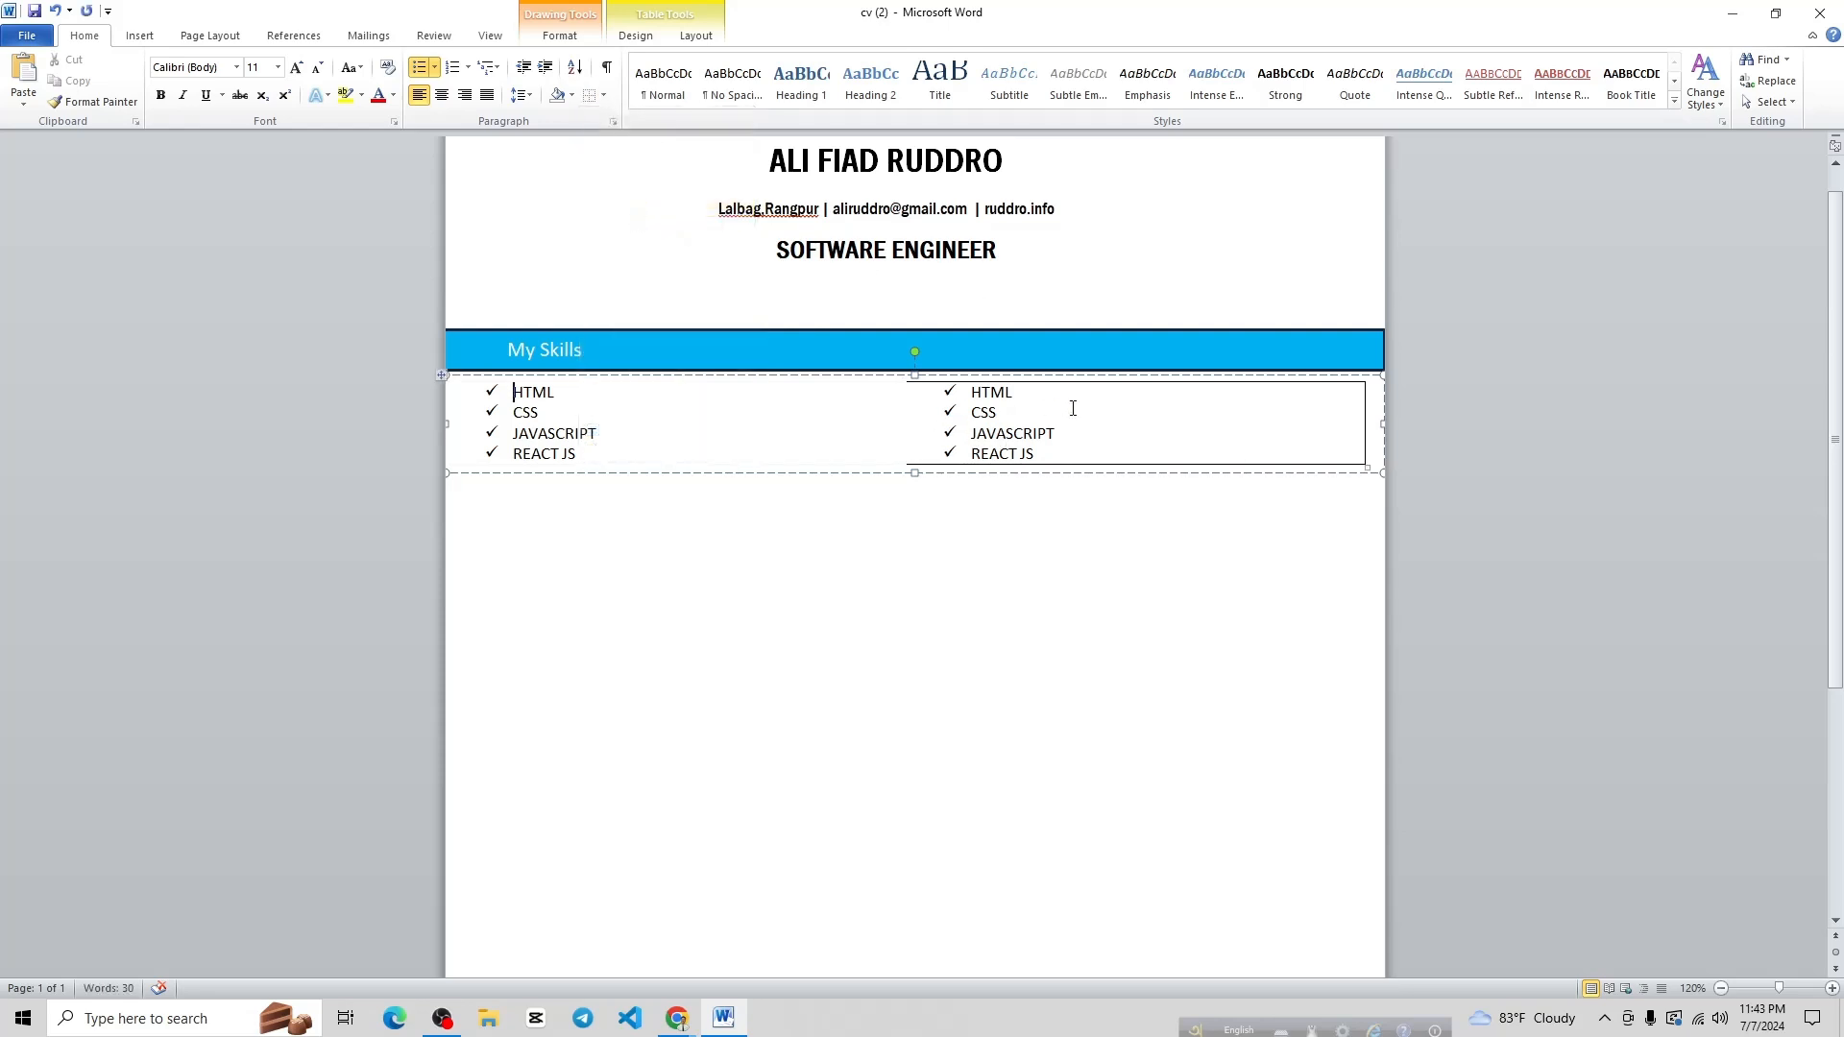
click(956, 423)
key(ctrl+z)
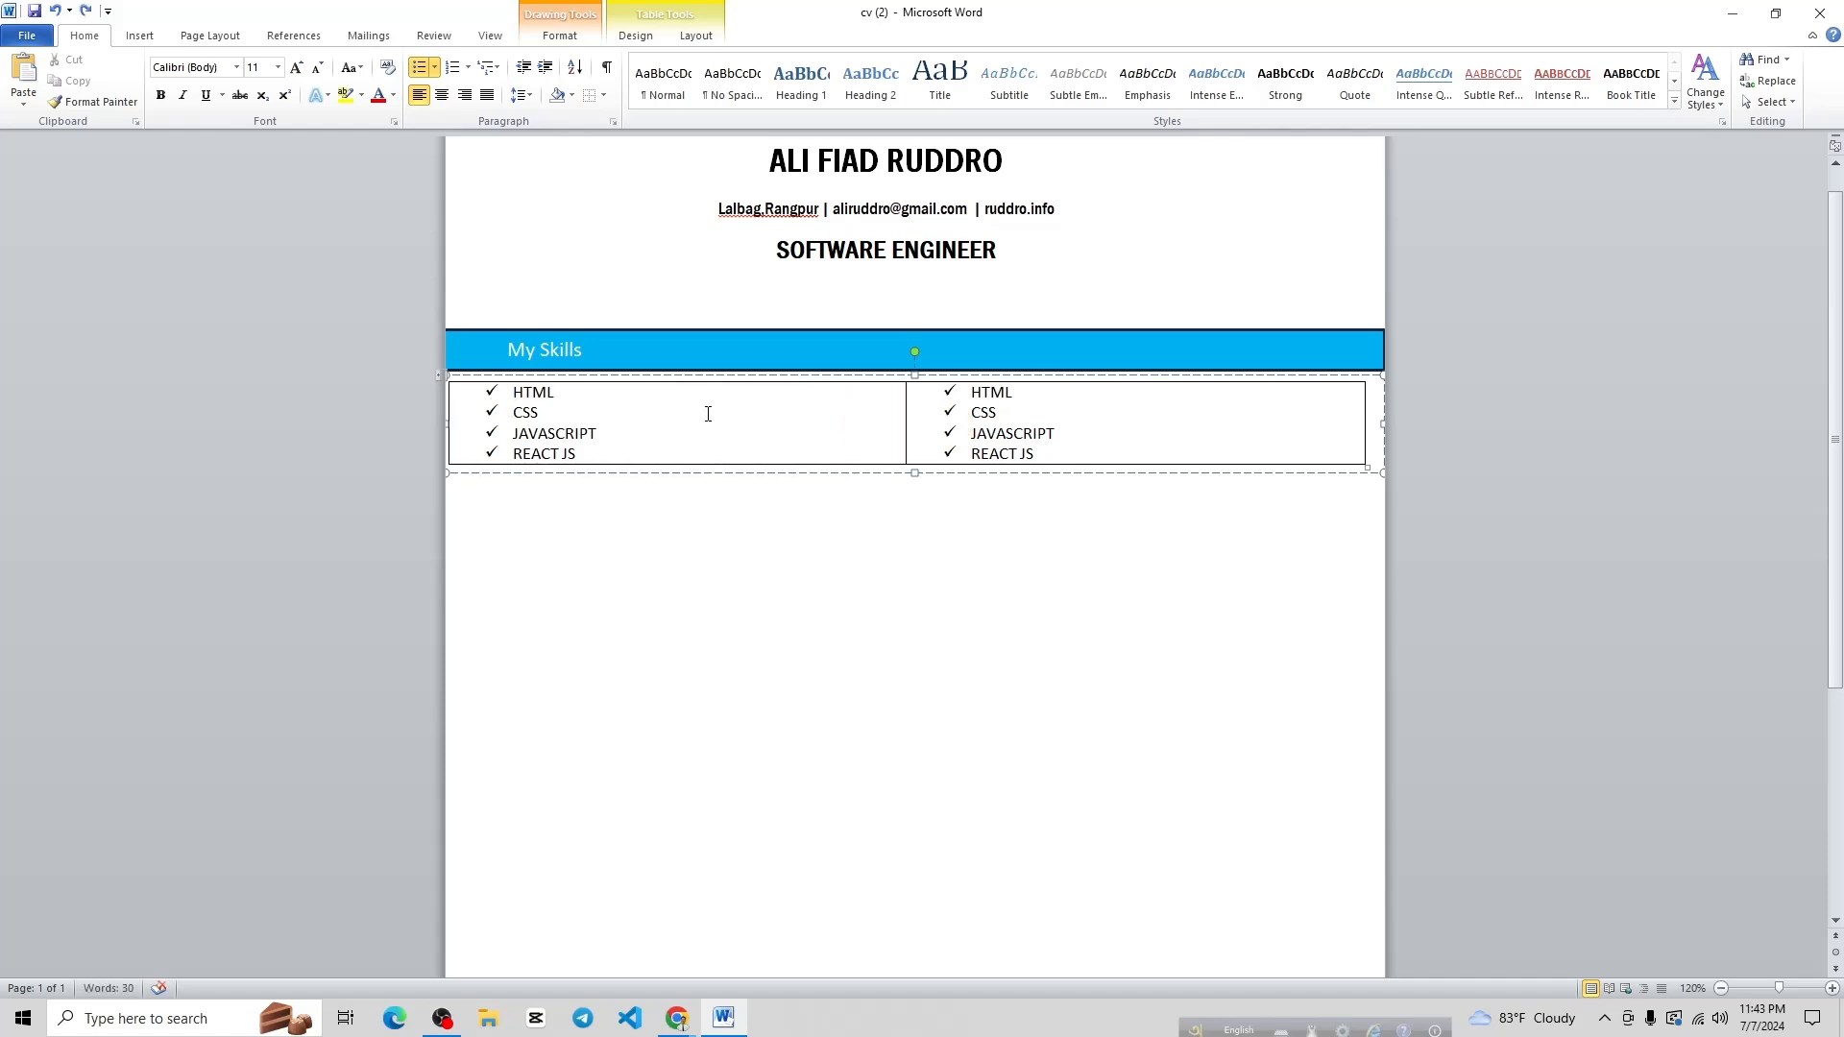
click(660, 504)
Select the whole skills table and remove all its borders
click(487, 413)
click(452, 378)
click(451, 380)
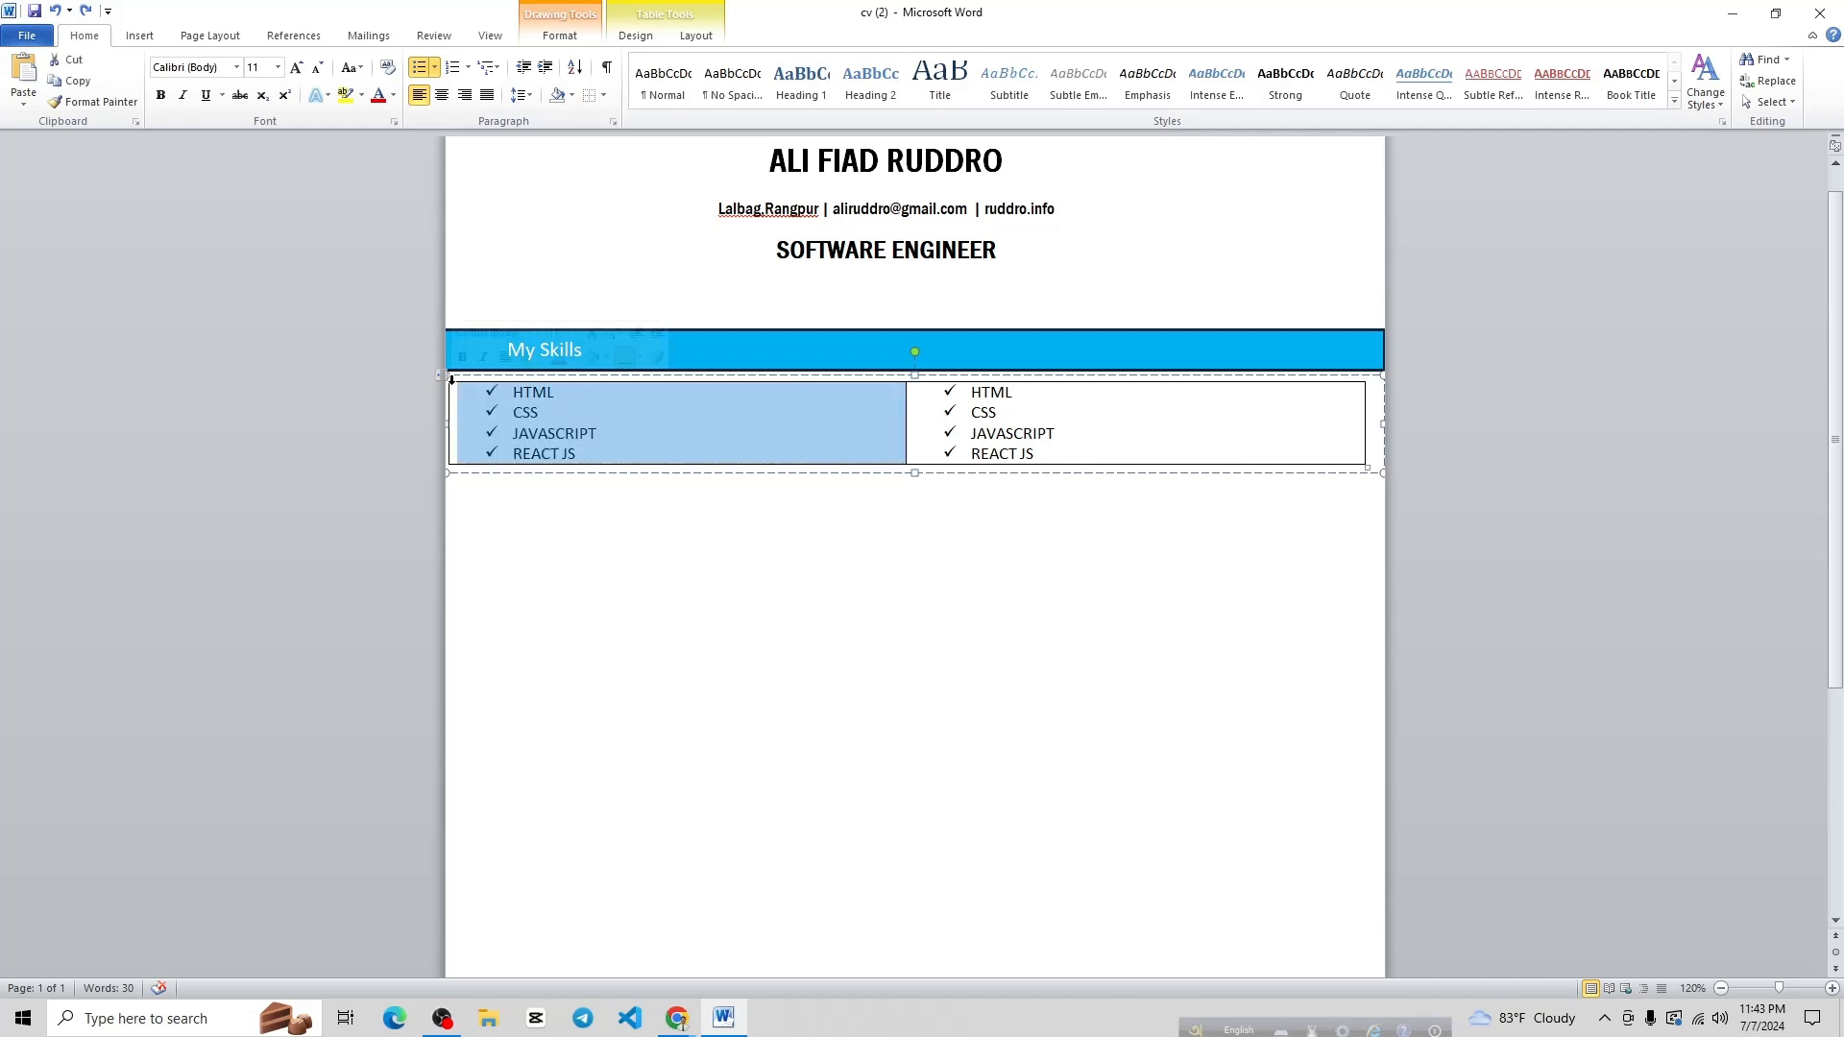
click(1023, 433)
click(1392, 479)
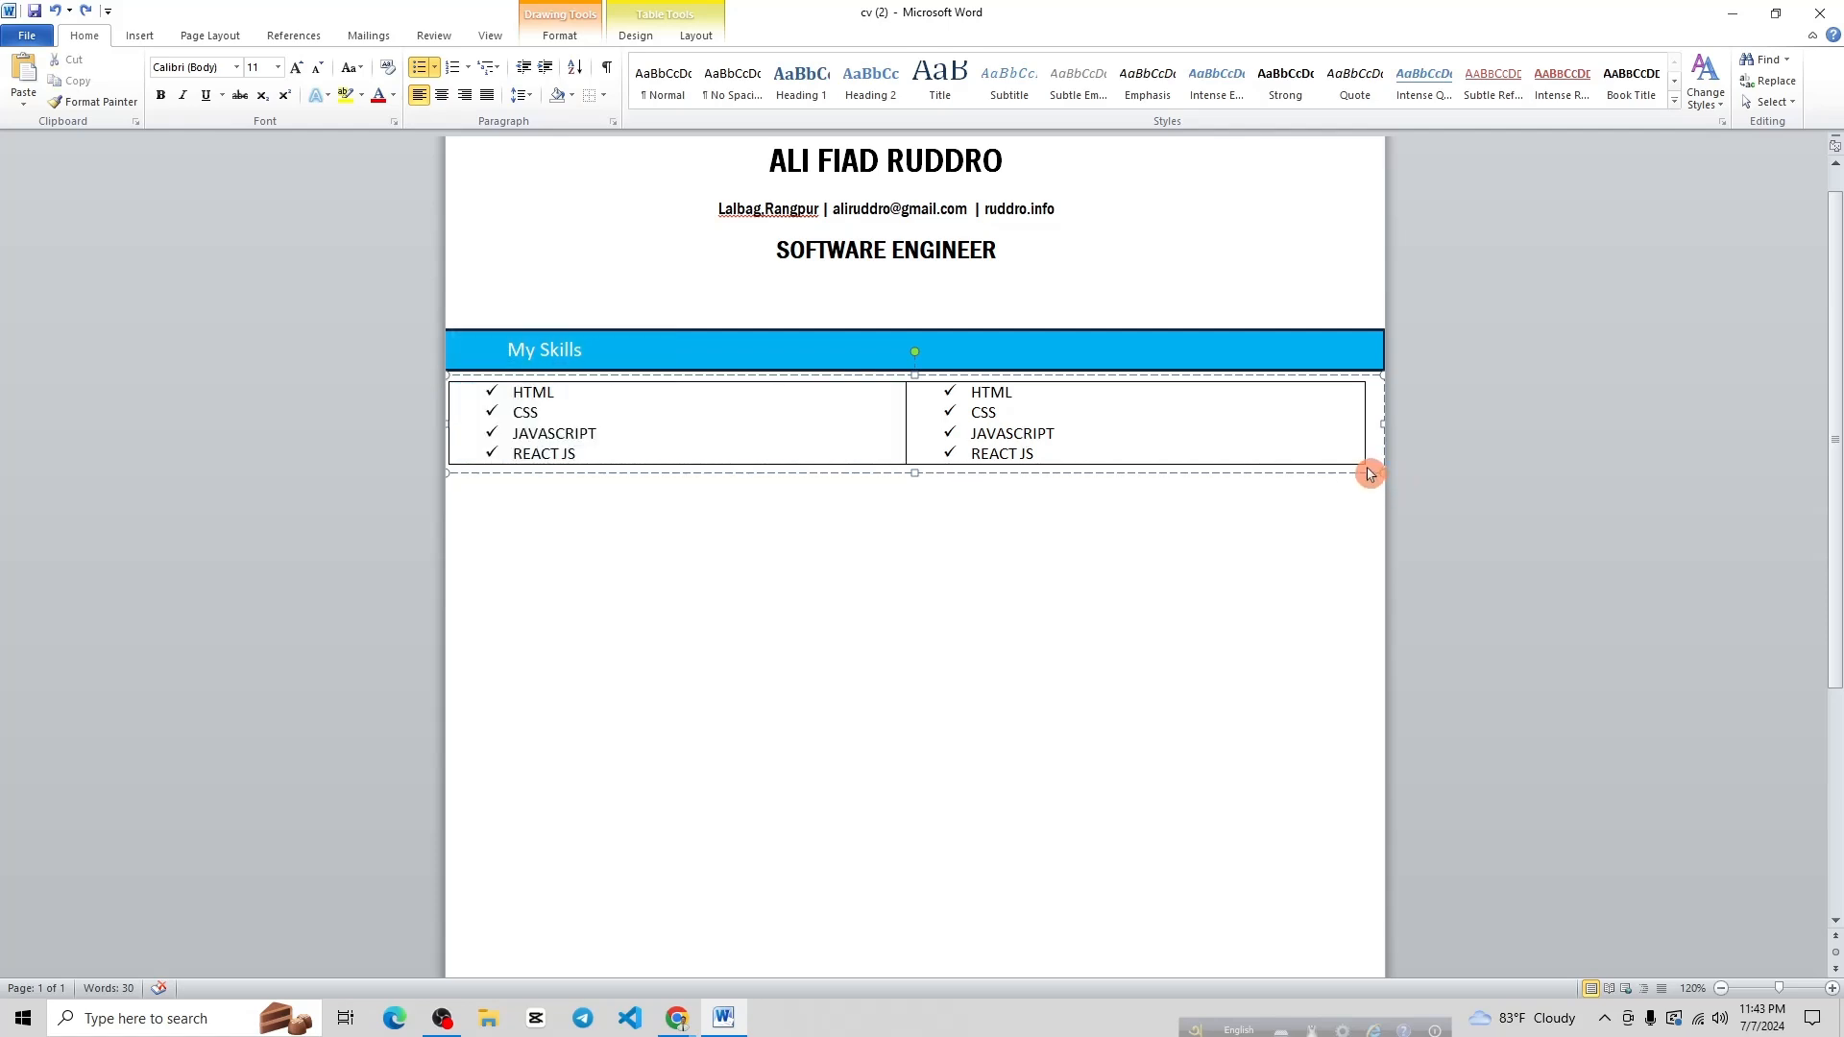
click(1364, 462)
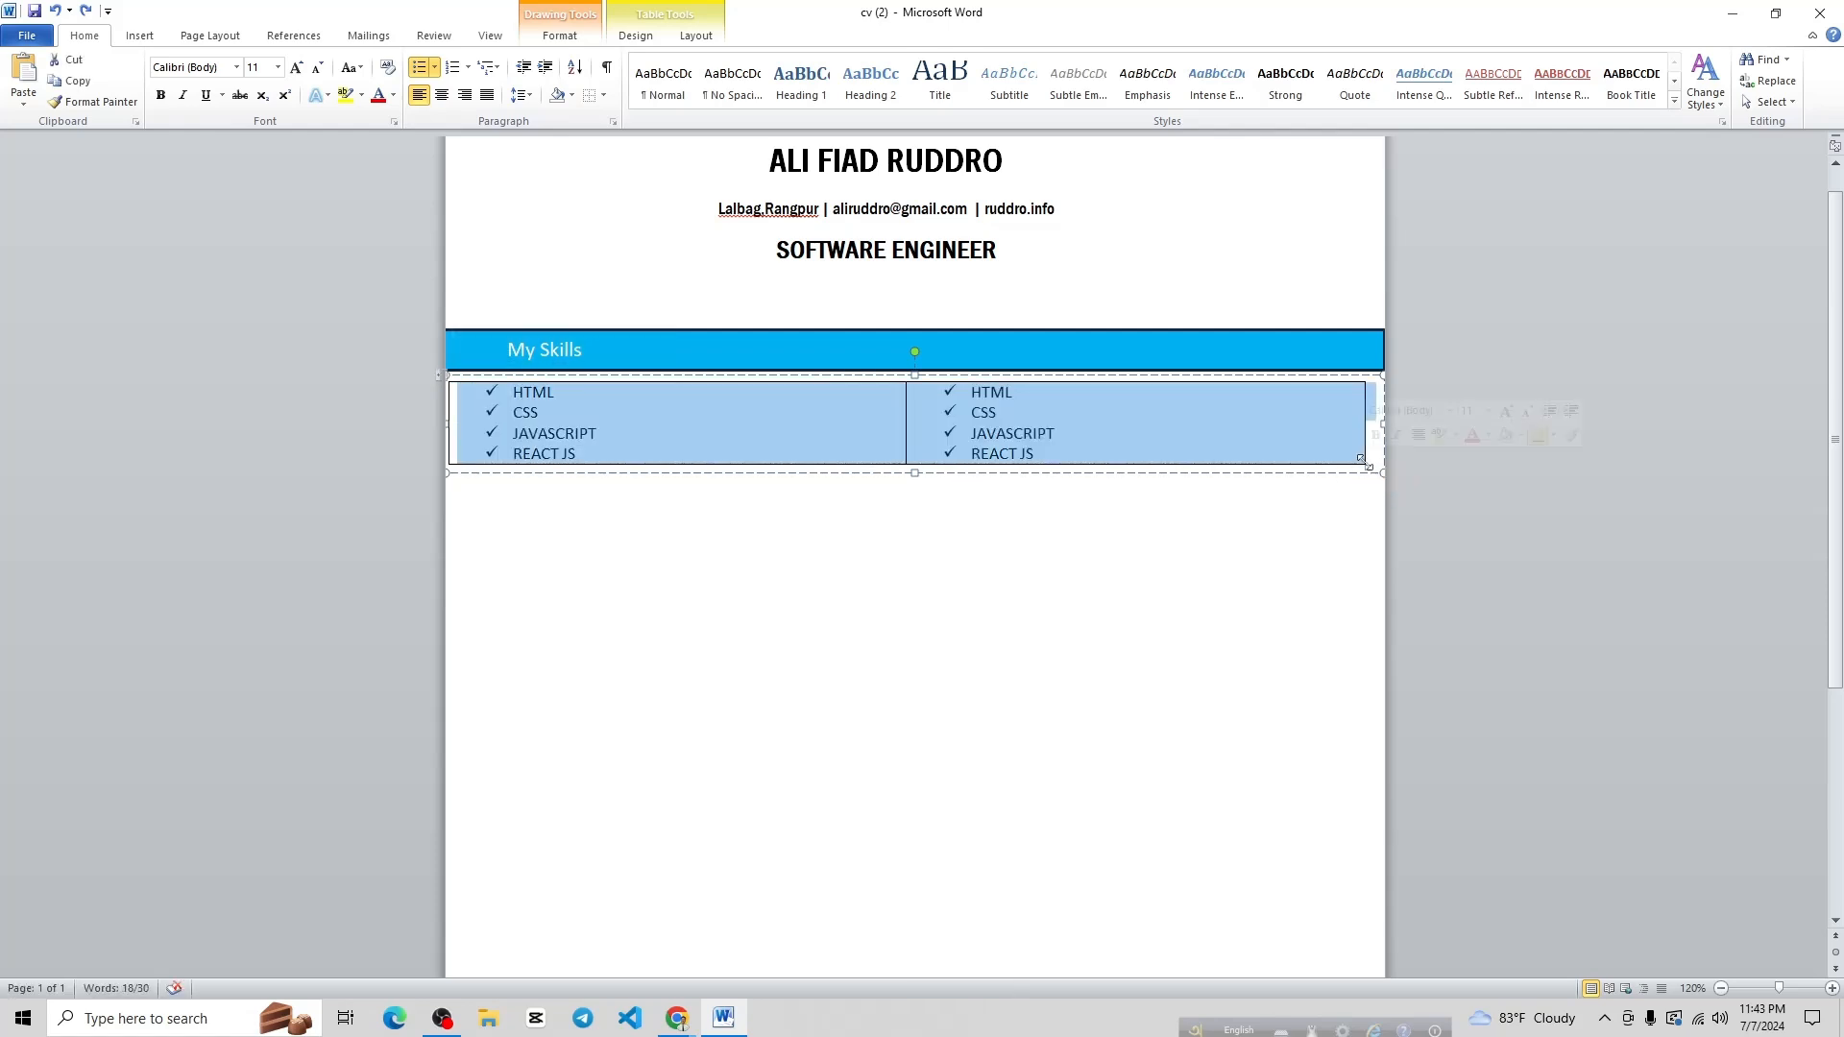
click(603, 95)
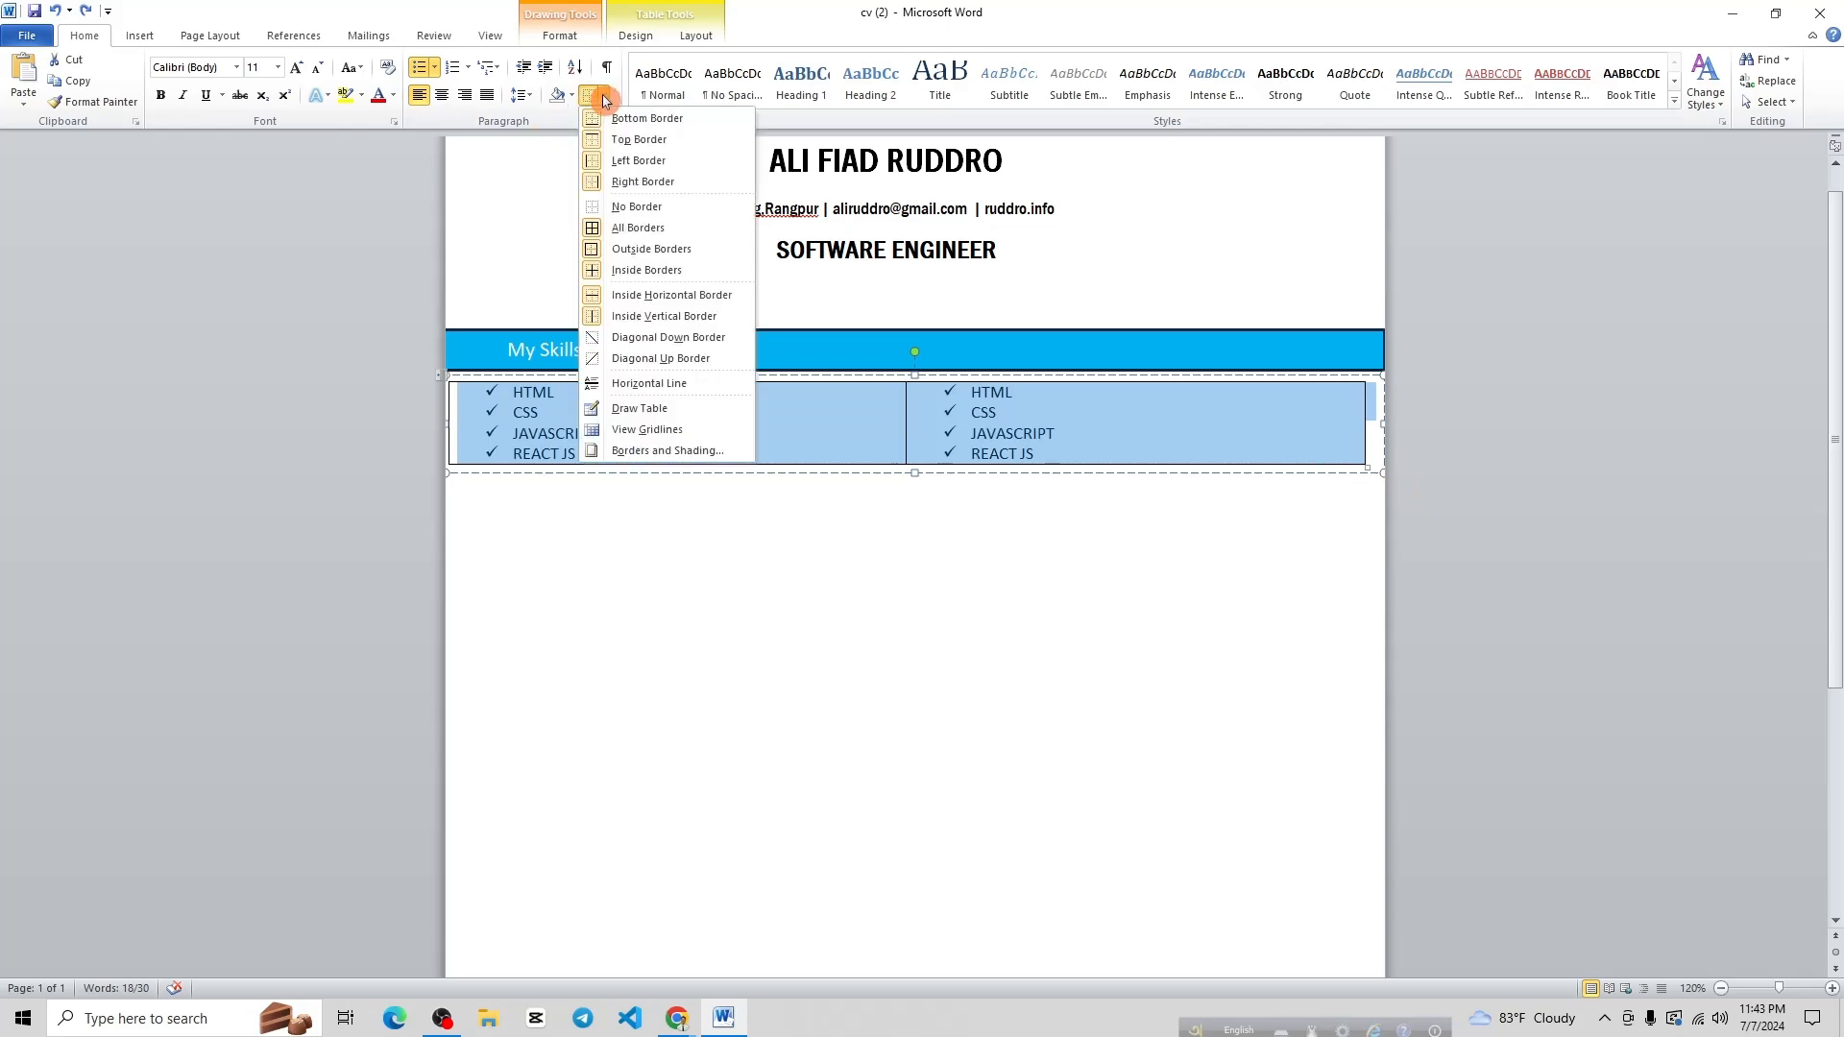
click(631, 207)
click(902, 535)
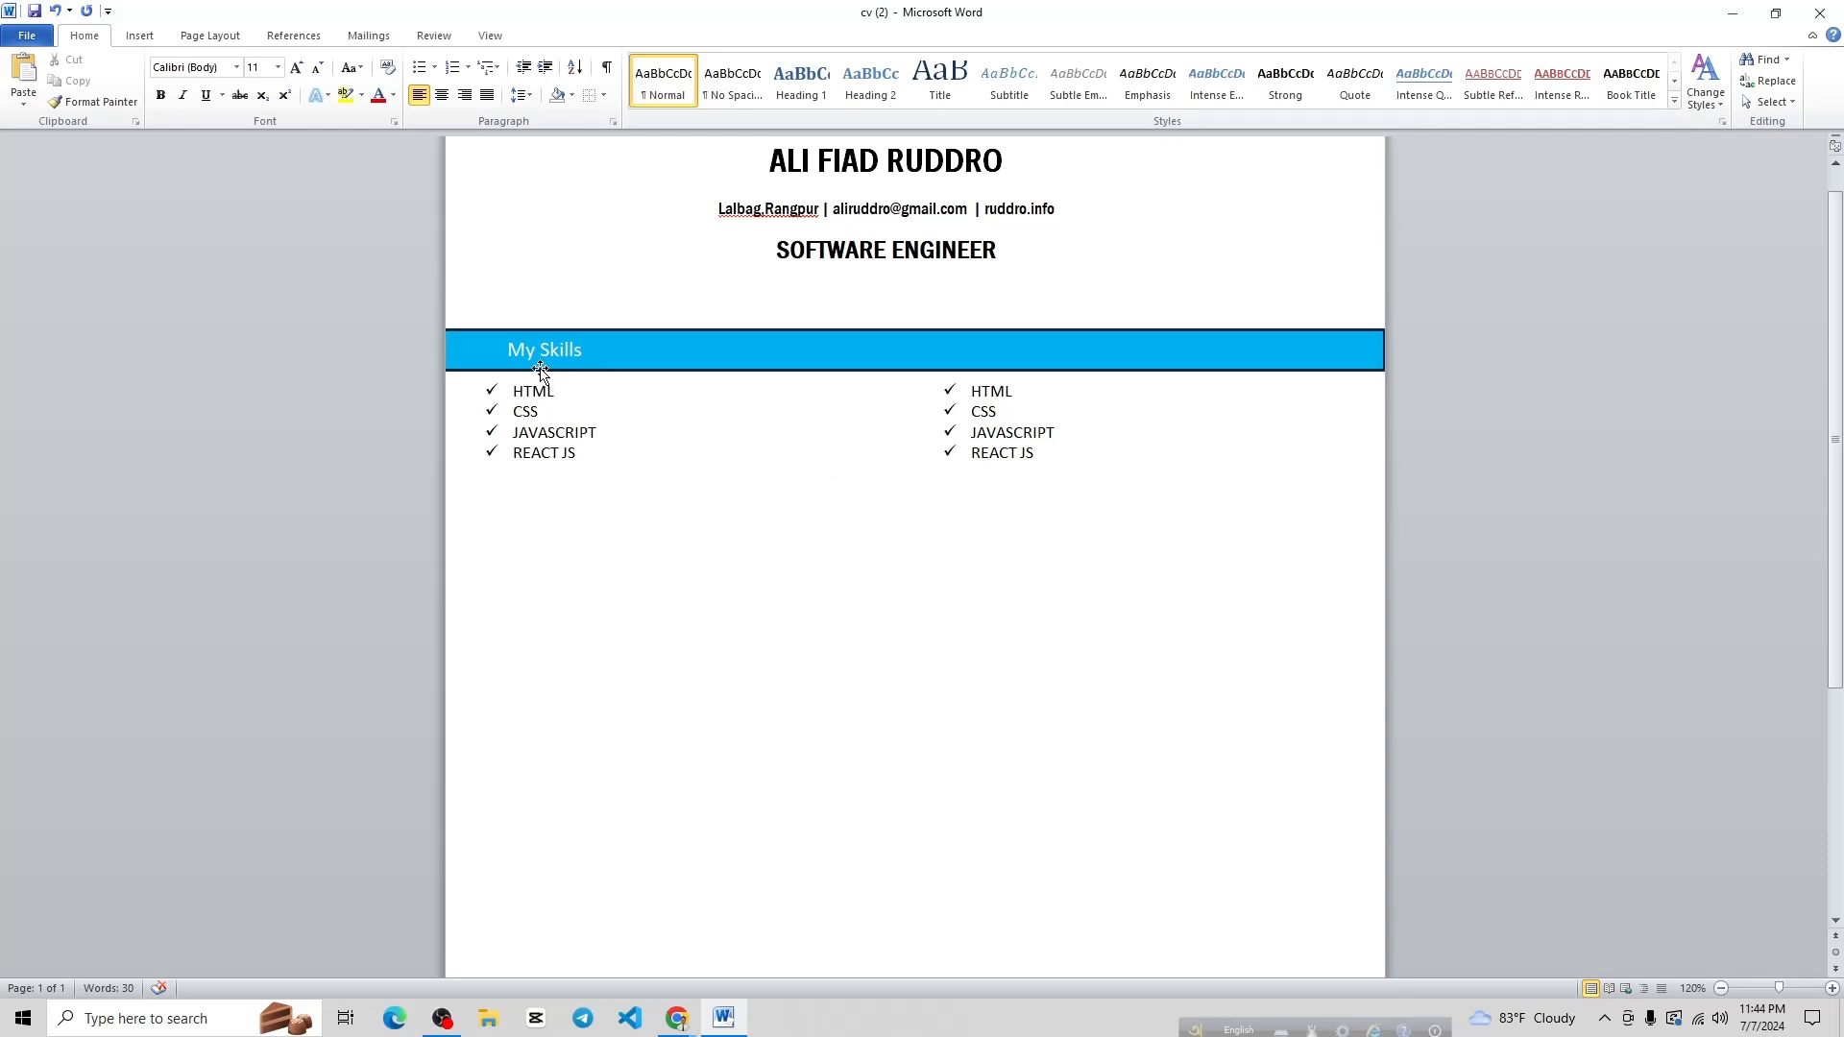
Delete the indent before the My Skills heading
click(509, 350)
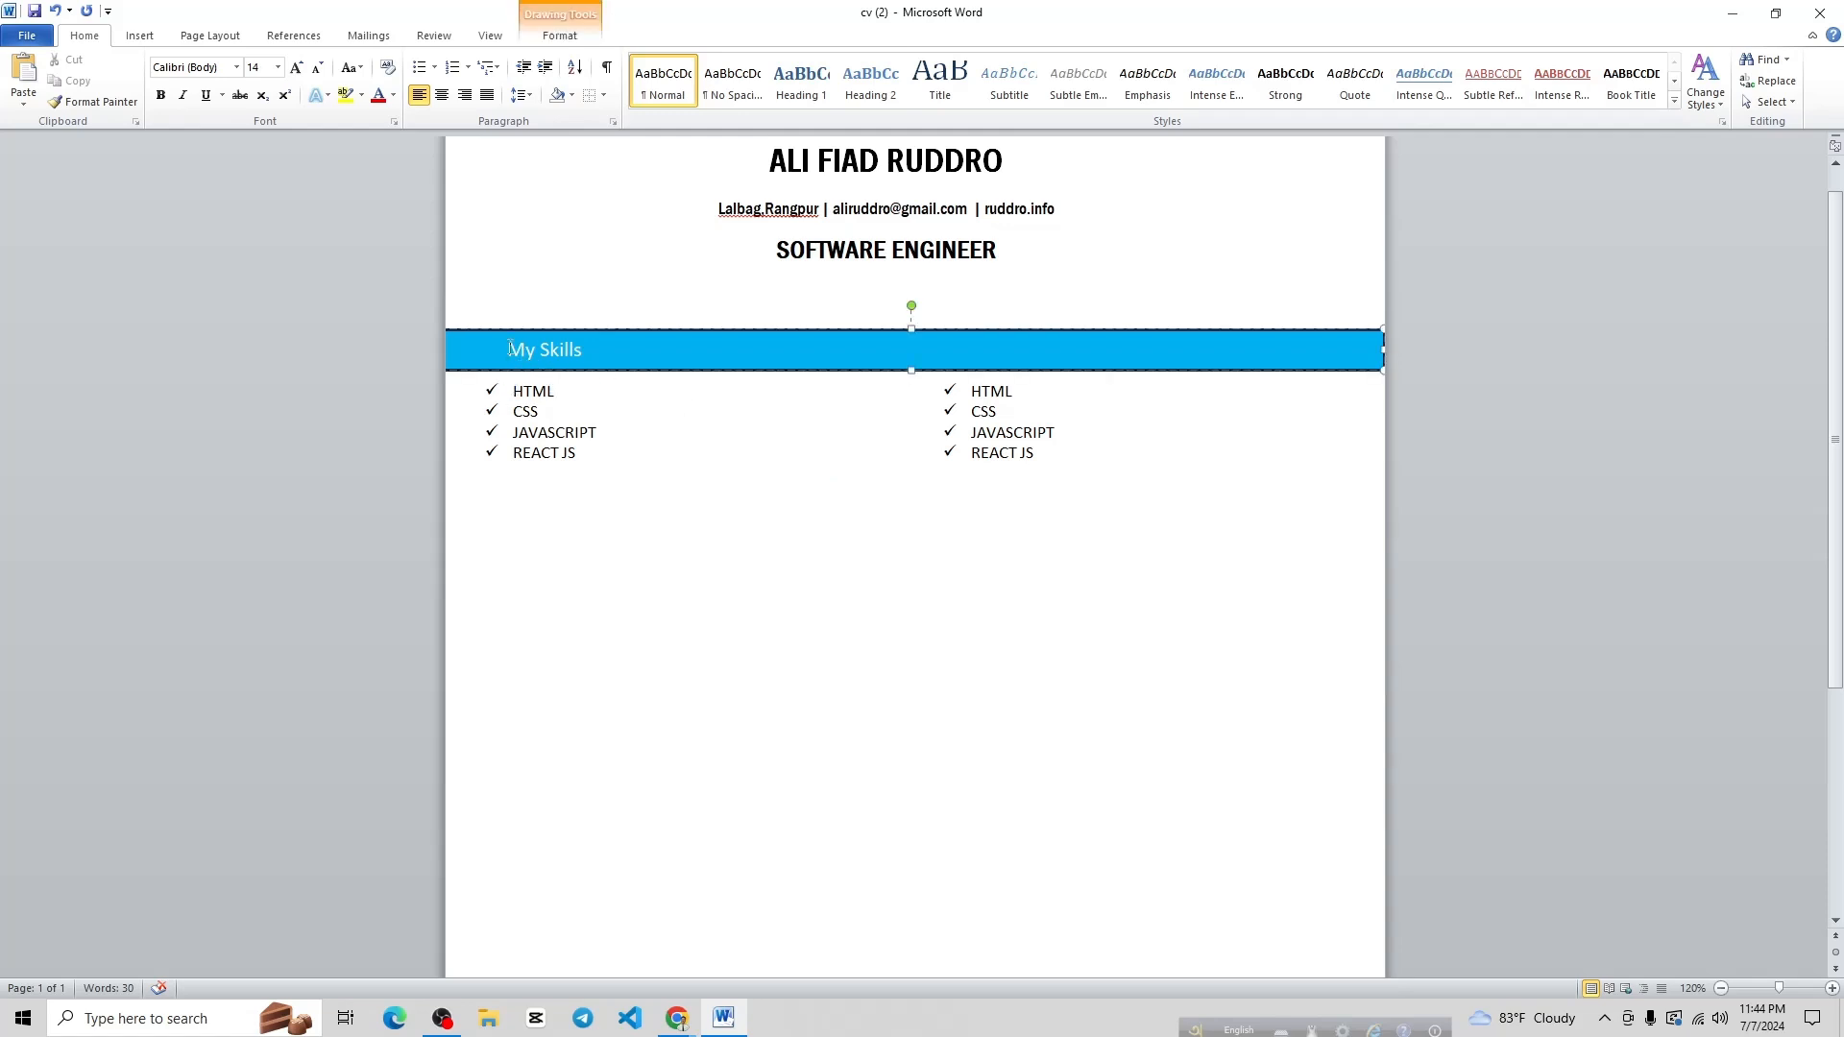
key(BackSpace)
click(683, 466)
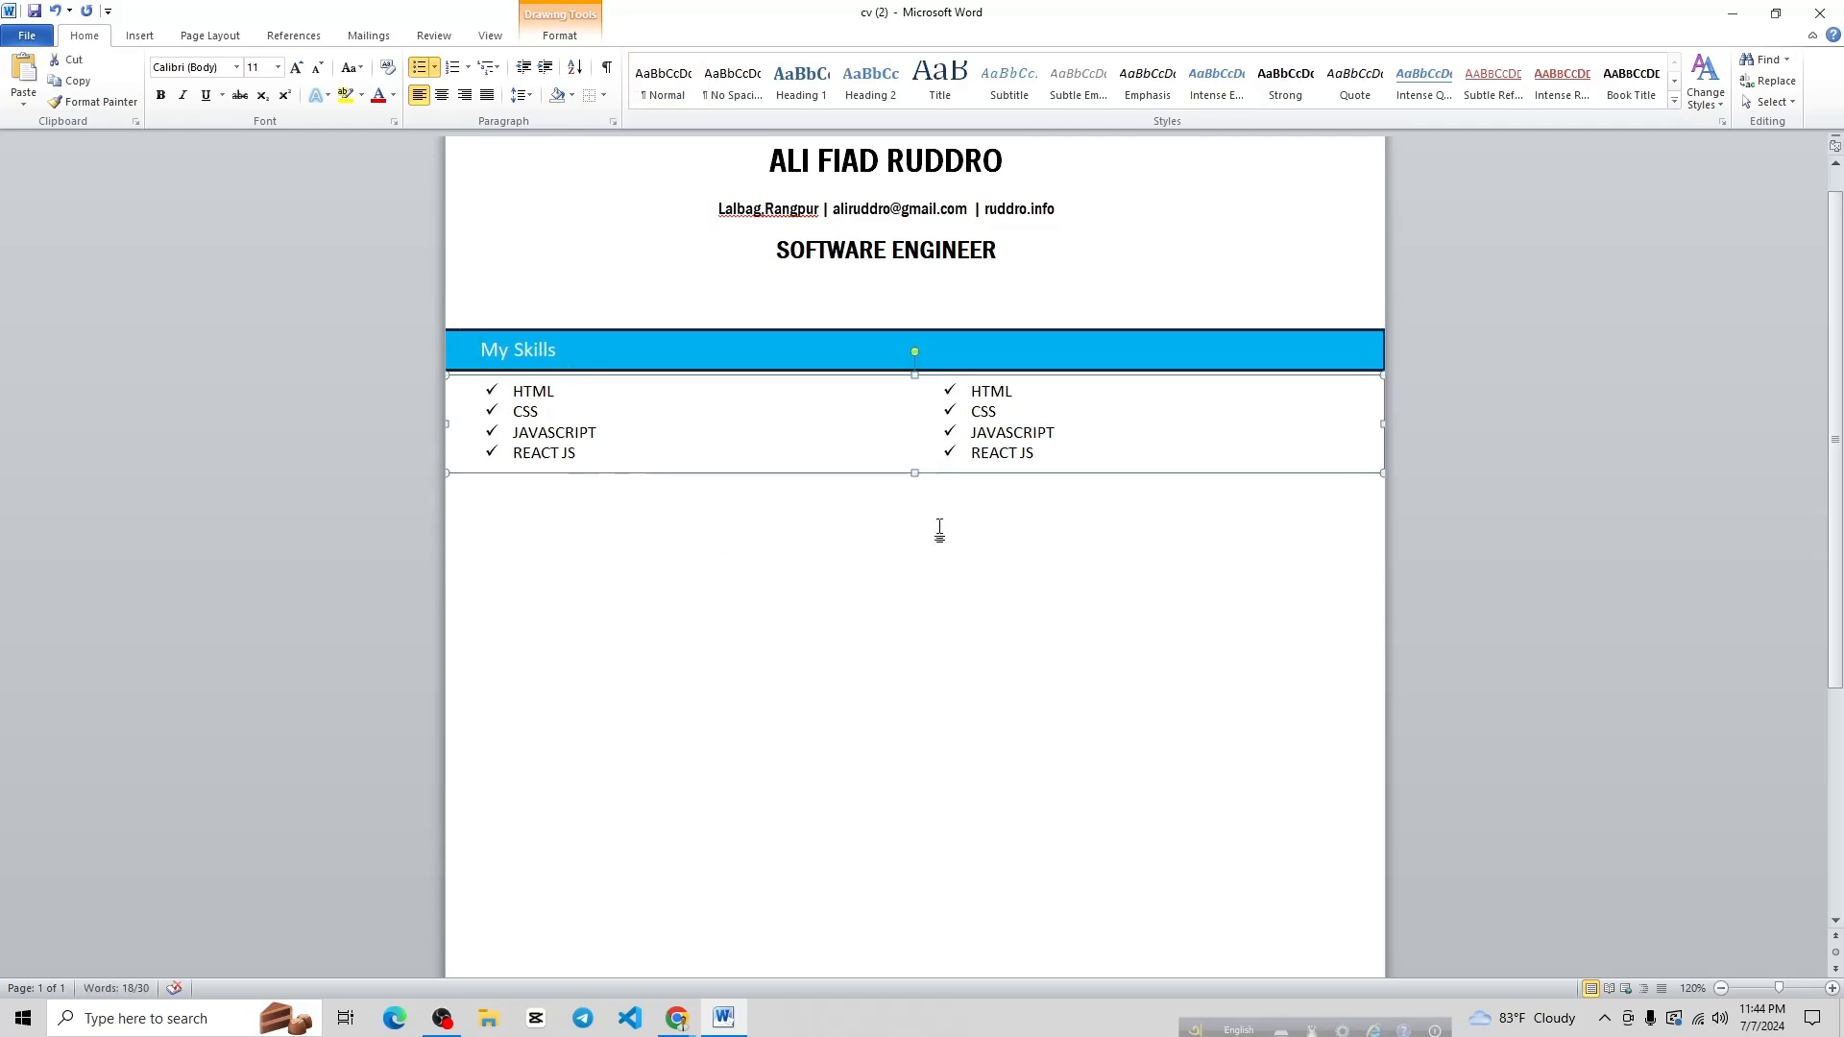
click(831, 350)
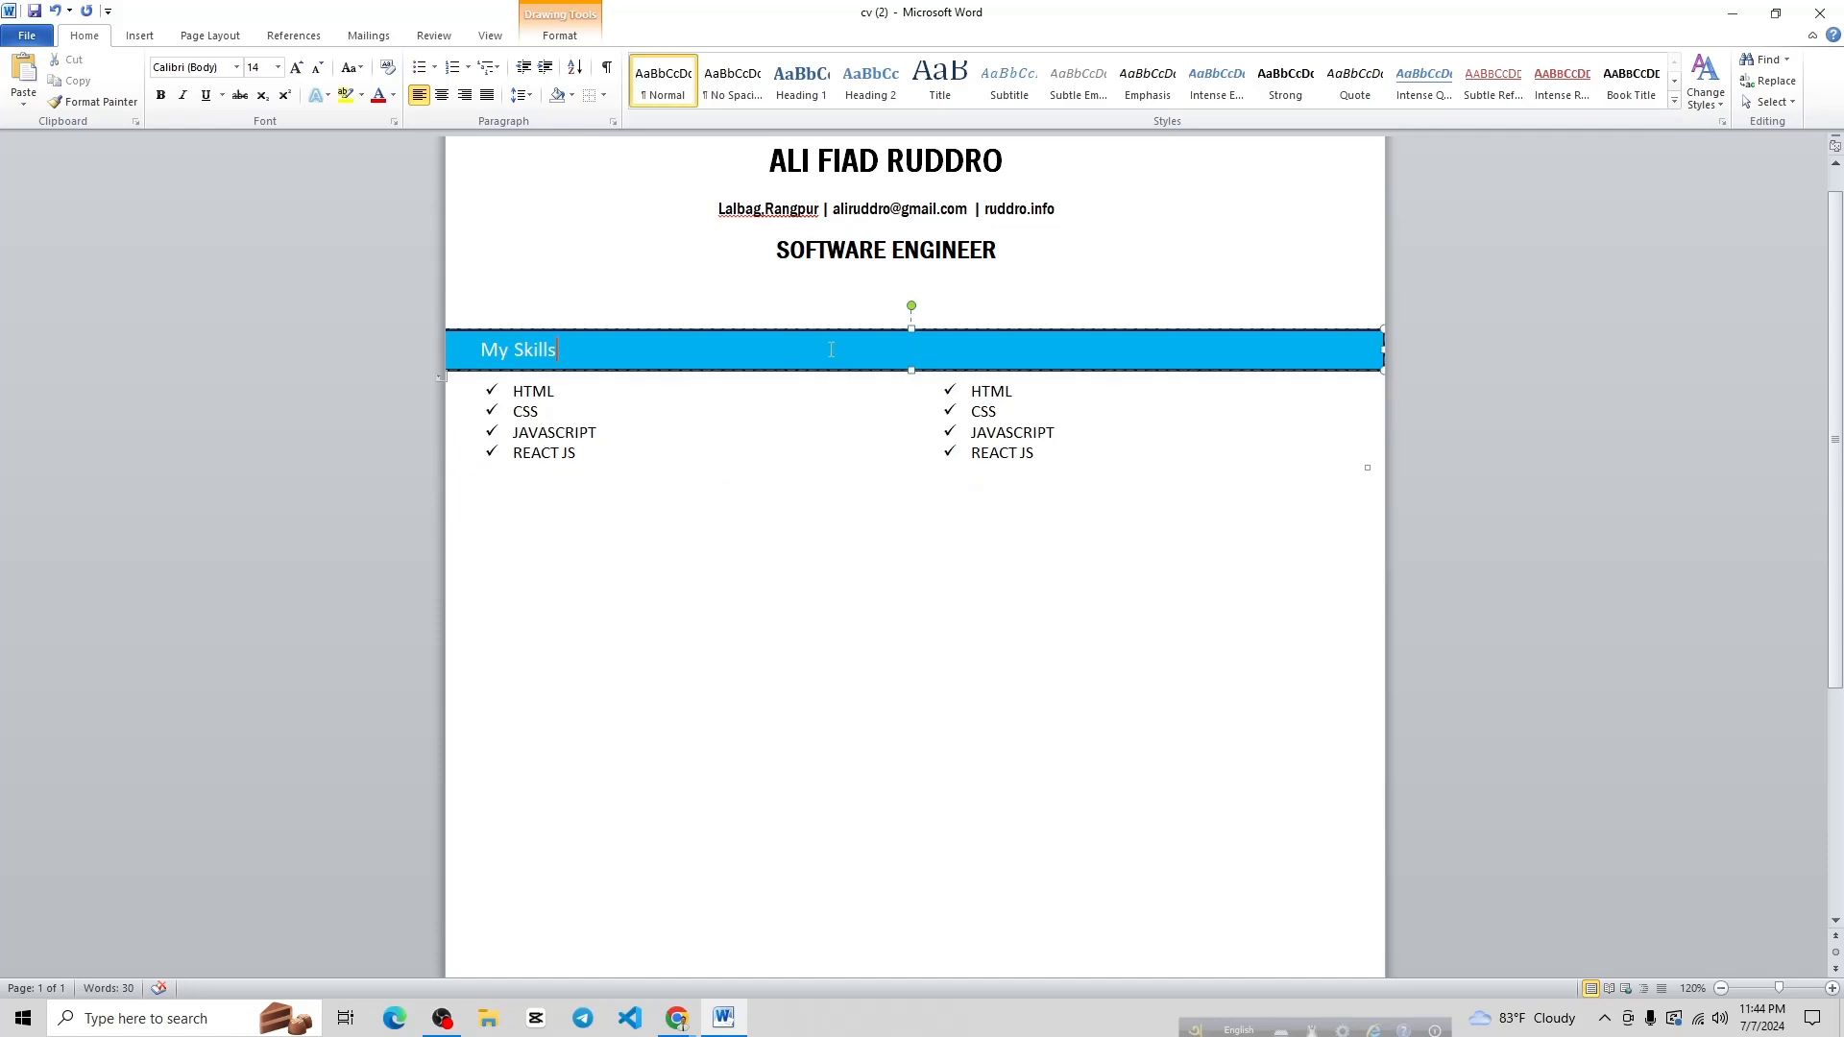
Duplicate the My Skills bar and move the copy below the skills list
click(912, 331)
key(ctrl+v)
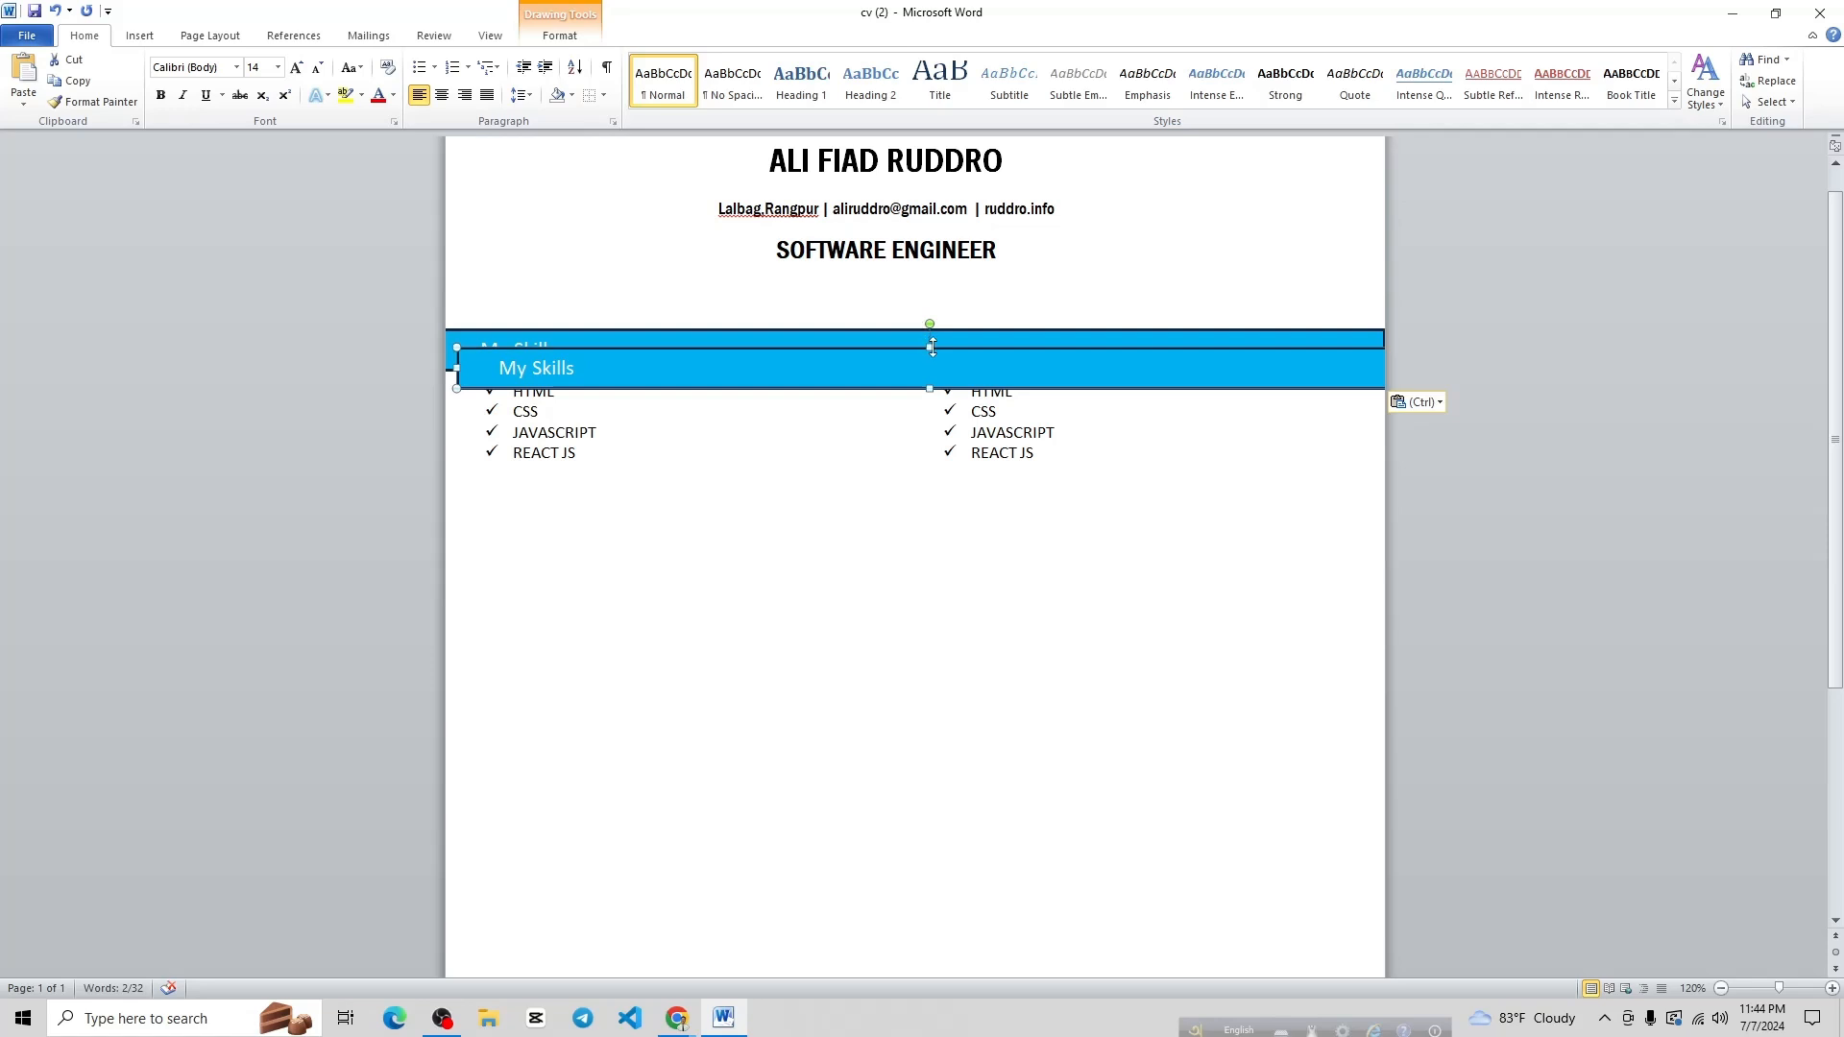
drag(939, 351, 923, 479)
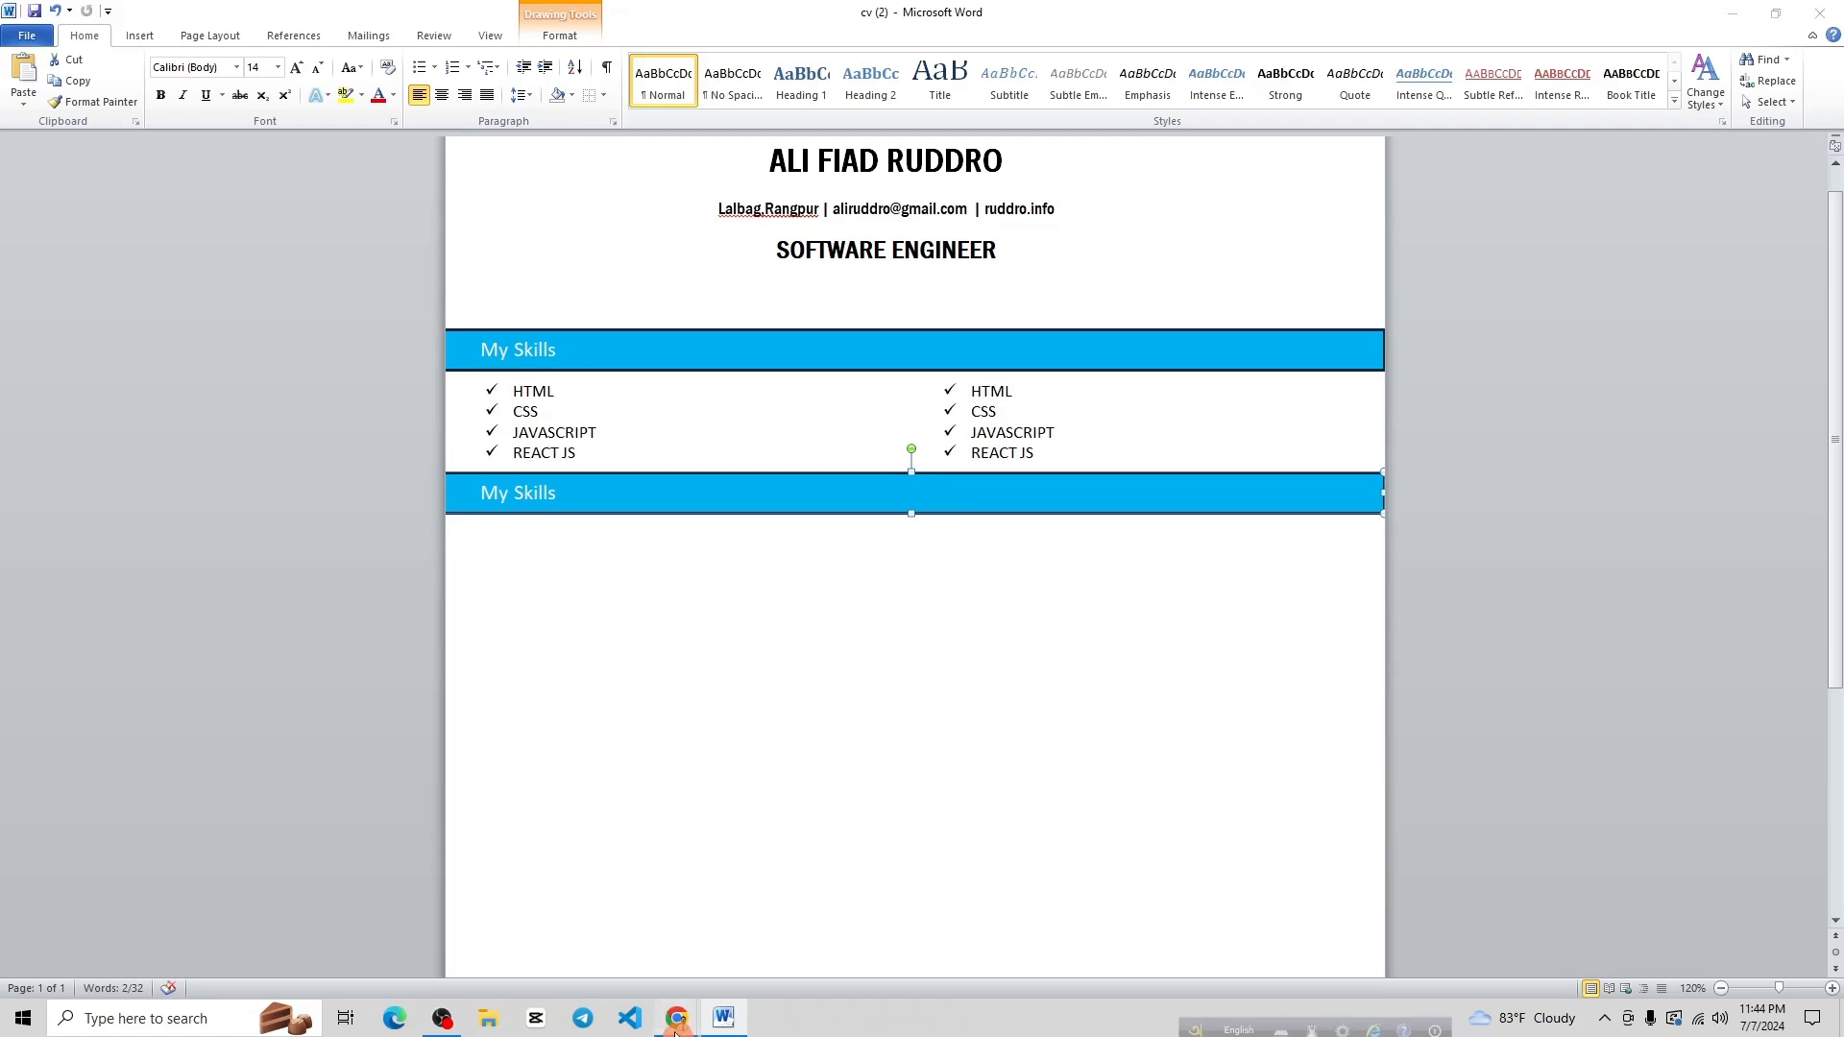
mouse_move(677, 1018)
click(603, 955)
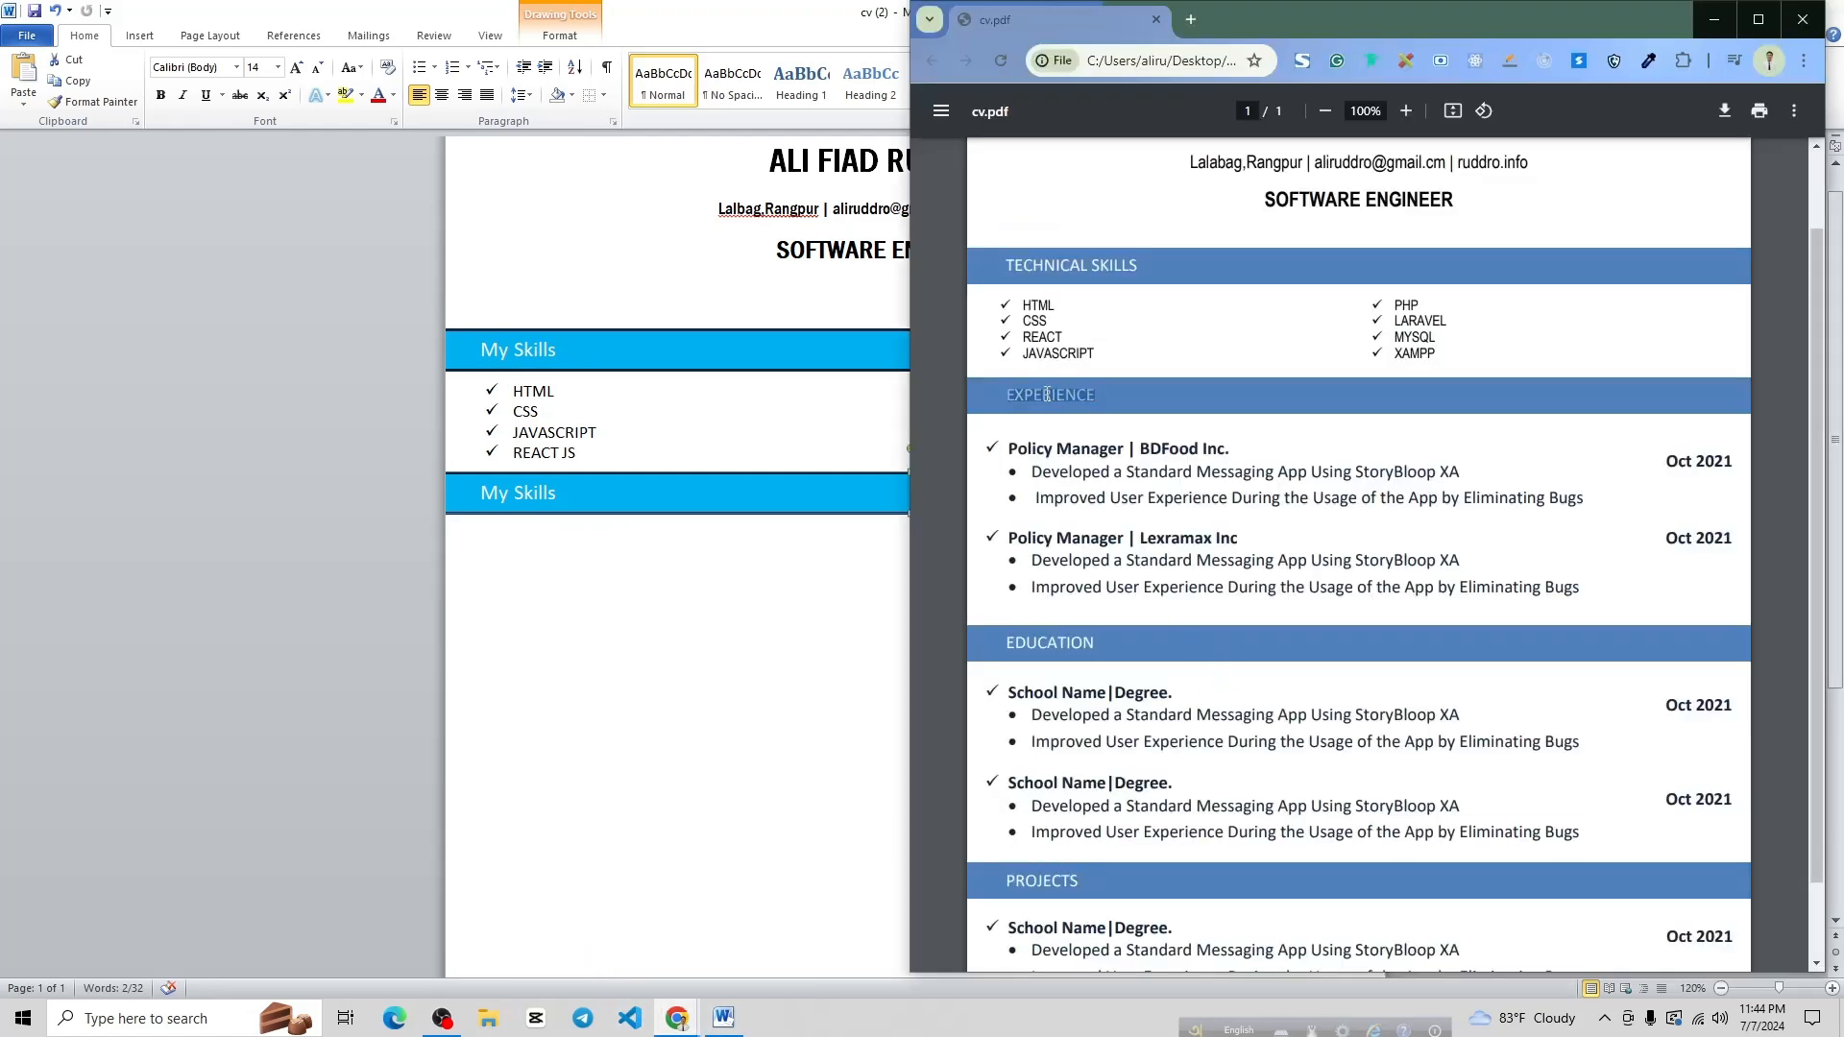
Replace the copied bar's heading with EXPERIENCE, indented to match My Skills
double_click(539, 497)
key(ctrl+a)
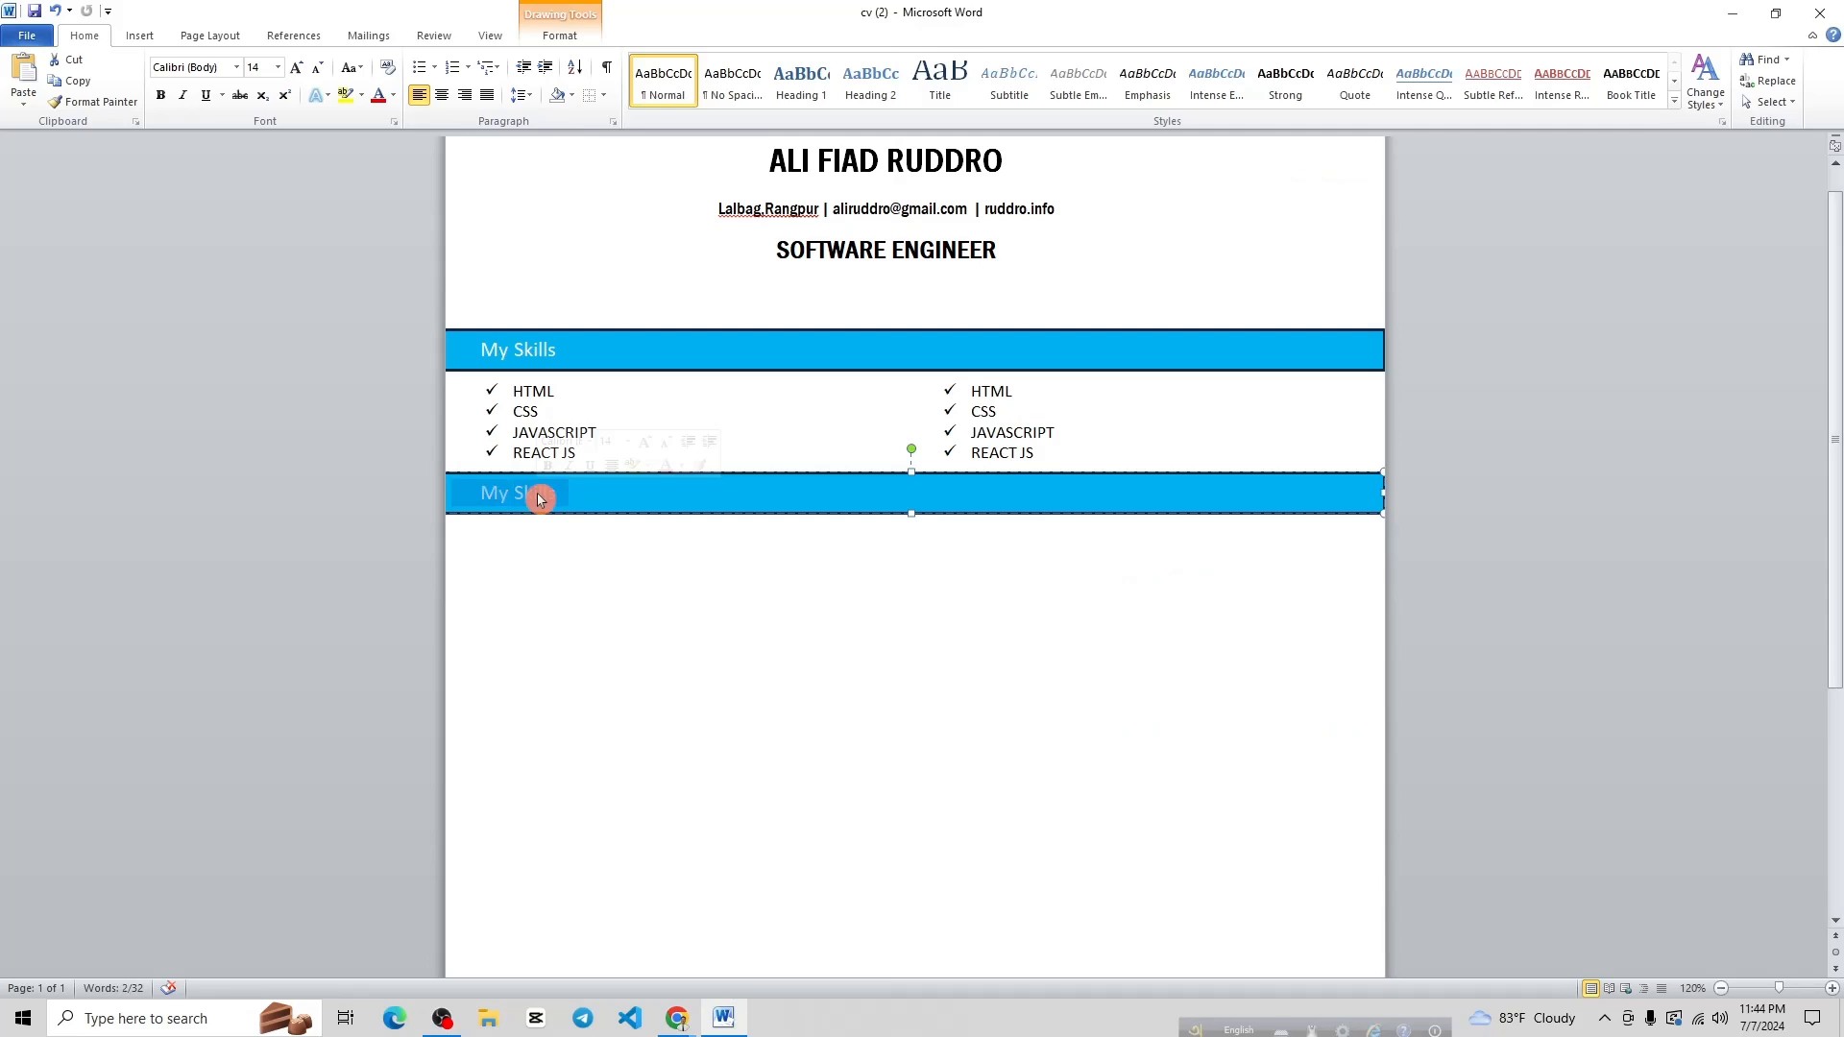
text(EXPERIENCE)
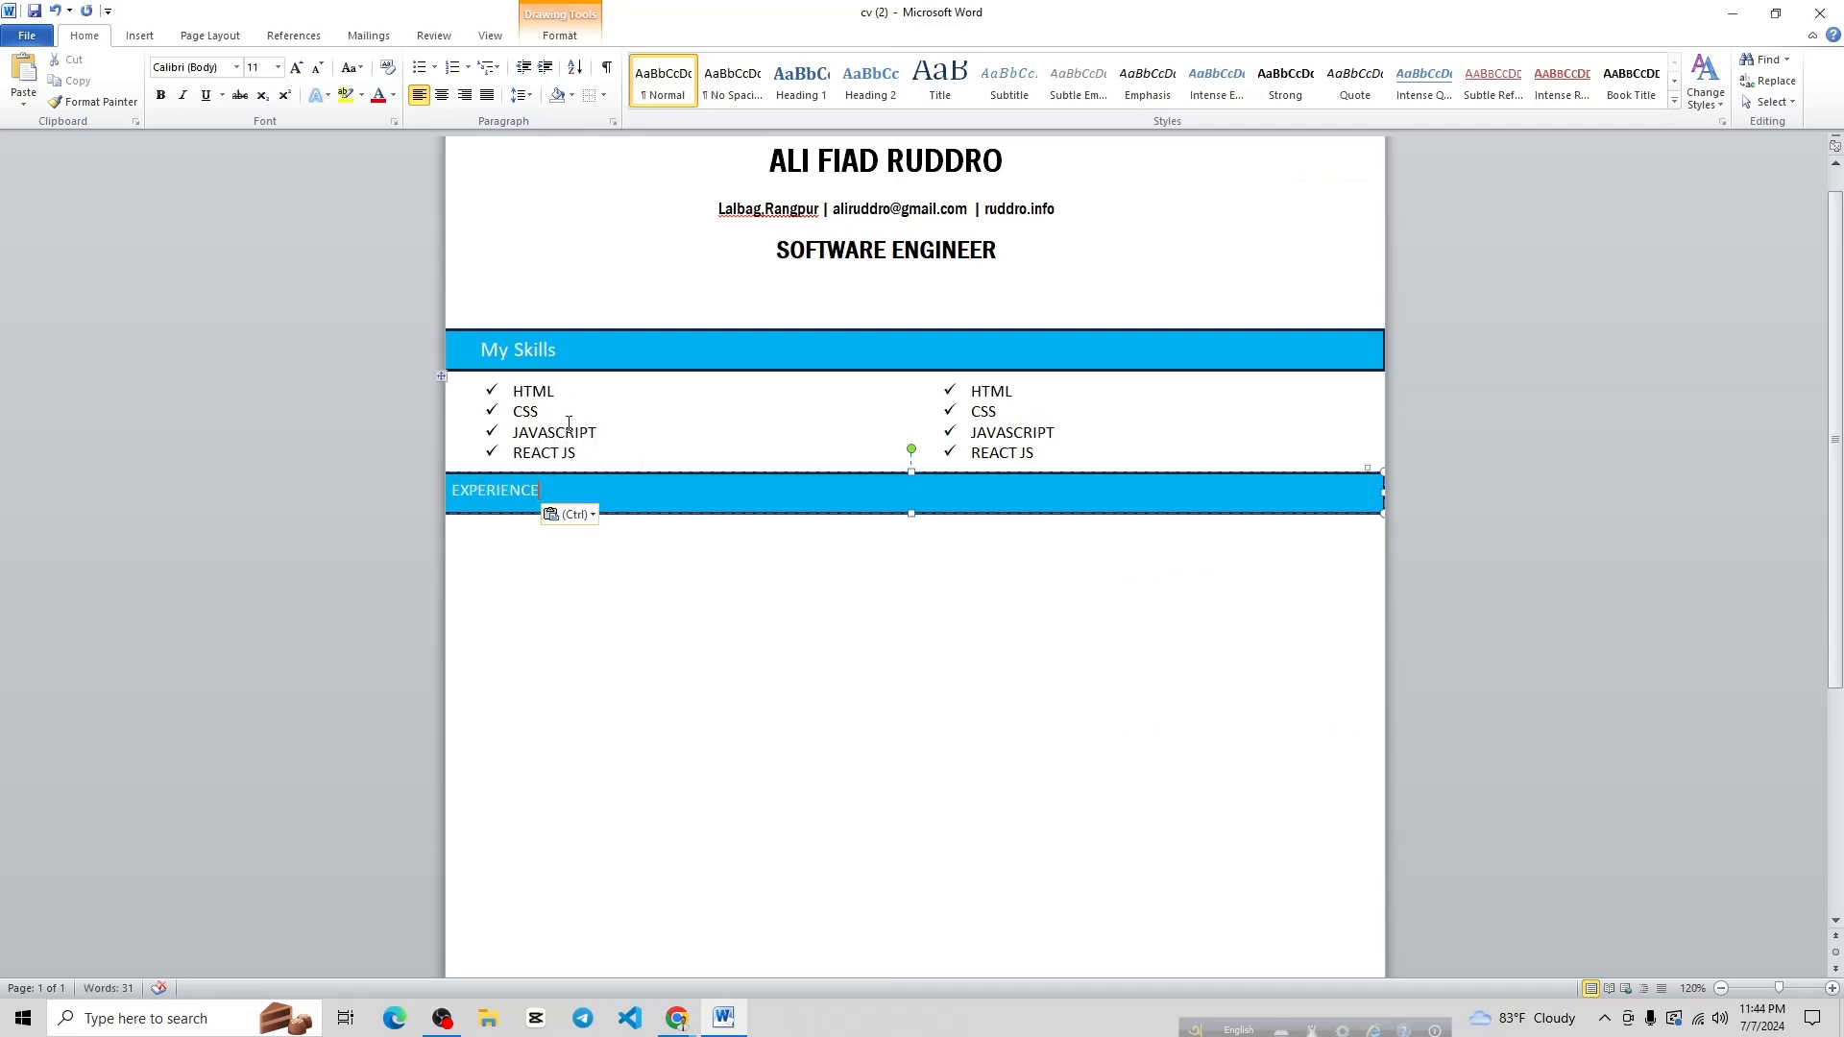
key(ctrl+z)
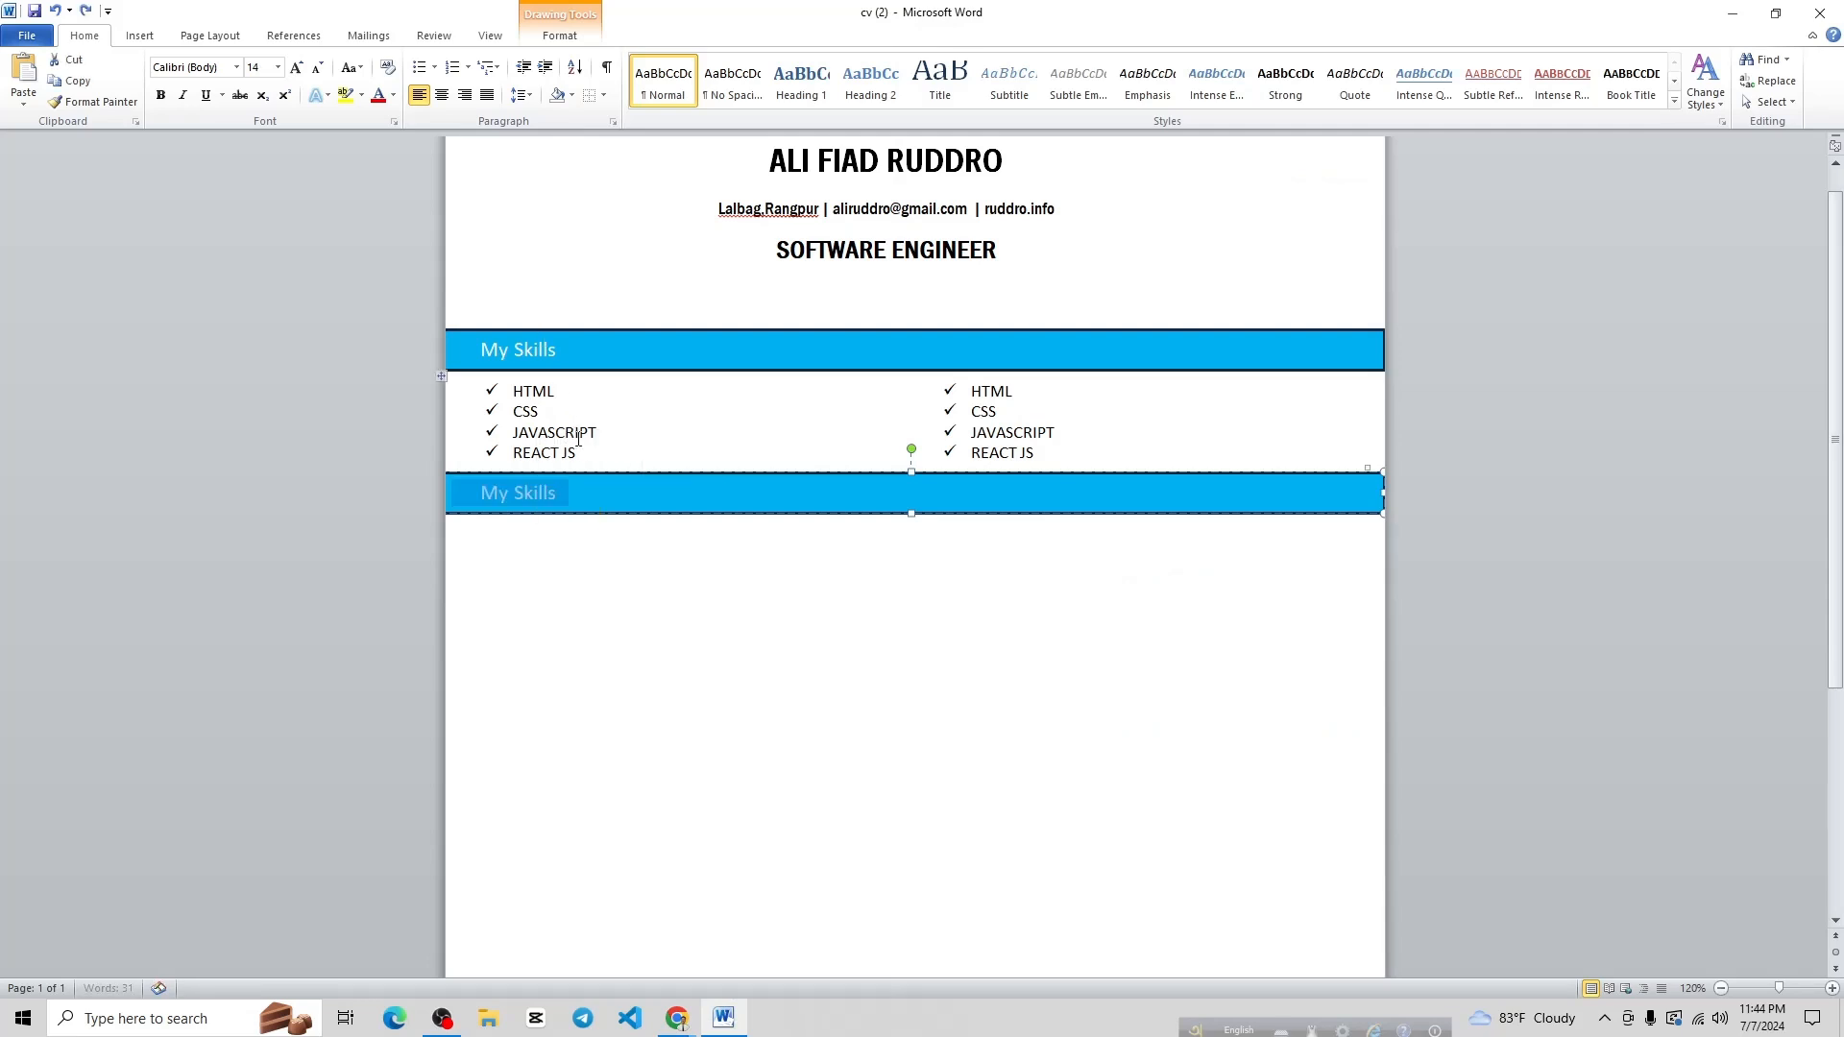
key(BackSpace)
text(w)
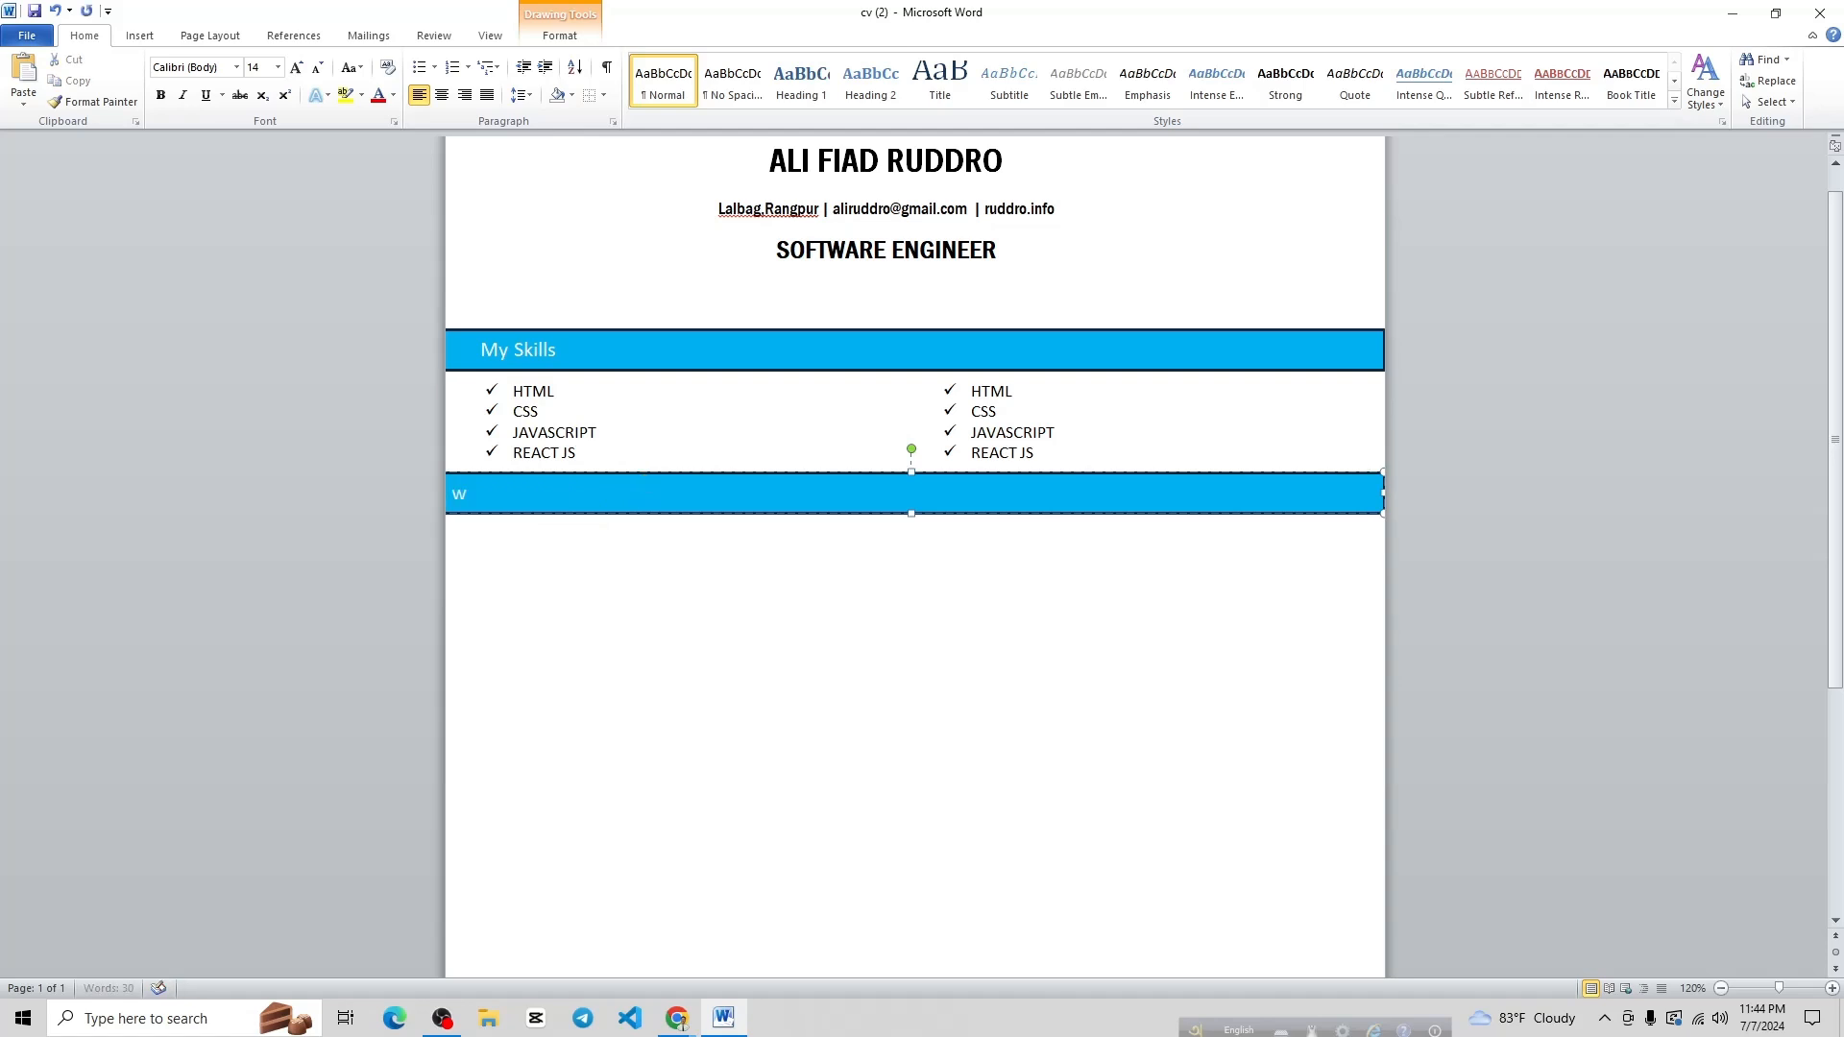
key(BackSpace)
text(e)
key(BackSpace)
text(EXPERIENCE)
click(456, 485)
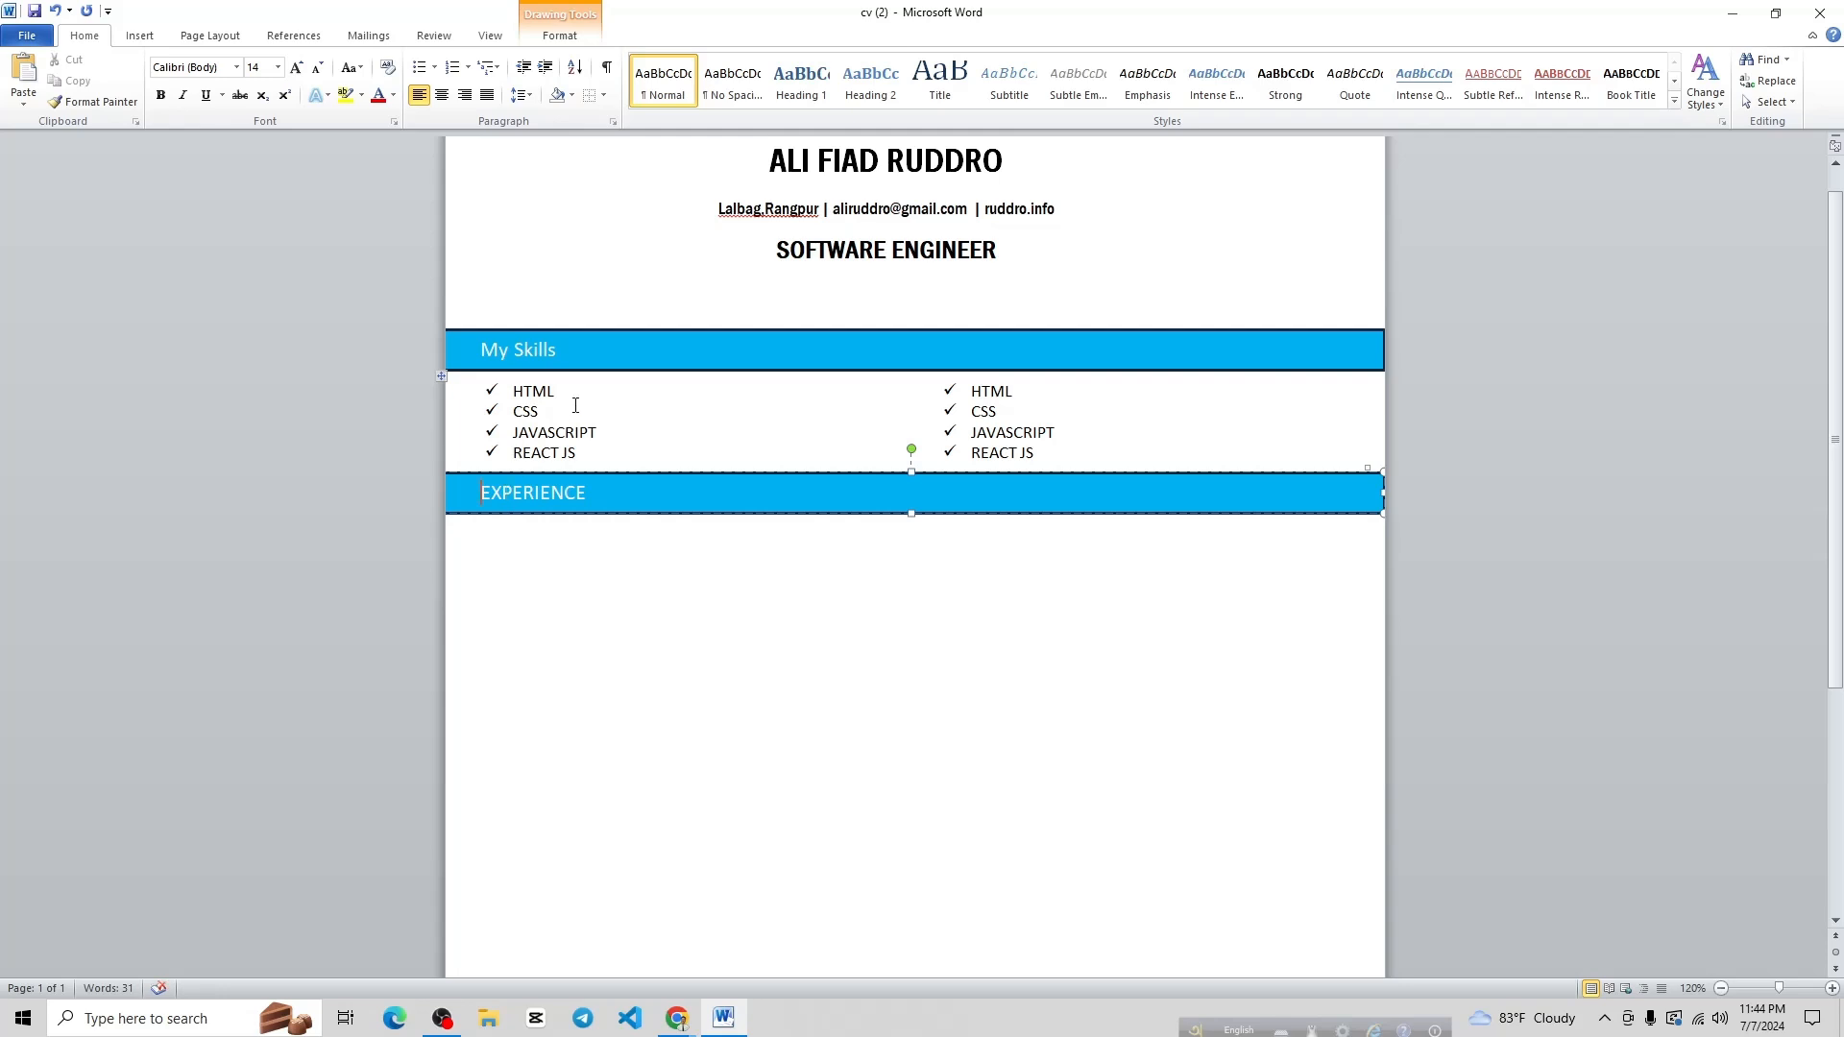
Change the skills heading to uppercase MY SKILLS
drag(568, 350, 465, 350)
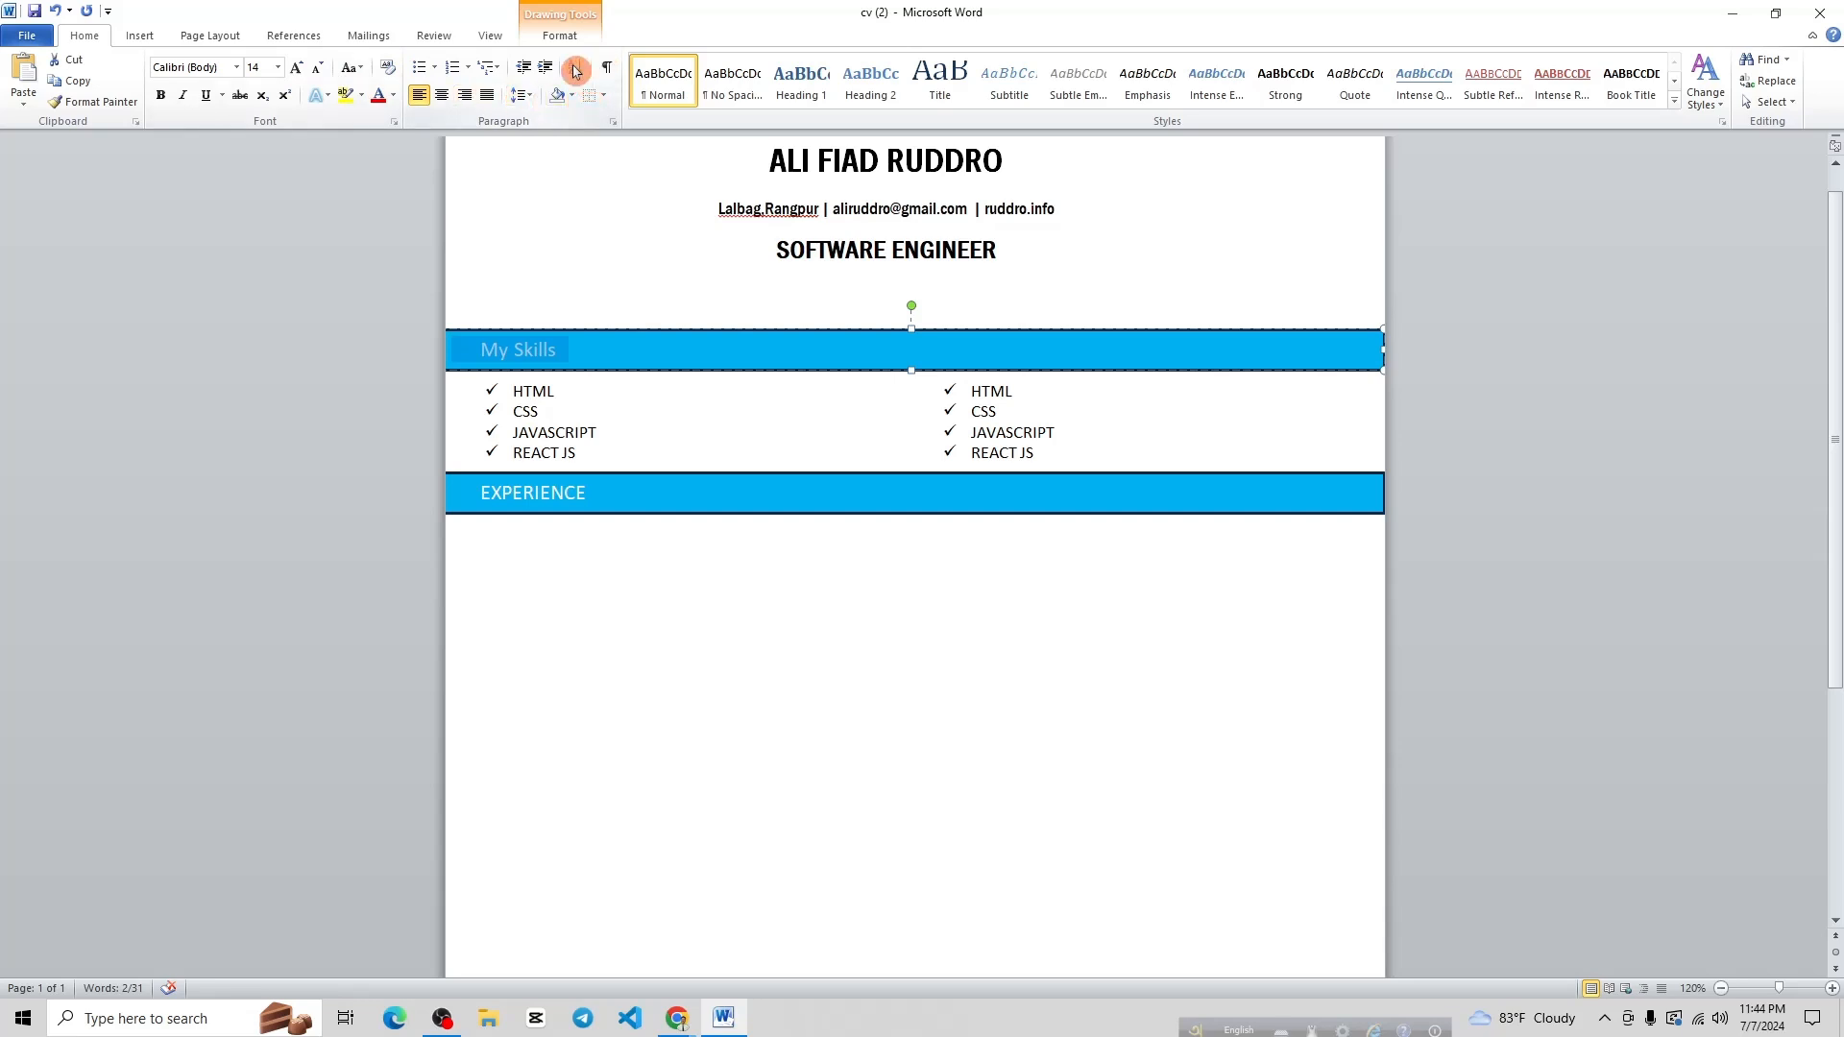
click(366, 70)
click(395, 136)
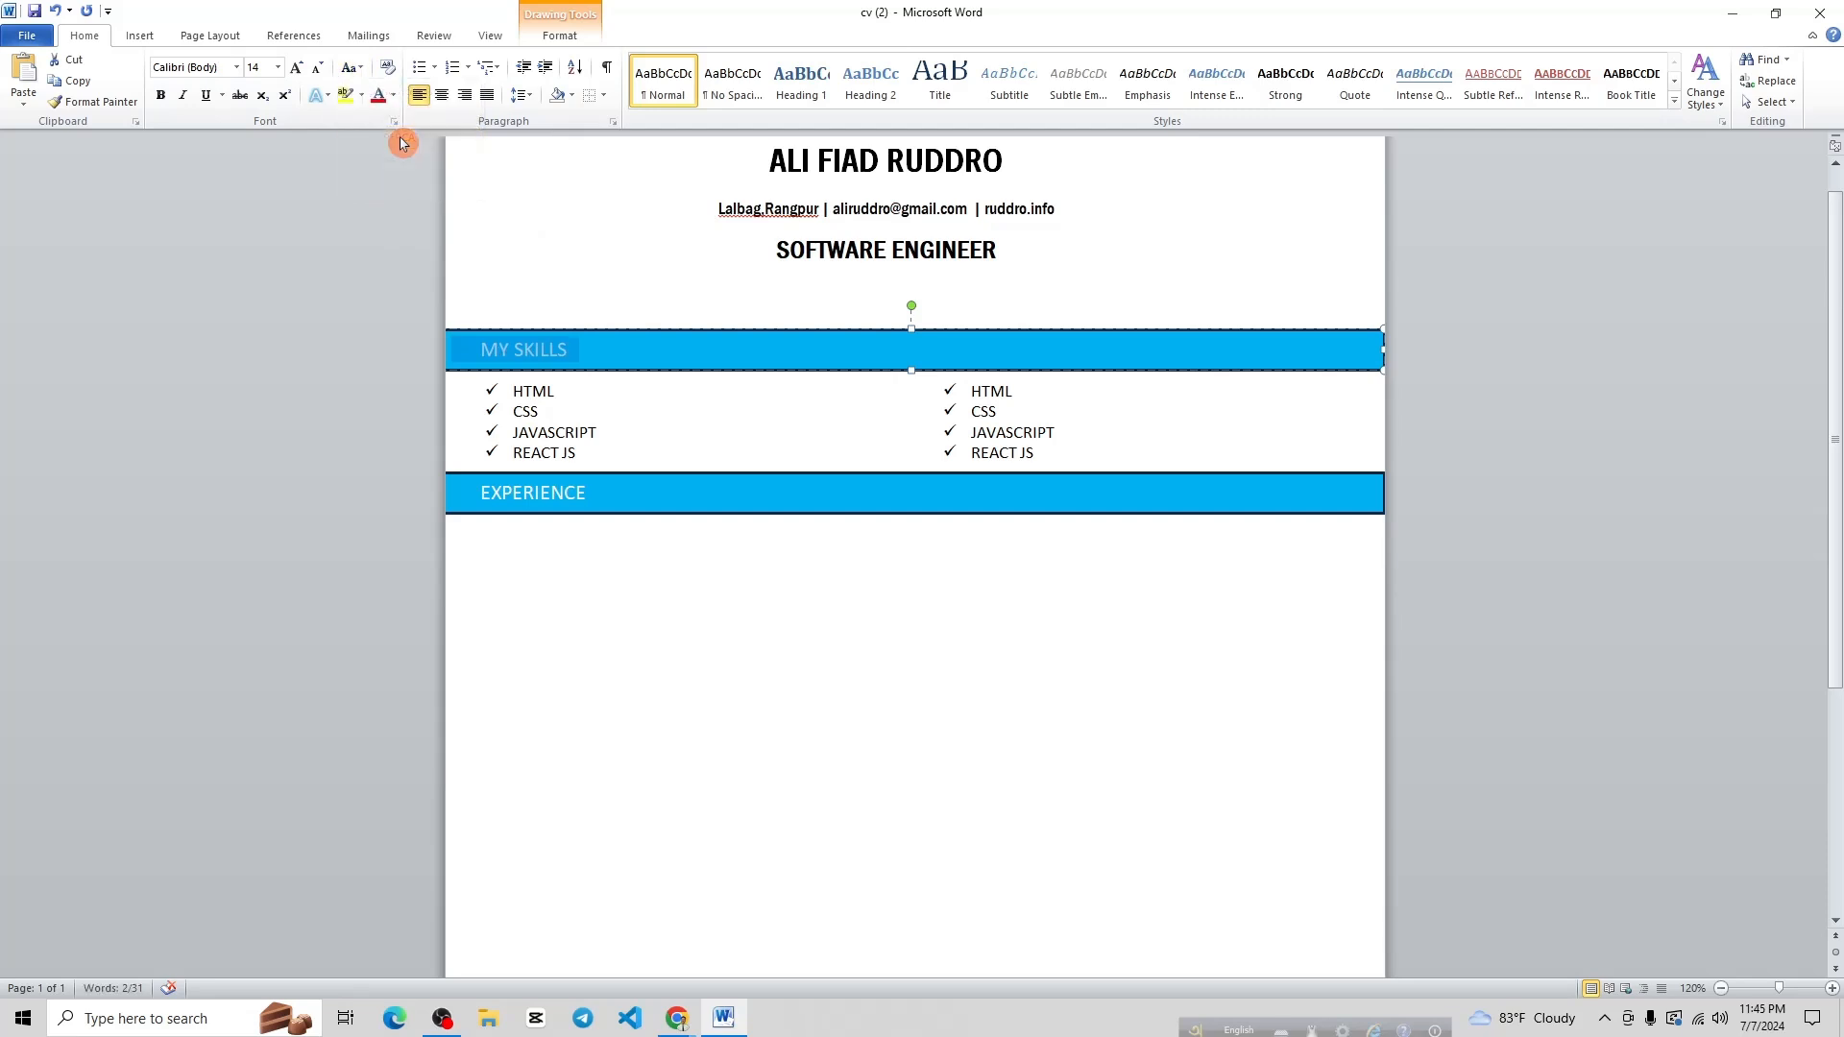
click(667, 546)
After checking the reference PDF, draw a wide outline-free text box below EXPERIENCE
mouse_move(677, 1018)
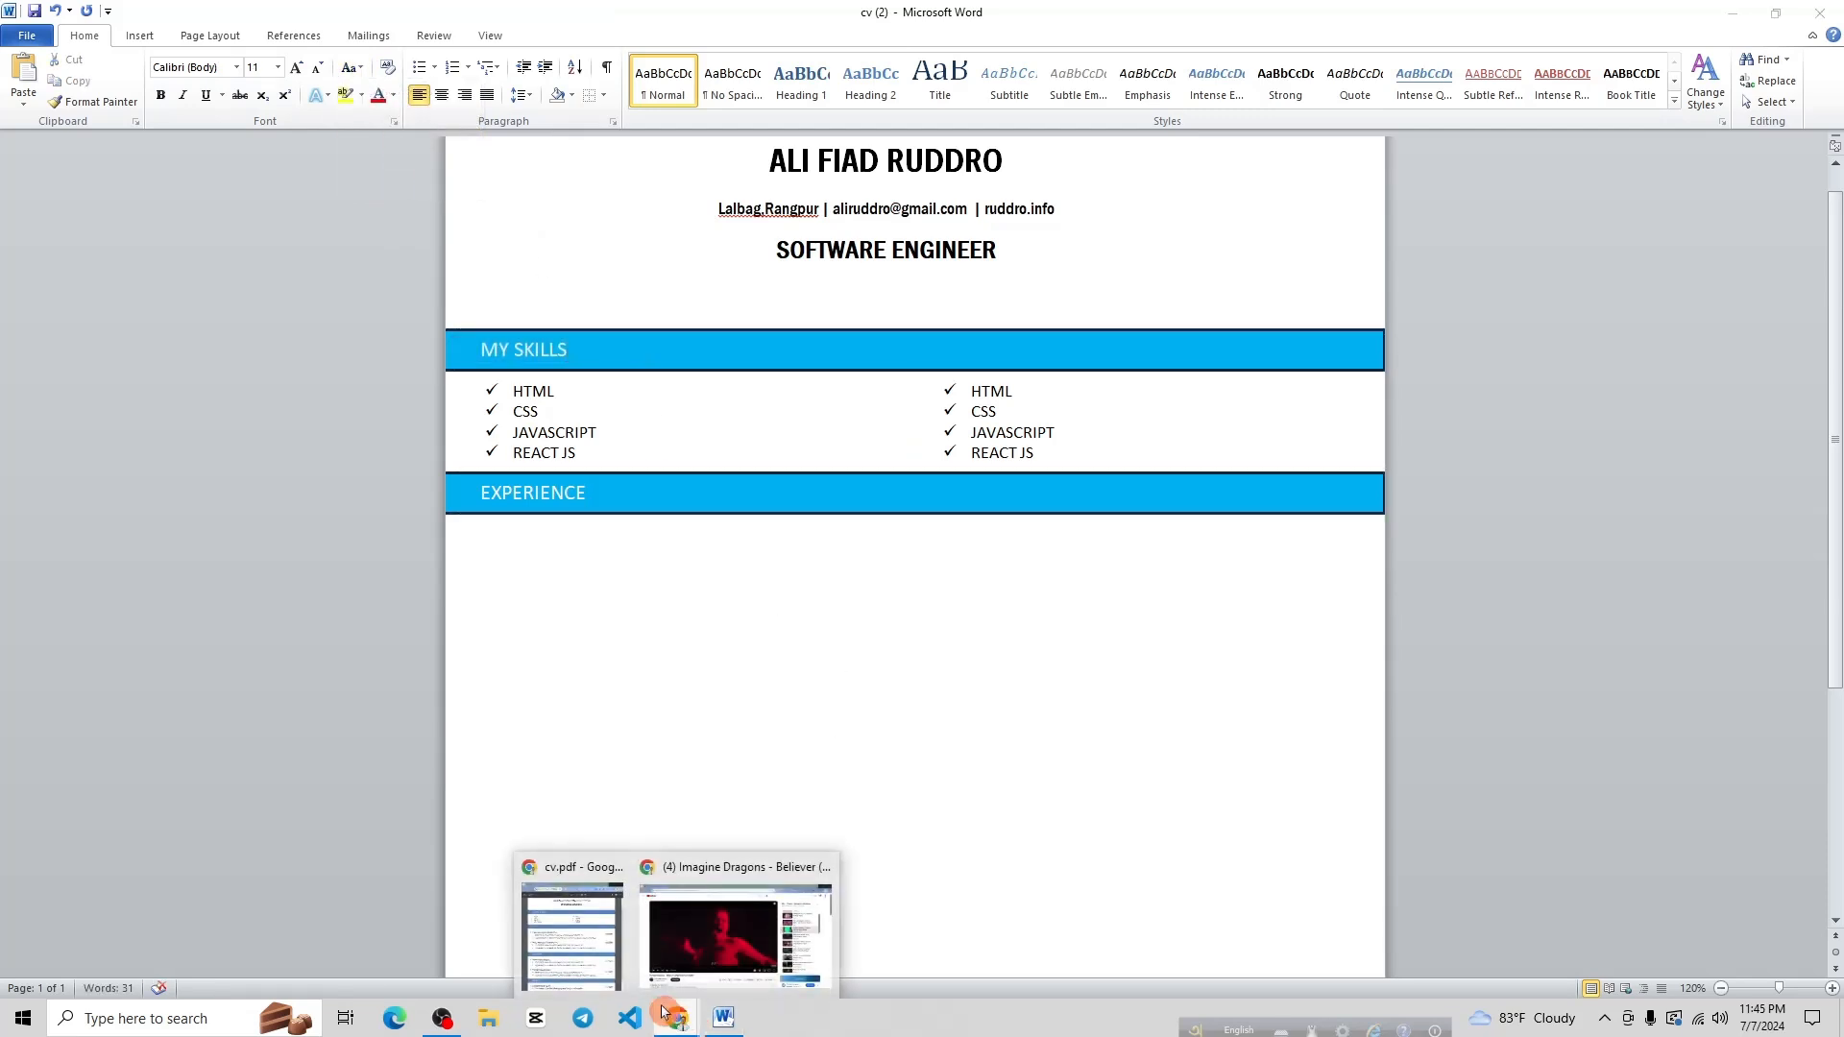
click(590, 946)
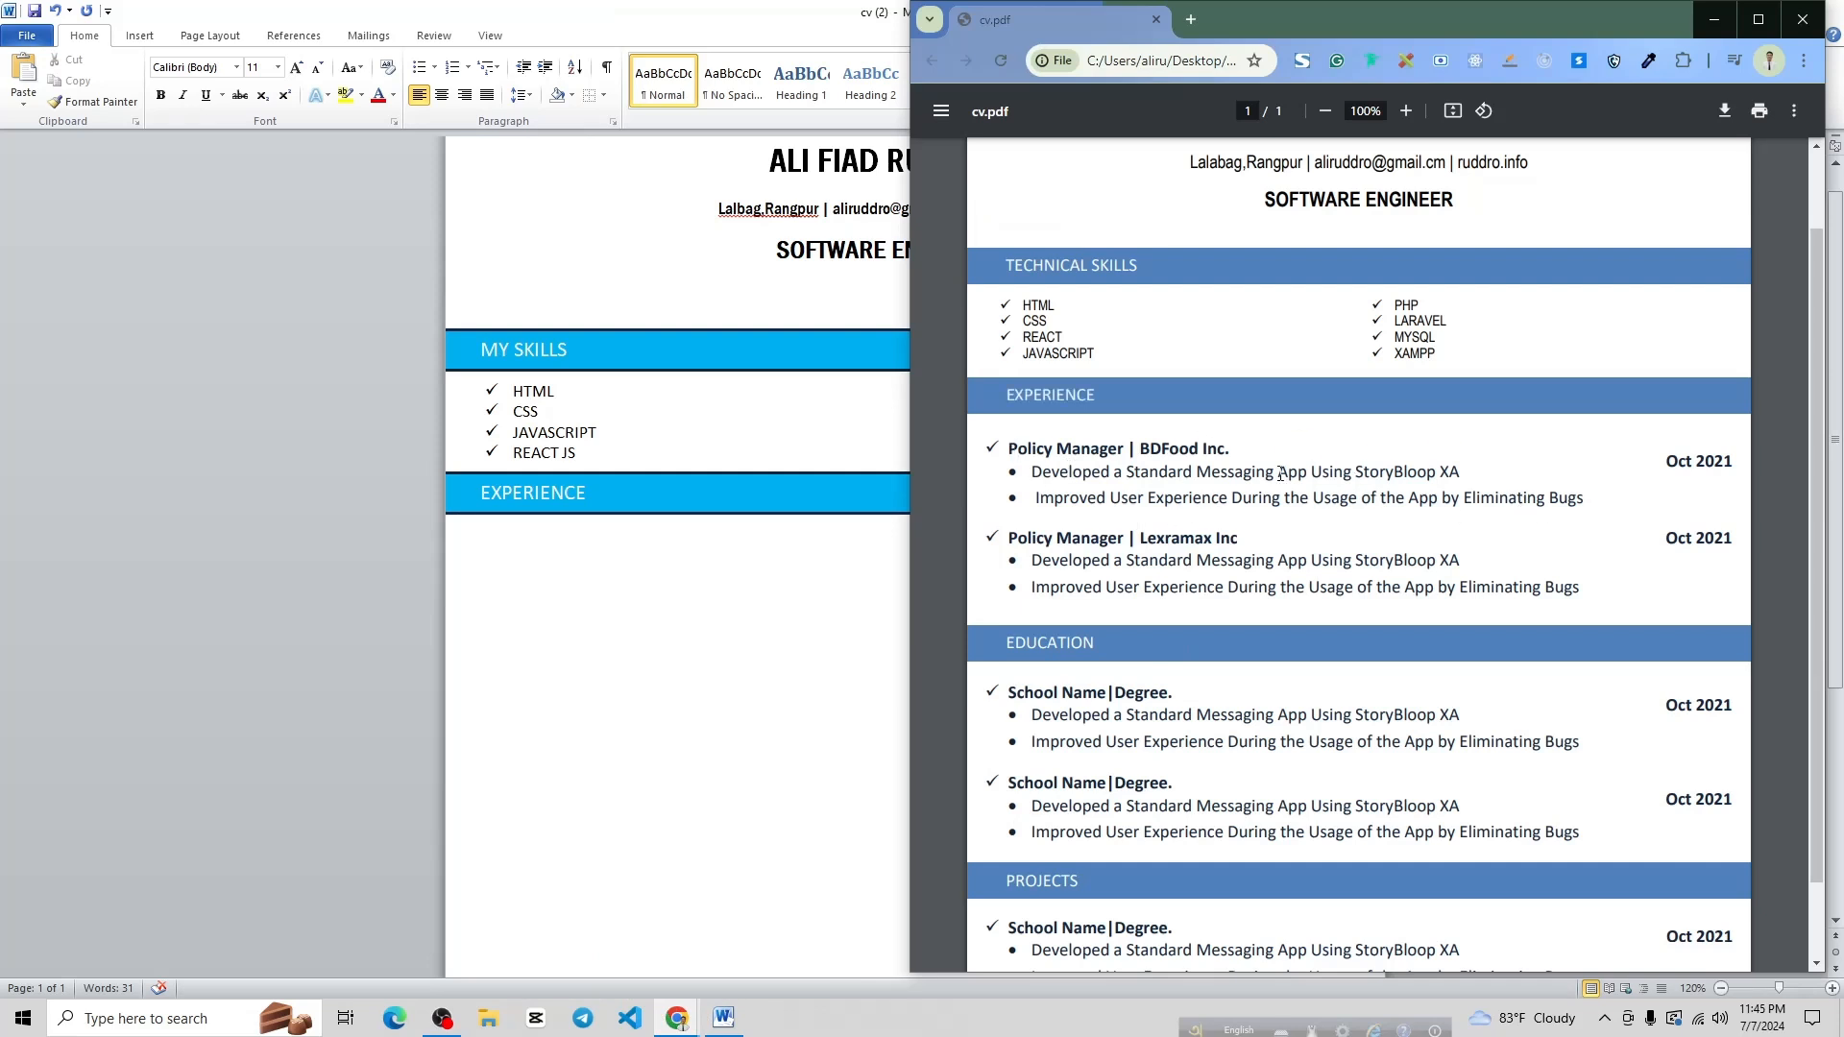
click(679, 580)
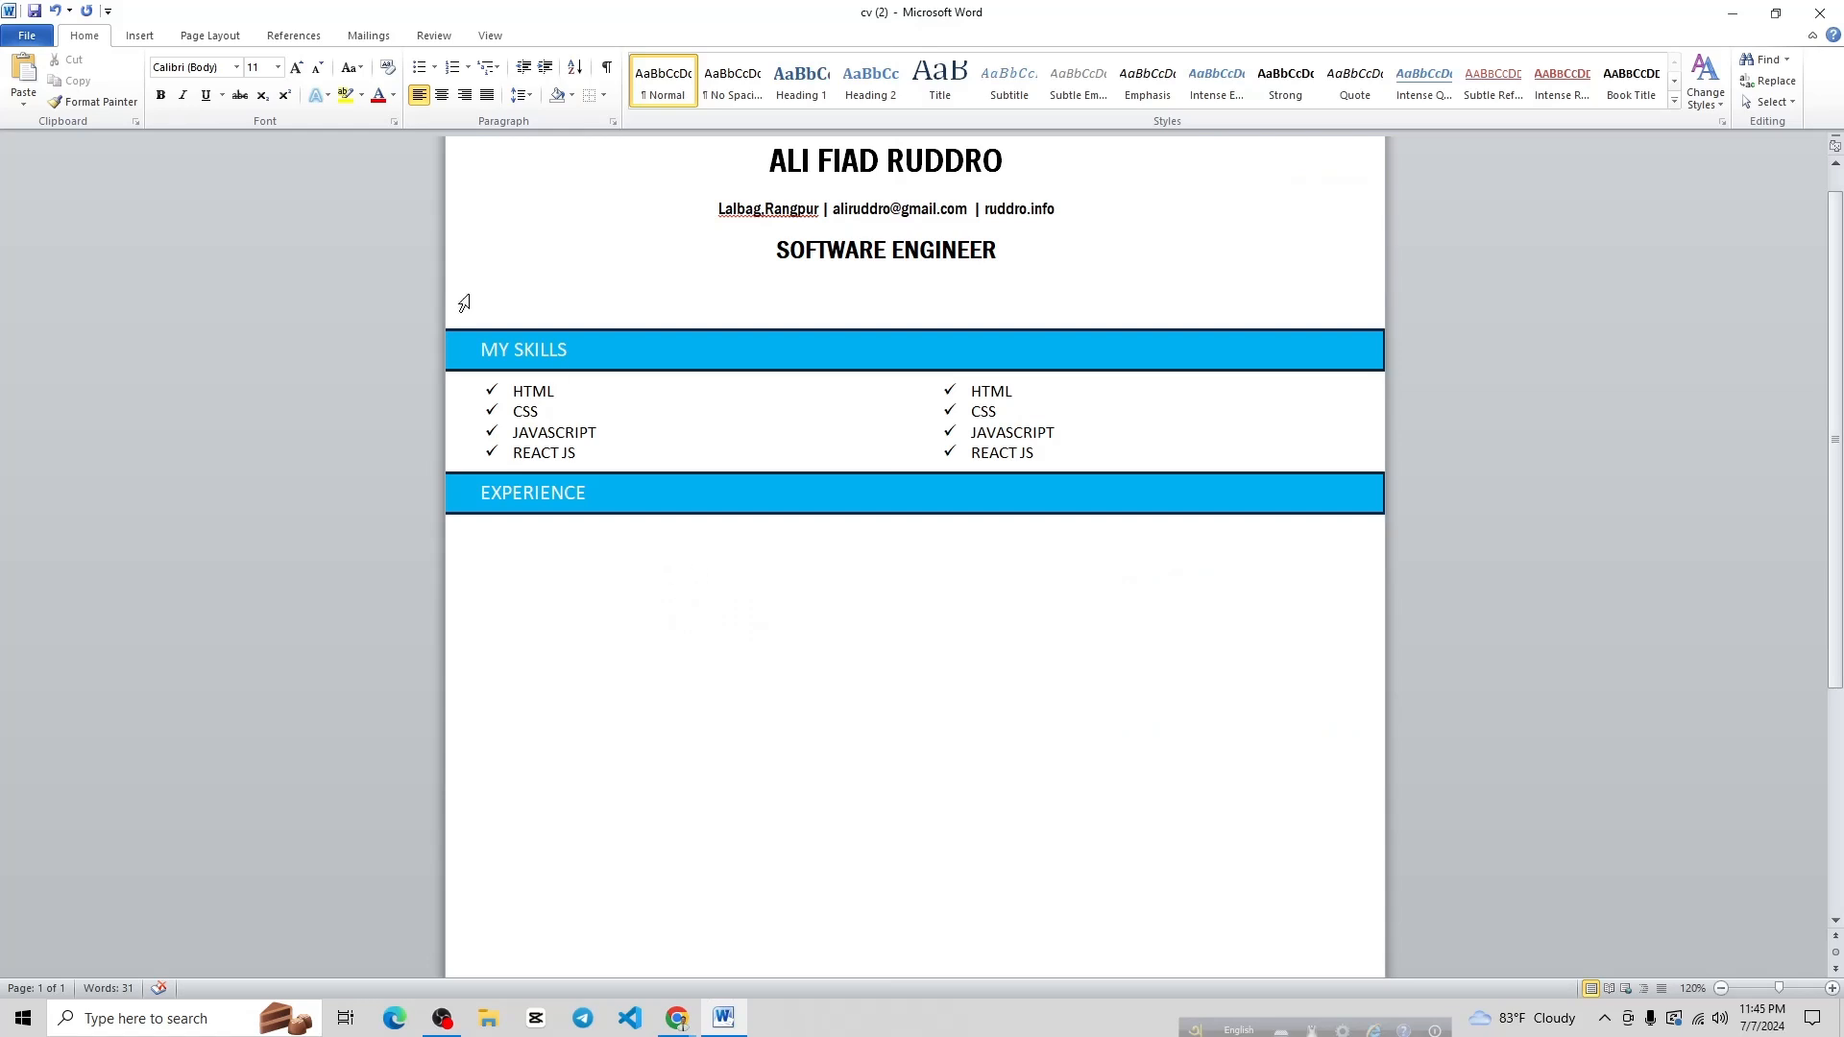
click(141, 36)
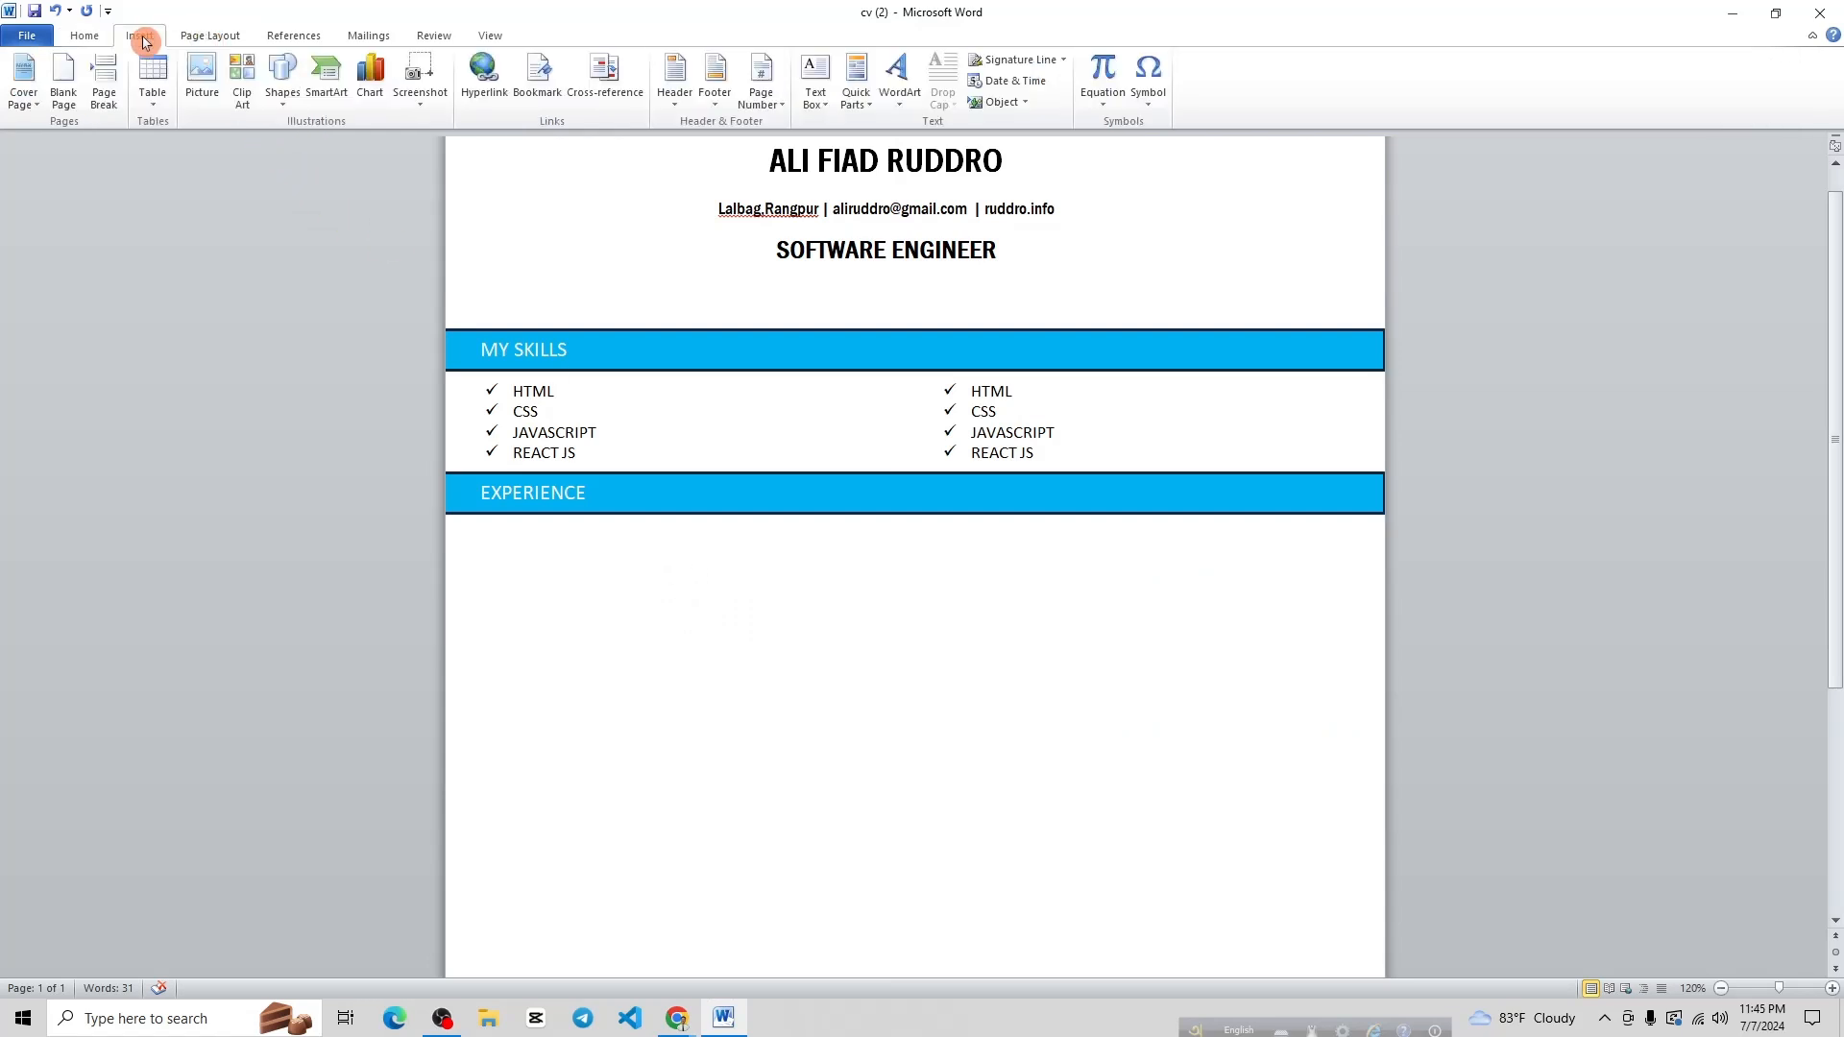
click(815, 85)
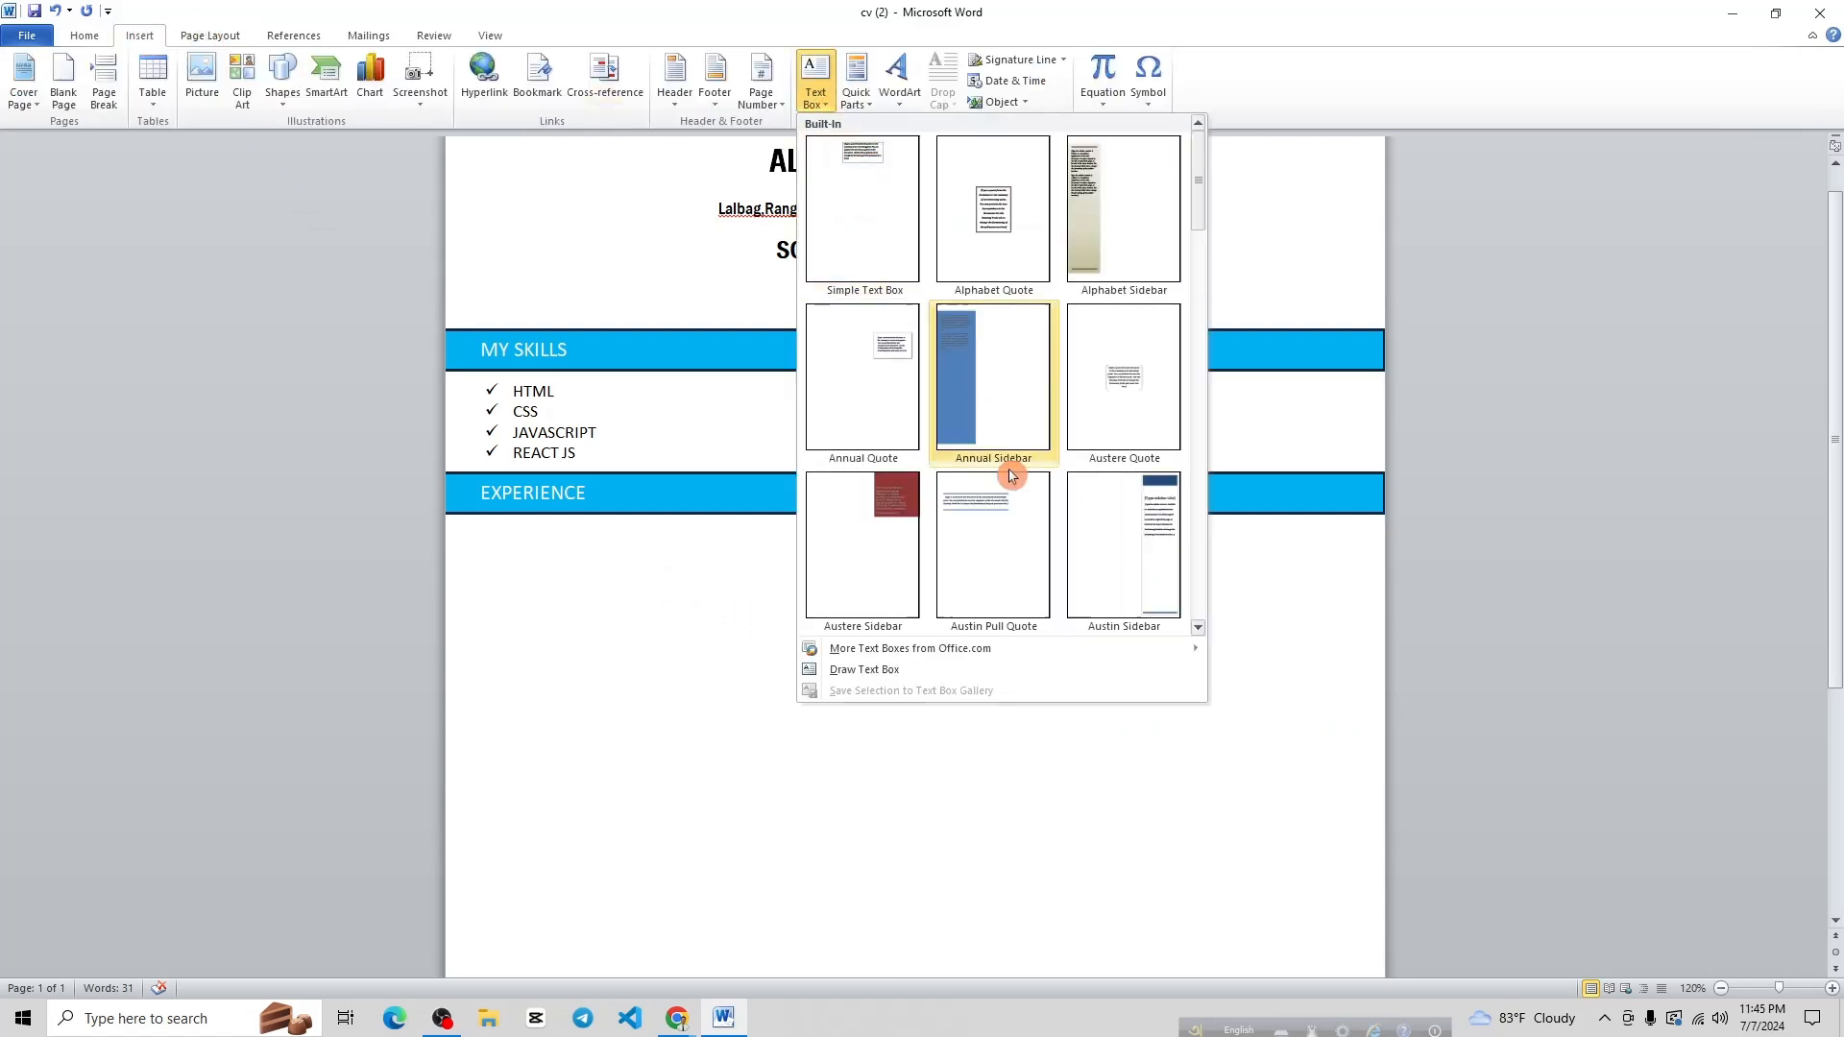
click(845, 669)
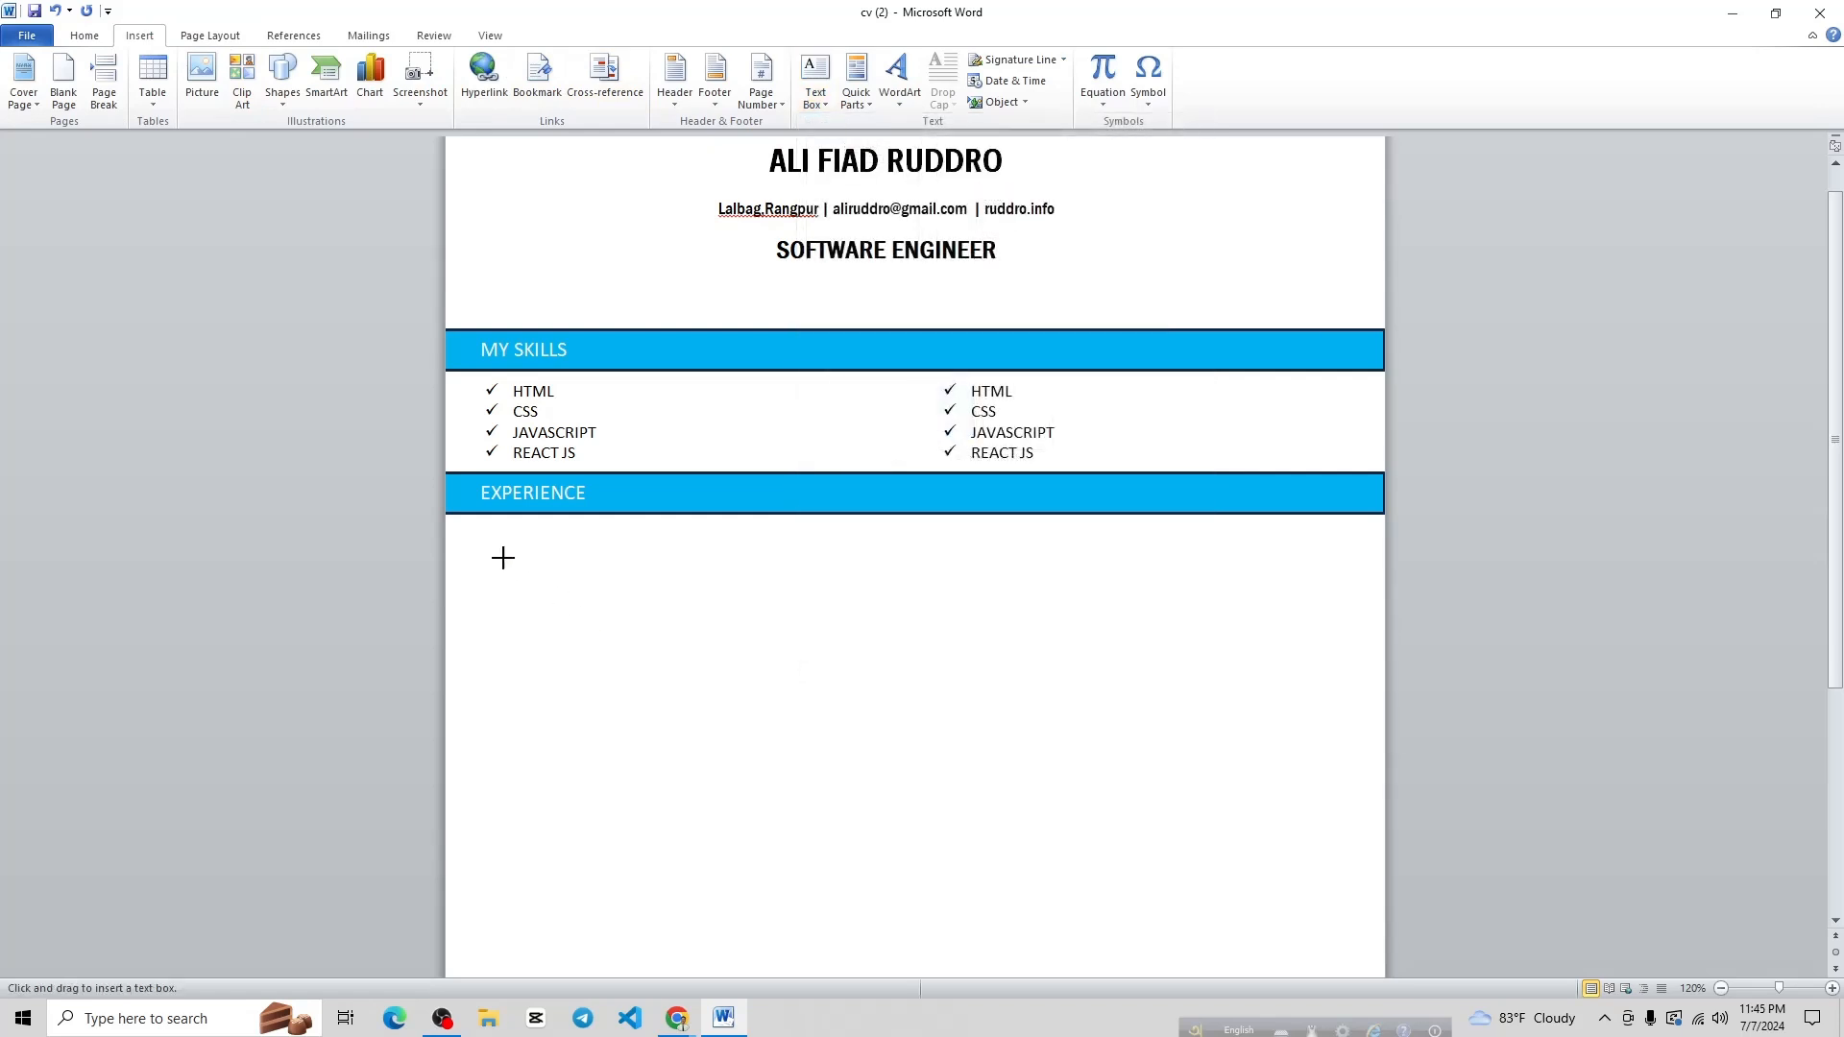
mouse_move(449, 534)
mouse_down()
mouse_move(1243, 580)
mouse_move(1374, 609)
mouse_move(1379, 738)
mouse_up()
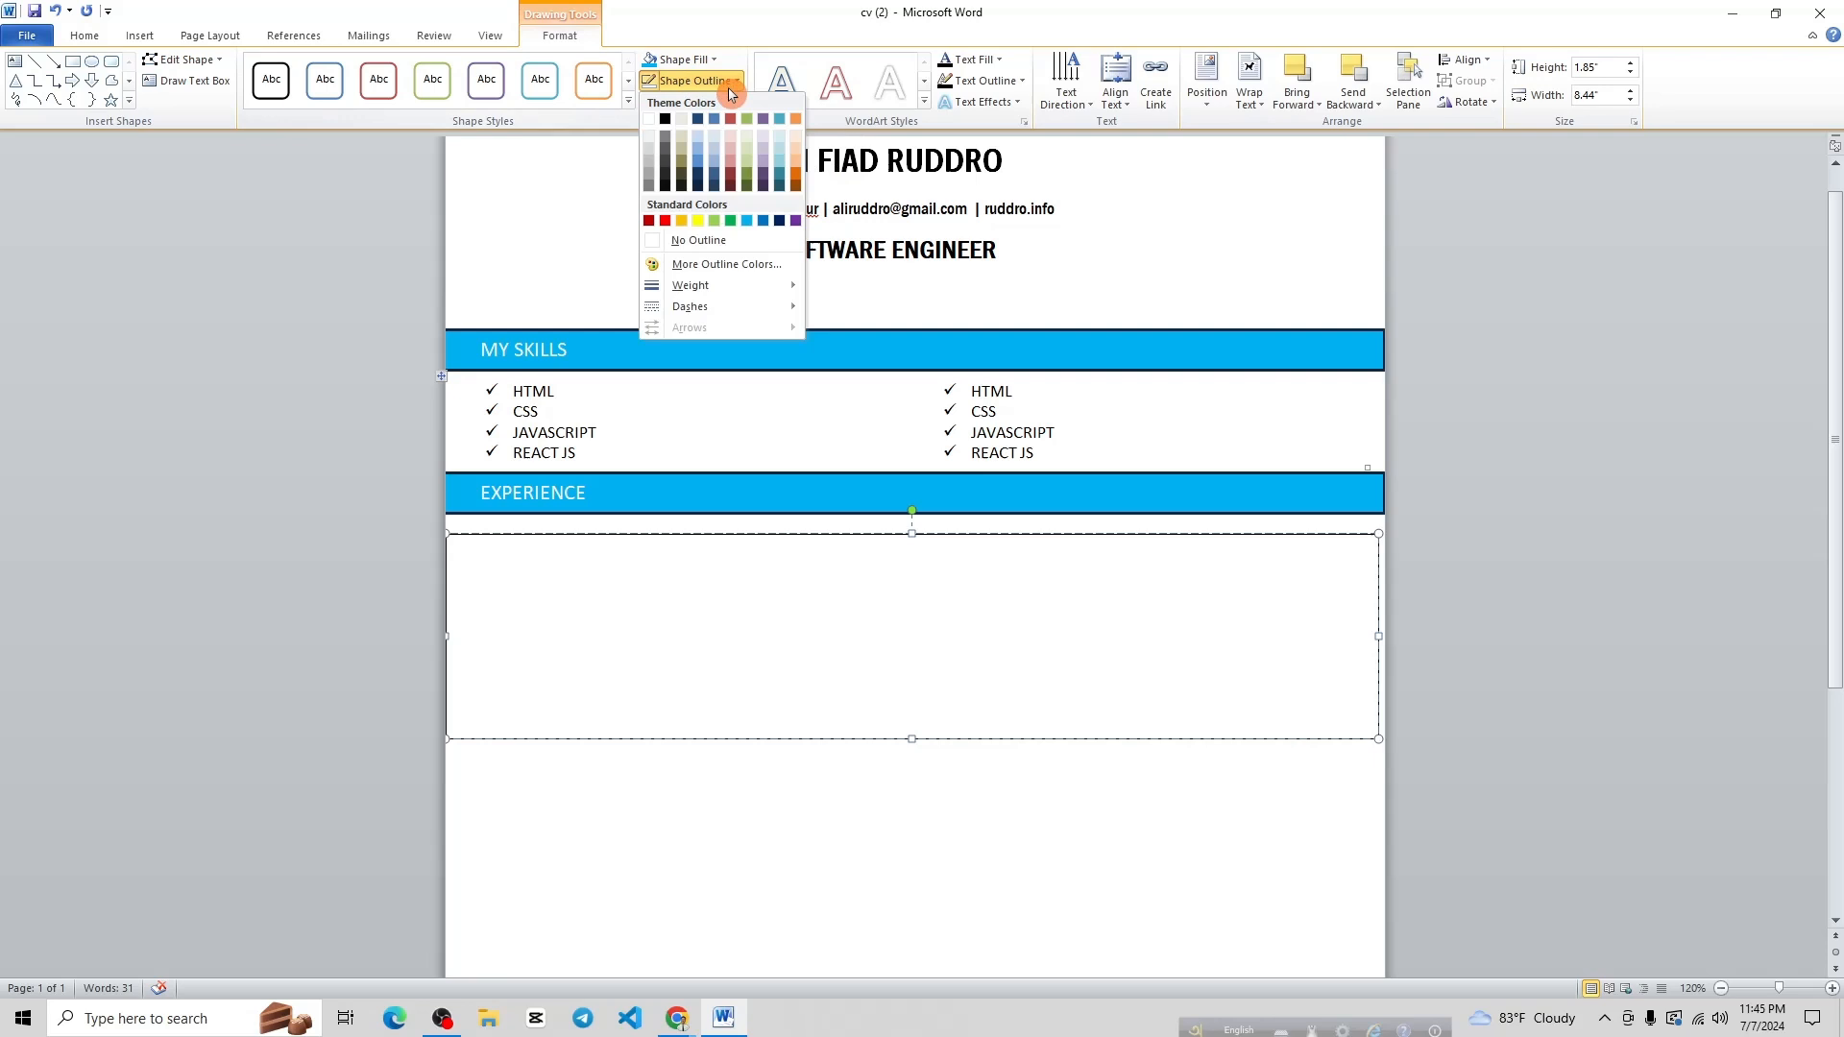
click(693, 240)
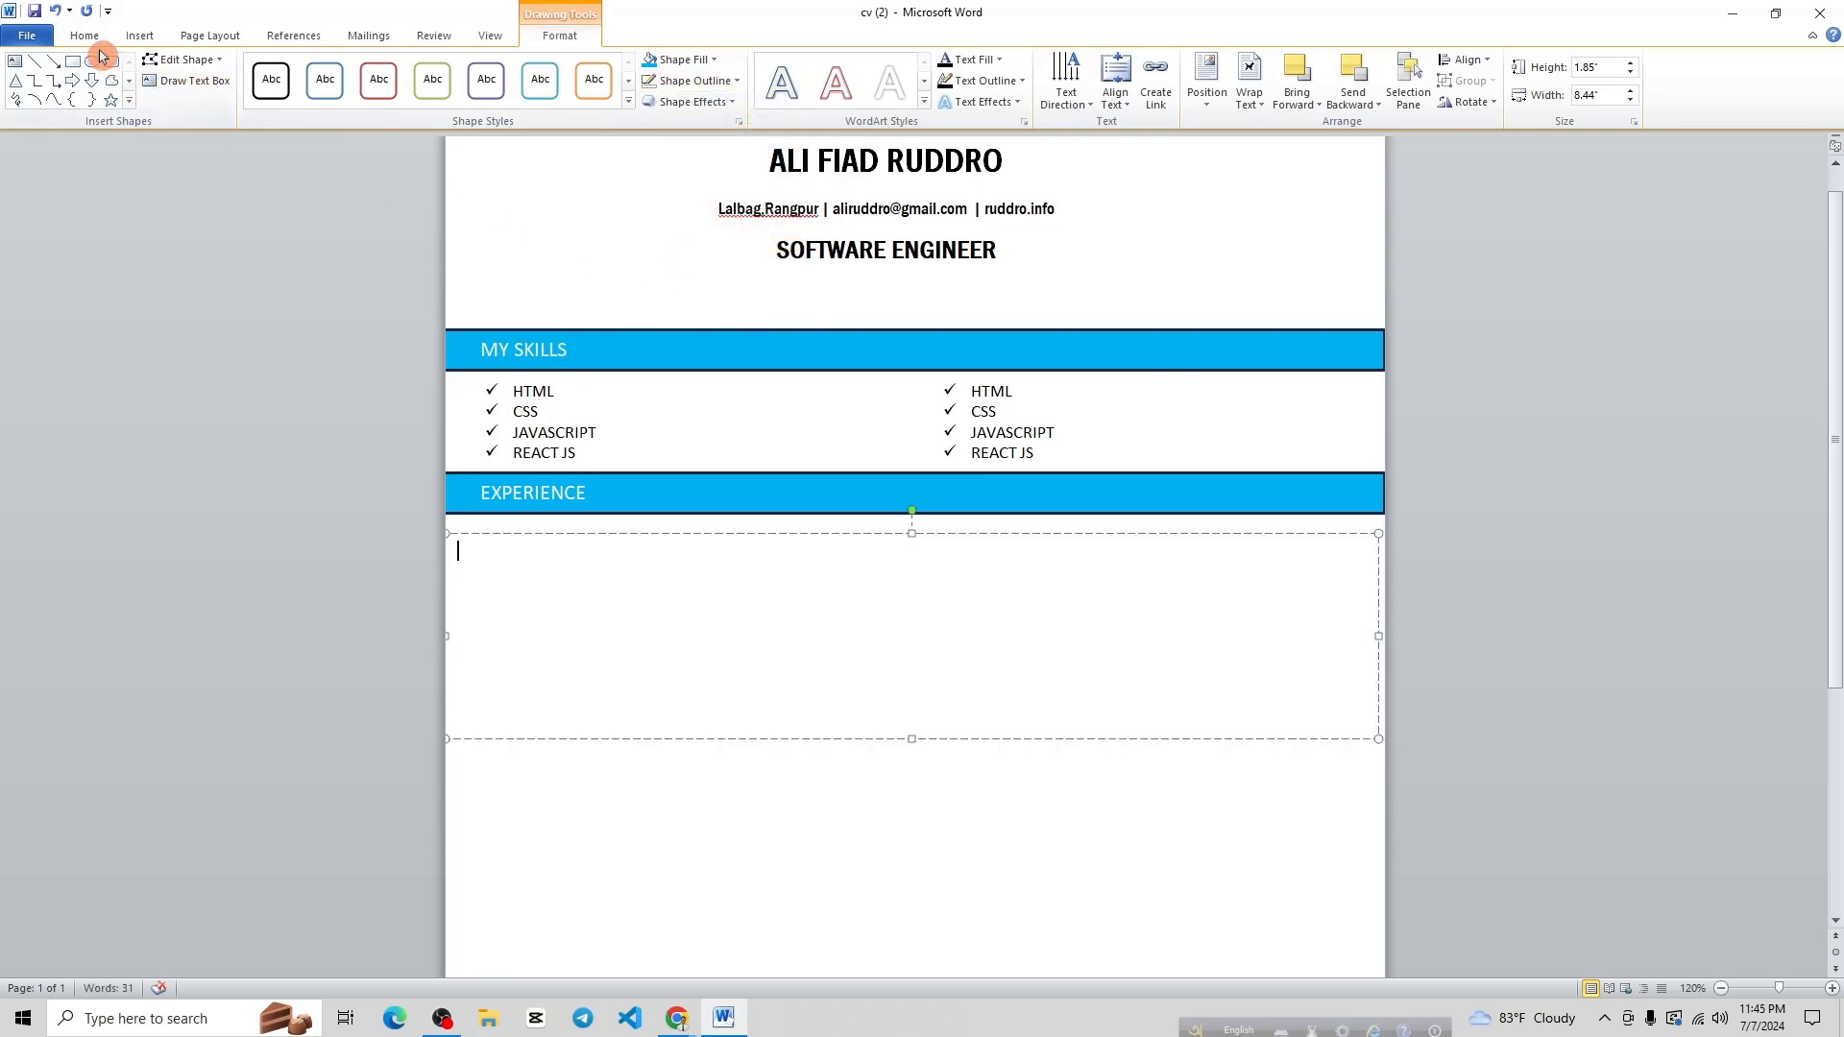
click(140, 36)
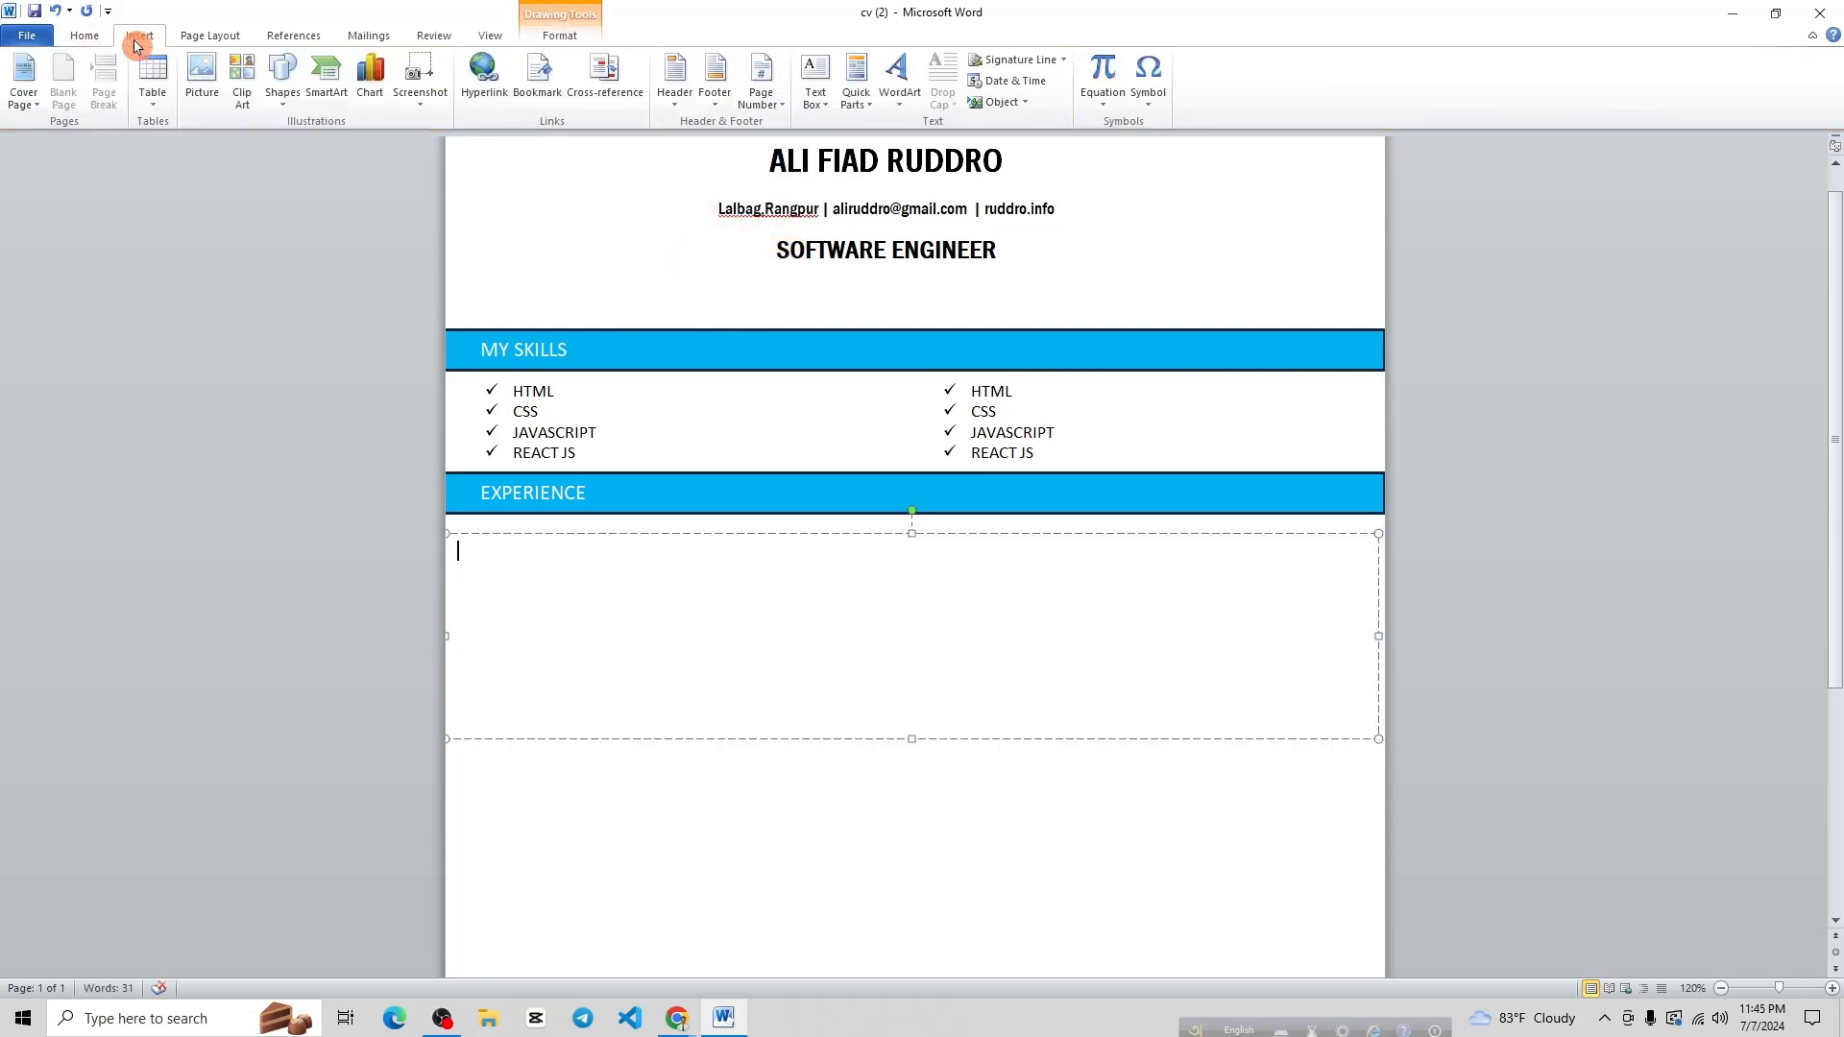
Insert a two-column, four-row table, make row 2 taller and widen the left column
click(155, 89)
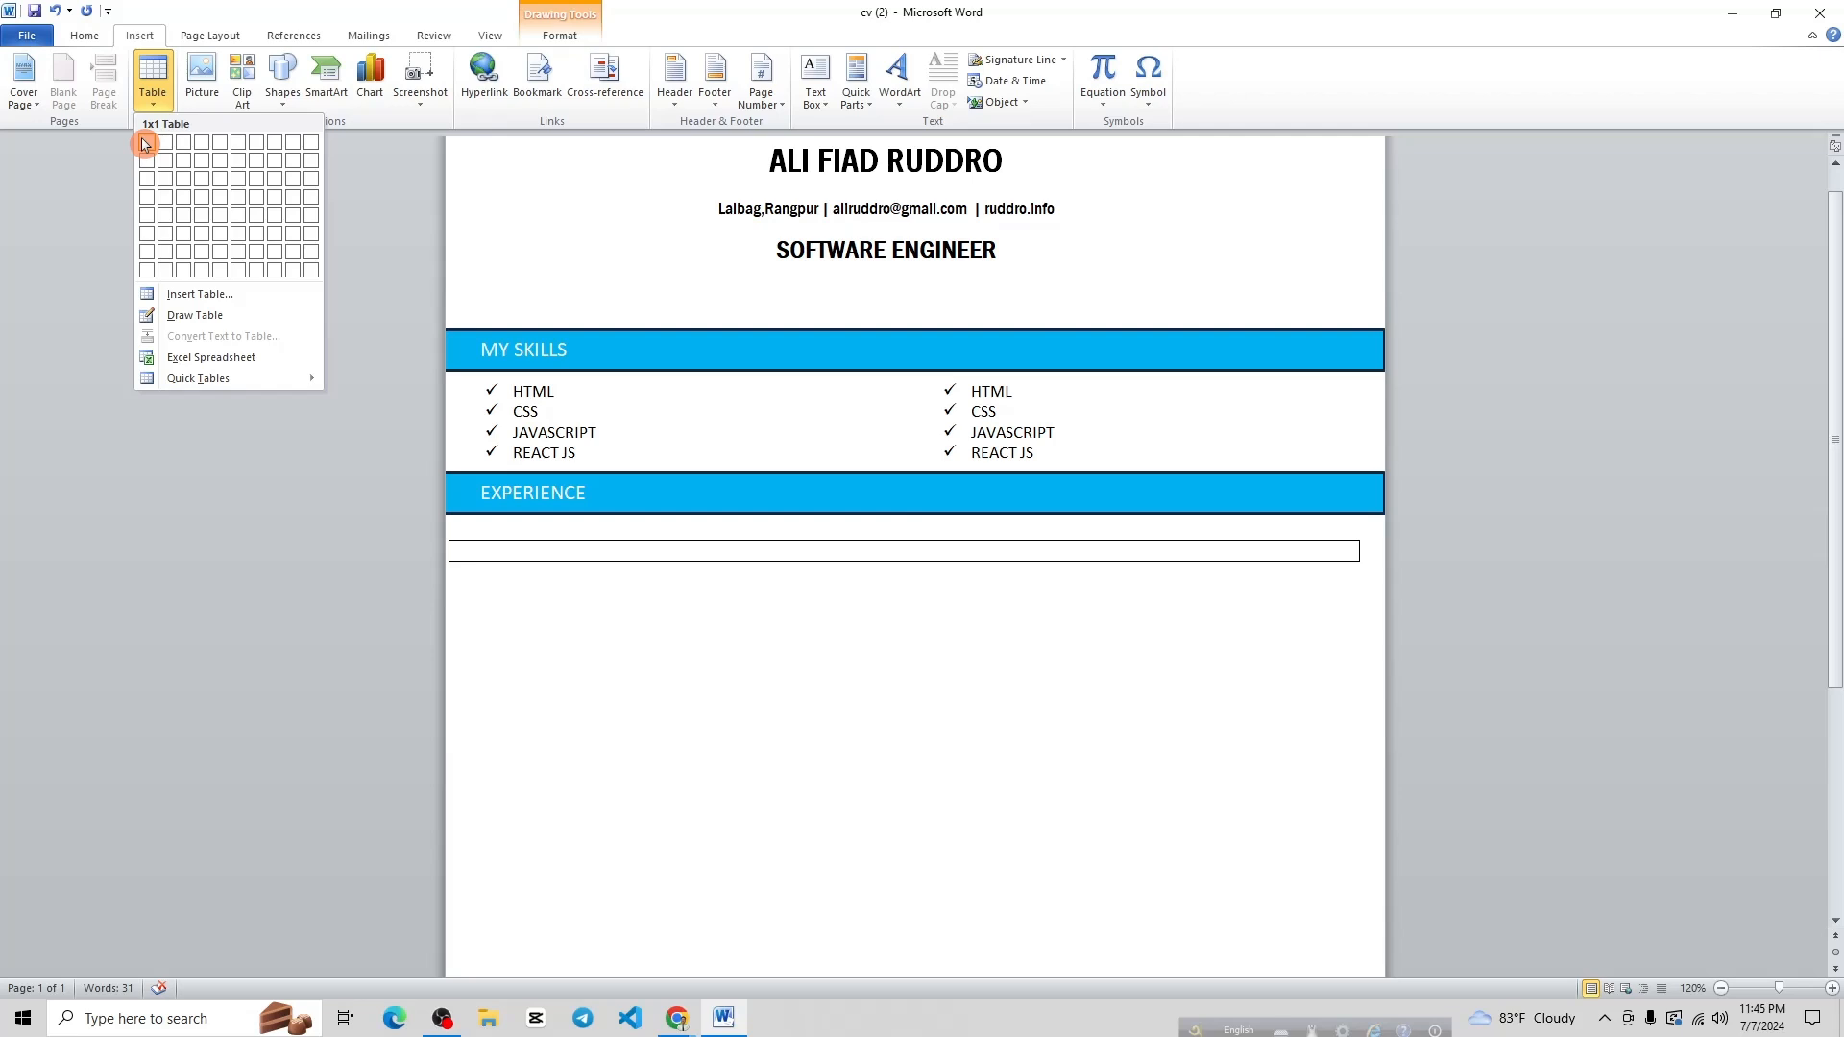
click(163, 204)
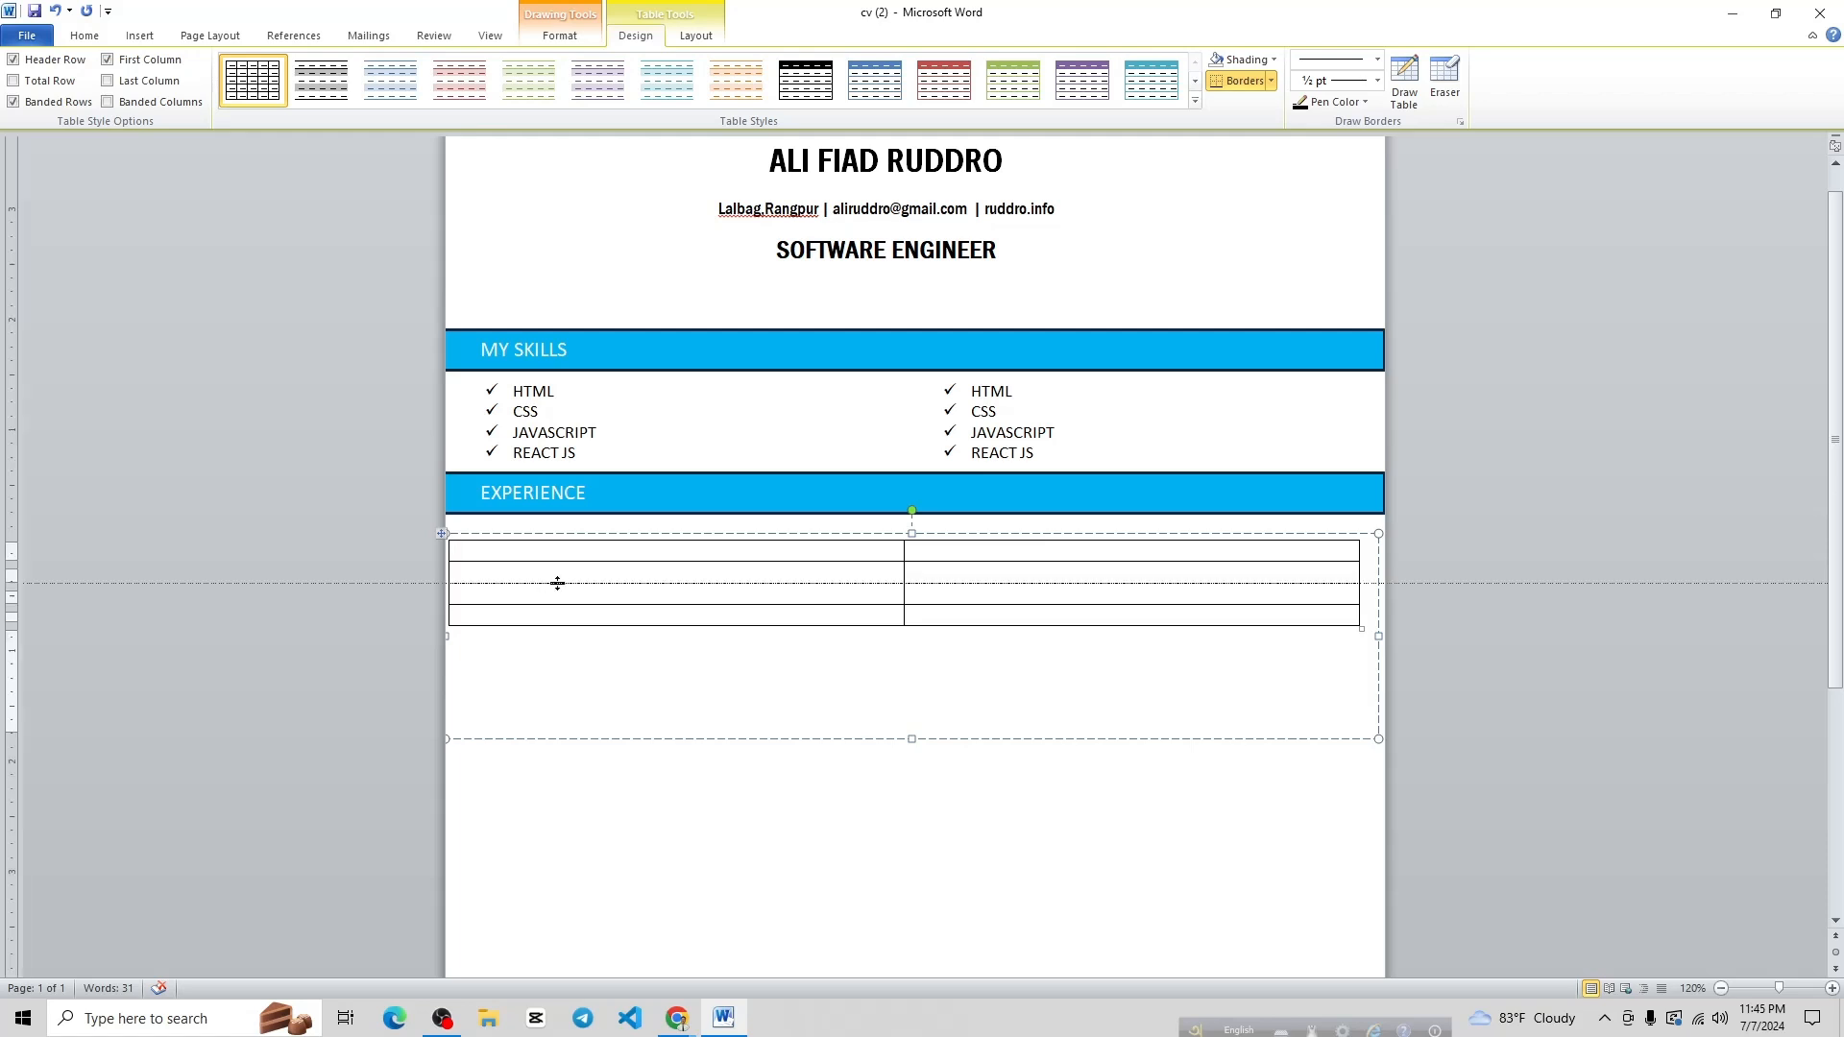
drag(557, 583, 586, 725)
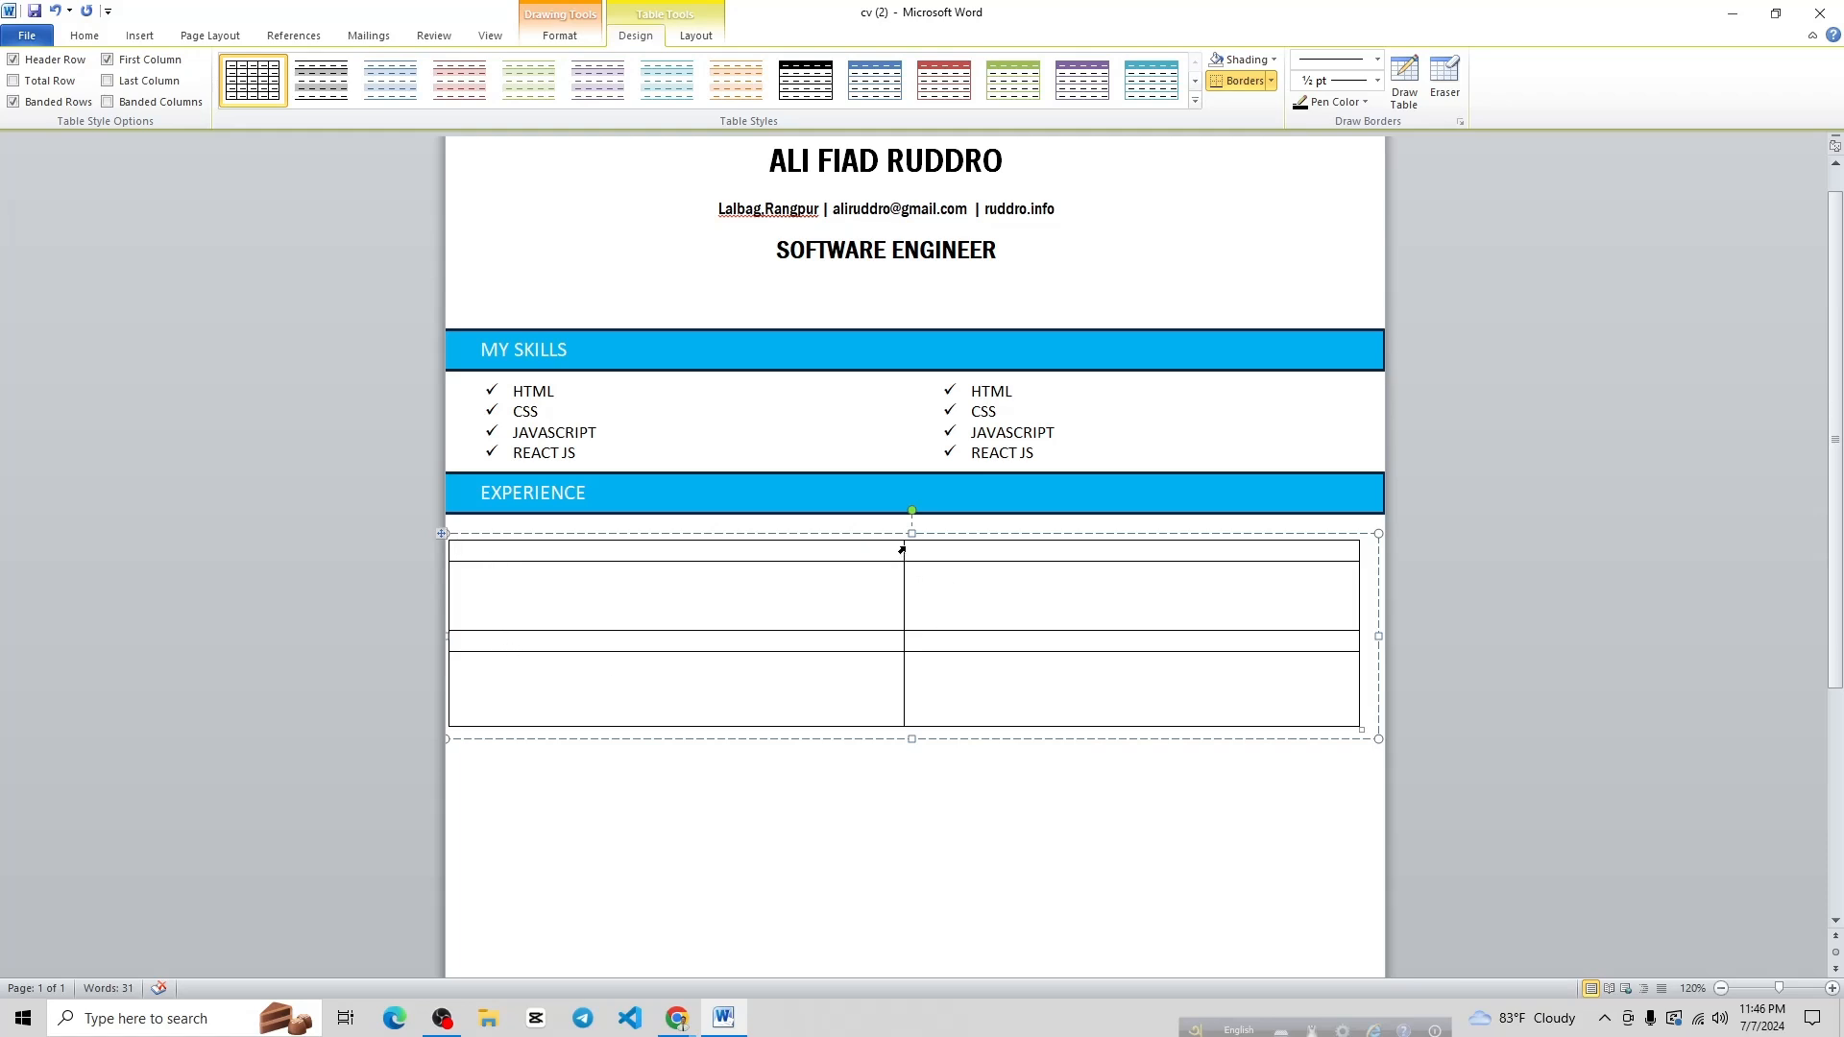
drag(903, 547, 1264, 561)
Paste the 'Policy Manager | BDFood Inc.' job title from the PDF into the first cell
mouse_move(677, 1016)
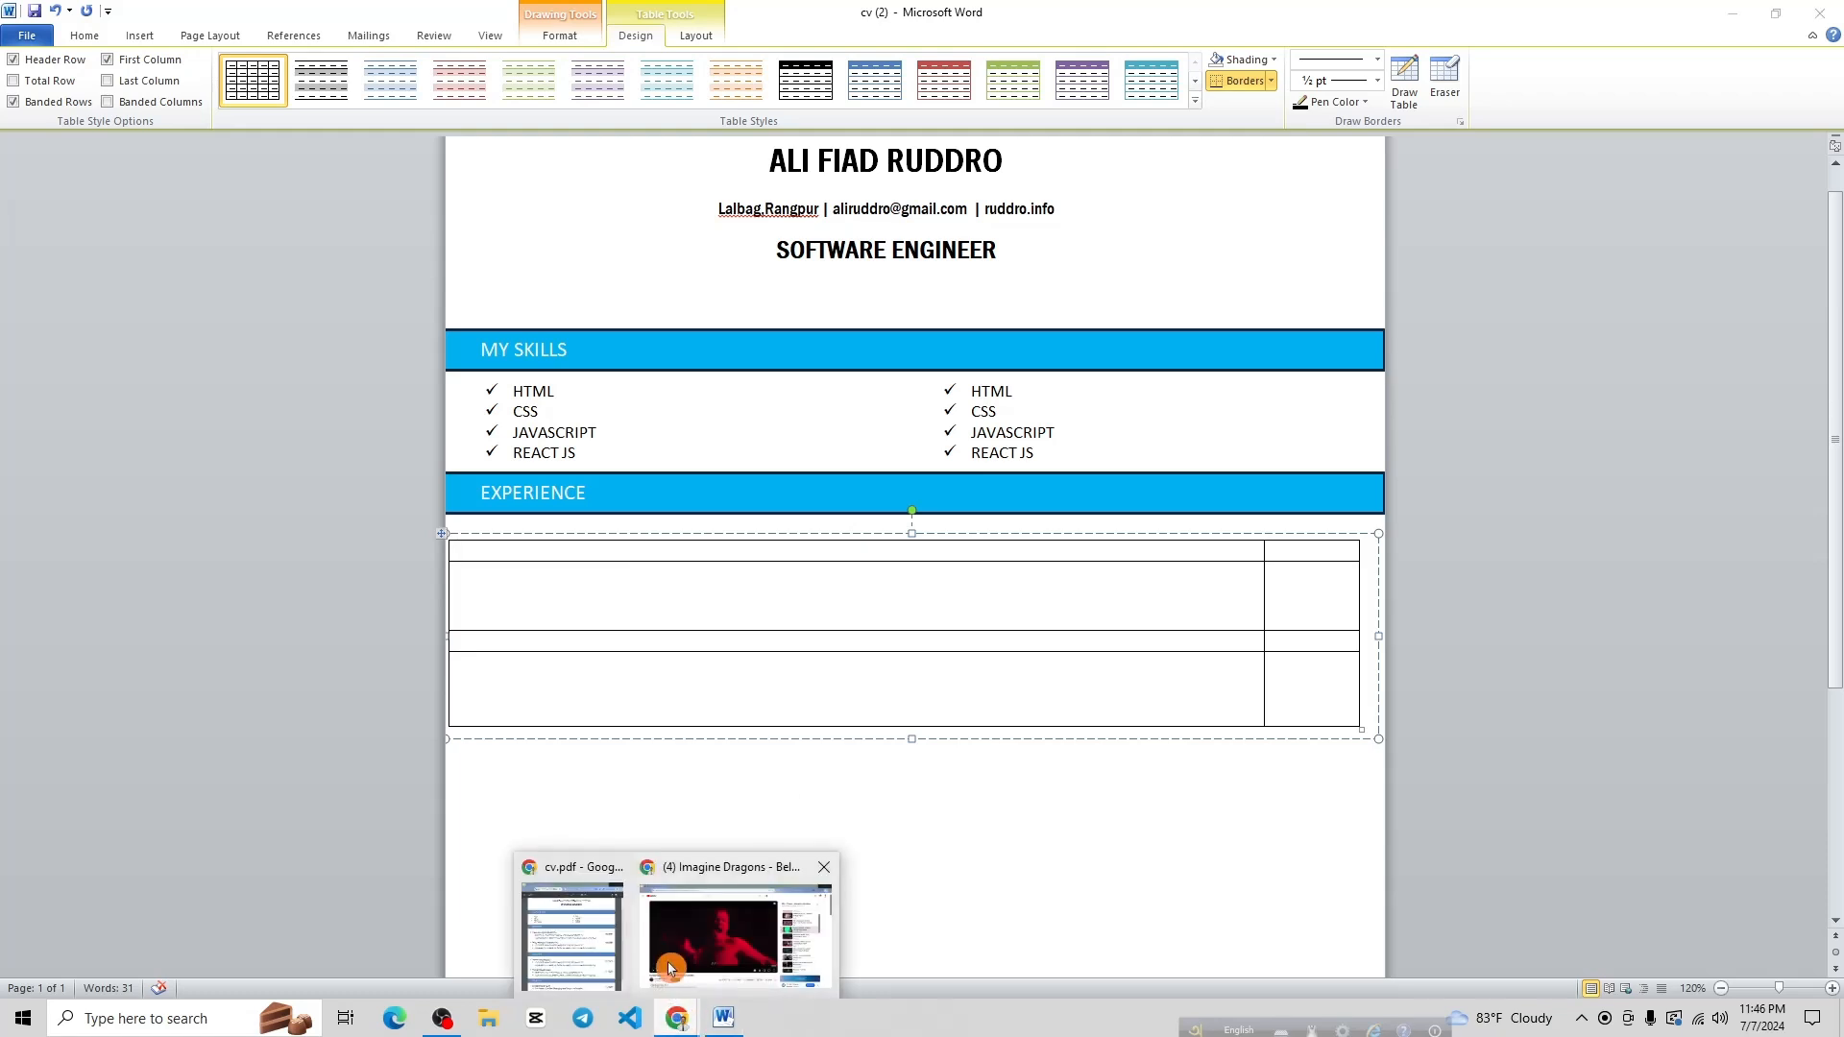
click(576, 951)
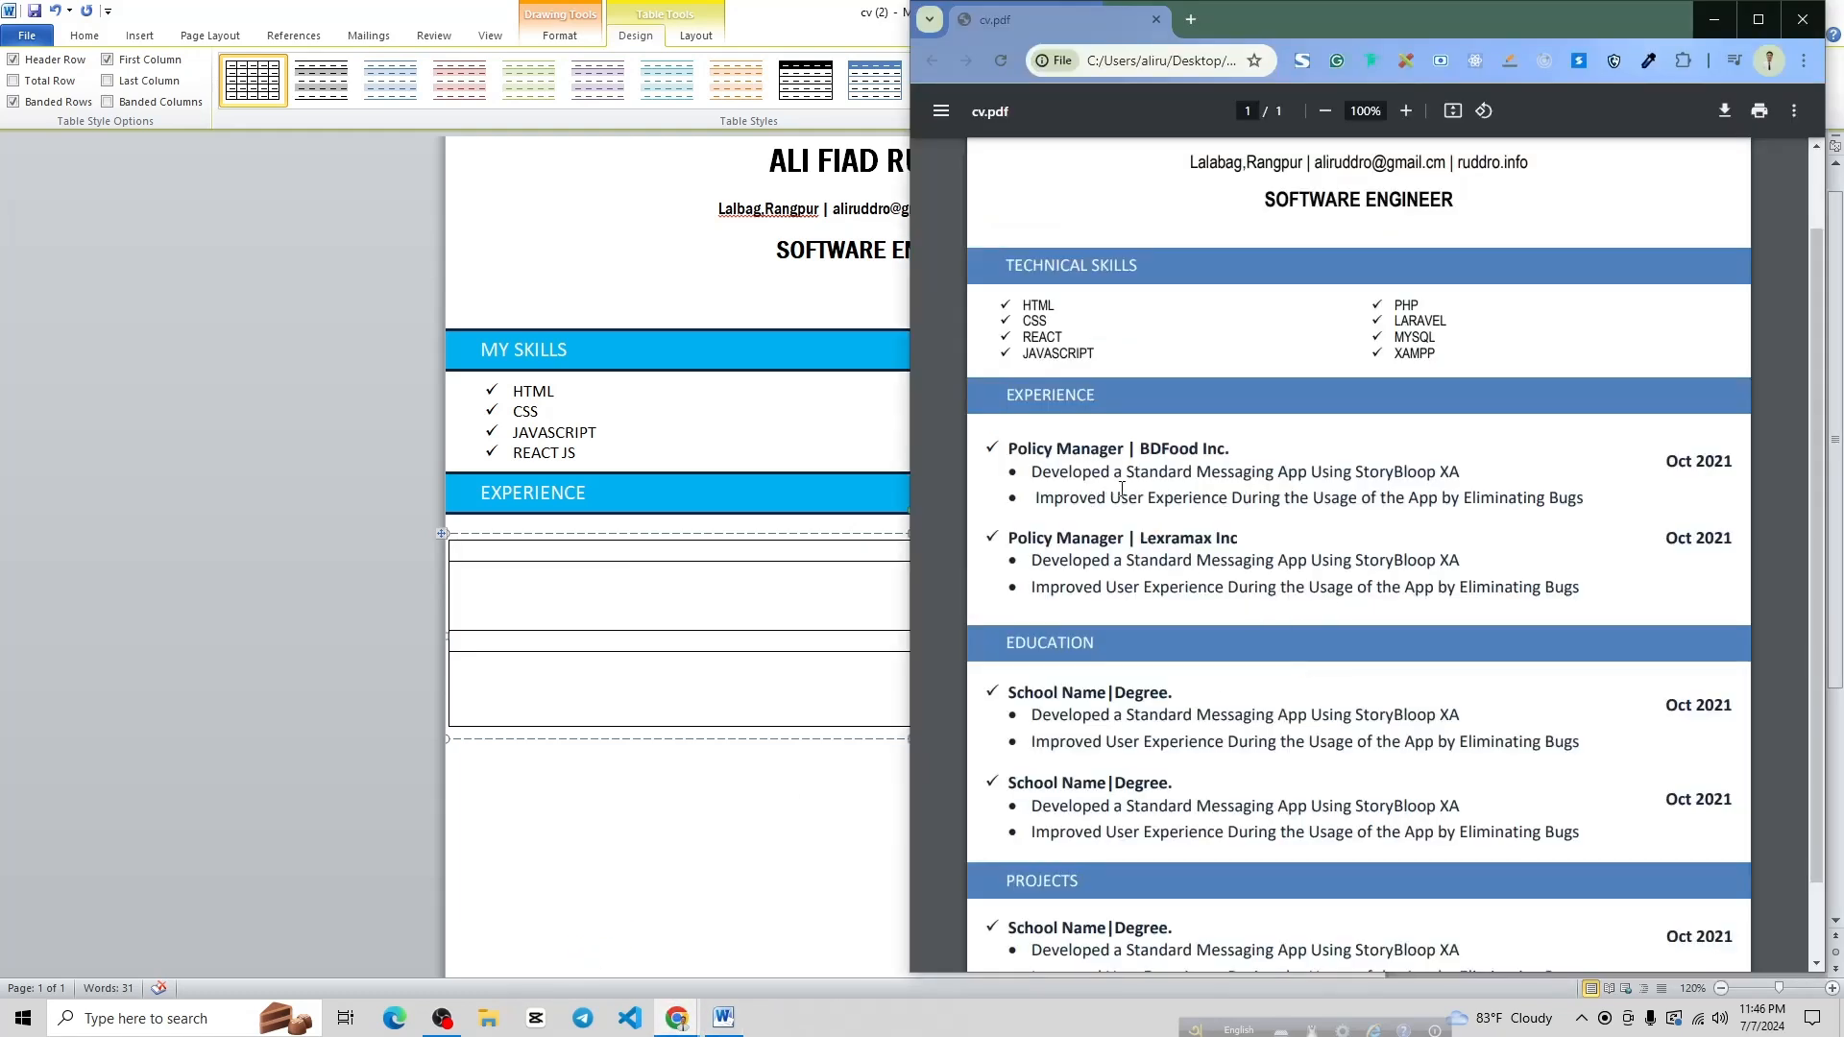
click(625, 288)
click(1770, 19)
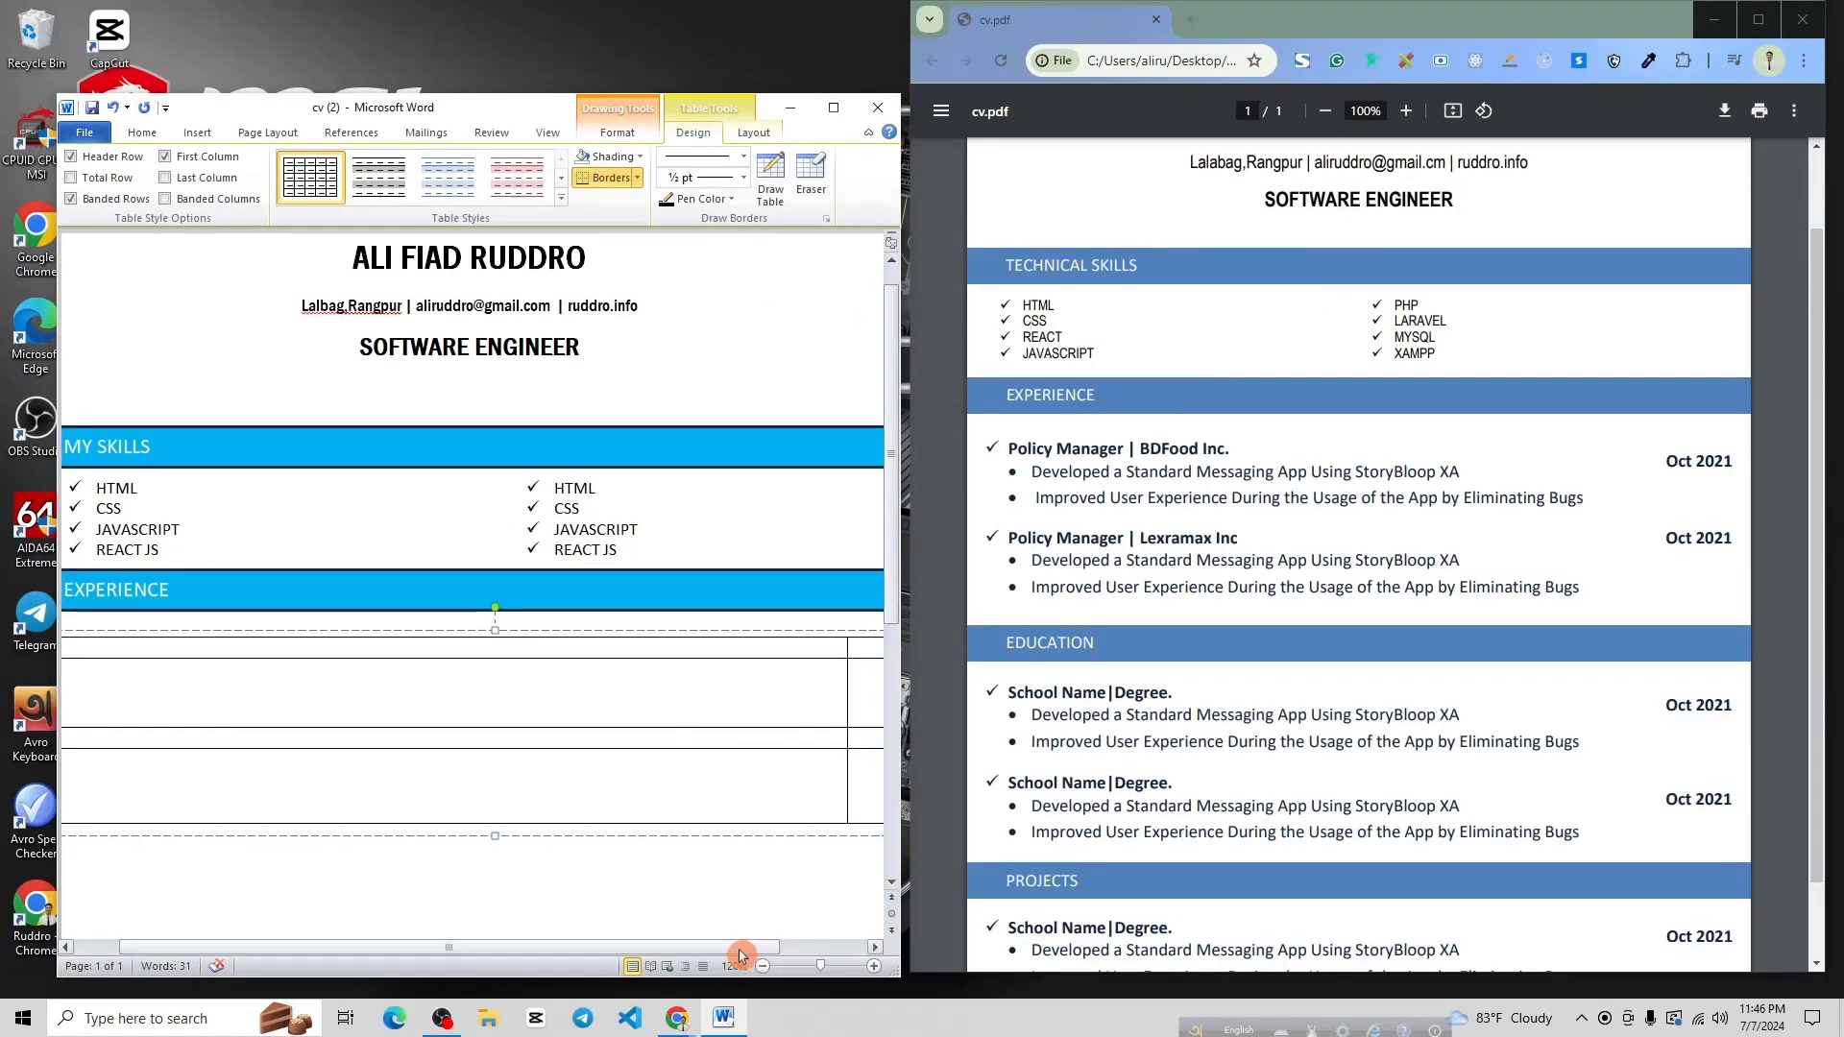
ctrl+scroll(613, 638, down, 2)
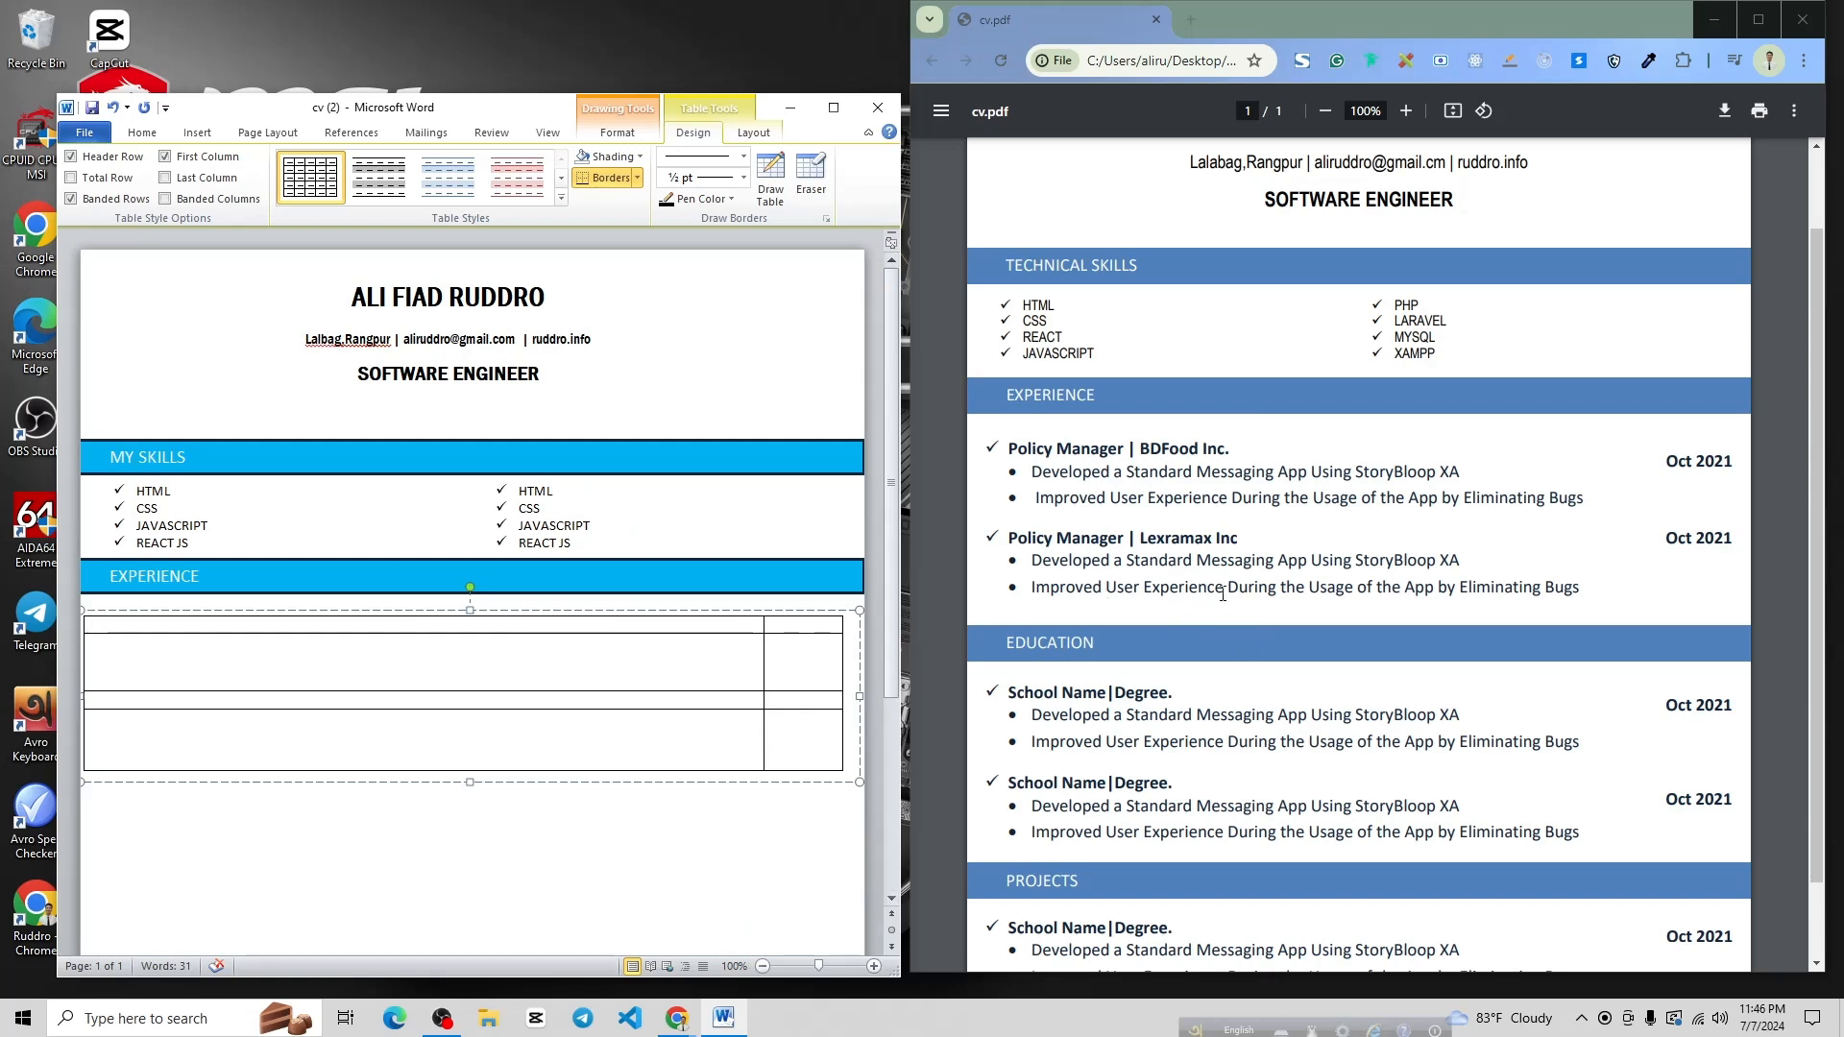
drag(1015, 449, 1287, 445)
key(ctrl+c)
click(231, 657)
click(179, 628)
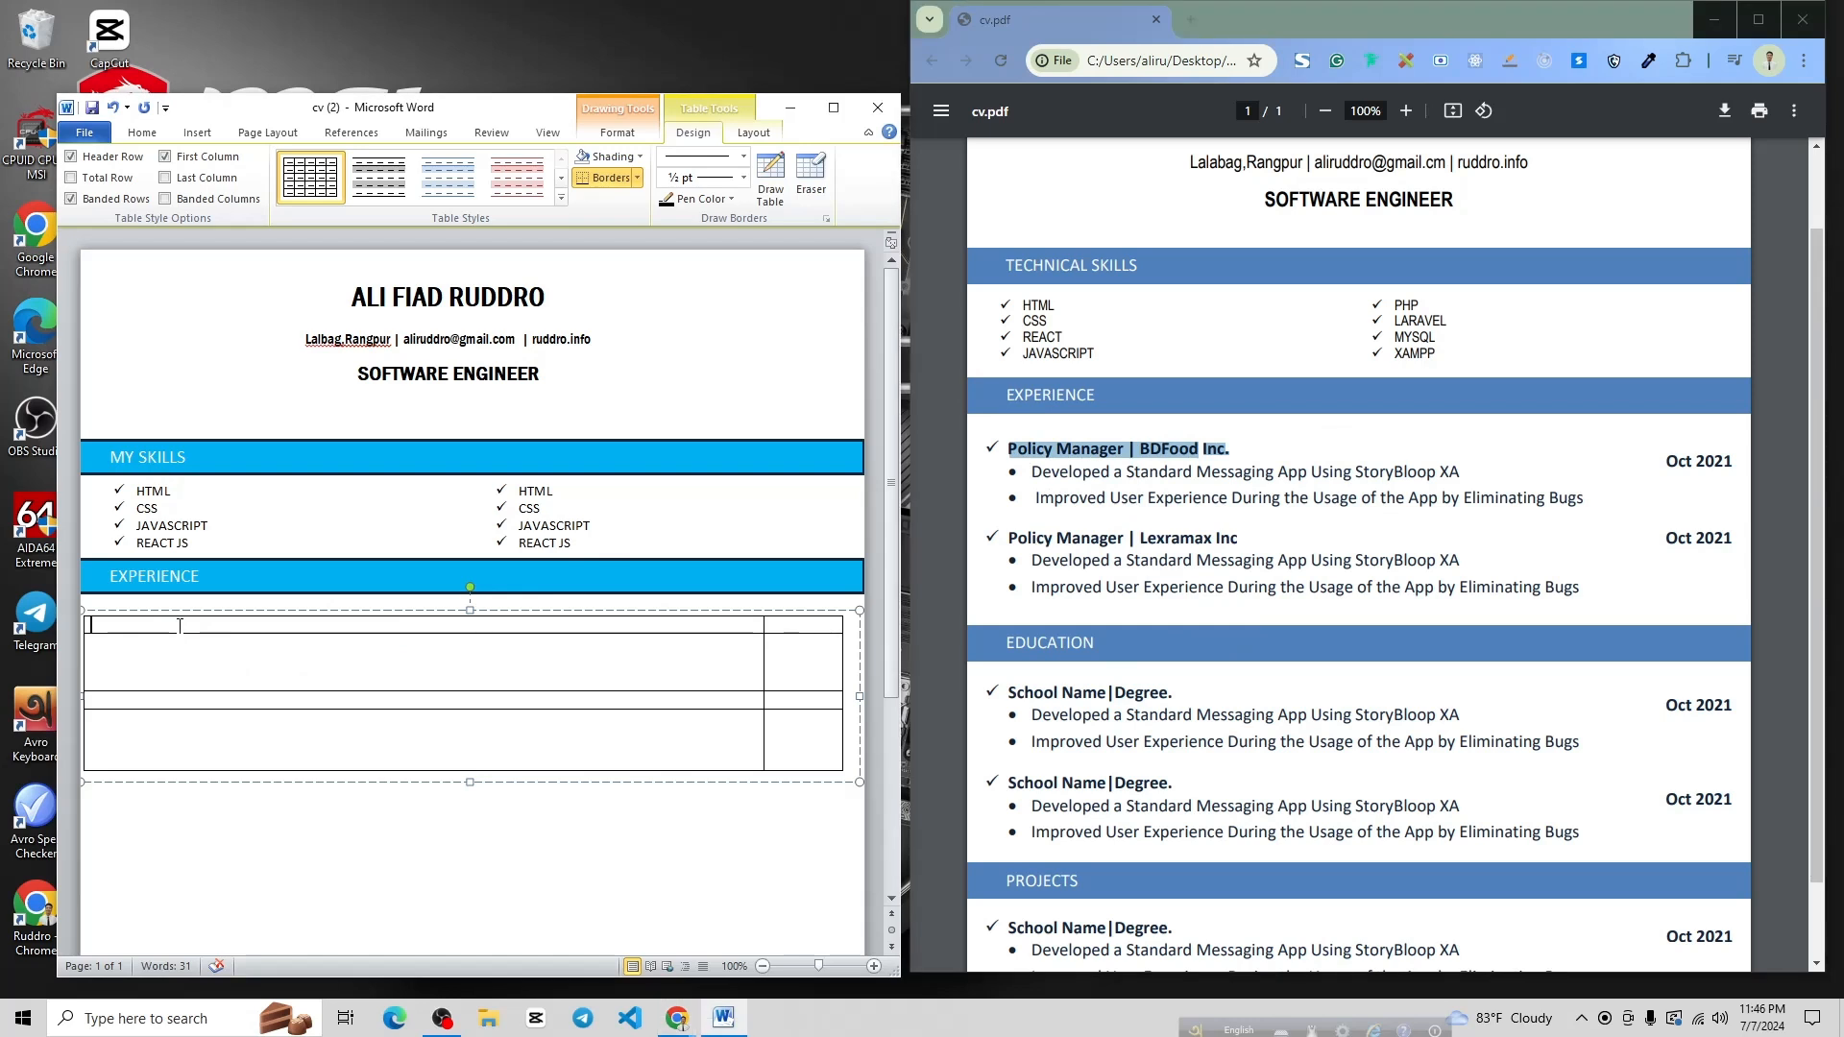
key(ctrl+v)
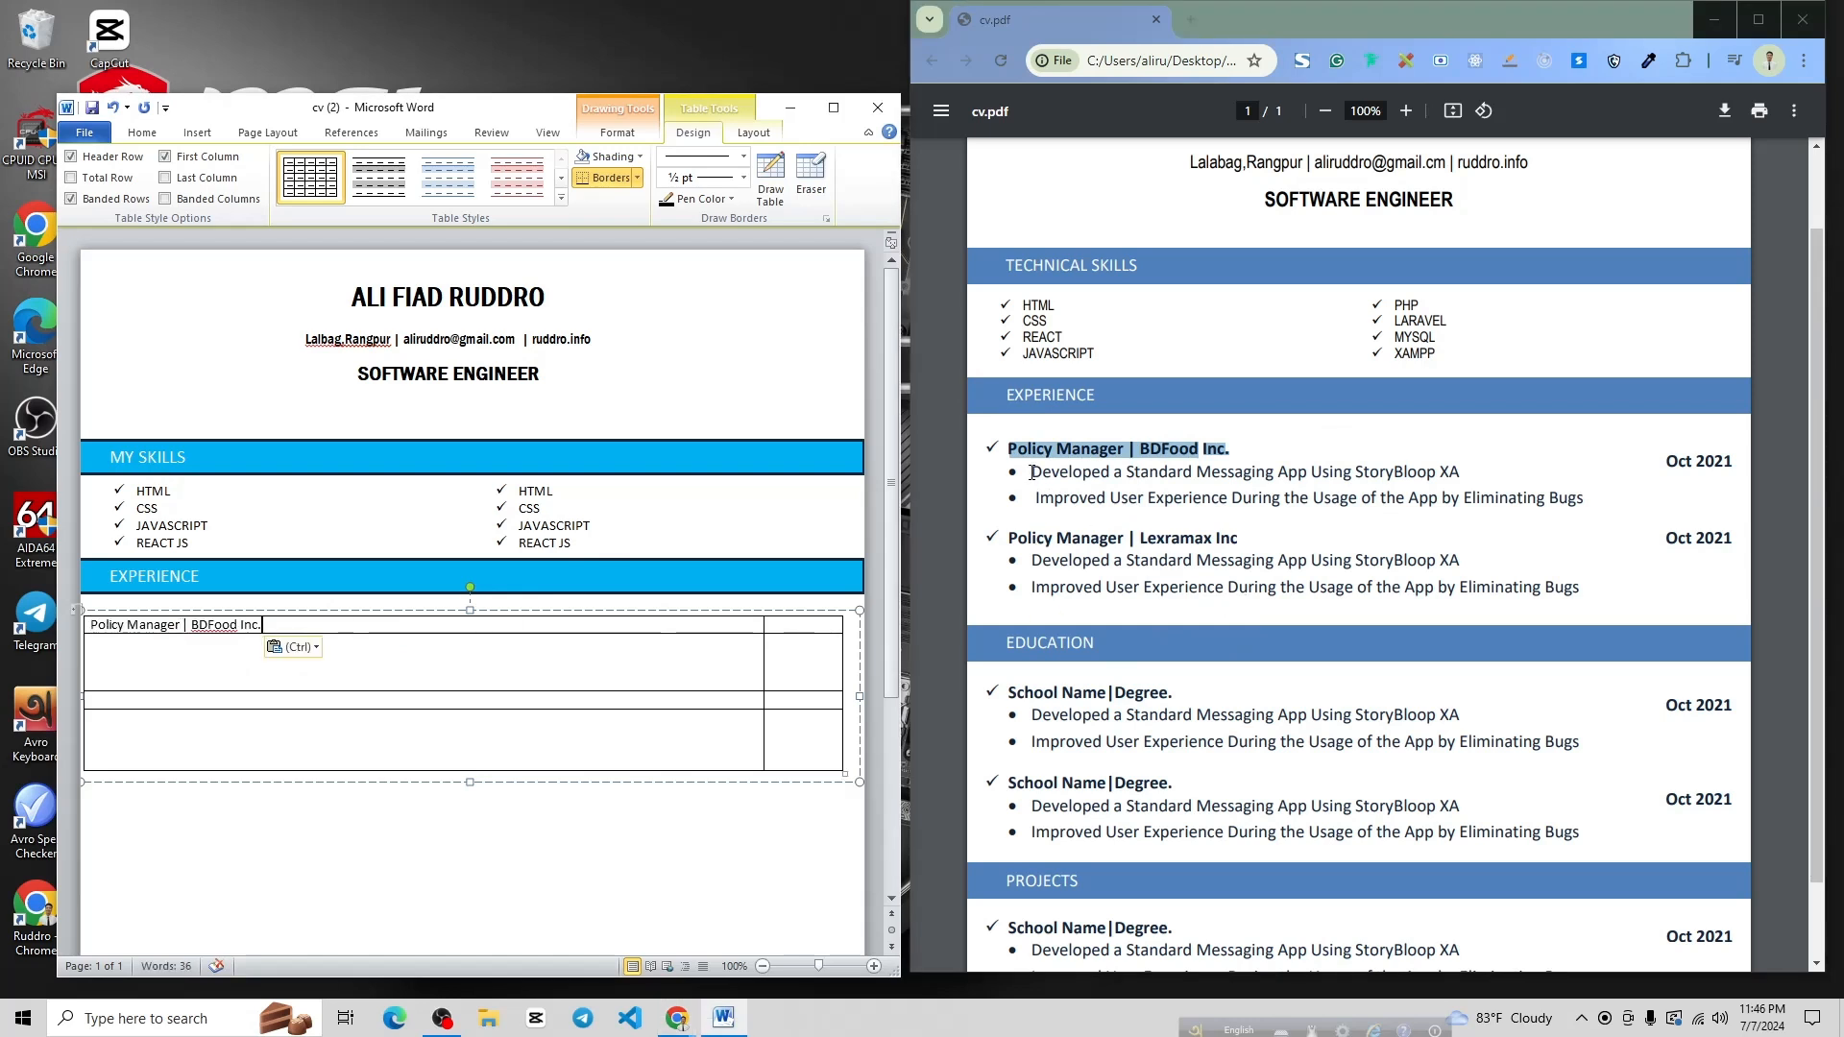
Paste the two BDFood achievement lines into the second row, one per line
drag(1032, 472, 1594, 500)
click(557, 693)
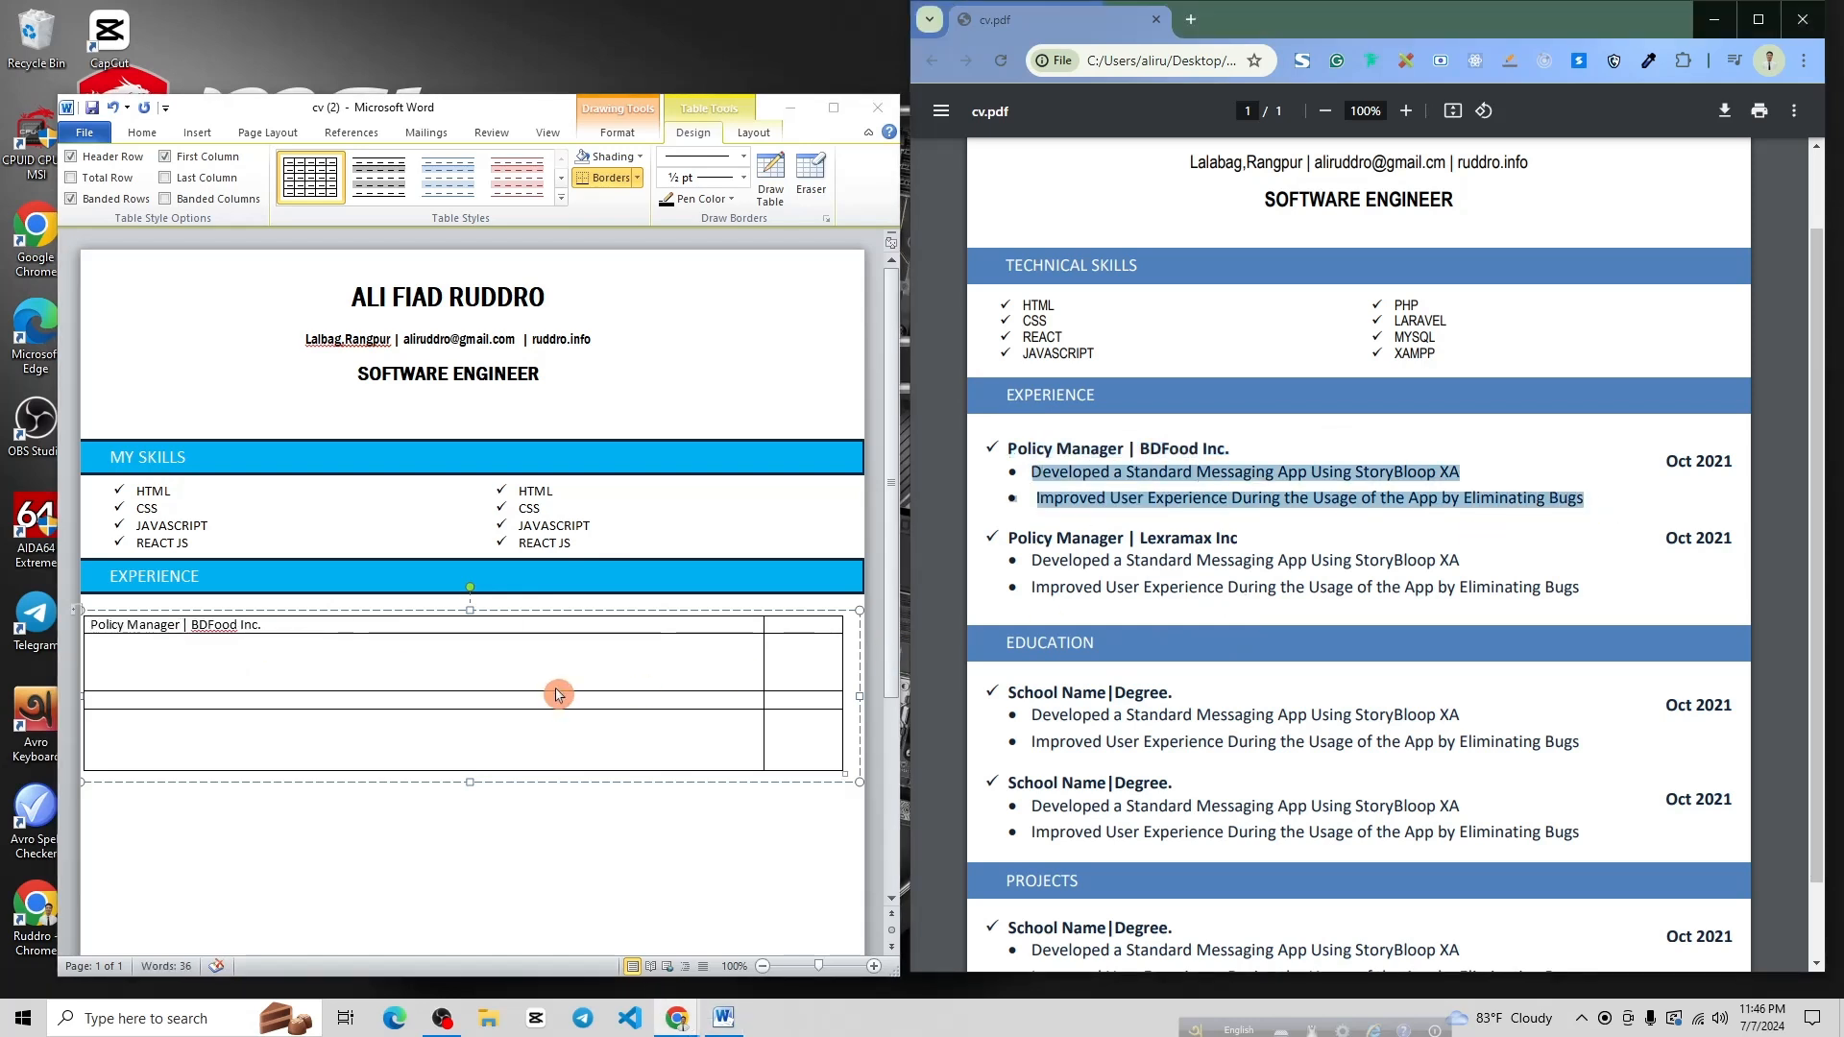
click(245, 663)
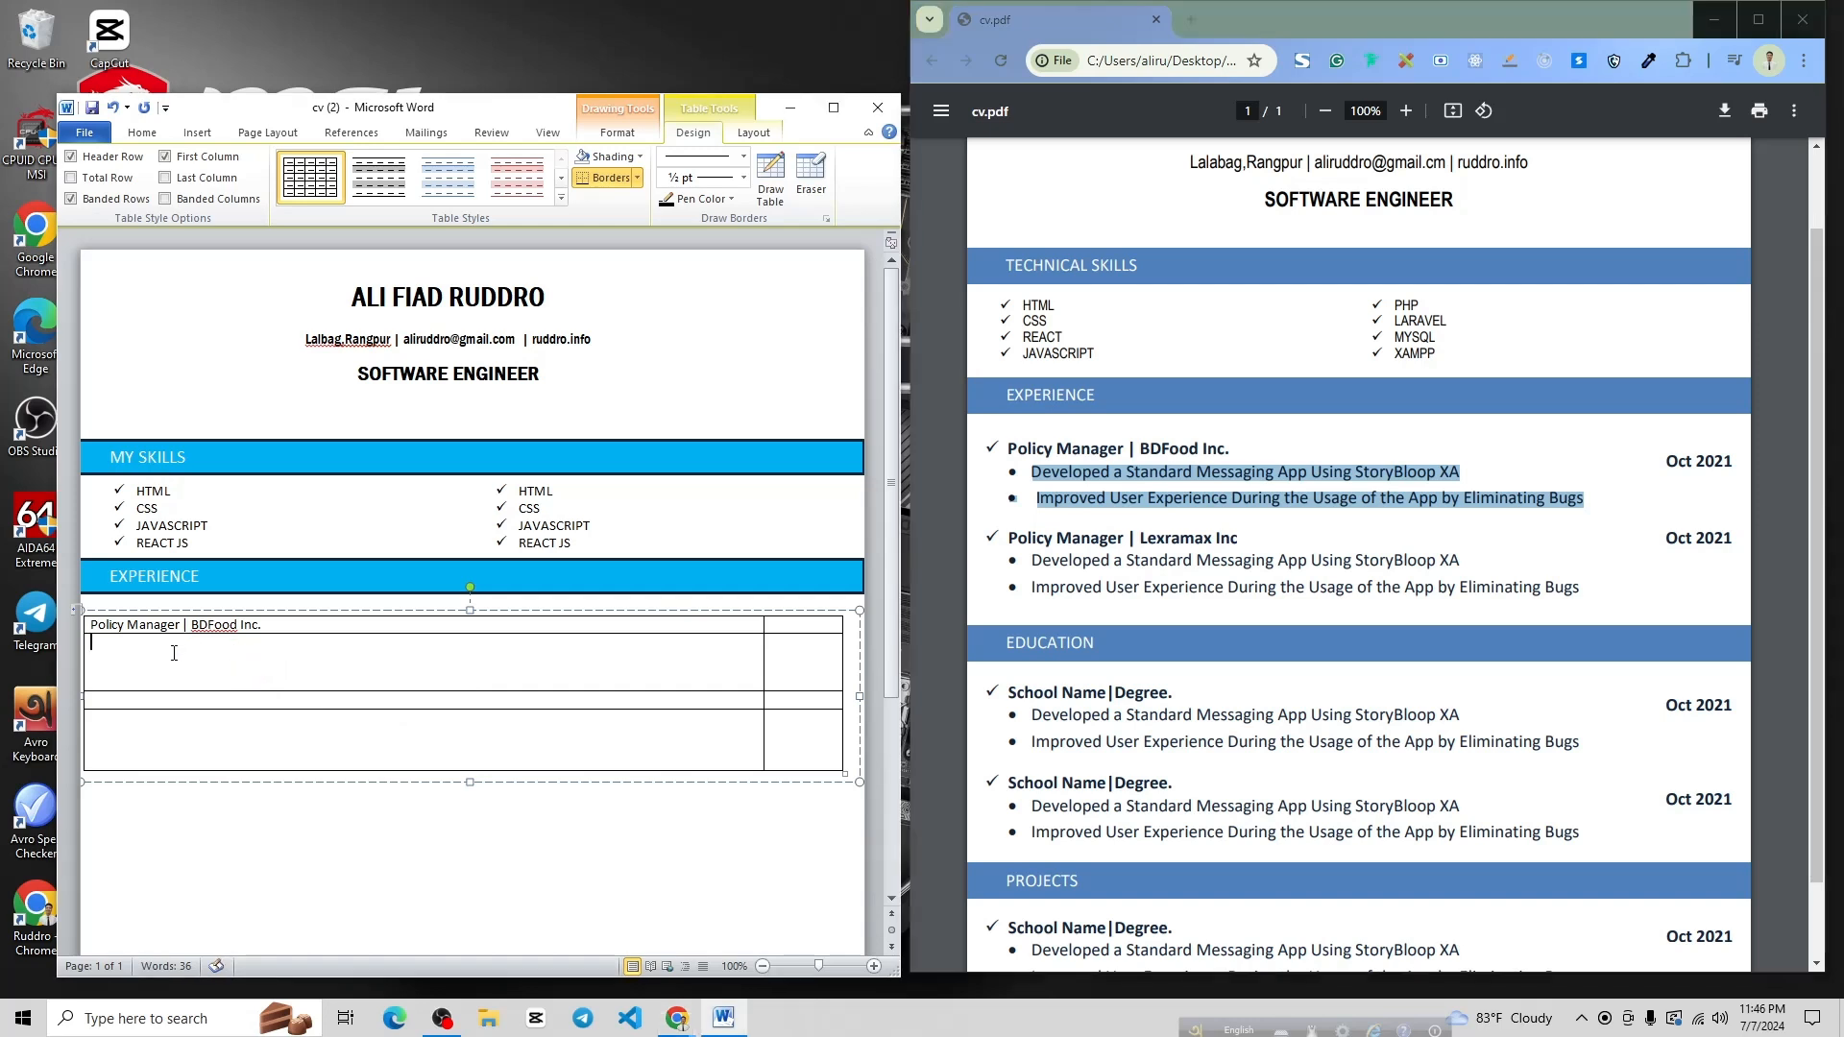
text(Developed a Standard Messaging App Using StoryBloop XA • Improved User Experience During the Usage of the App by Eliminating Bugs)
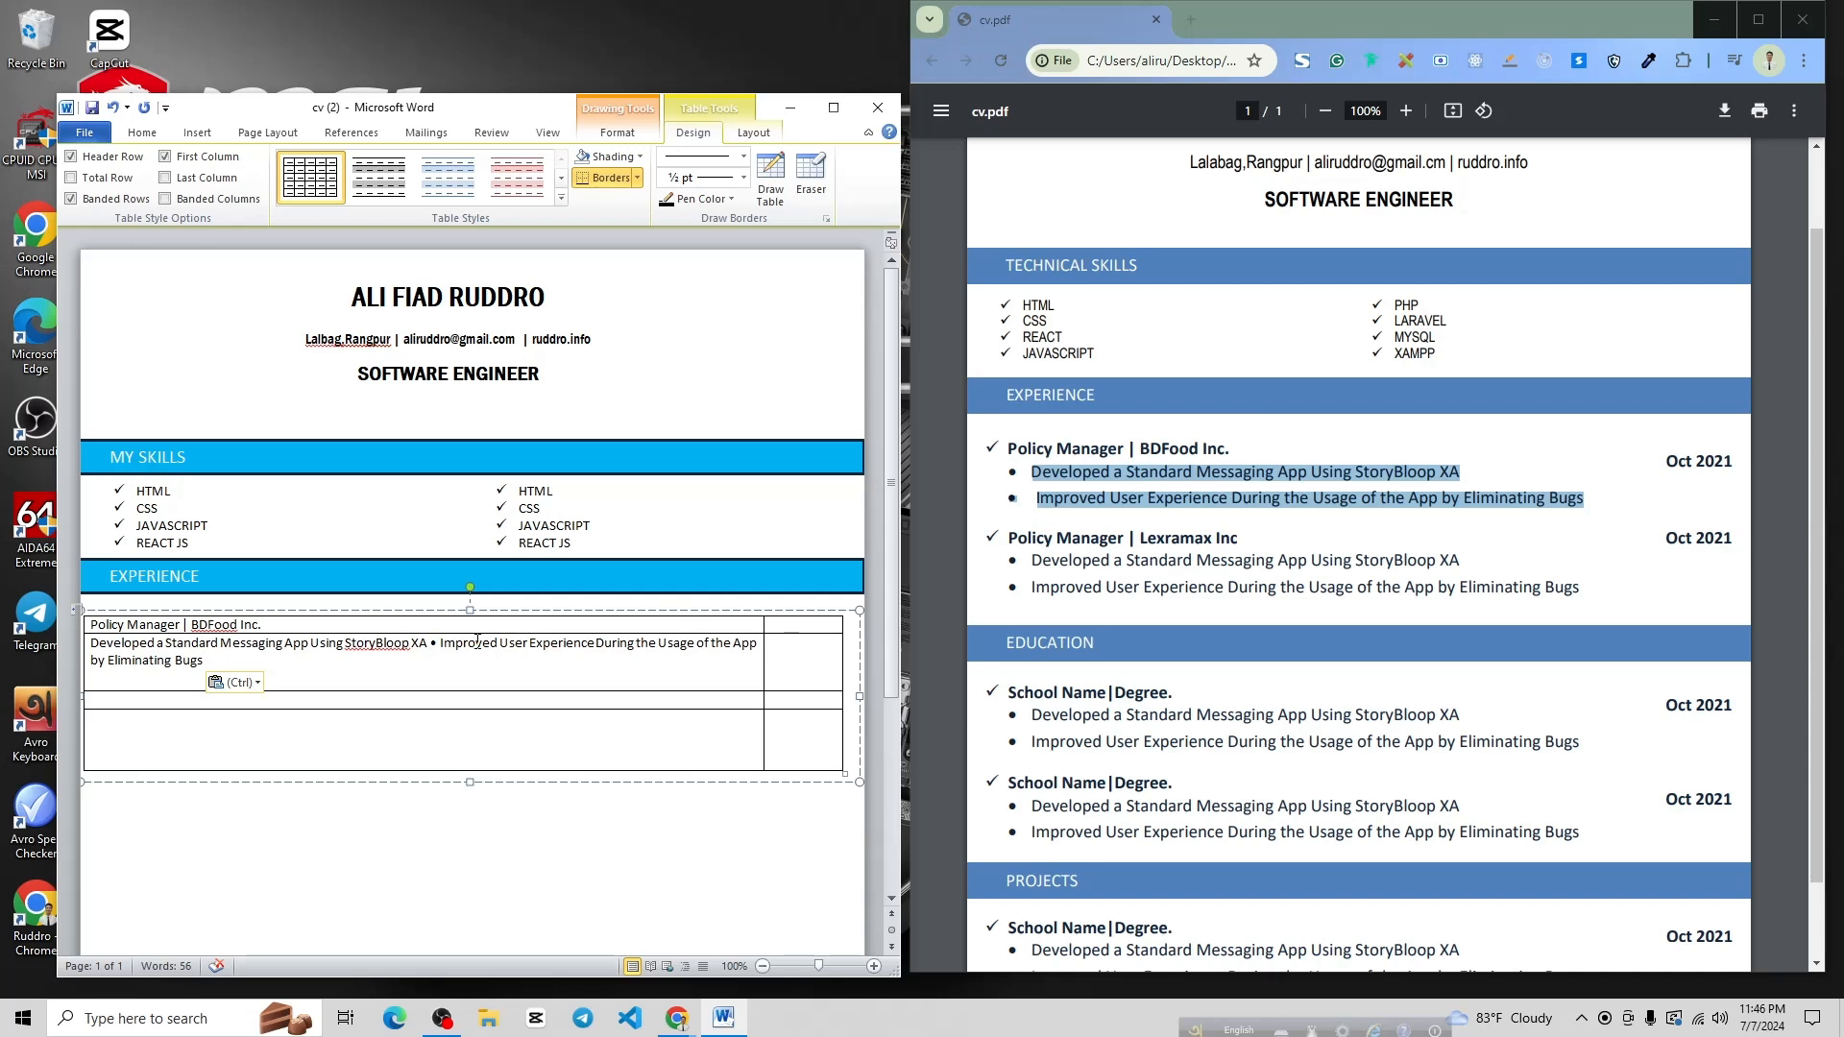
key(Return)
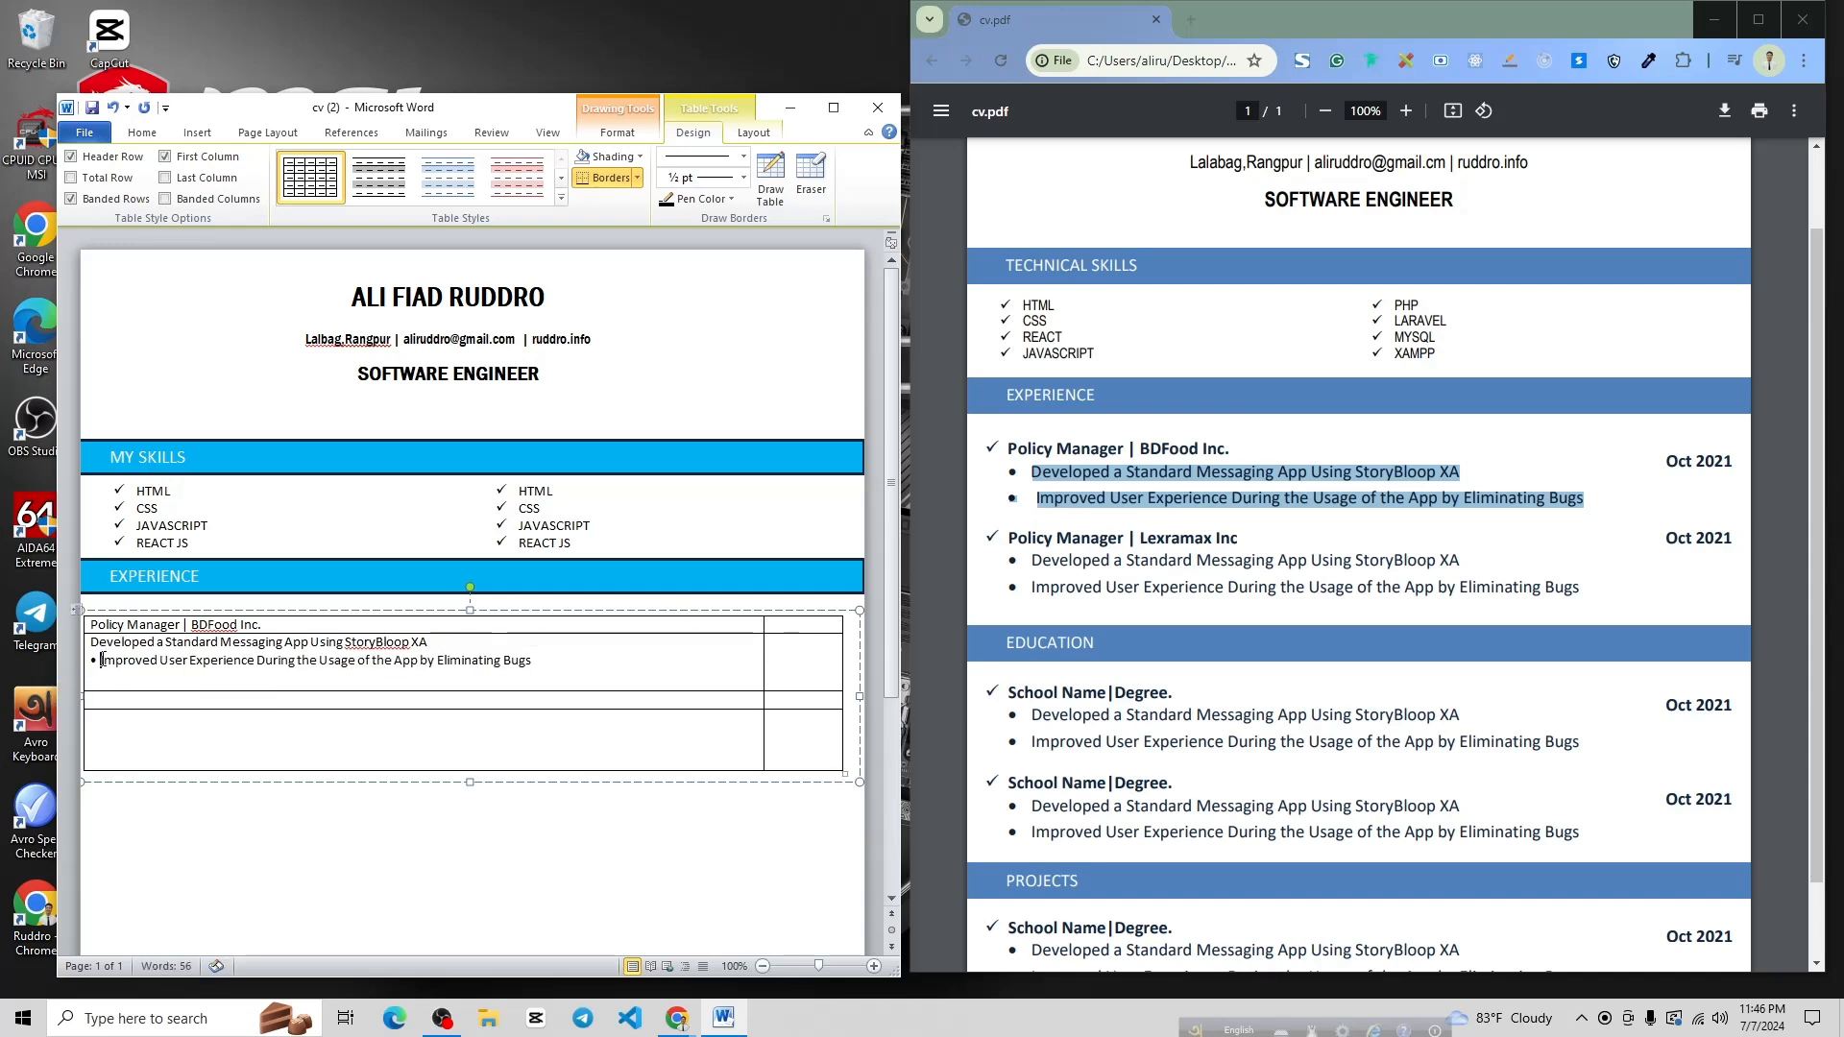
key(BackSpace)
key(BackSpace)
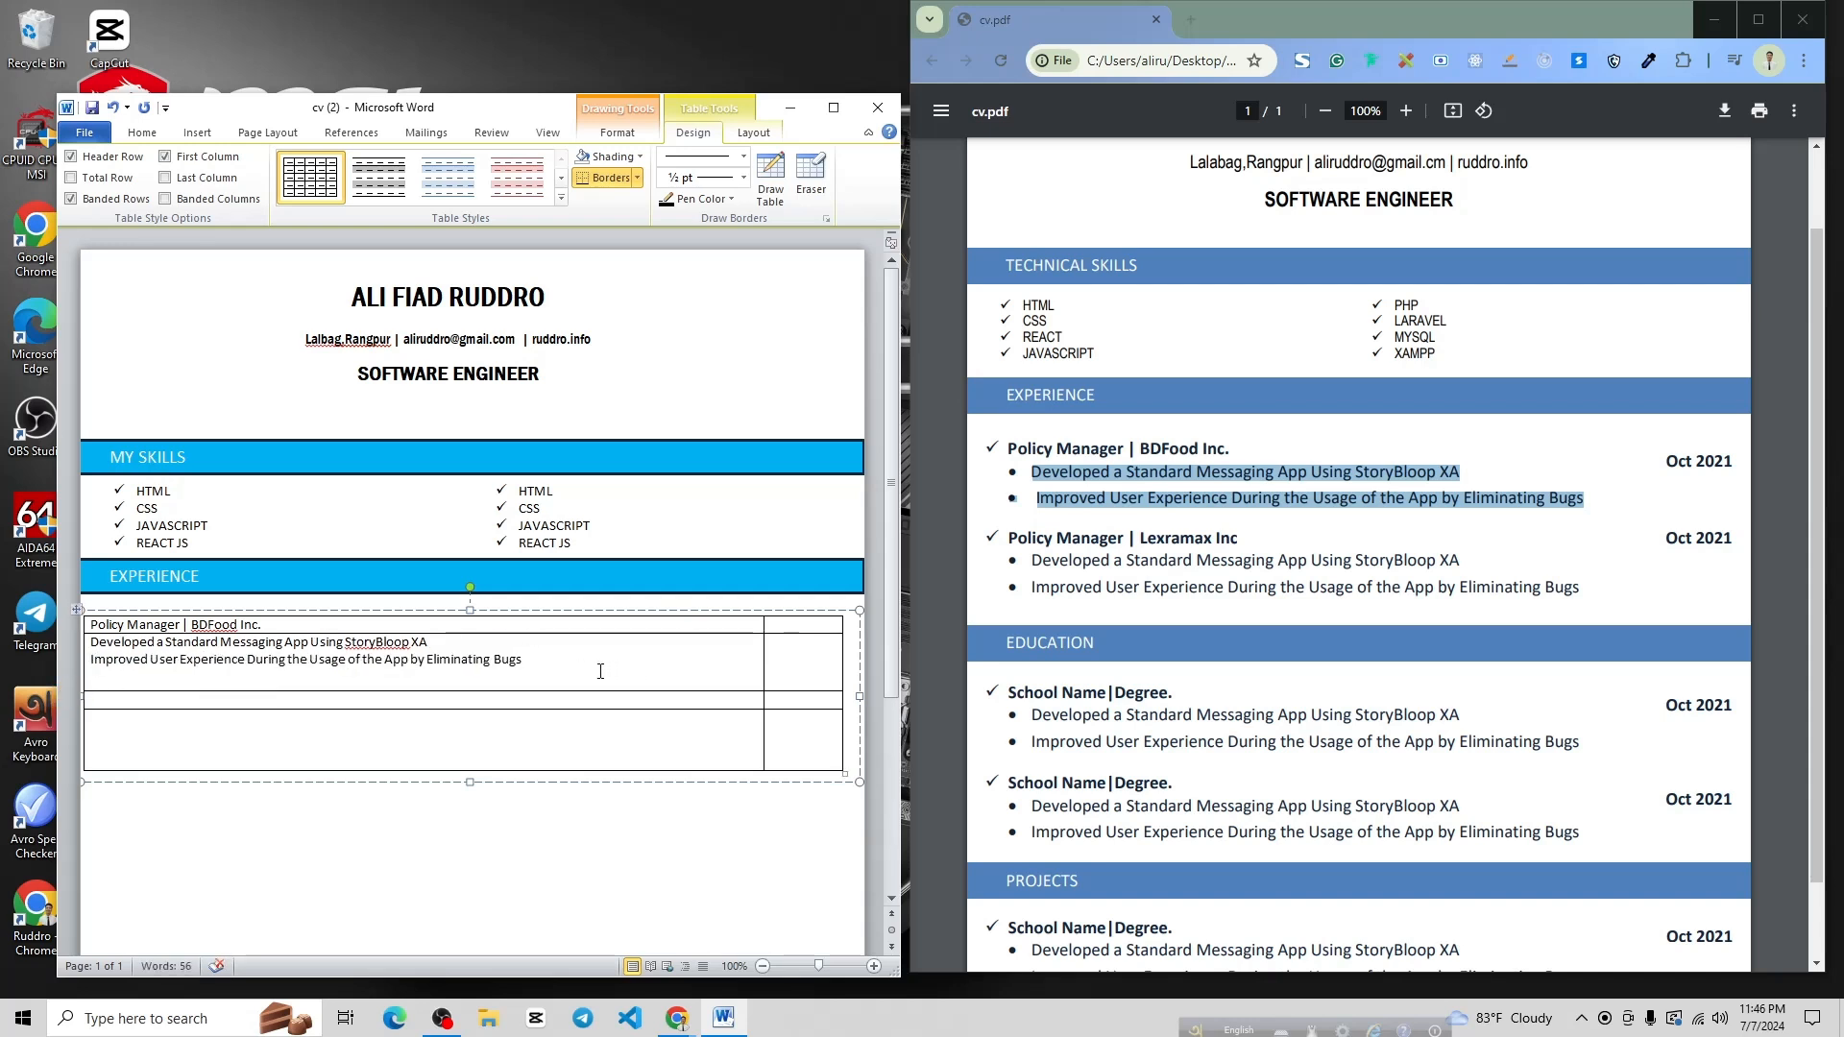
drag(555, 663, 91, 640)
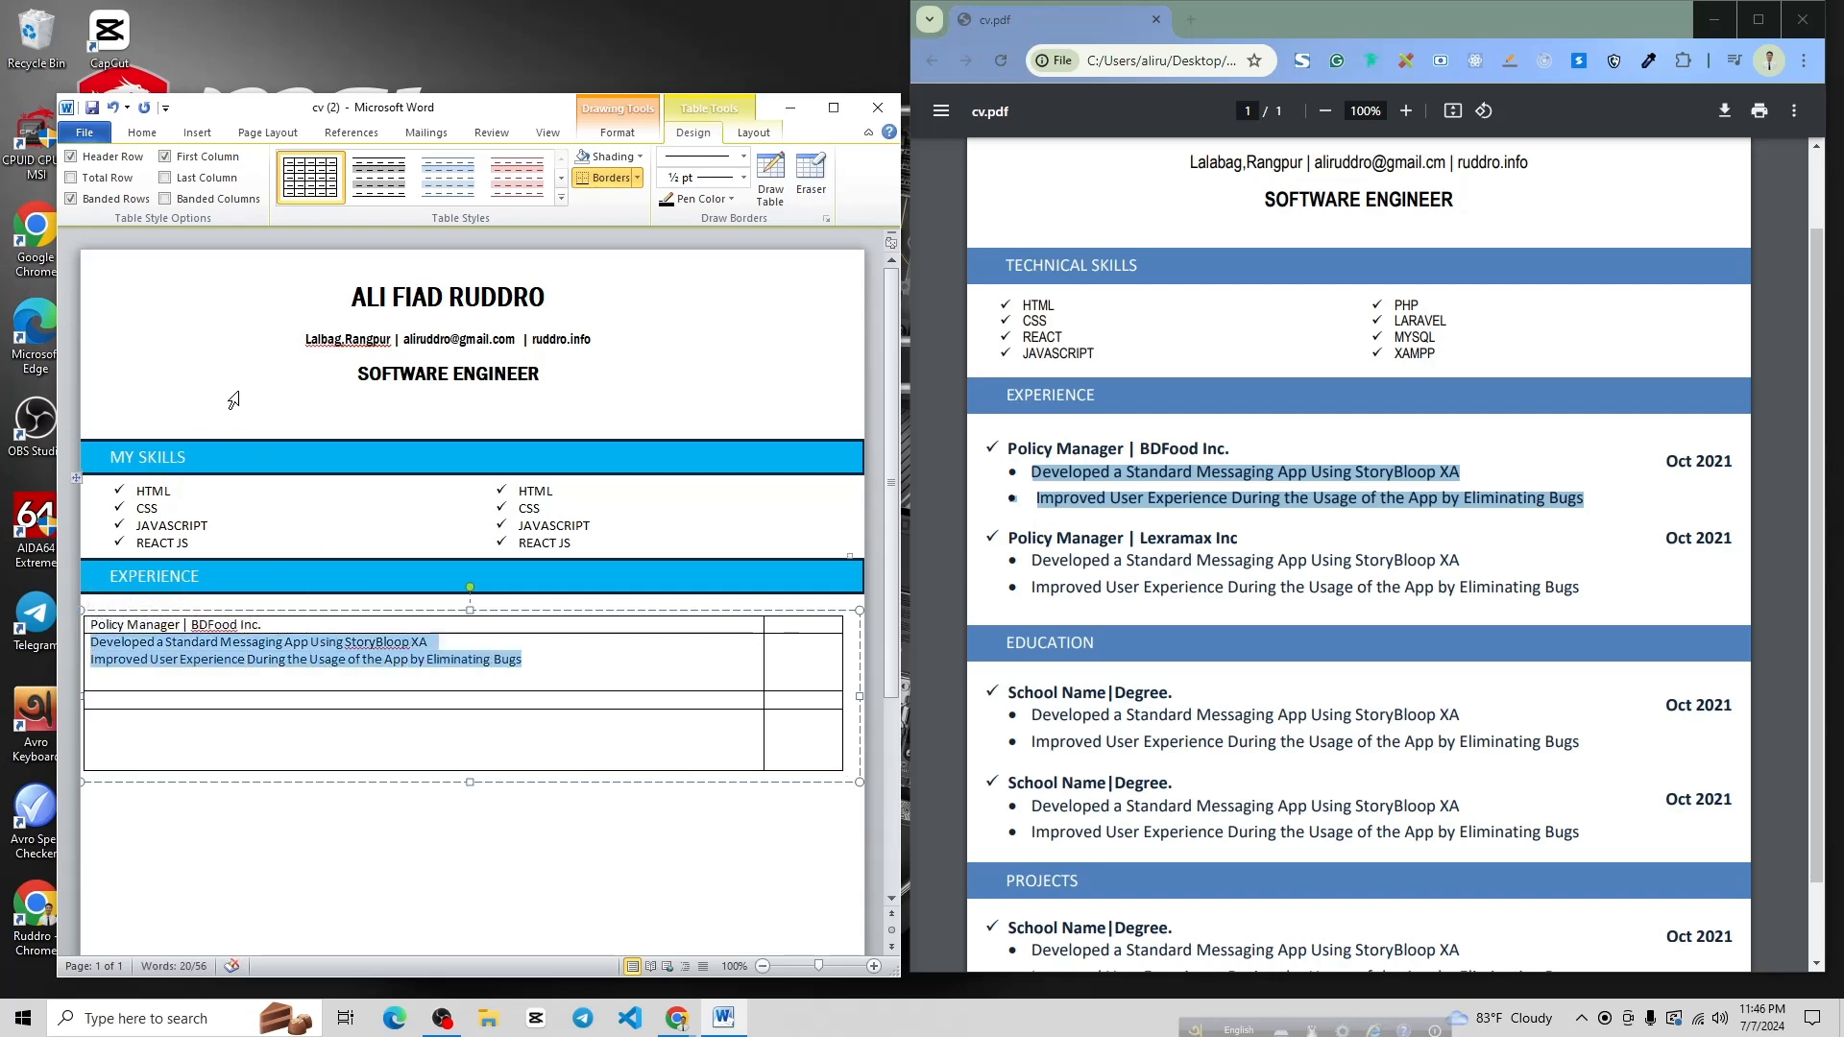
Give the two achievement lines filled round bullets
click(142, 133)
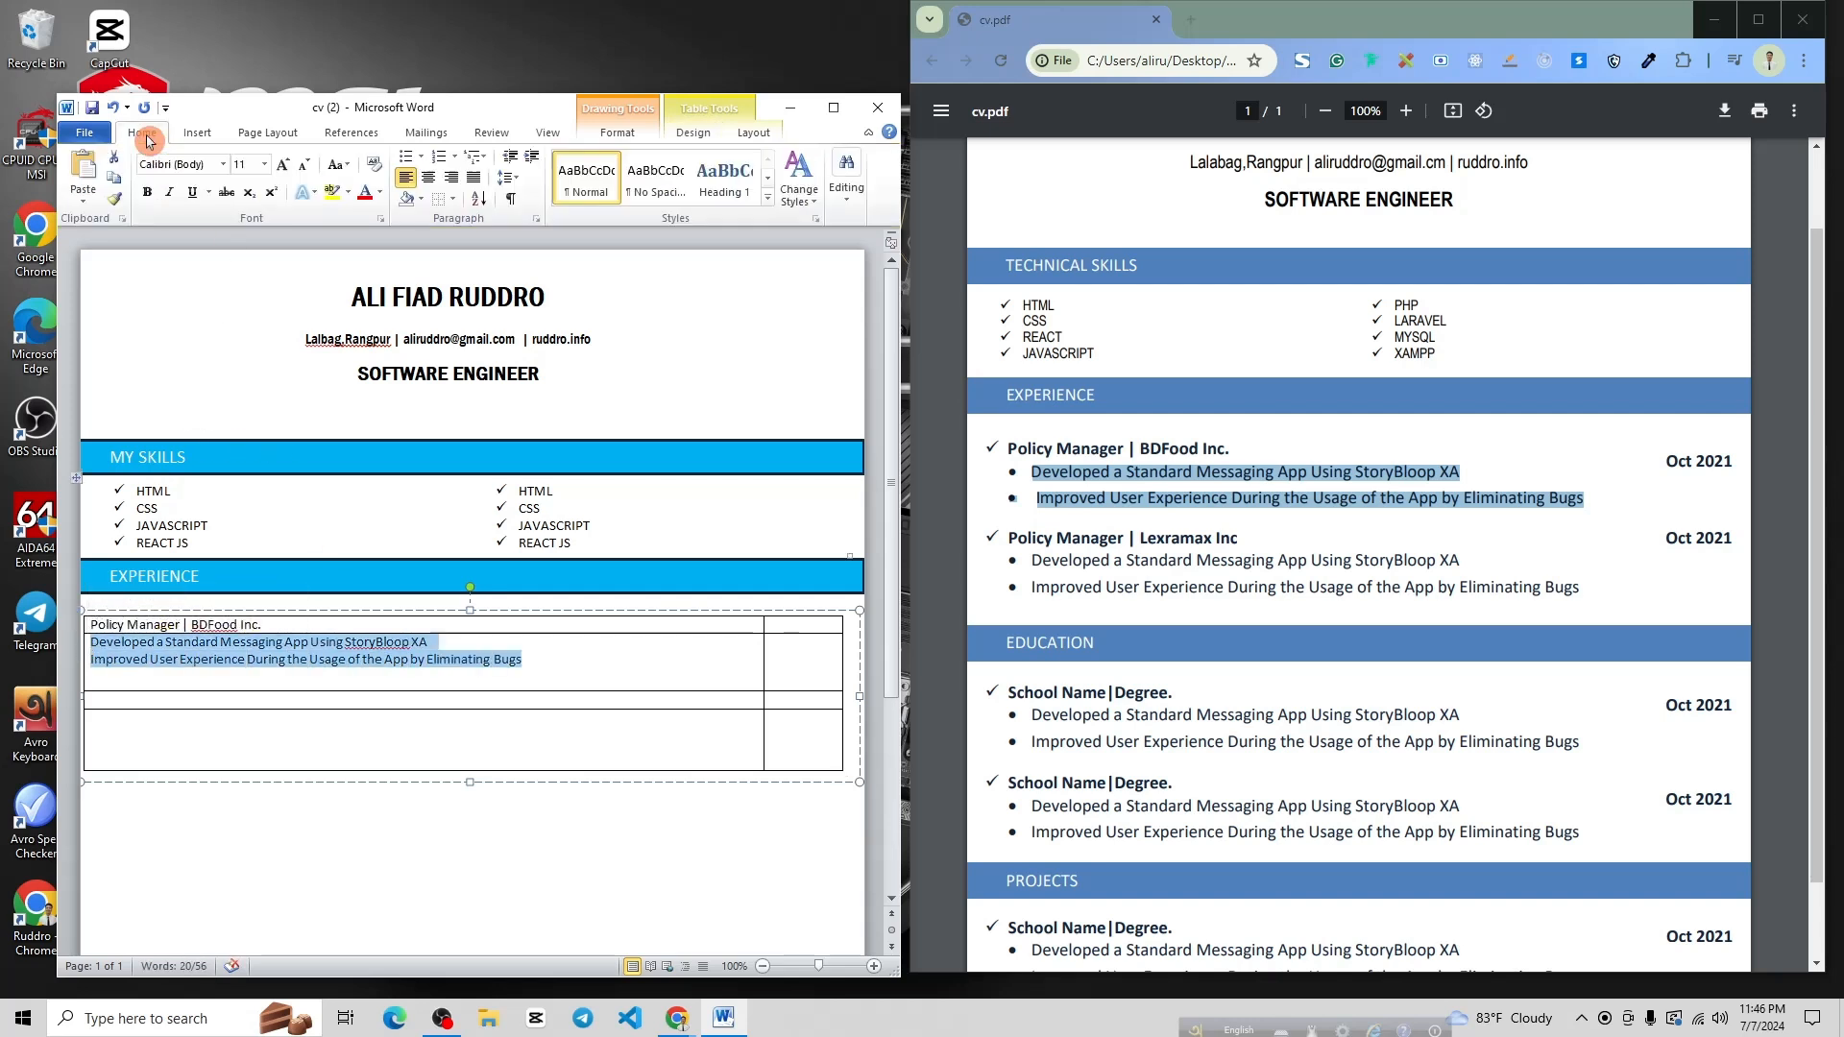
click(423, 158)
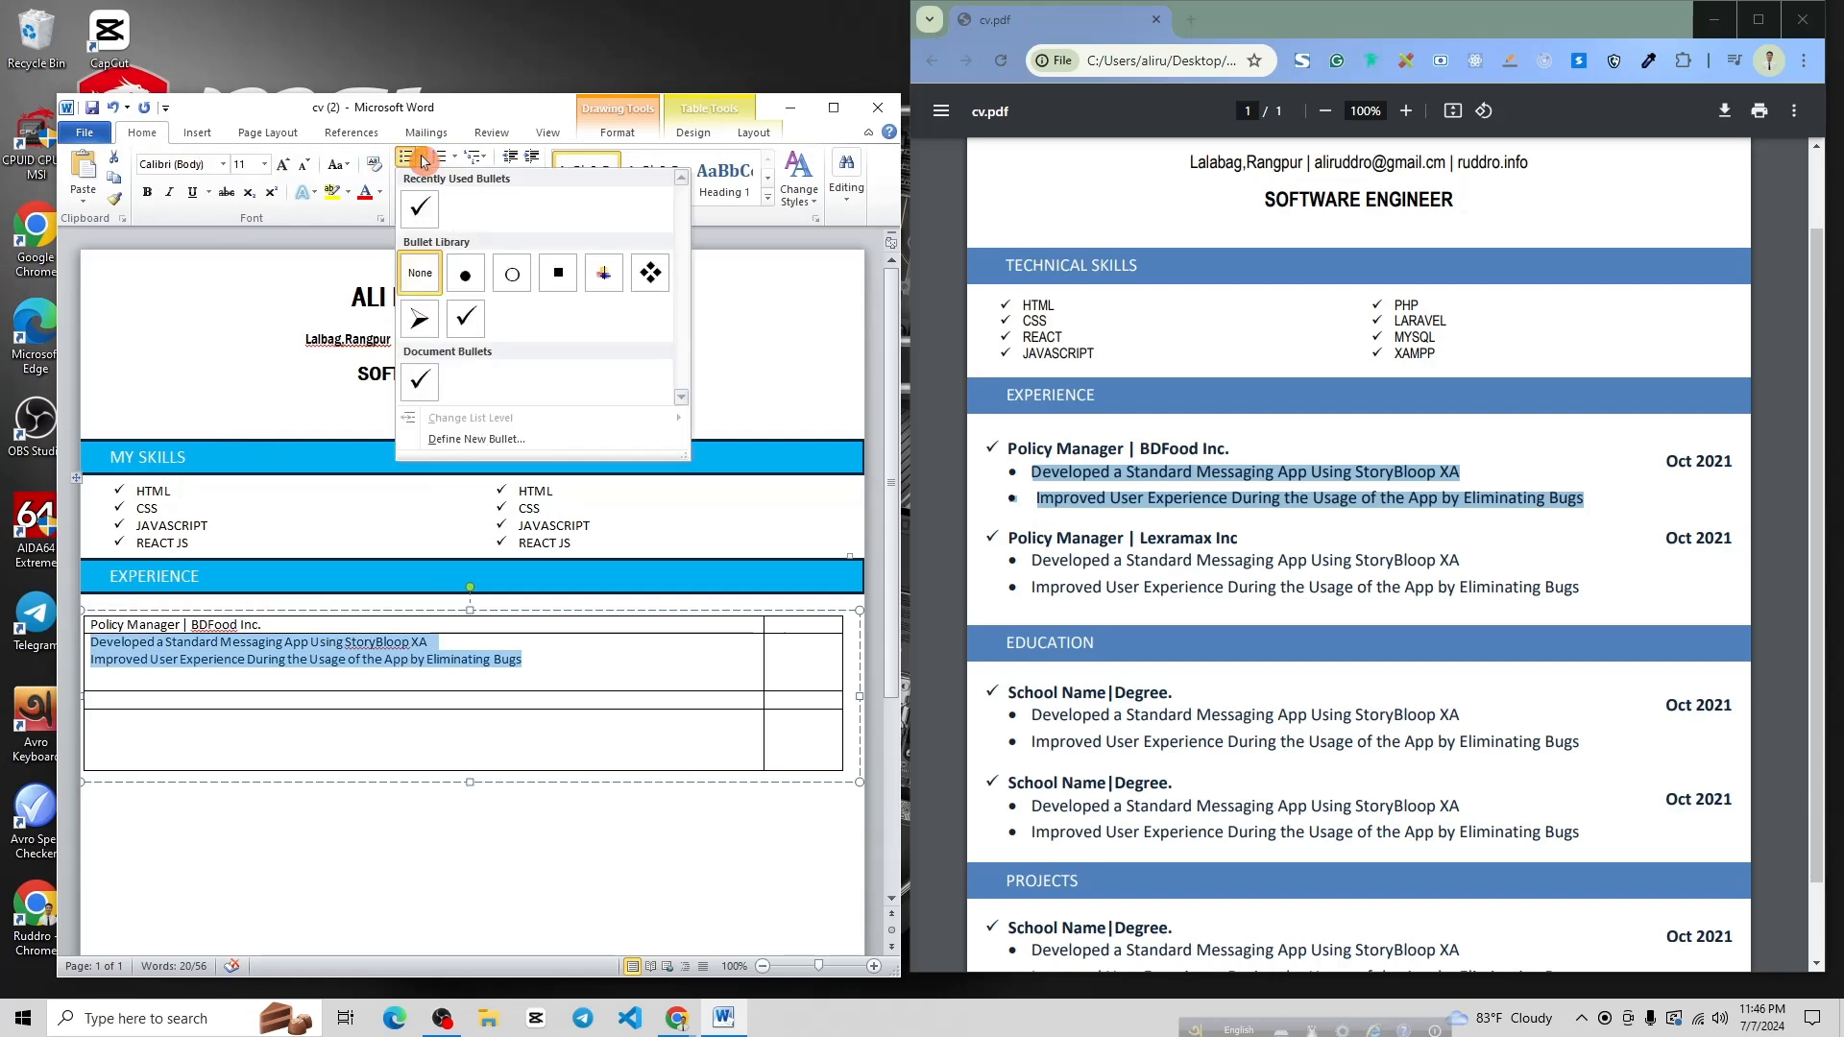
click(468, 277)
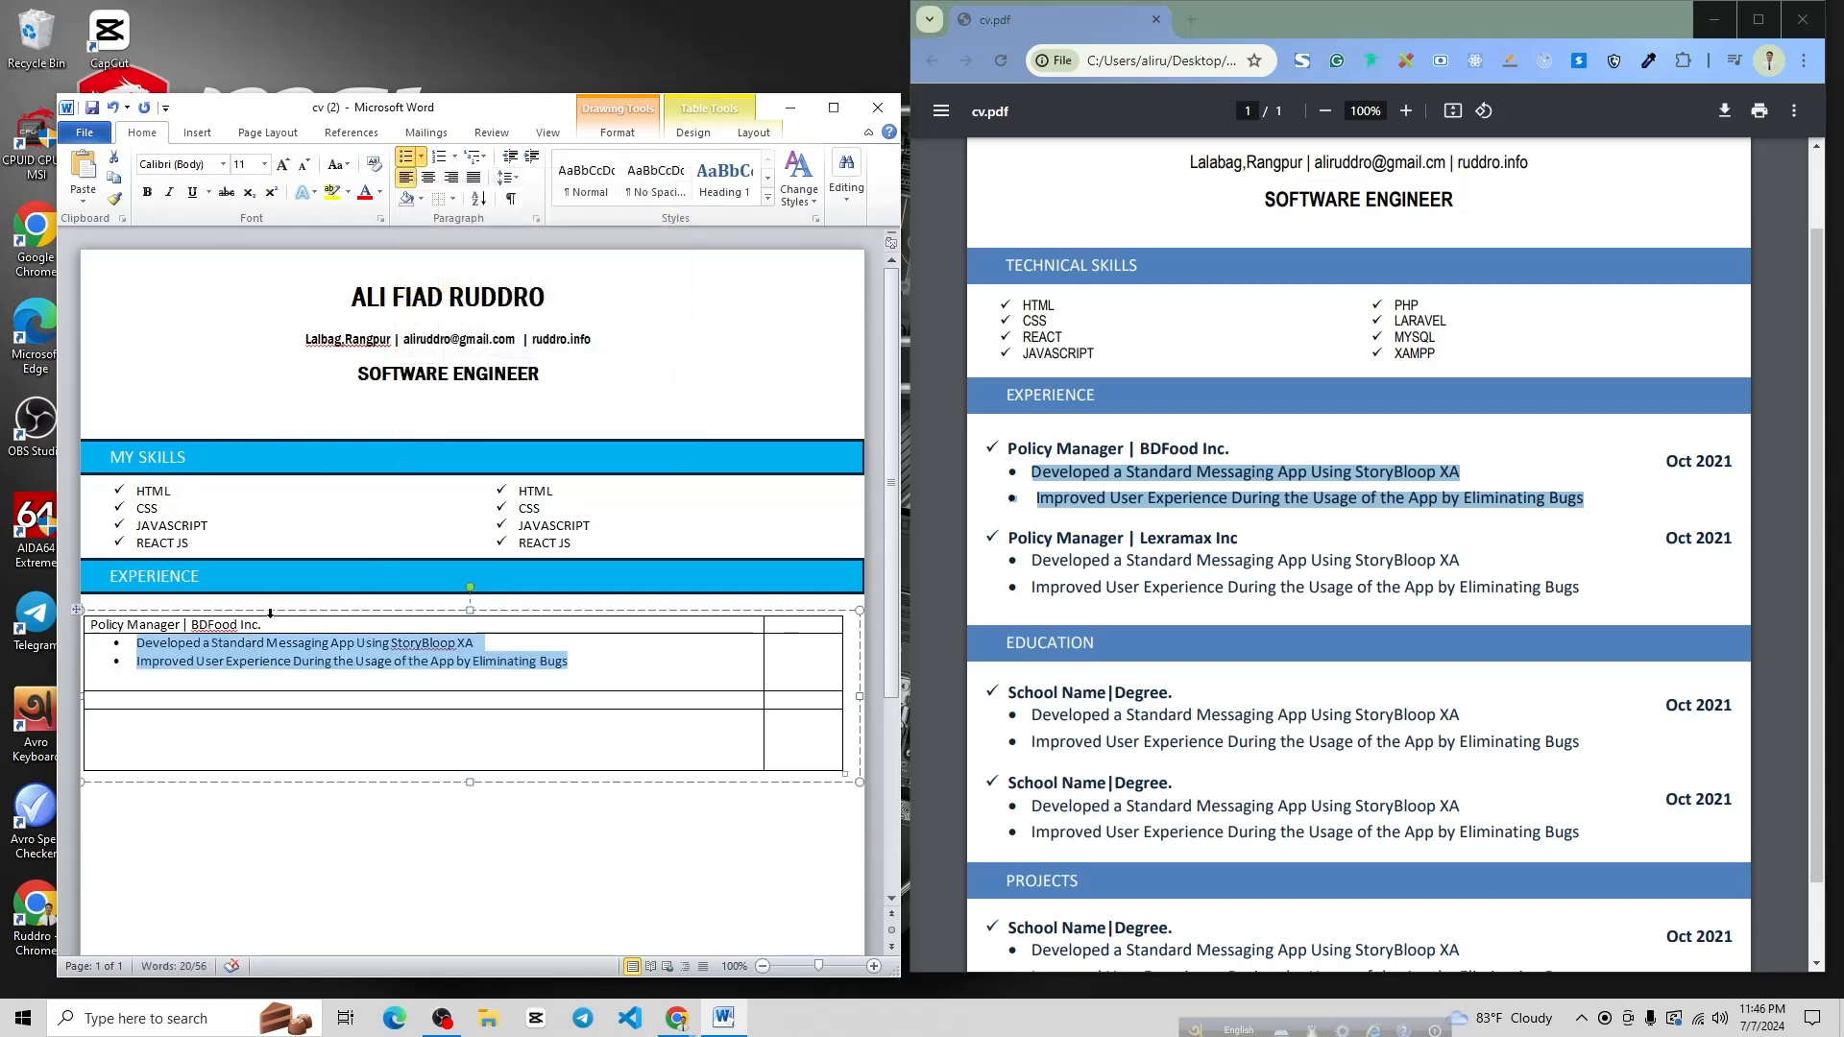
Give the Policy Manager | BDFood Inc. title line a check-mark bullet
drag(277, 625, 88, 626)
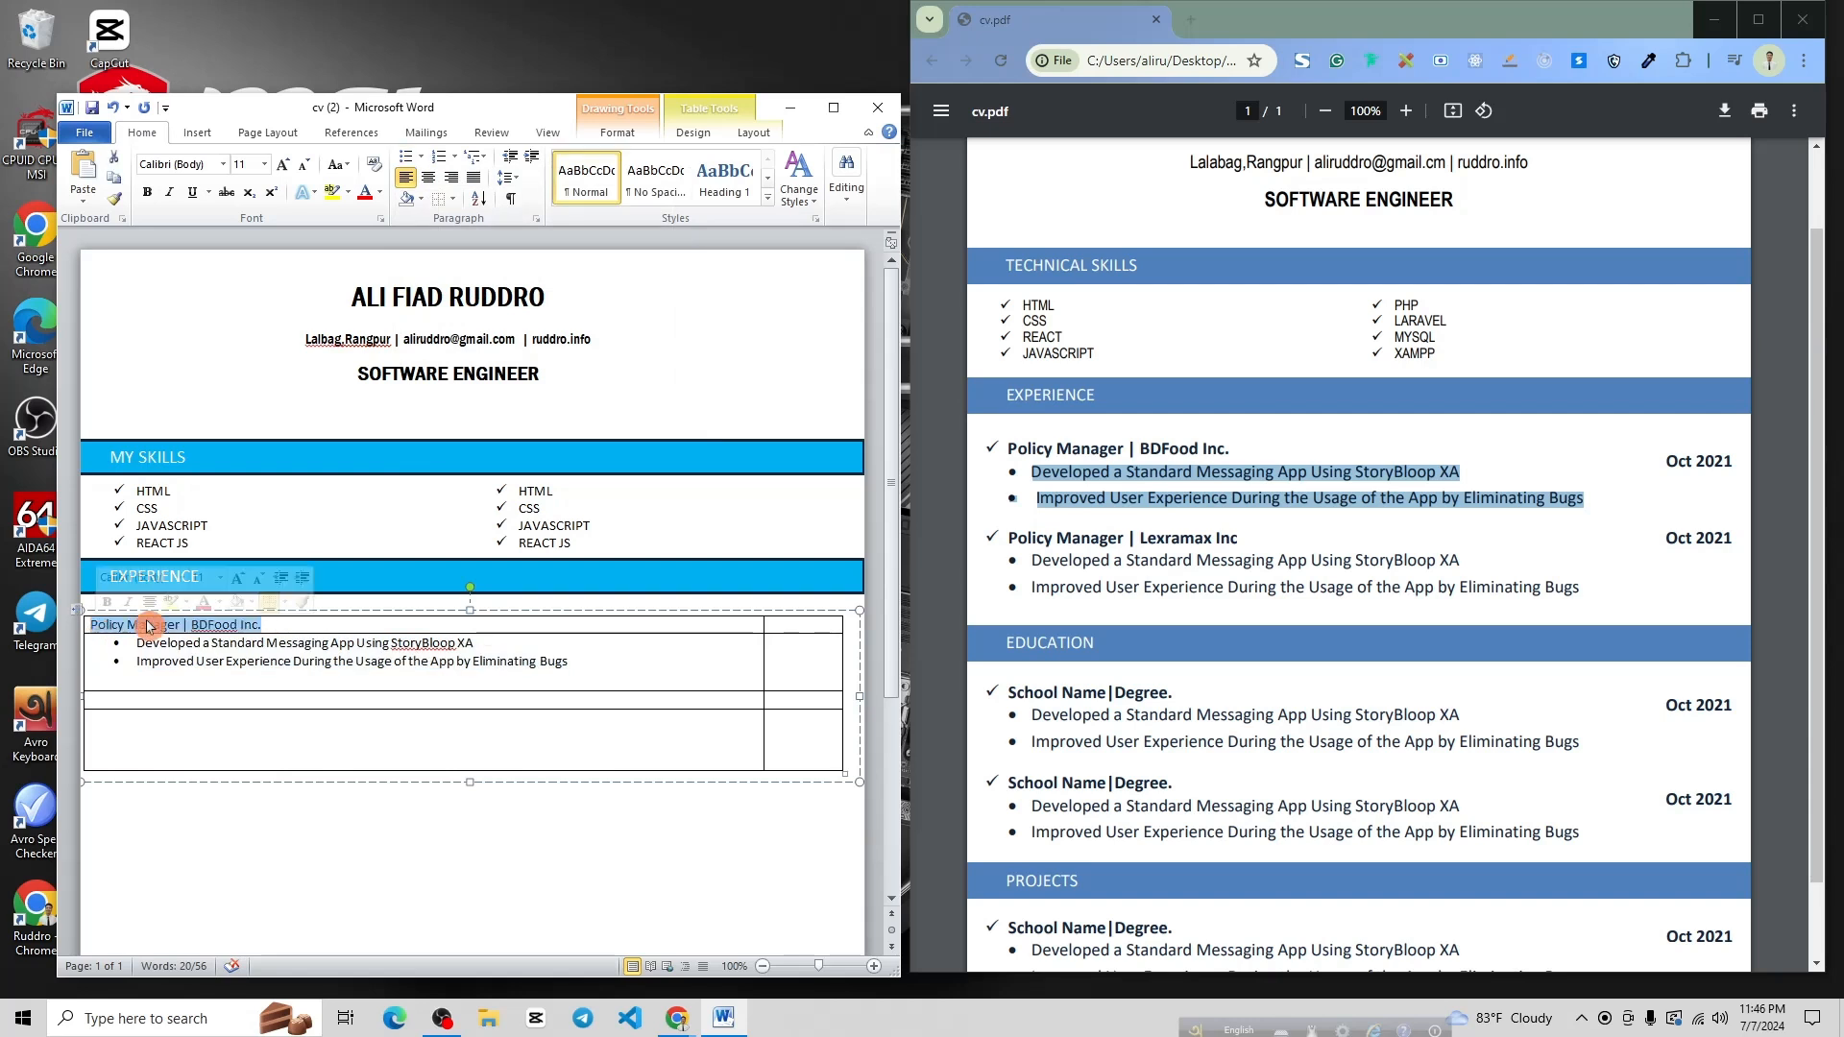
click(420, 156)
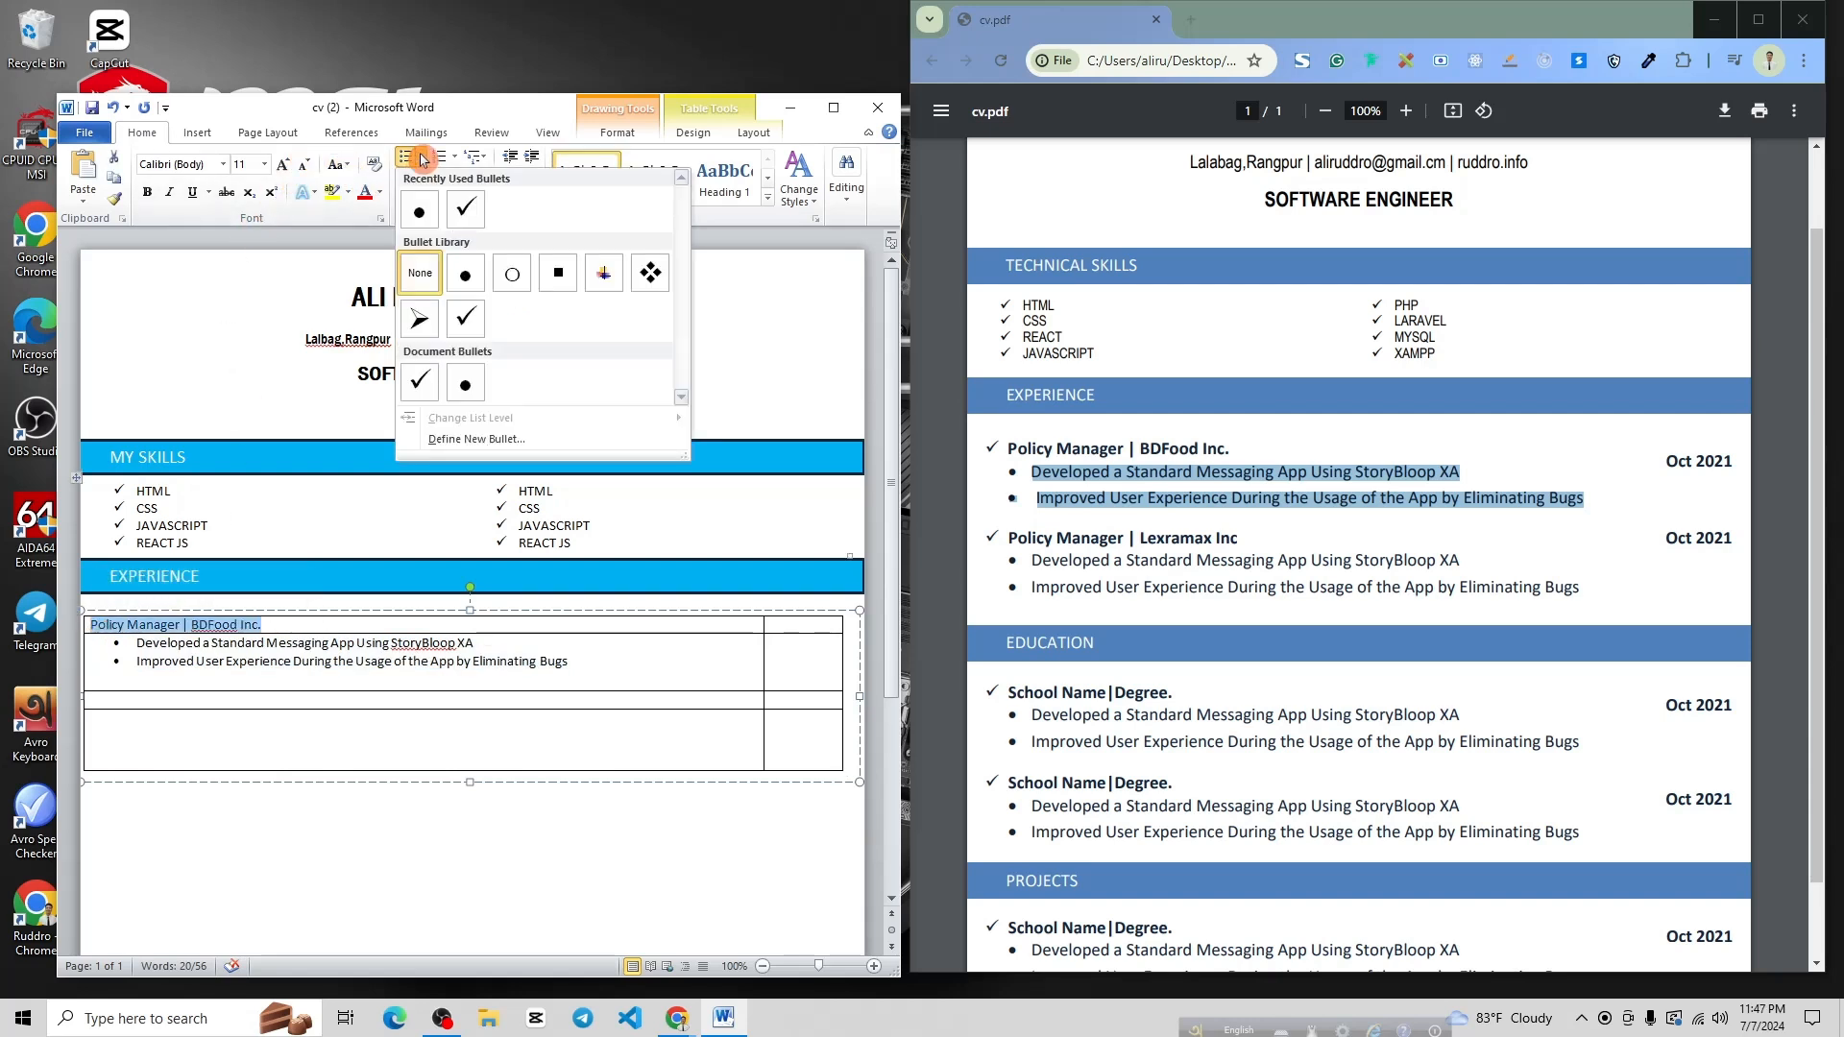
click(468, 212)
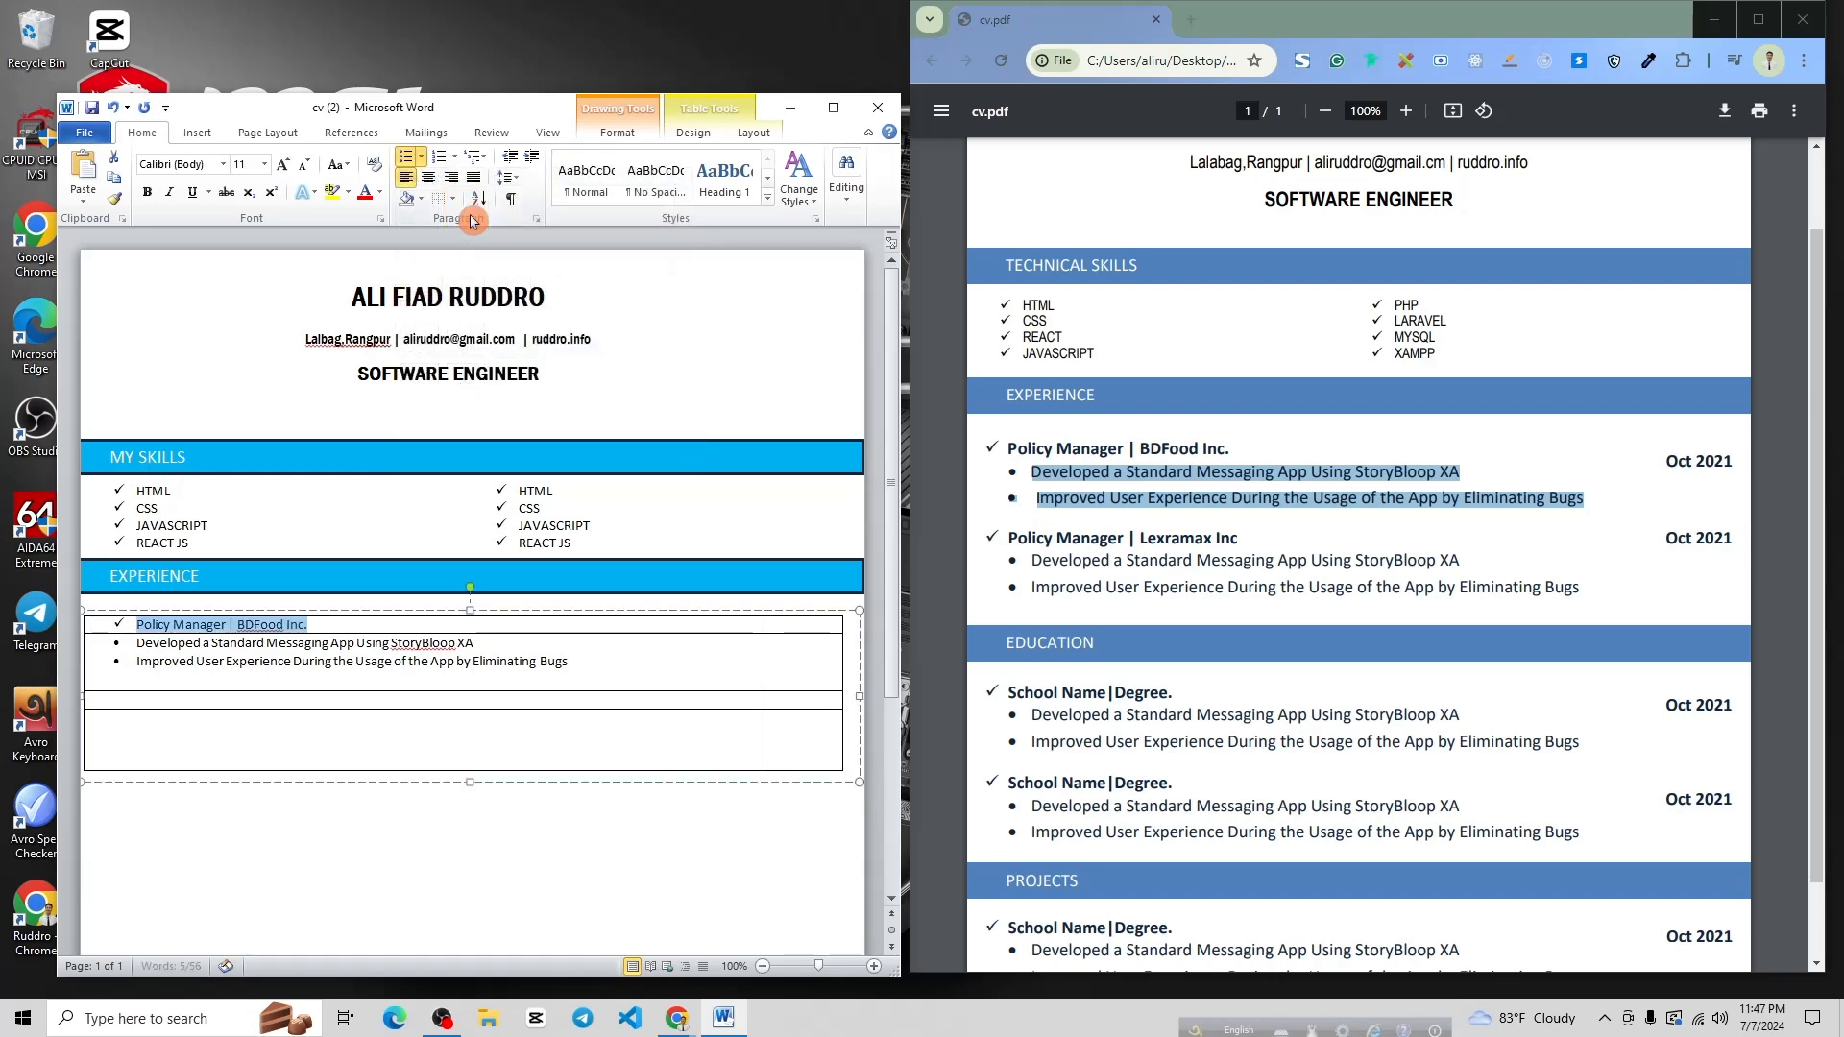
click(643, 672)
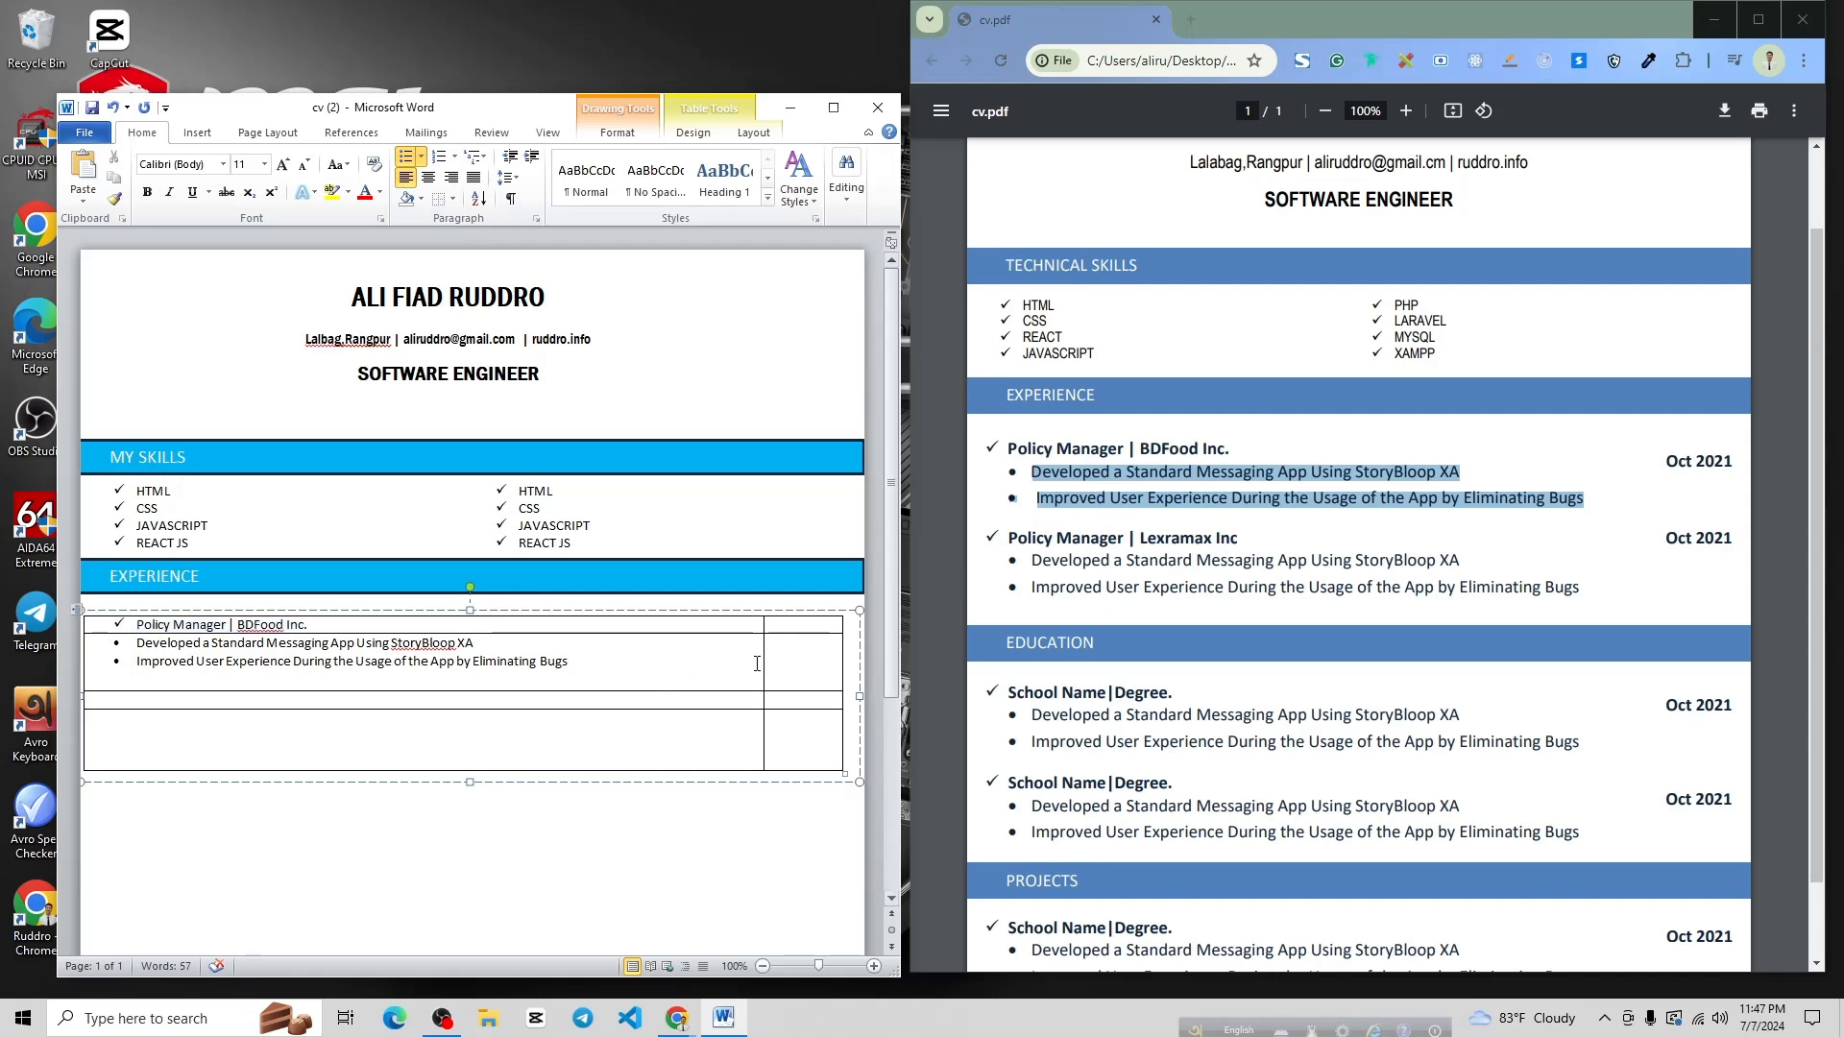
Paste 'Oct 2021' from the reference PDF into the BDFood entry's empty date cell
drag(1664, 460, 1737, 459)
key(ctrl+c)
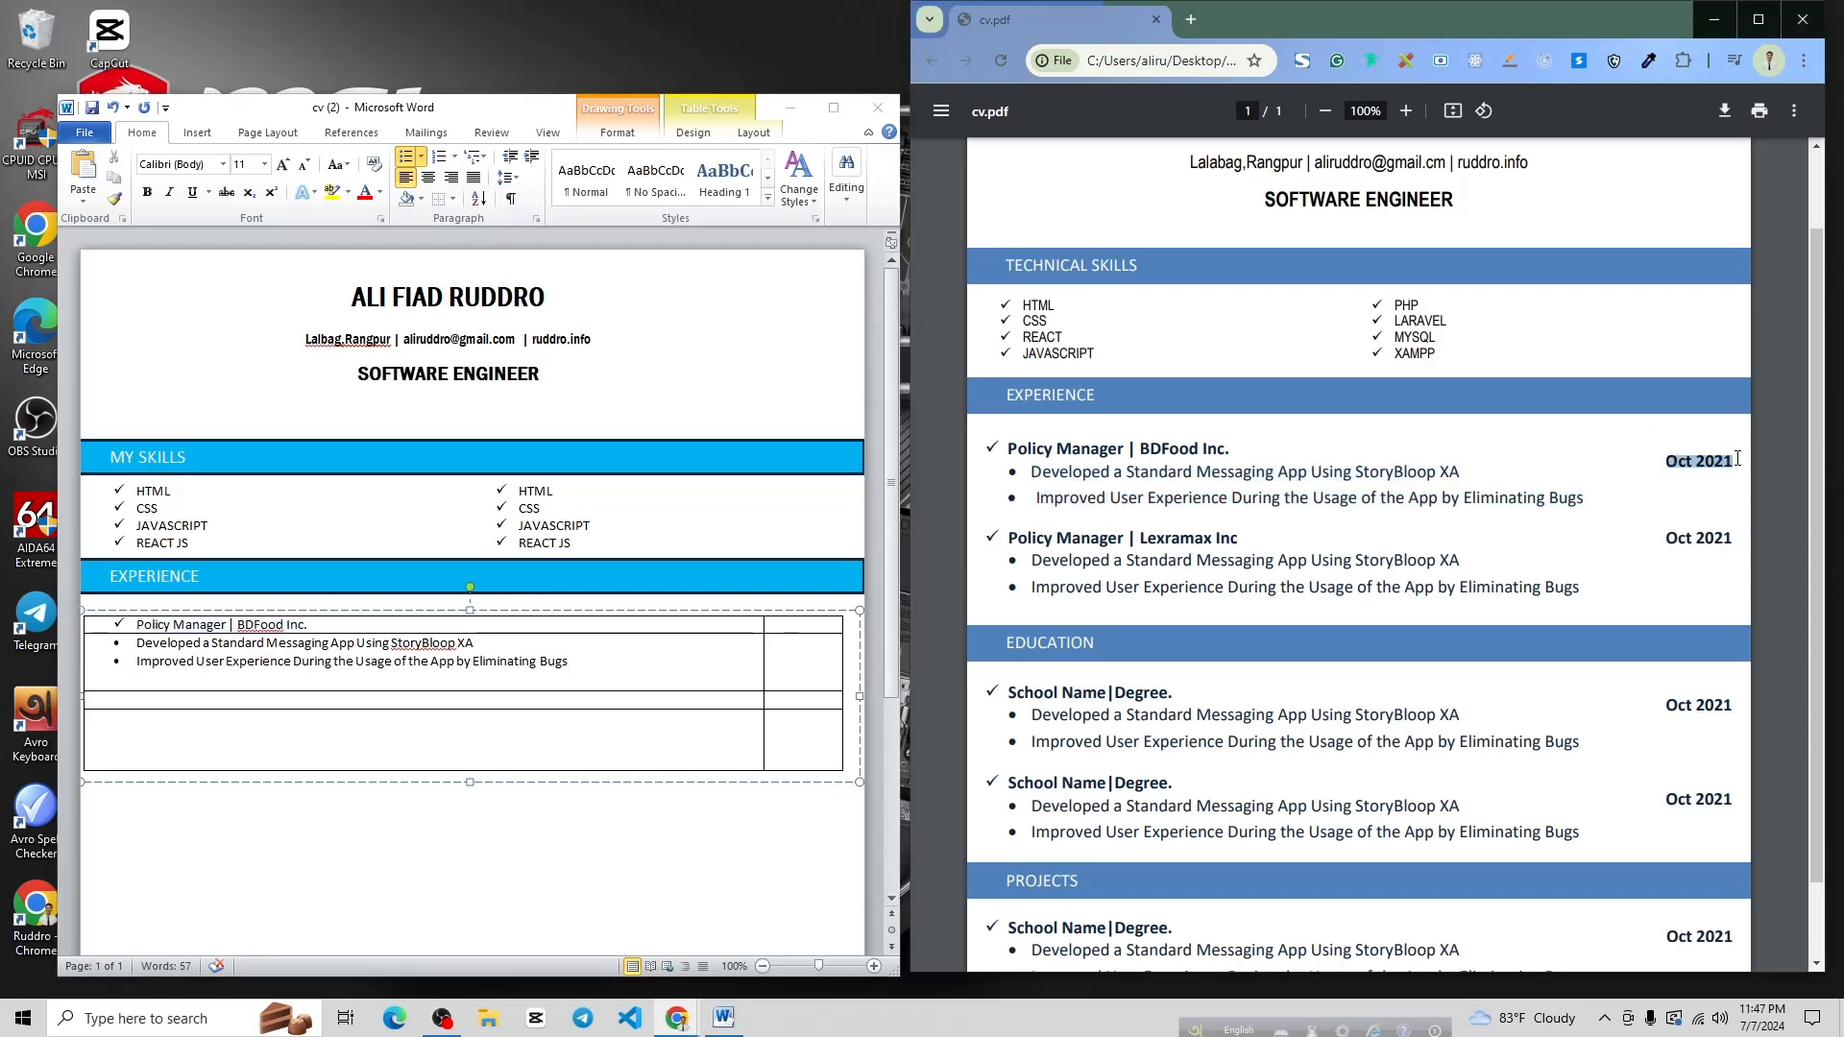
click(792, 625)
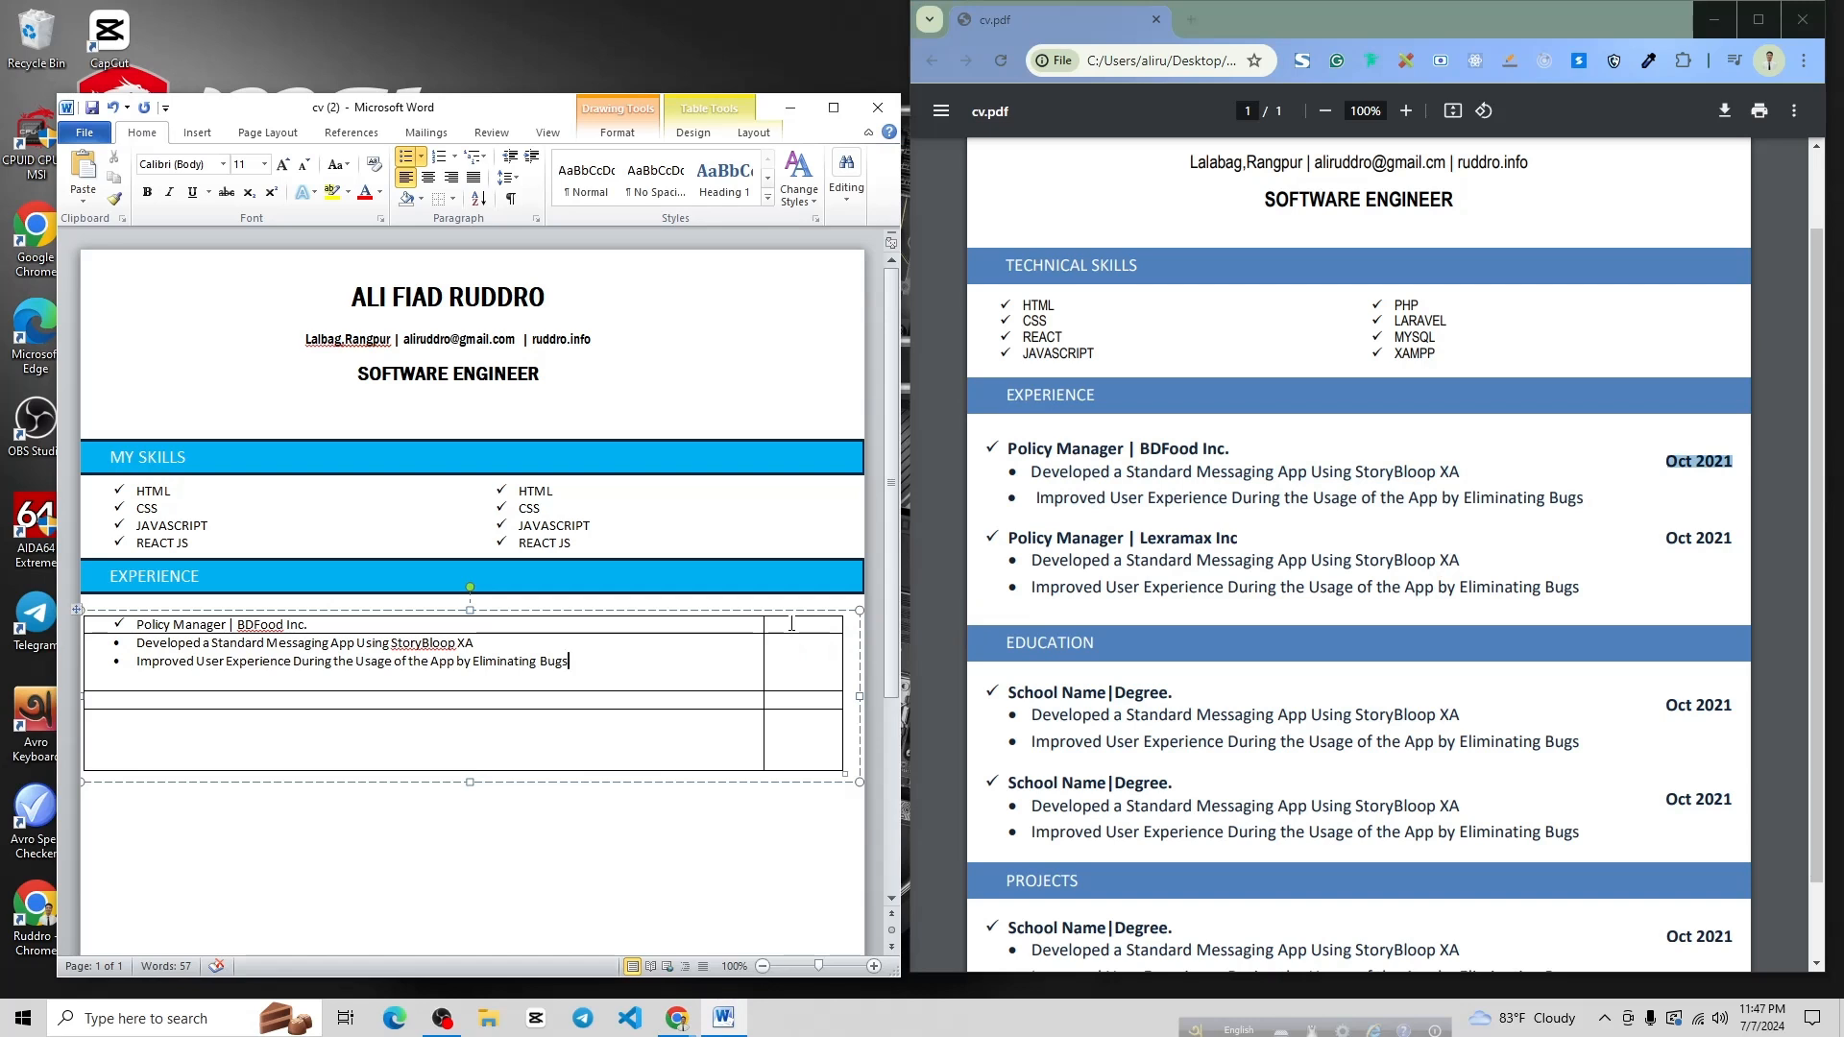
click(793, 624)
key(ctrl+v)
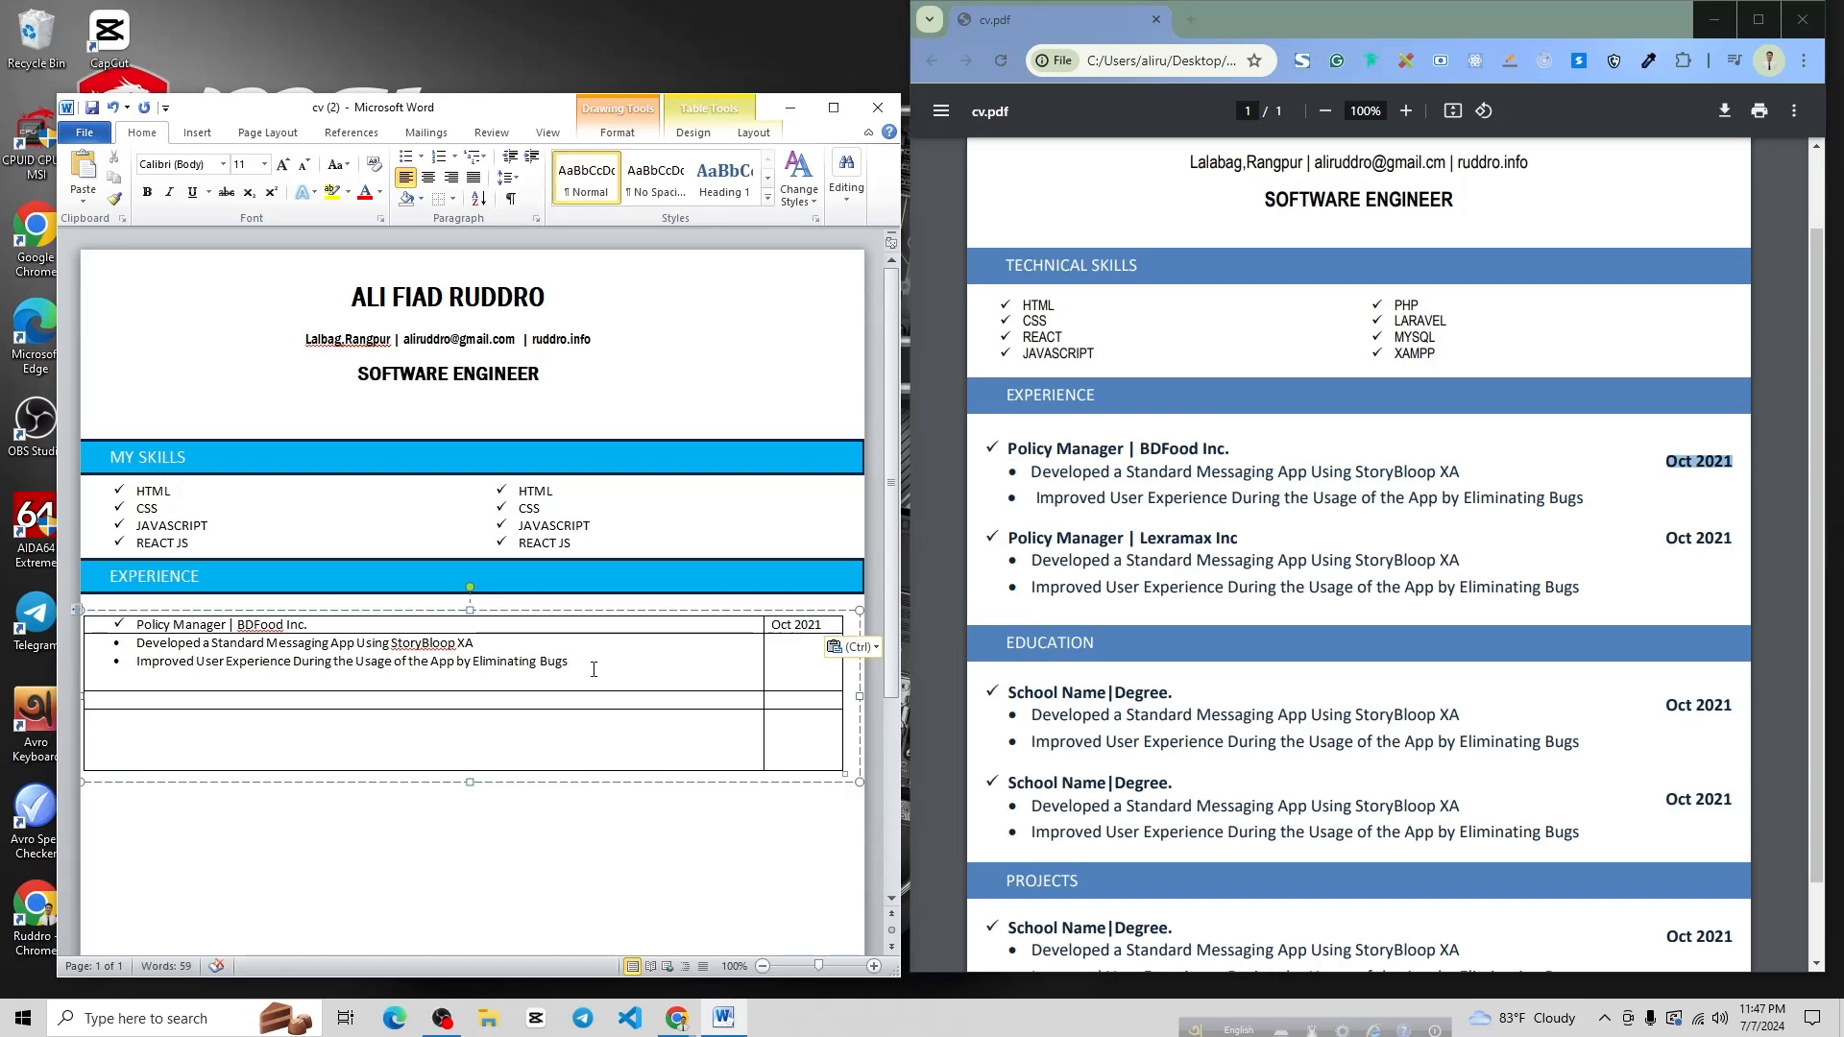
click(594, 669)
Set the BDFood title and both achievement lines to 14 pt
drag(617, 668, 96, 626)
key(ctrl+c)
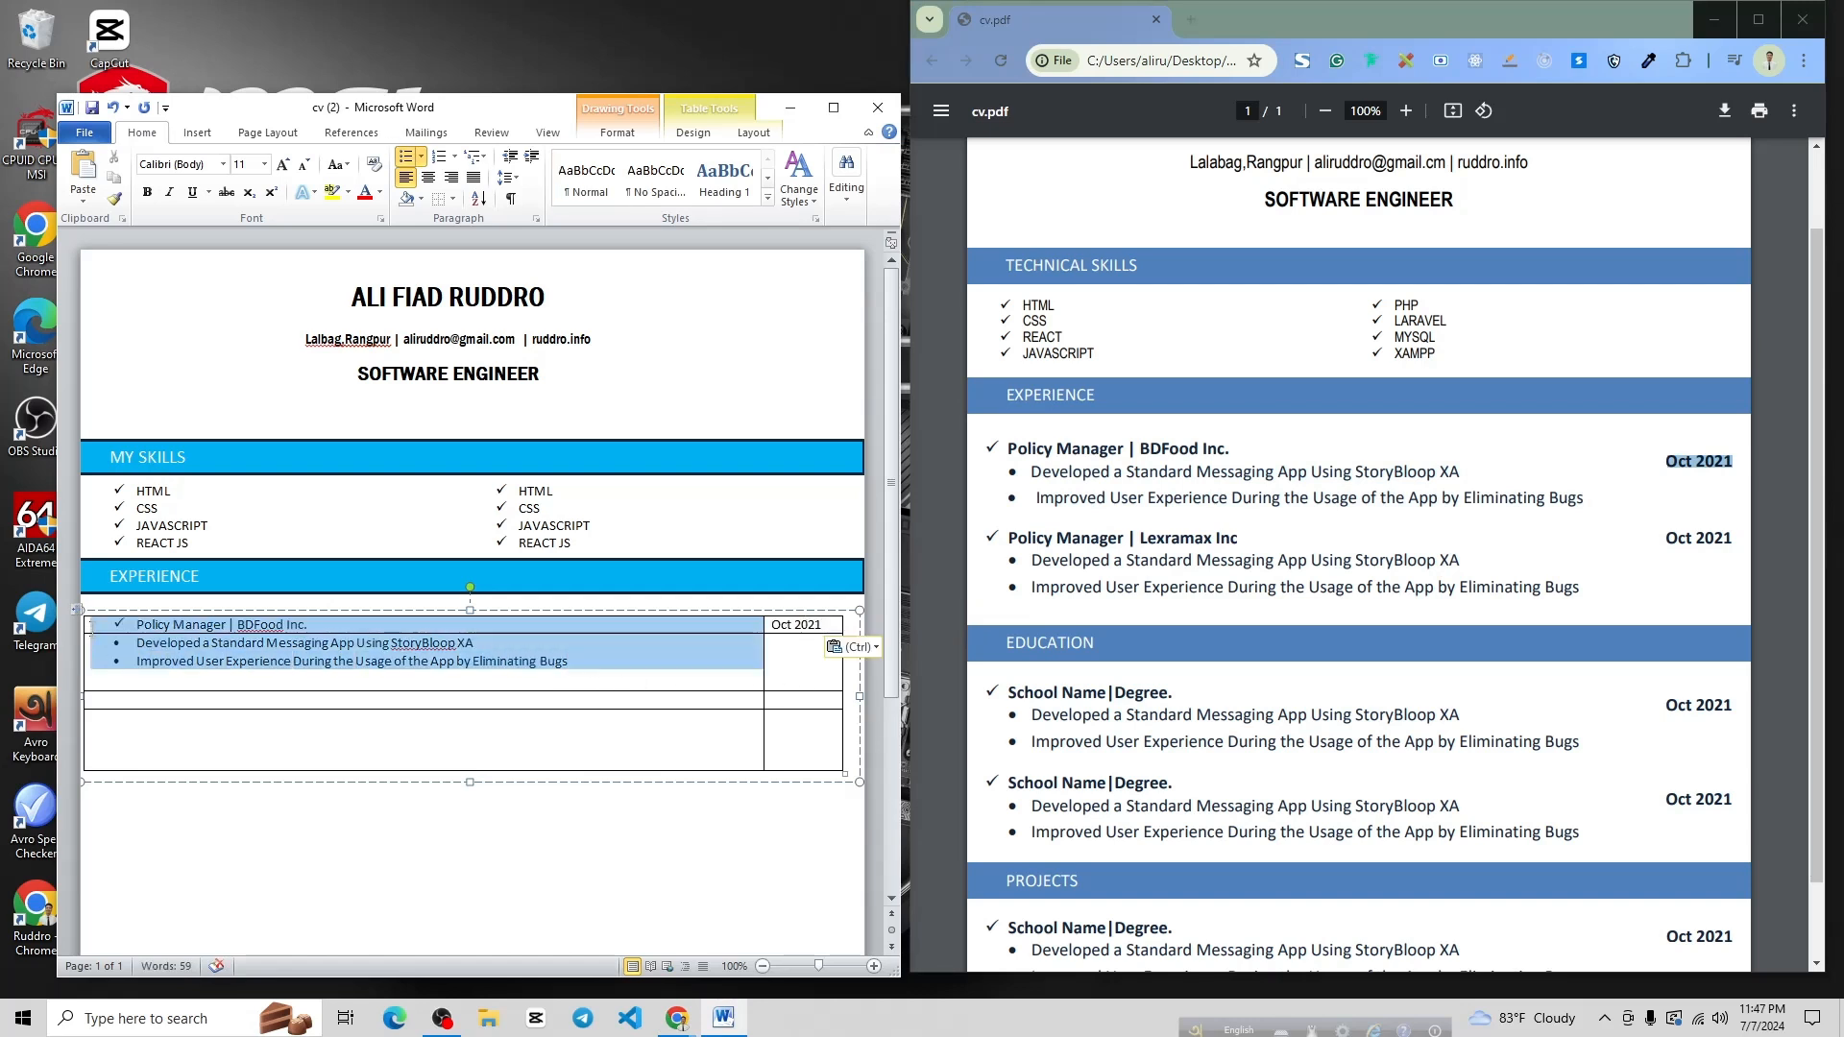
click(265, 164)
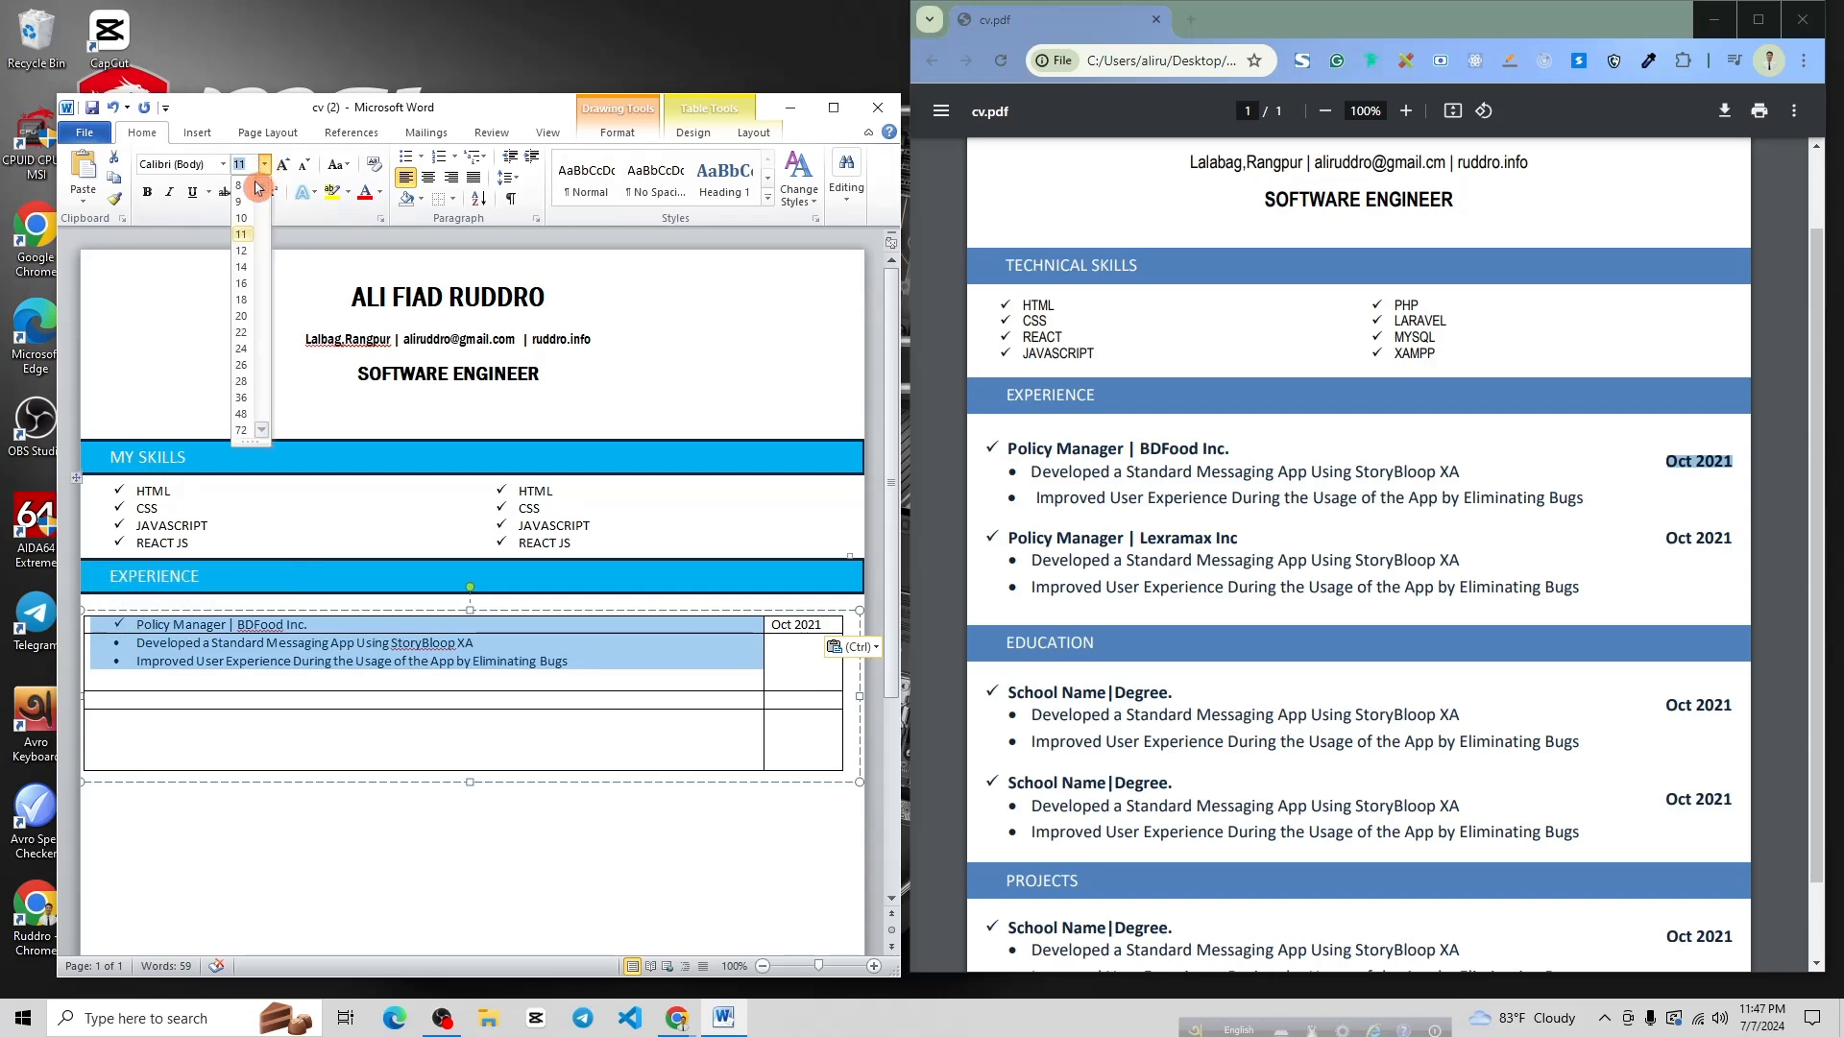
click(240, 271)
Copy the three BDFood entry lines into the empty row below
click(639, 754)
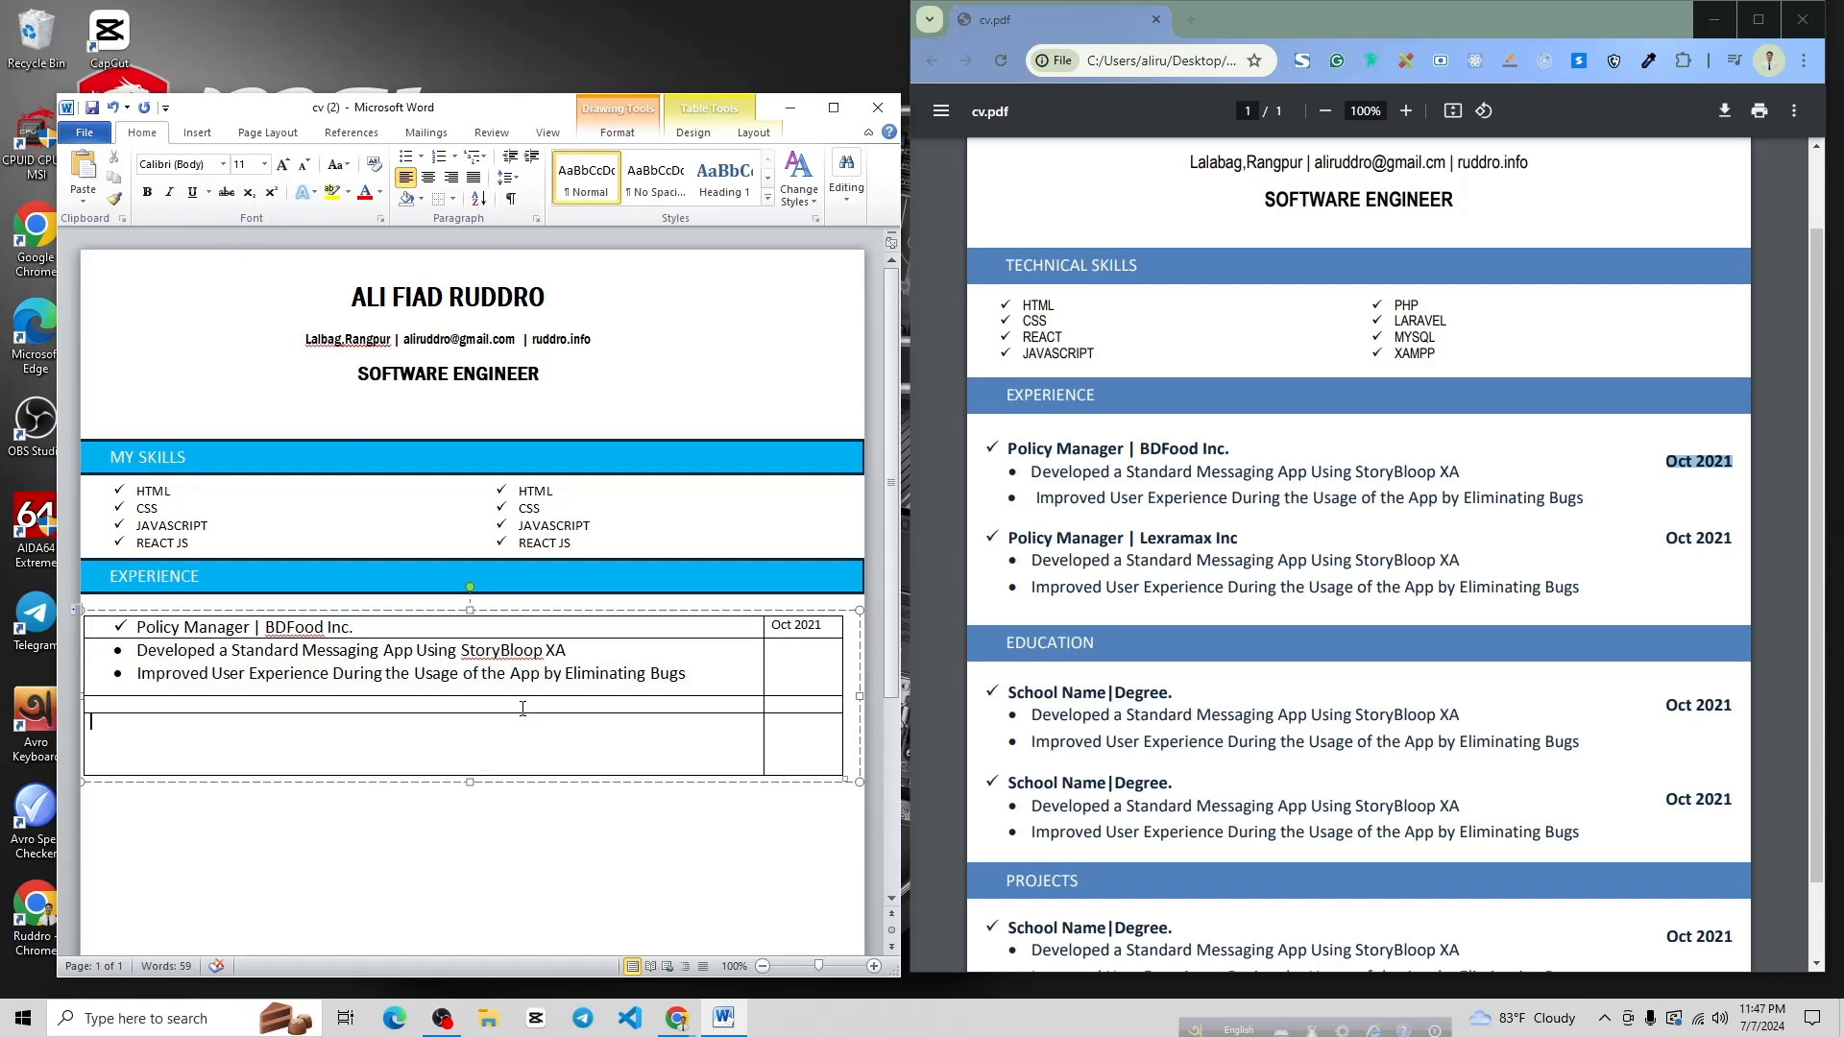
drag(708, 675, 116, 626)
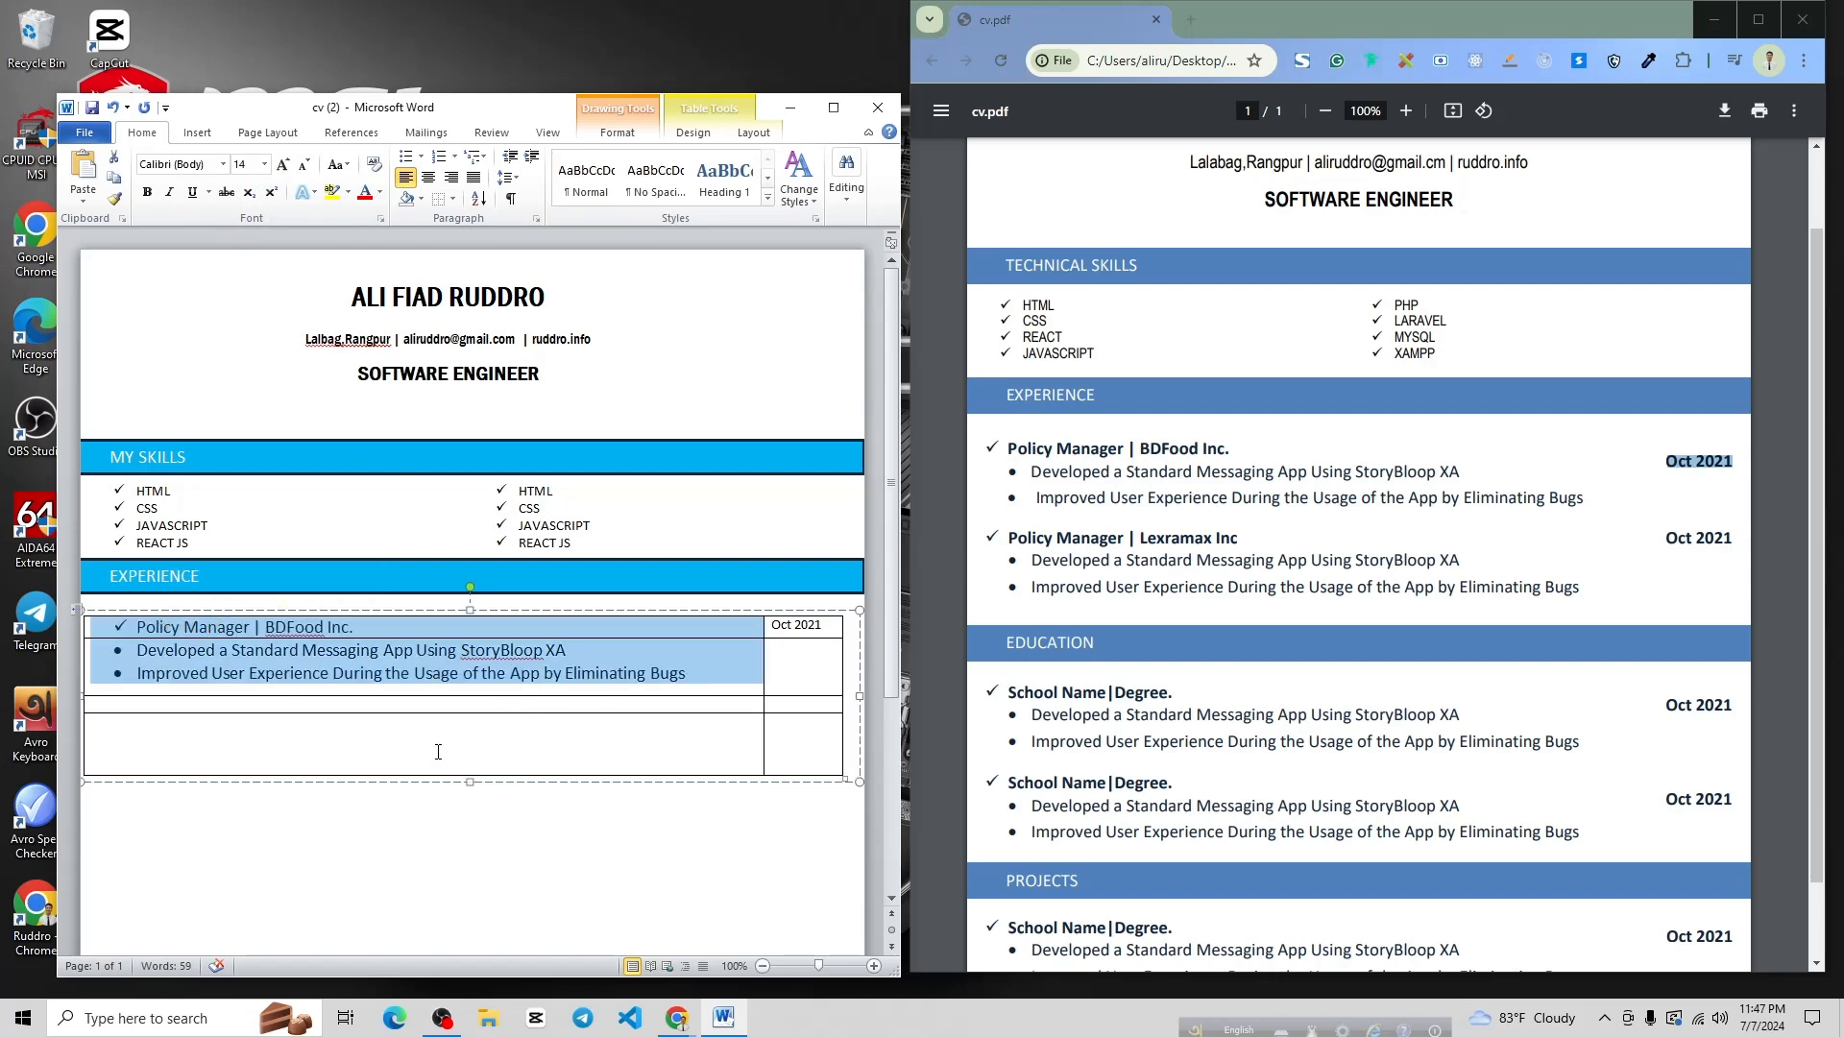
click(428, 715)
key(ctrl+v)
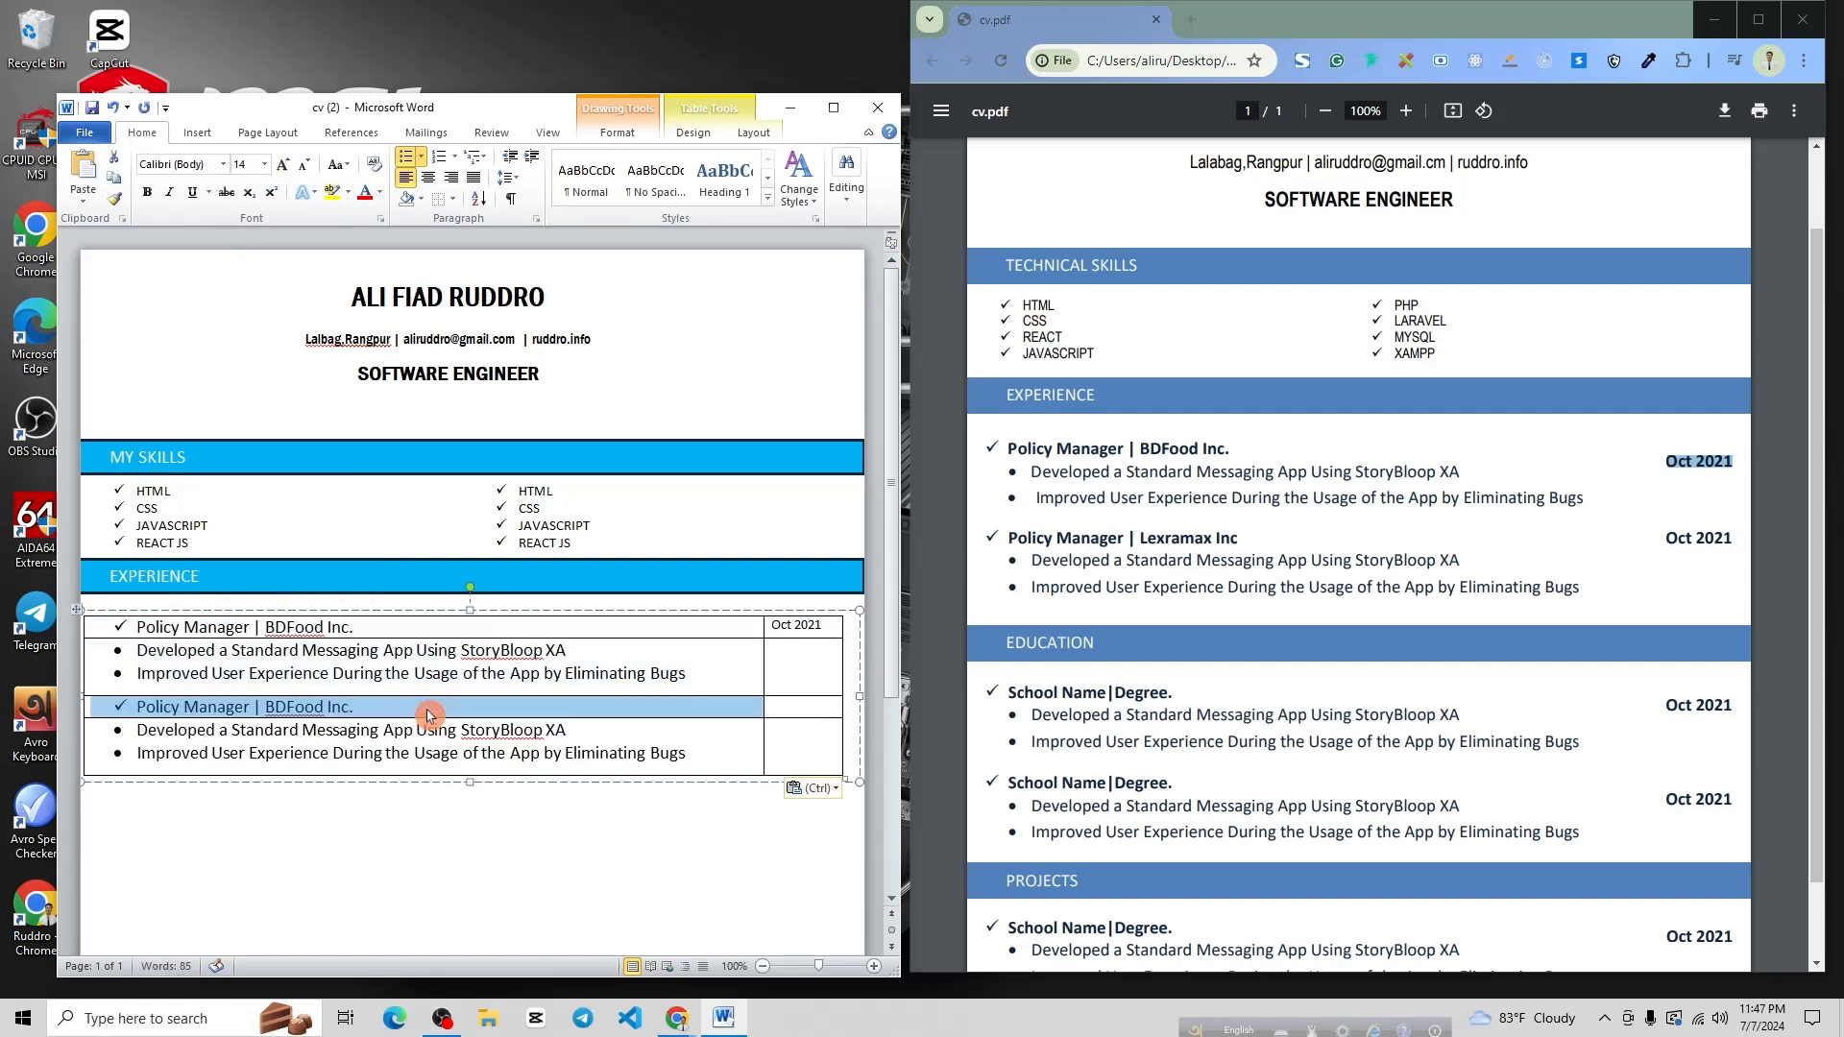
click(716, 756)
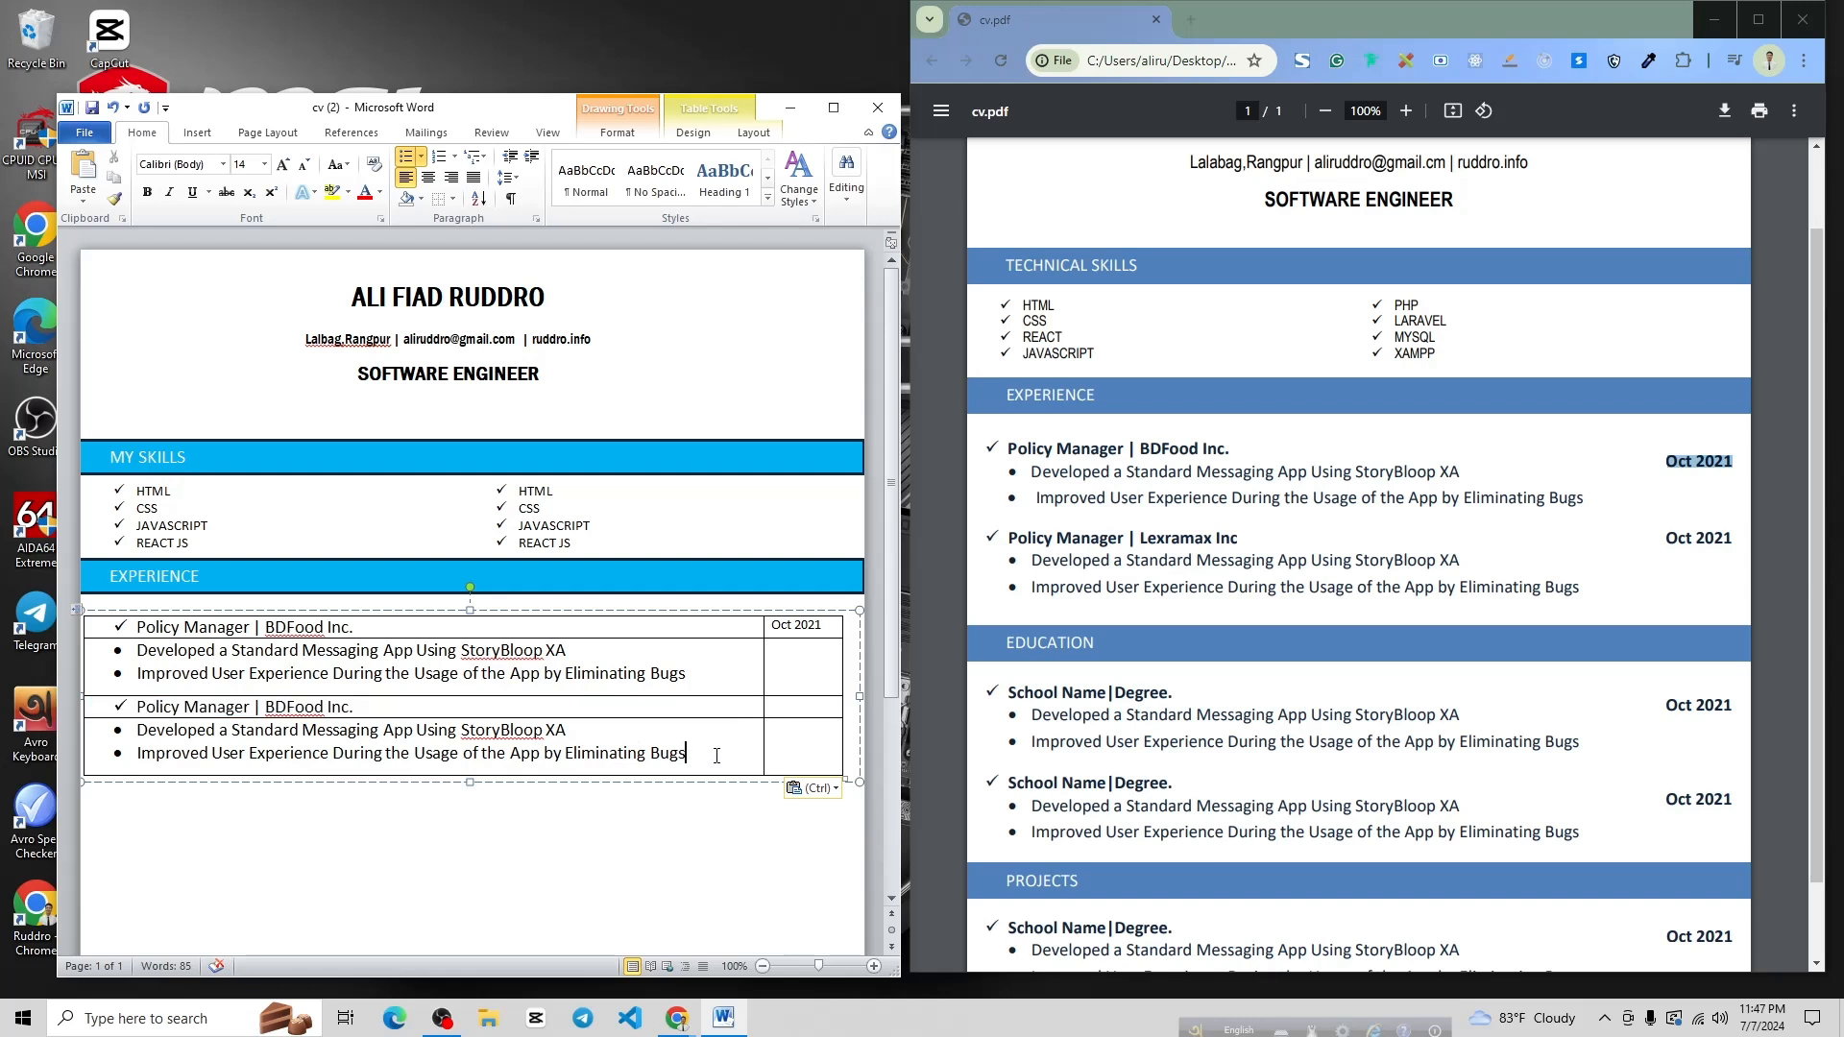
Copy the 'Oct 2021' date into the second row's date cell
triple_click(793, 625)
key(ctrl+c)
click(802, 708)
key(ctrl+v)
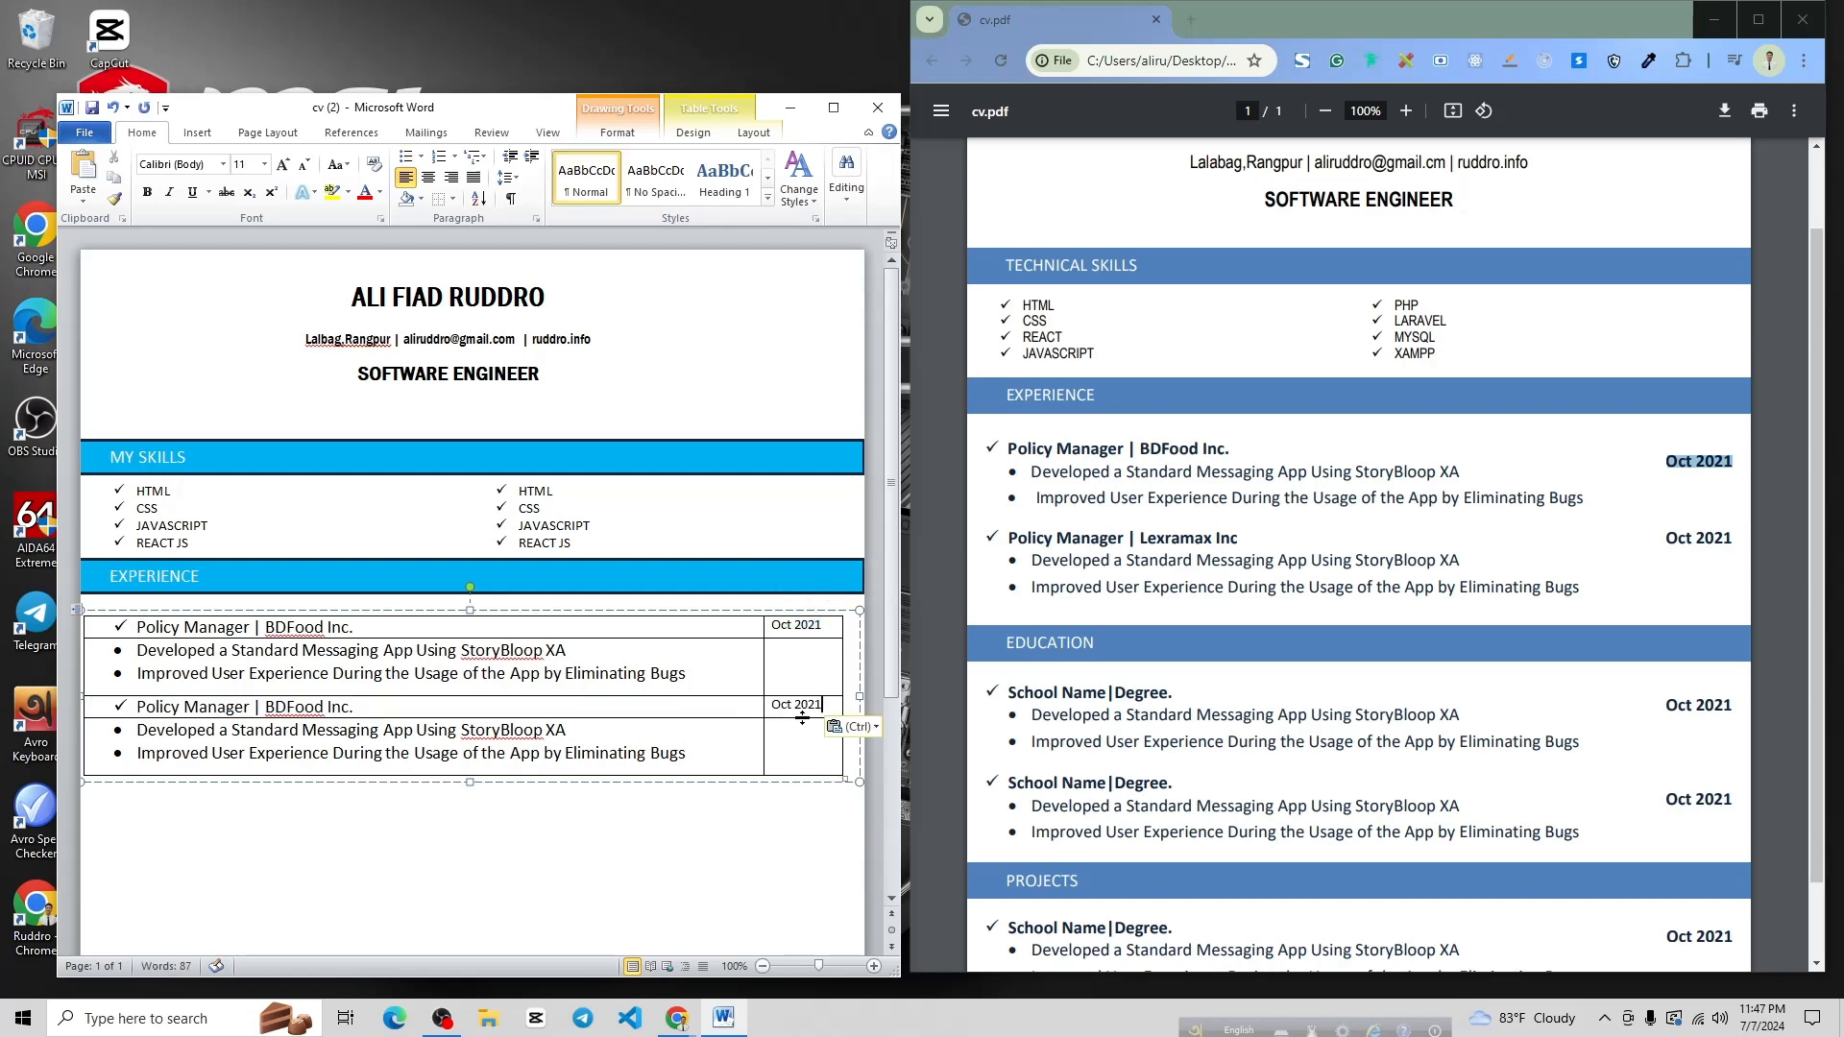
triple_click(829, 703)
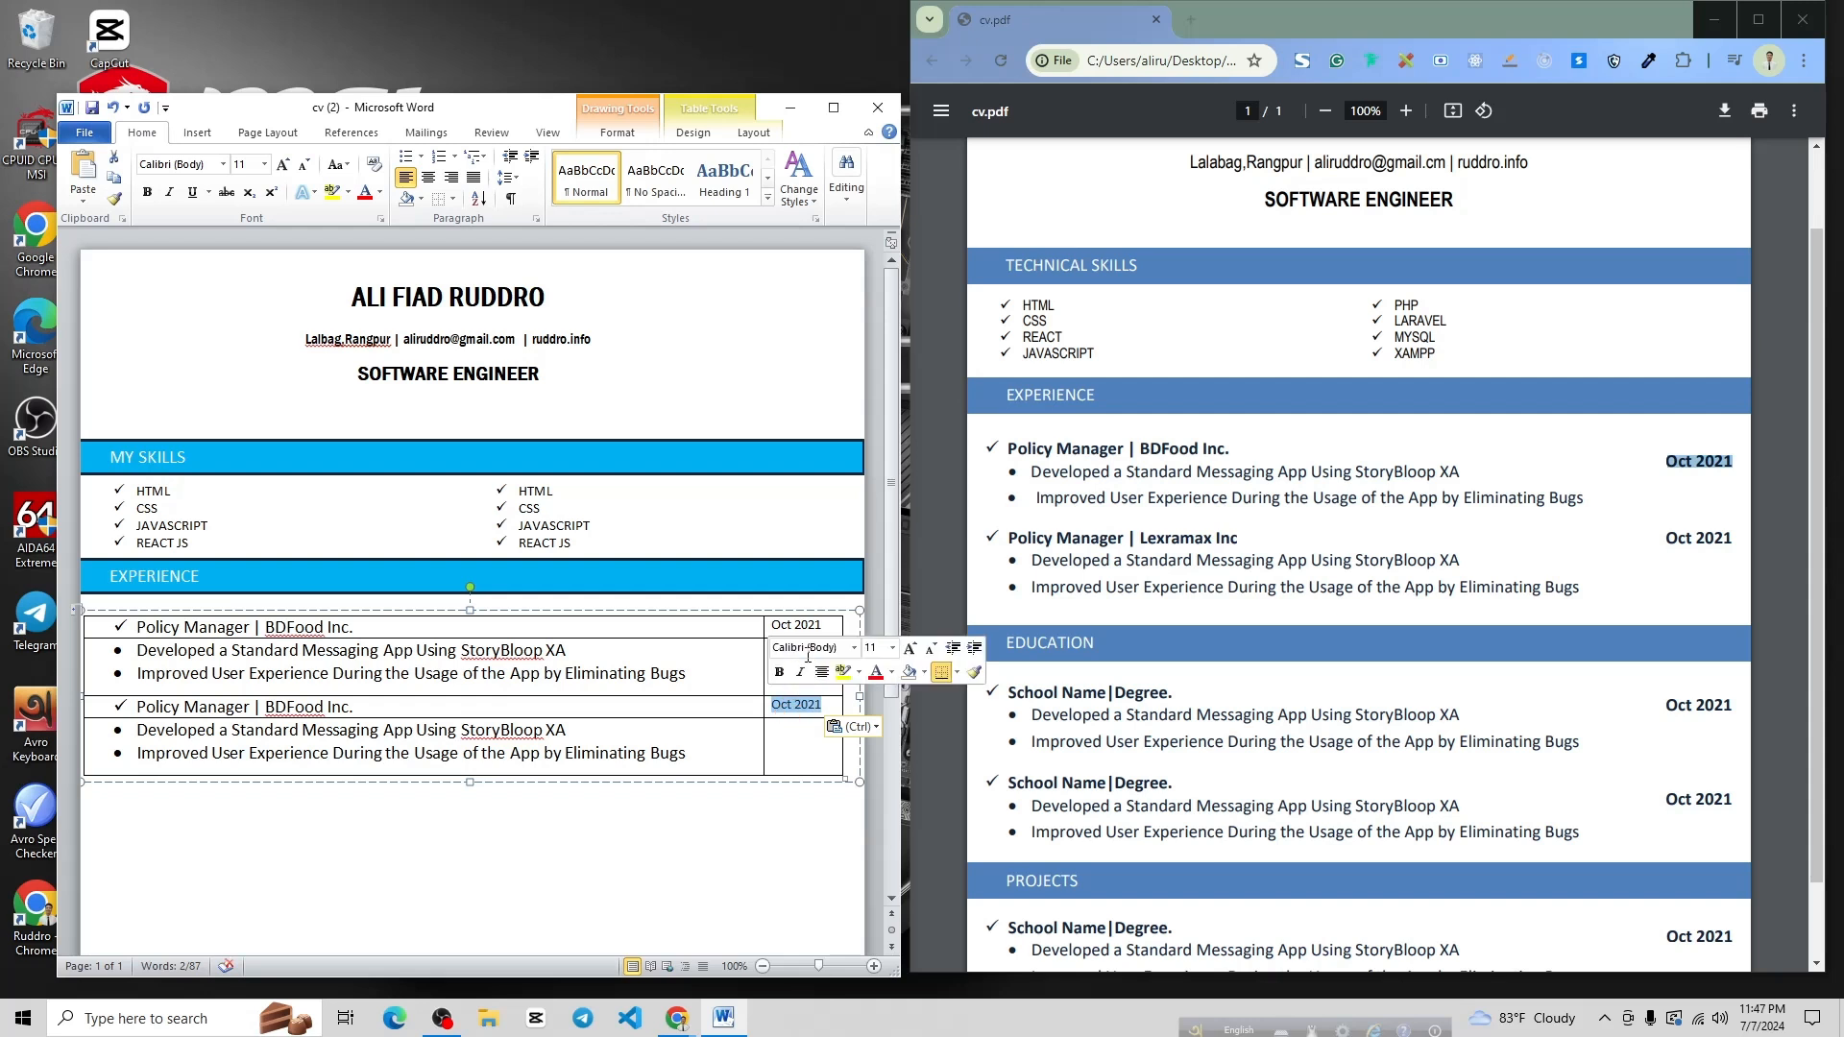
Apply 2.0 line spacing to both BDFood title rows and lengthen the Experience text box
drag(824, 626, 769, 625)
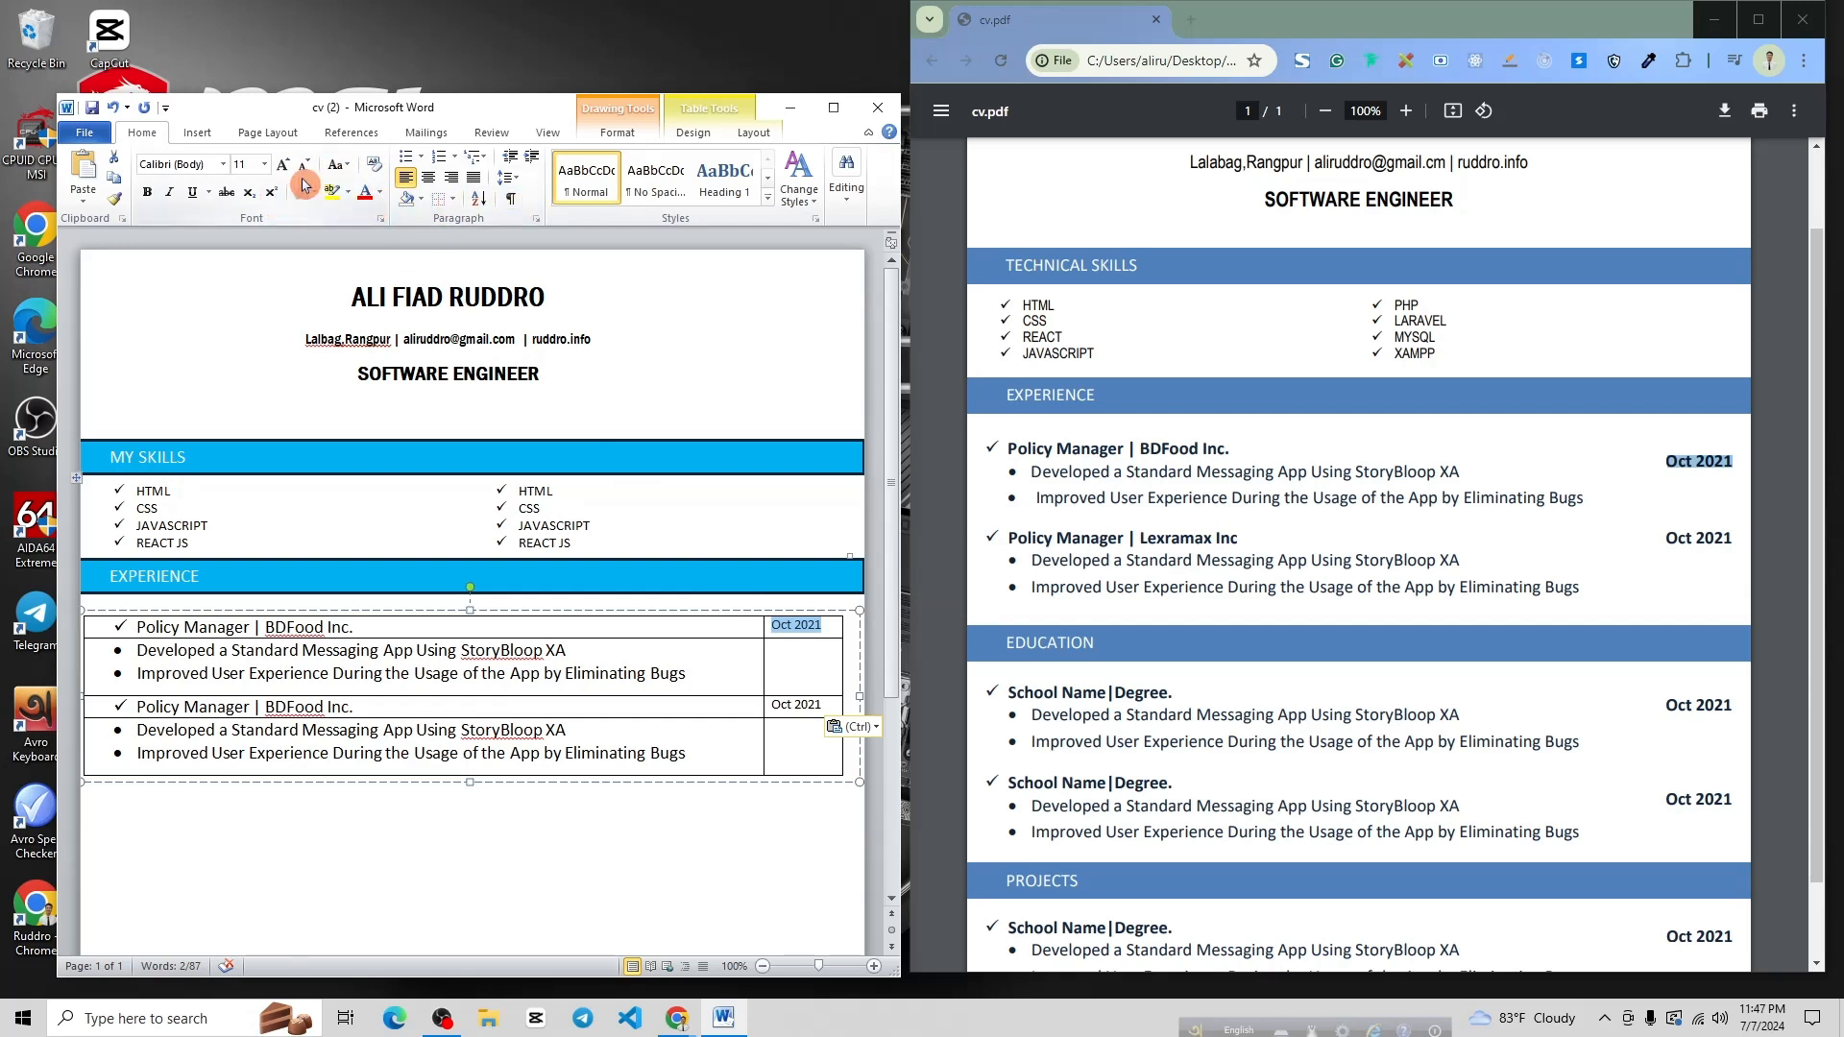
click(513, 186)
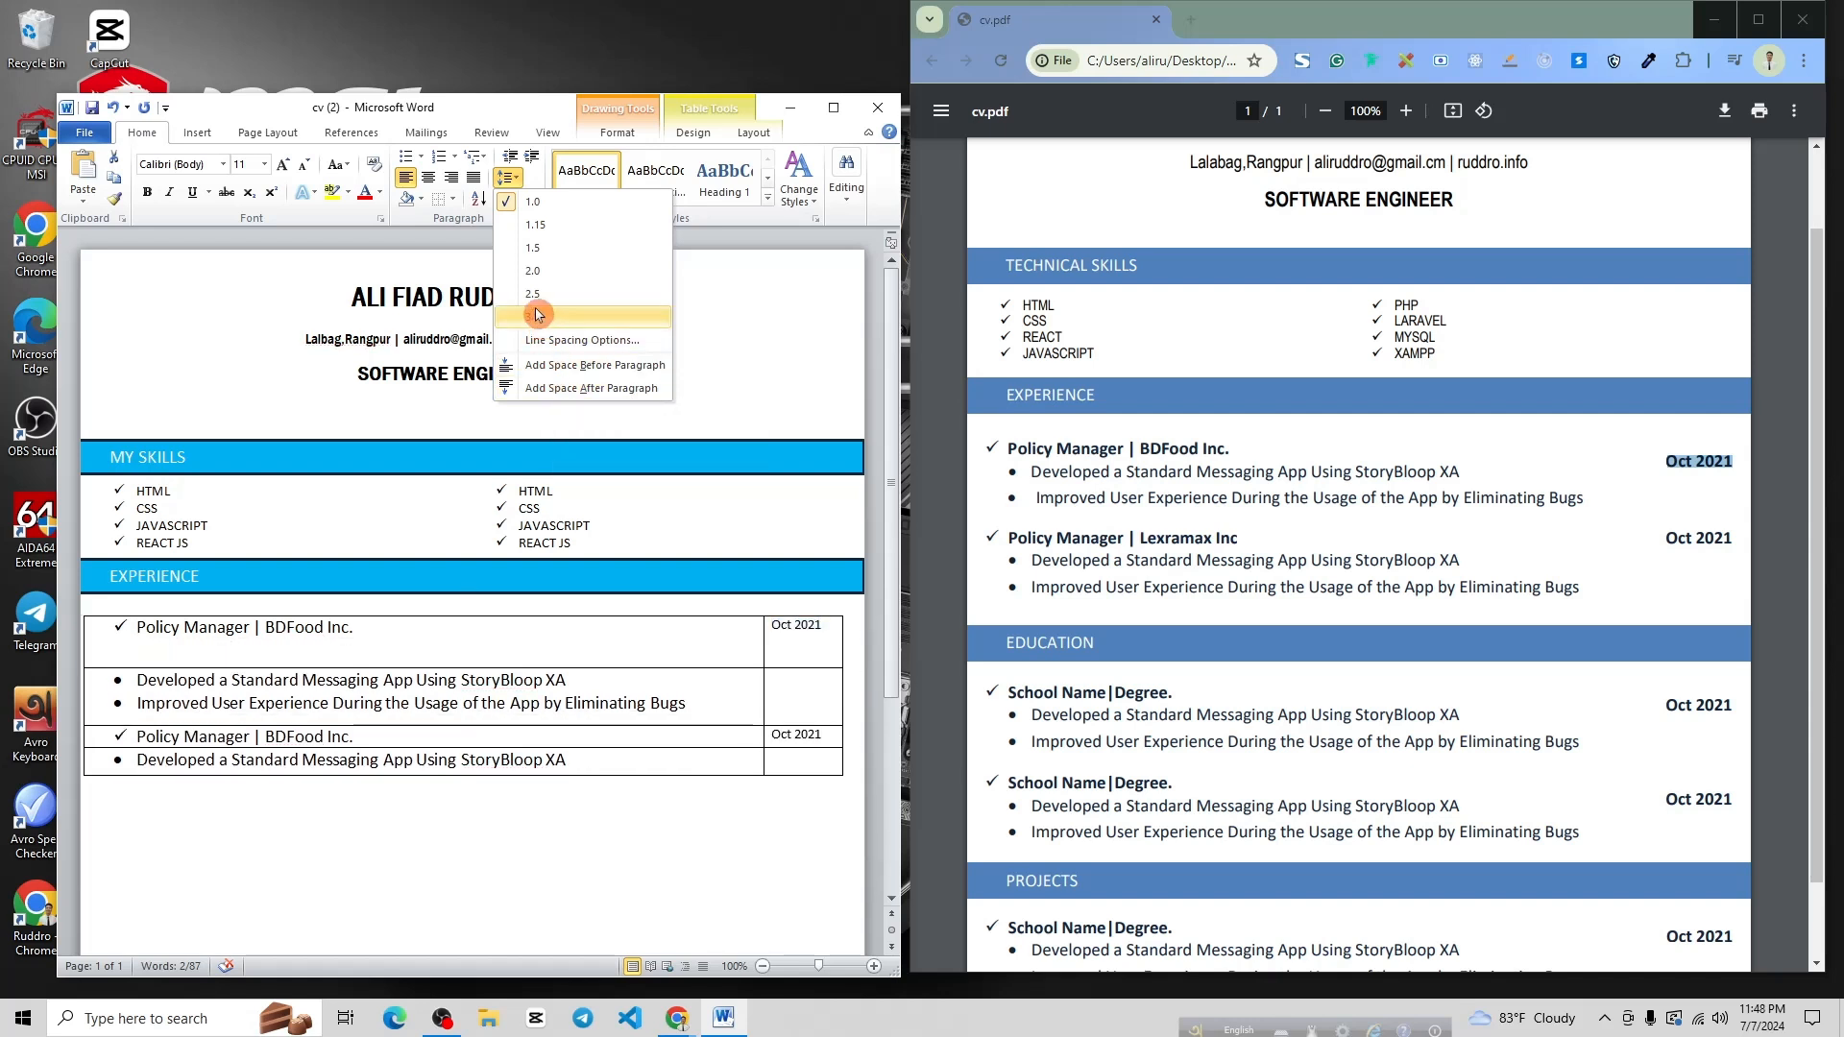
click(535, 281)
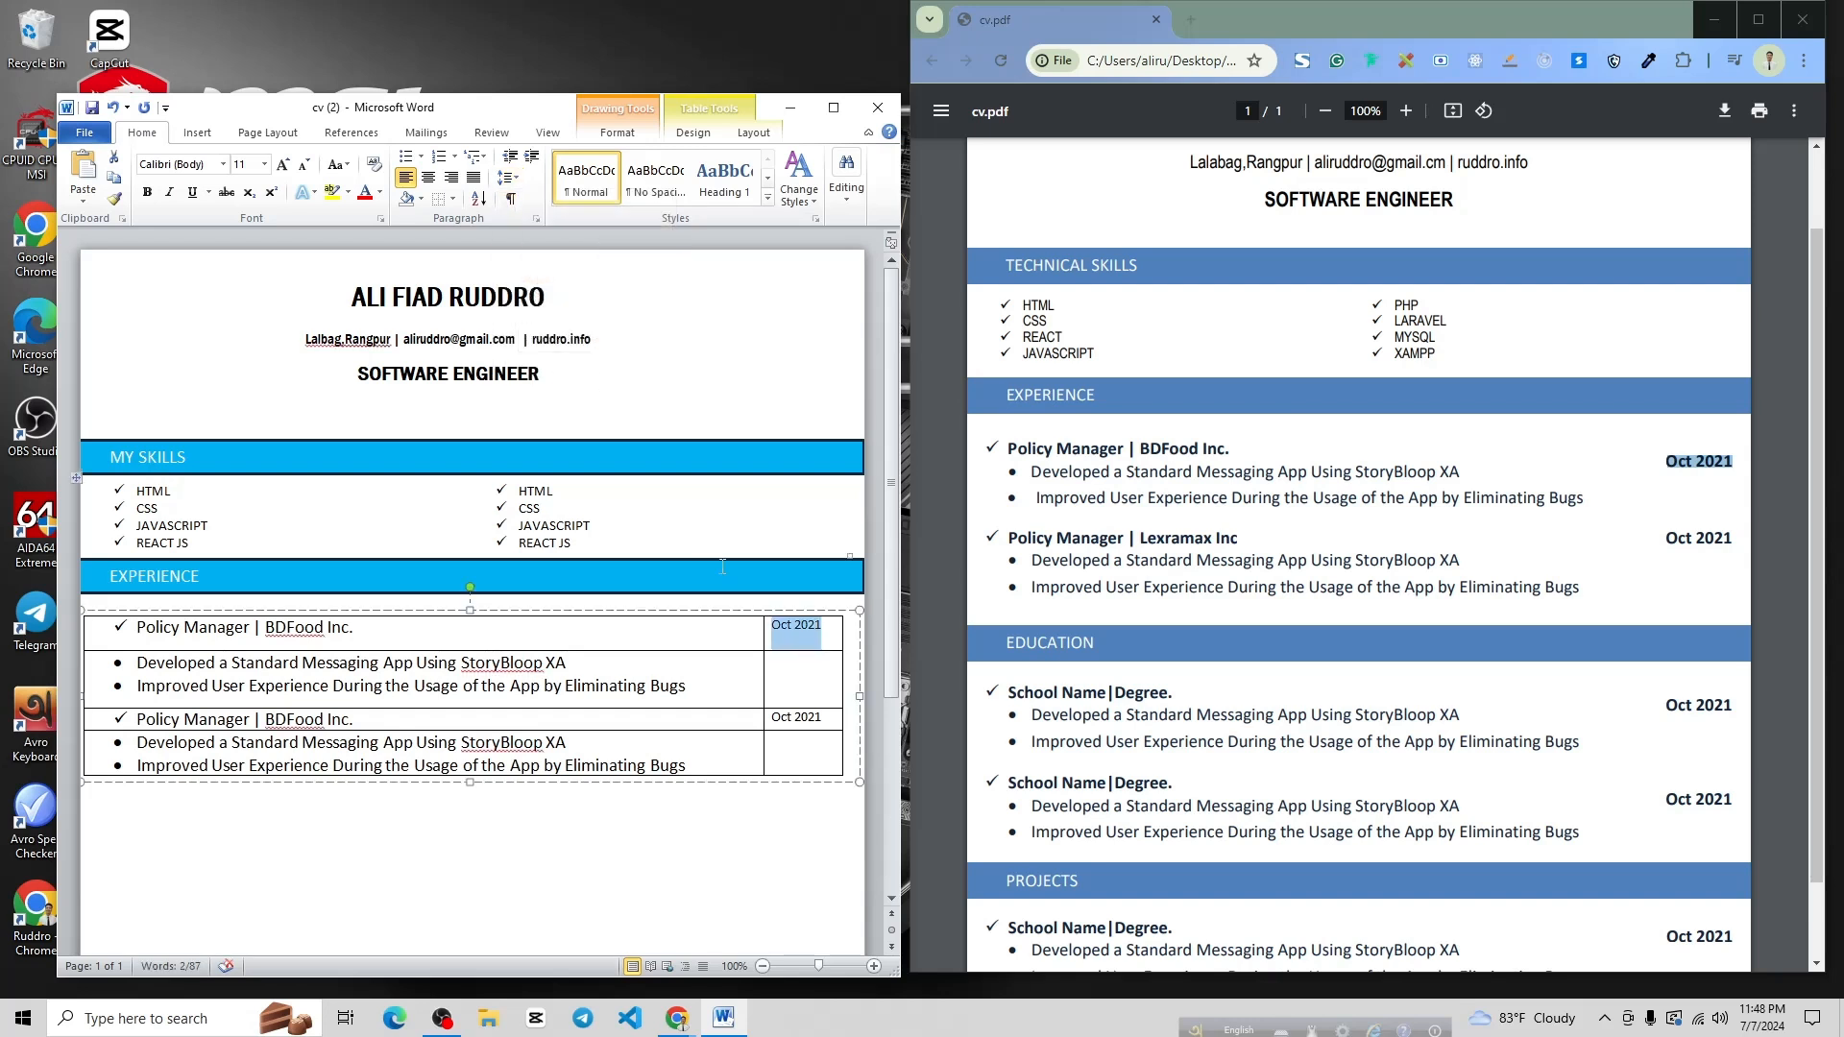
drag(830, 722, 758, 720)
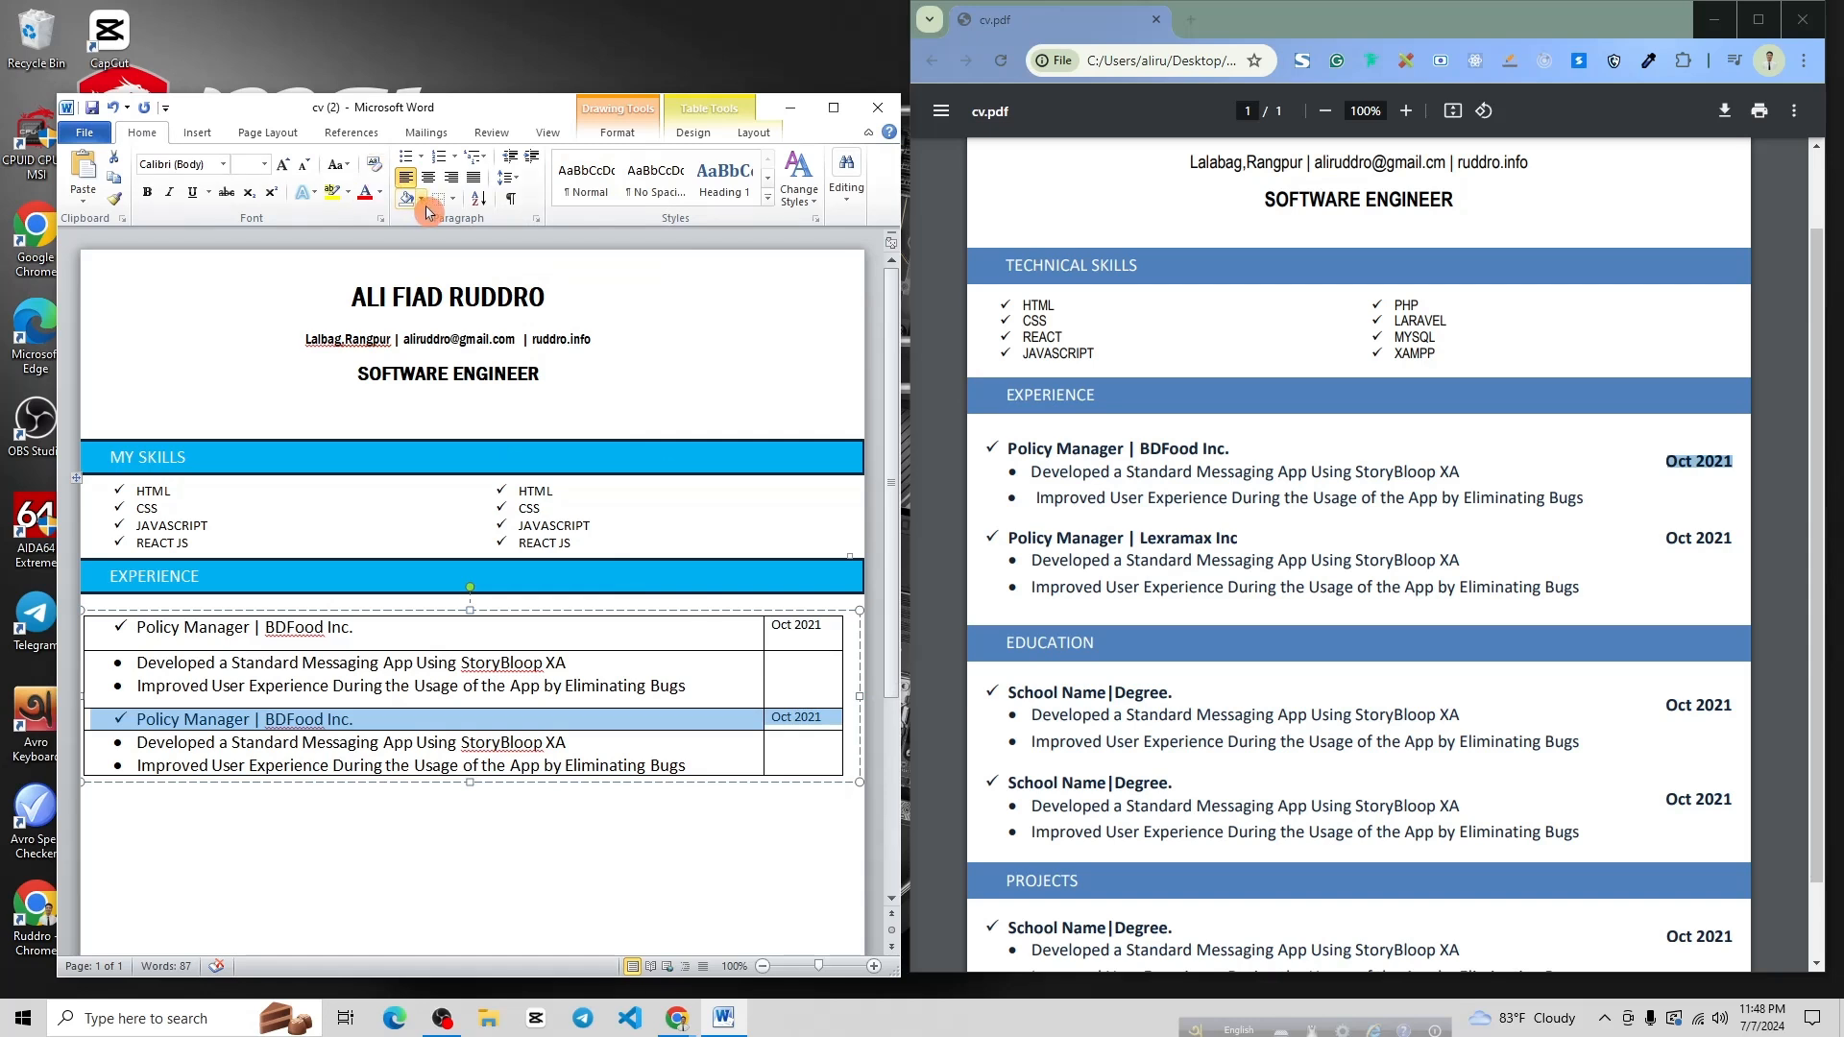
click(519, 185)
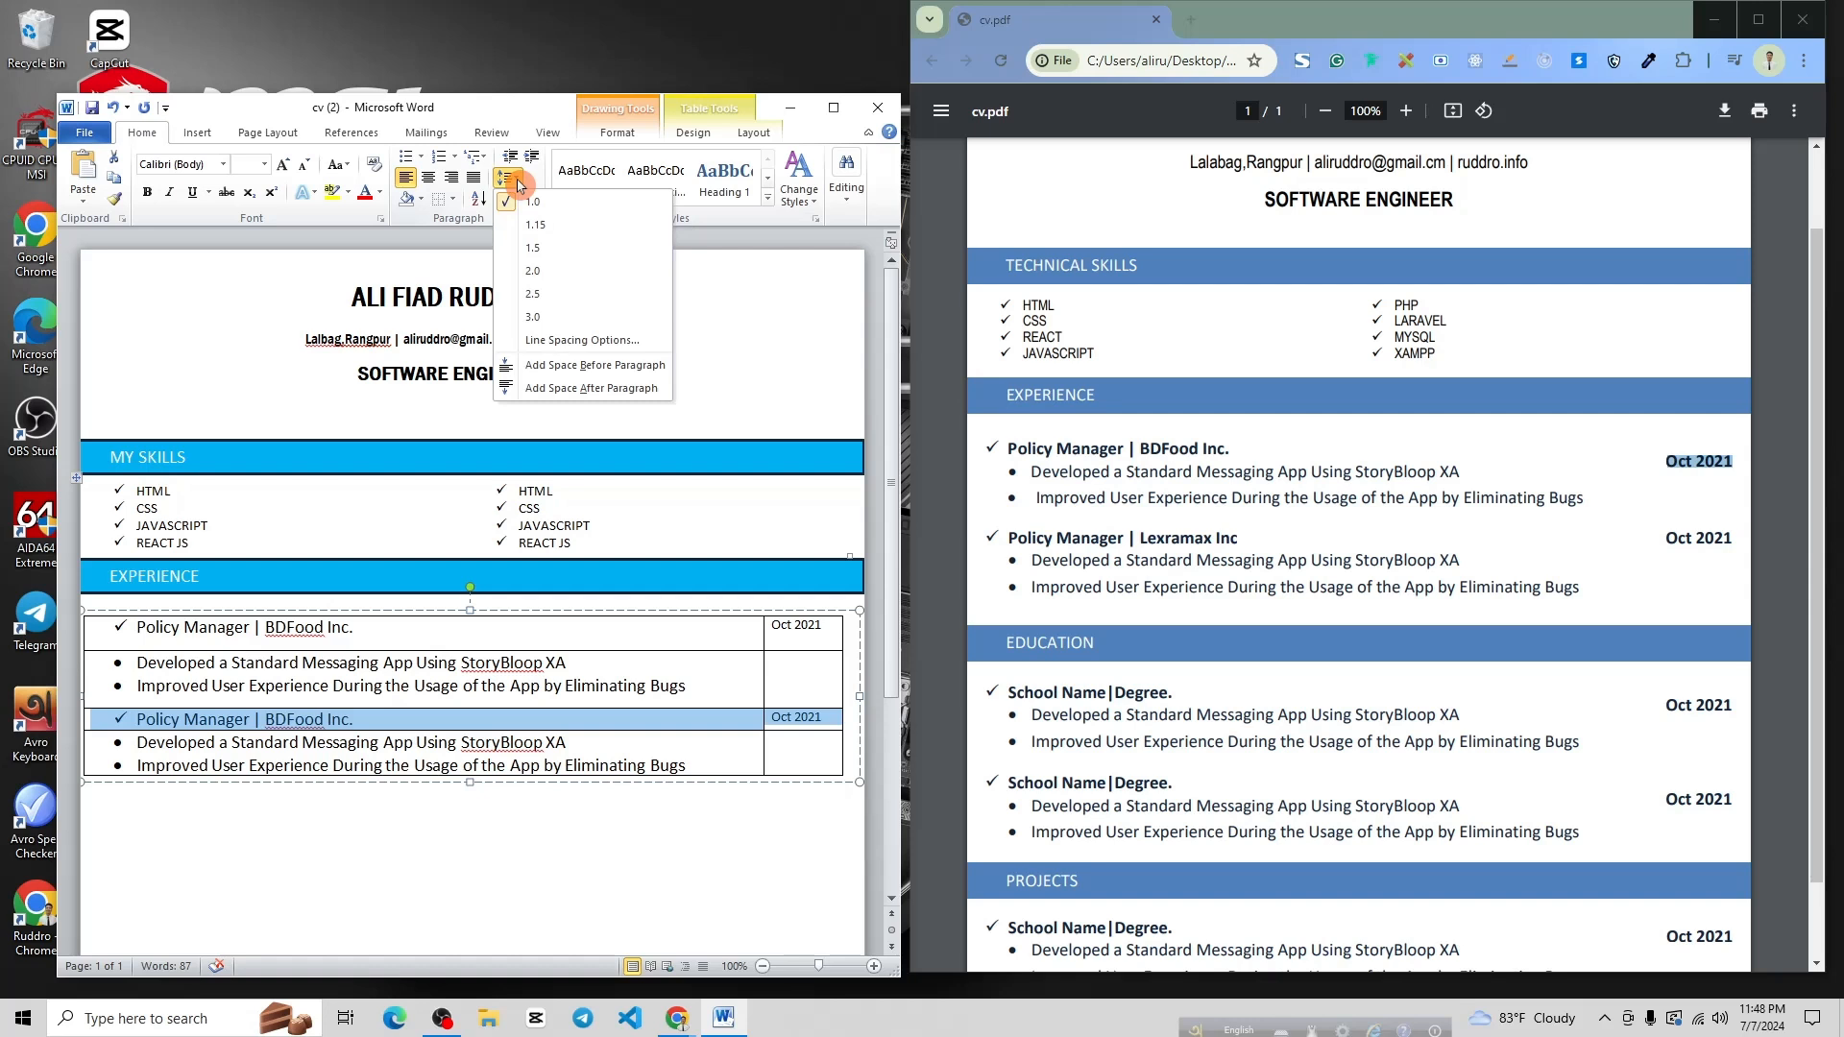
click(543, 278)
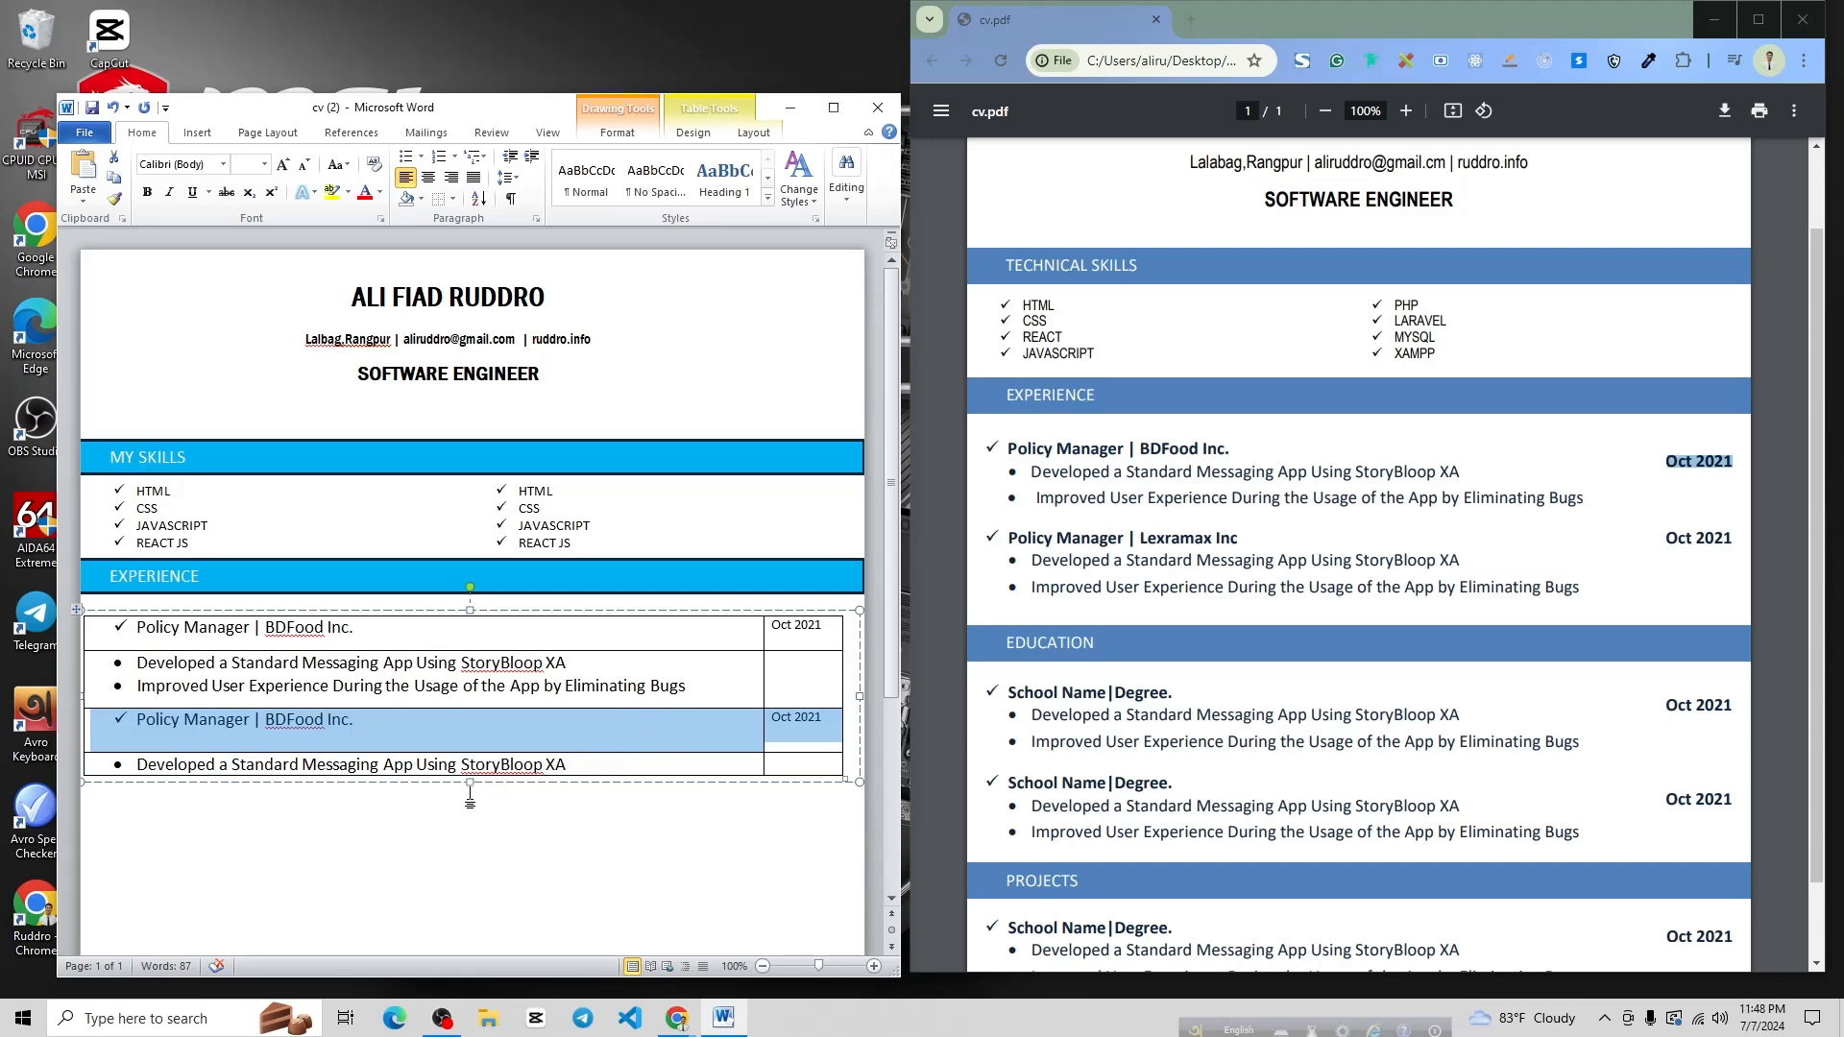
drag(471, 784, 476, 822)
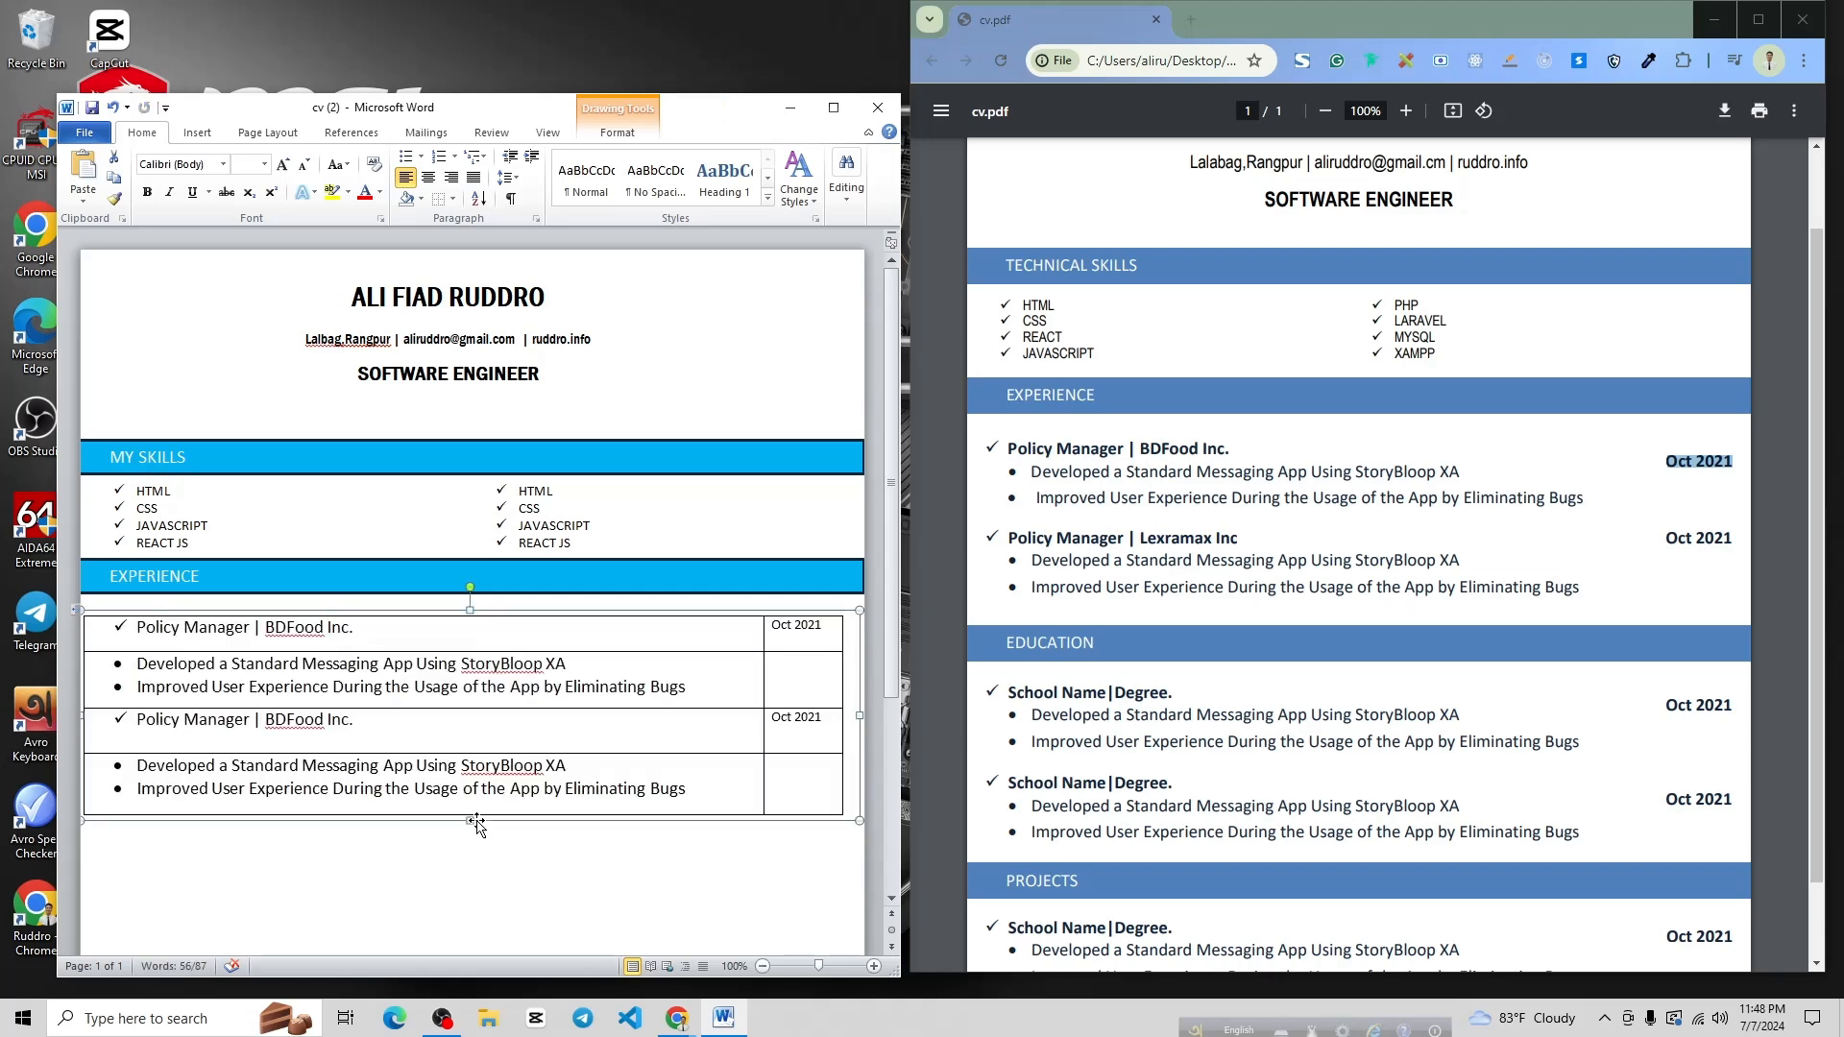
scroll(504, 737, down, 1)
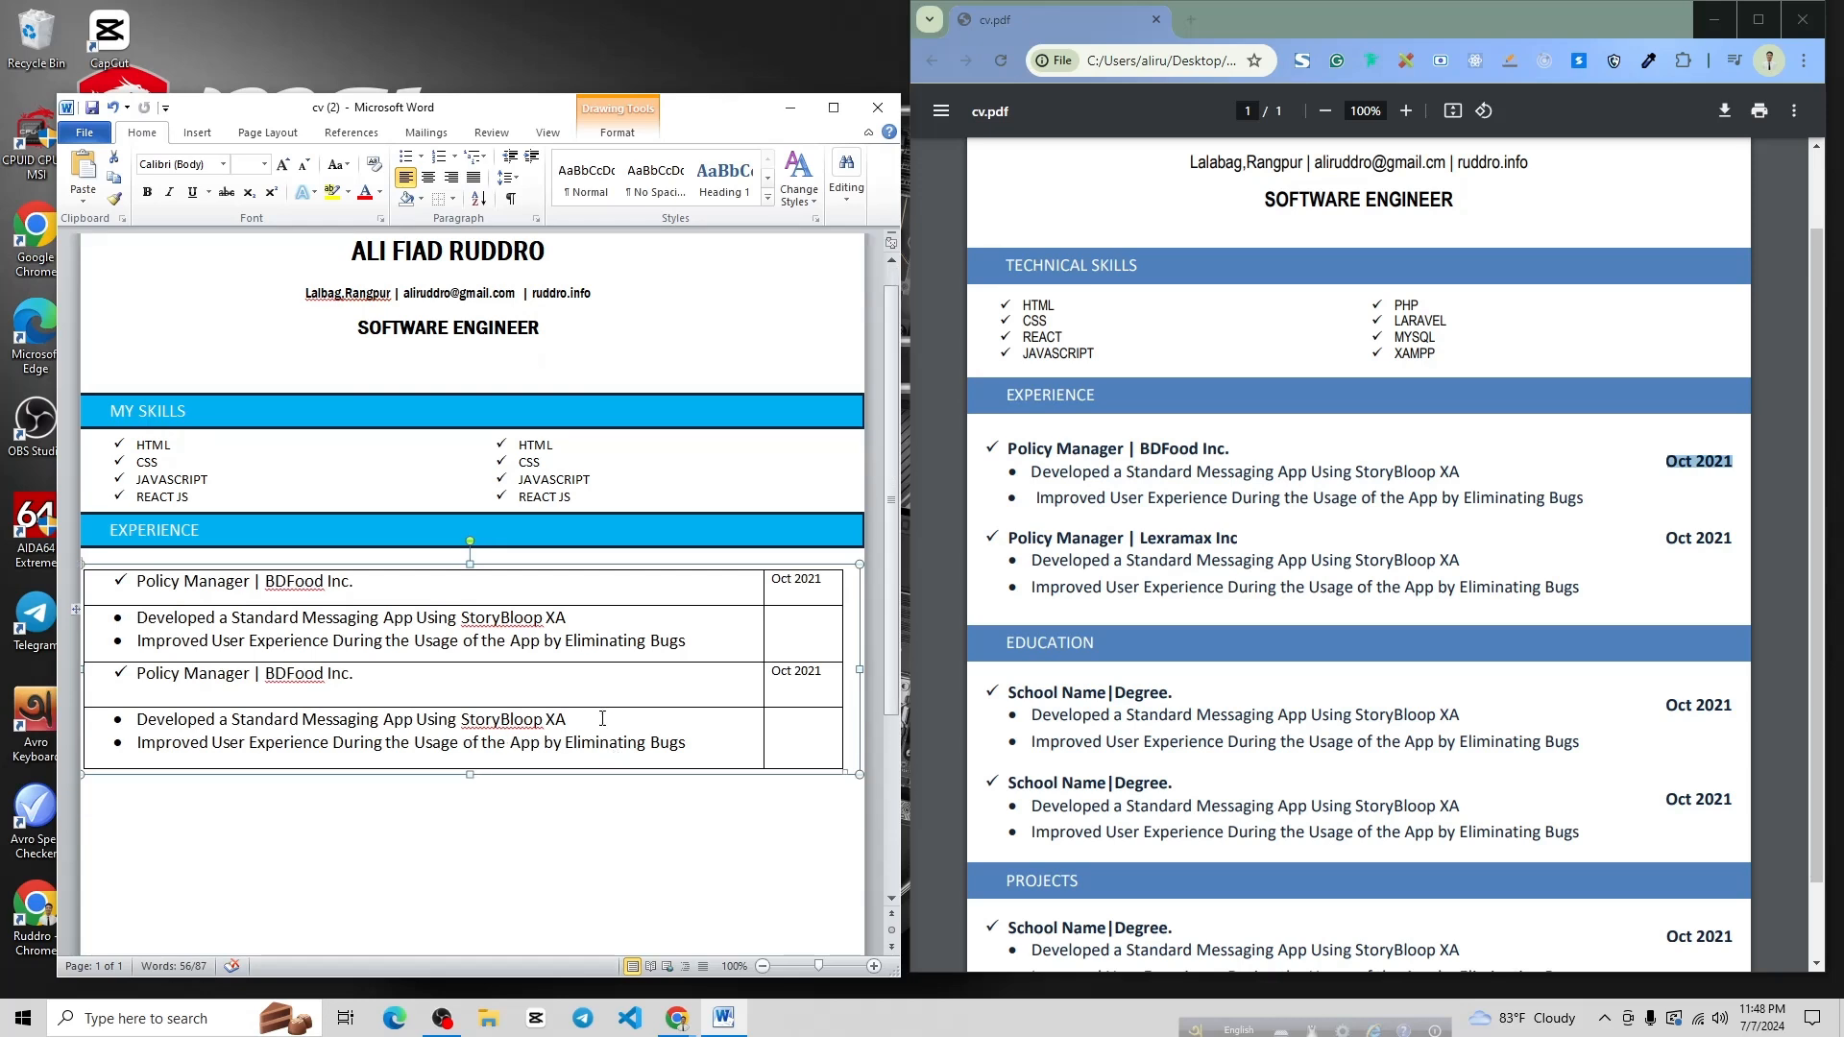
Remove all borders from the experience table
click(845, 772)
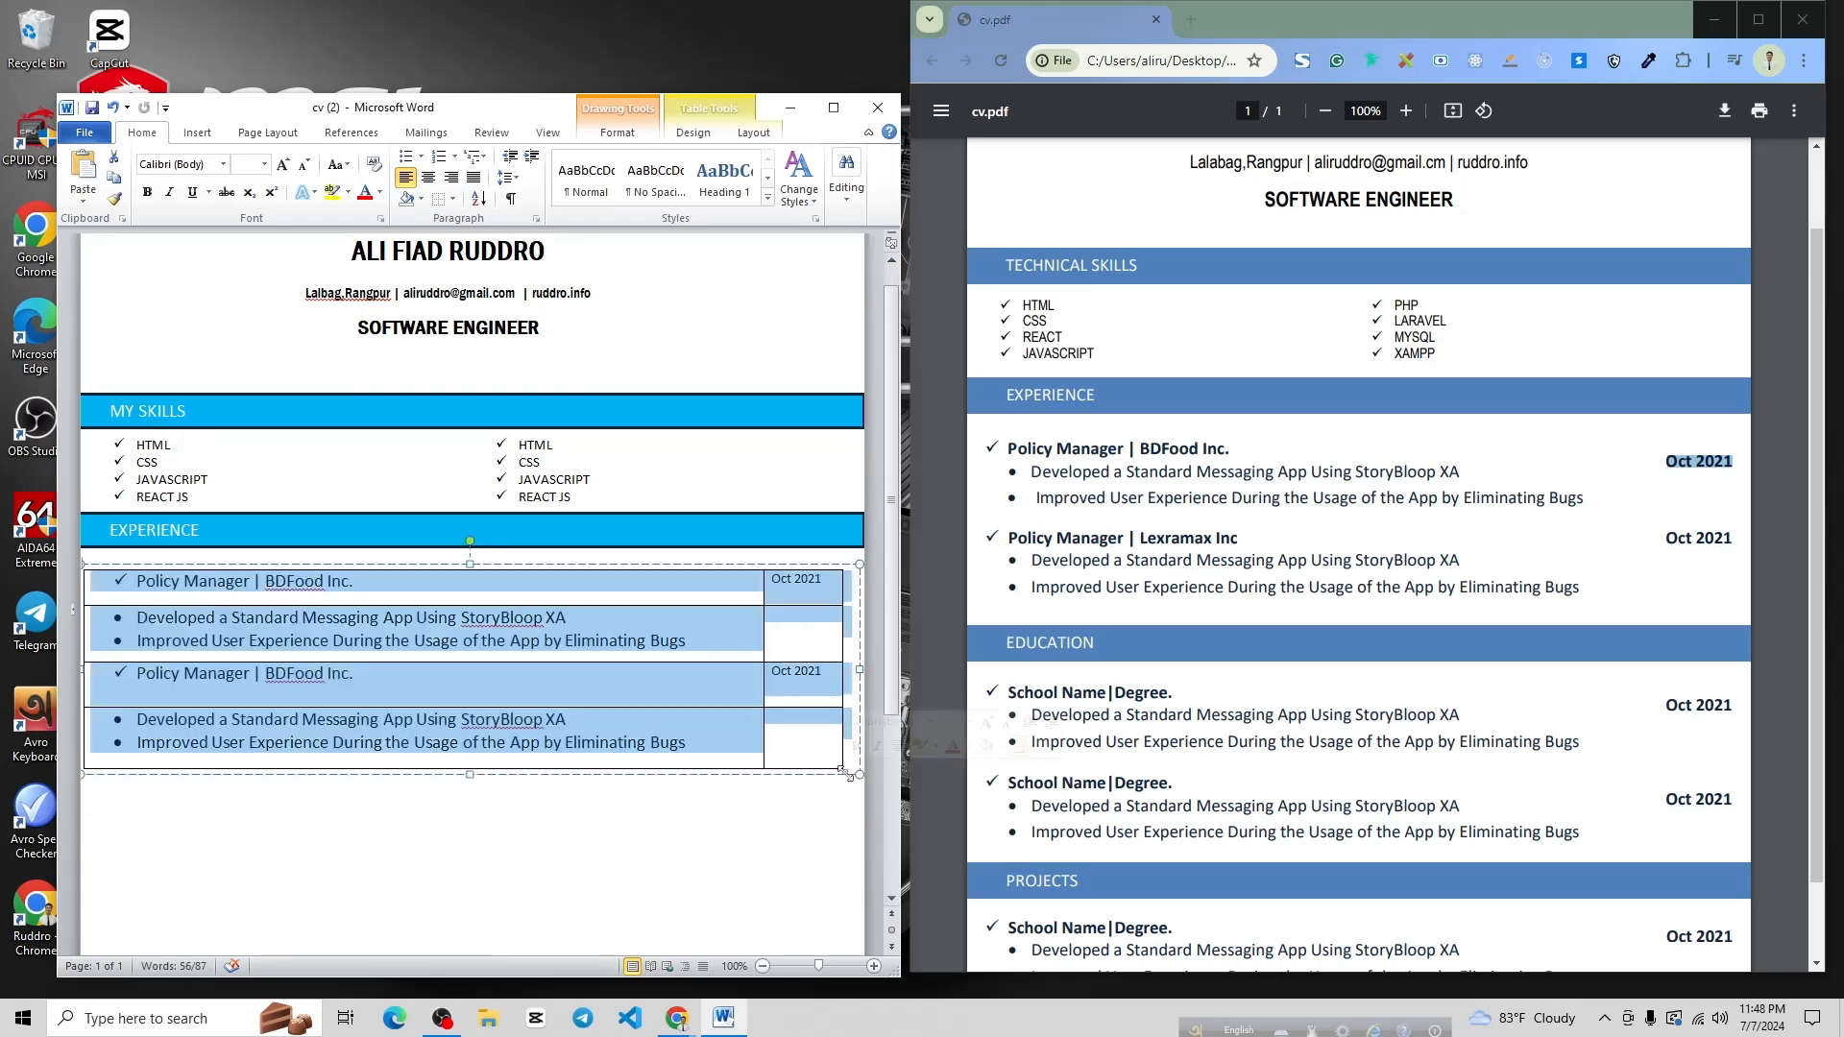
click(453, 199)
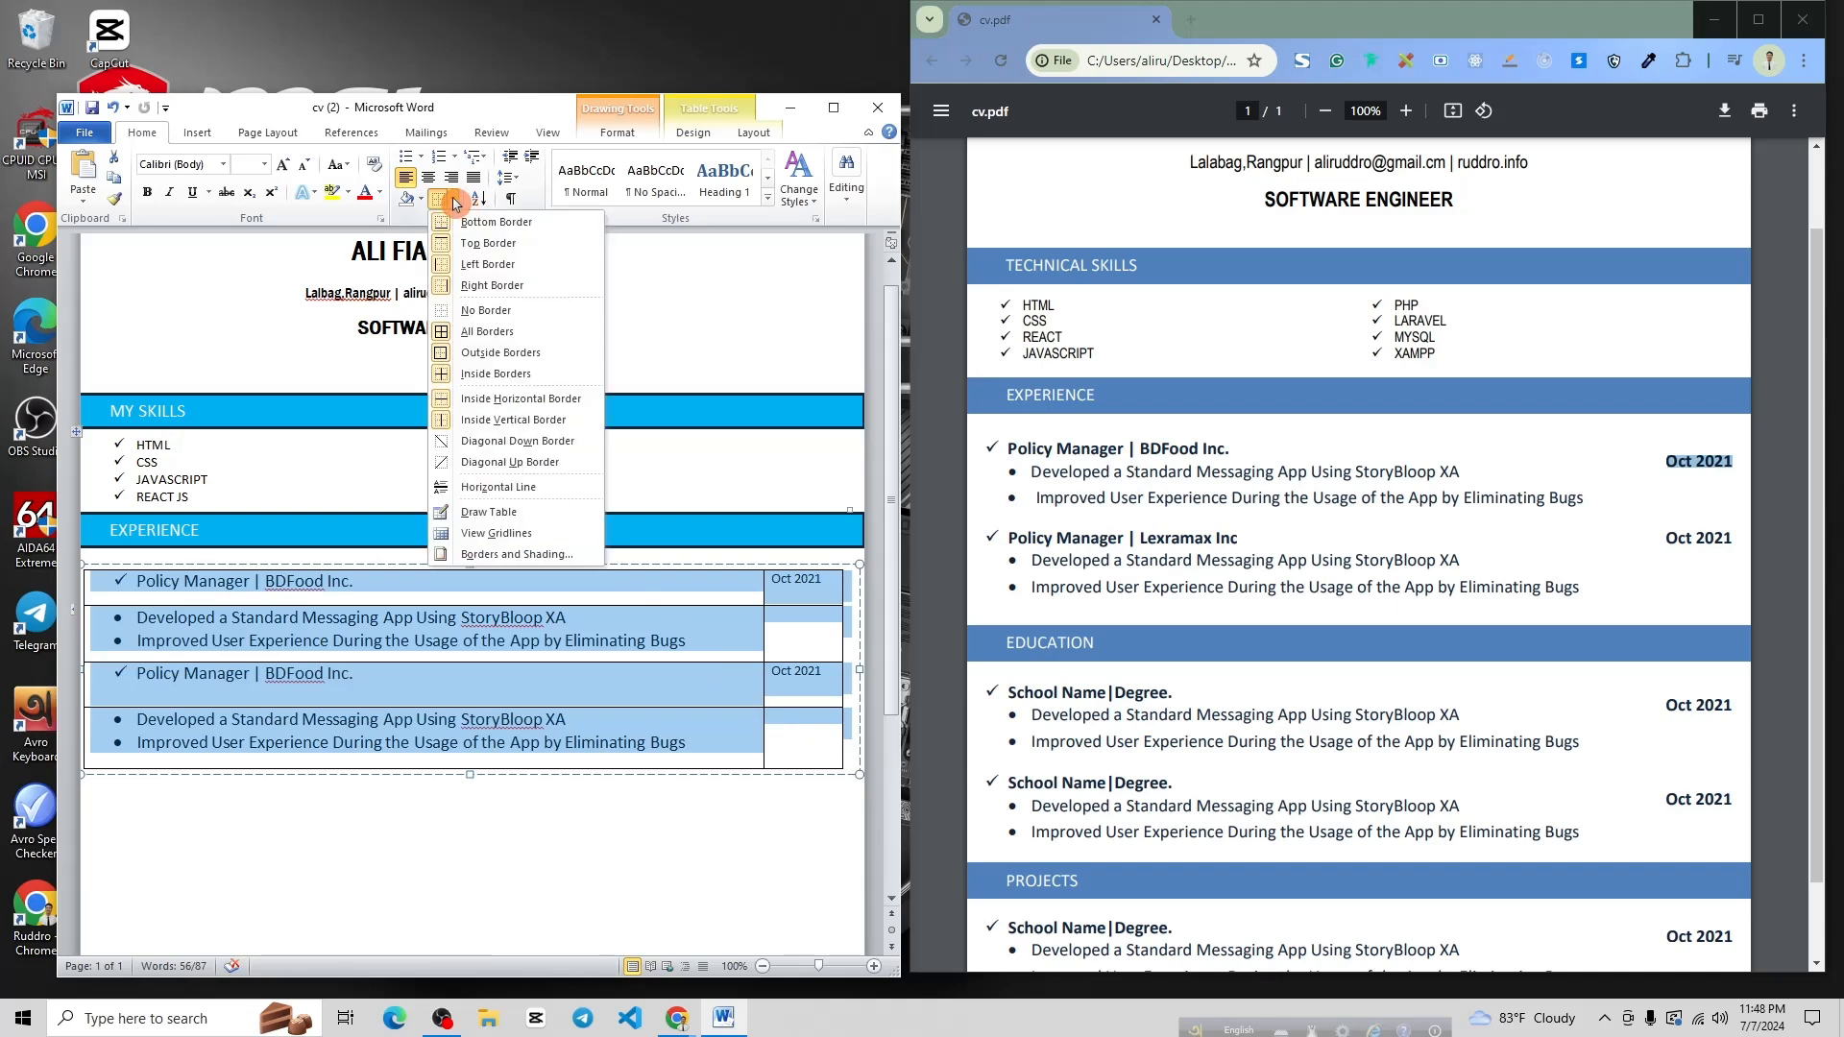
click(475, 317)
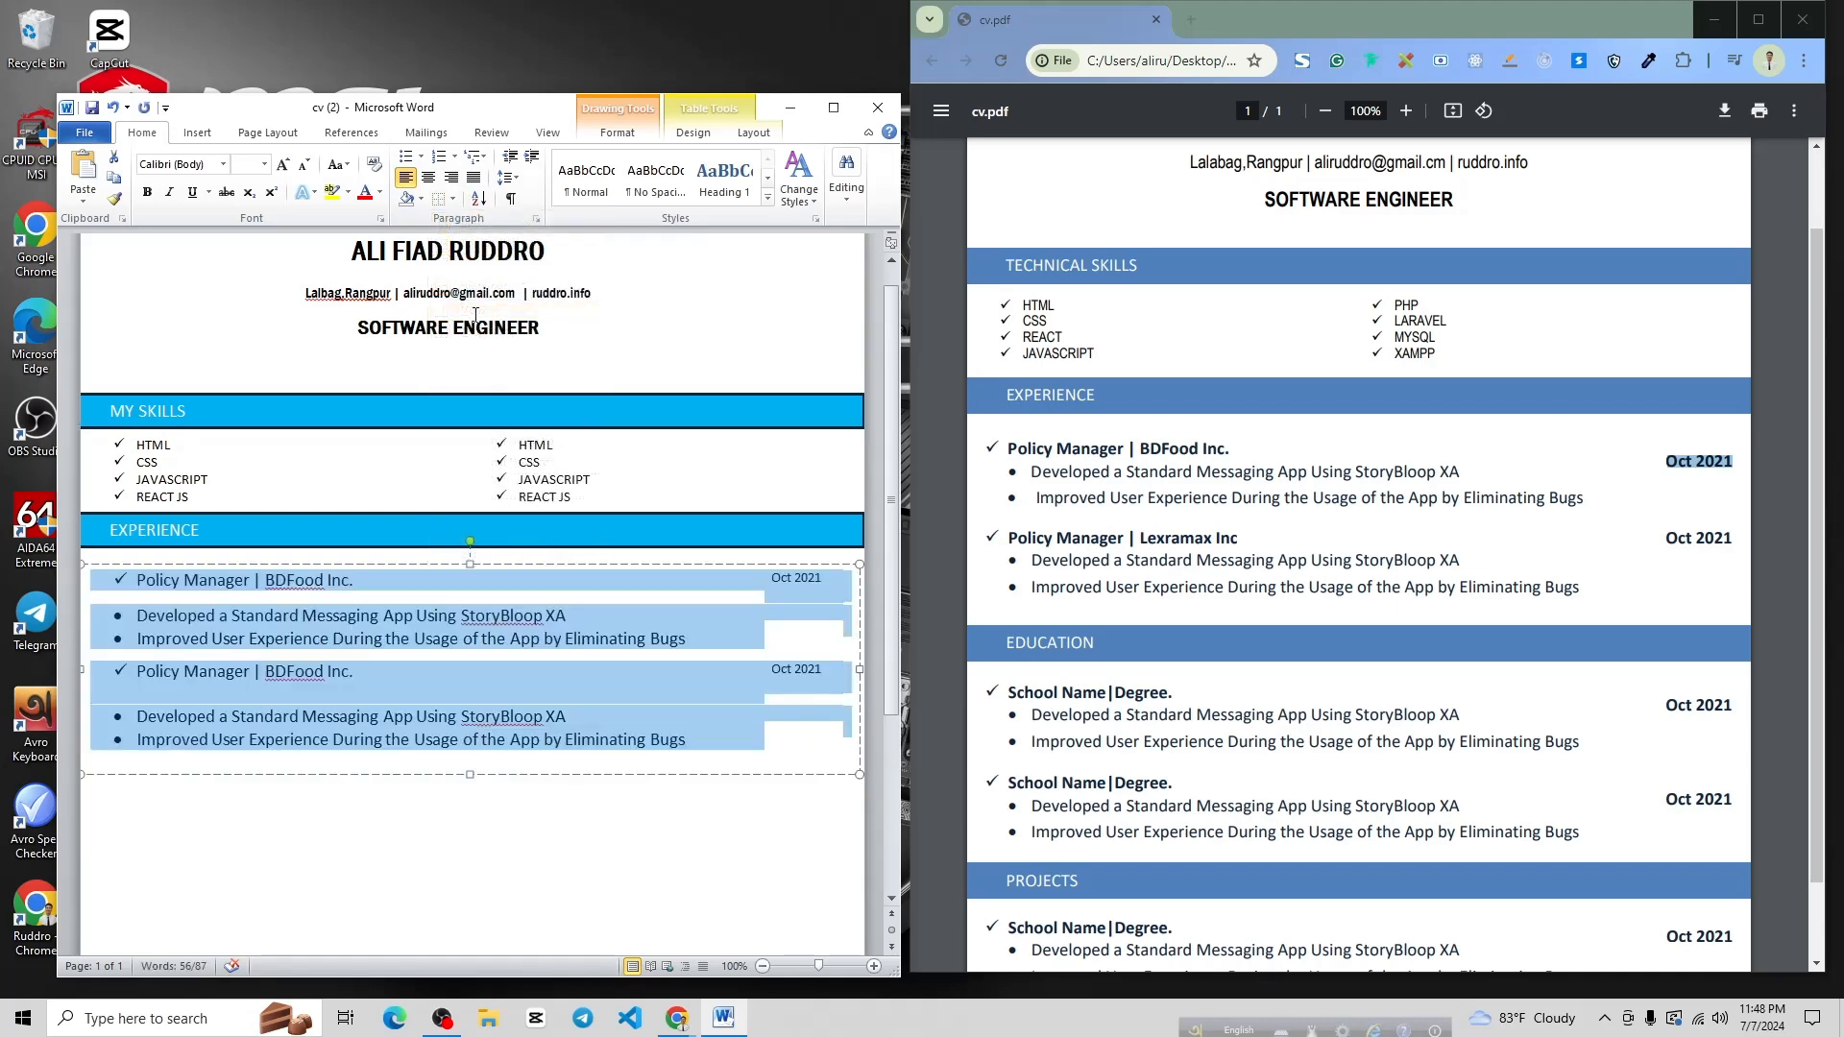
click(735, 729)
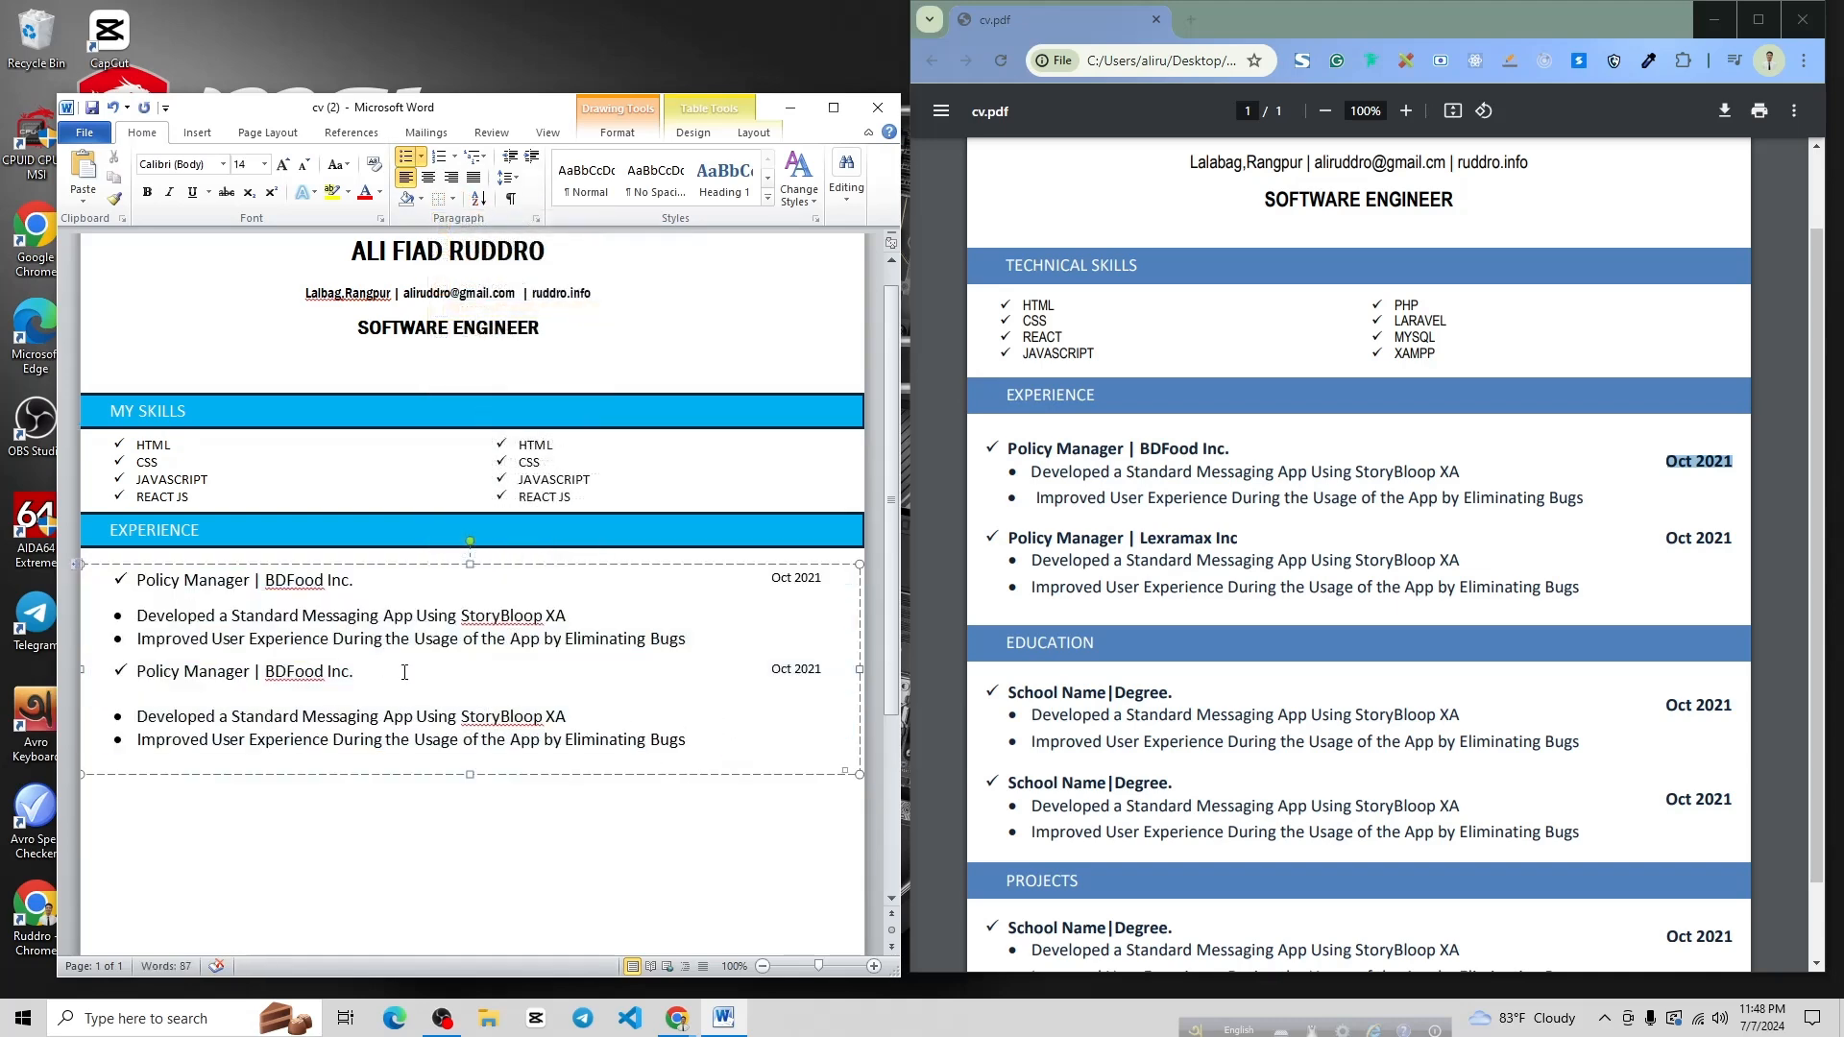
scroll(404, 672, down, 1)
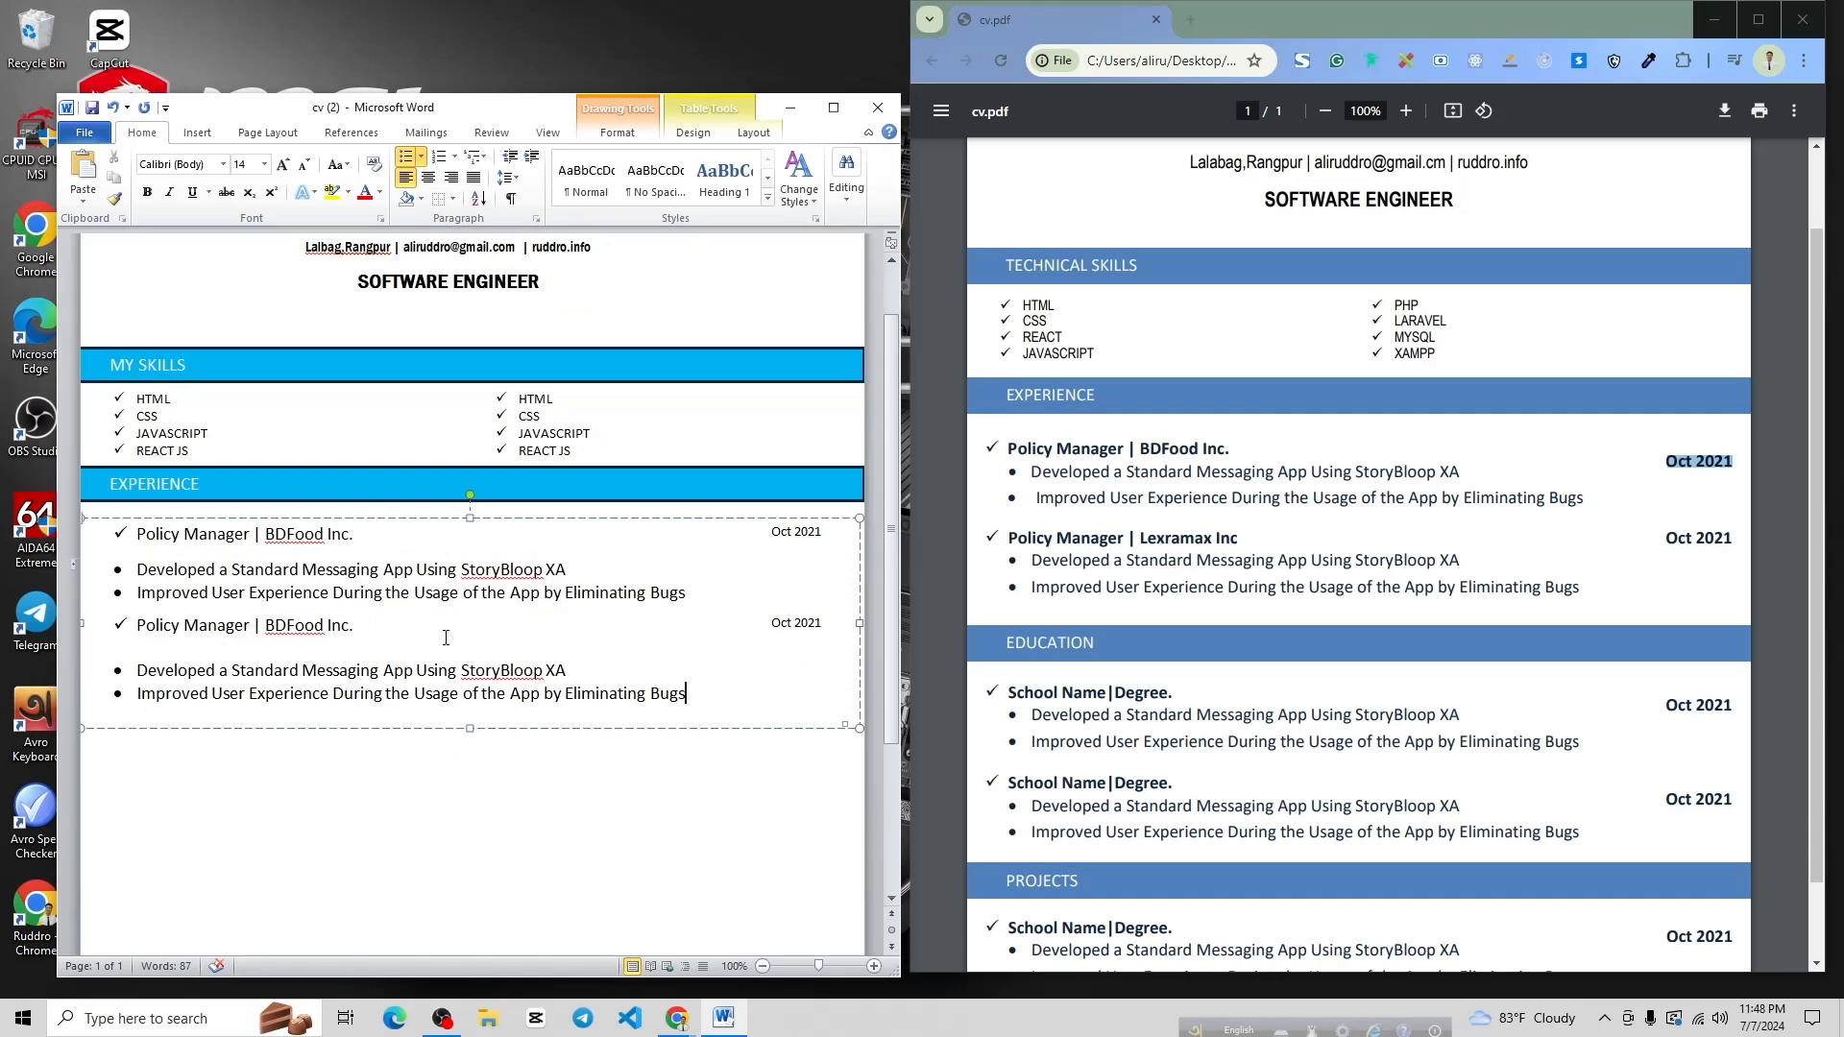
Make both Policy Manager | BDFood Inc. title lines bold
drag(244, 535, 135, 535)
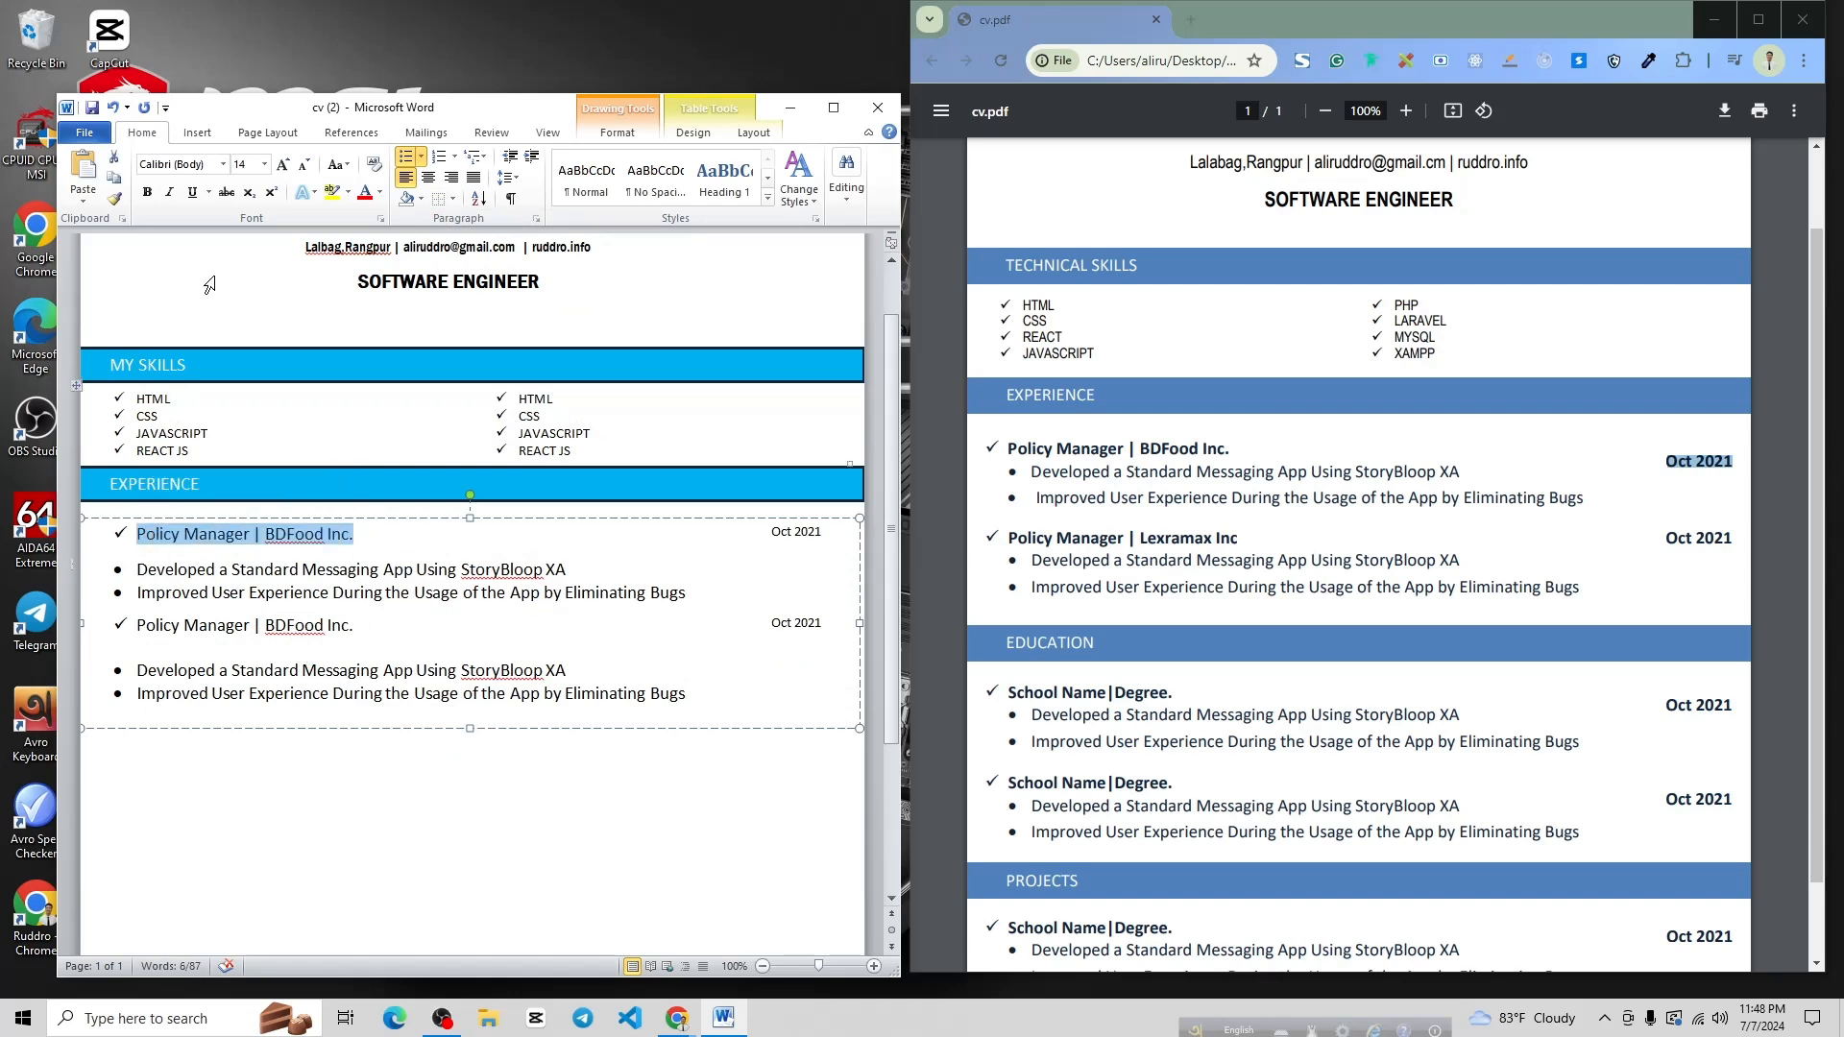
click(149, 197)
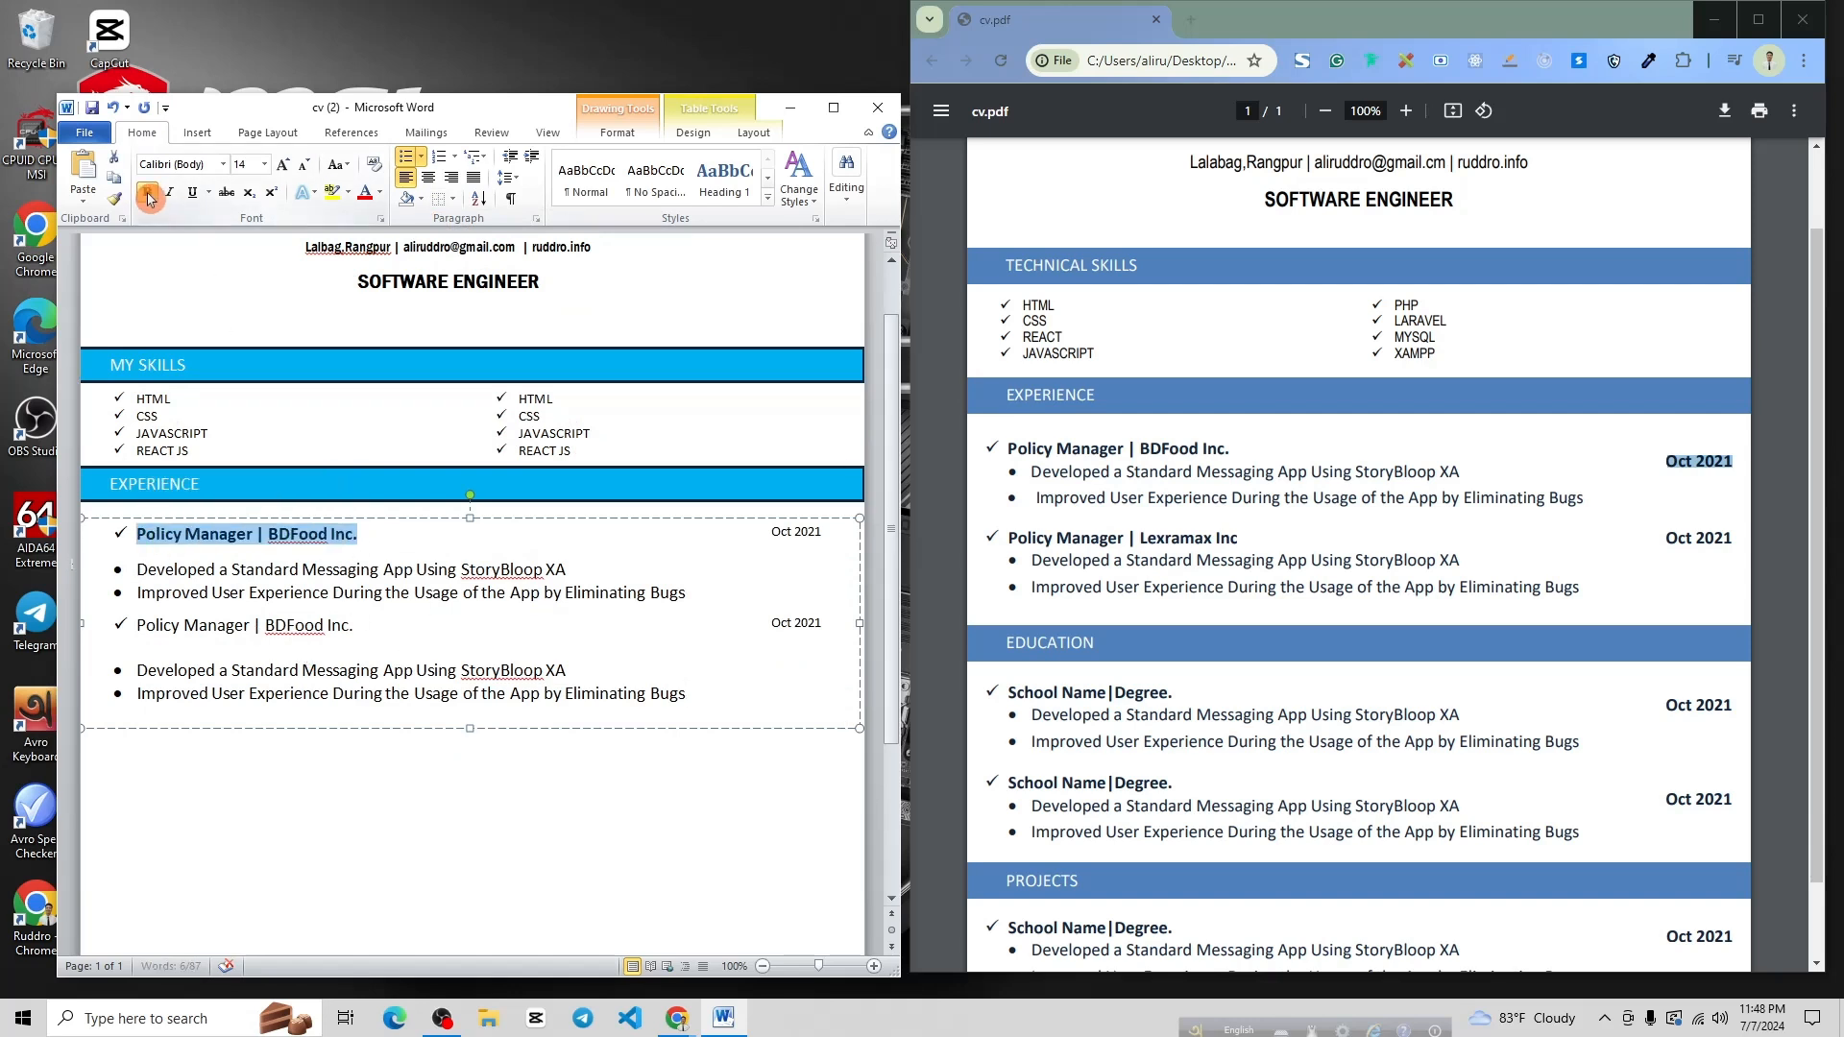
click(375, 624)
drag(375, 625, 137, 626)
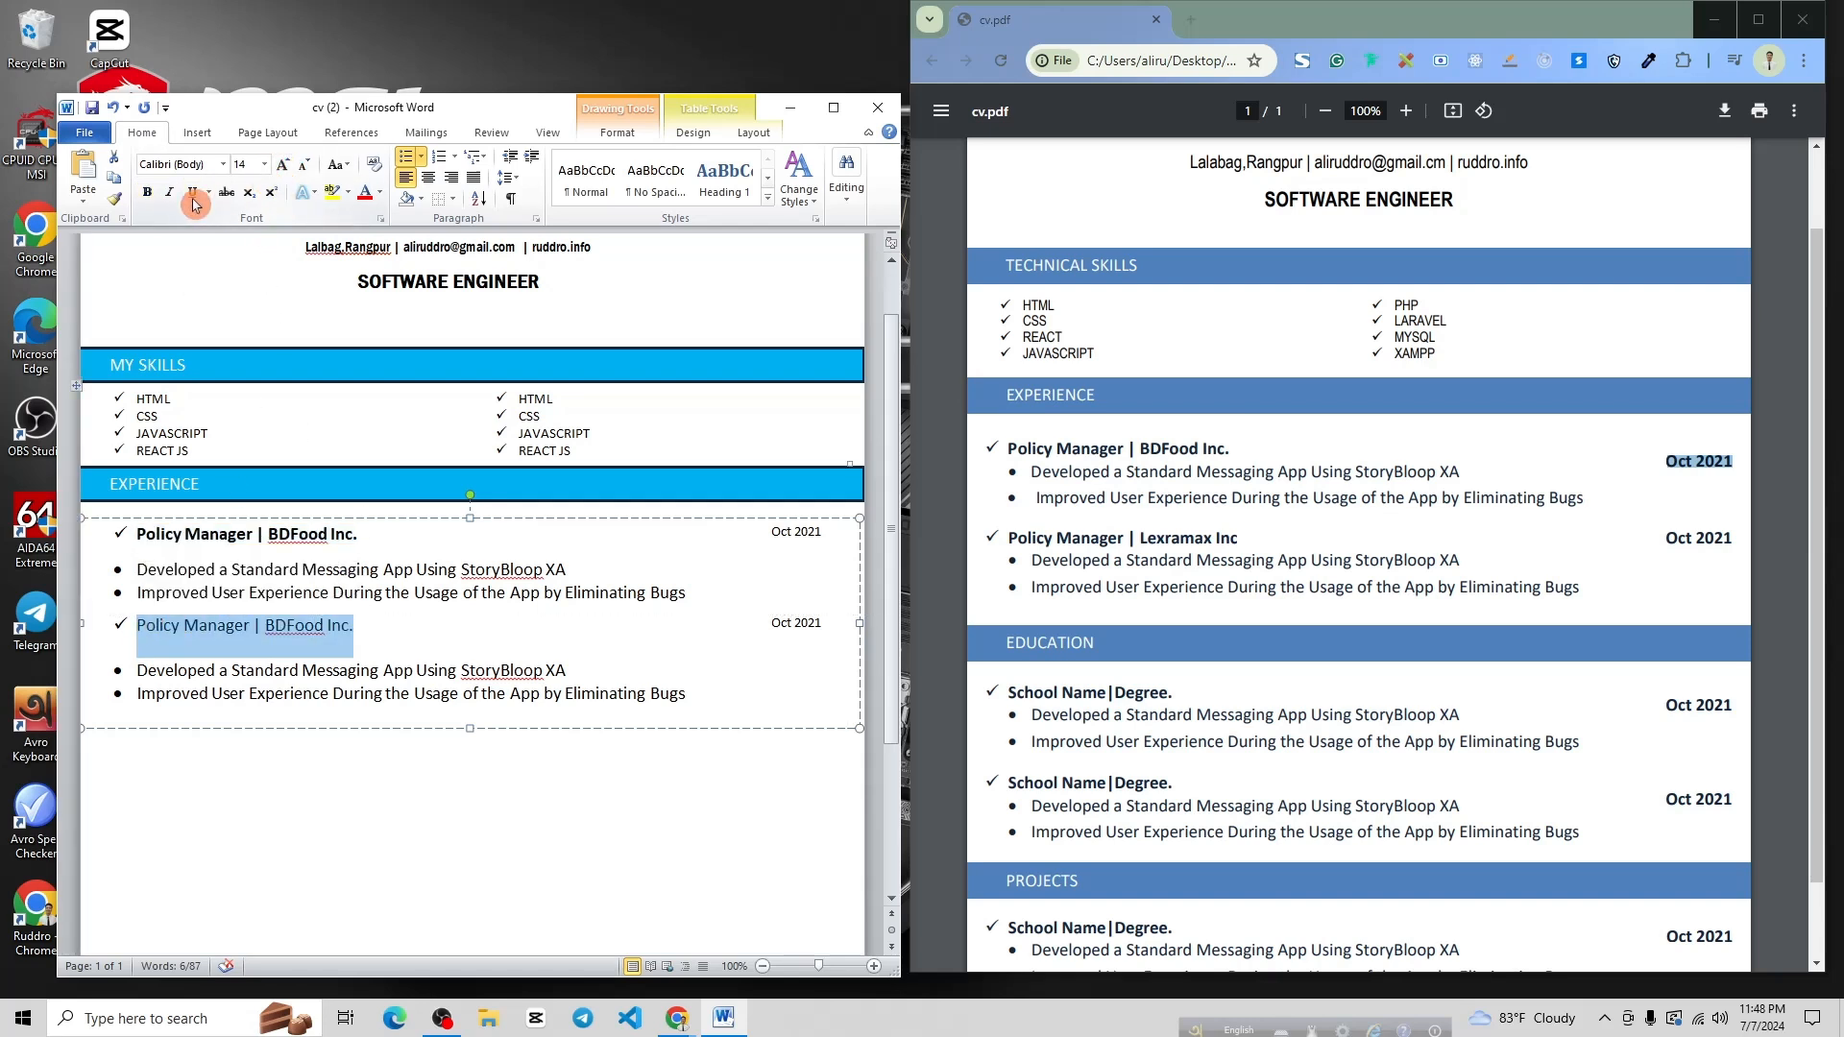
click(147, 192)
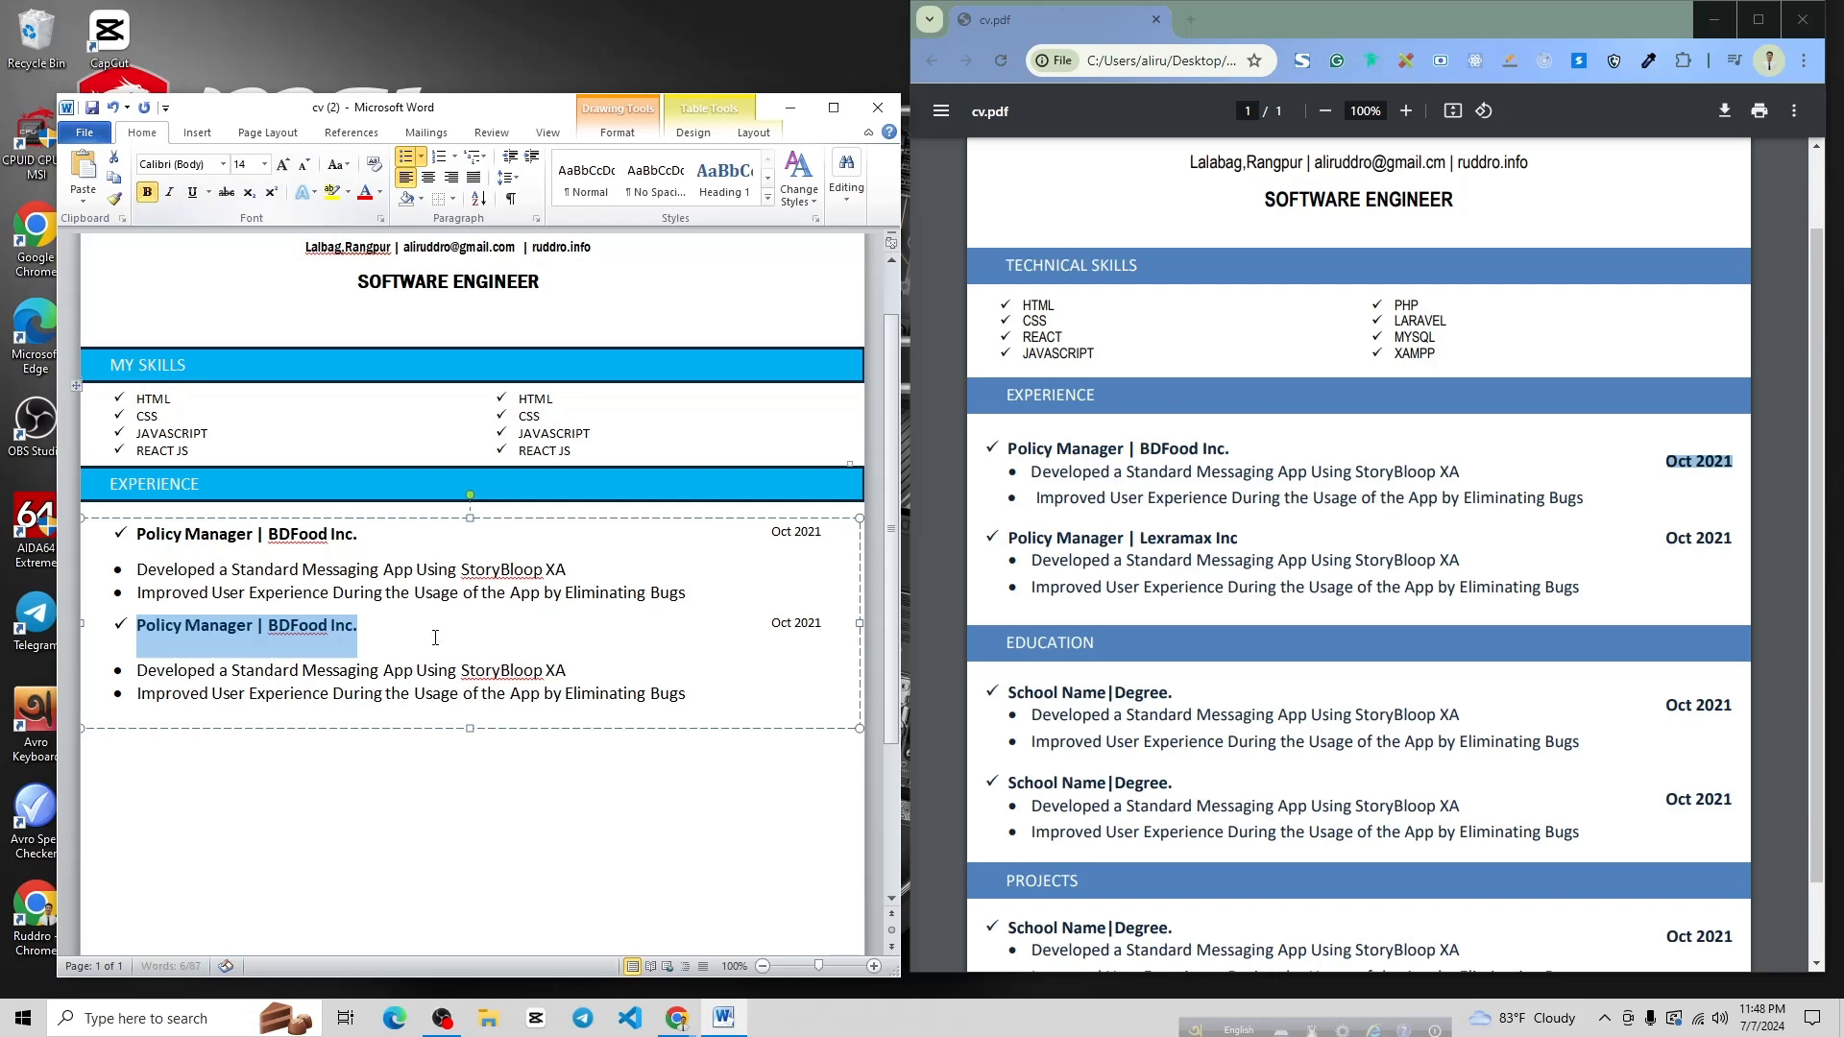
click(197, 195)
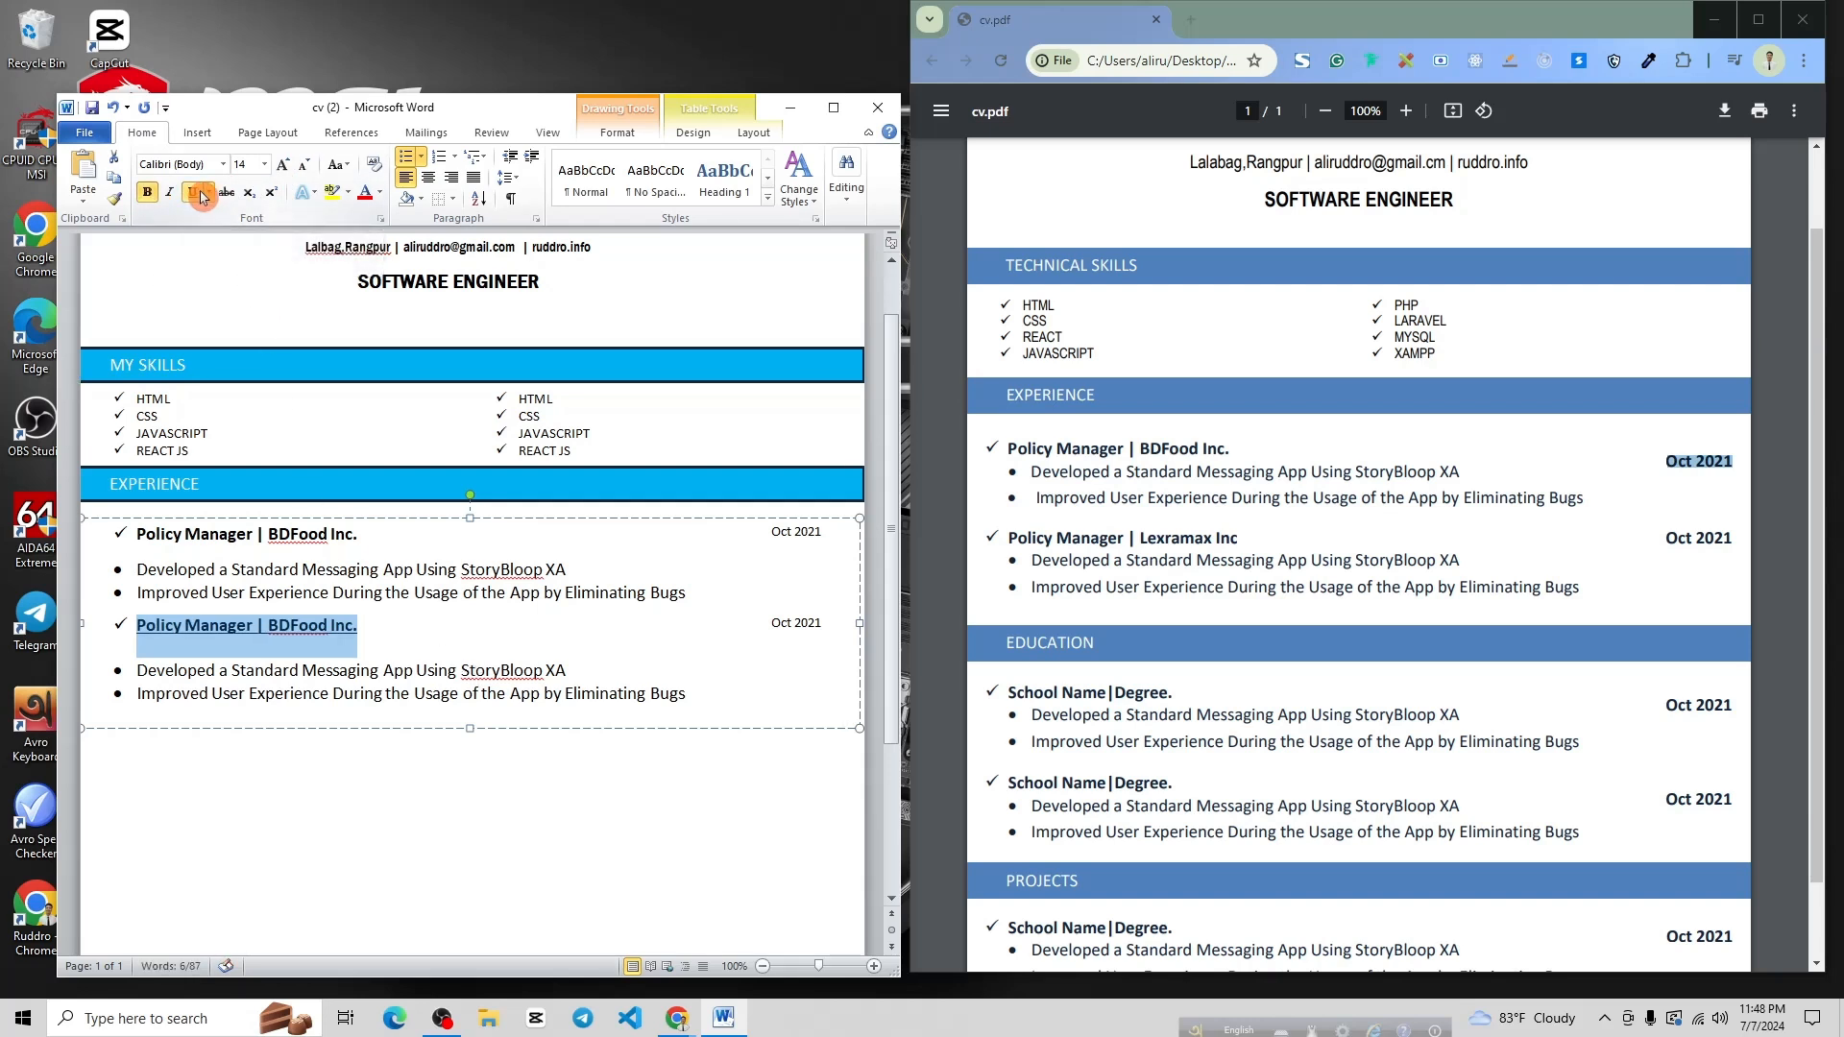
click(200, 195)
click(706, 632)
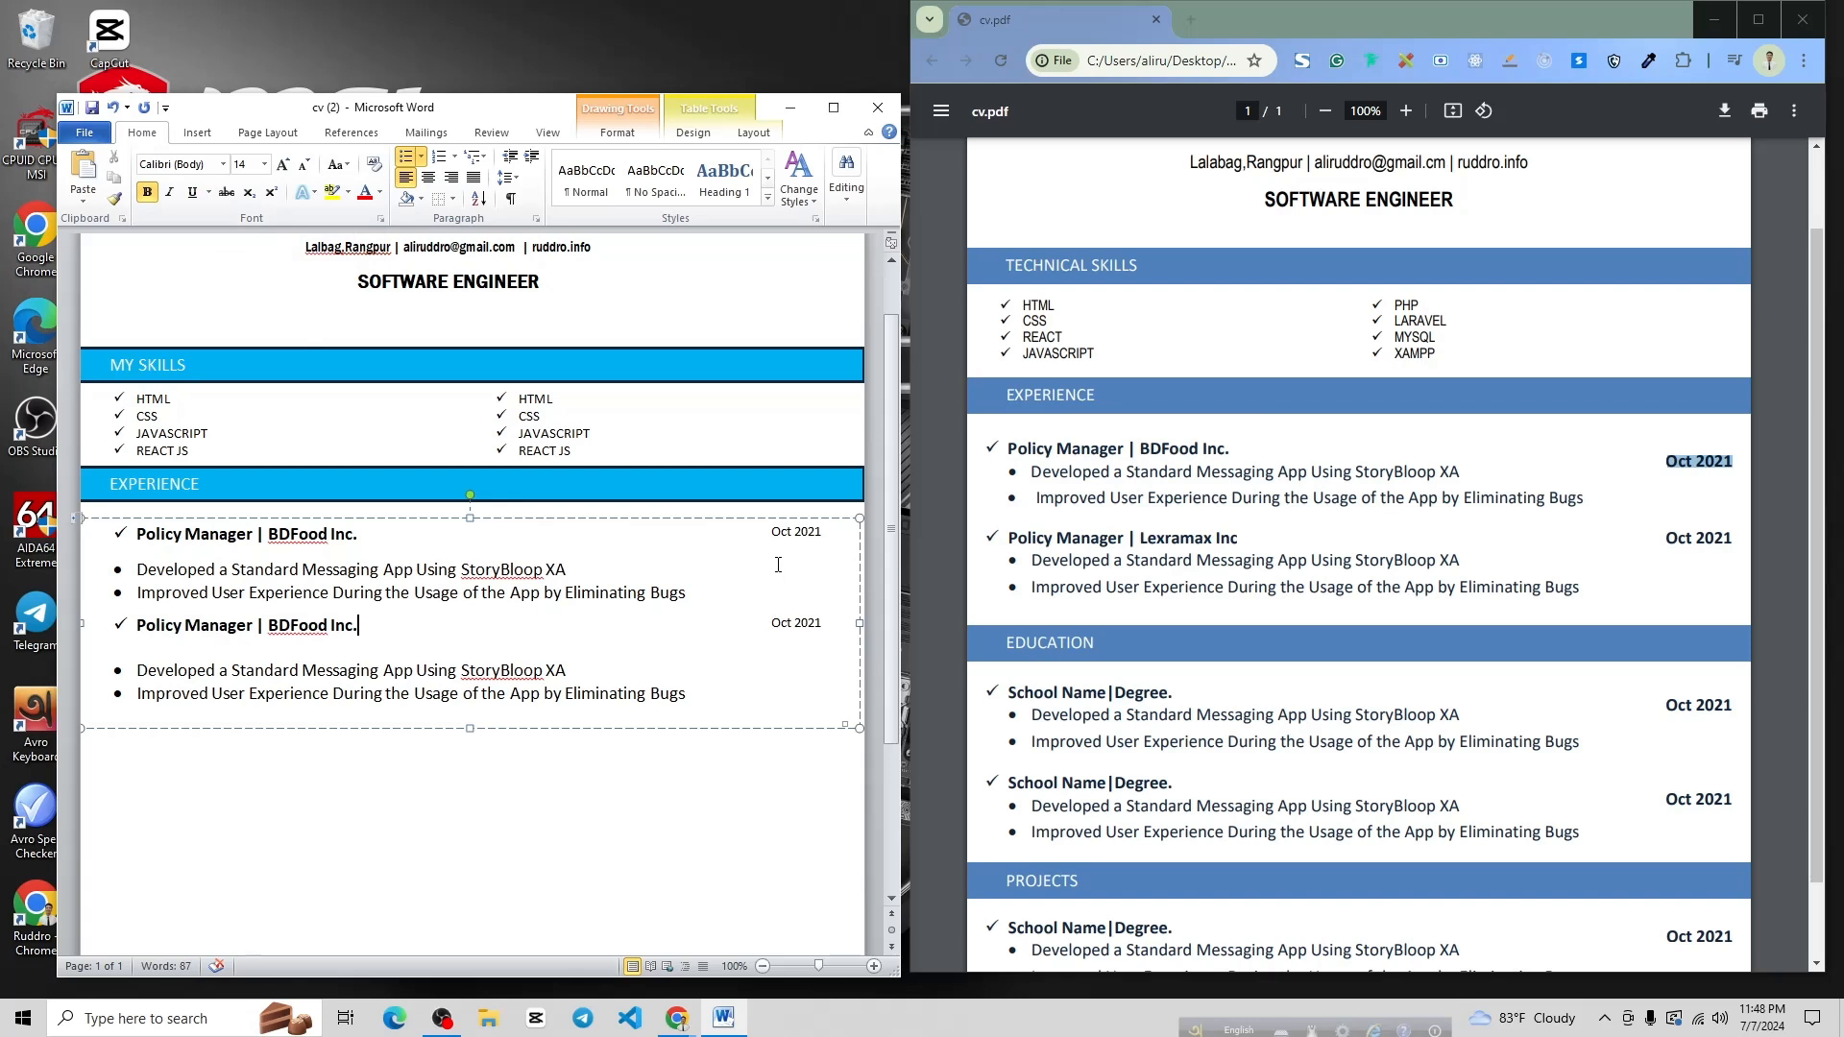
Make both 'Oct 2021' dates bold at 12 pt
click(767, 534)
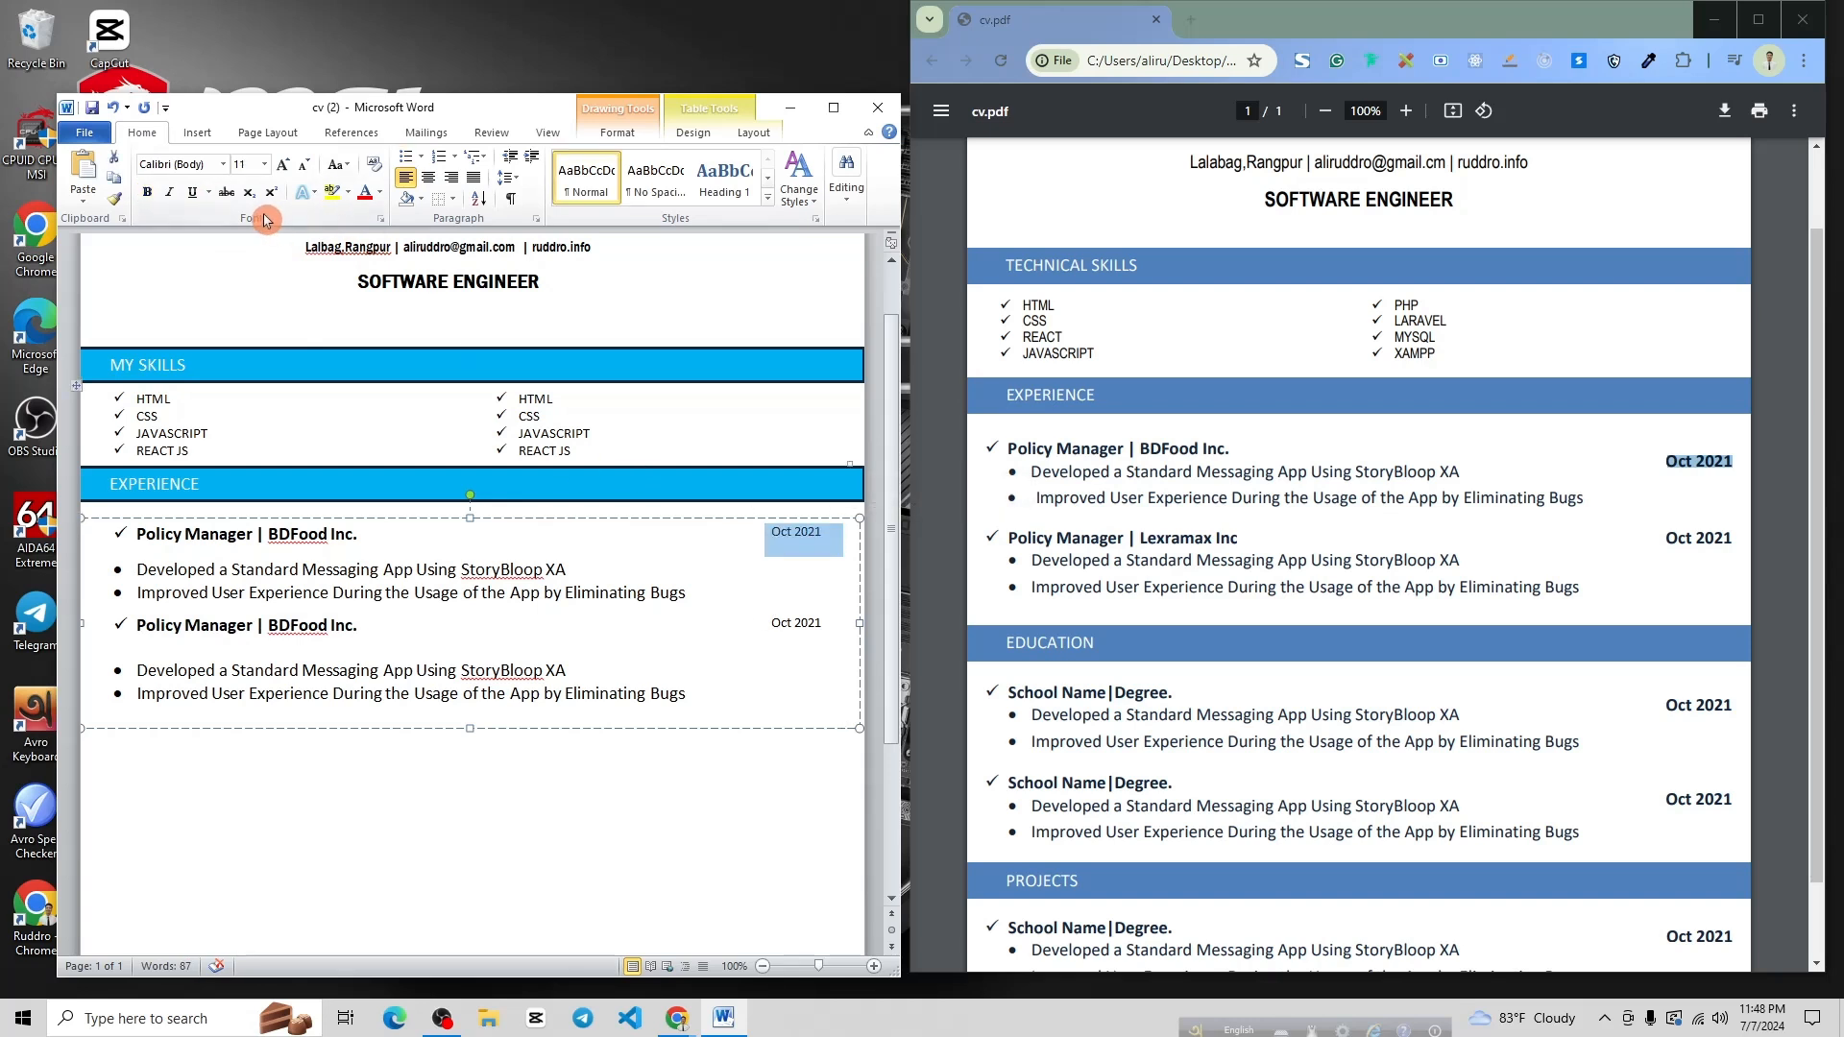
click(146, 197)
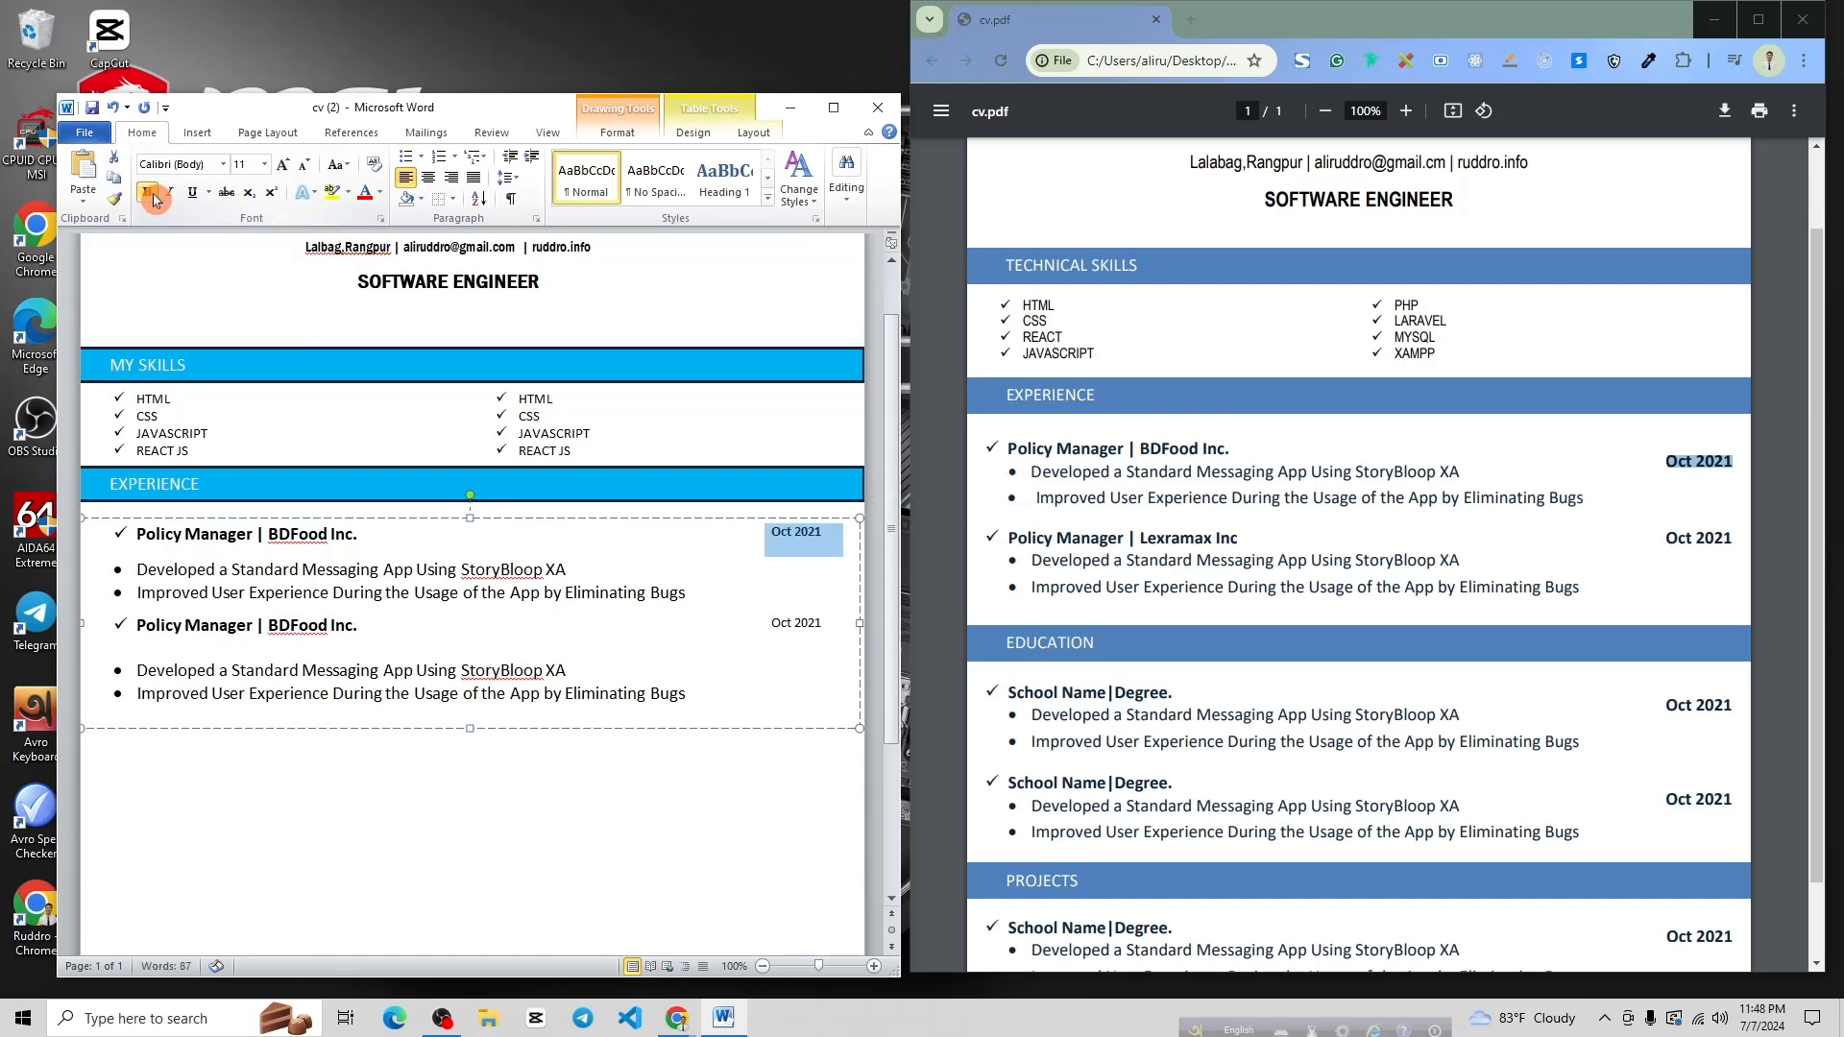
click(282, 165)
click(281, 167)
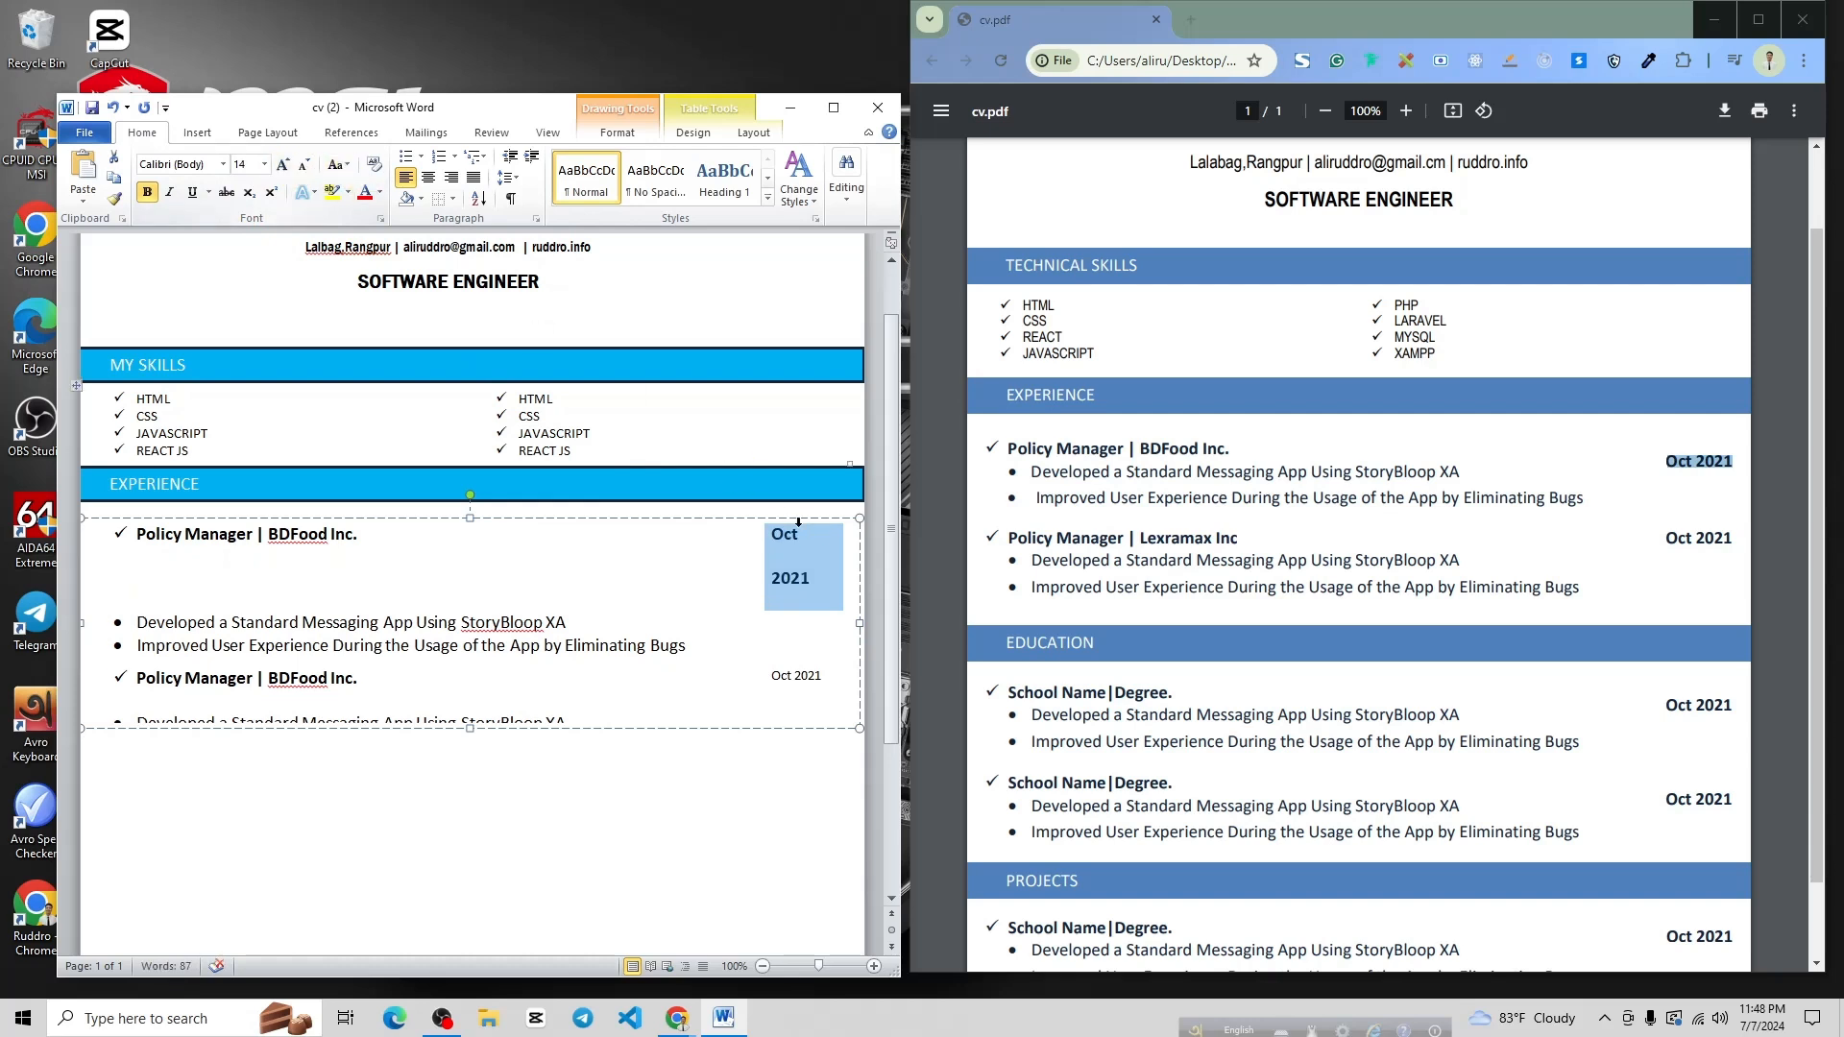
click(303, 166)
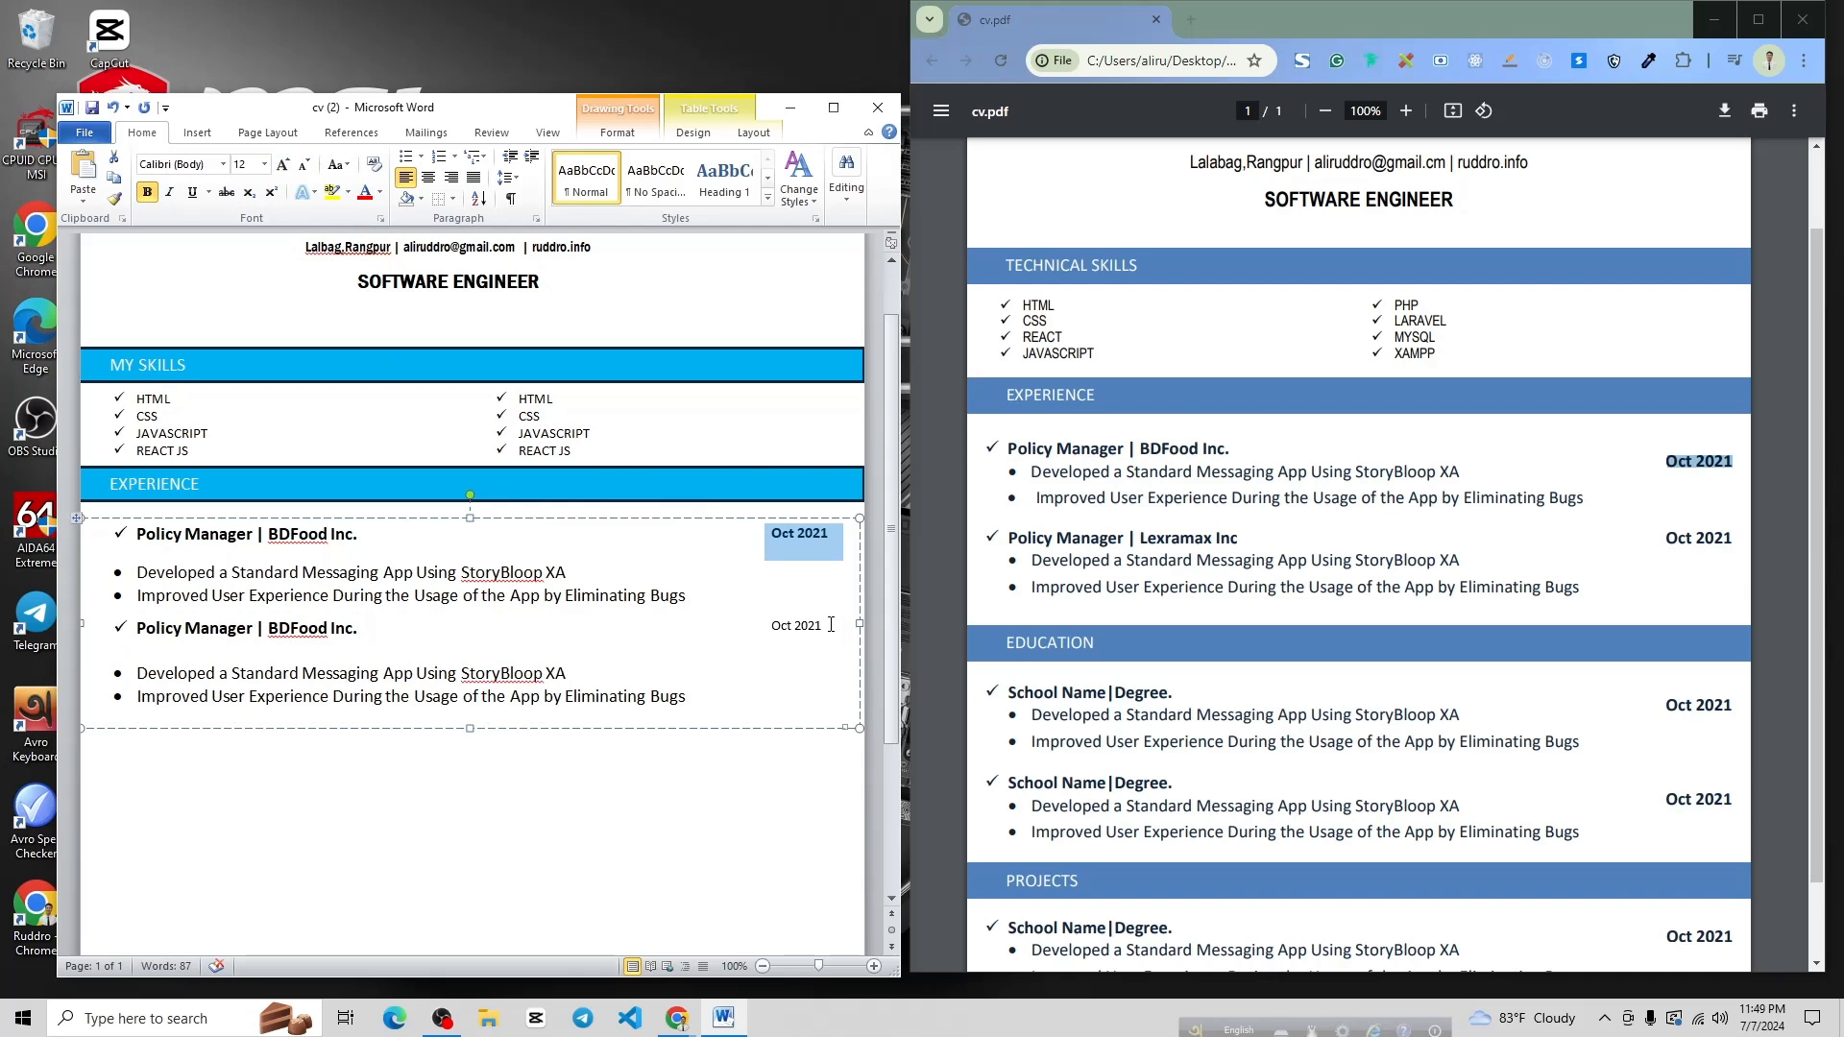
mouse_move(826, 625)
mouse_down()
mouse_move(754, 629)
mouse_move(811, 626)
mouse_up()
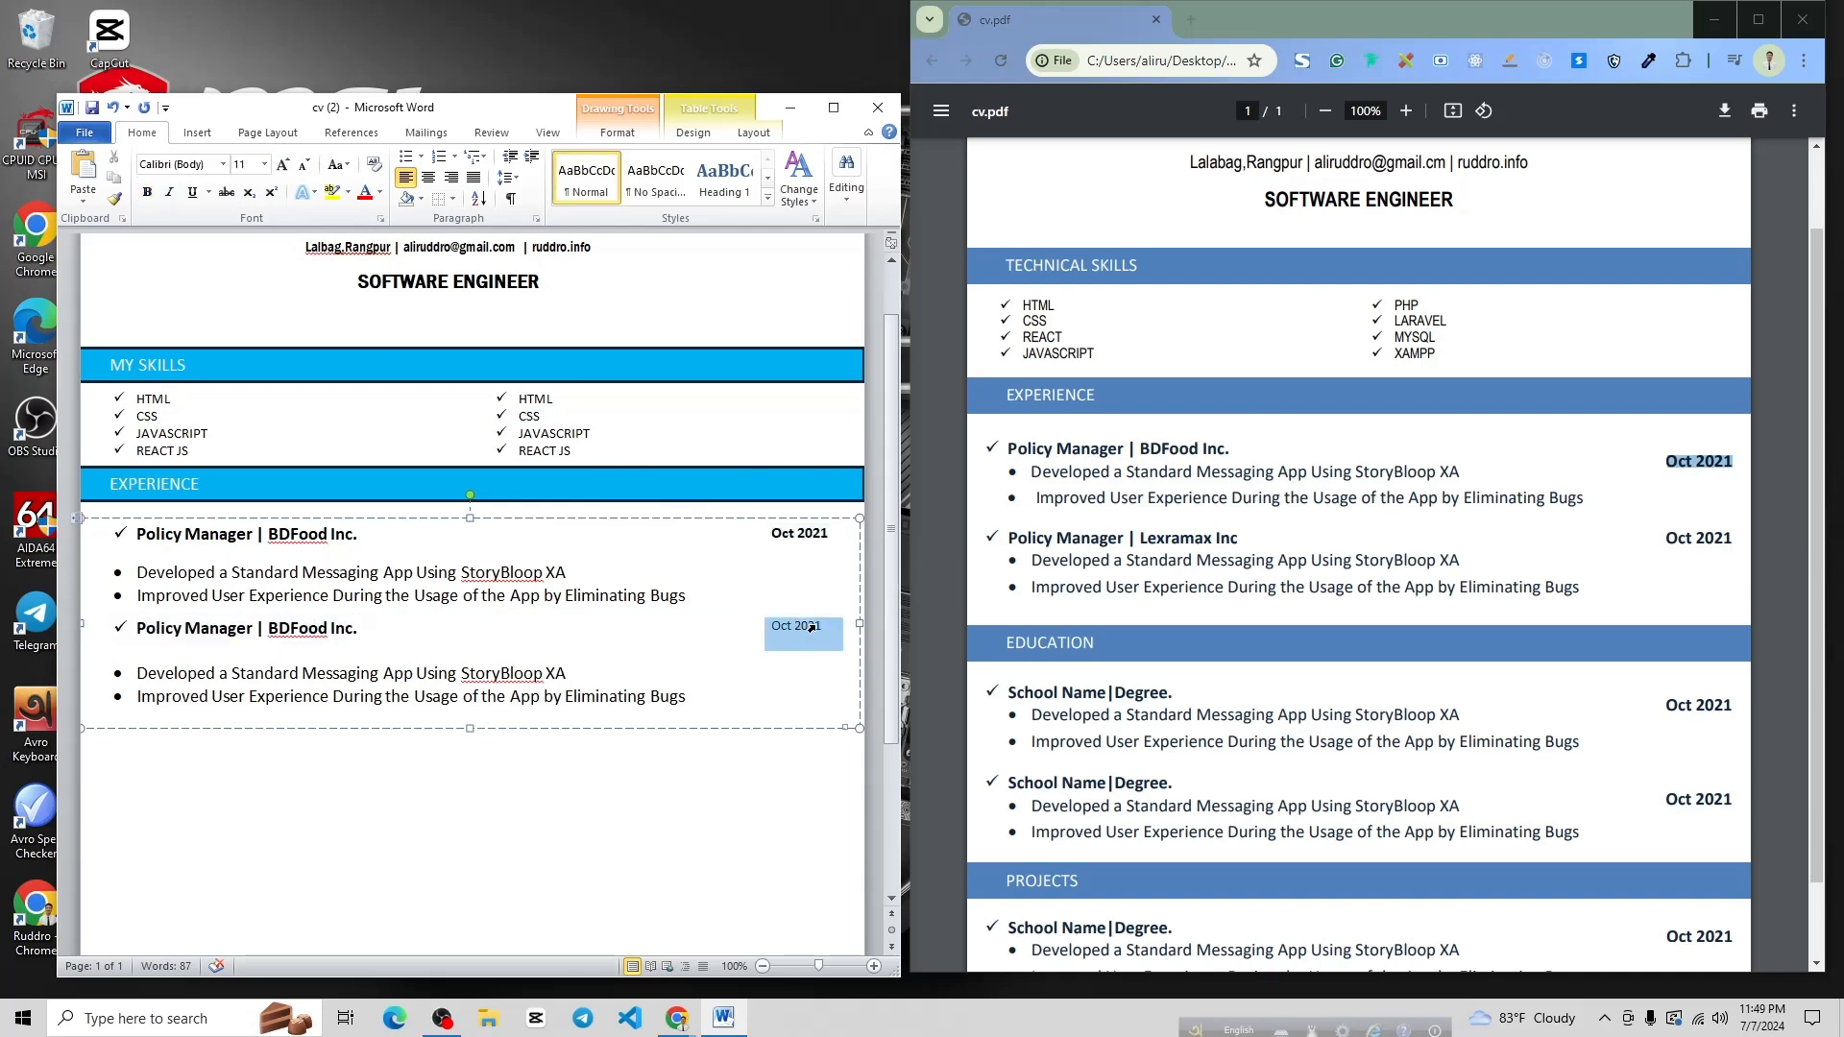
click(284, 166)
click(147, 192)
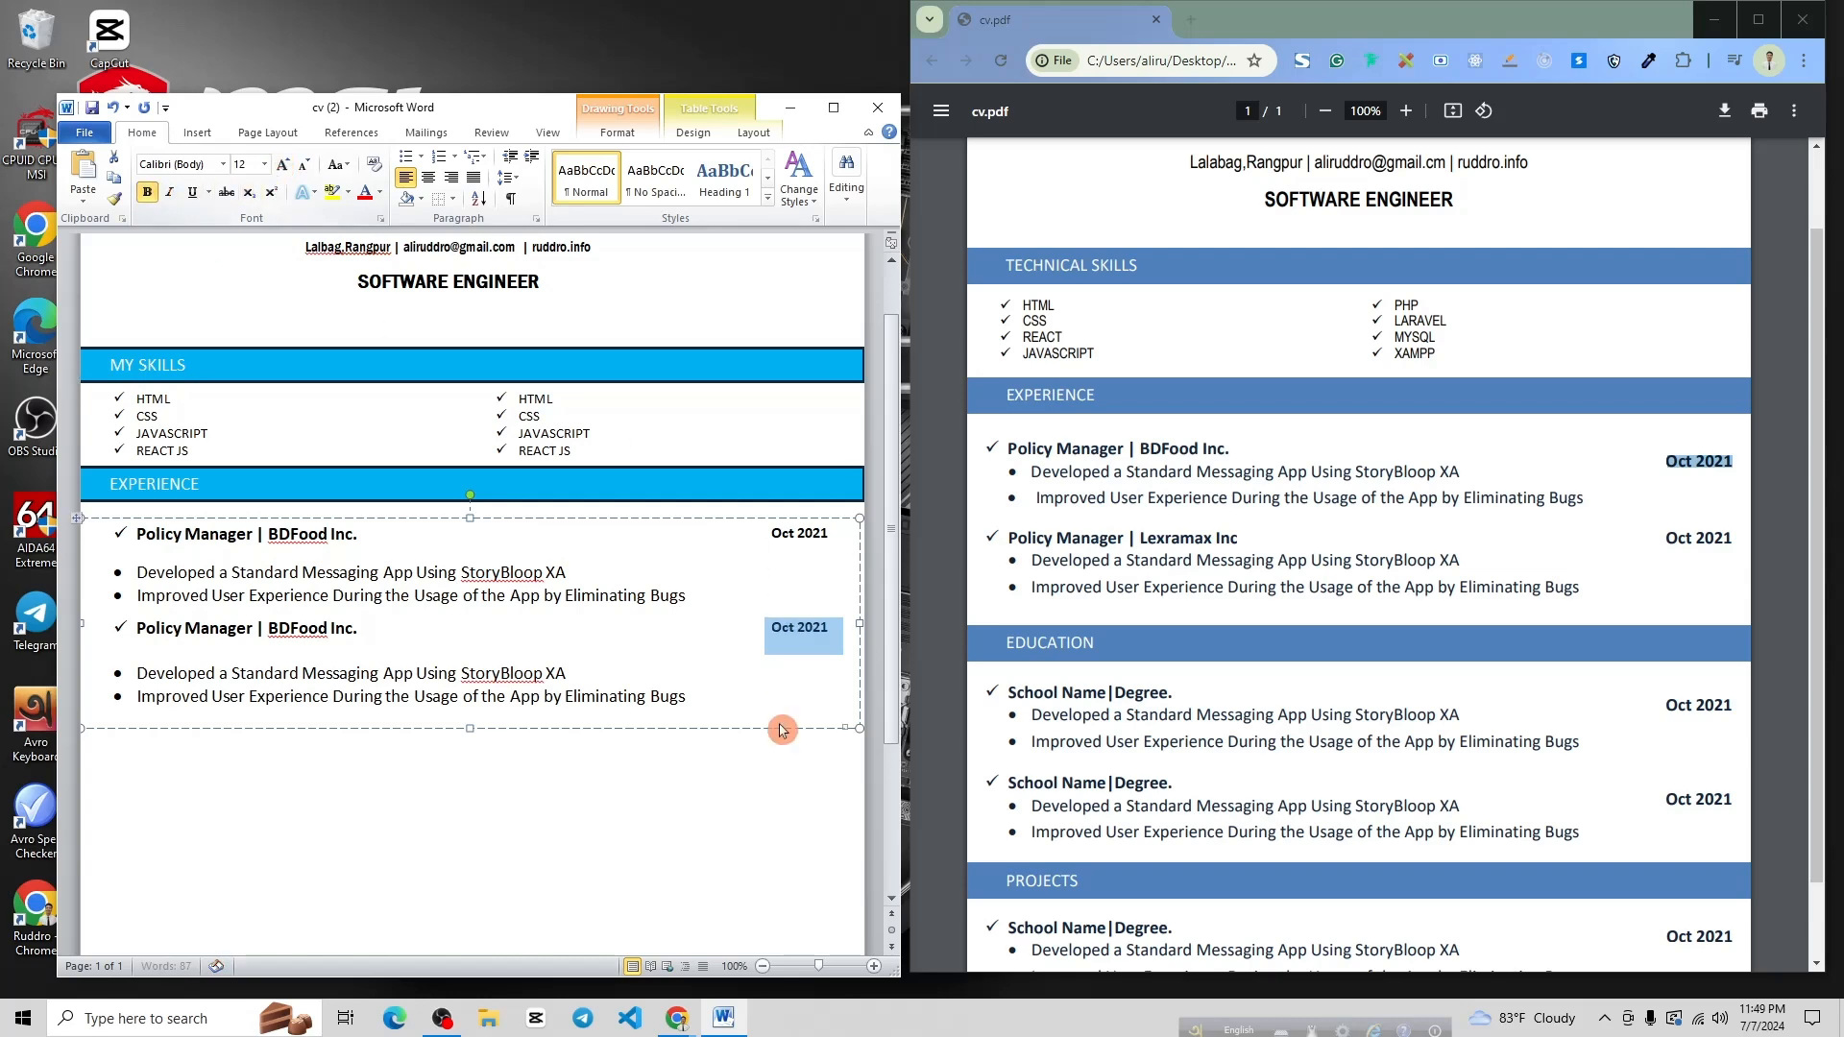
Maximize the Word window and return to the top of the document
click(834, 106)
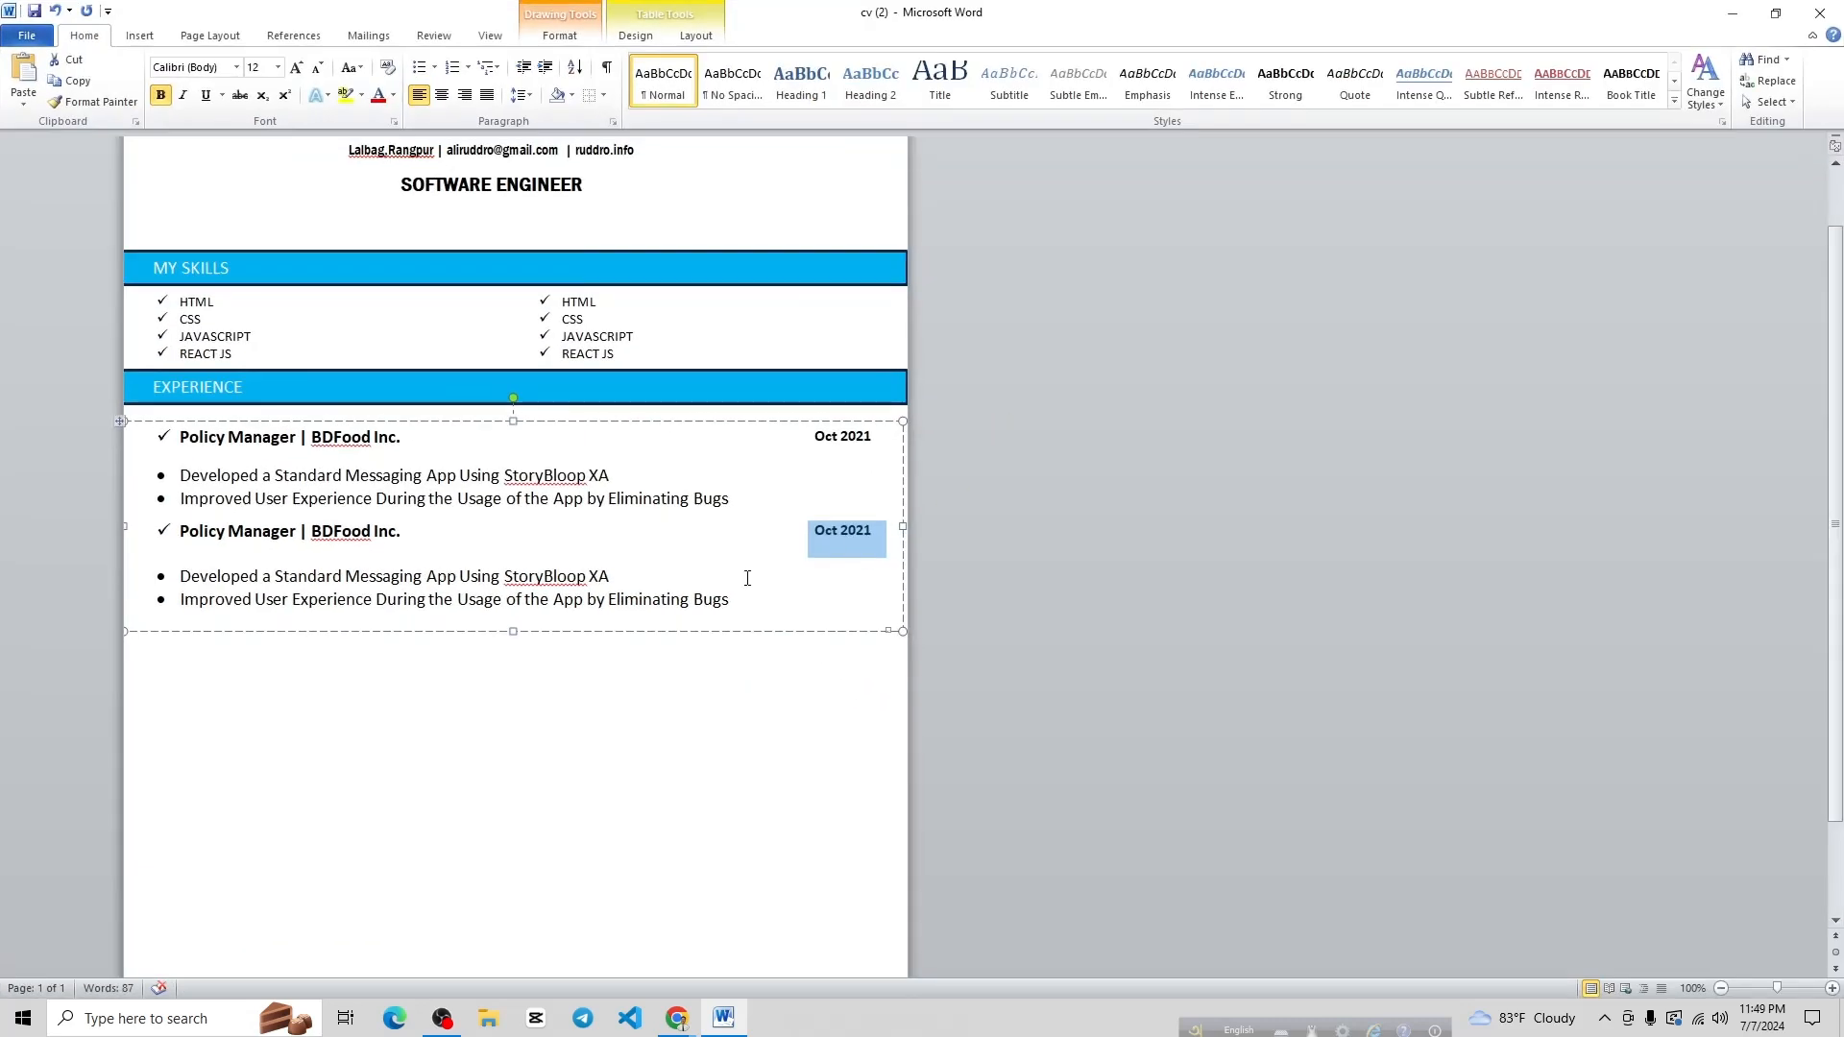
key(ctrl+Home)
ctrl+scroll(732, 706, up, 1)
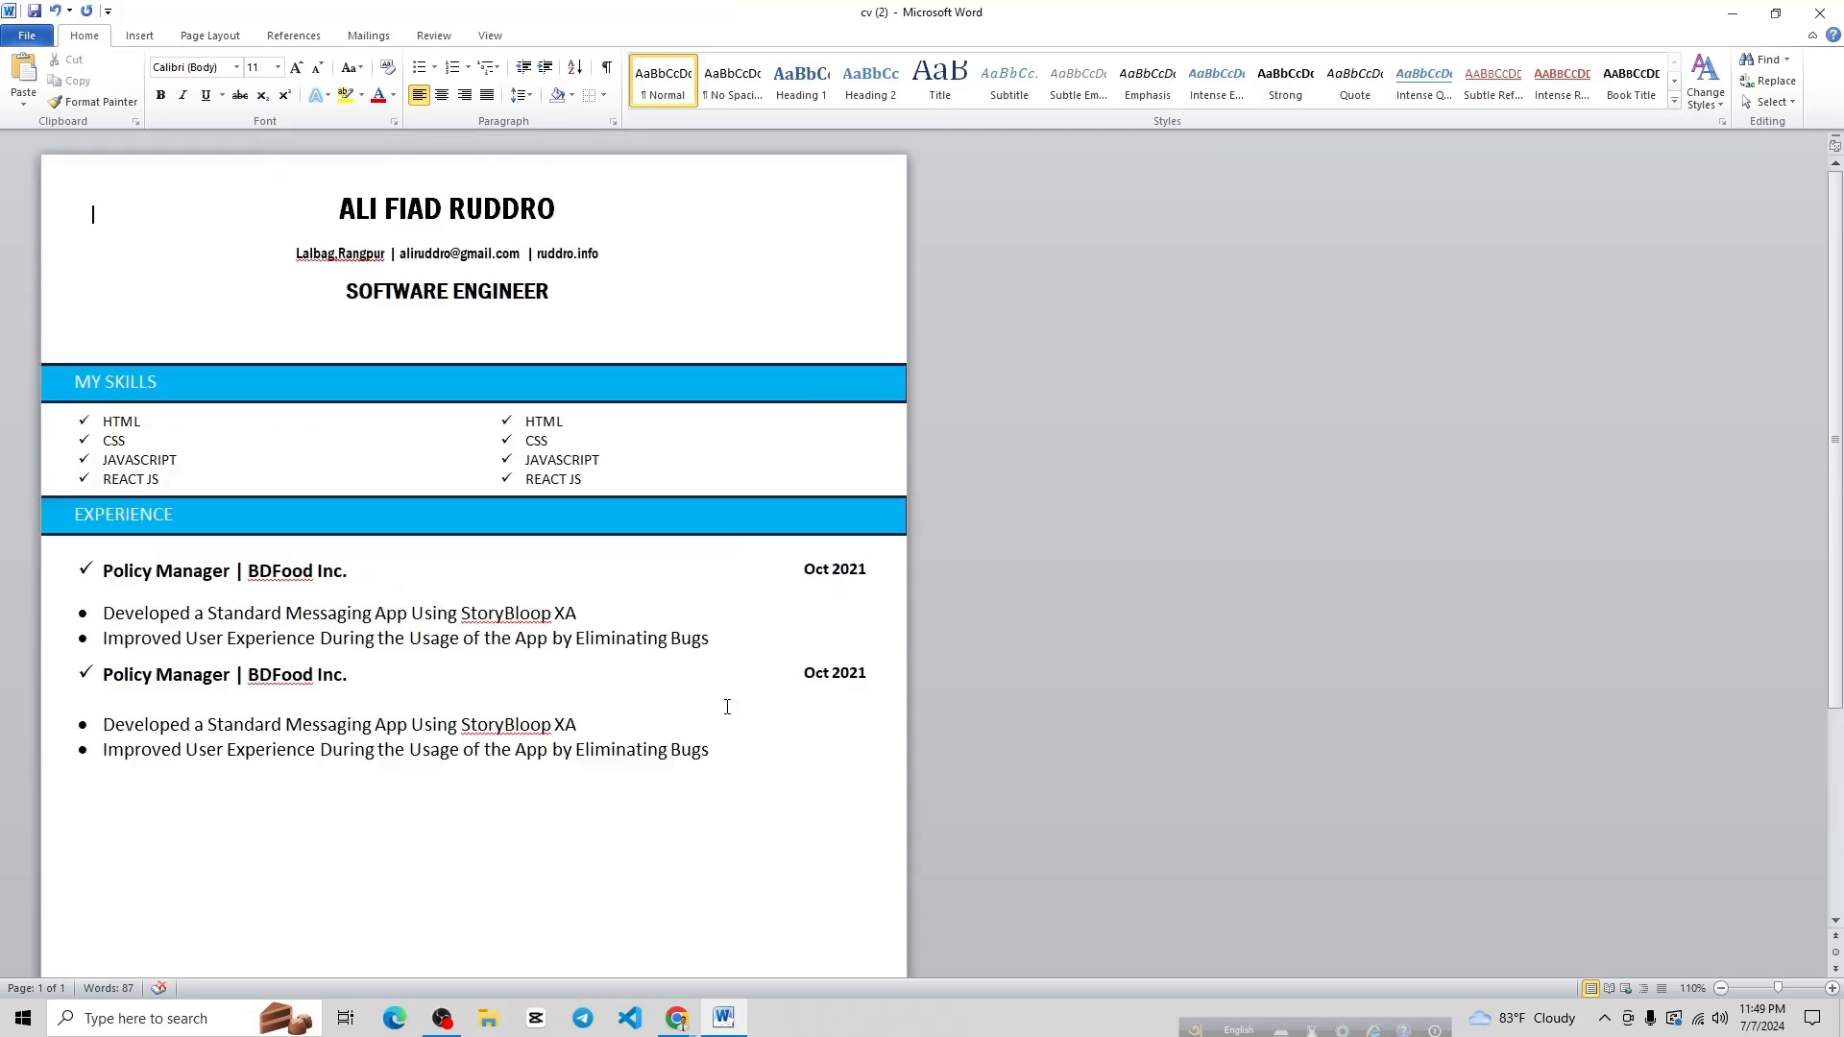
ctrl+scroll(726, 706, up, 1)
scroll(758, 624, down, 3)
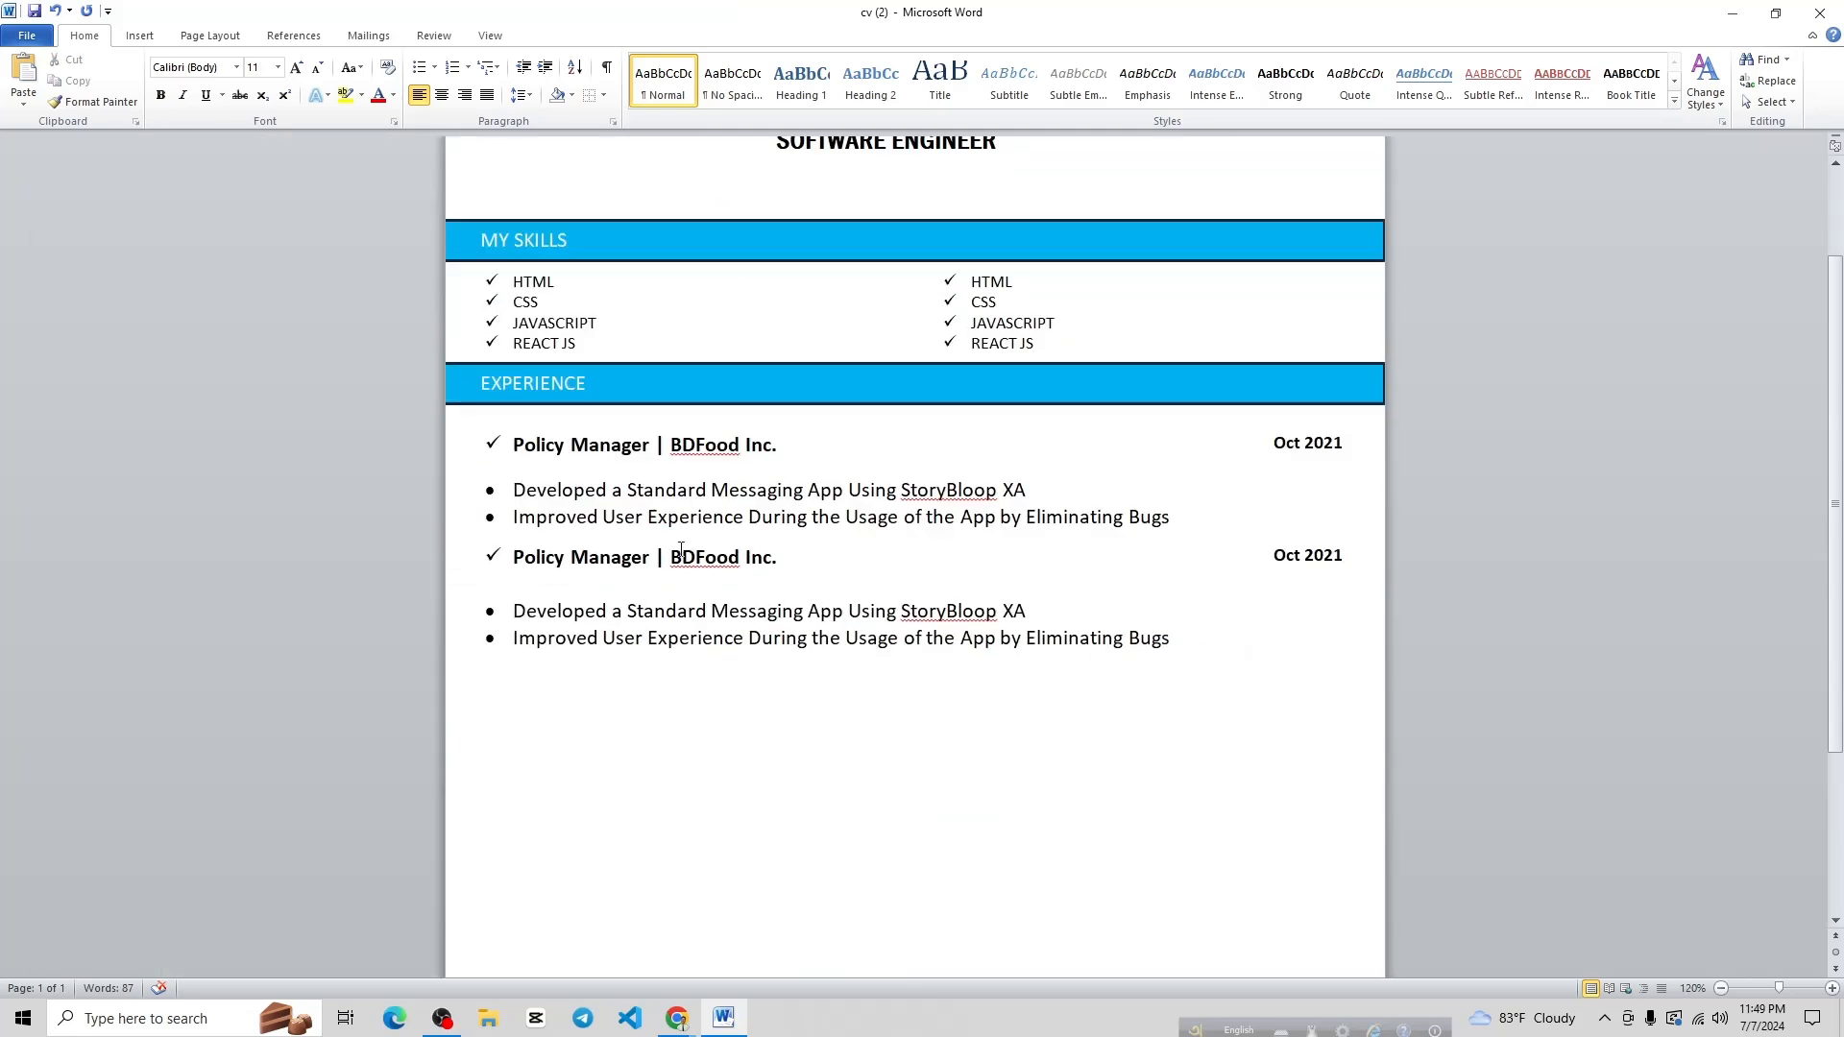
Nudge the Experience entries box slightly left to line up with the skills bullets
click(584, 469)
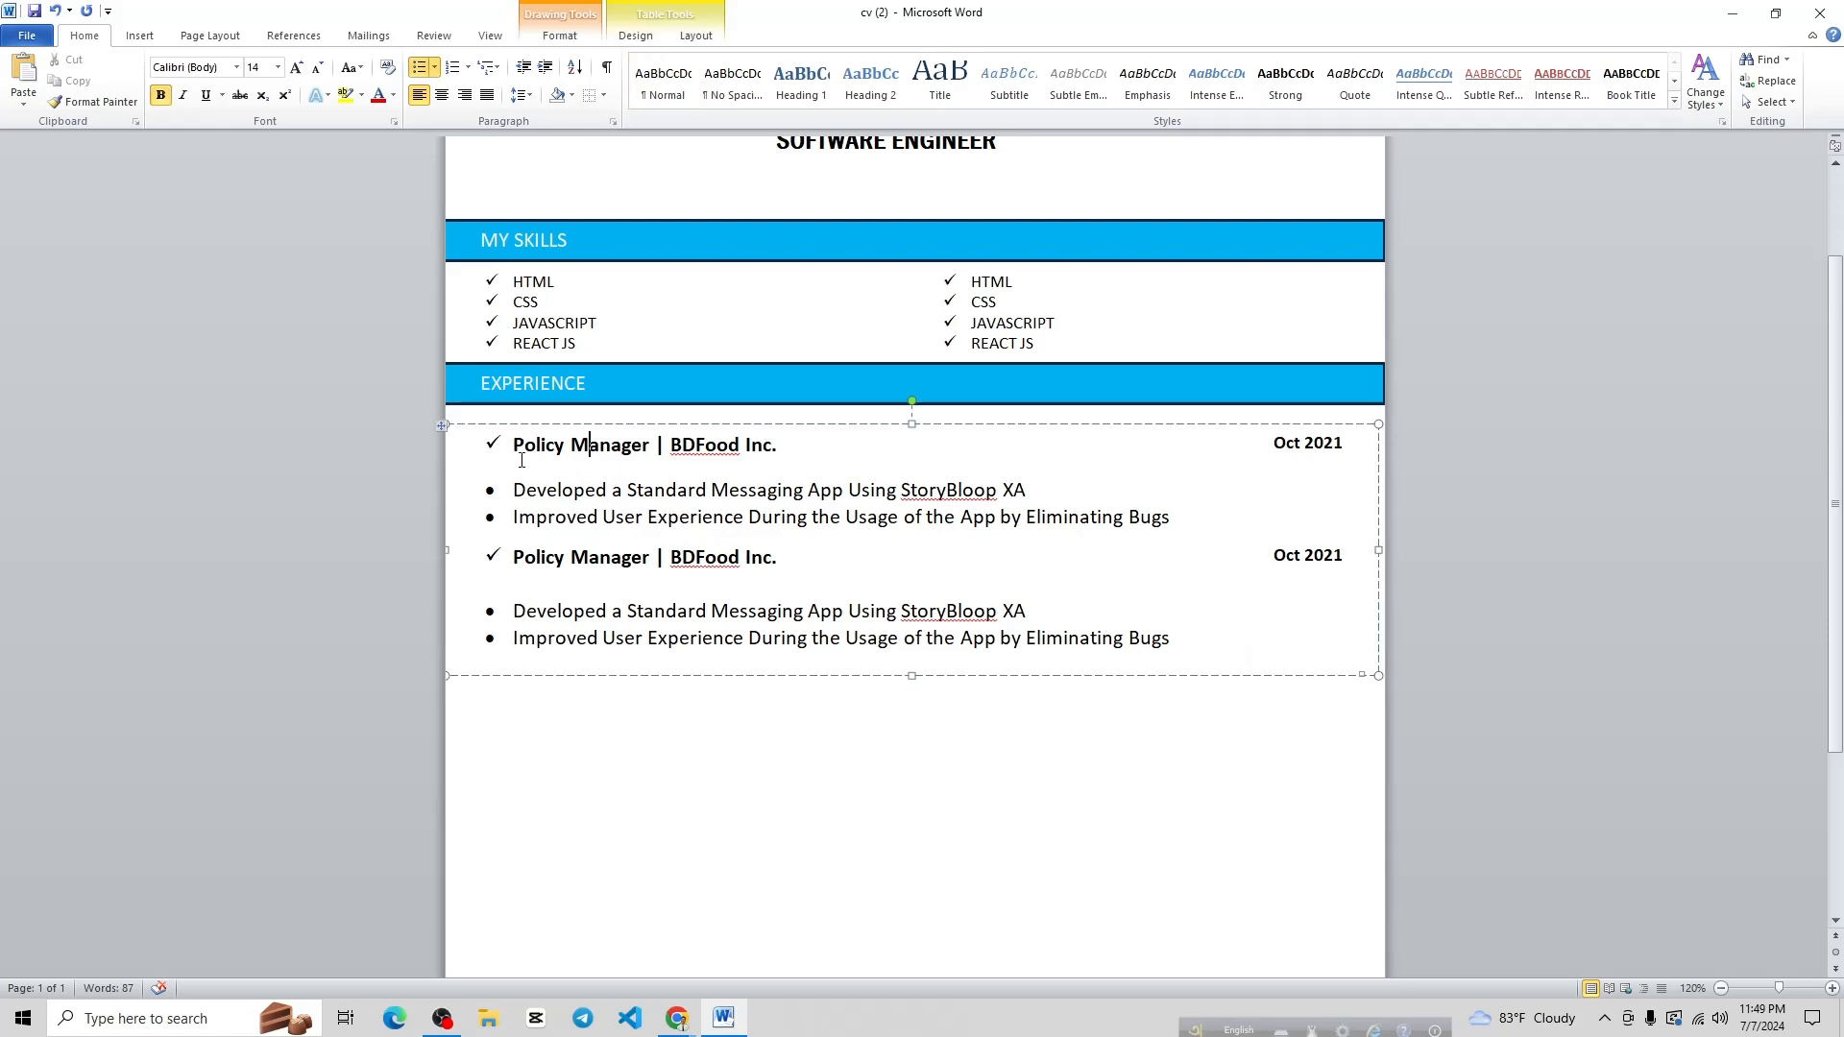
click(913, 424)
key(Left)
key(Left)
key(Left)
key(Left)
key(Left)
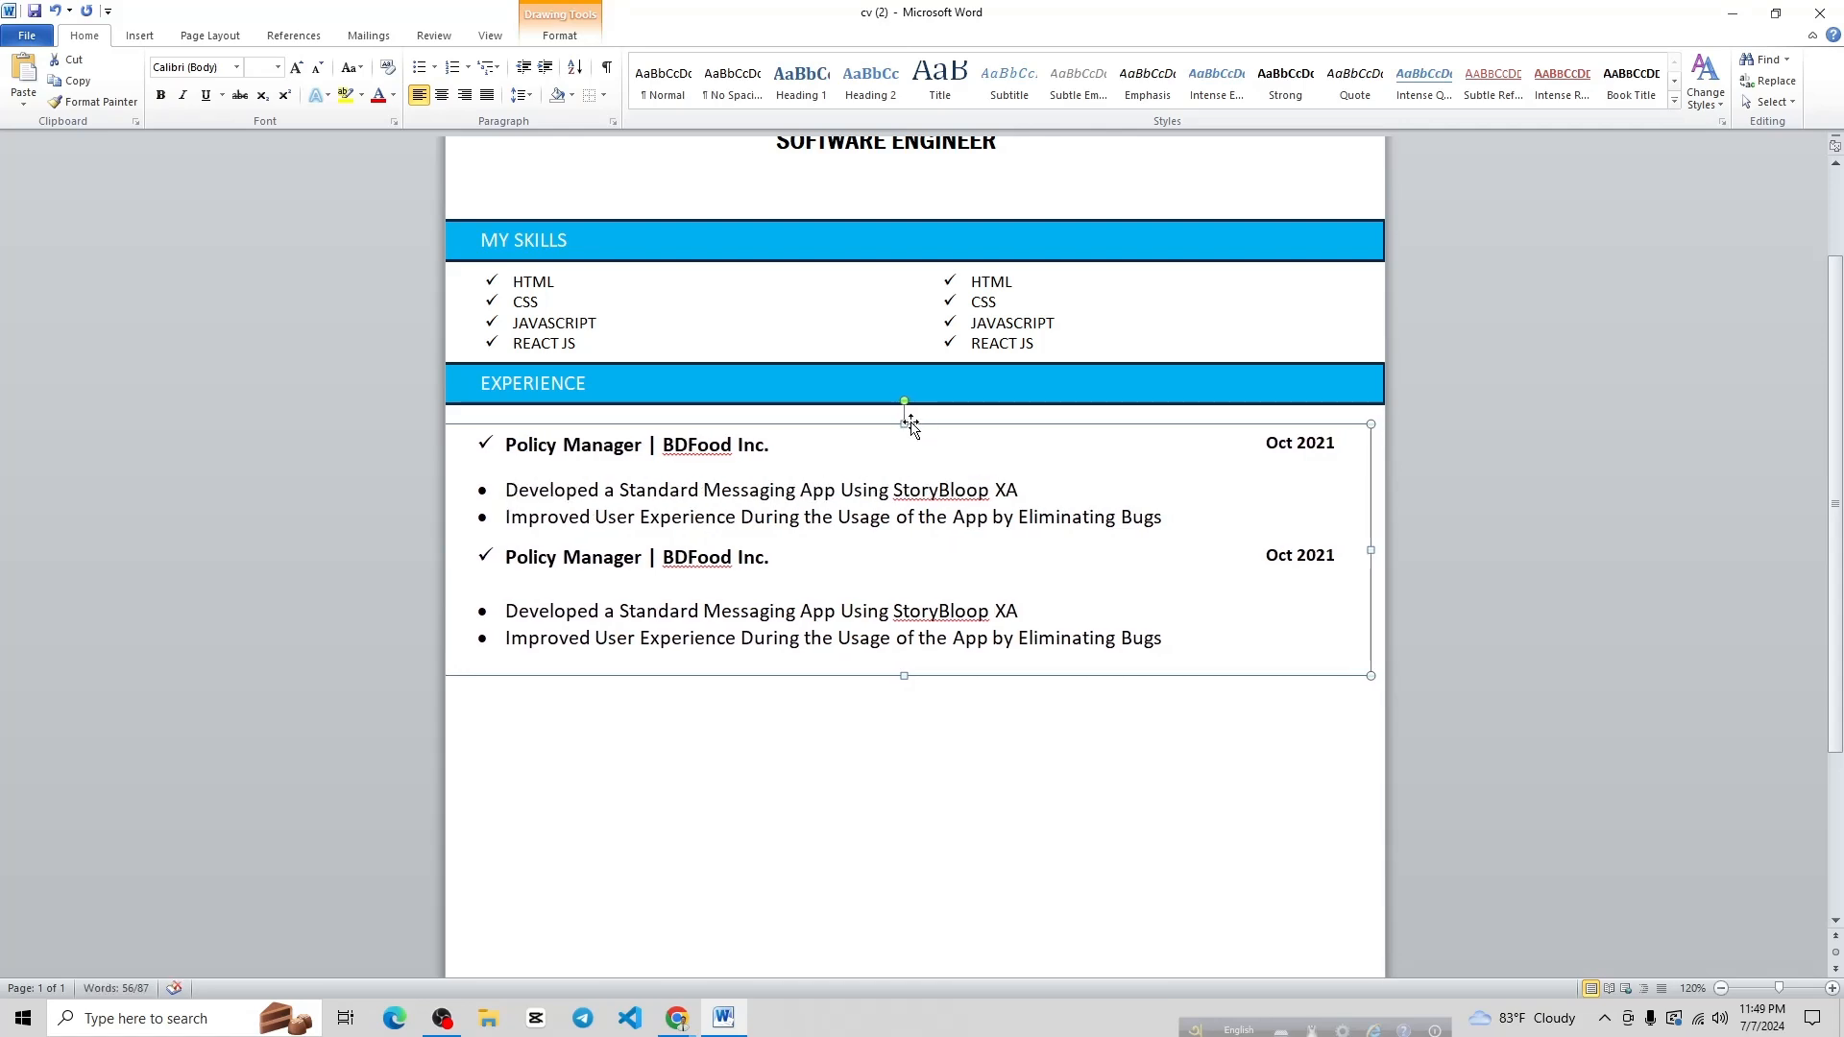
click(1136, 753)
scroll(949, 565, down, 1)
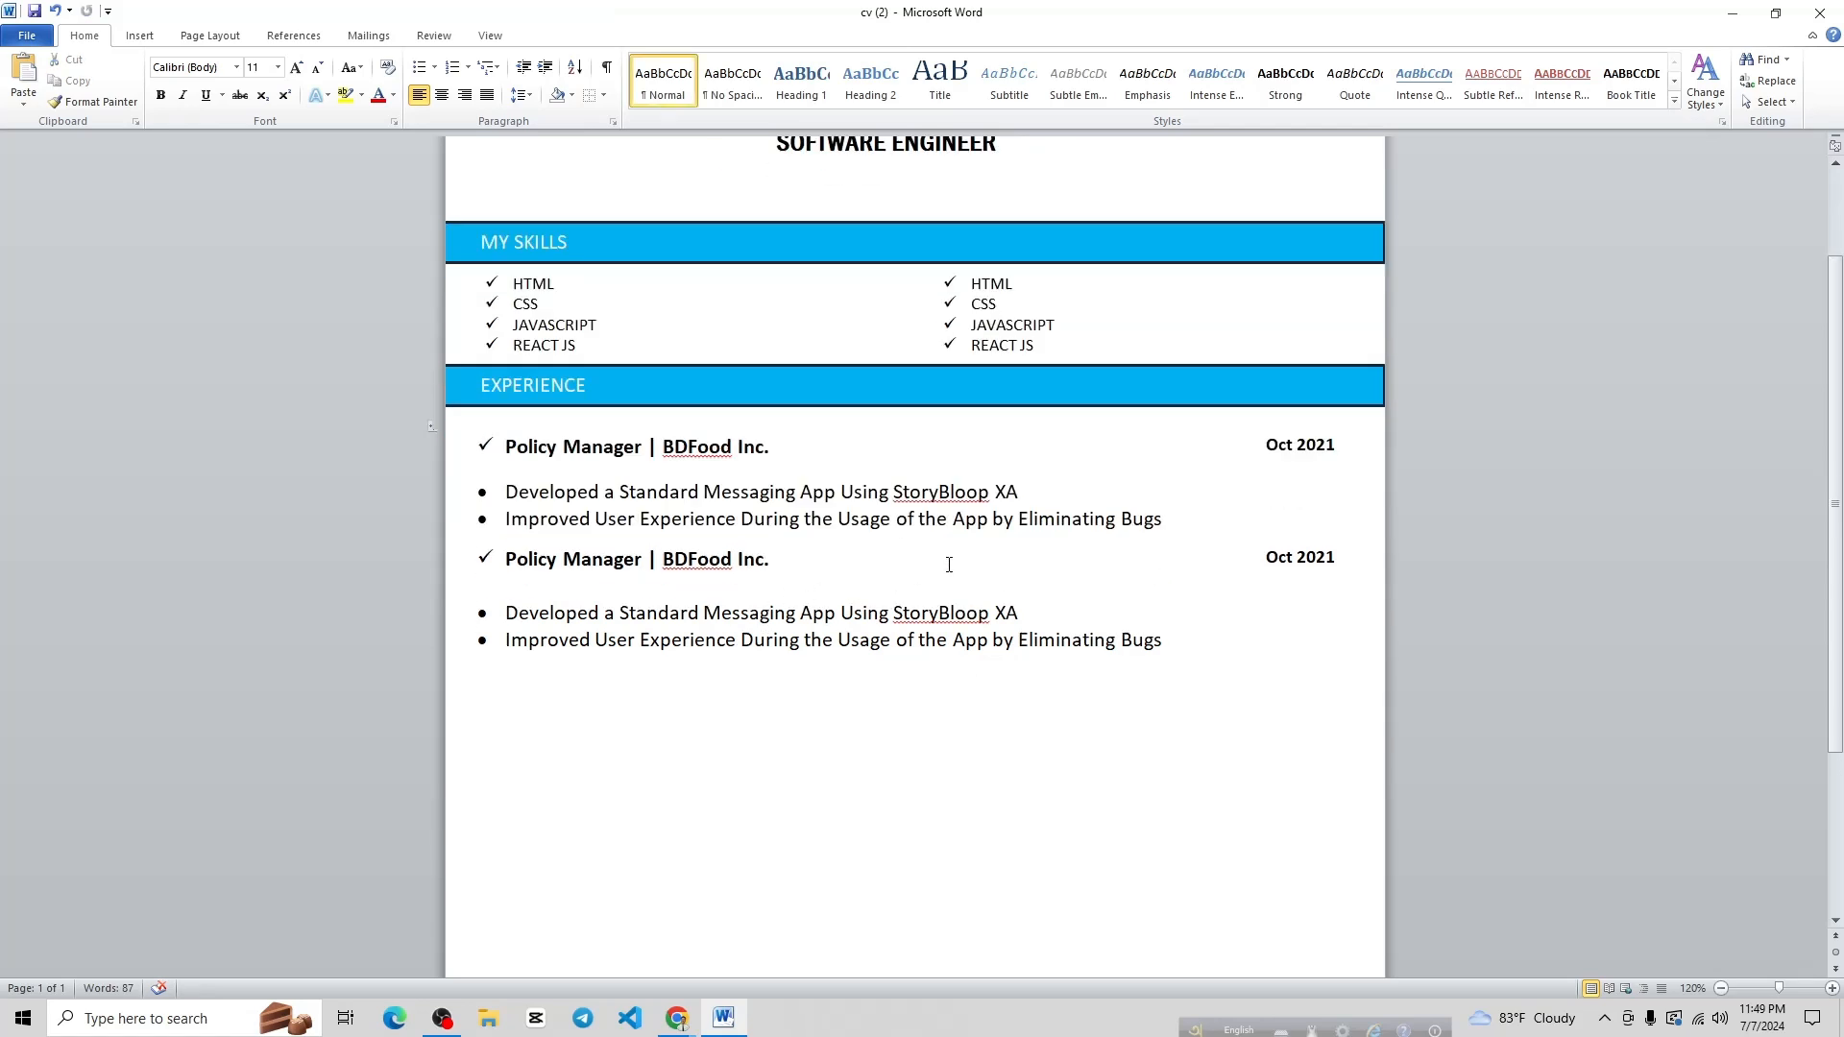
scroll(949, 563, down, 1)
scroll(950, 563, up, 1)
scroll(953, 565, down, 3)
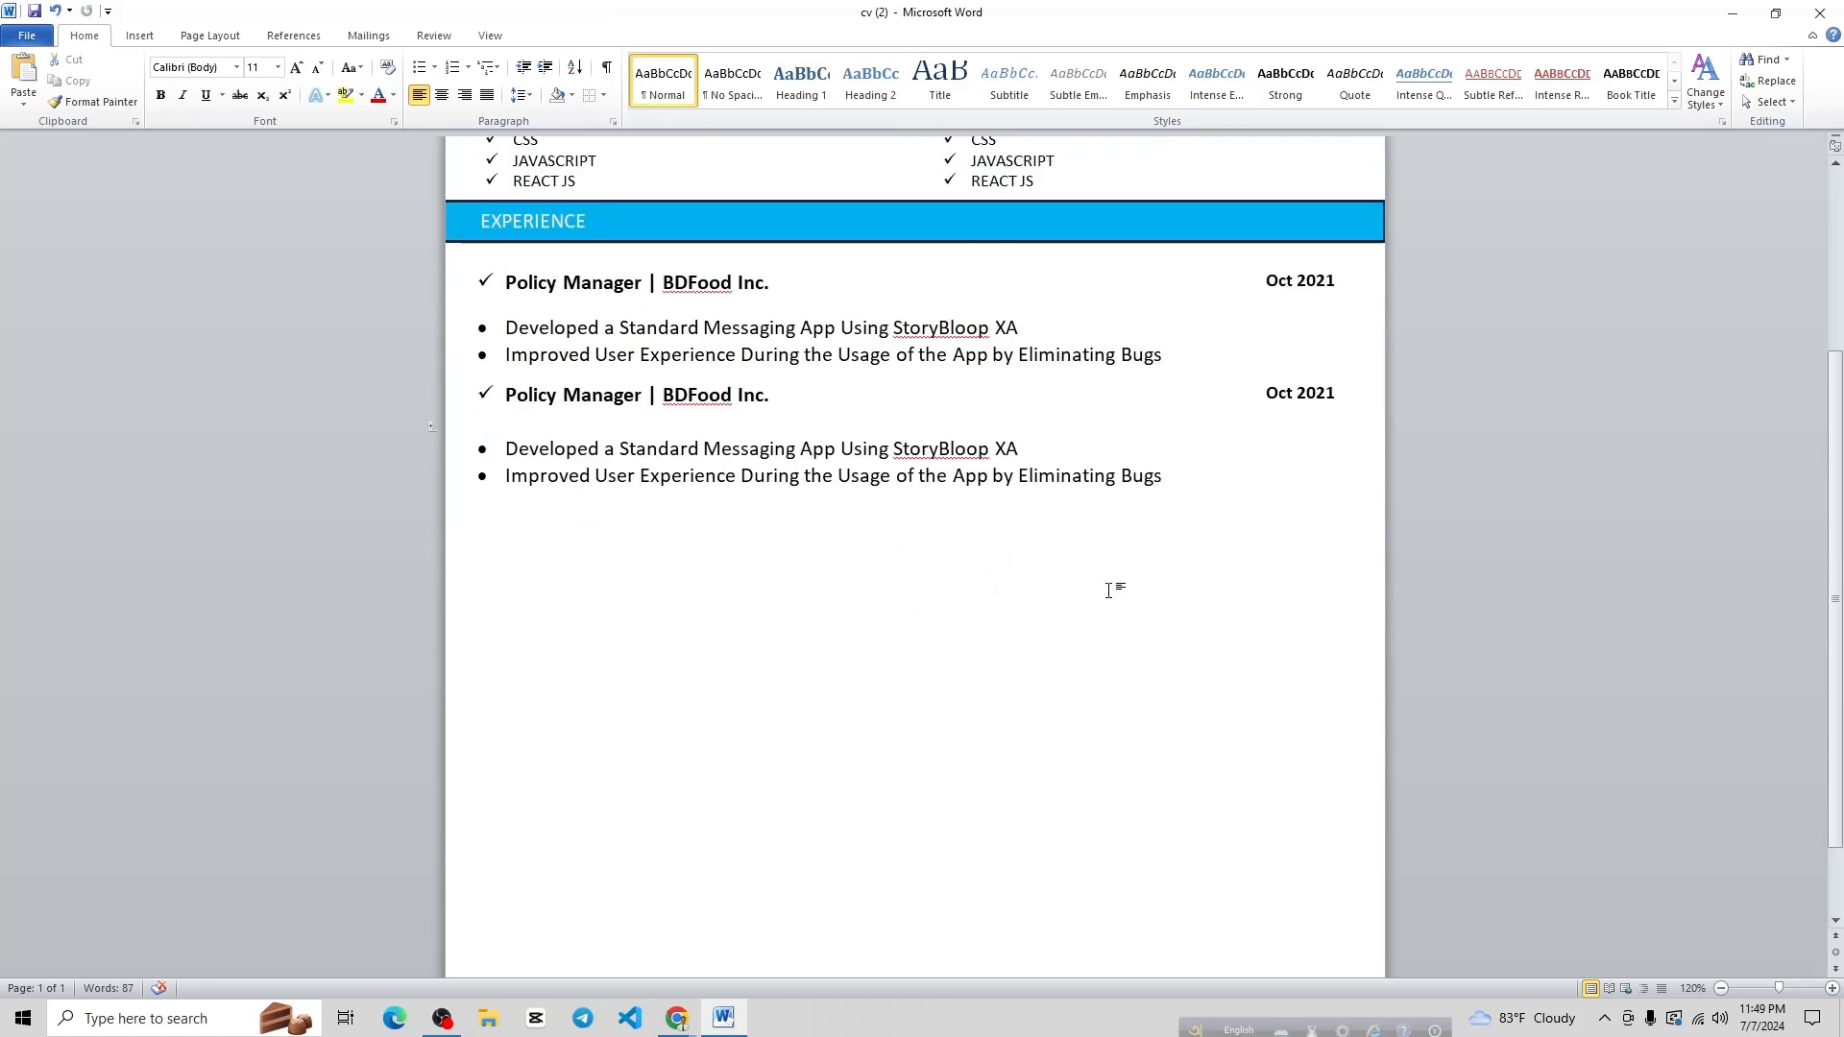
scroll(1111, 589, up, 2)
scroll(964, 553, down, 3)
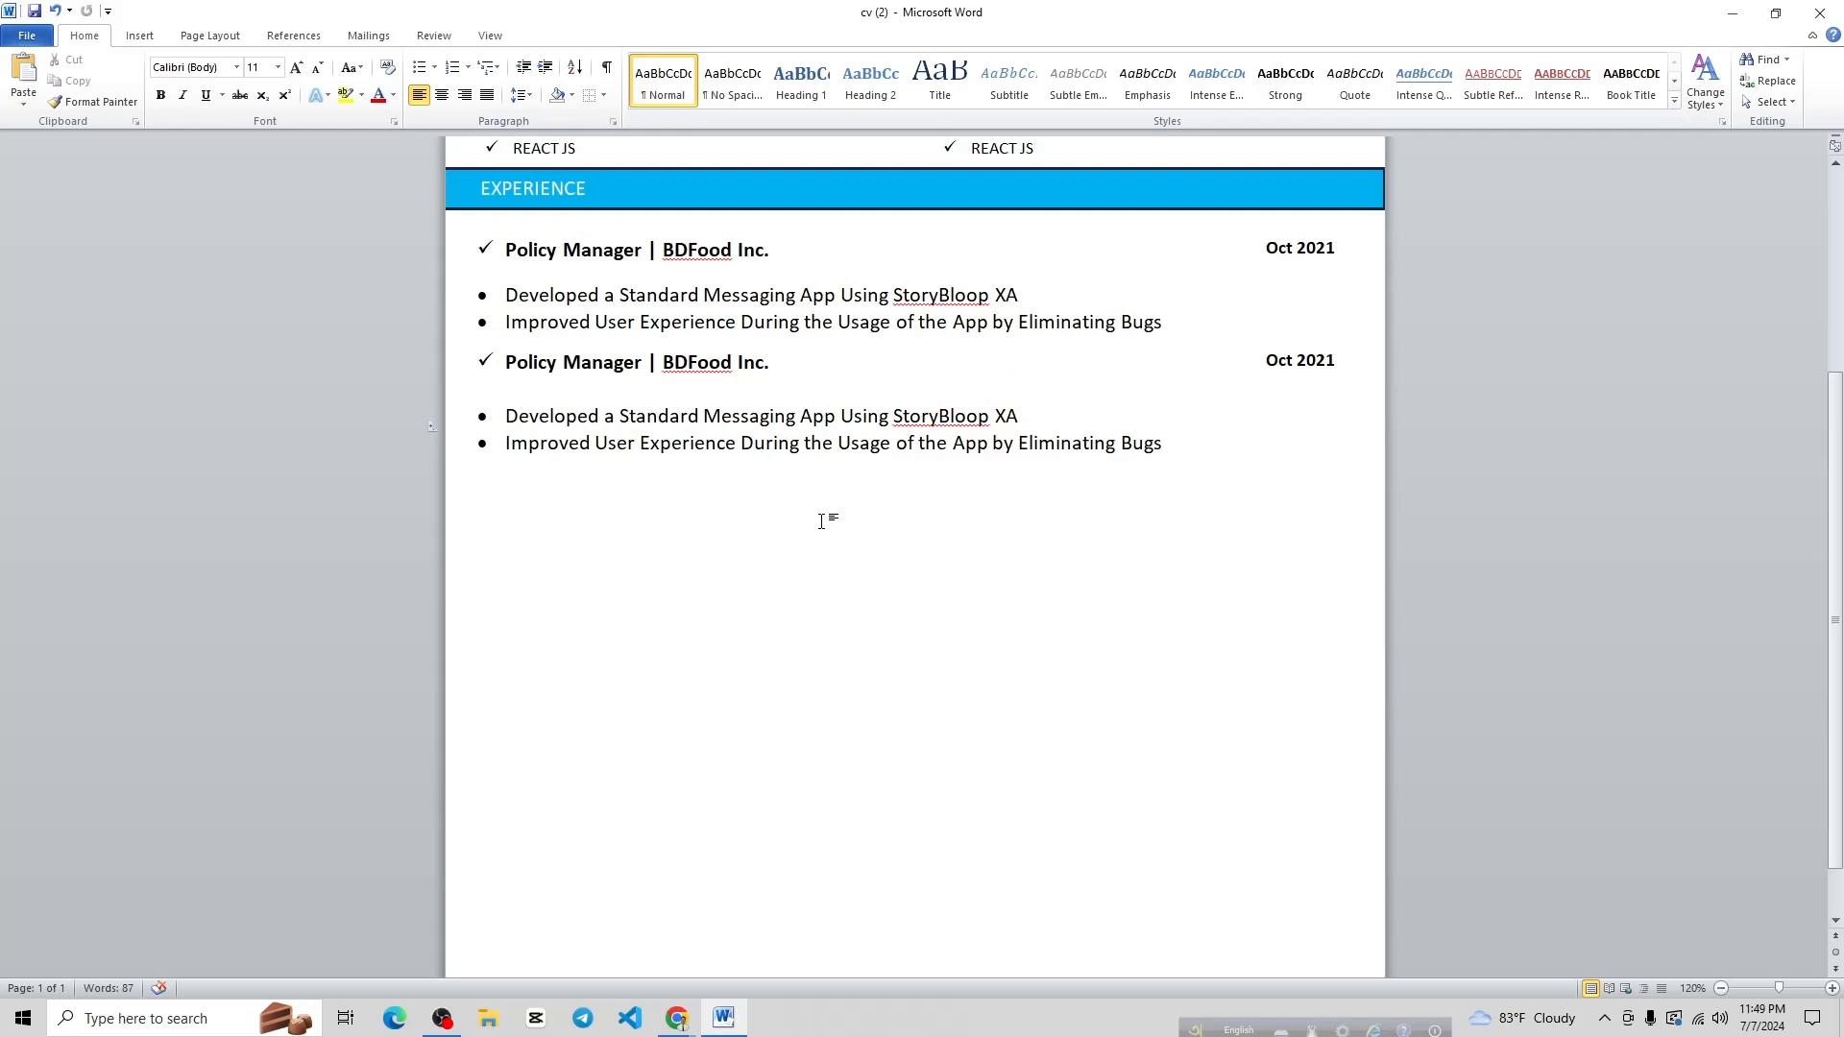
scroll(821, 522, up, 3)
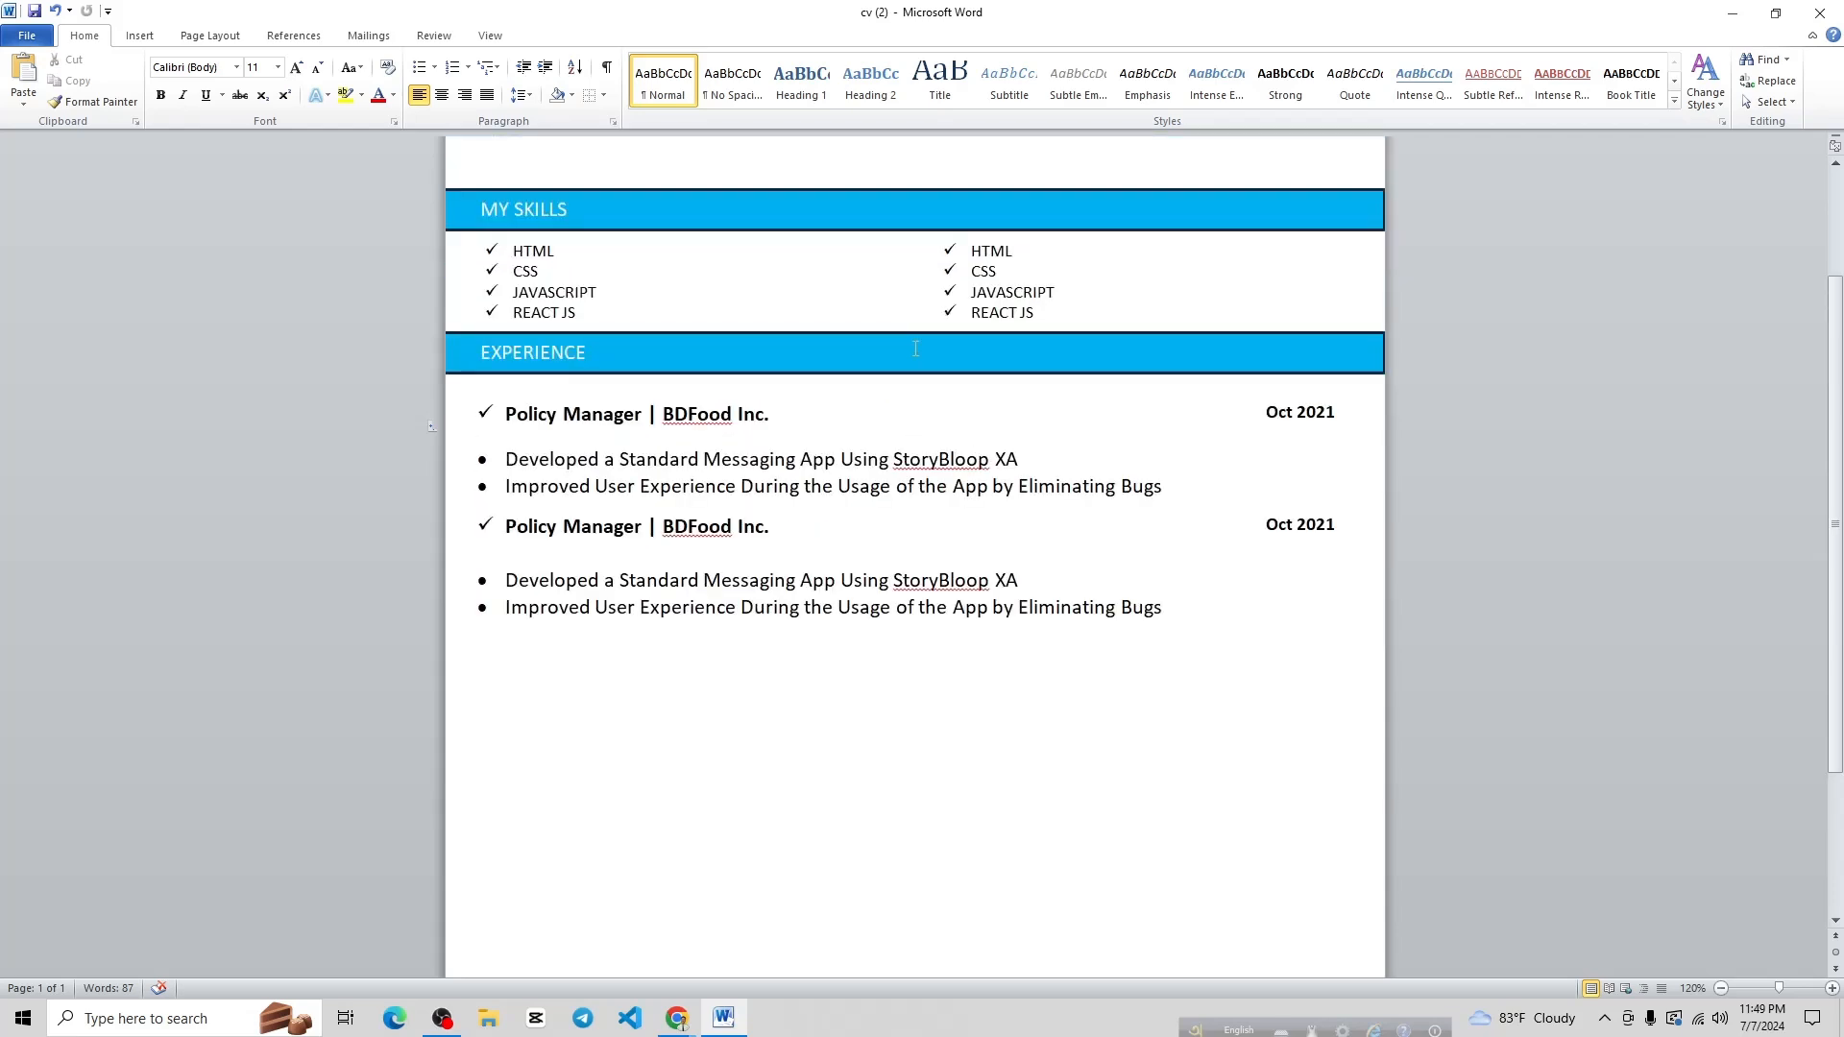
Duplicate the EXPERIENCE heading bar and place the copy below the last bullet
click(915, 349)
click(911, 333)
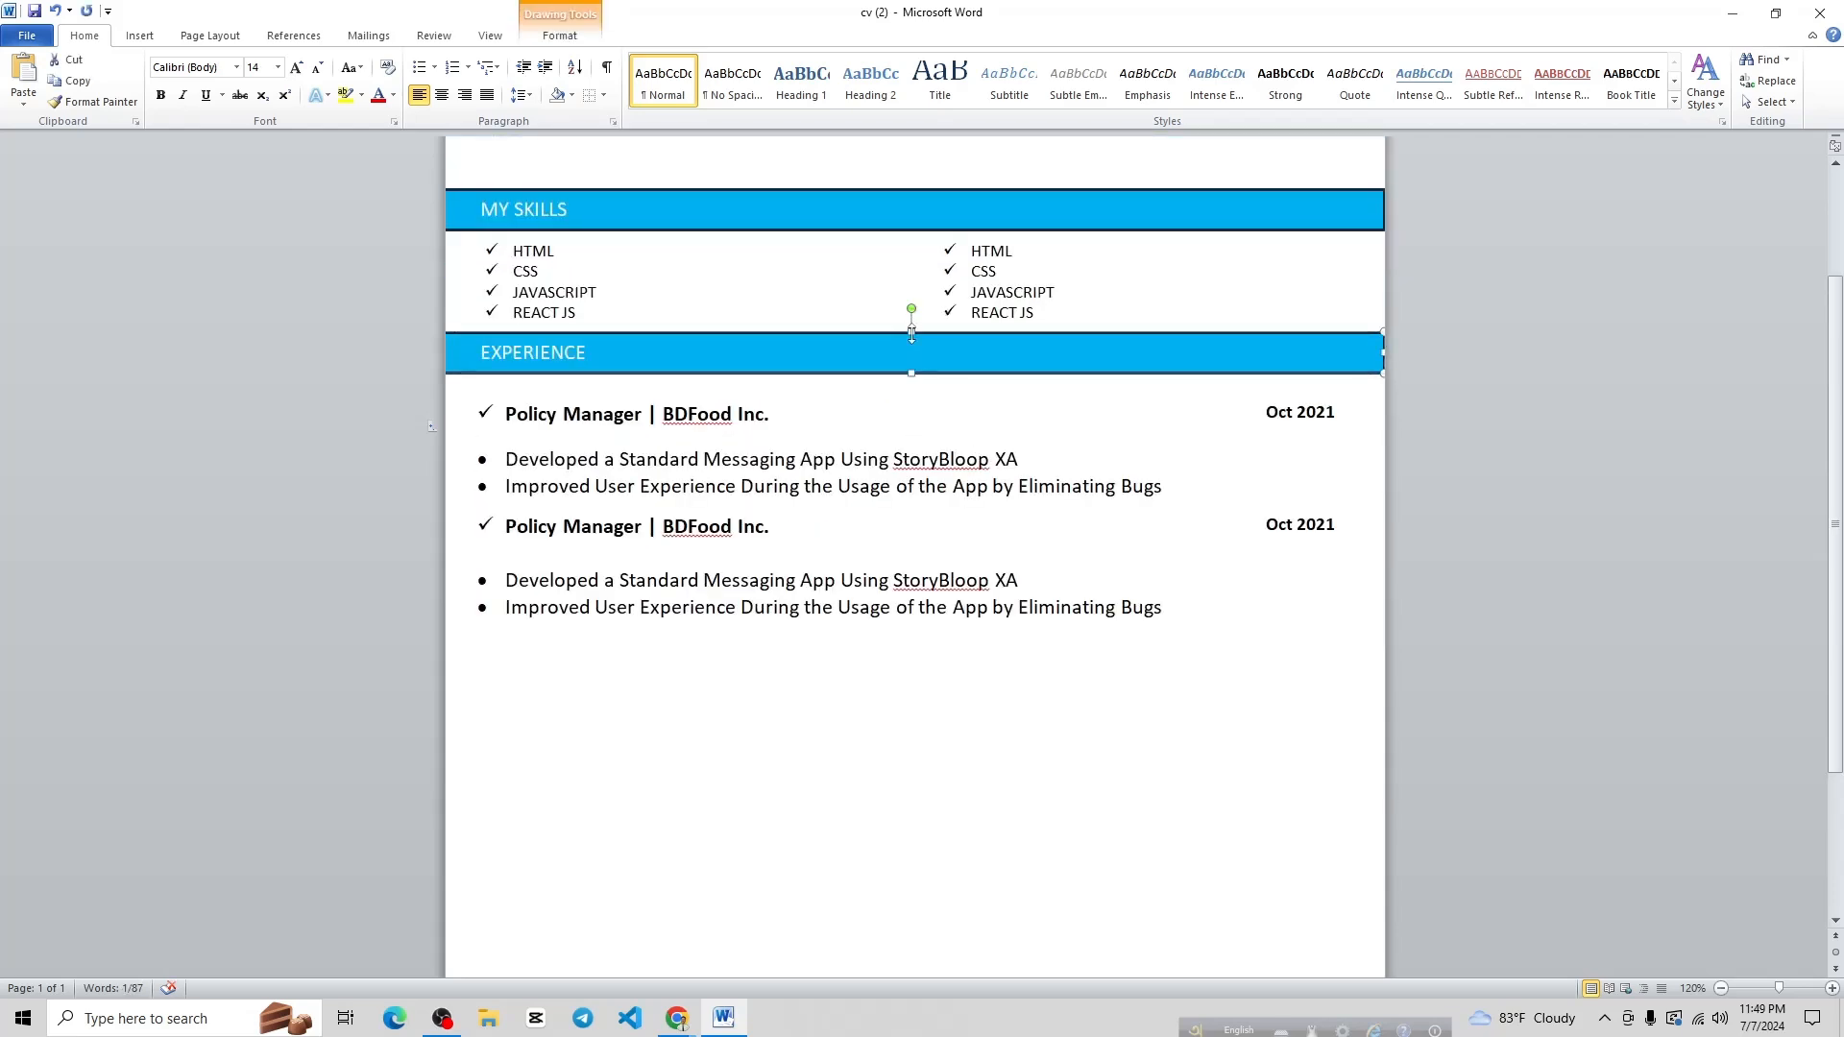
key(ctrl+v)
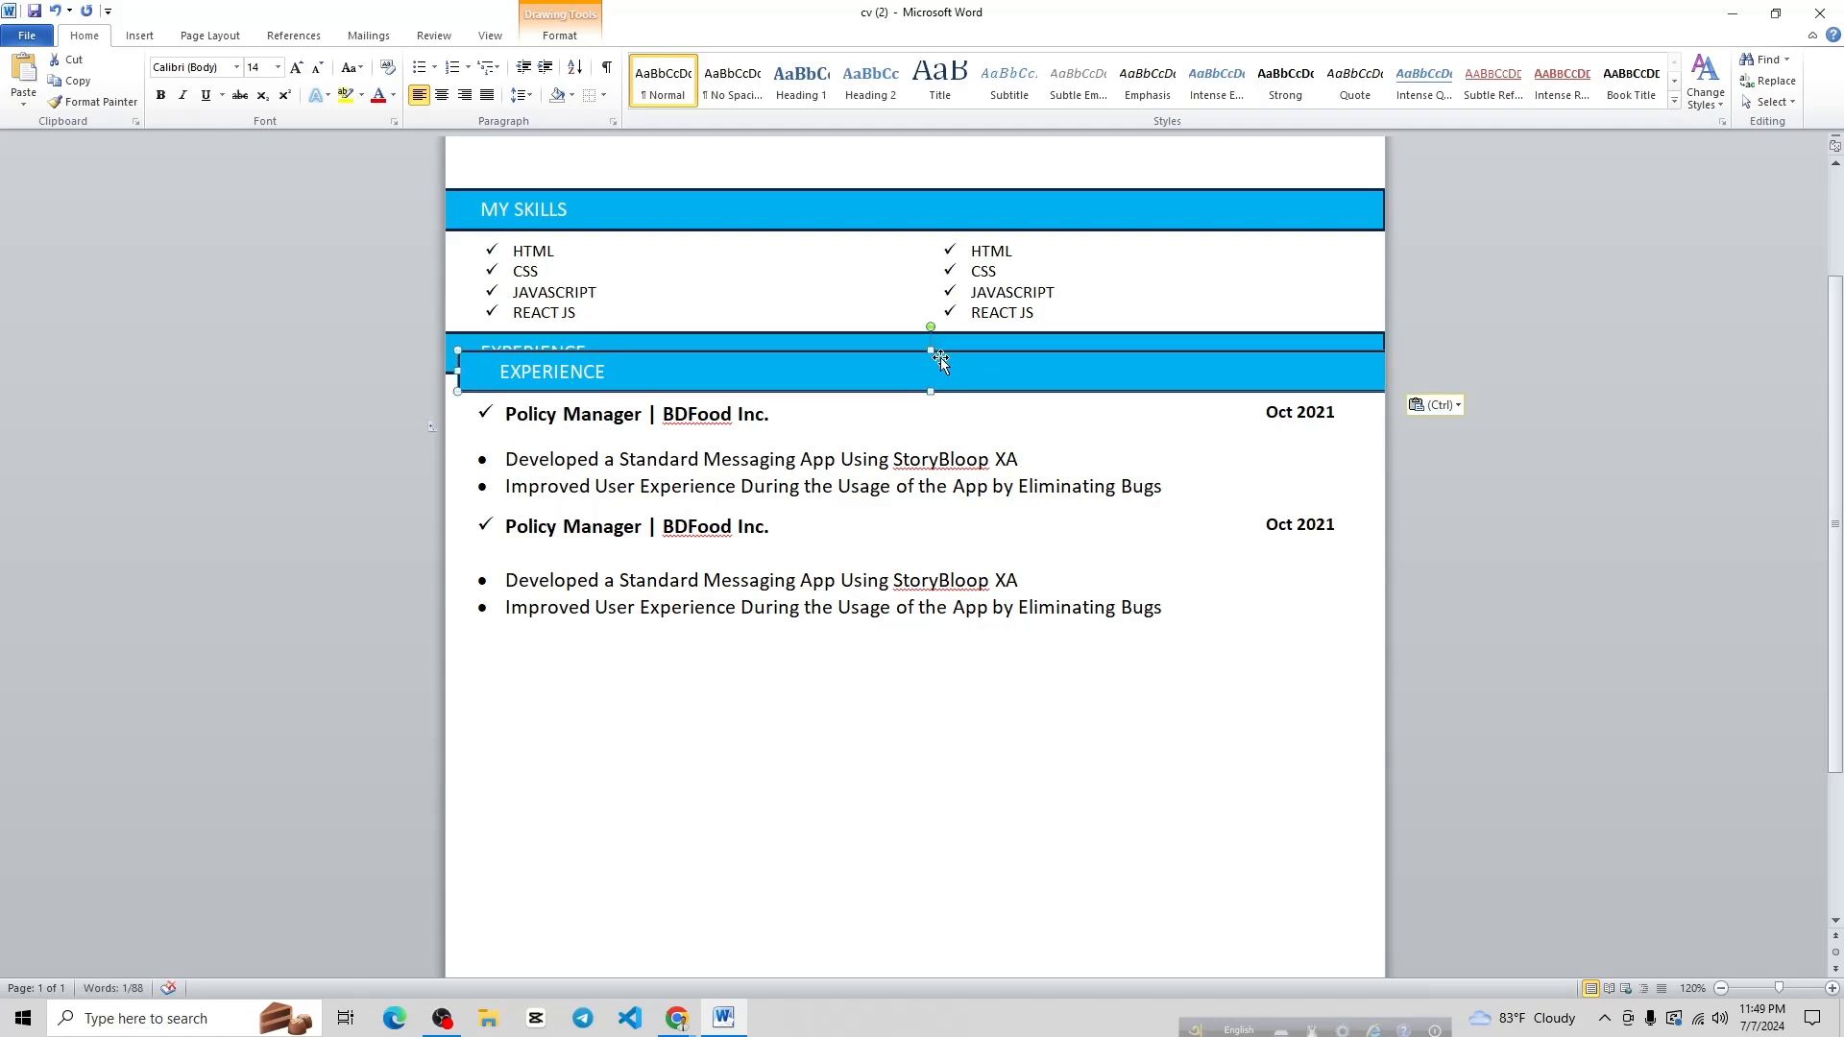
drag(941, 357, 924, 654)
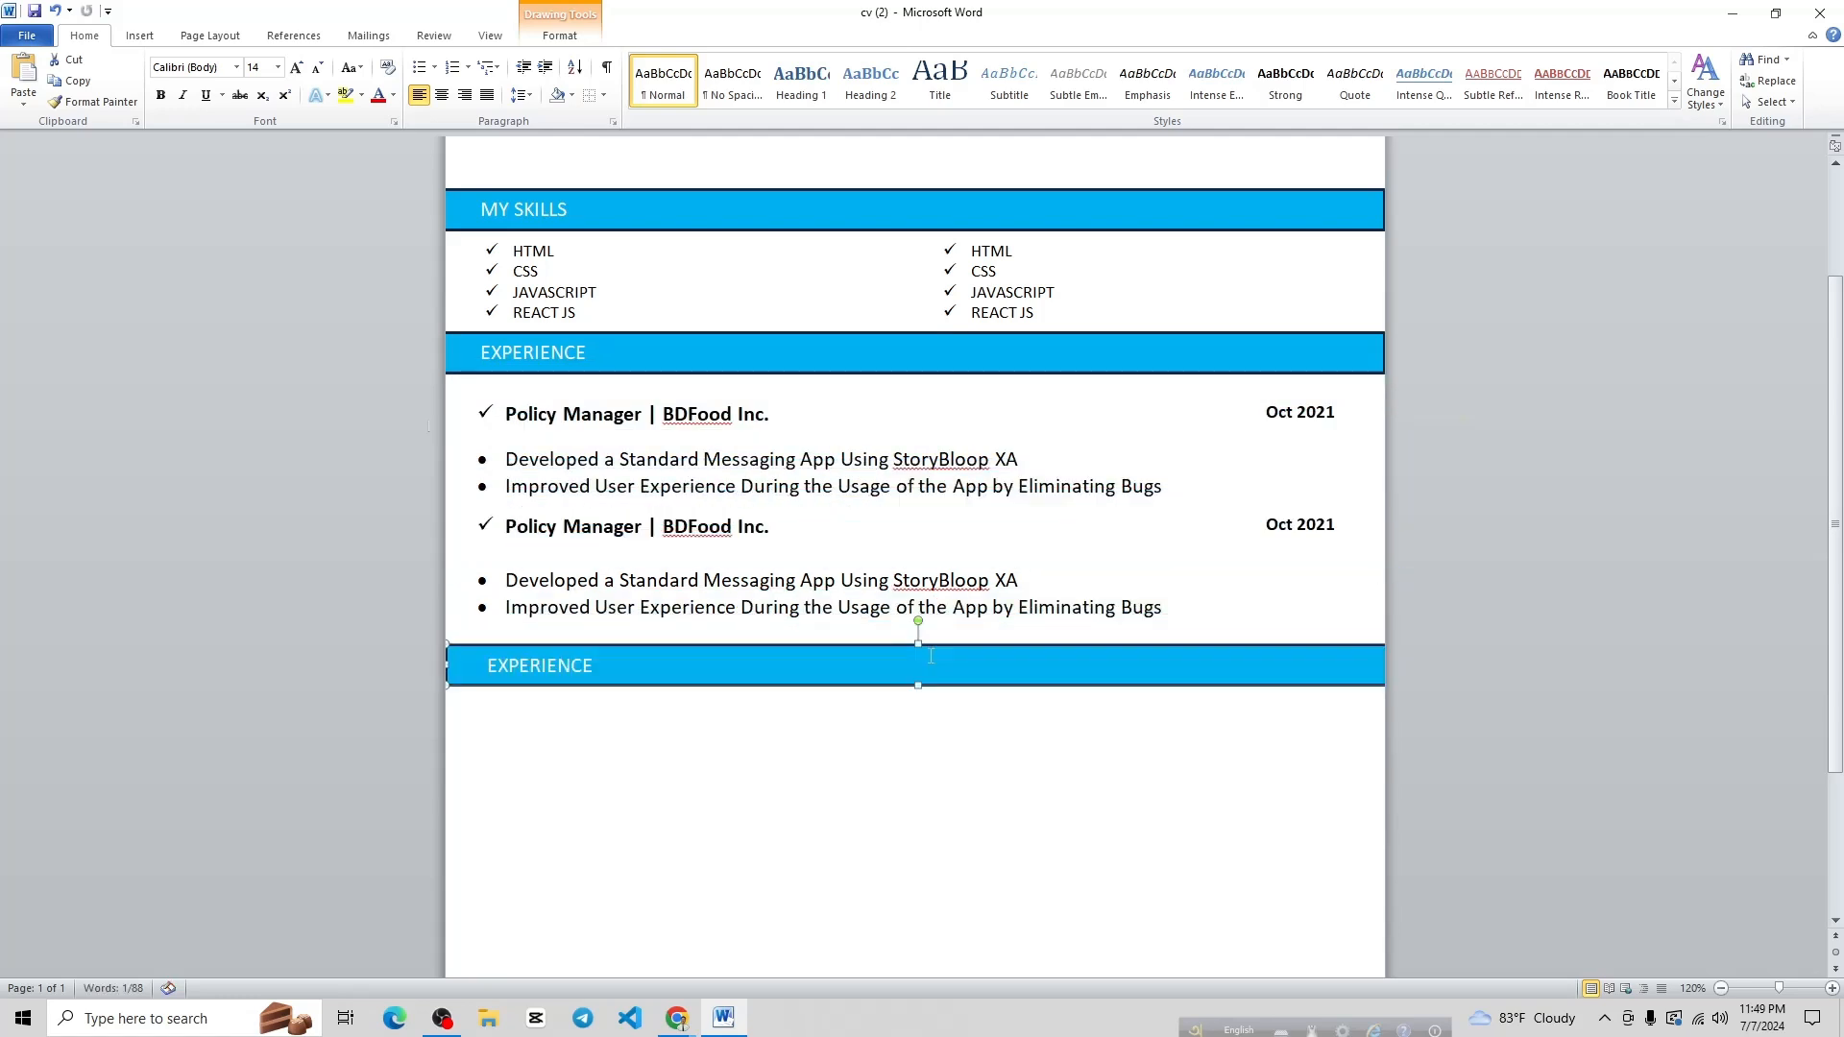
Duplicate the experience entries box and position it under the second EXPERIENCE bar
click(910, 461)
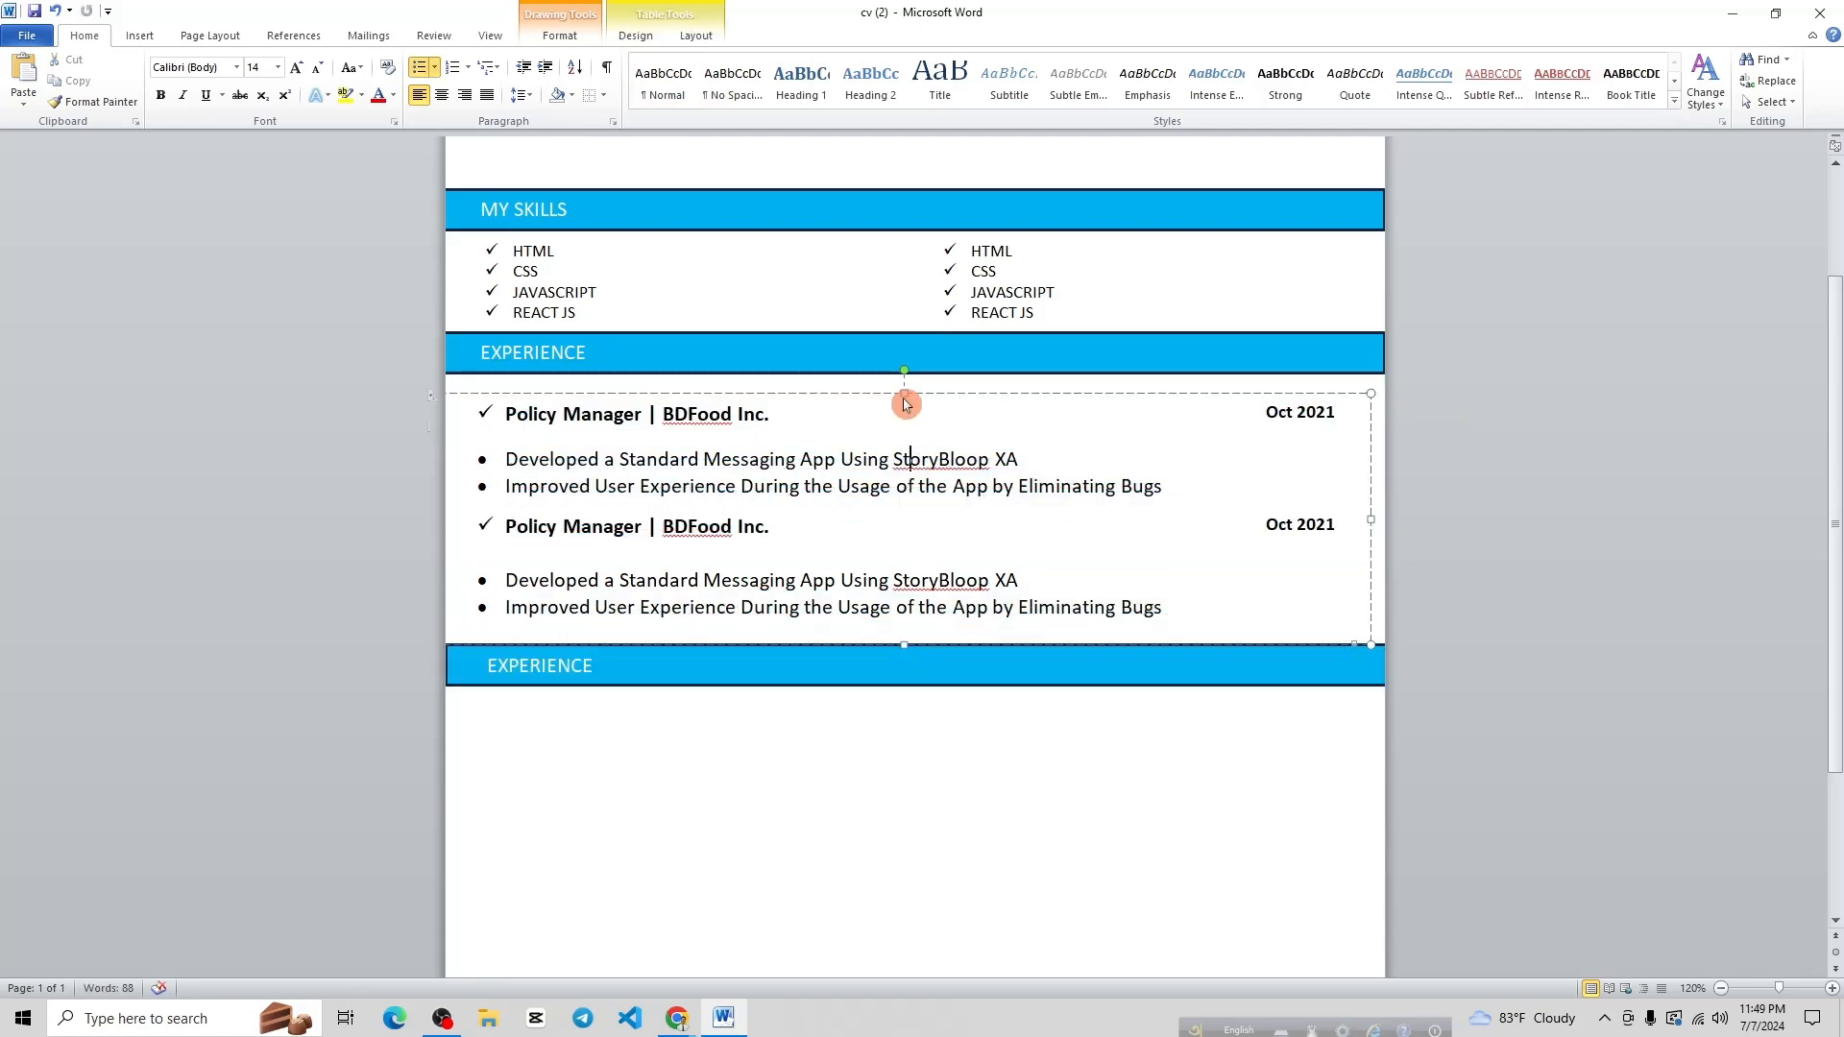
click(905, 393)
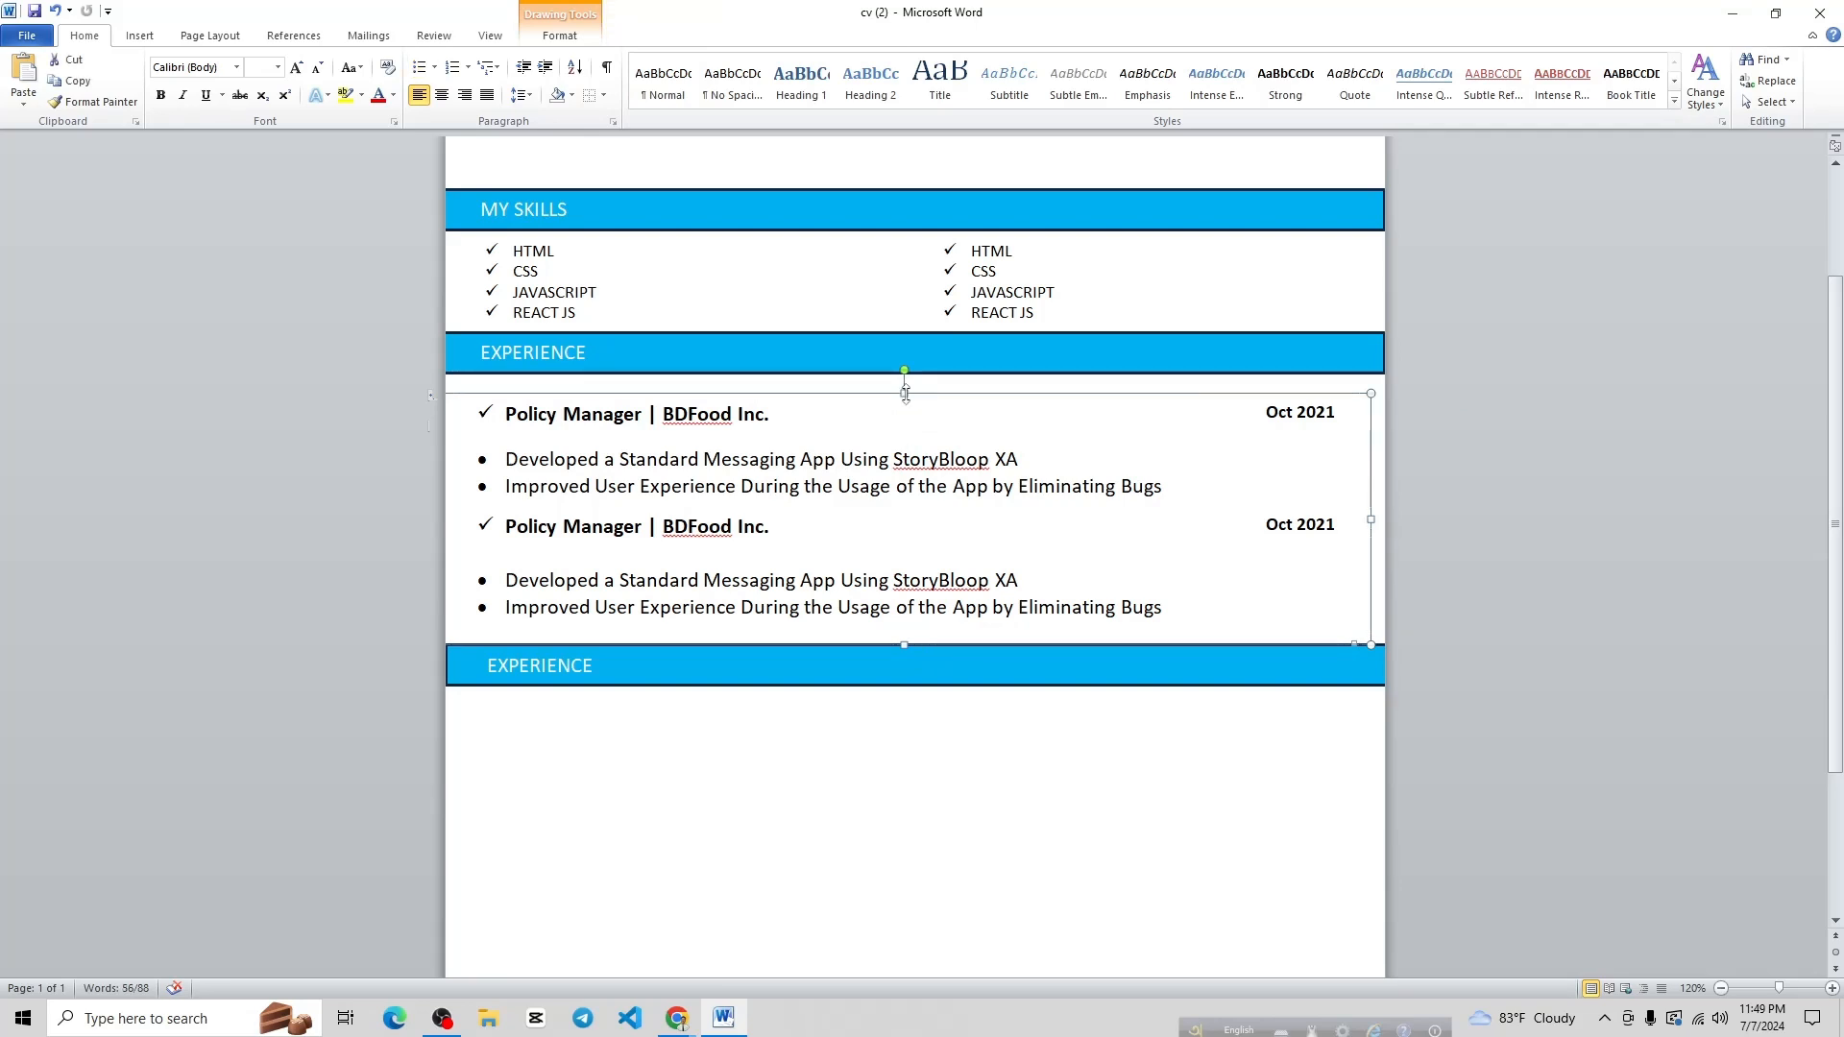
key(ctrl+v)
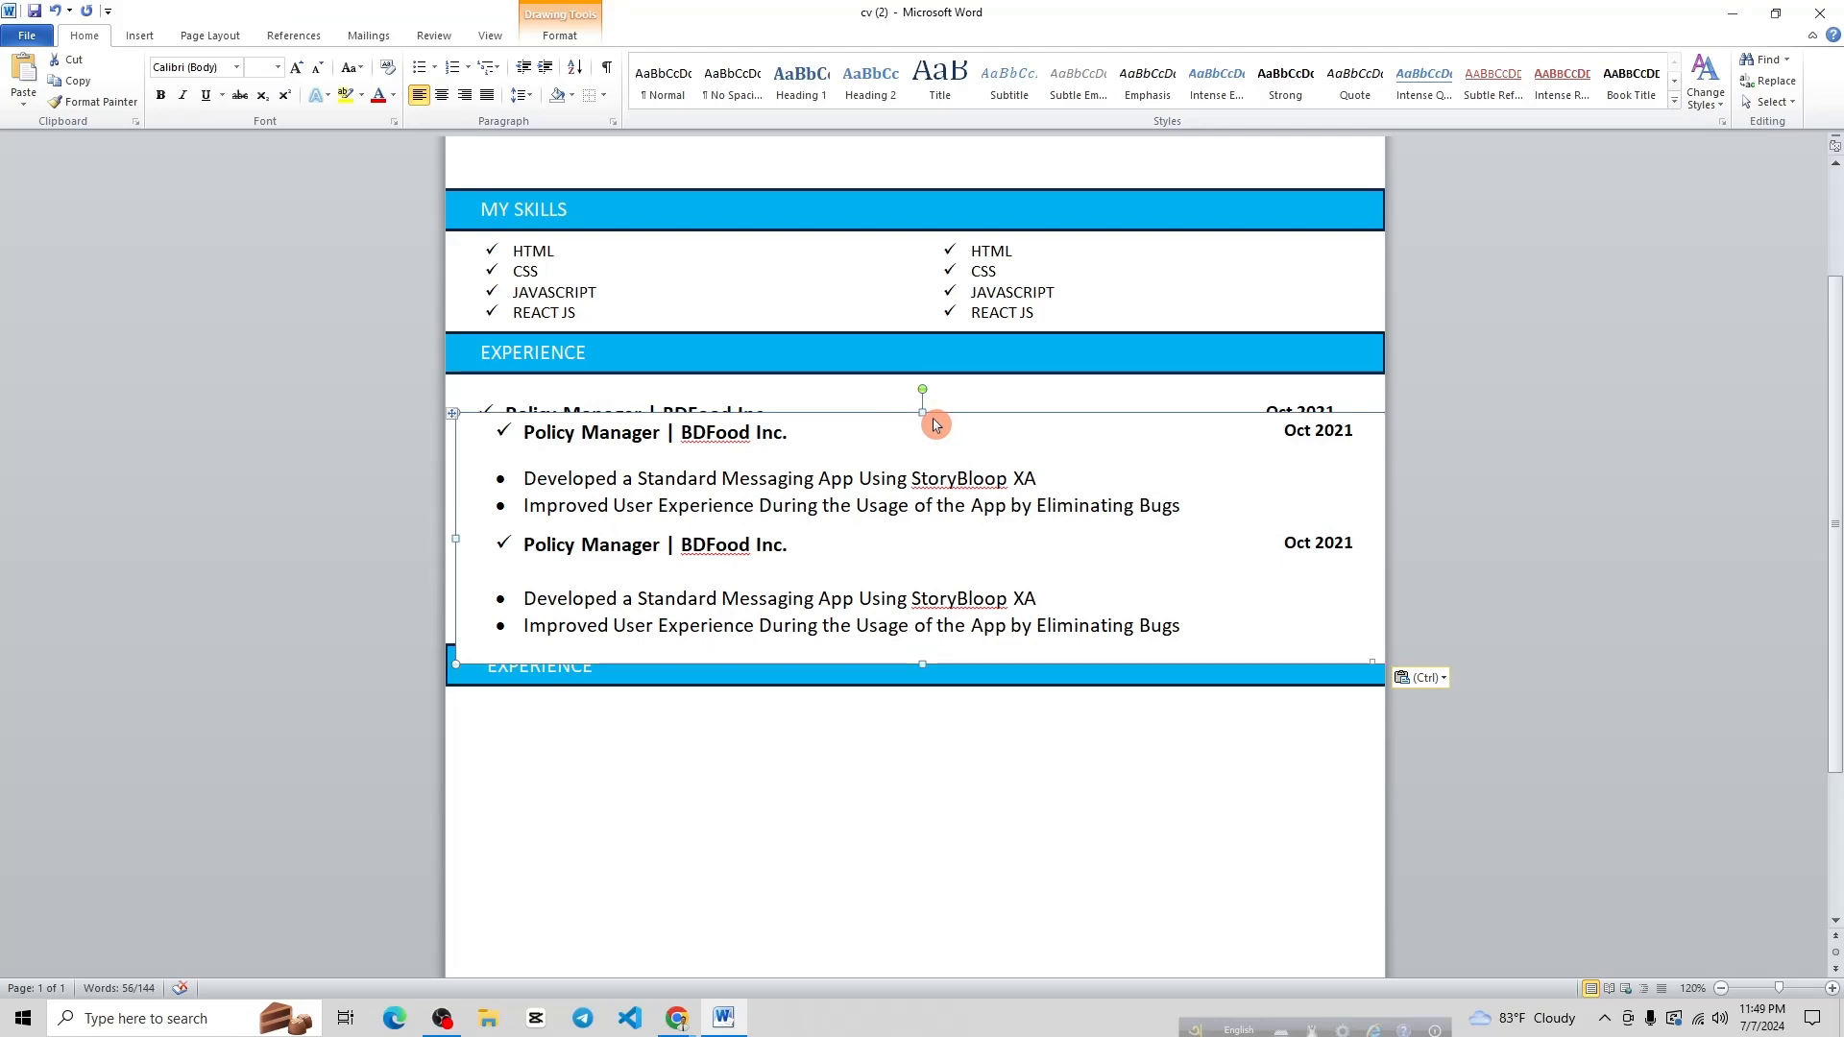
drag(929, 440, 913, 720)
scroll(846, 602, down, 3)
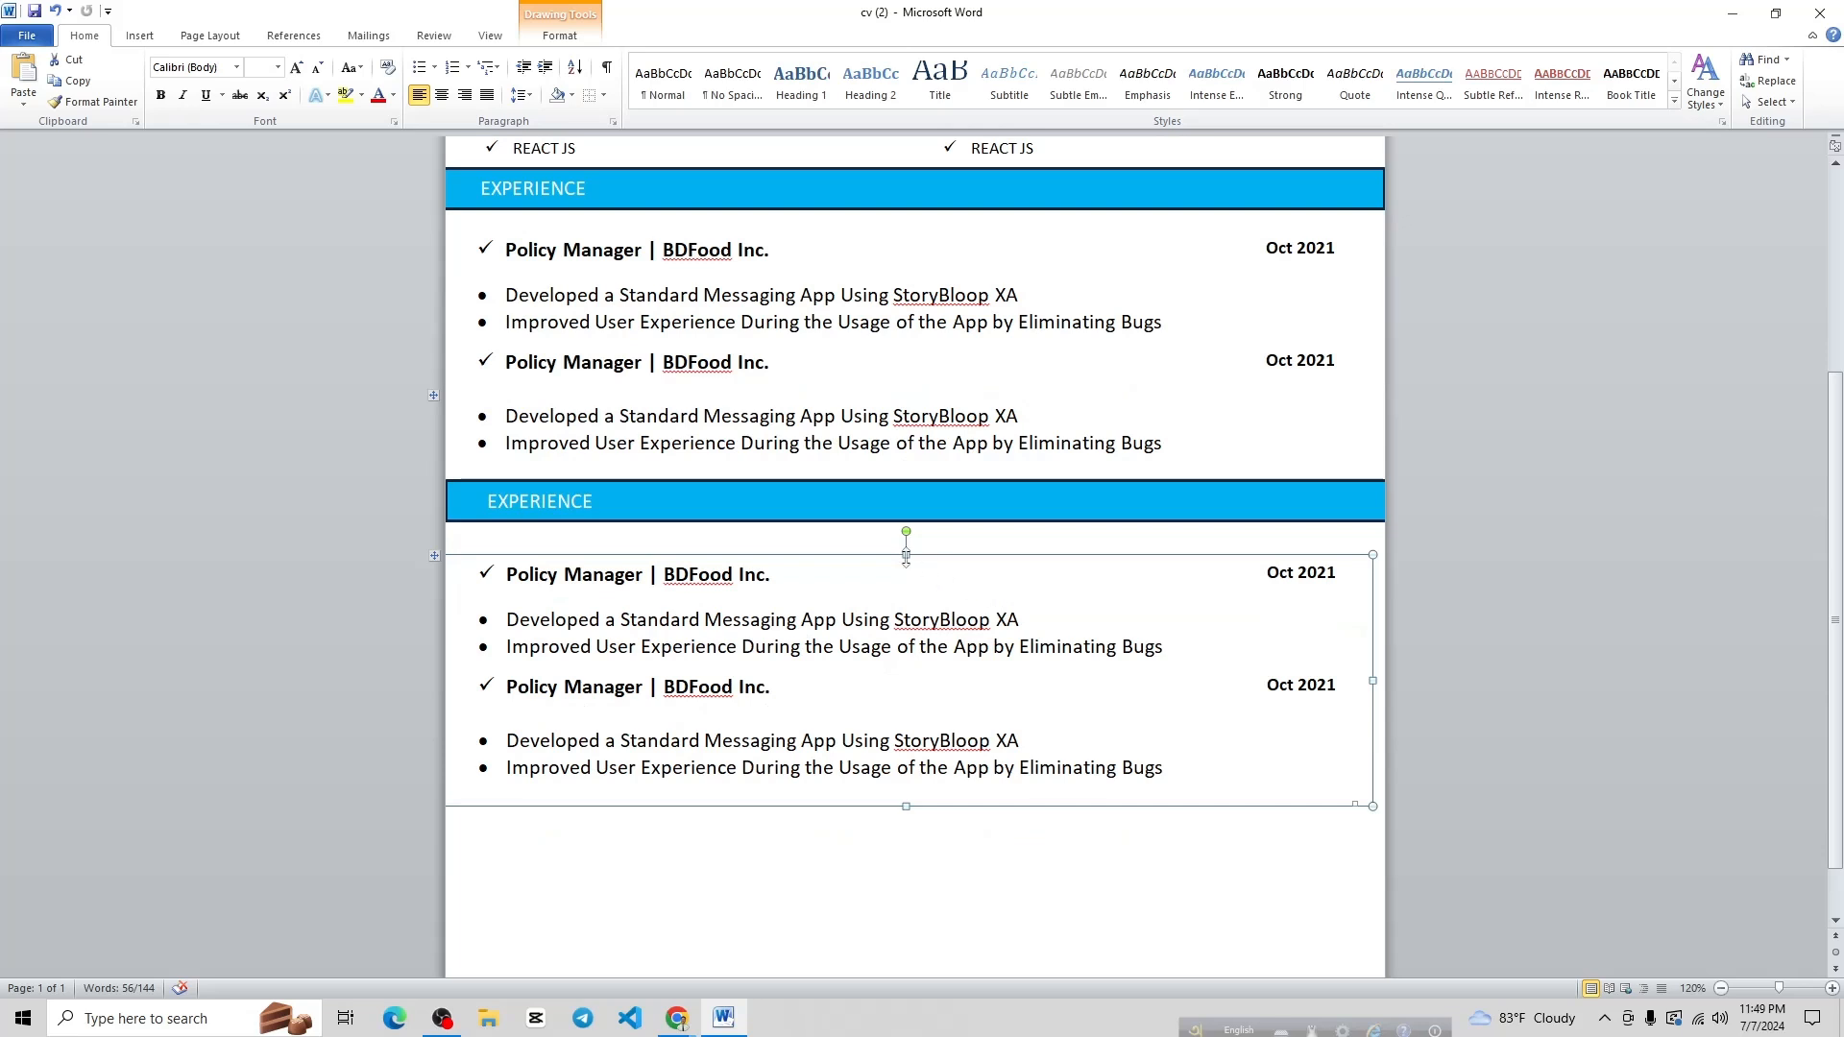
key(Up)
key(Up)
key(Up)
key(Up)
key(Up)
key(Up)
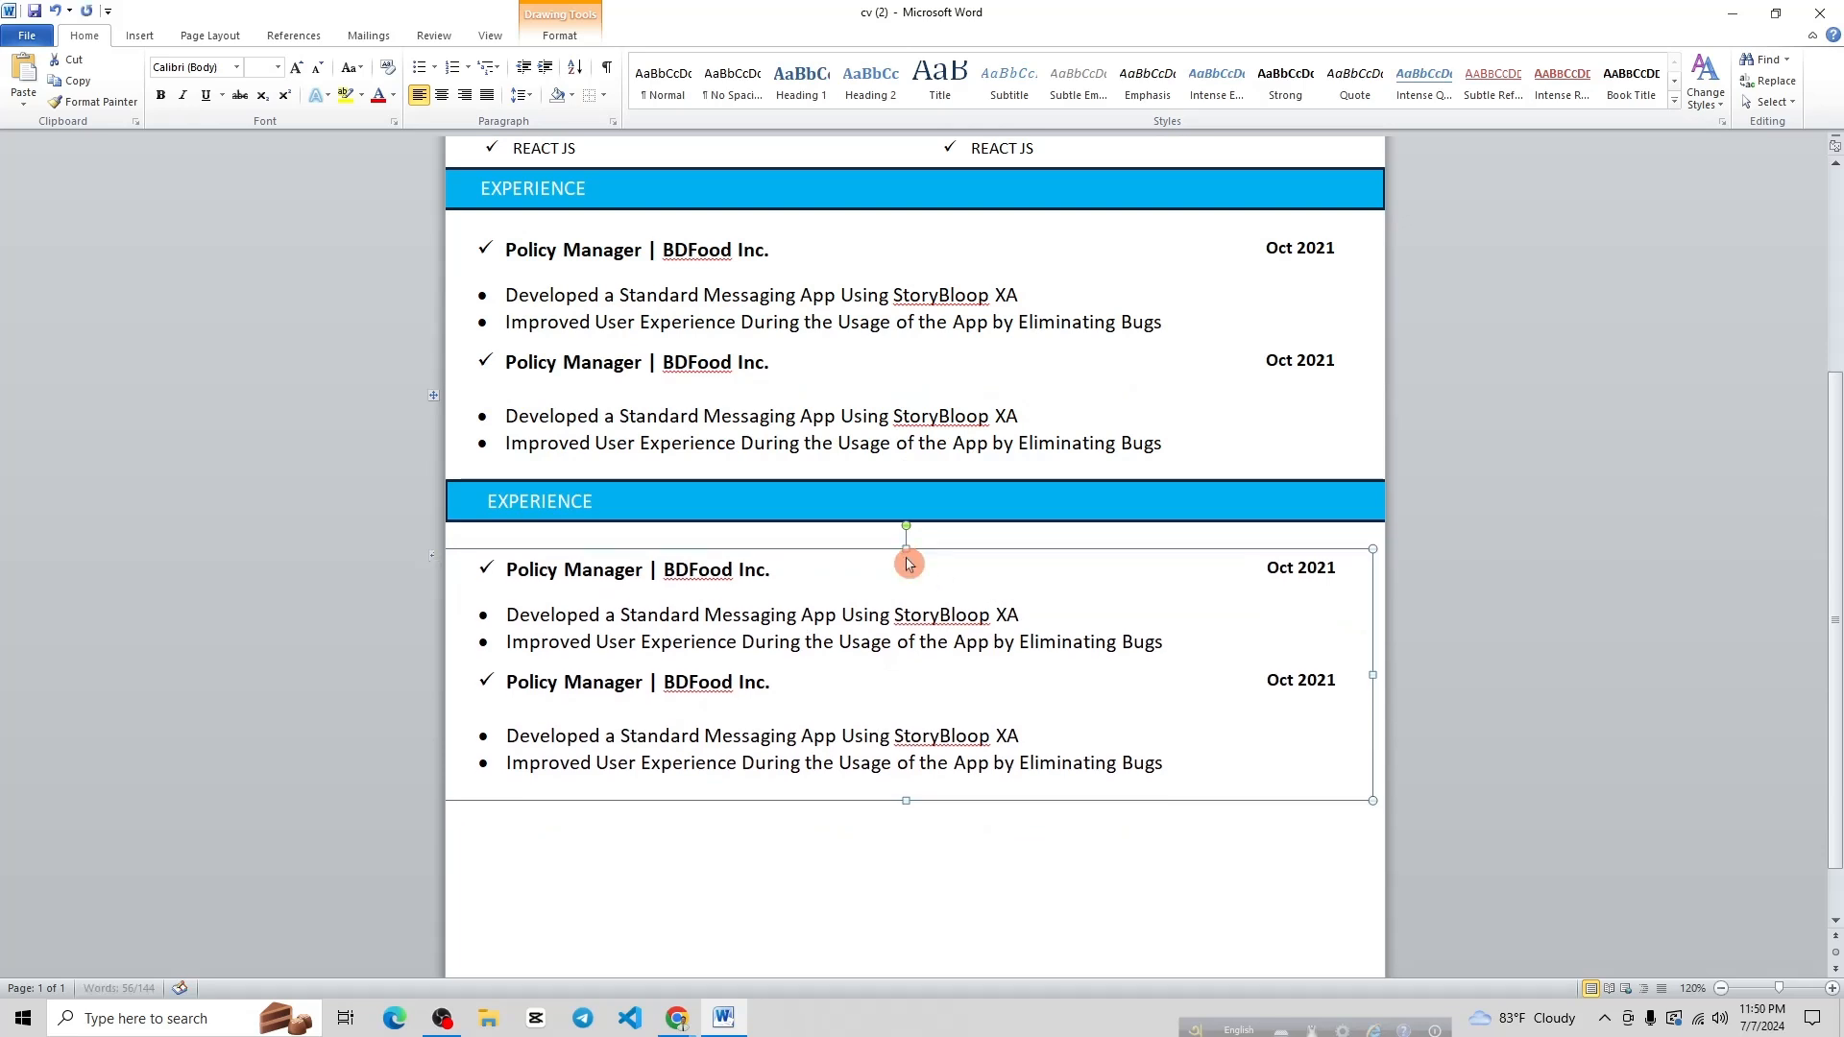
key(Up)
key(Up)
key(Up)
key(Up)
key(Up)
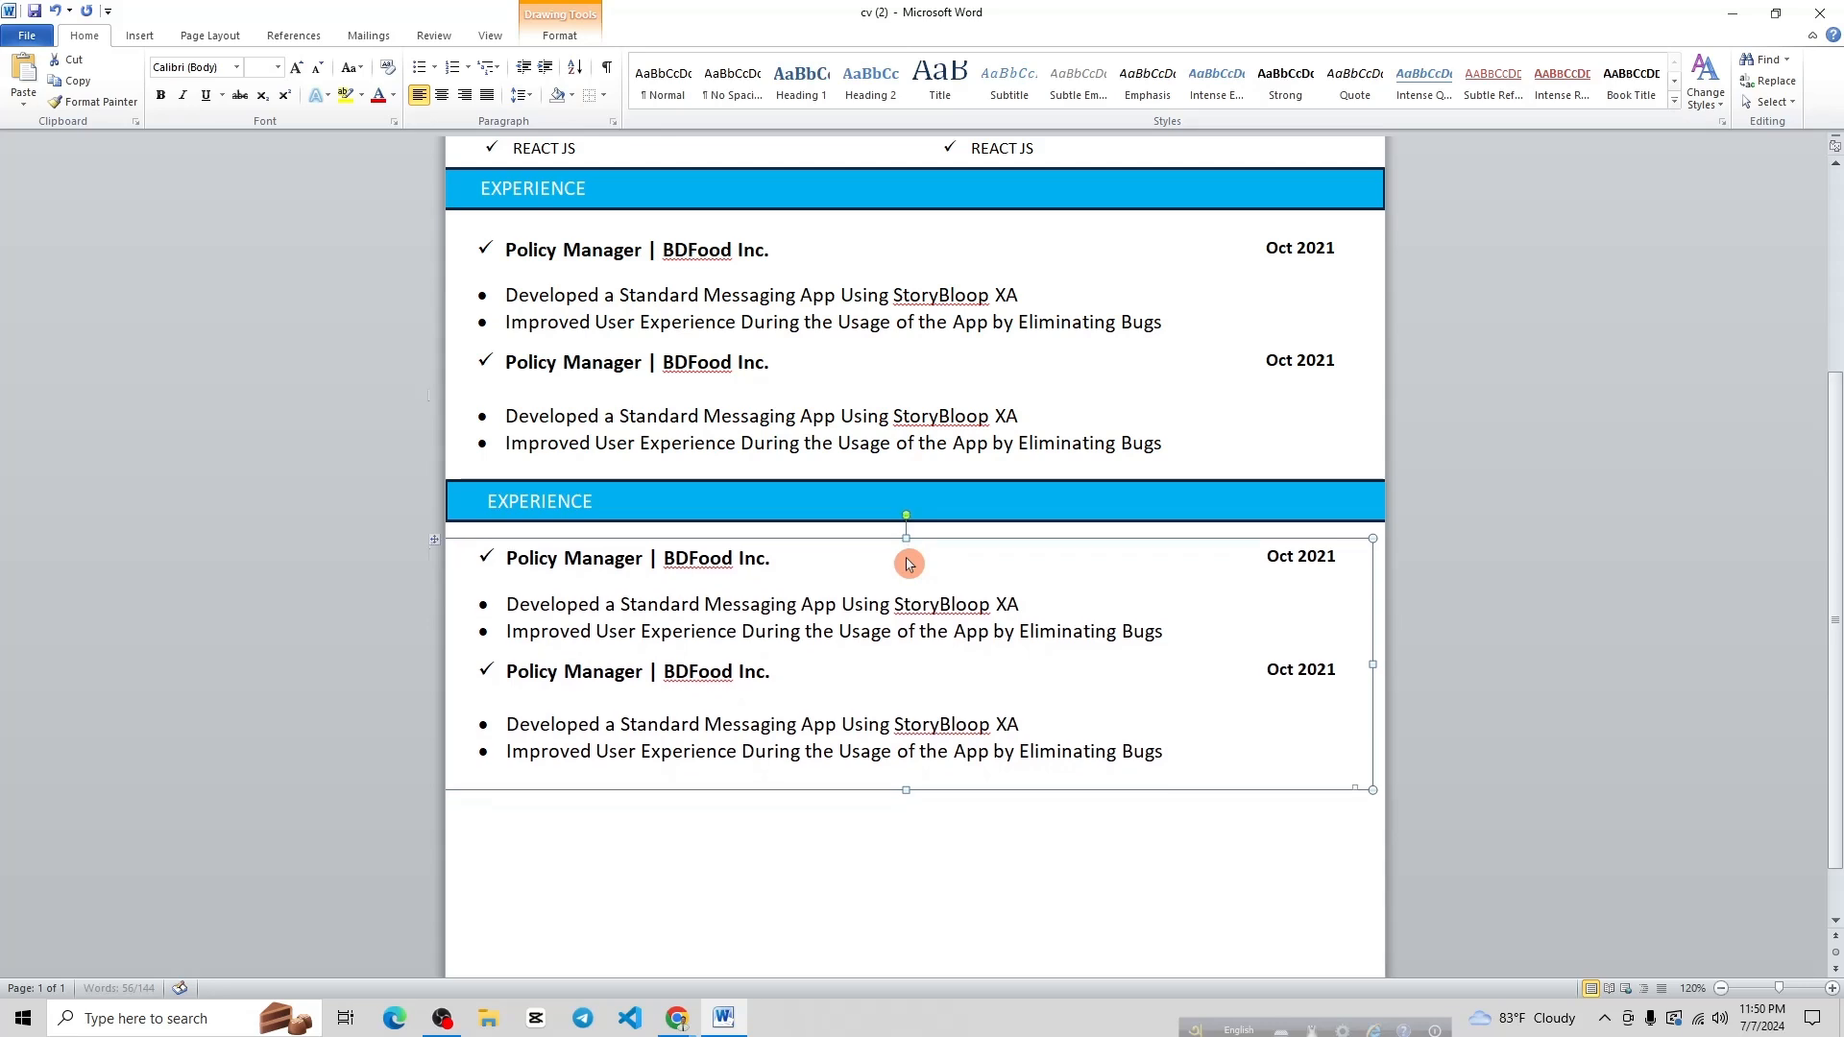
Rename the second heading bar from EXPERIENCE to EDUCATION, checking the reference PDF
mouse_move(677, 1018)
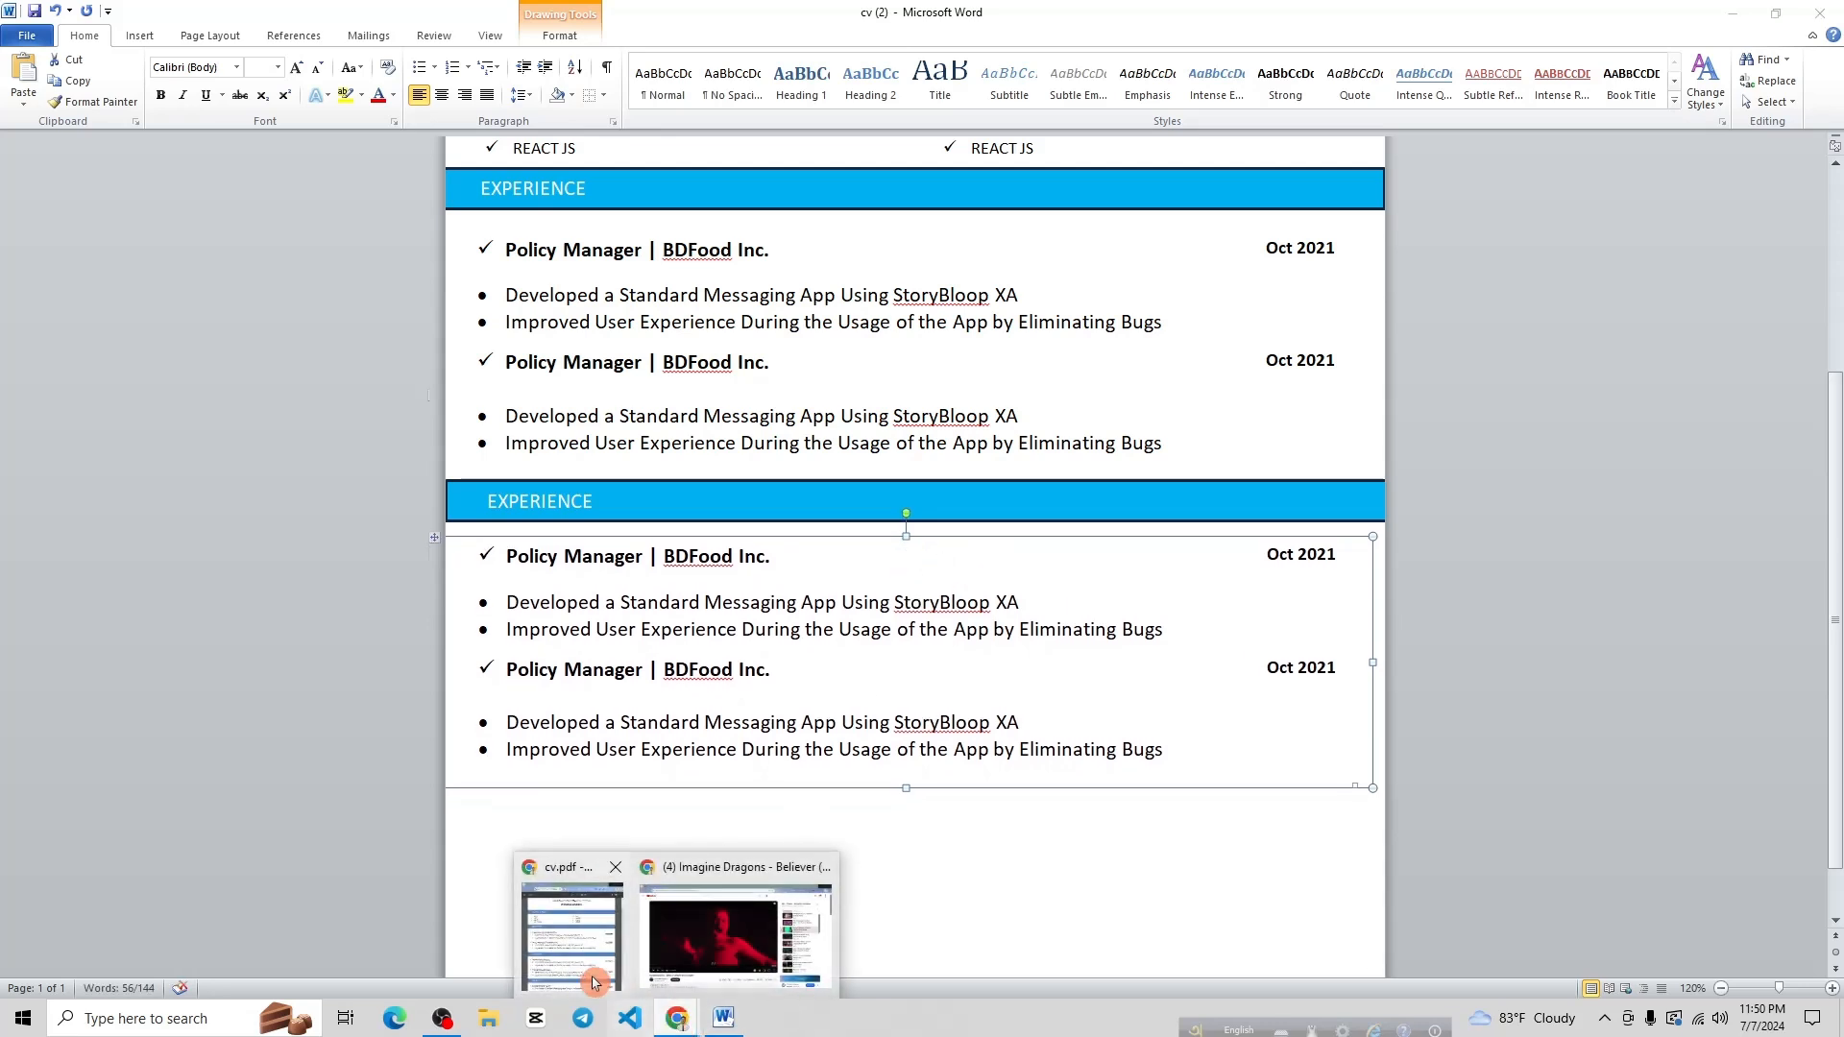
click(798, 874)
double_click(1050, 642)
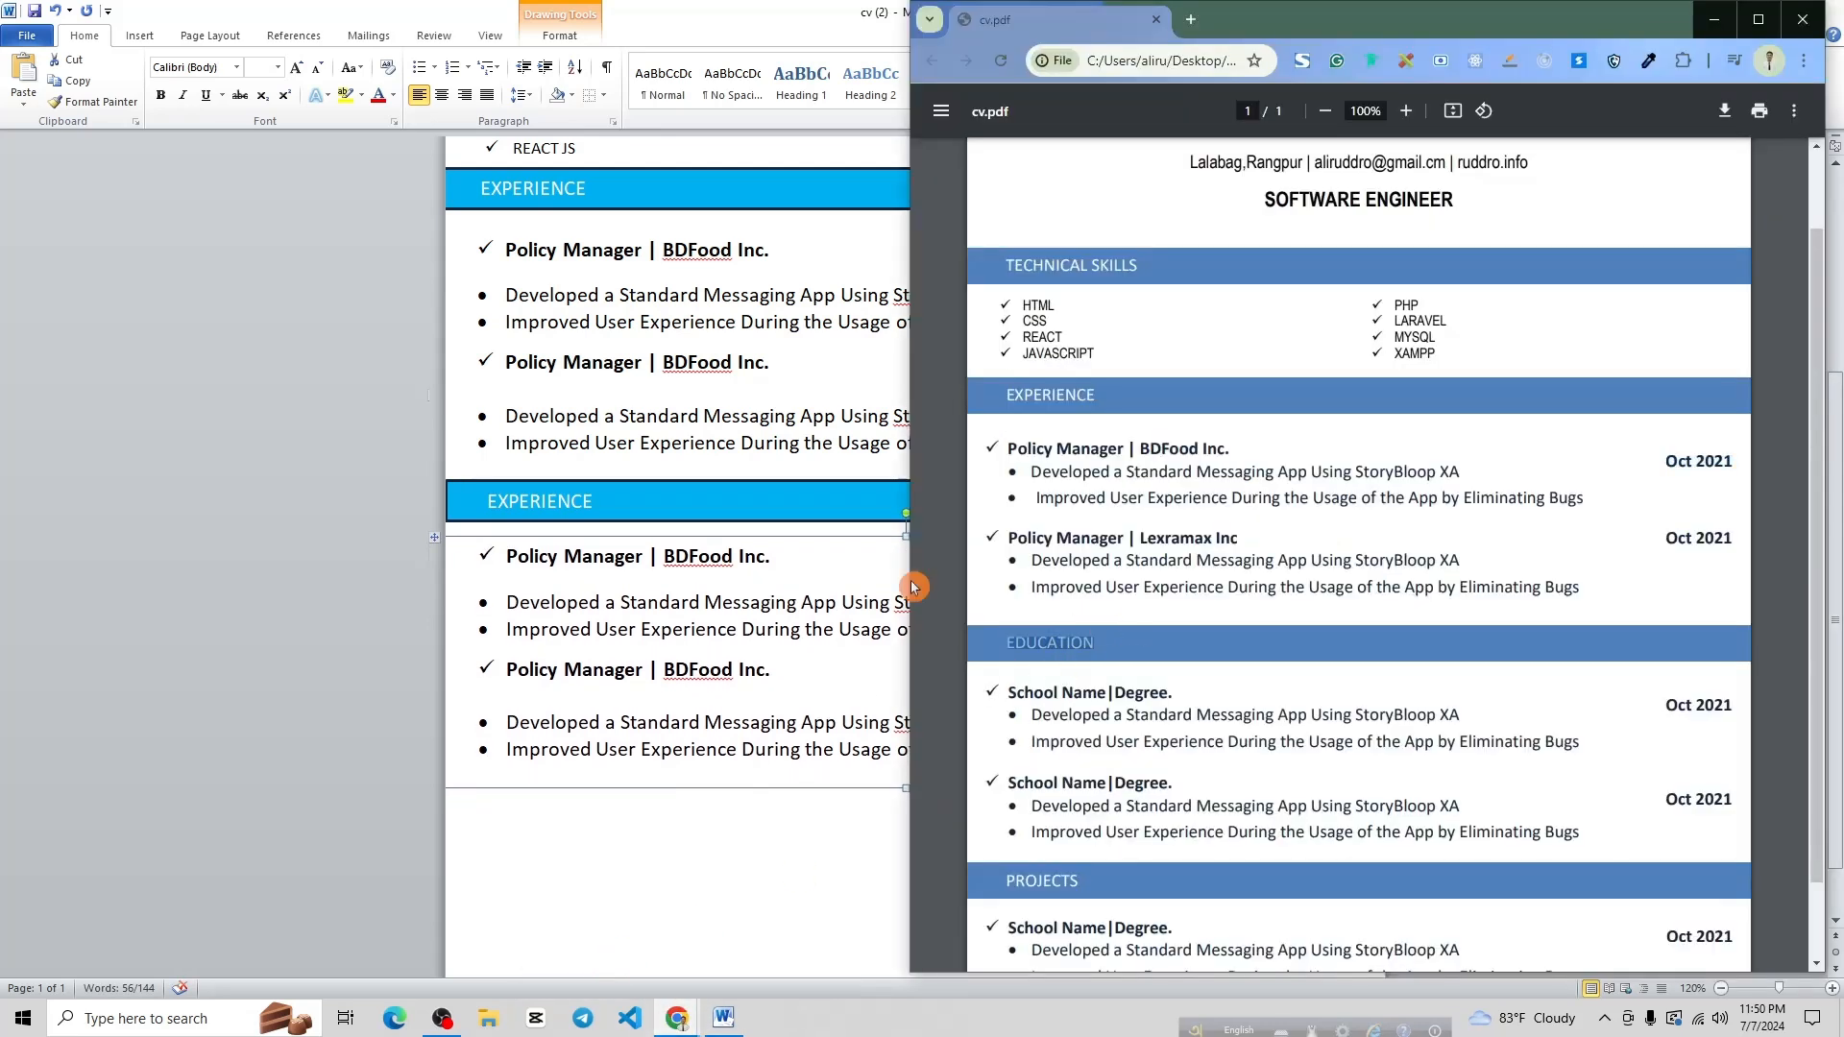
double_click(564, 506)
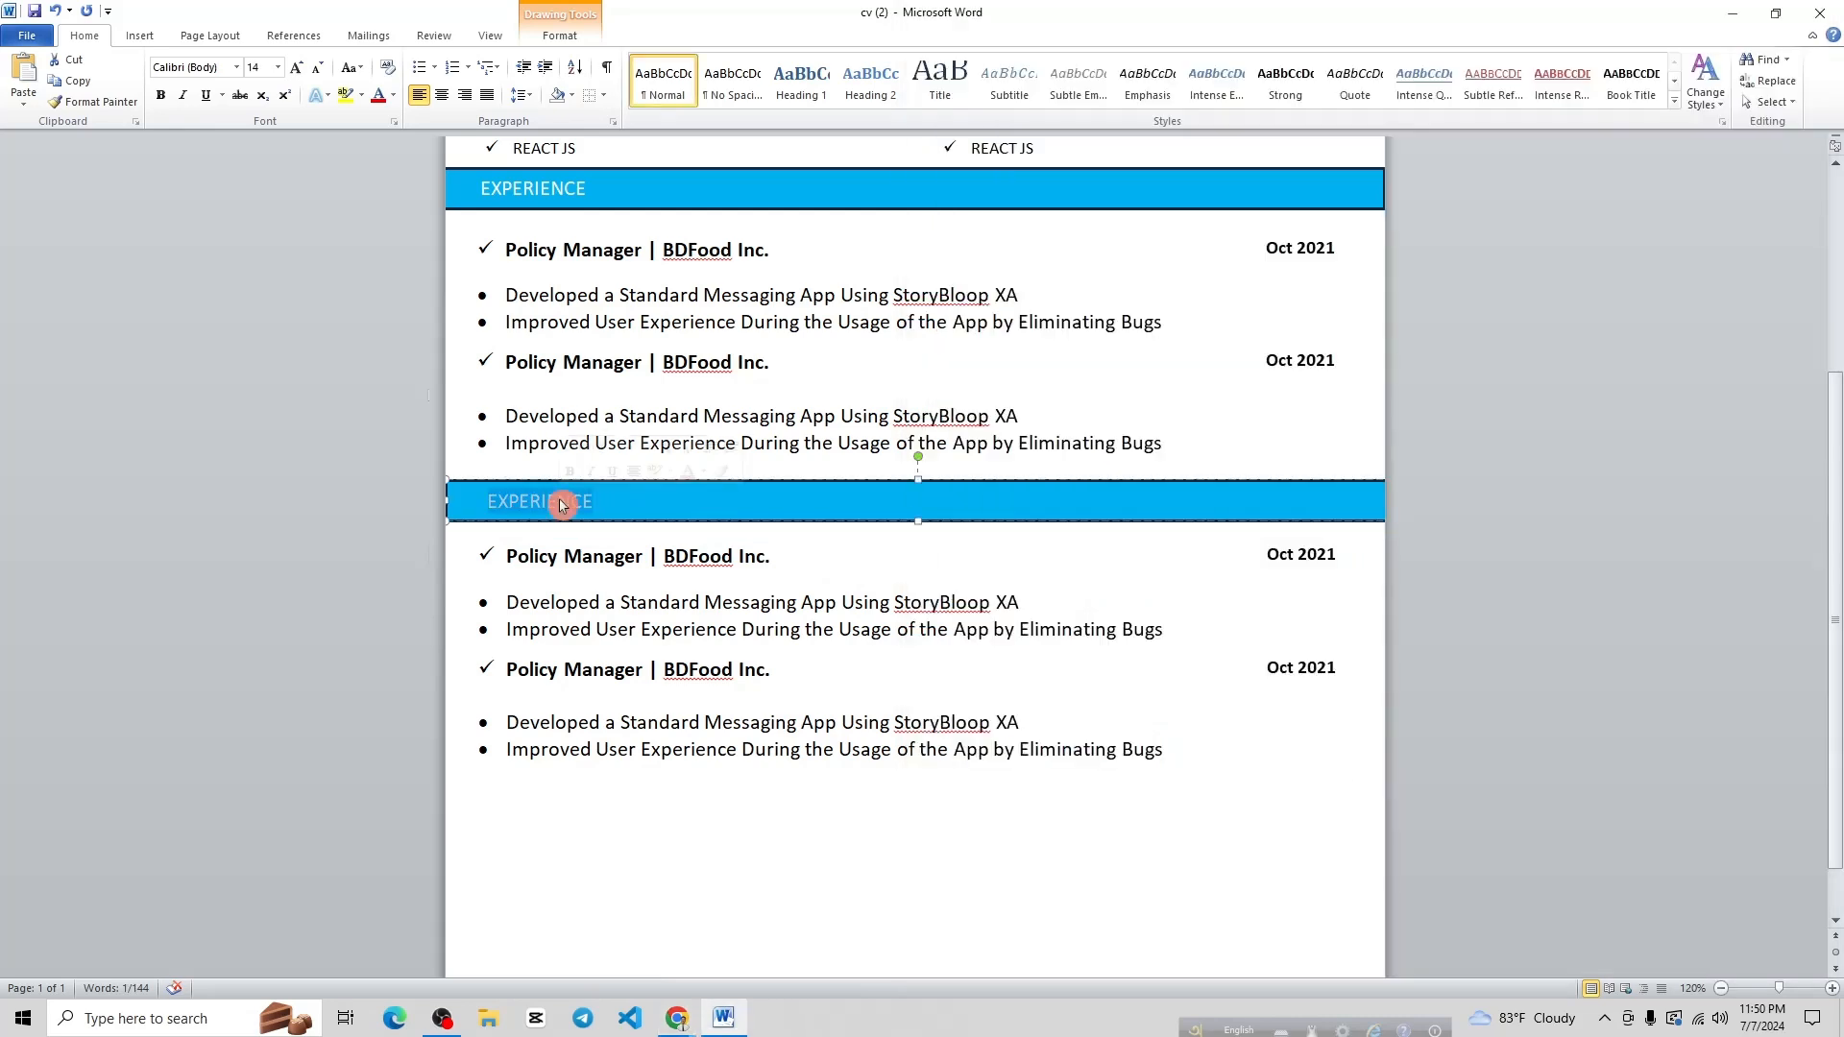
text(ED)
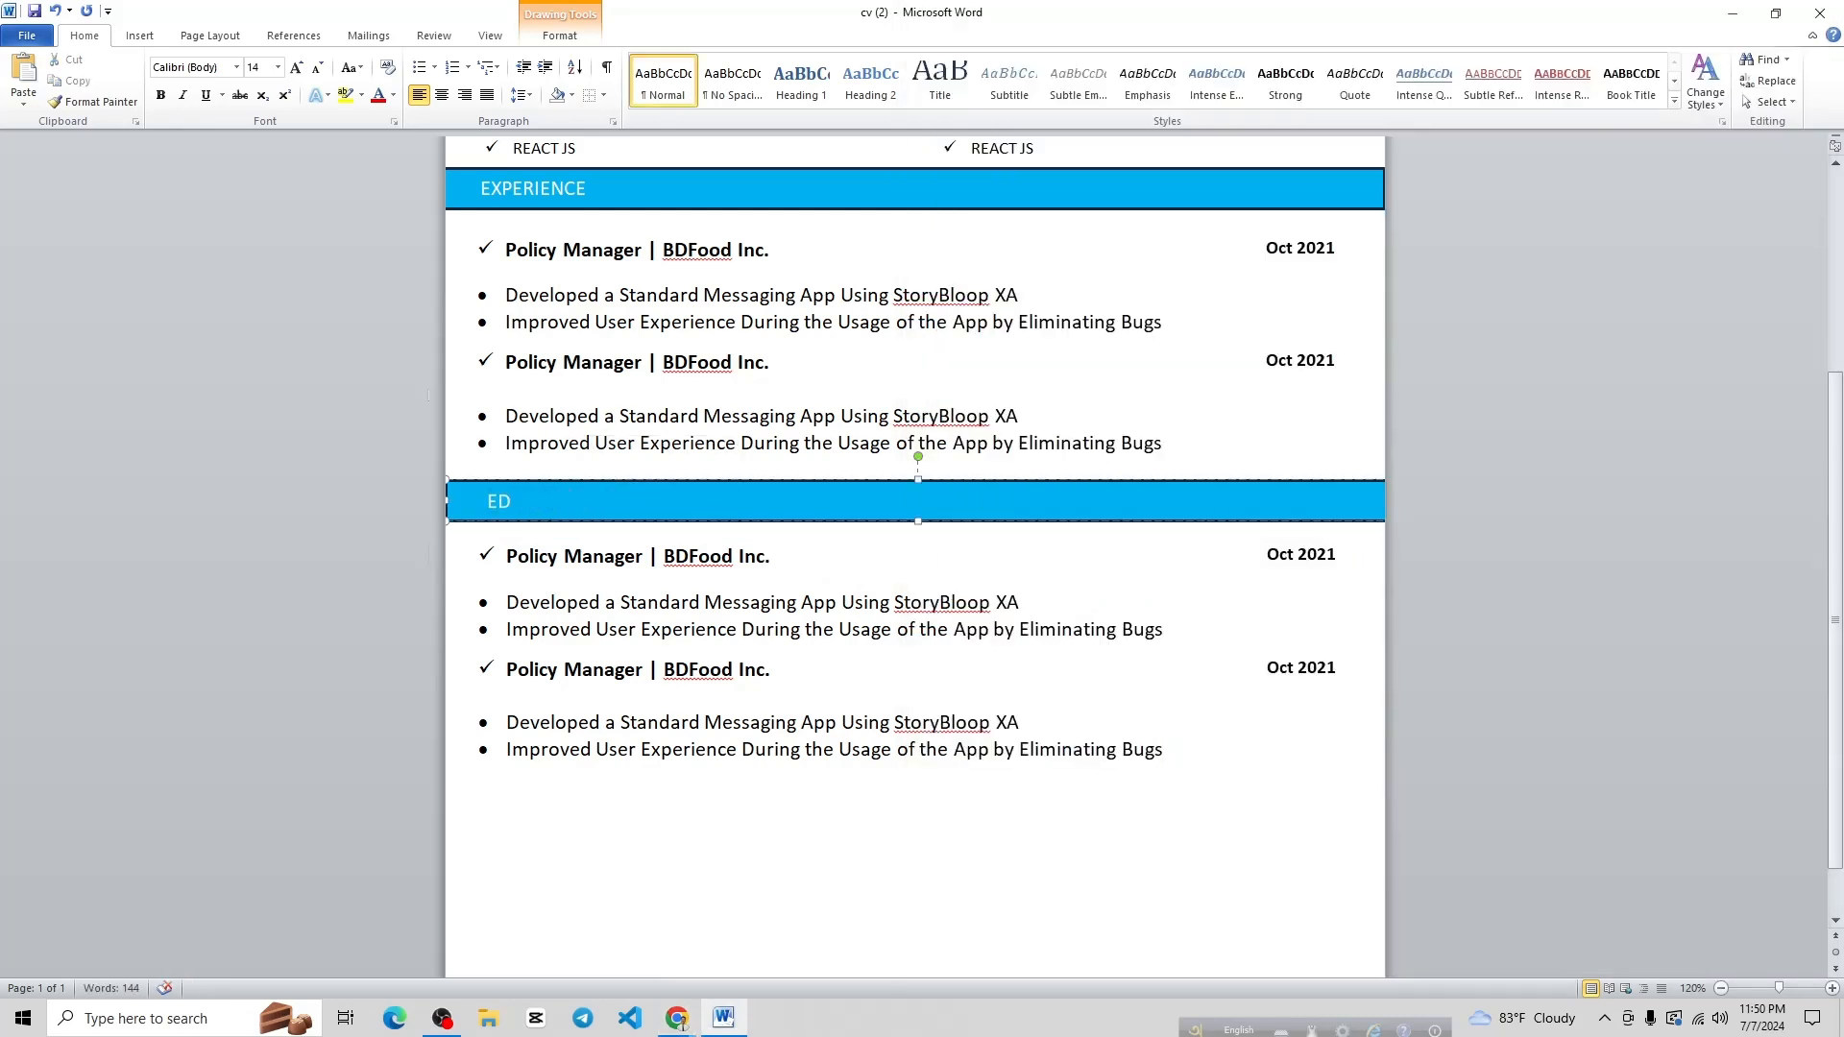
text(UCATION)
scroll(940, 557, down, 1)
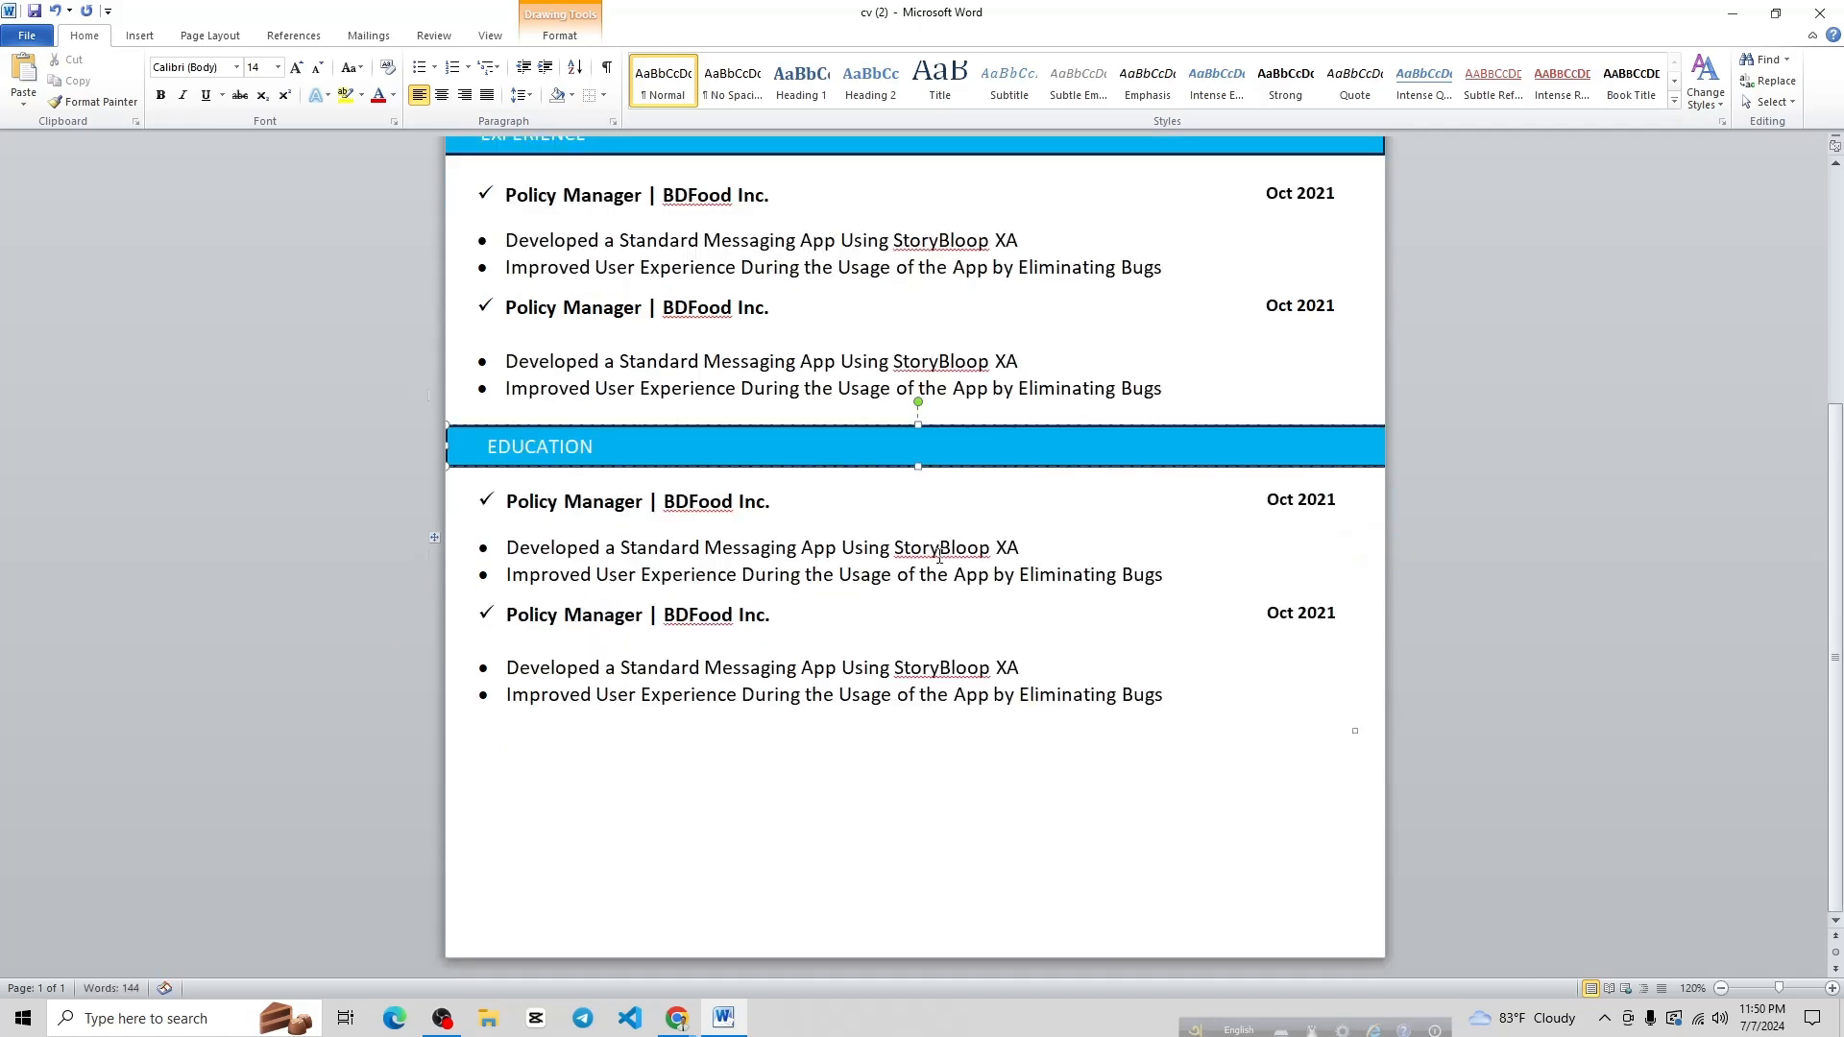
click(1005, 772)
scroll(980, 621, down, 5)
Duplicate the EDUCATION bar and place the copy below the education entries
click(932, 536)
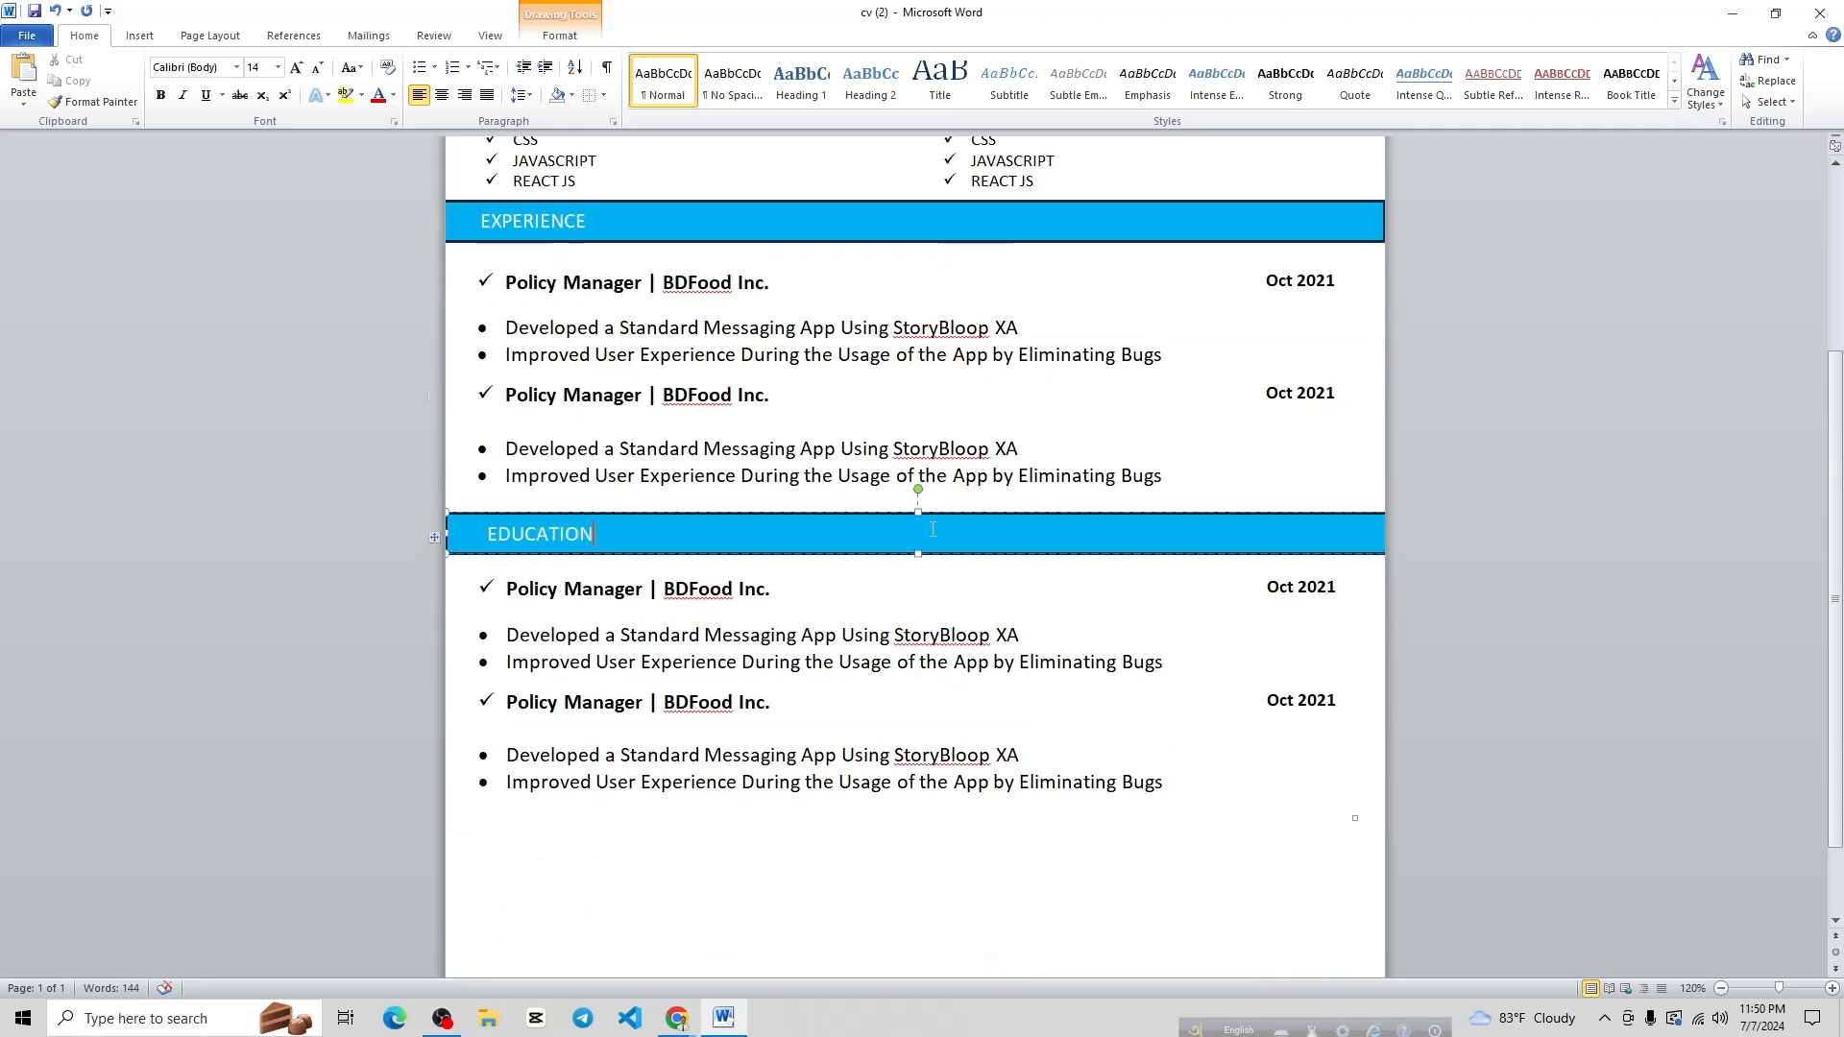
click(919, 511)
key(ctrl+v)
drag(957, 540, 930, 835)
scroll(917, 778, down, 1)
Change the bottom bar's text from EDUCATION to PROJECTS
mouse_move(689, 1015)
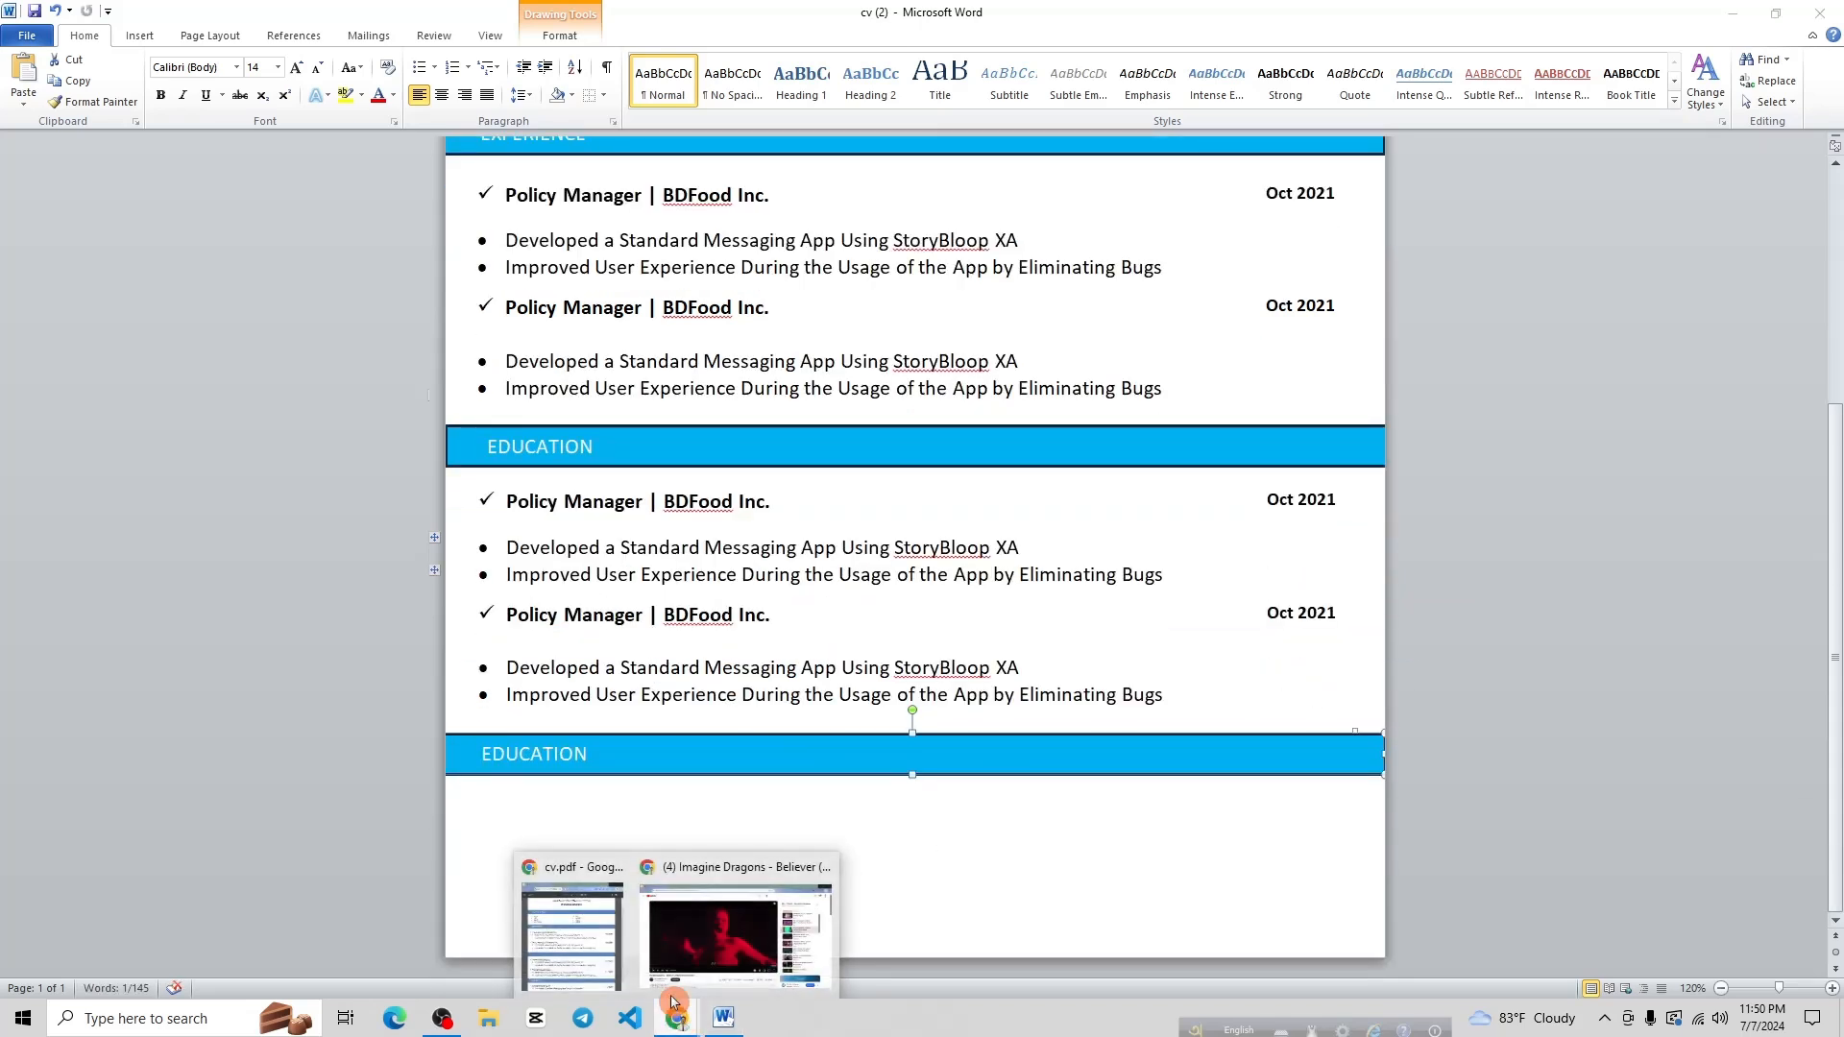
click(590, 946)
scroll(1042, 877, down, 2)
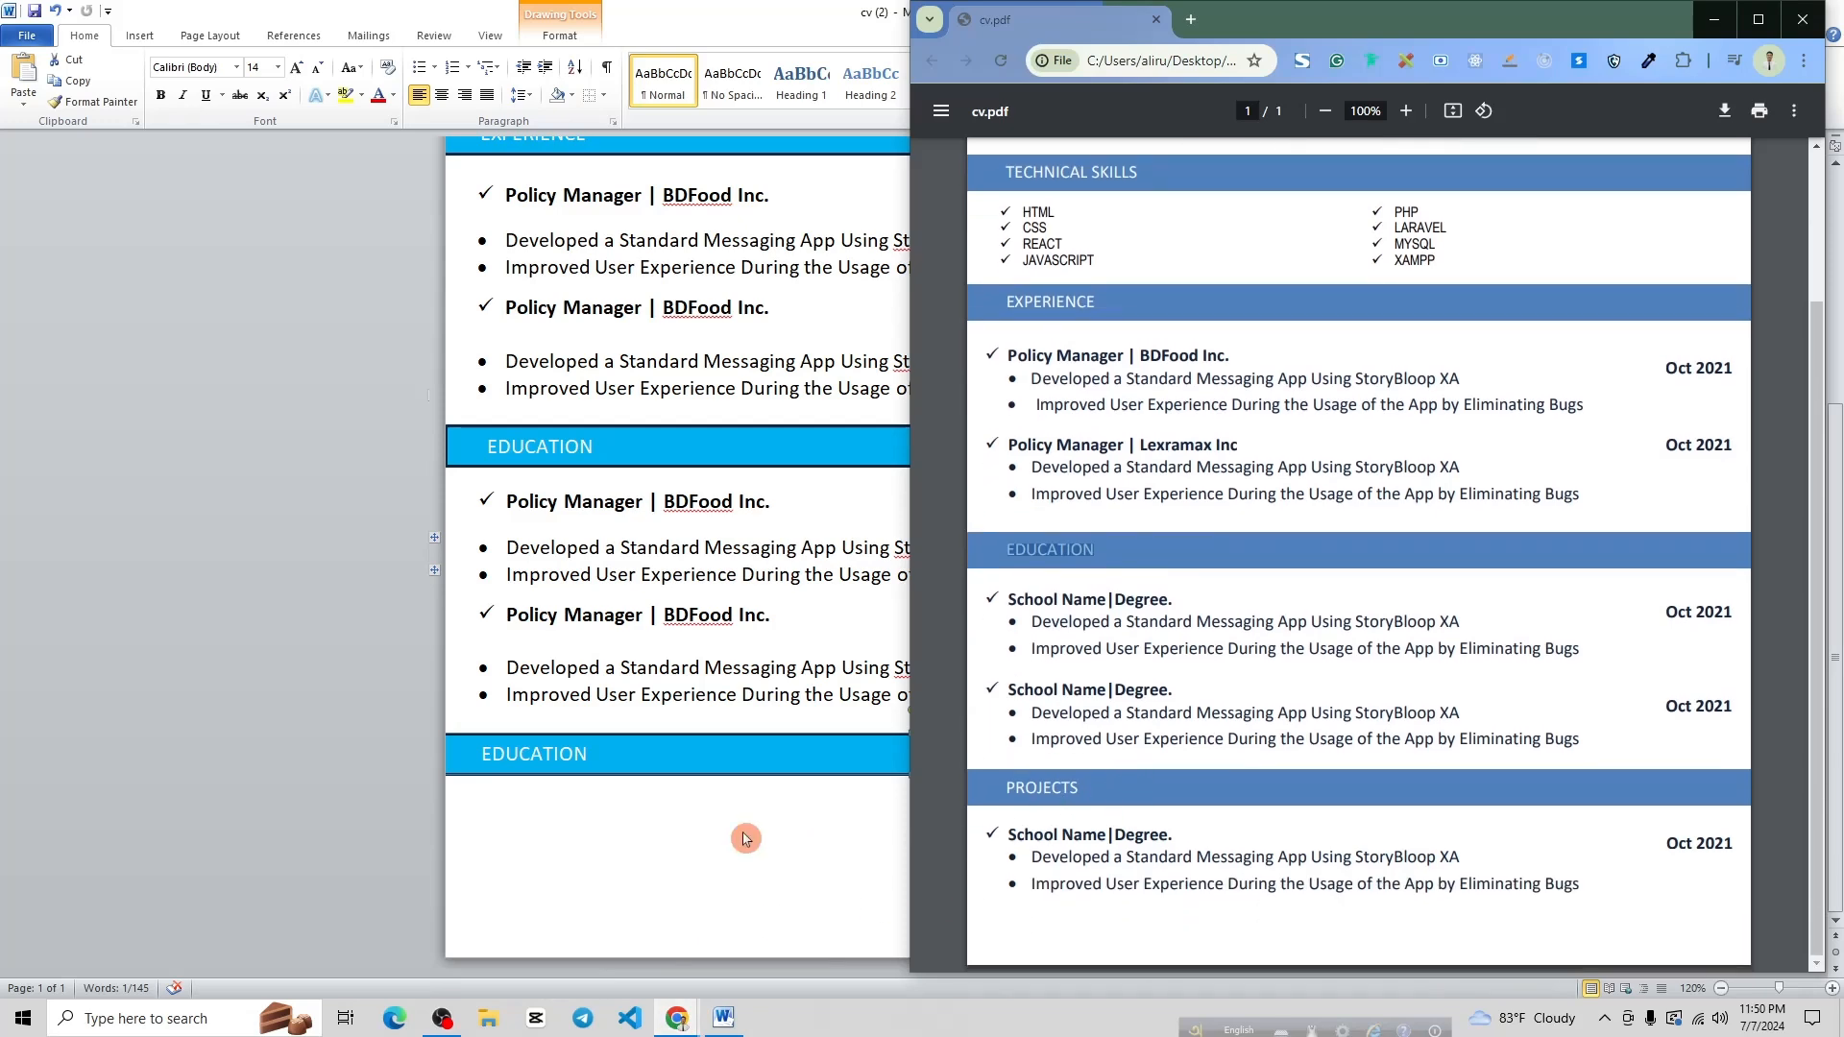
click(555, 761)
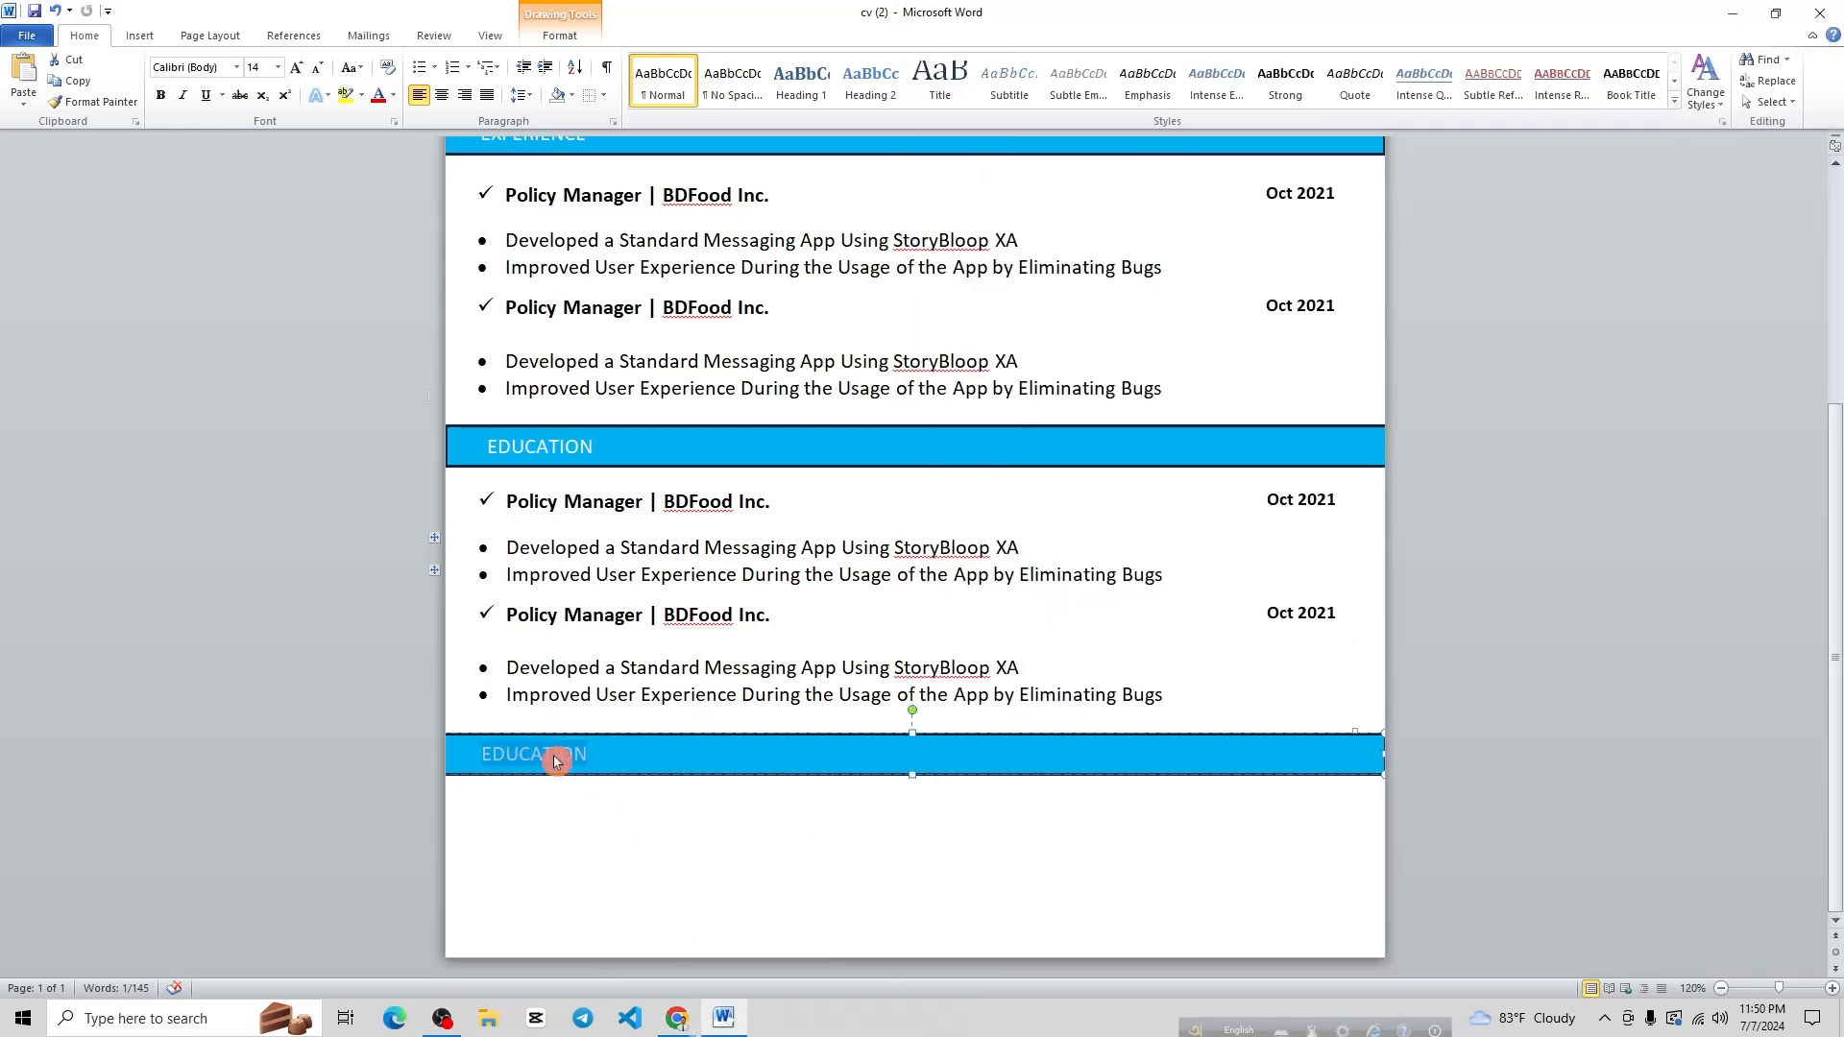
key(BackSpace)
text(PROJECTSD)
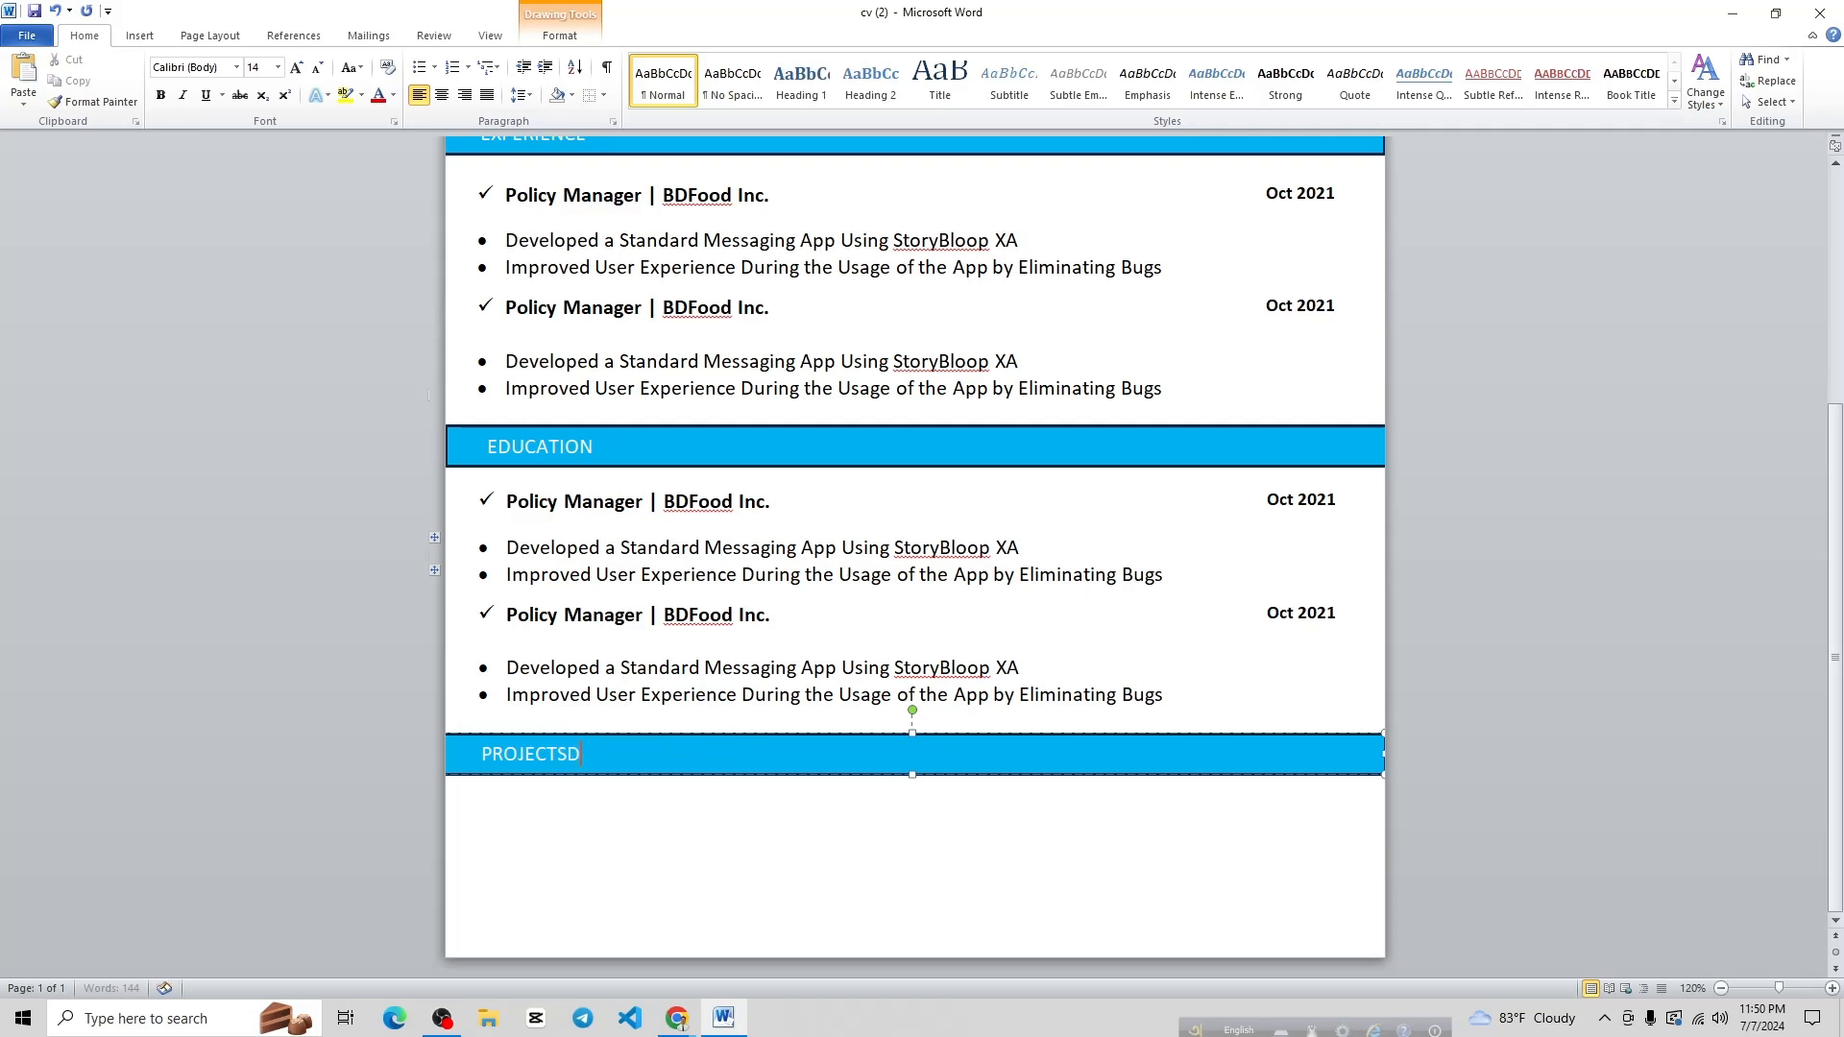
key(BackSpace)
Duplicate the education entries block and place it under the PROJECTS bar
click(877, 611)
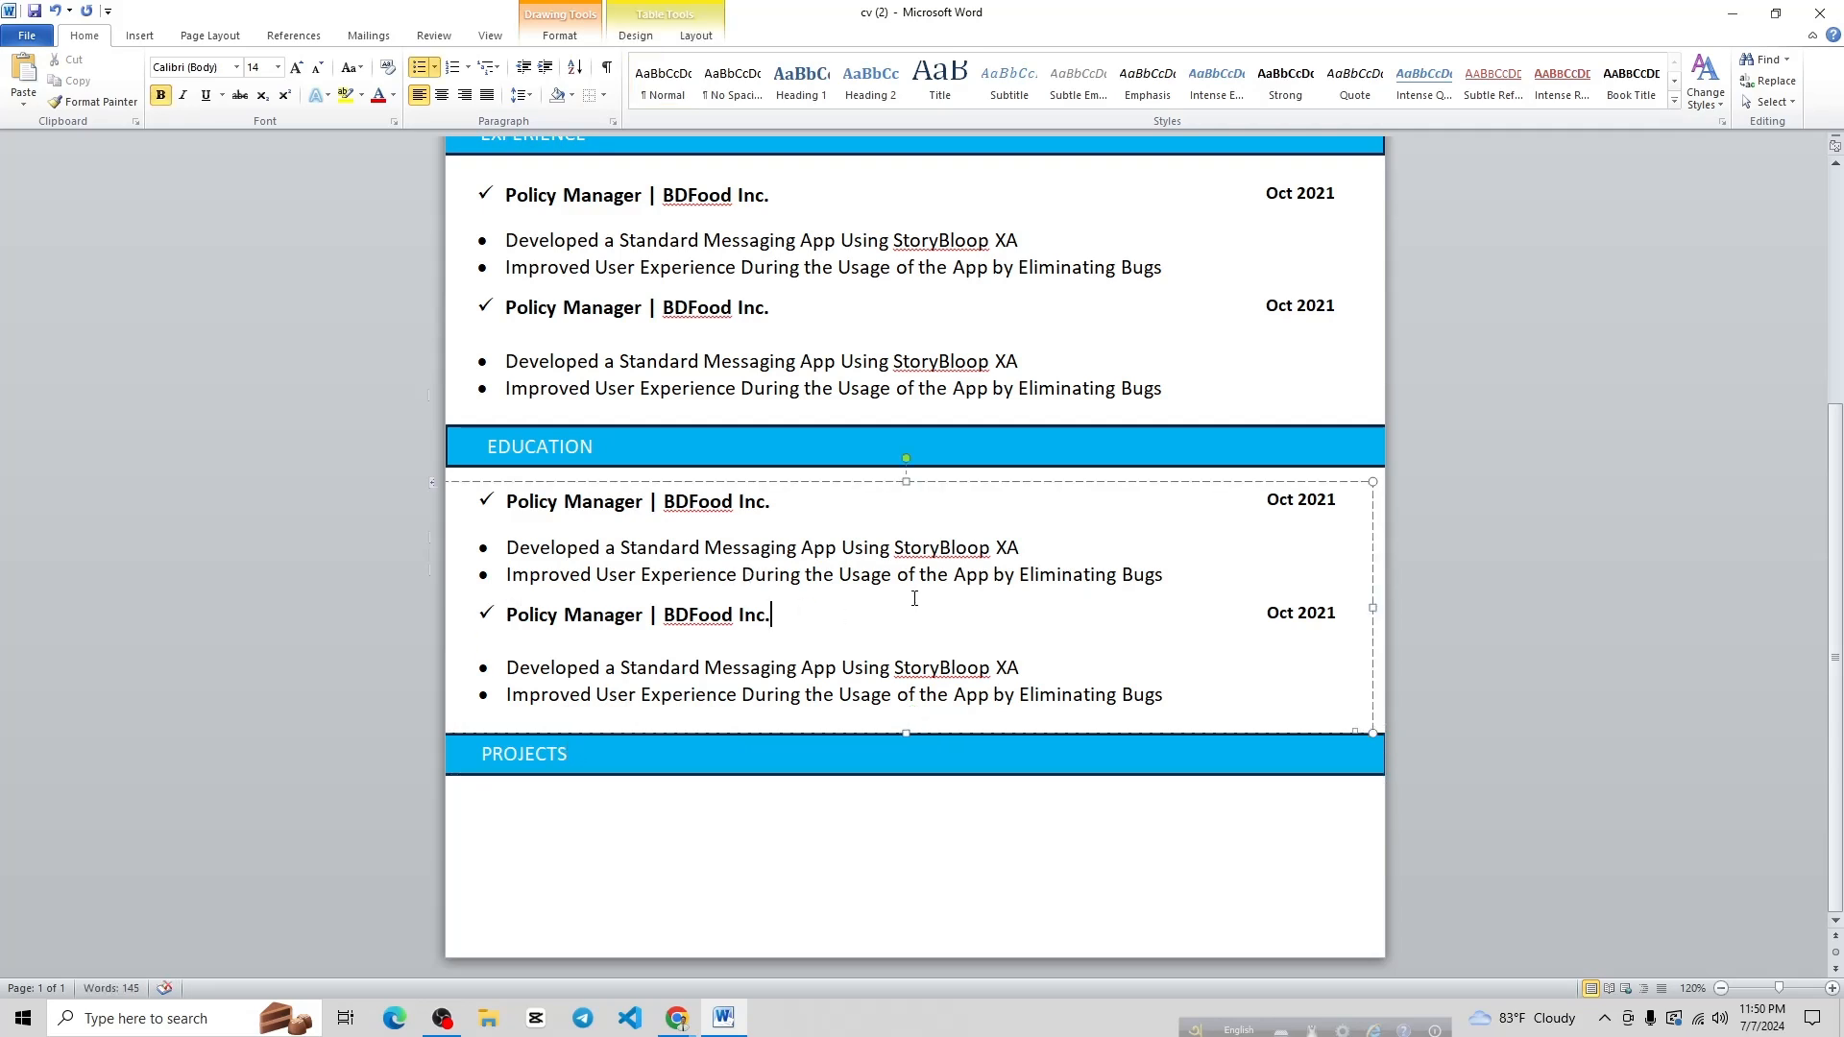
click(906, 480)
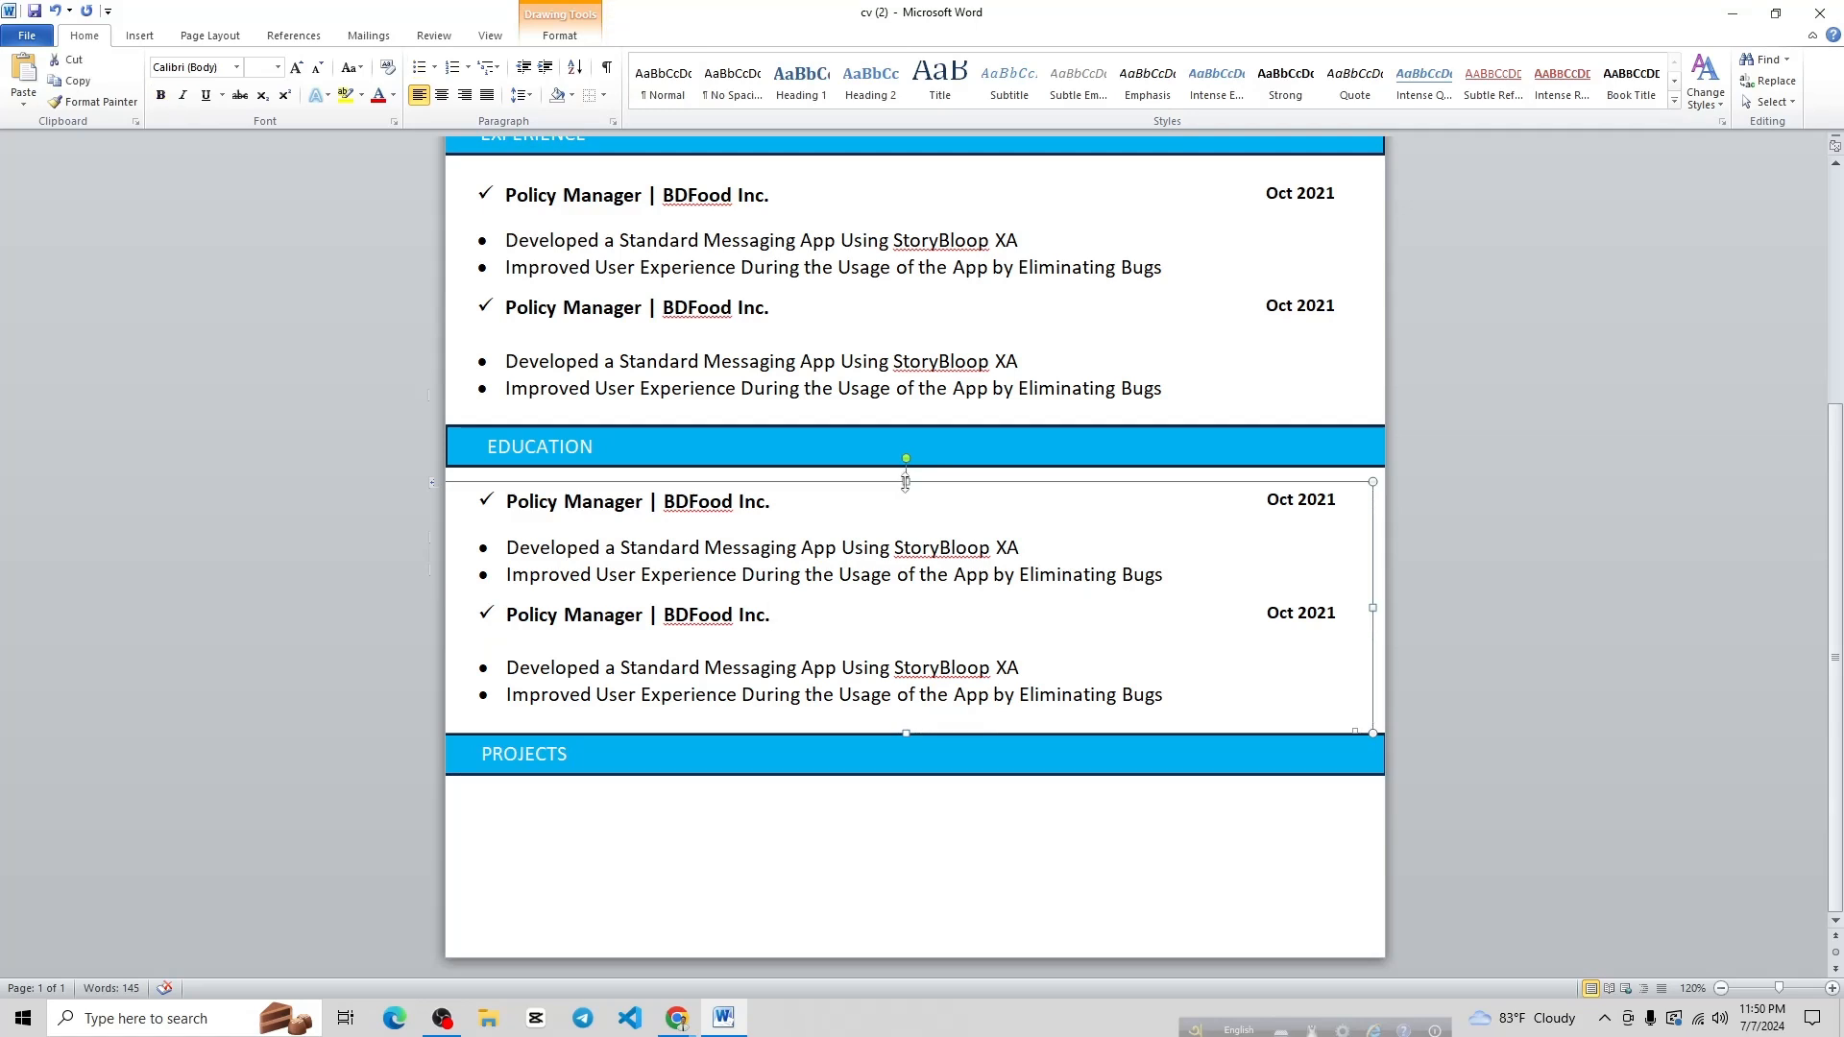
key(ctrl+v)
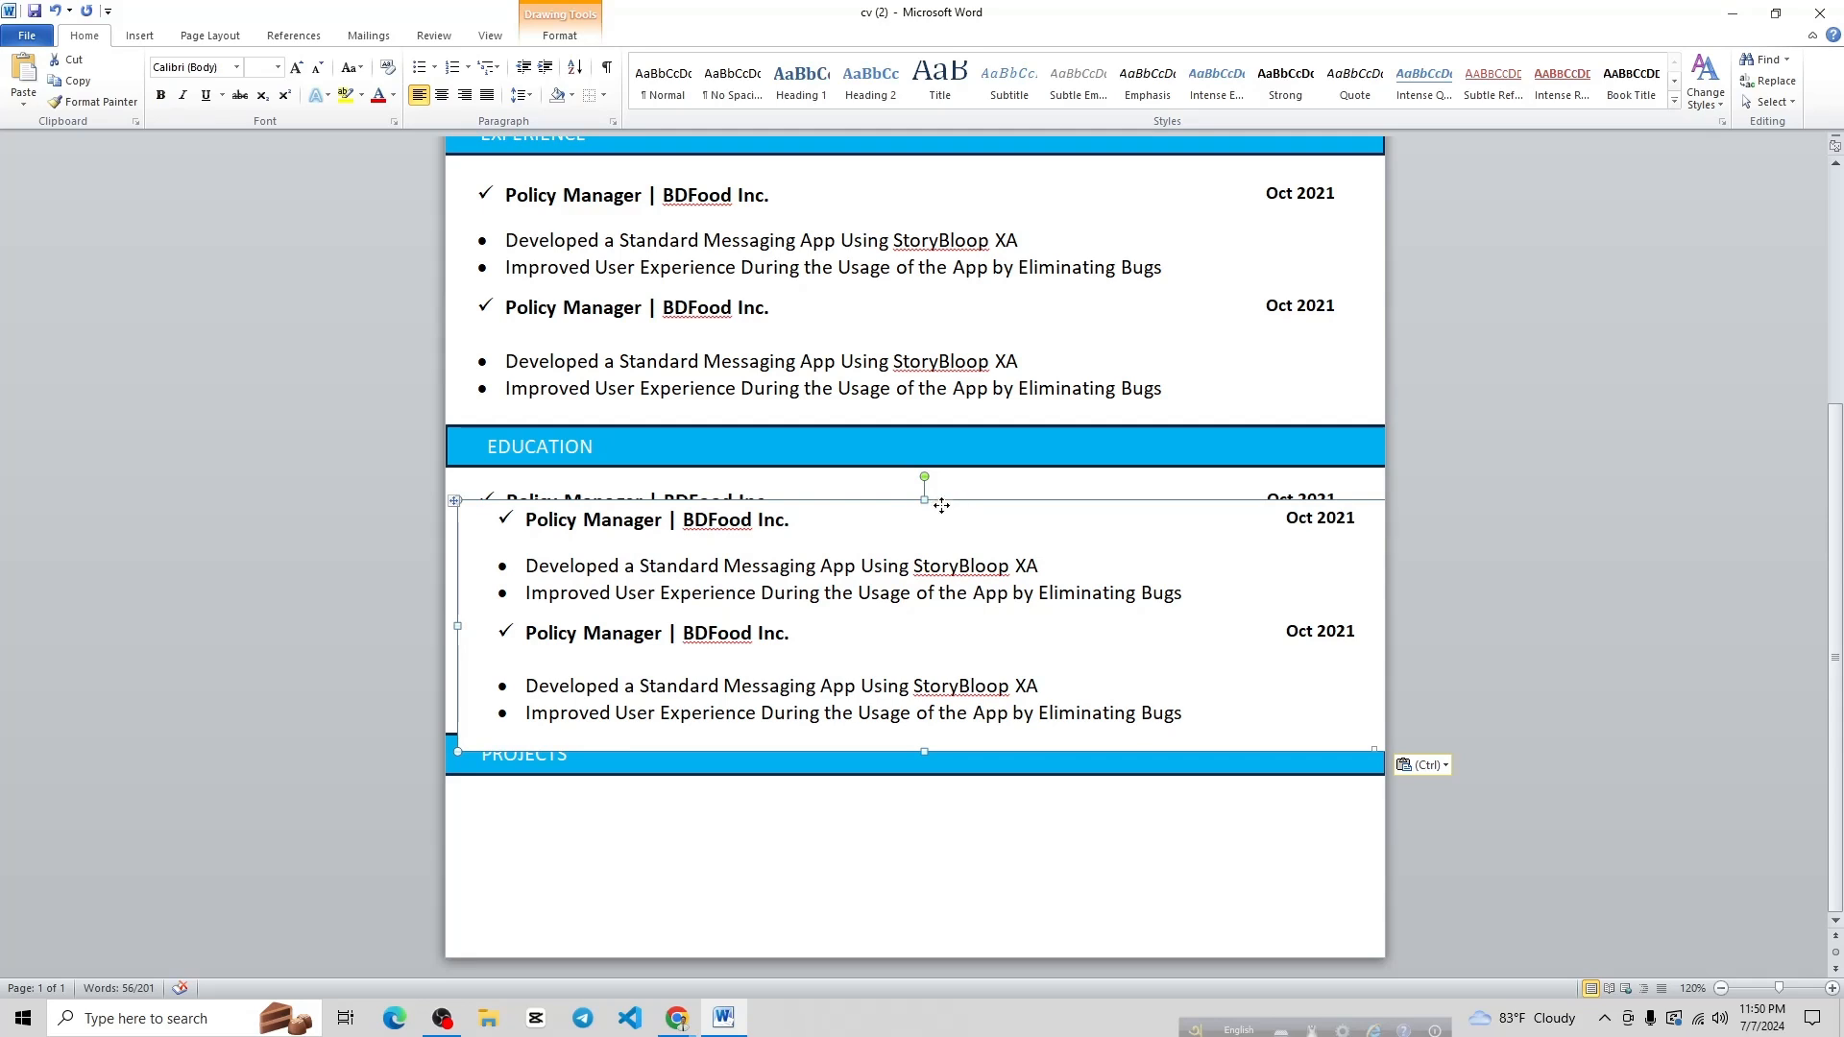
drag(941, 506, 928, 803)
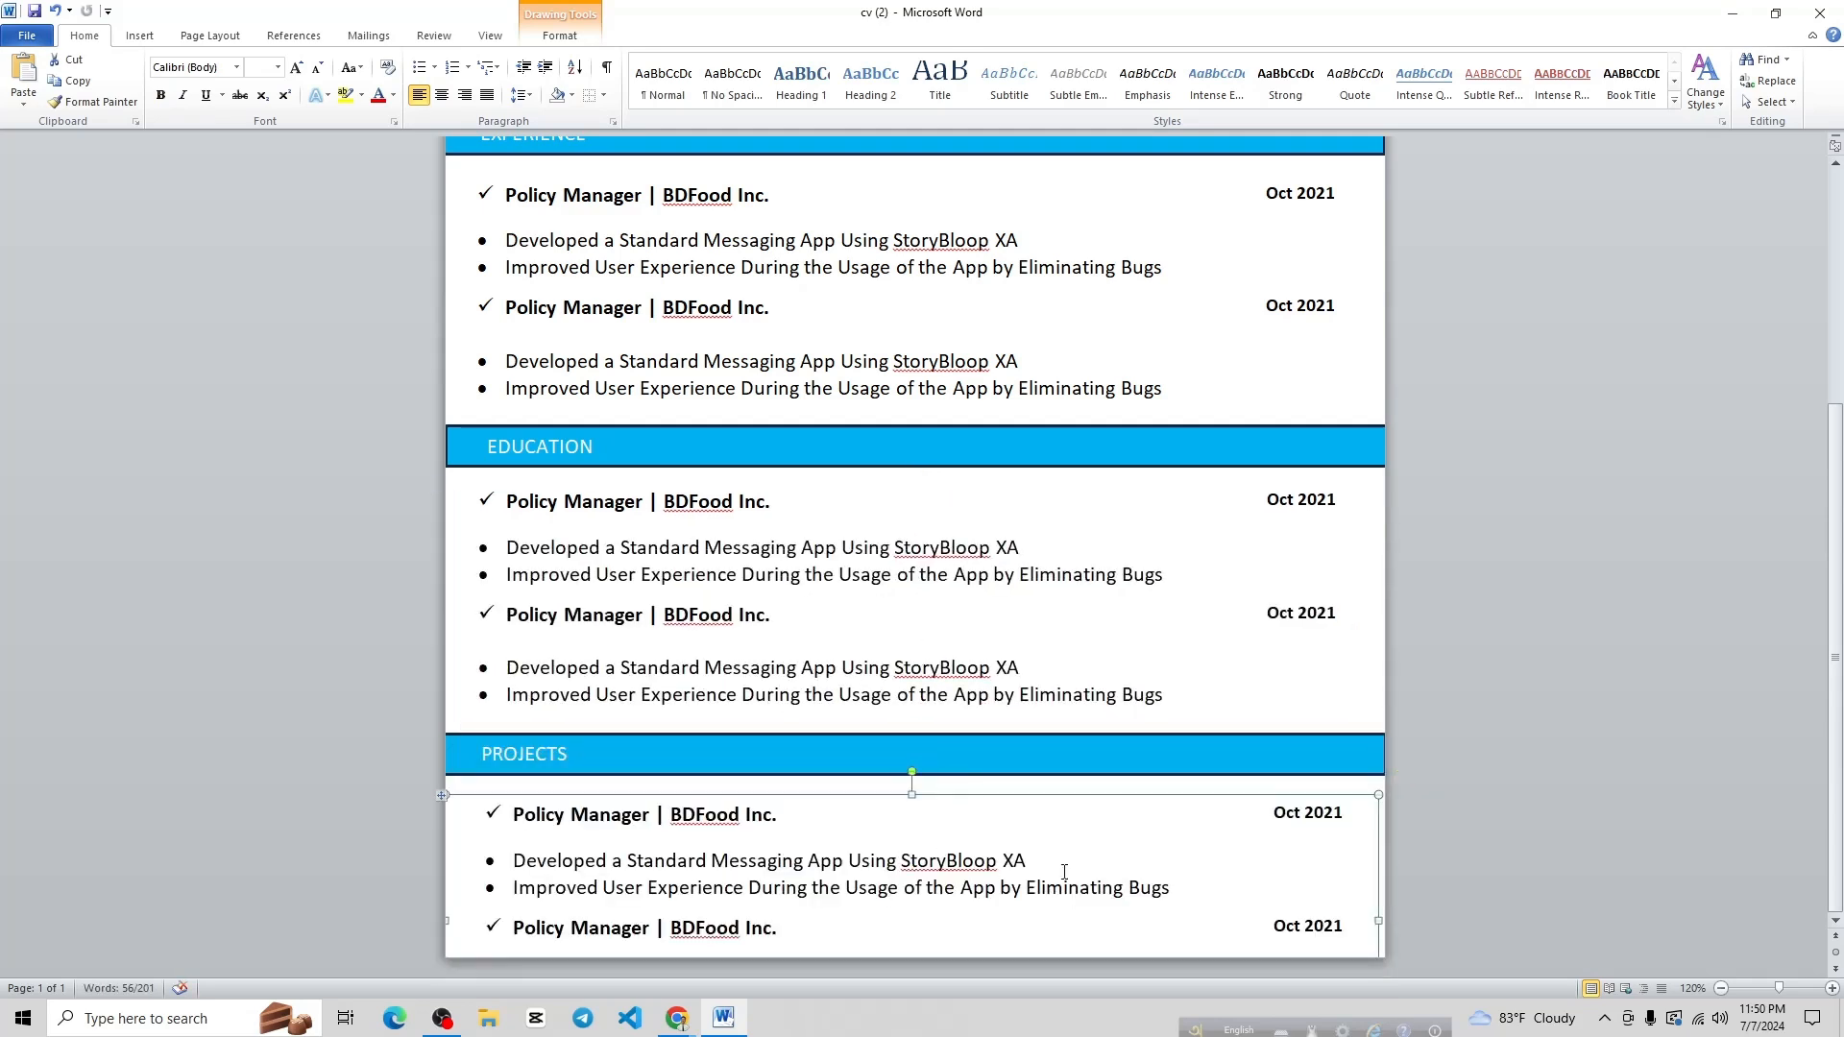
Delete the second Policy Manager | BDFood Inc. title line in Projects
scroll(782, 782, up, 7)
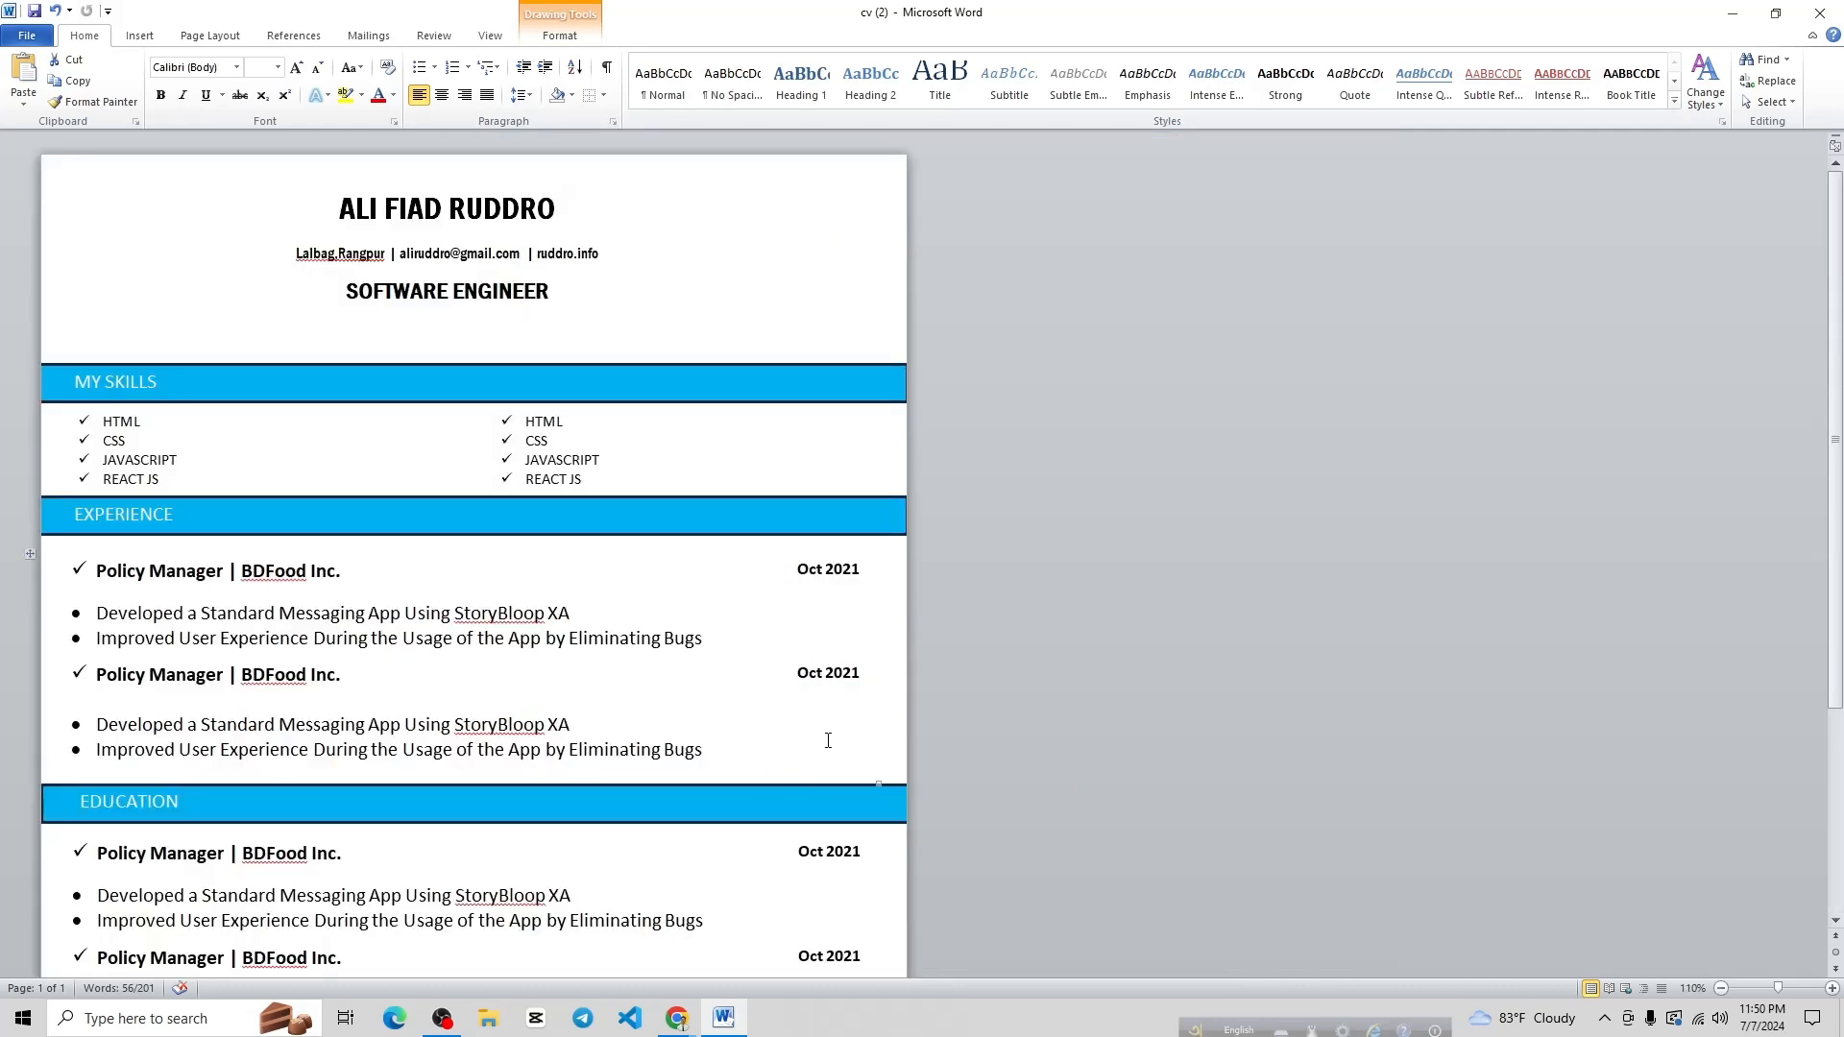
scroll(886, 813, down, 7)
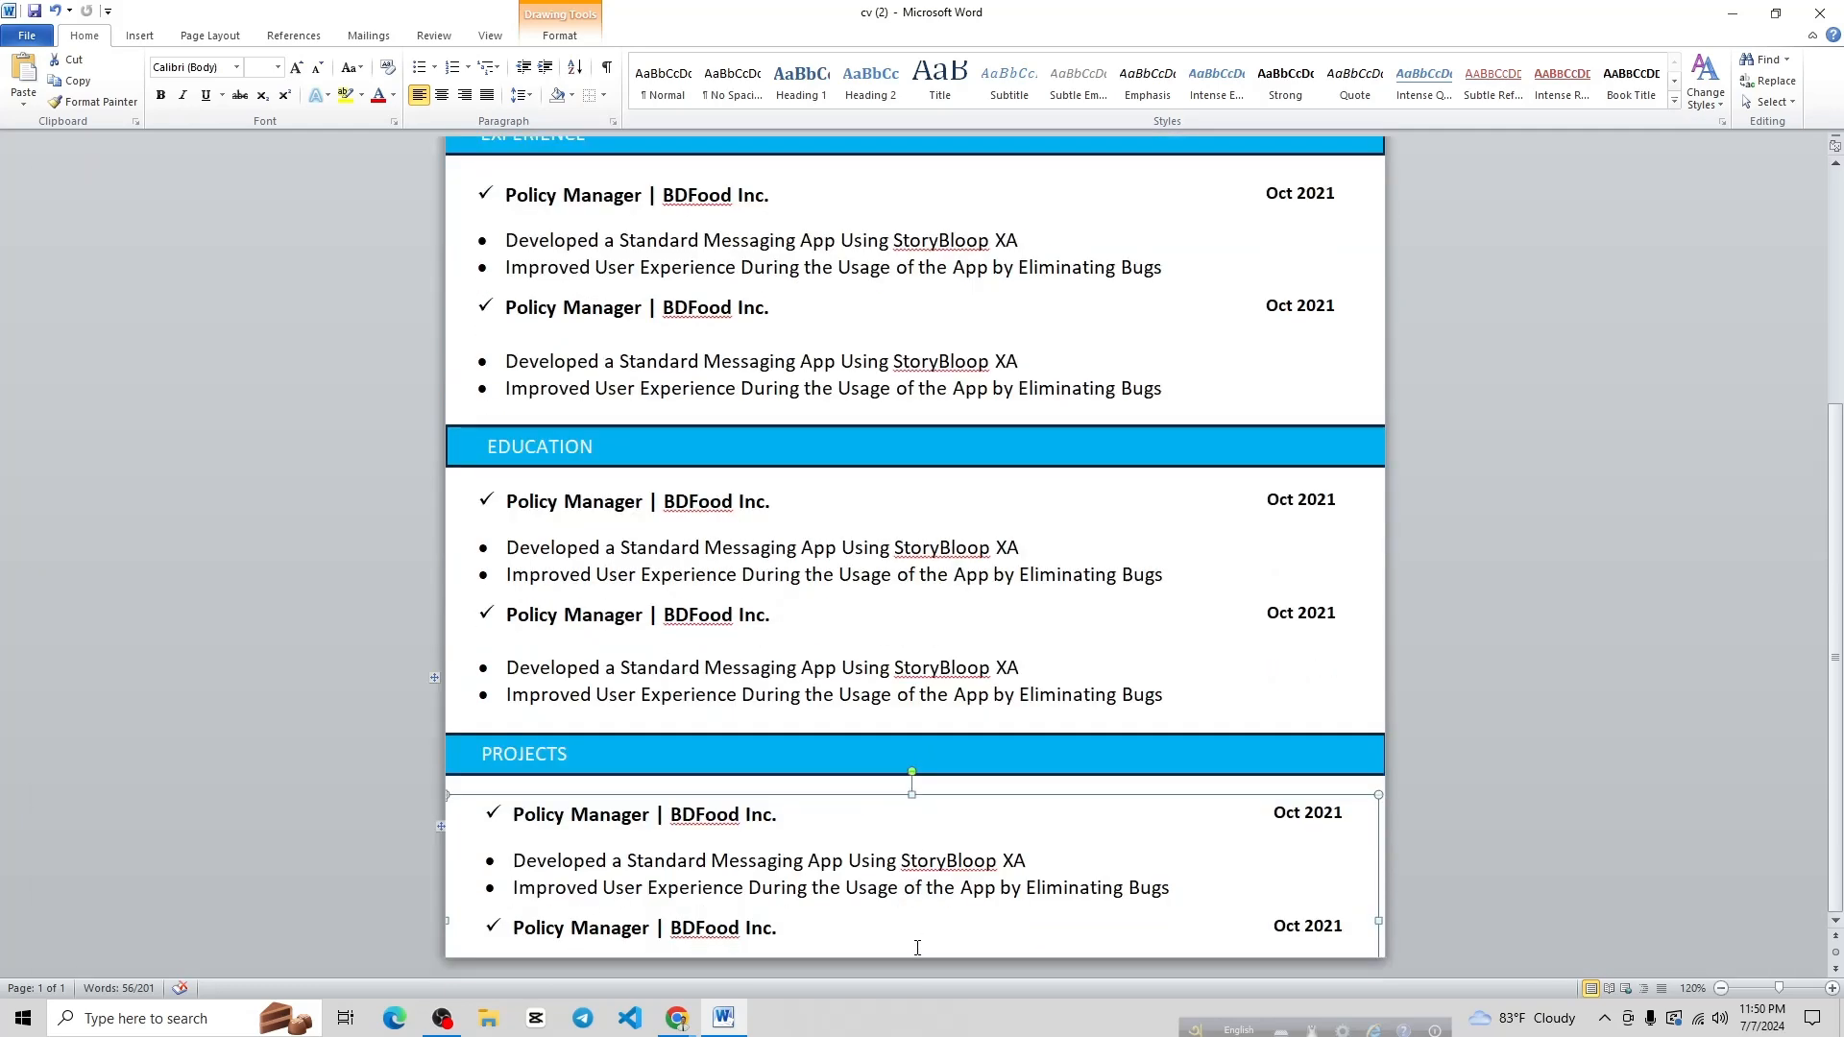
drag(780, 928, 509, 927)
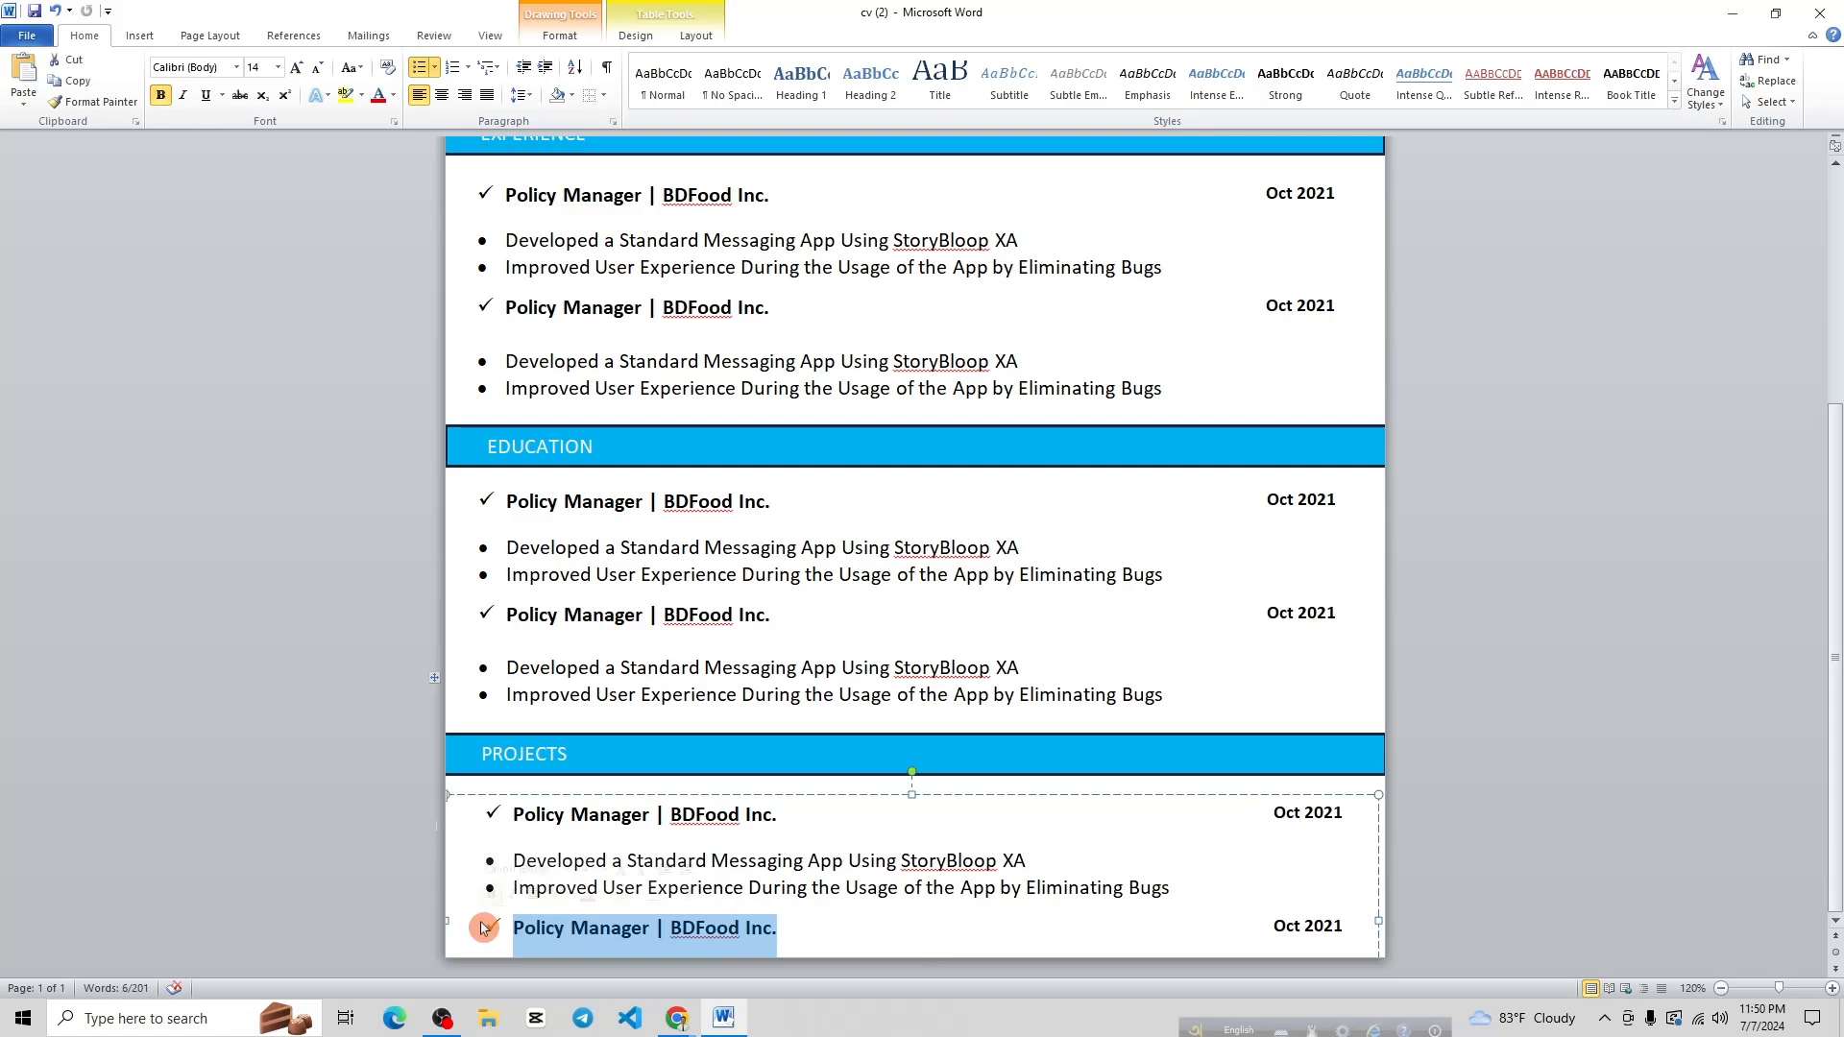
key(BackSpace)
key(BackSpace)
key(BackSpace)
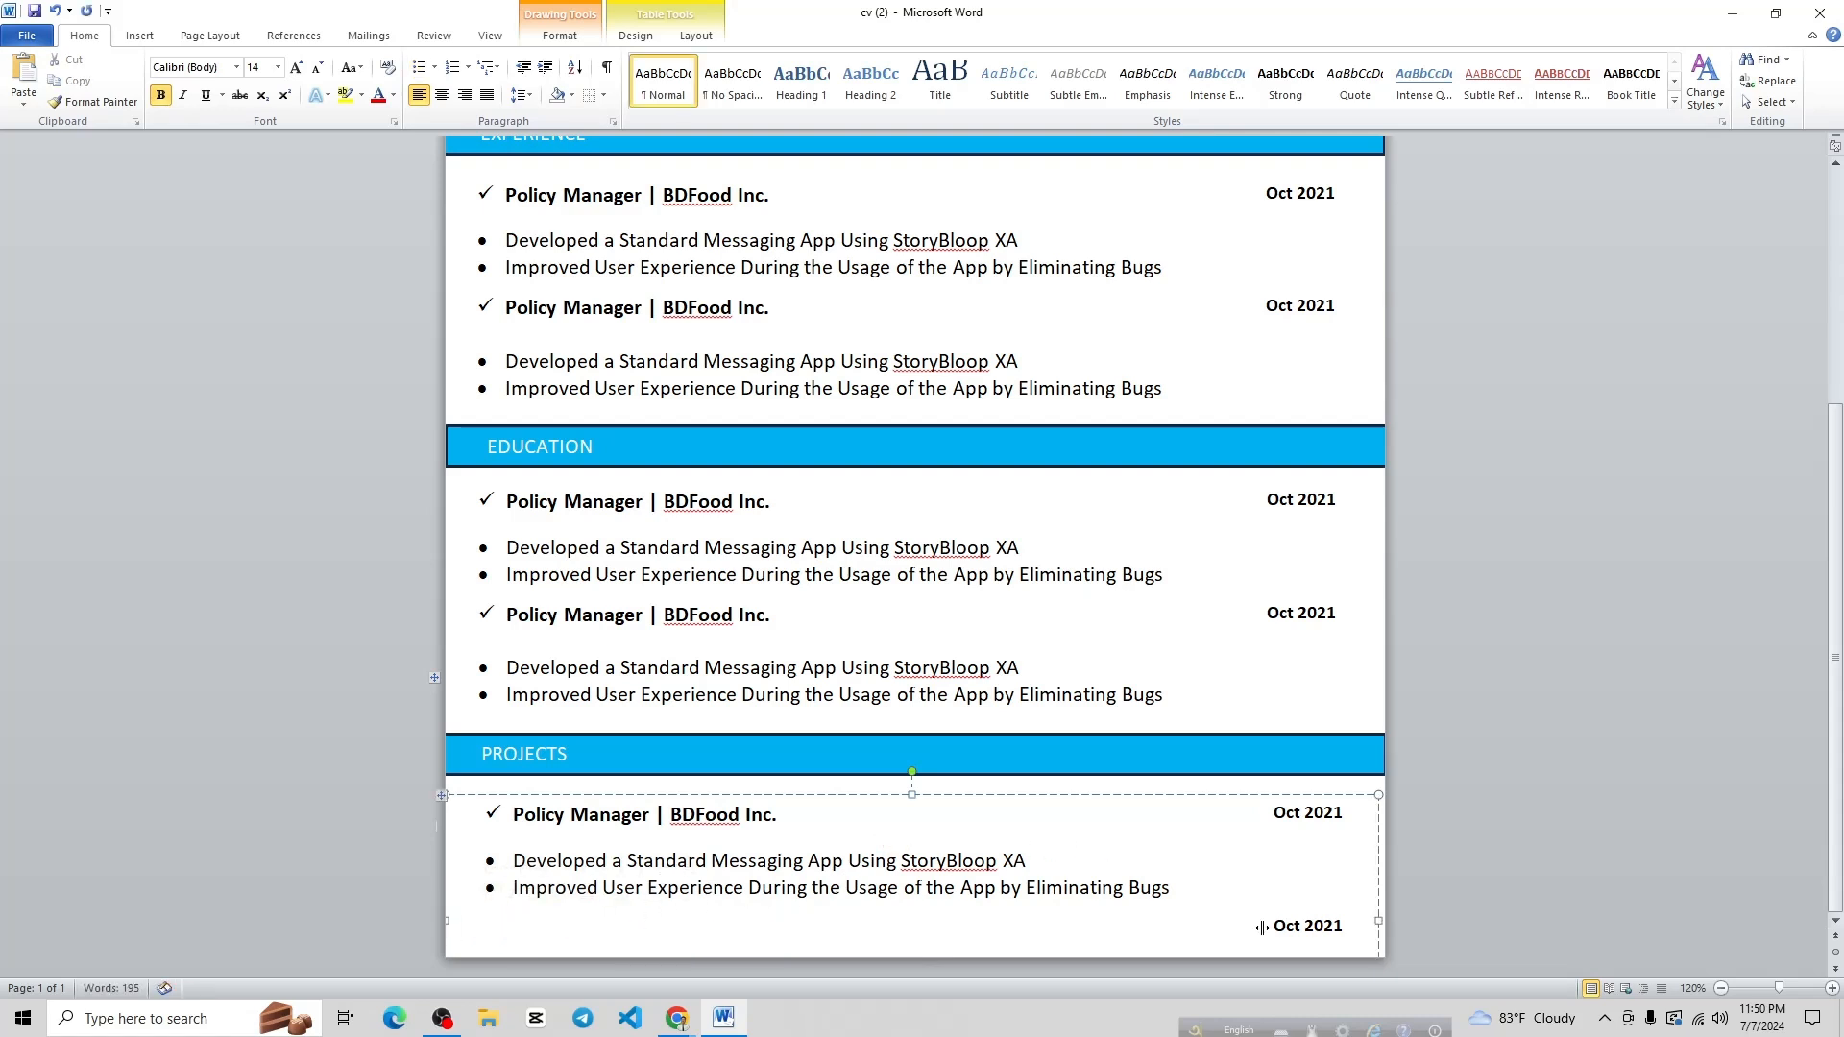
Delete the last 'Oct 2021' date cell, shifting cells left
drag(1261, 927, 1344, 928)
key(ctrl+z)
double_click(1279, 925)
triple_click(1321, 928)
key(BackSpace)
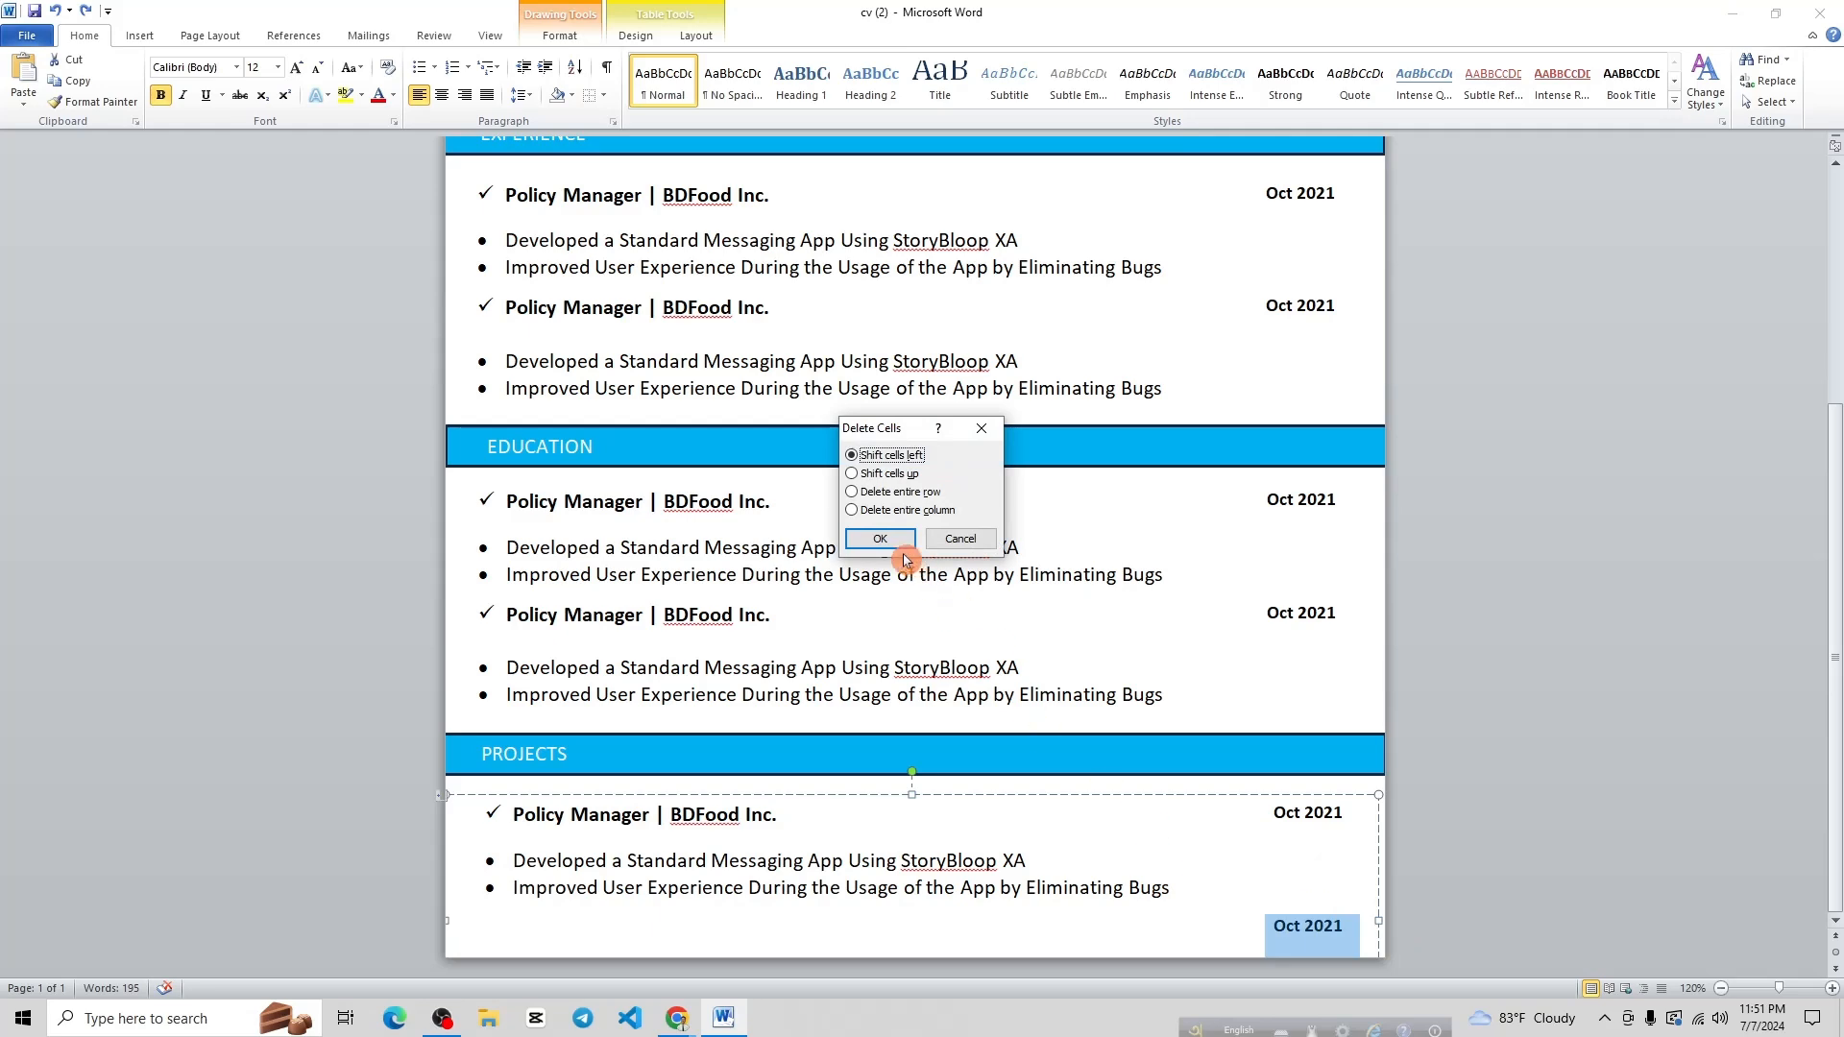
click(880, 537)
click(1458, 701)
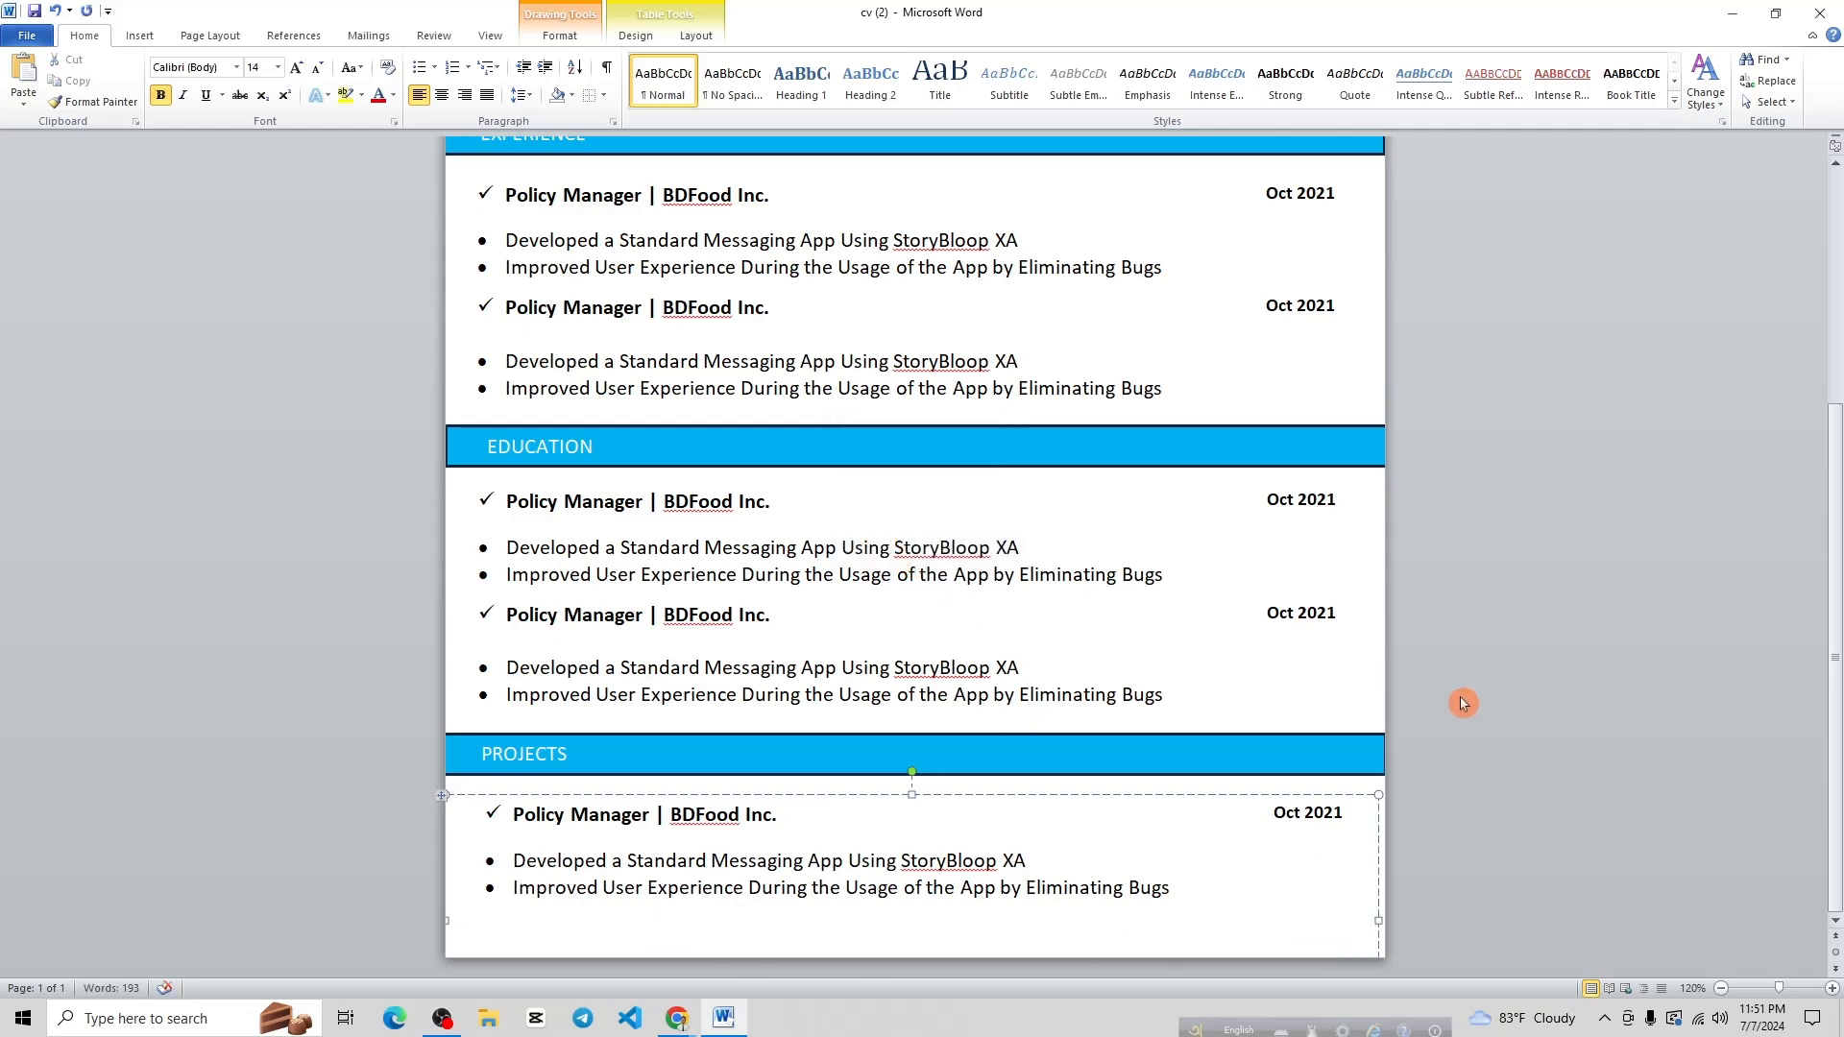
scroll(1458, 701, up, 5)
scroll(1296, 711, down, 5)
click(376, 934)
click(376, 756)
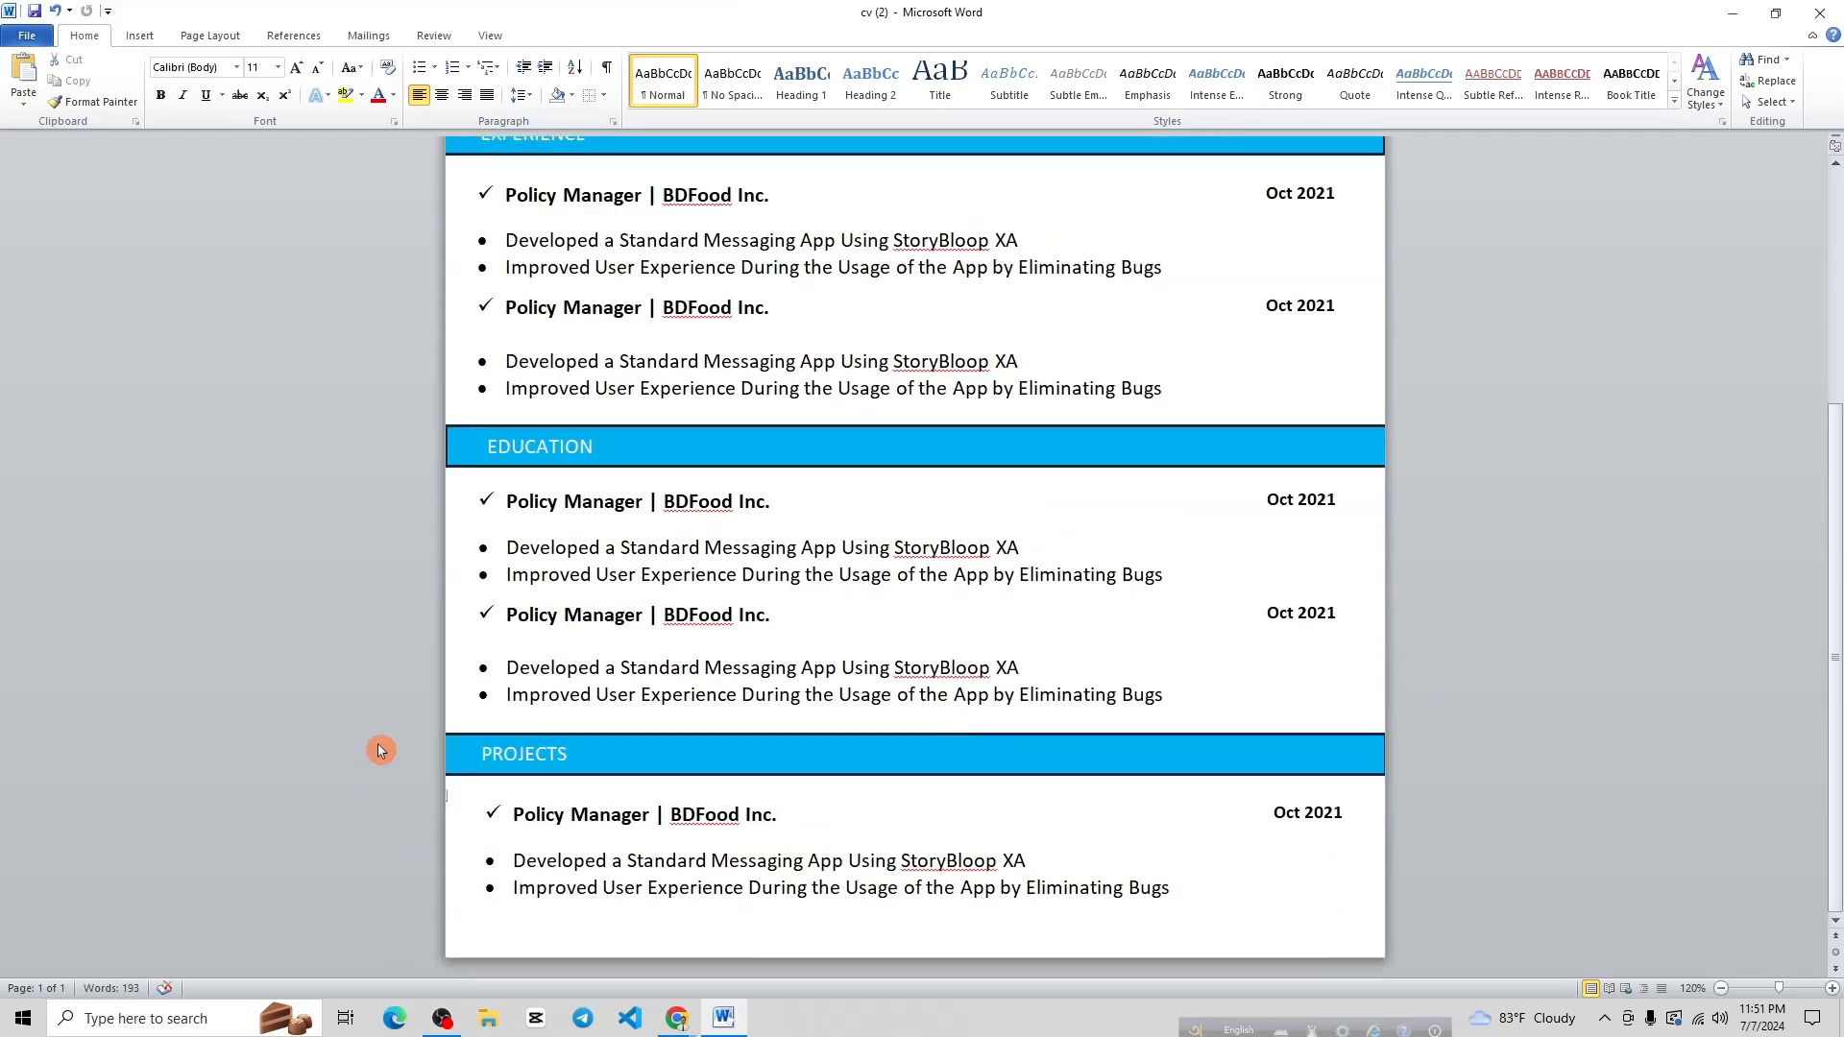
drag(450, 798, 645, 823)
Enlarge the three Franklin Gothic header lines two font-size steps
click(1519, 698)
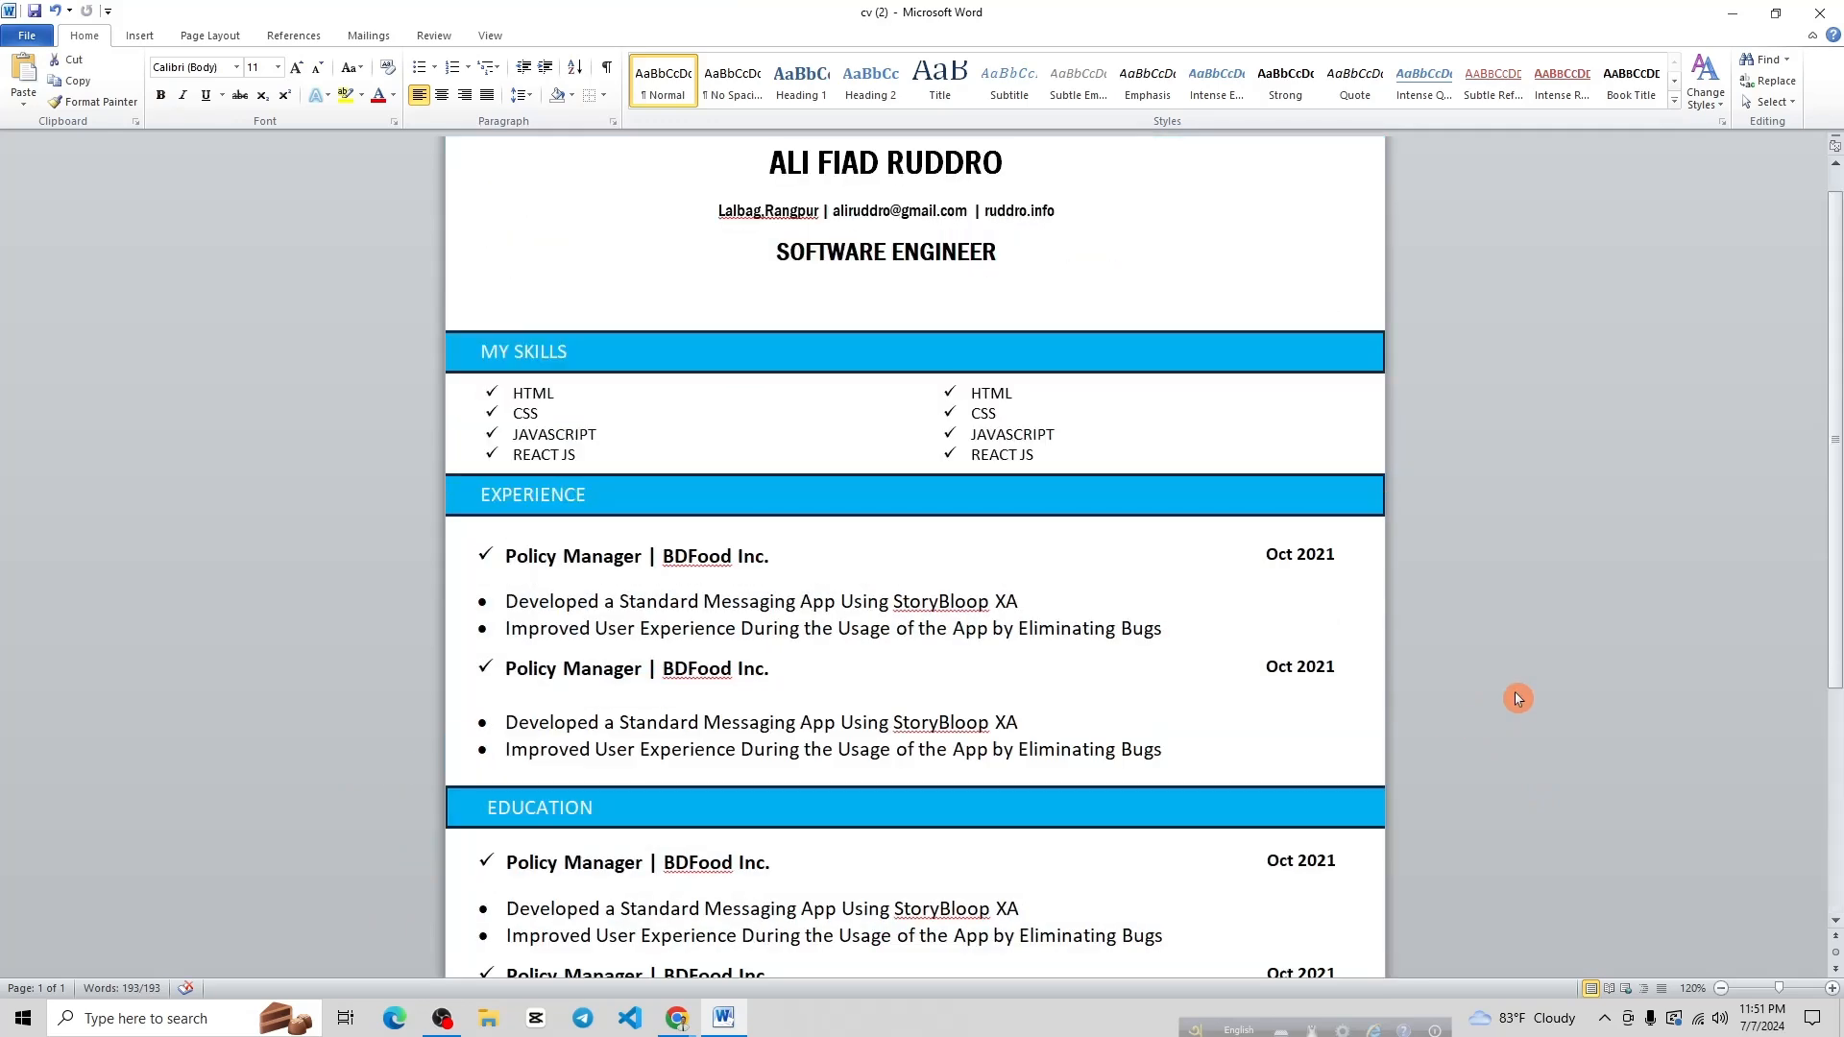
scroll(852, 502, up, 1)
scroll(827, 481, down, 8)
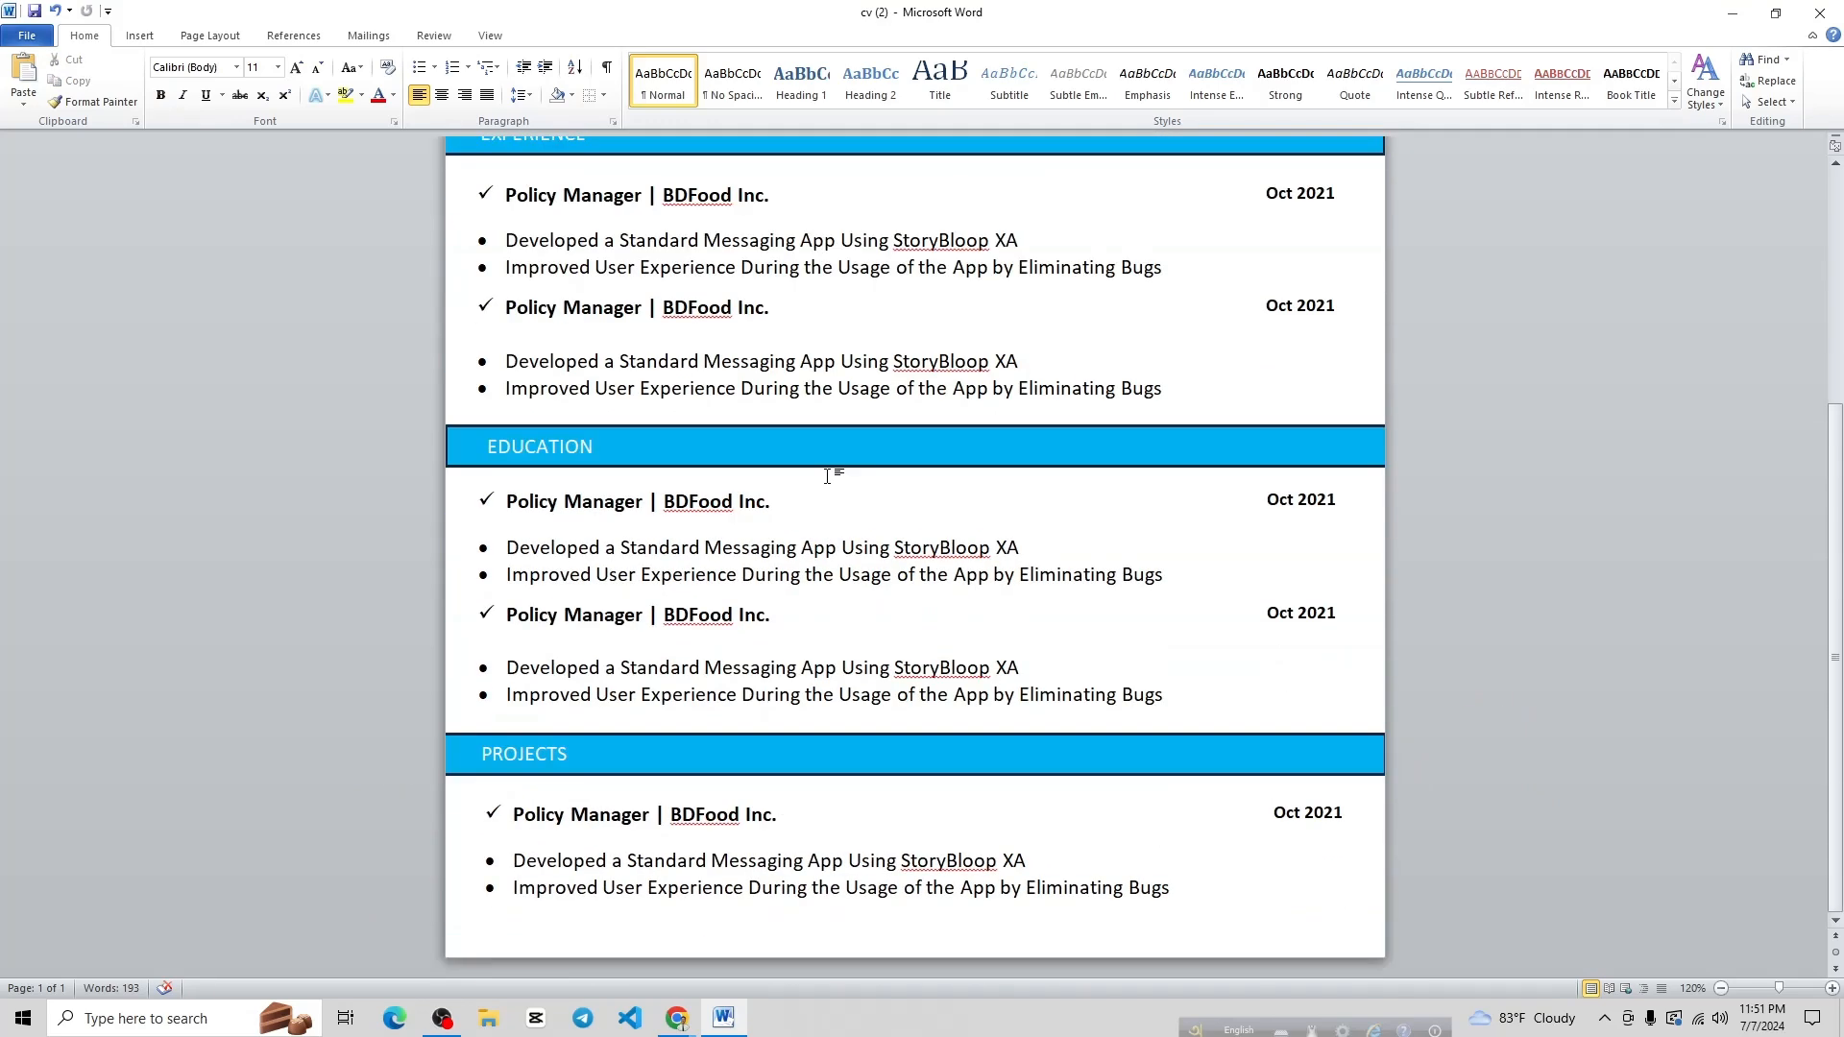
scroll(826, 468, up, 9)
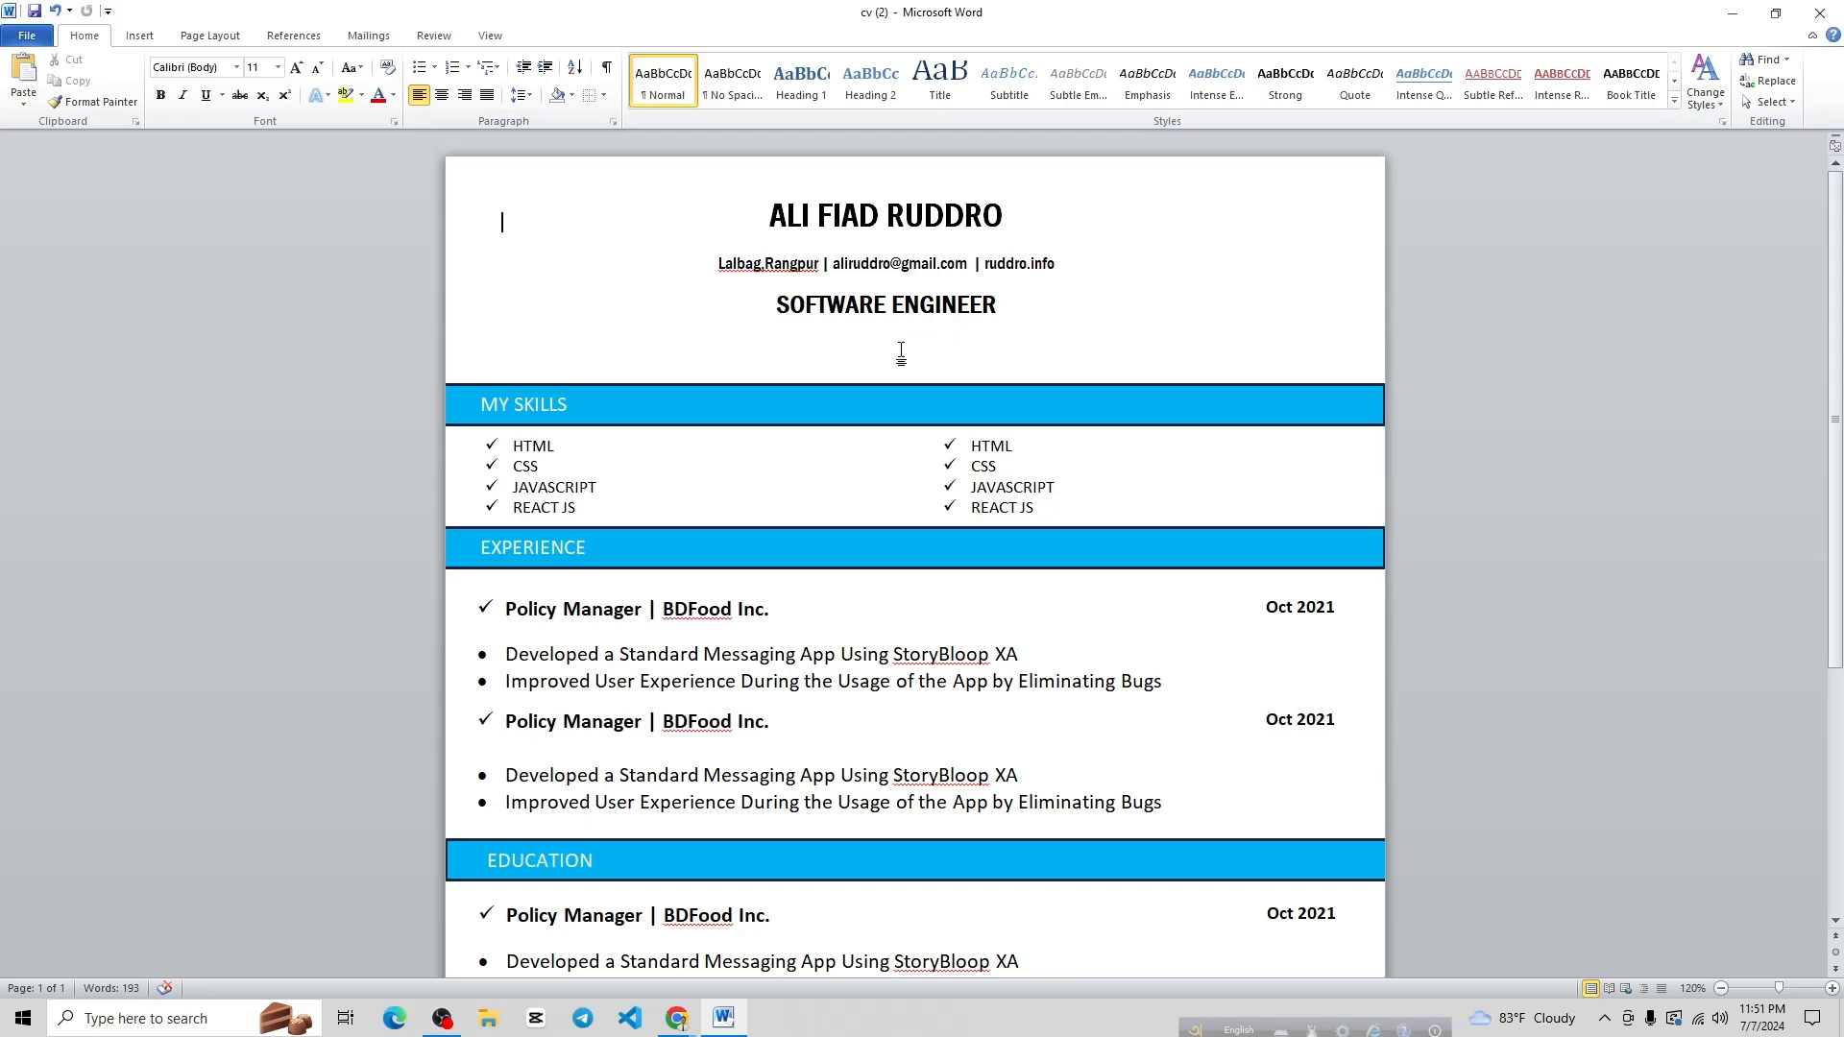
drag(1031, 312, 768, 202)
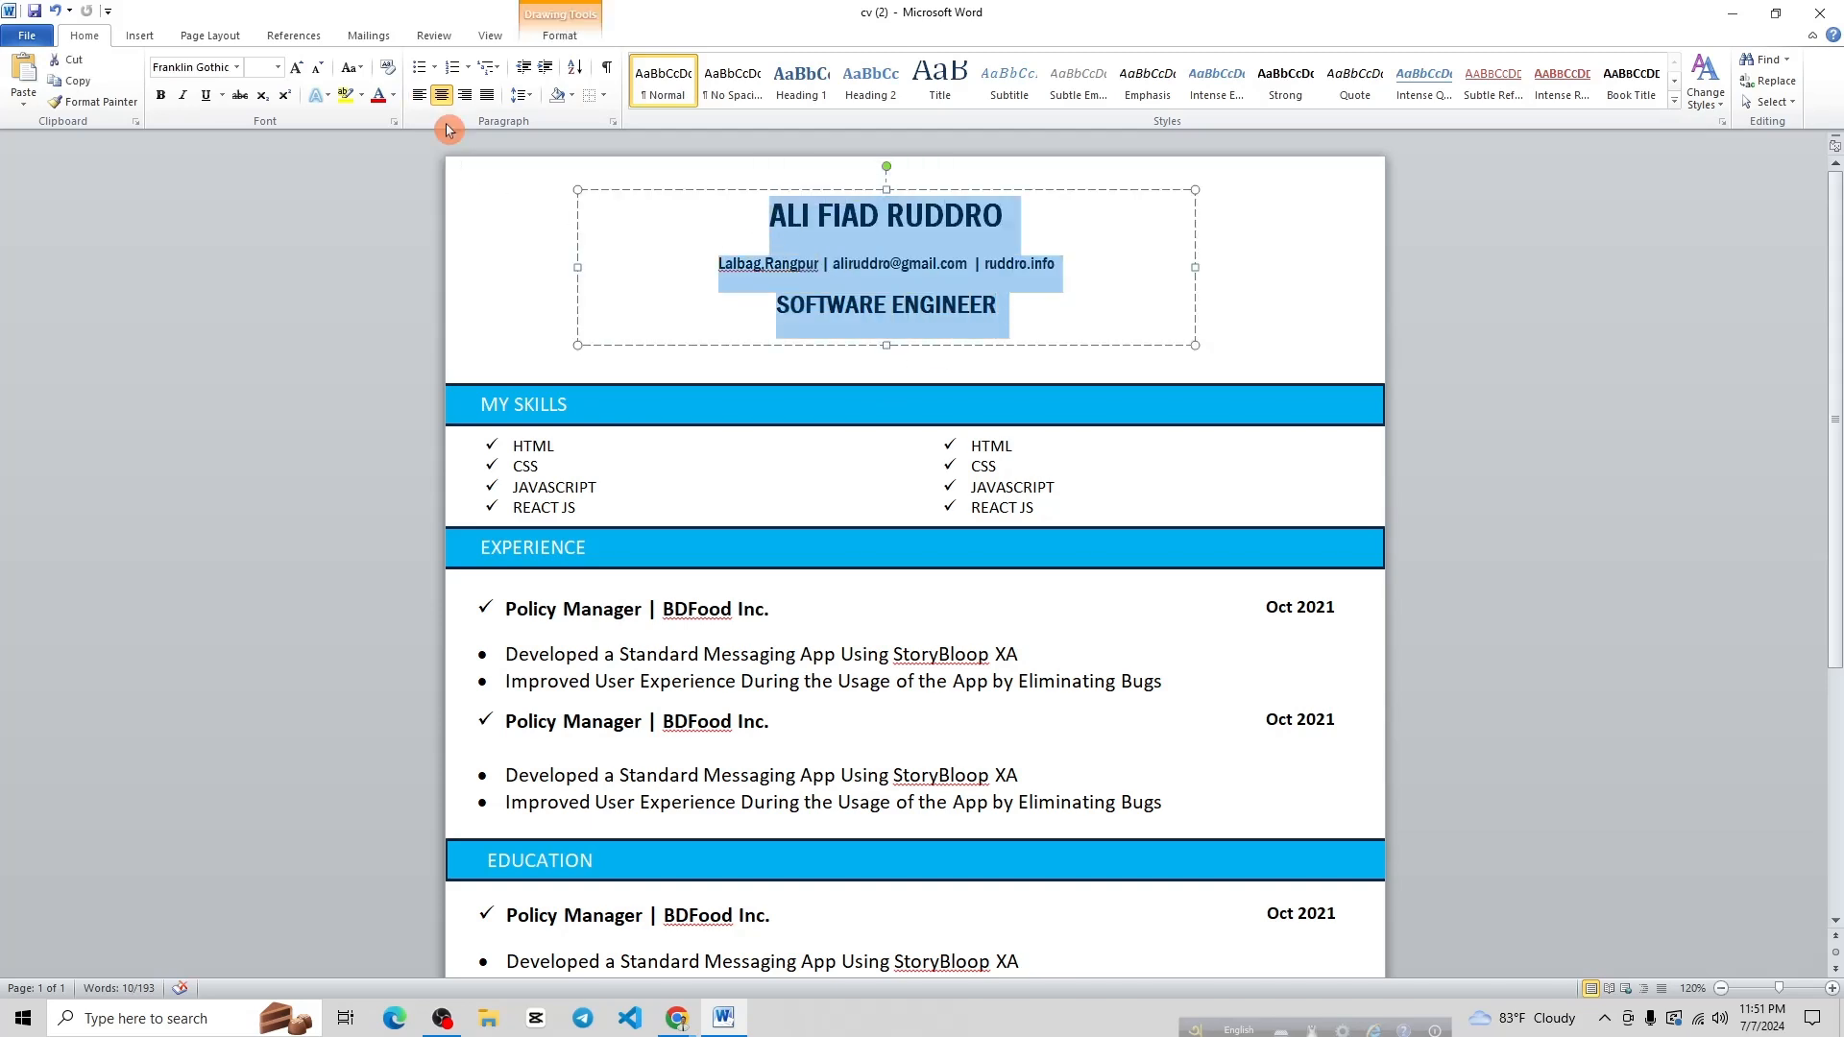
click(295, 71)
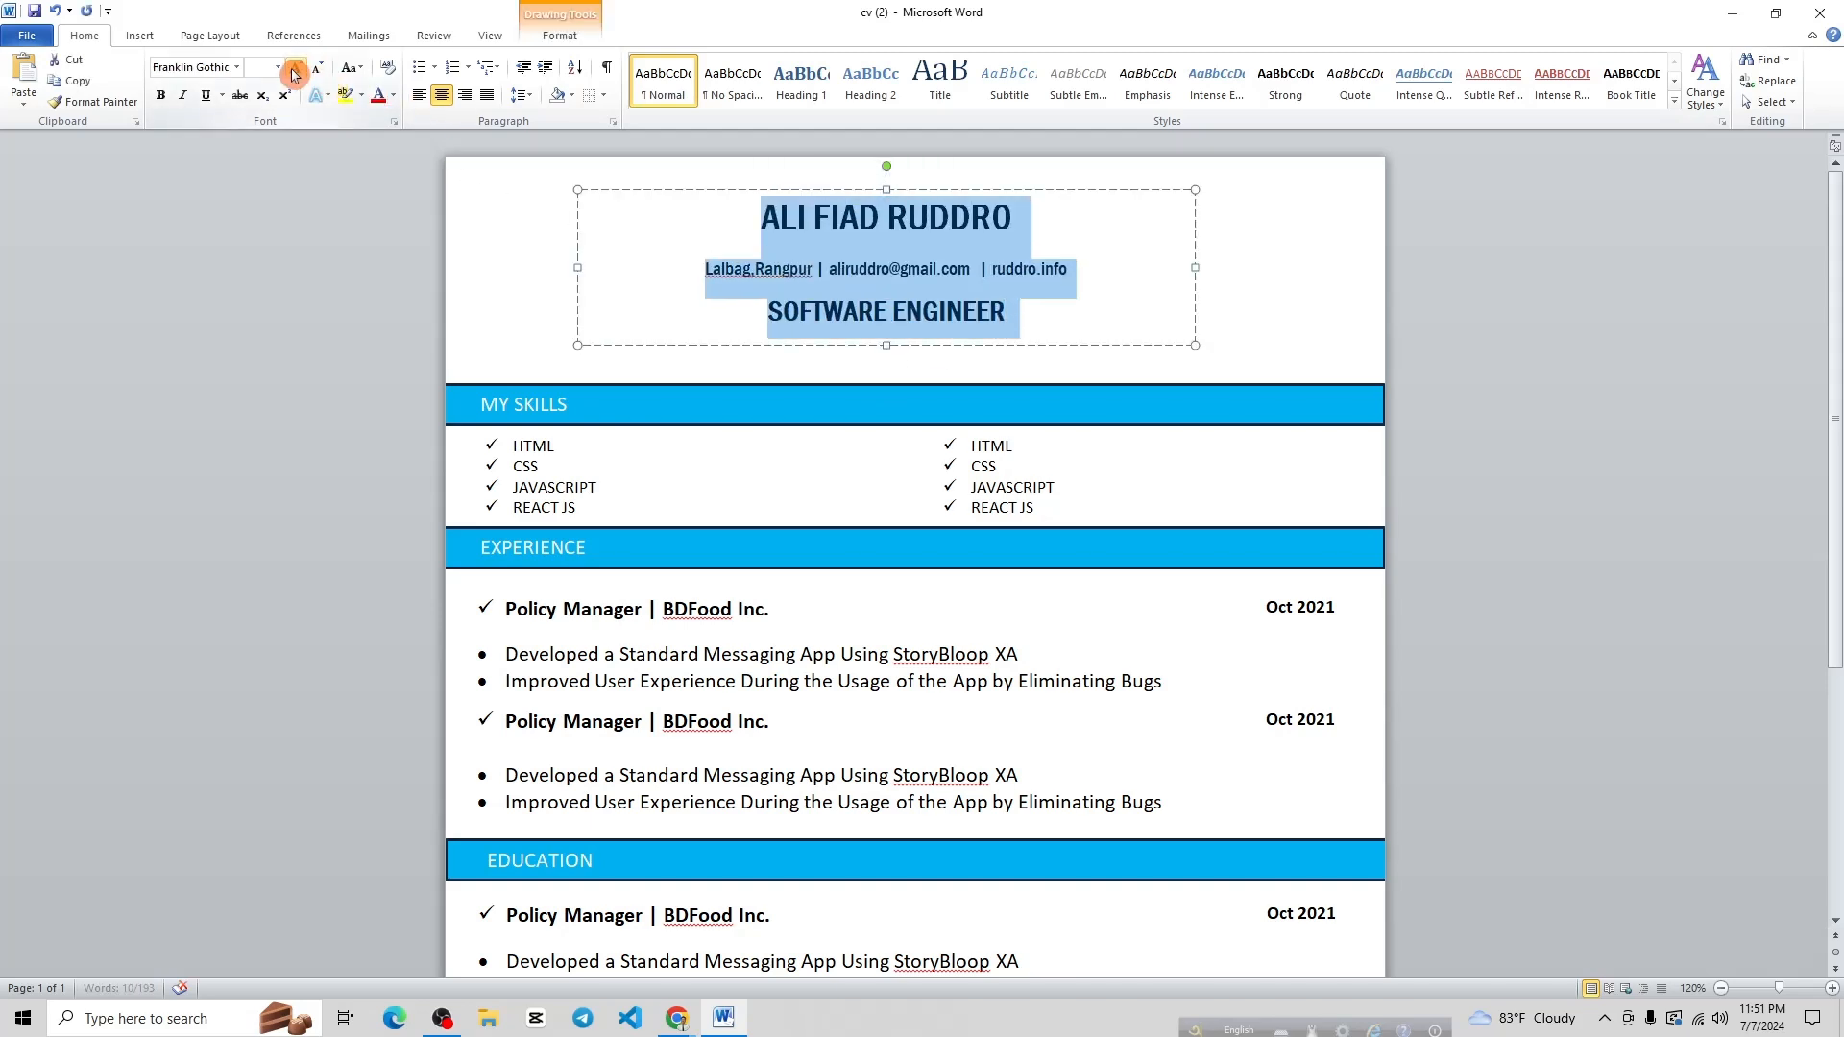
click(295, 71)
click(1494, 351)
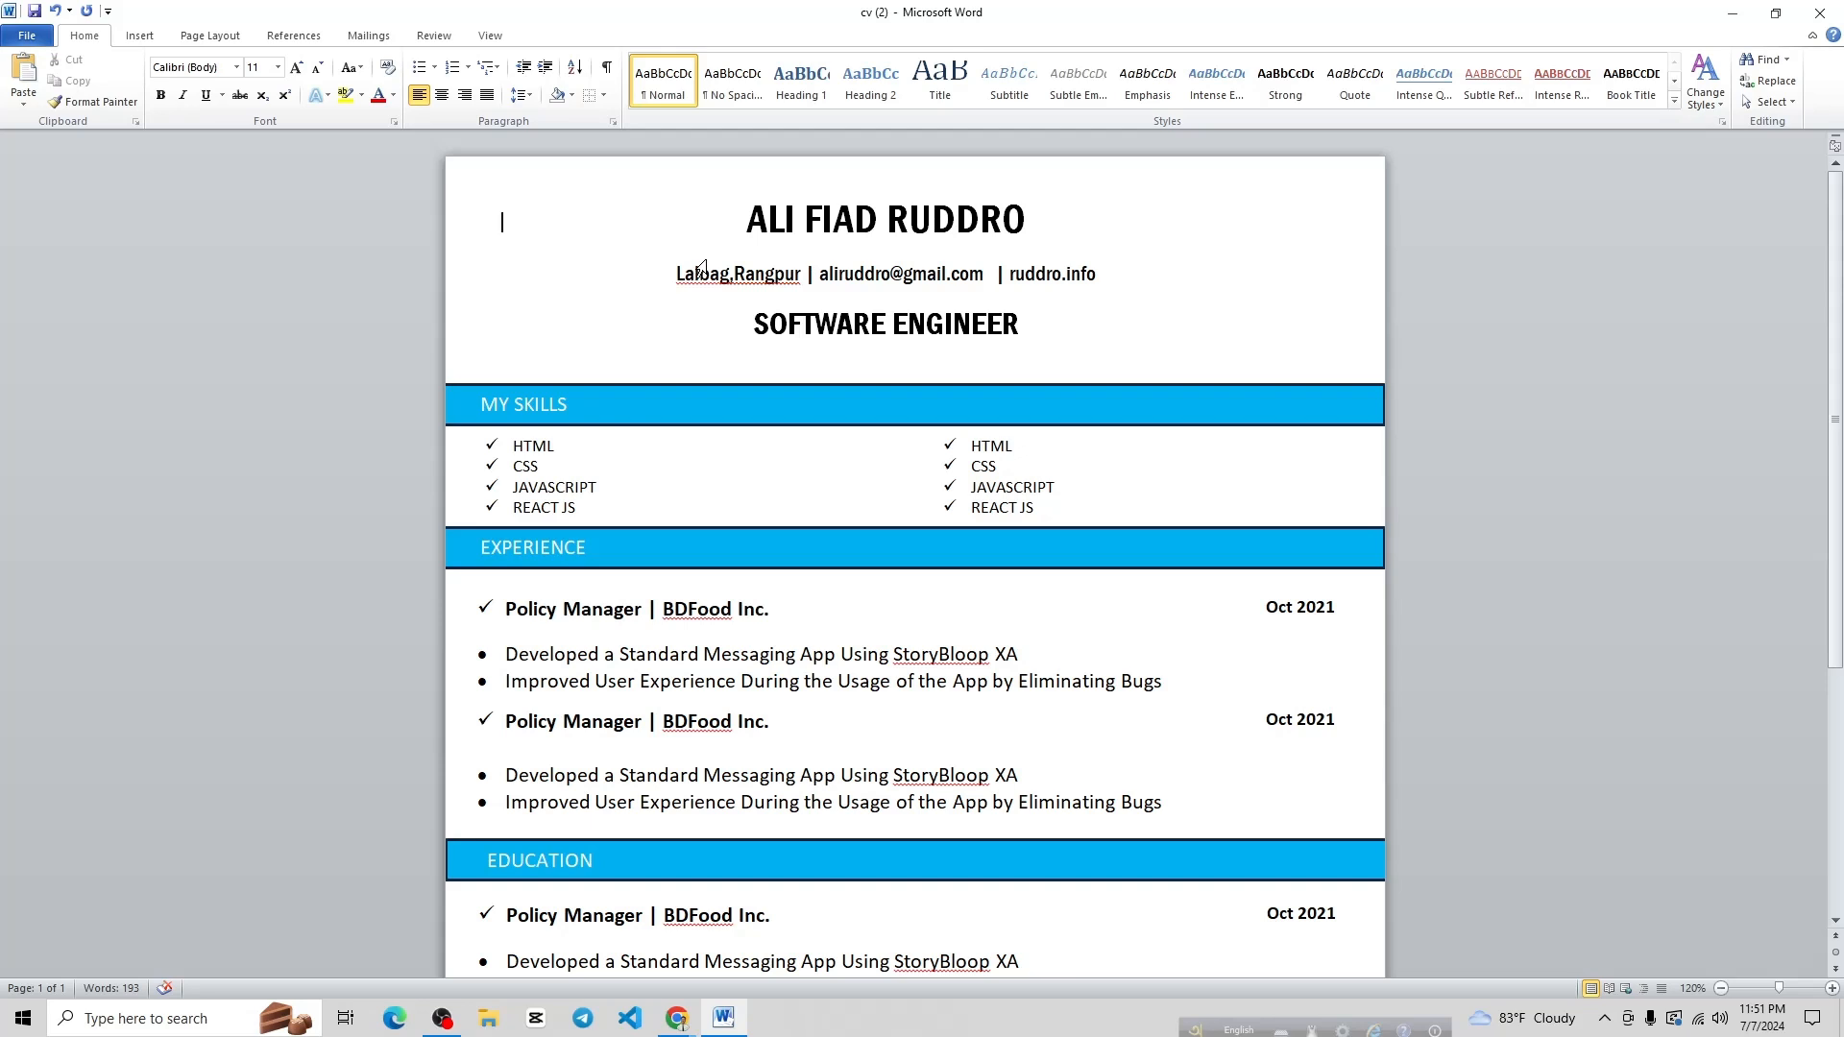
Left-align the header text and stretch its box to the page's left edge
mouse_move(749, 222)
mouse_down()
mouse_move(759, 255)
mouse_move(1032, 332)
mouse_up()
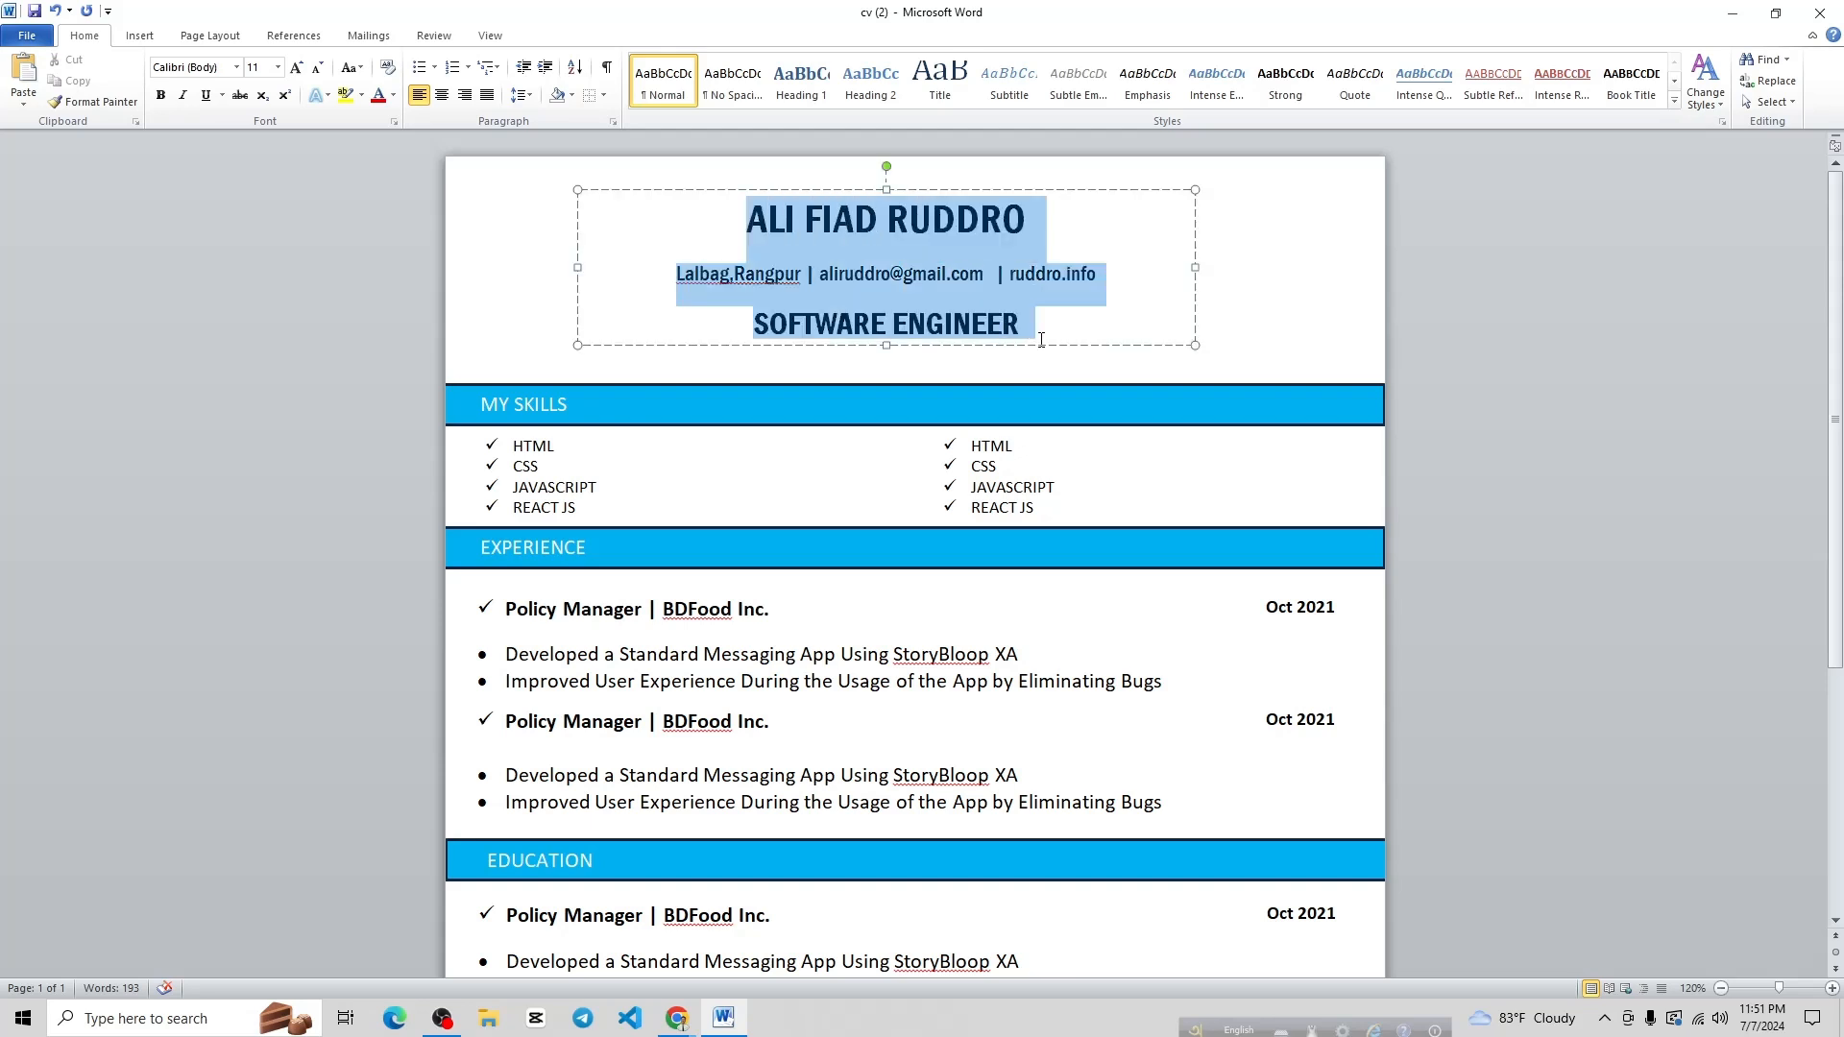
click(418, 96)
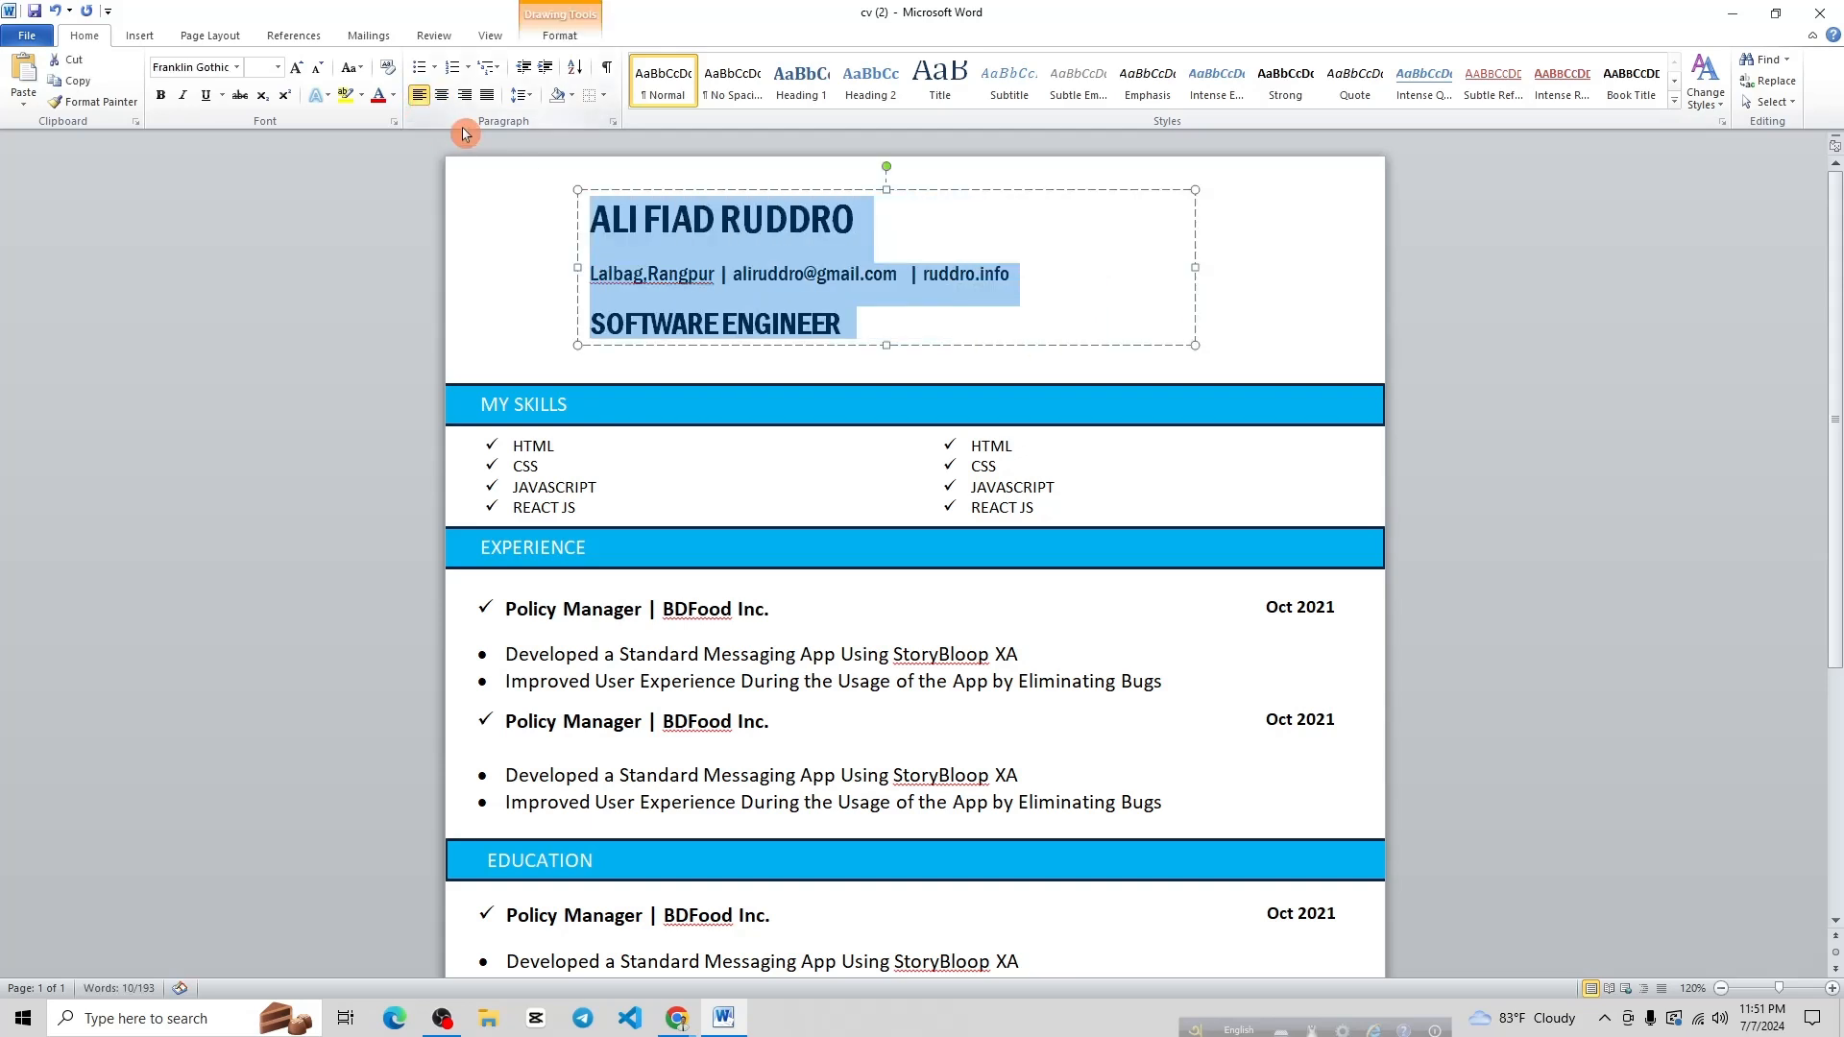
drag(577, 267, 447, 268)
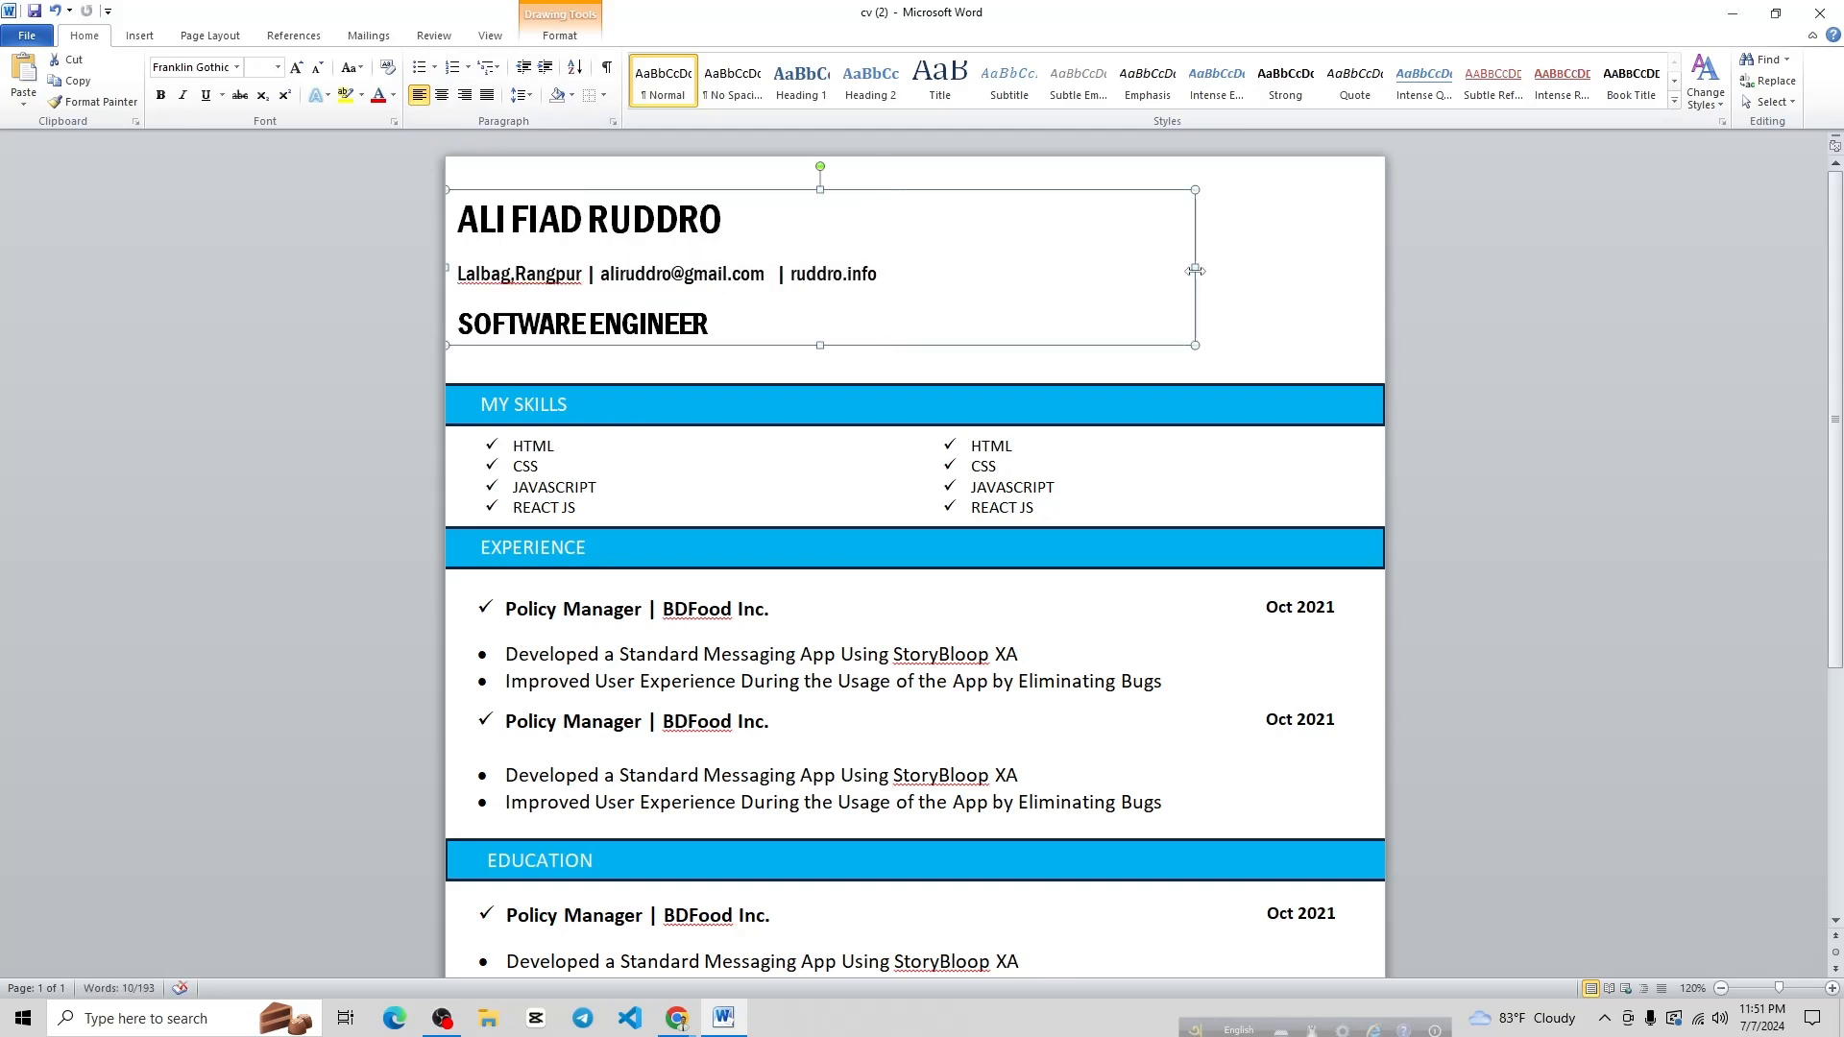